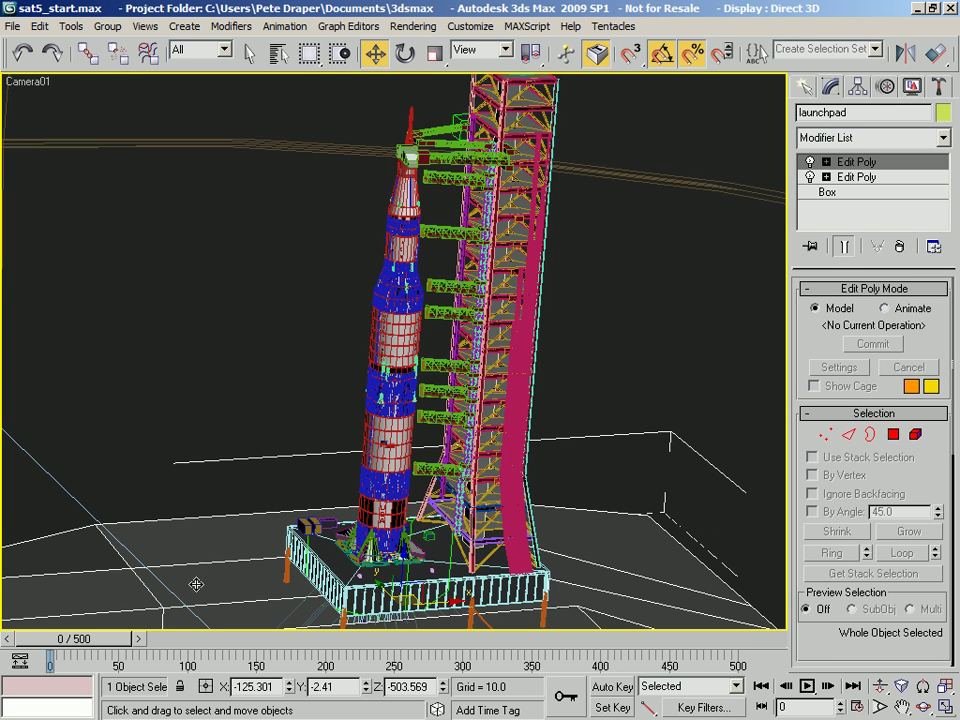
- Scrub the launch animation through to frame 500 in shaded display, and return to wireframe display at frame 0
key(F3)
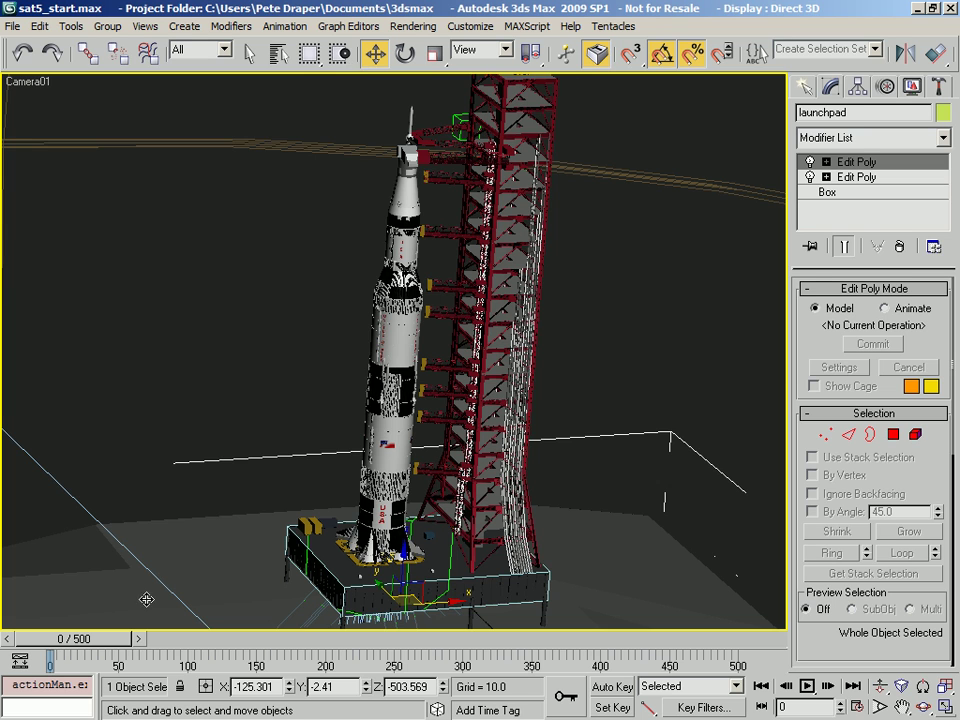
drag(120, 650, 443, 588)
click(374, 53)
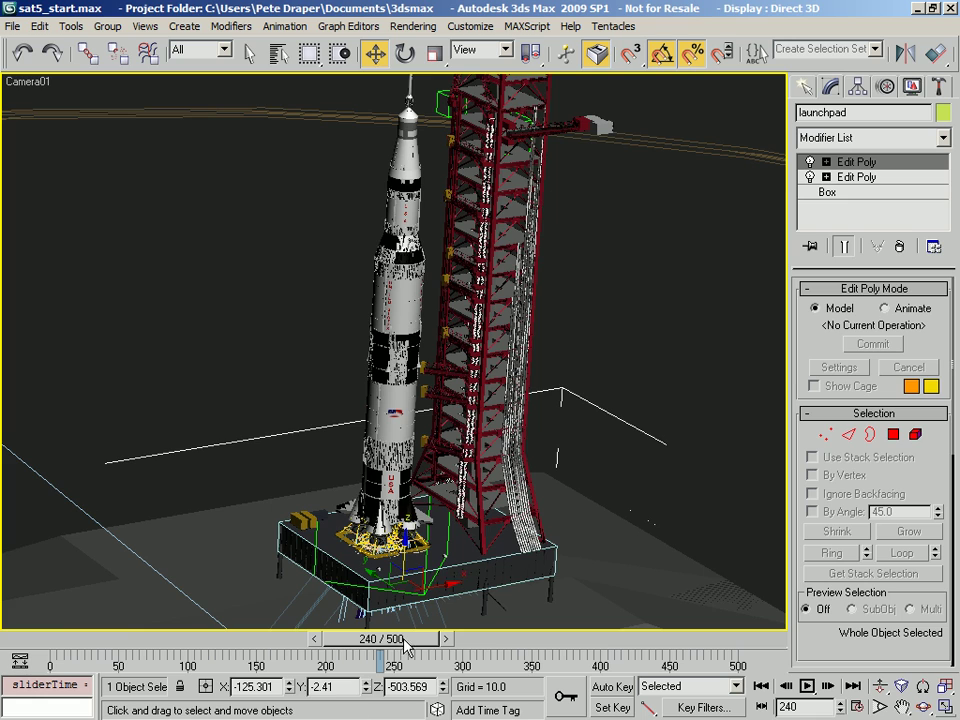
drag(413, 647, 766, 651)
key(w)
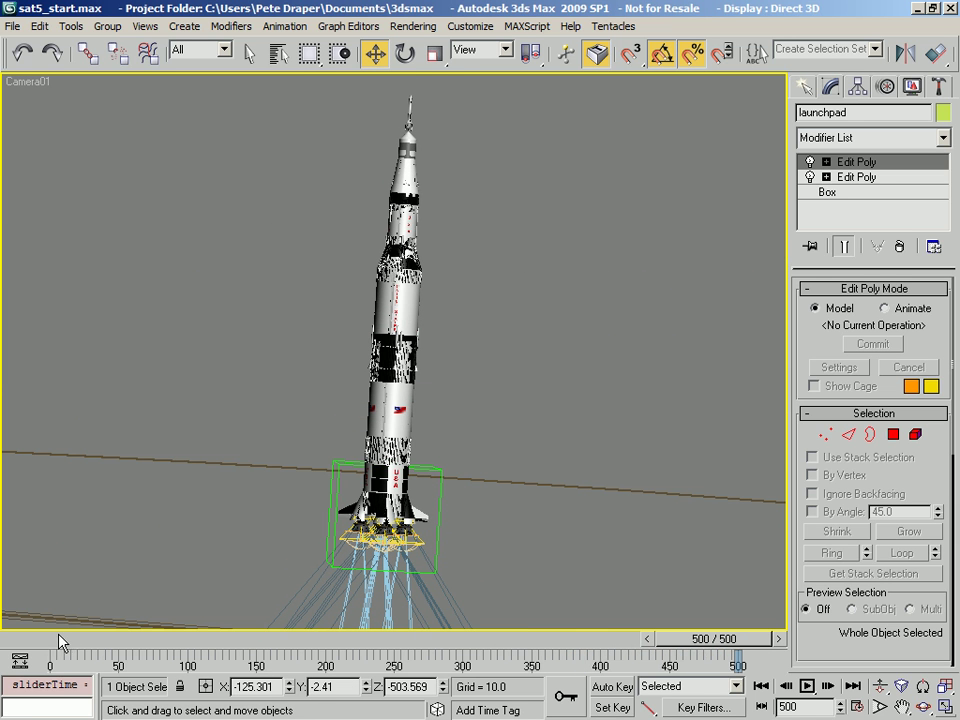
key(F3)
drag(75, 639, 80, 668)
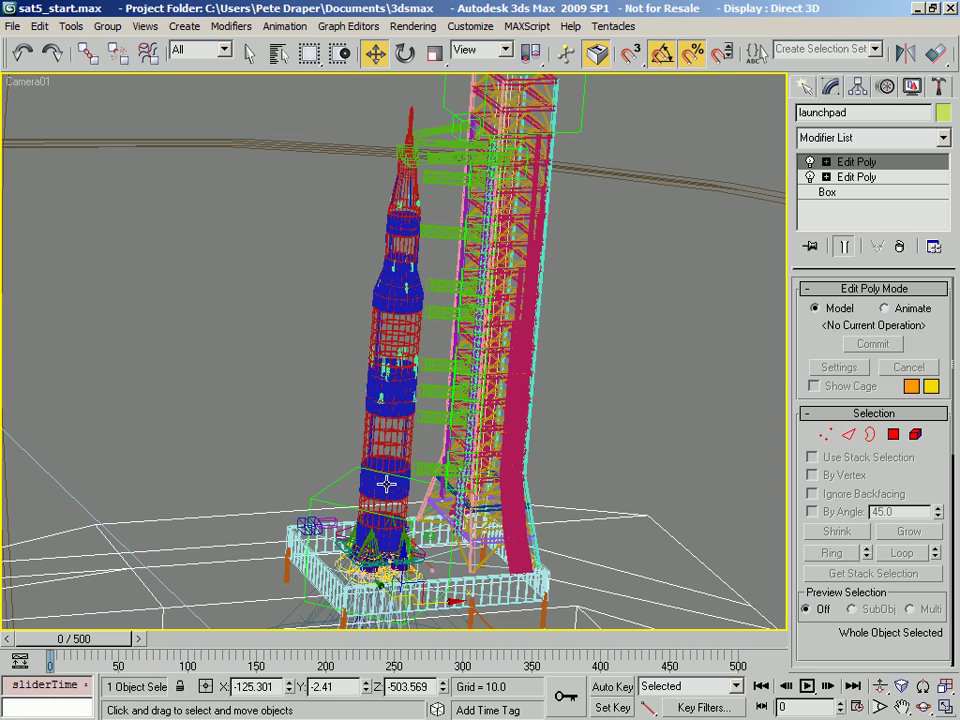
- Select the Dummy_Sat5 helper around the rocket's base and advance the animation to frame 317
click(325, 488)
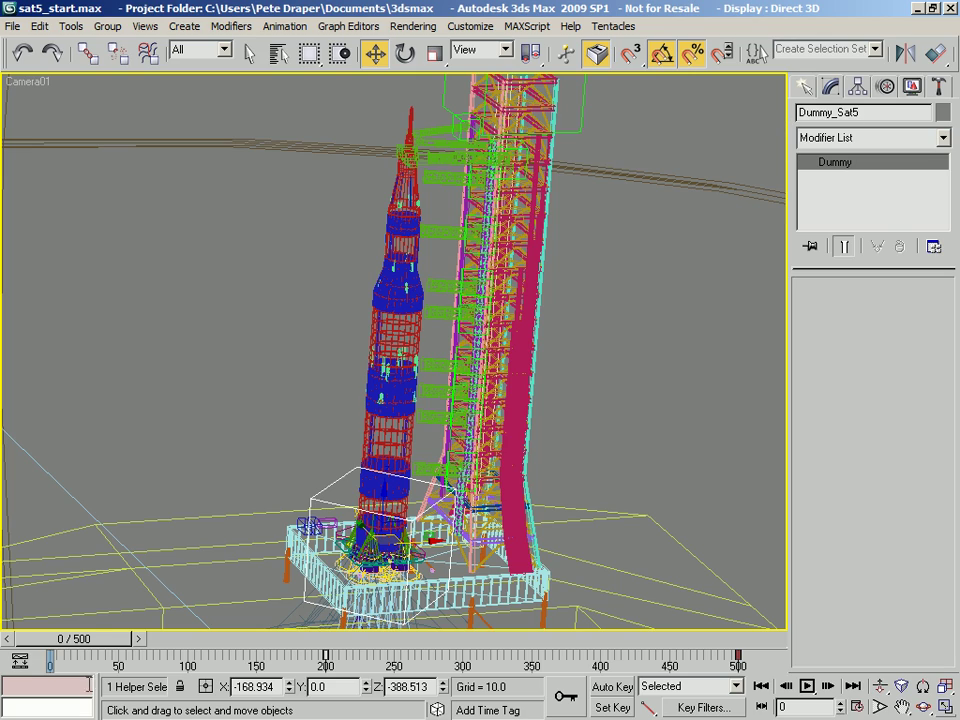
drag(76, 643, 486, 650)
key(w)
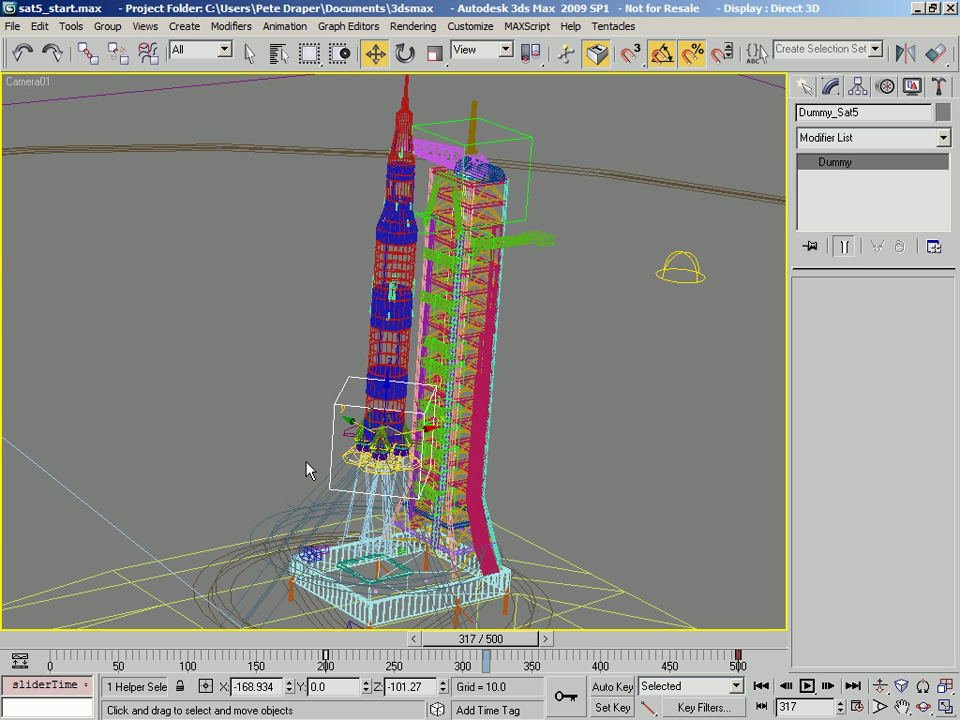
- Select the PF Source Engine02 emitter under the rocket and inspect how the emitters sit in the engine nozzles
key(f)
scroll(393, 398, up, 5)
scroll(393, 398, up, 3)
middle_drag(417, 460, 447, 339)
scroll(356, 368, up, 8)
click(249, 357)
alt+middle_drag(257, 375, 352, 302)
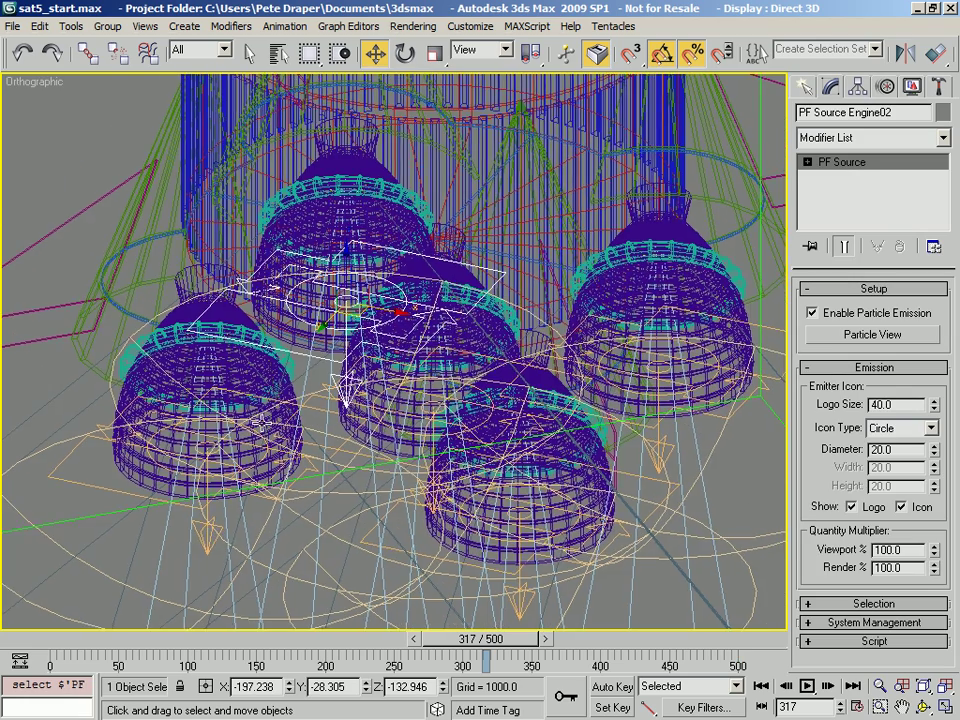
alt+middle_drag(497, 345, 351, 412)
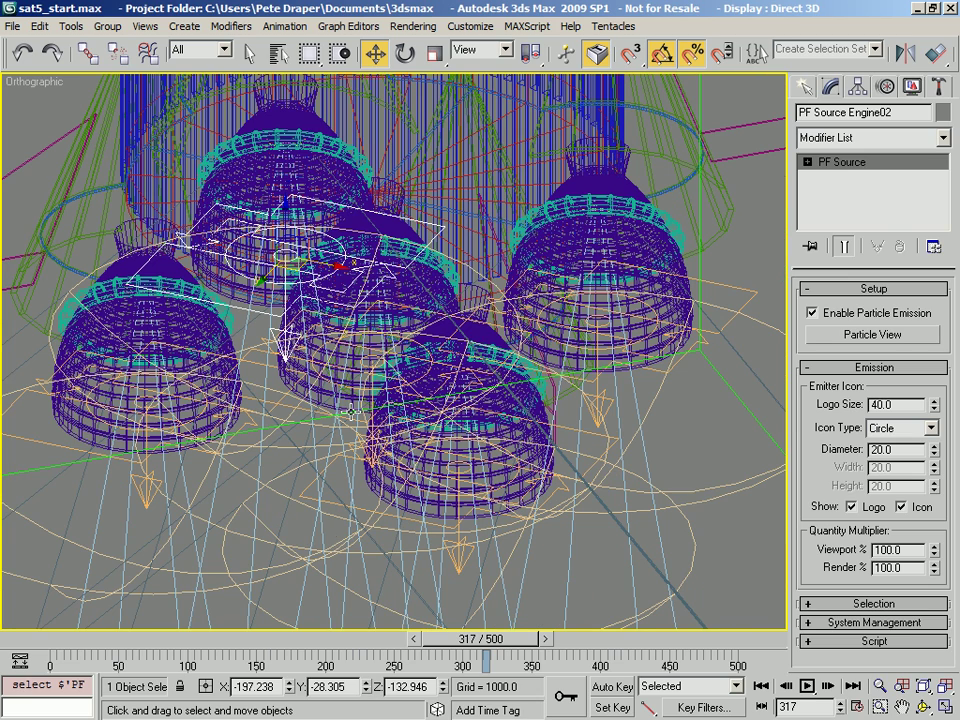
alt+middle_drag(330, 524, 340, 521)
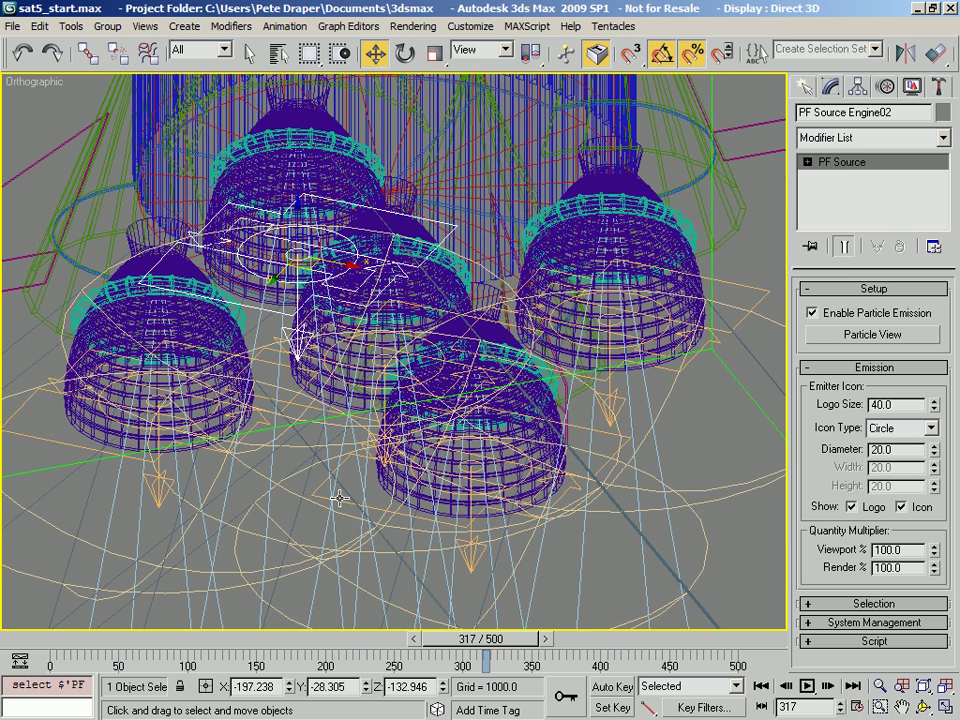
- Open Particle View and examine the emission and quantity multiplier settings of PF Source Engine01
key(6)
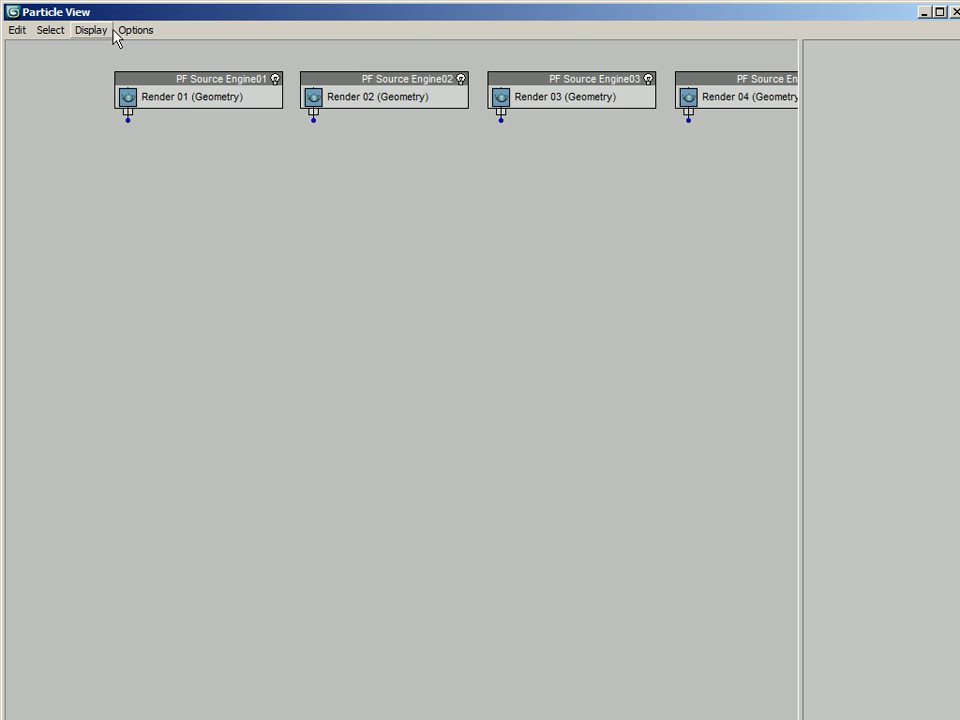
middle_drag(703, 184, 603, 240)
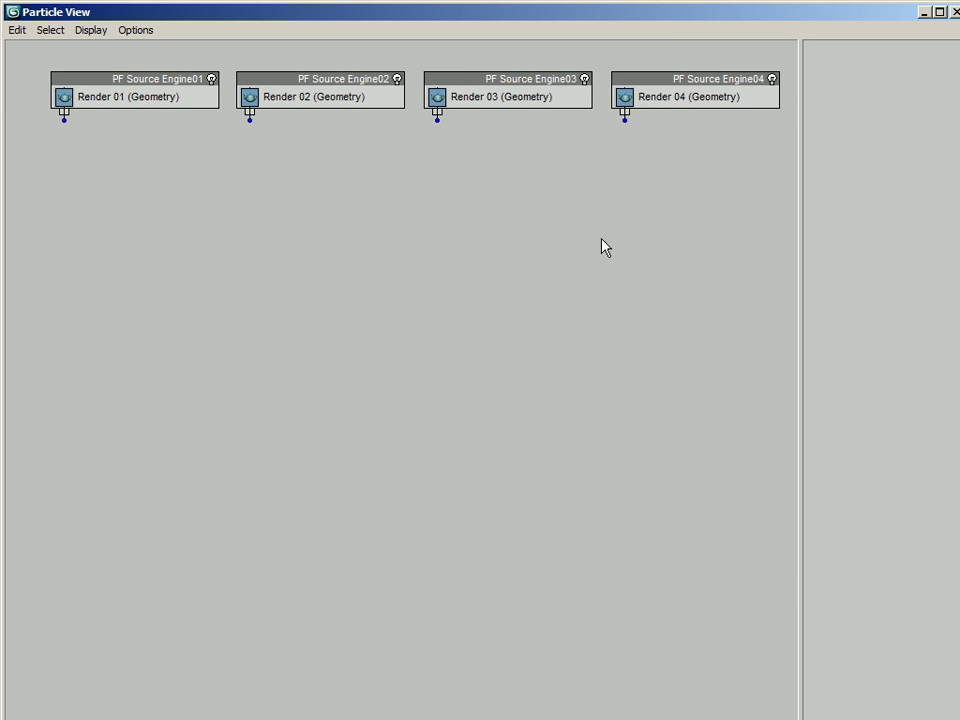
click(136, 82)
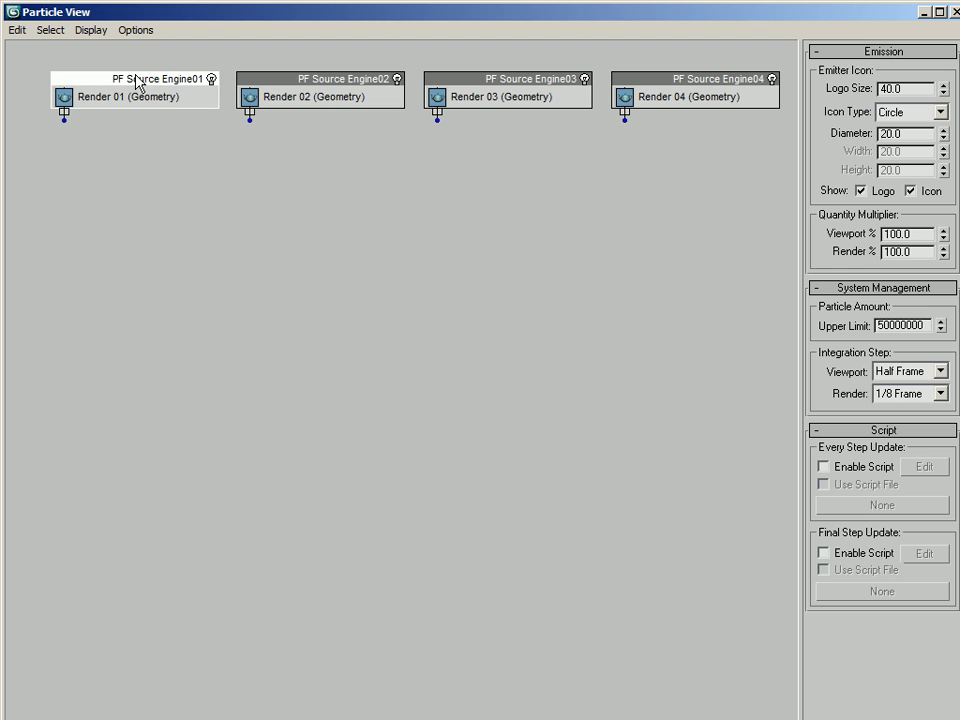
double_click(913, 235)
middle_drag(493, 268, 452, 292)
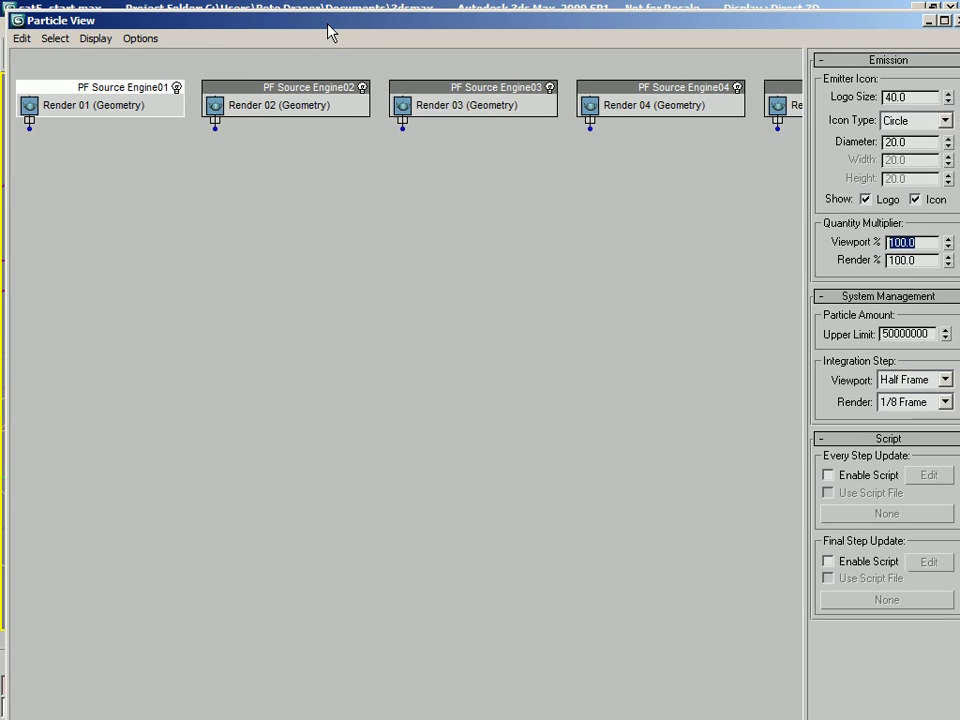
mouse_move(330, 33)
mouse_down()
mouse_move(310, 231)
mouse_move(317, 597)
mouse_move(332, 36)
mouse_up()
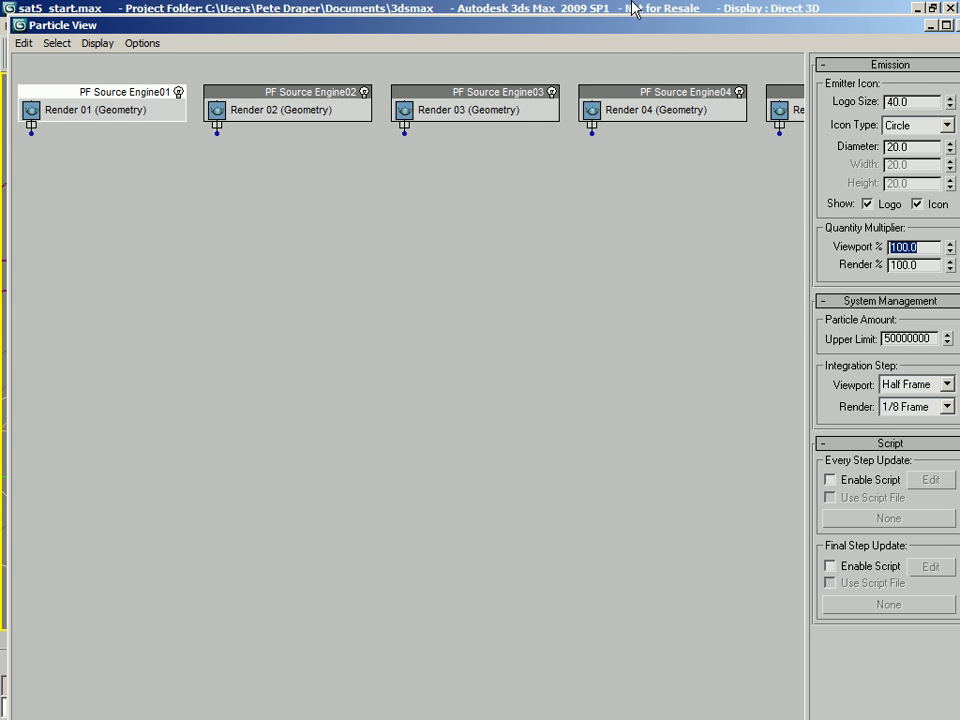
- Move Particle View aside and inspect the area below the engines and launchpad in the front view
drag(583, 26, 590, 675)
key(f)
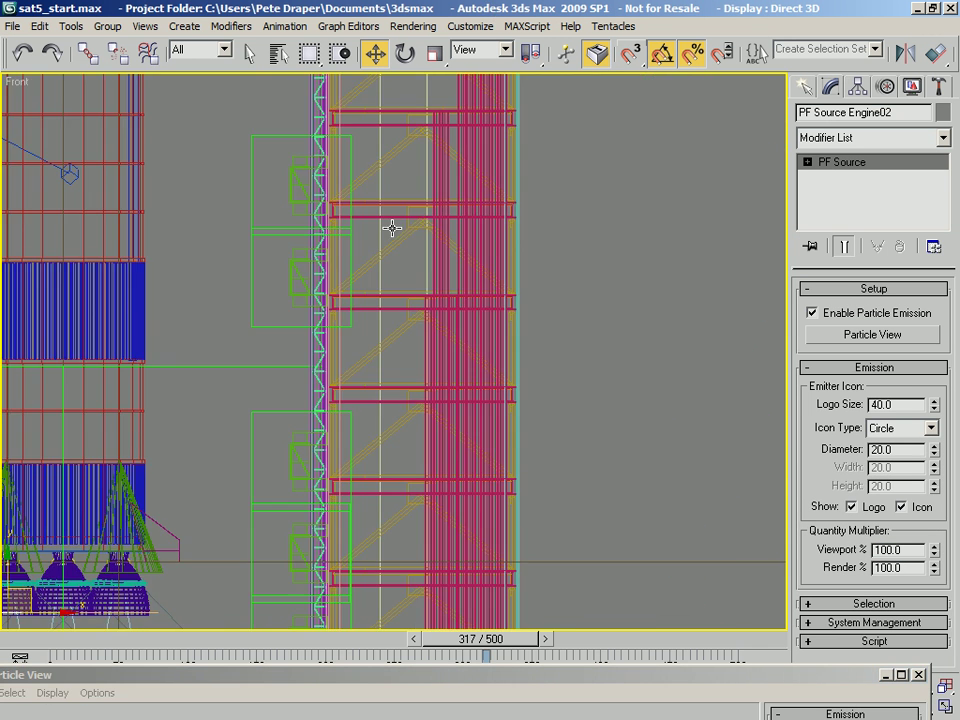
scroll(407, 393, down, 5)
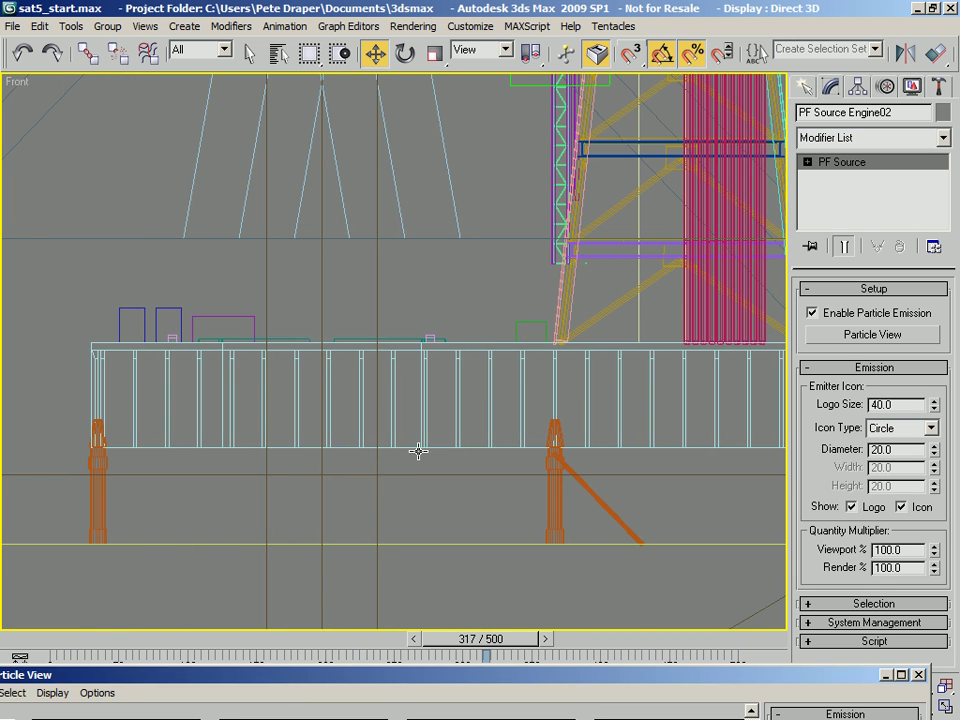
scroll(448, 326, down, 4)
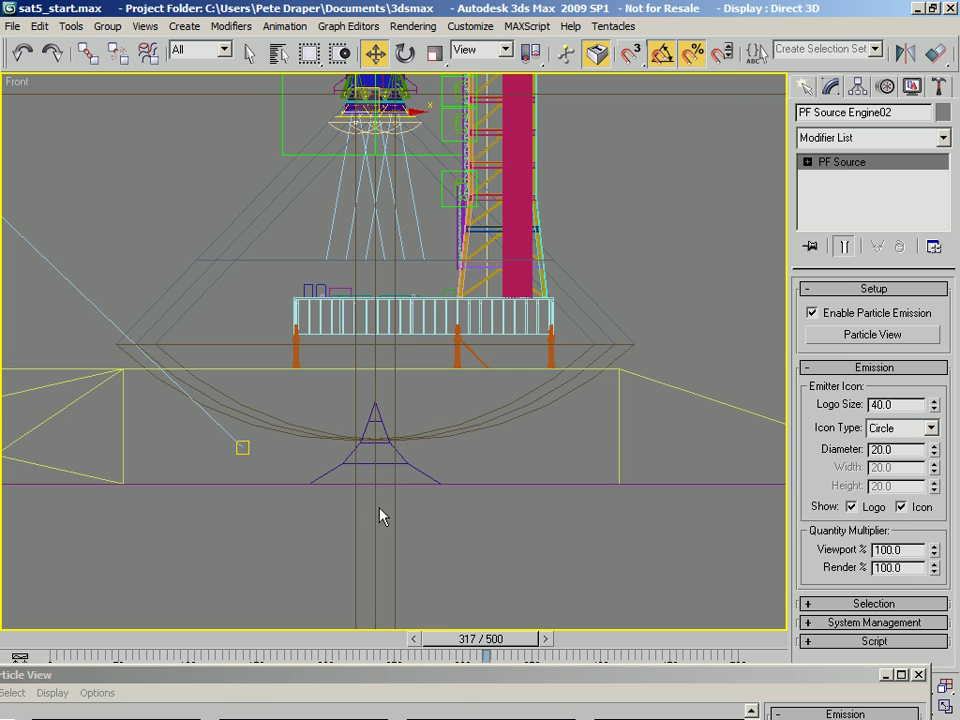
- Bring Particle View back to check the integration steps of PF Source Engine01, and minimize it
drag(462, 693, 302, 15)
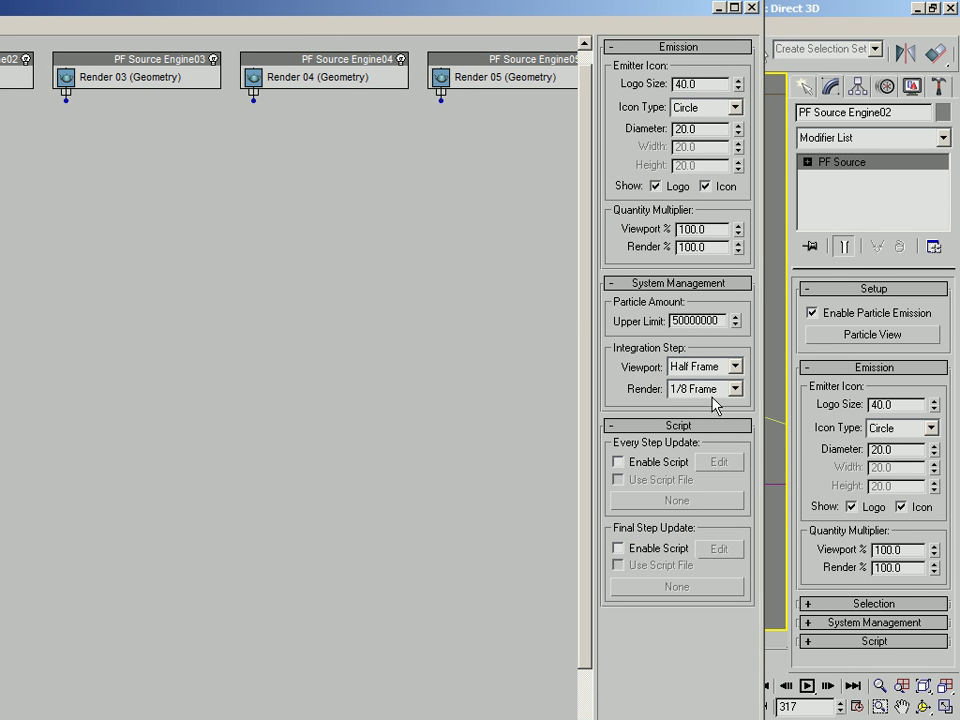
drag(641, 10, 456, 37)
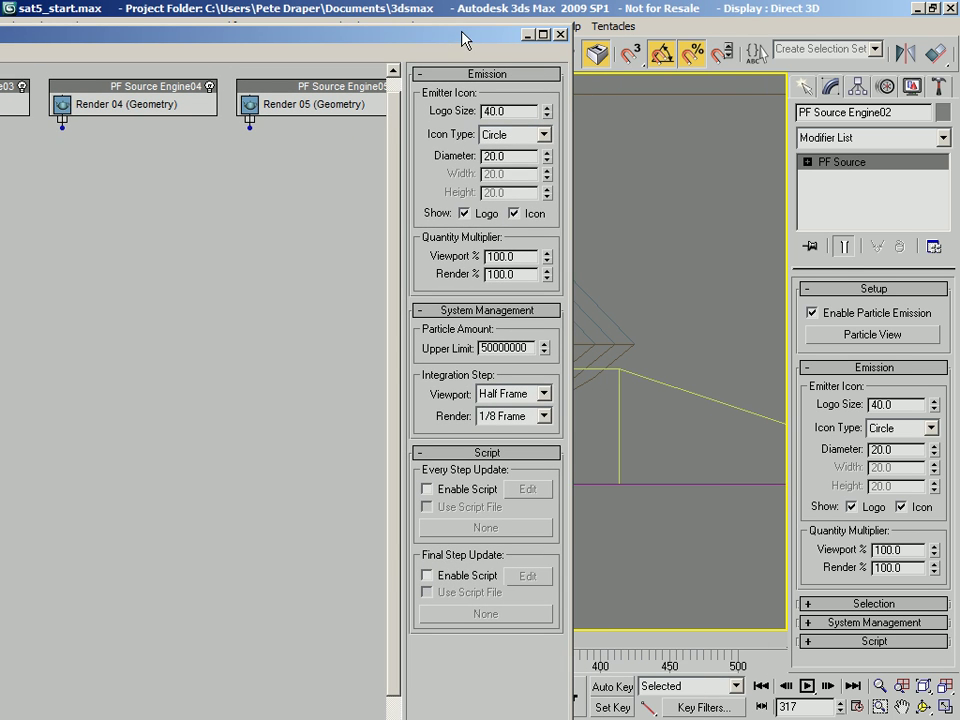
click(528, 35)
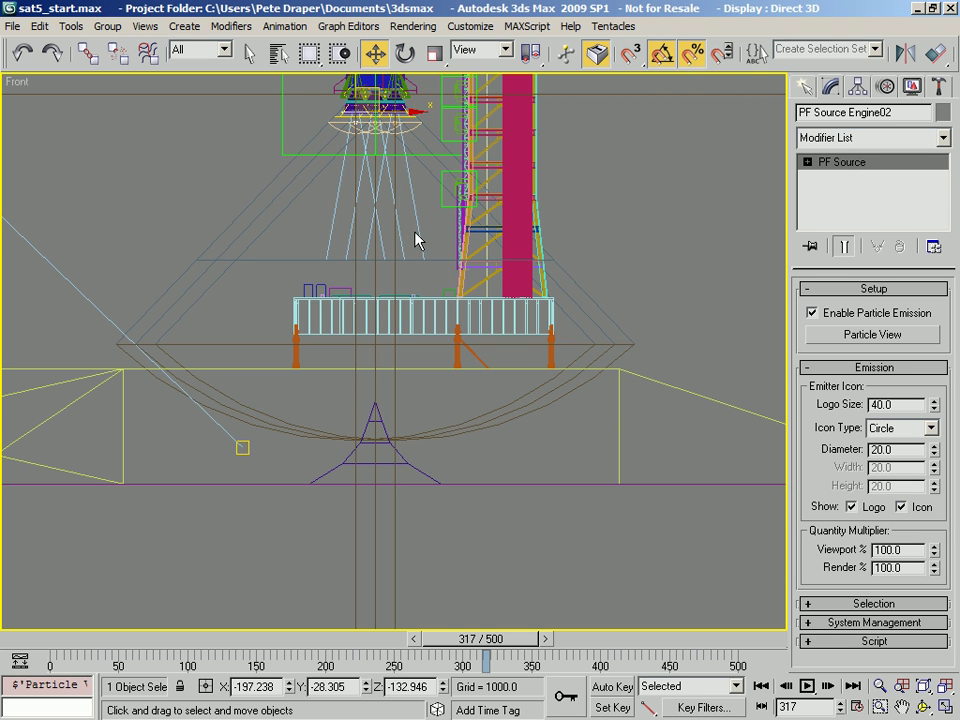
- Select the Box_direction object beneath the launchpad and examine its position relative to the whole rocket and tower
middle_drag(393, 233, 375, 325)
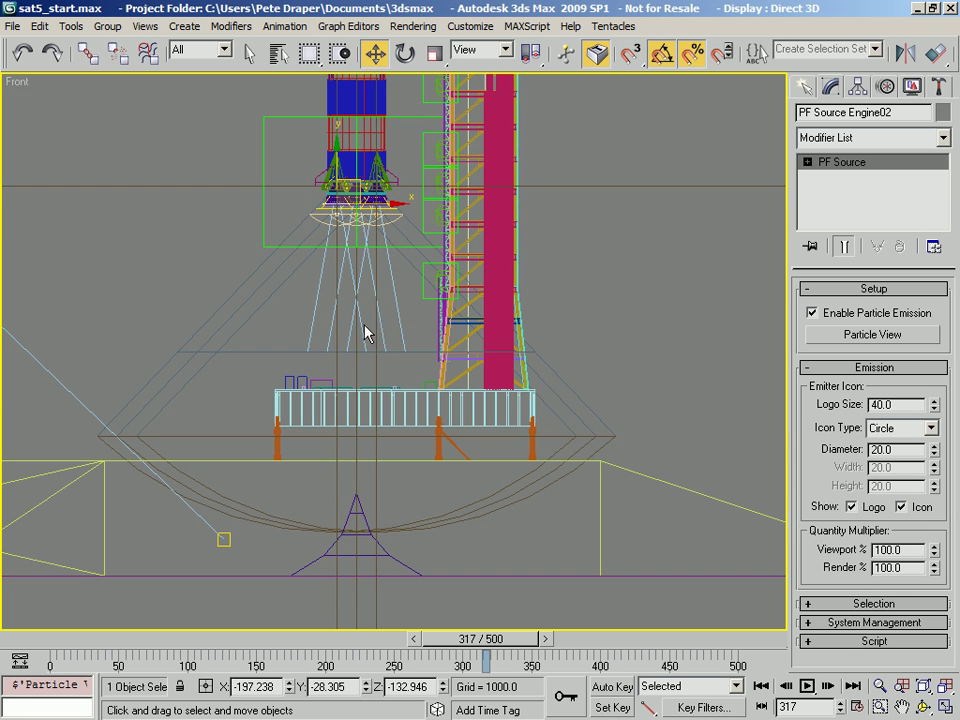
middle_drag(407, 339, 406, 316)
scroll(406, 316, down, 2)
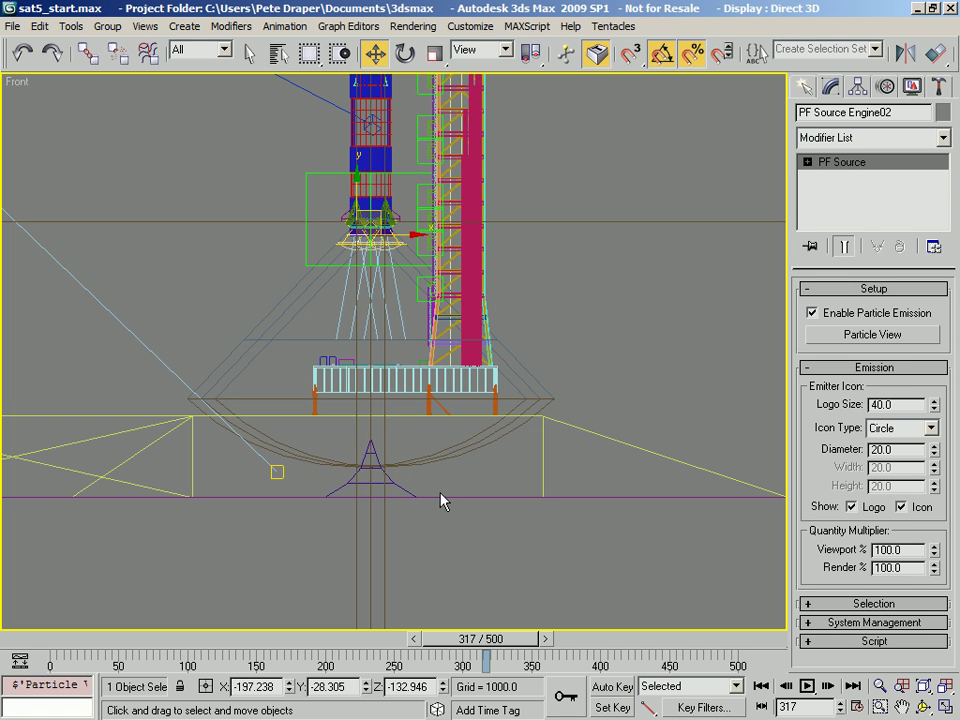
click(392, 484)
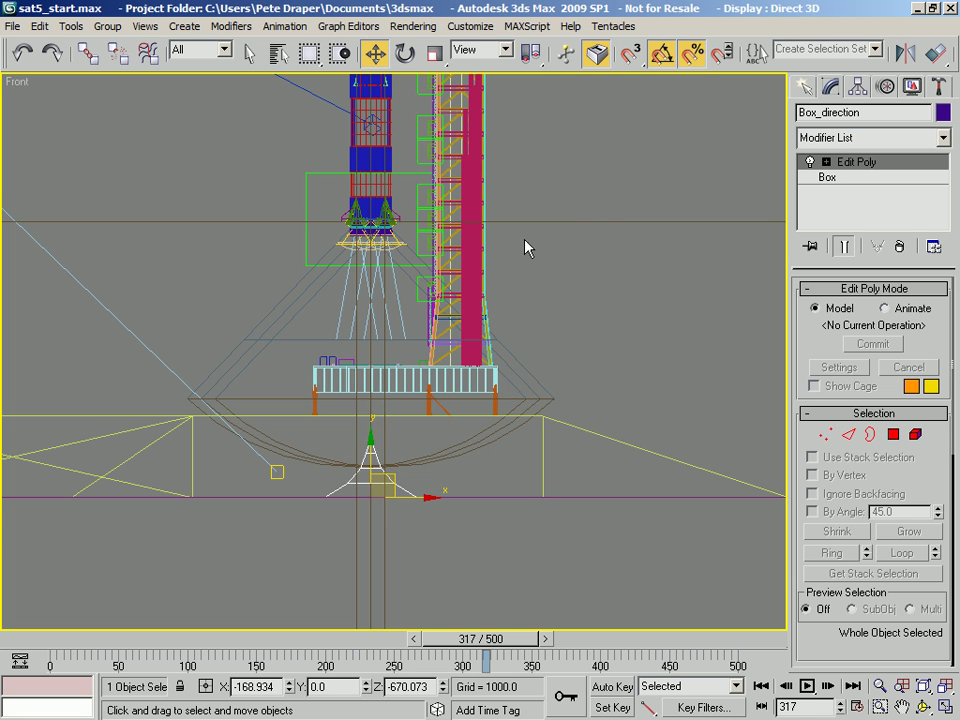
scroll(437, 302, down, 3)
scroll(434, 284, down, 3)
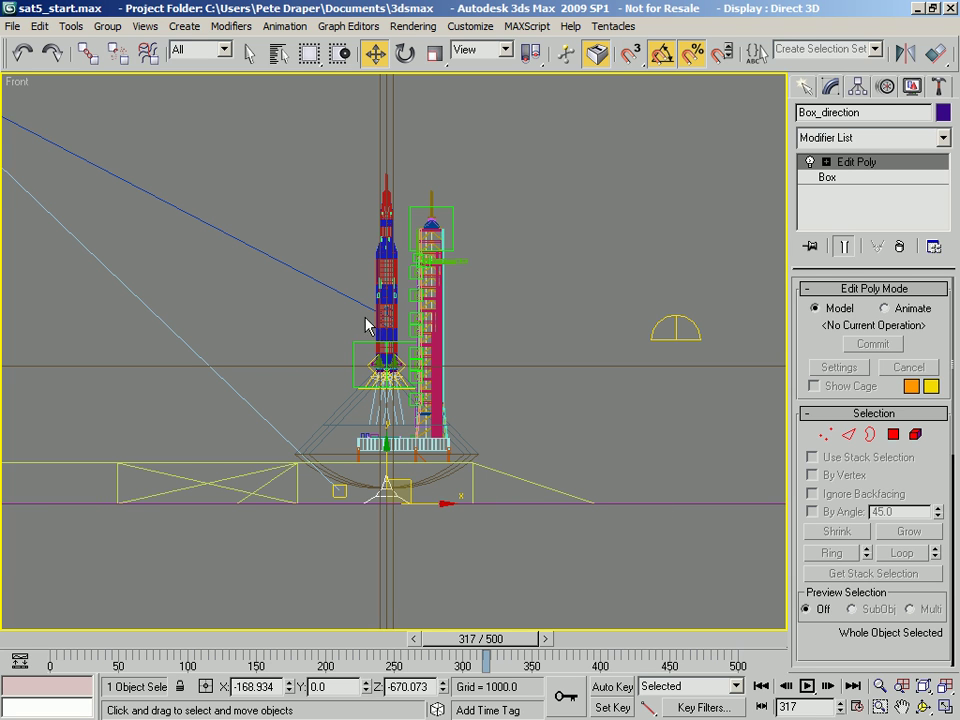
middle_drag(375, 306, 363, 308)
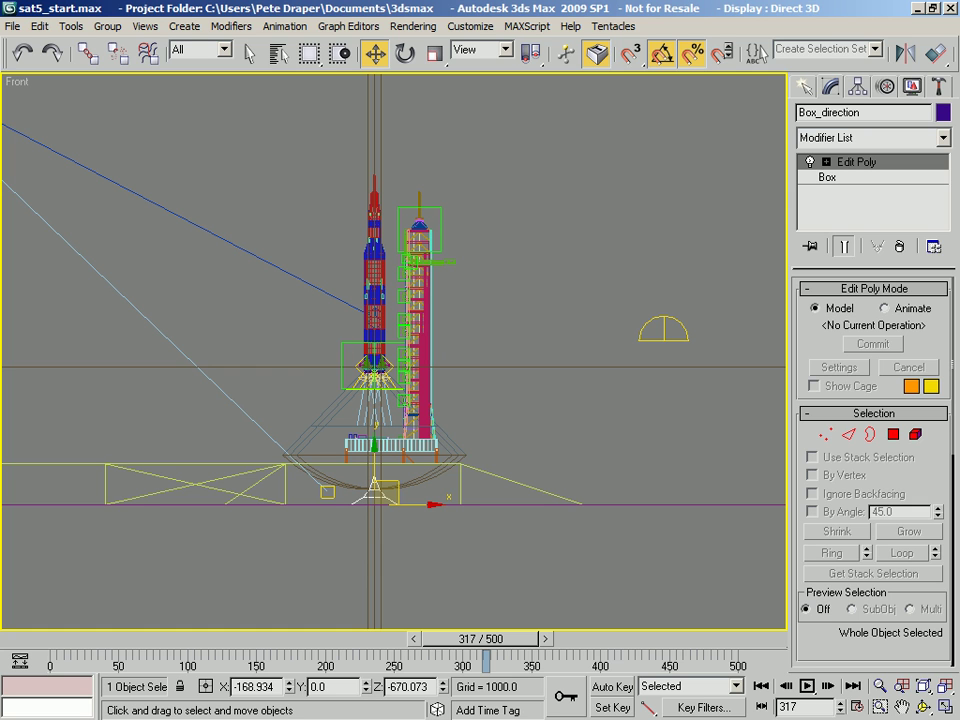
- Select the Dummy_Sat5 helper, set the time to its keyframe at frame 200, and return to the Camera01 view
drag(60, 640, 292, 690)
key(w)
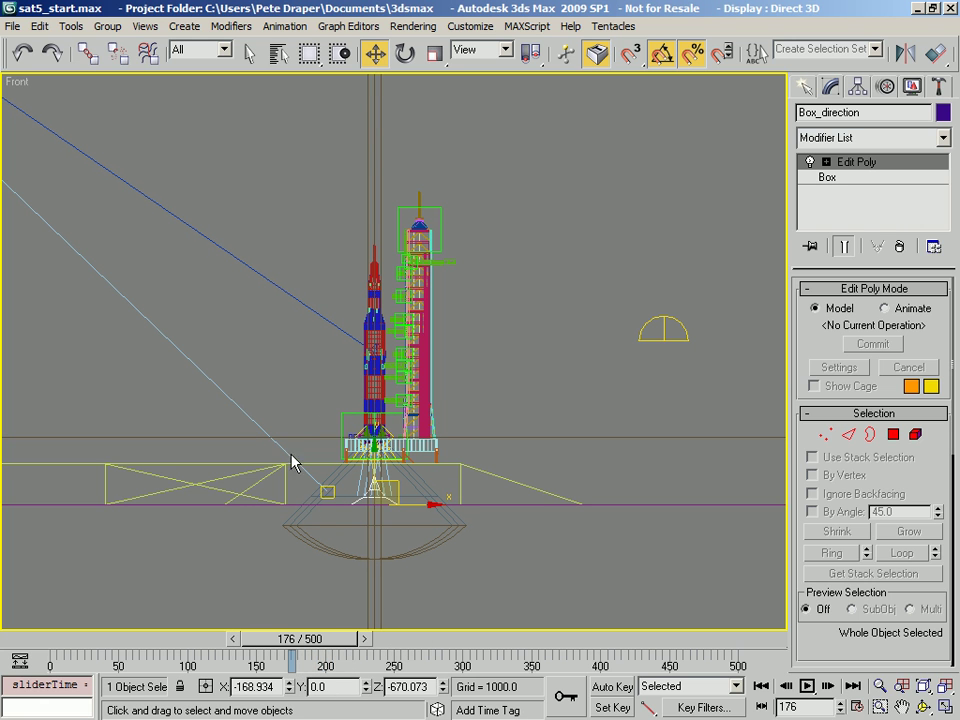
click(345, 435)
drag(307, 648, 338, 641)
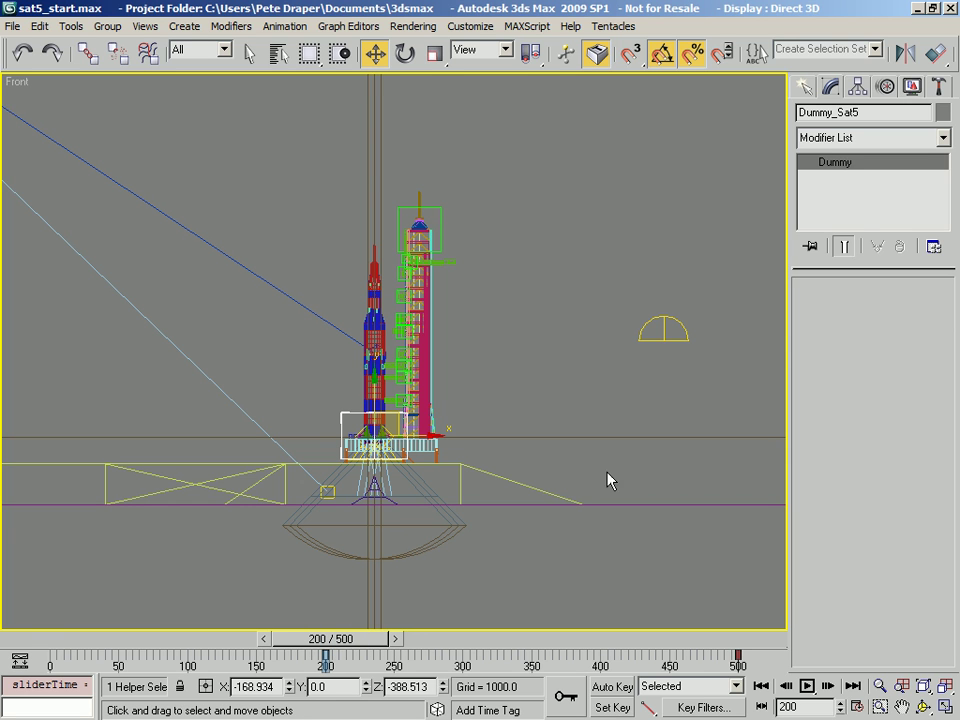
middle_drag(370, 505, 495, 491)
scroll(484, 501, down, 4)
key(c)
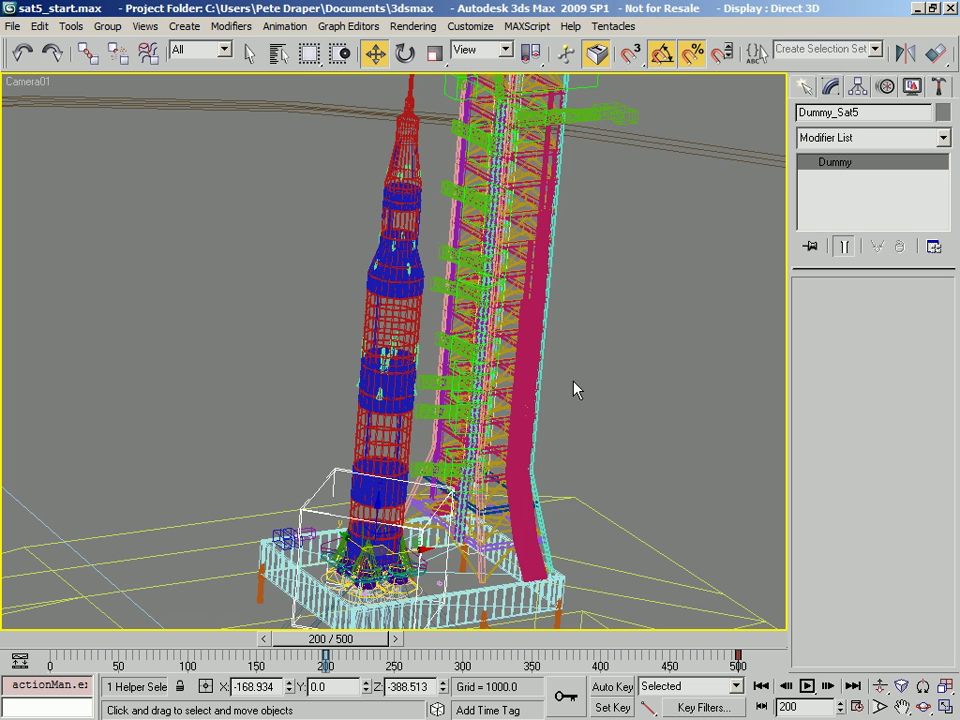
- Open the render setup beside the rocket and examine its time output and frame range settings
drag(838, 62, 538, 70)
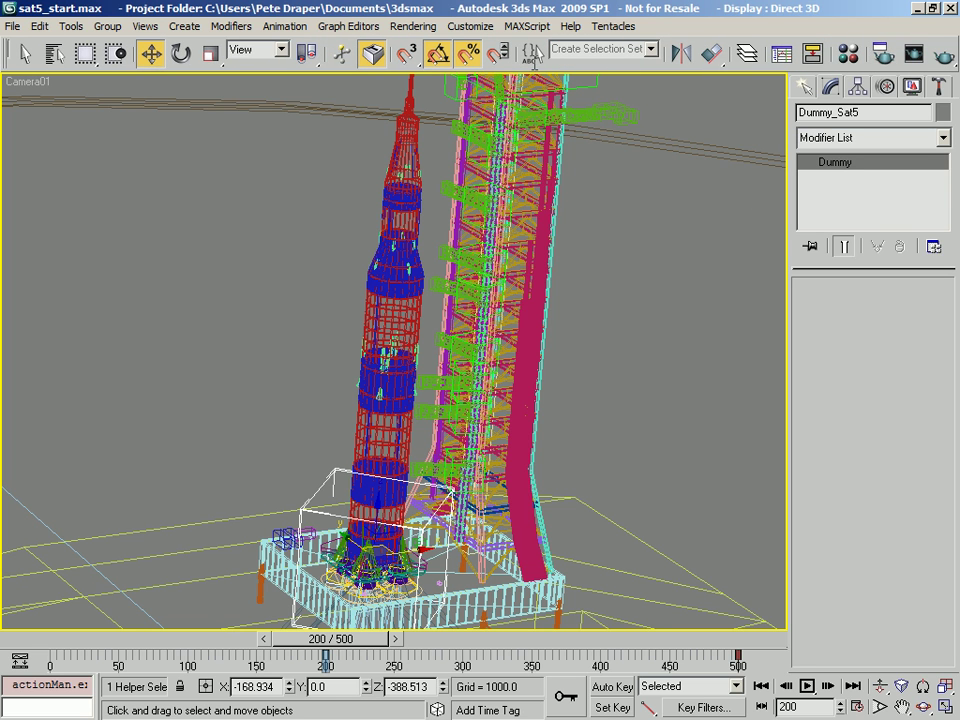
key(F10)
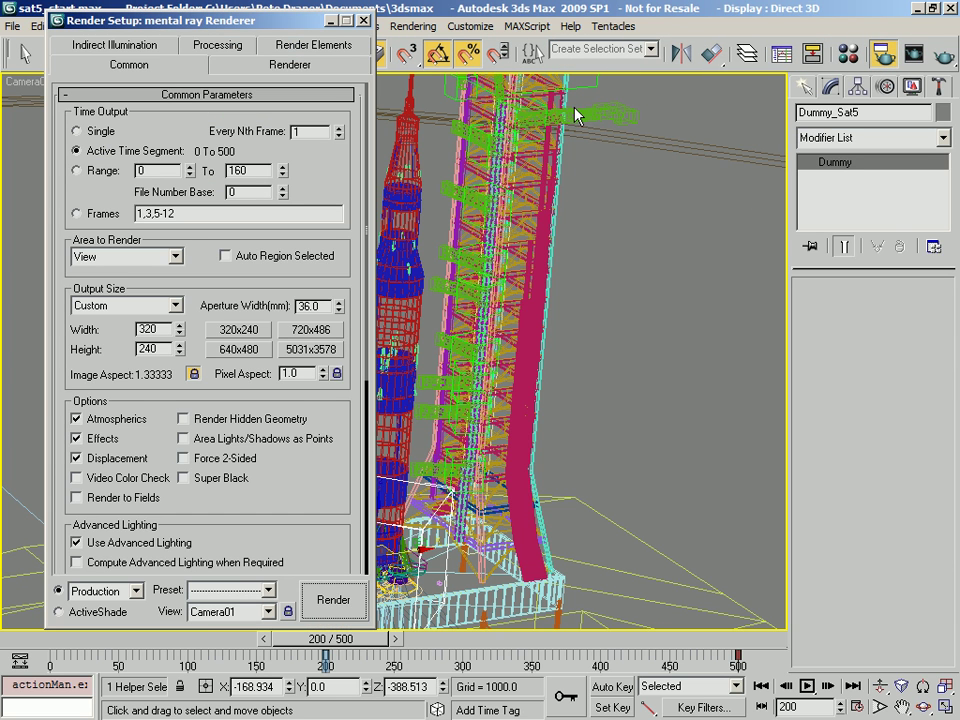
drag(175, 28, 705, 40)
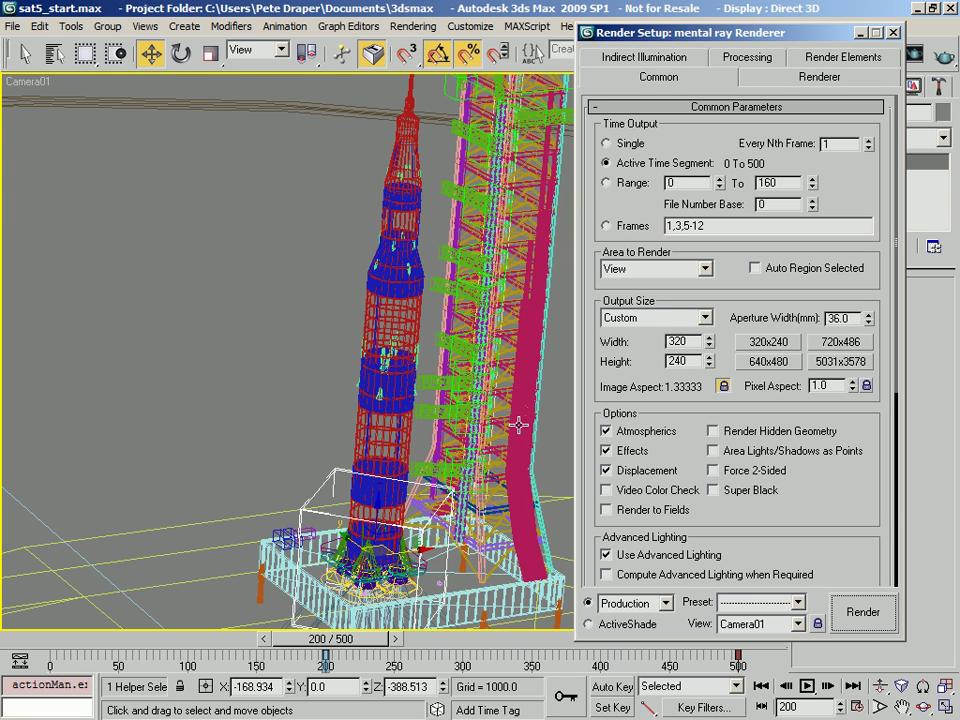
double_click(785, 183)
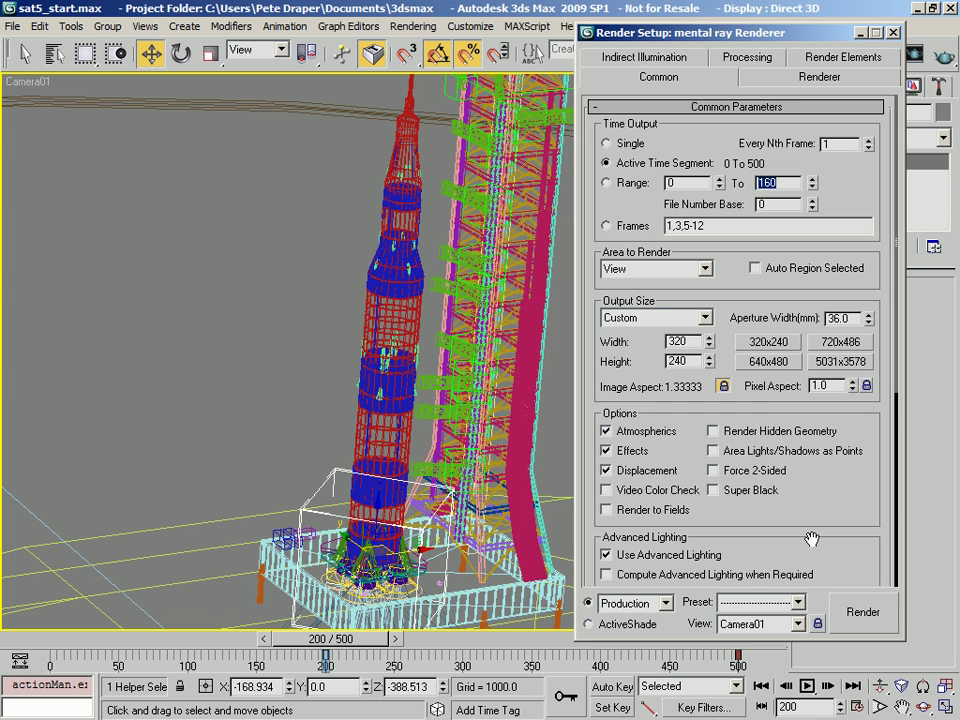
drag(812, 540, 836, 579)
double_click(781, 183)
- Review the output size and render output file settings, and expand the renderer assignment section
drag(799, 521, 617, 553)
drag(847, 556, 832, 442)
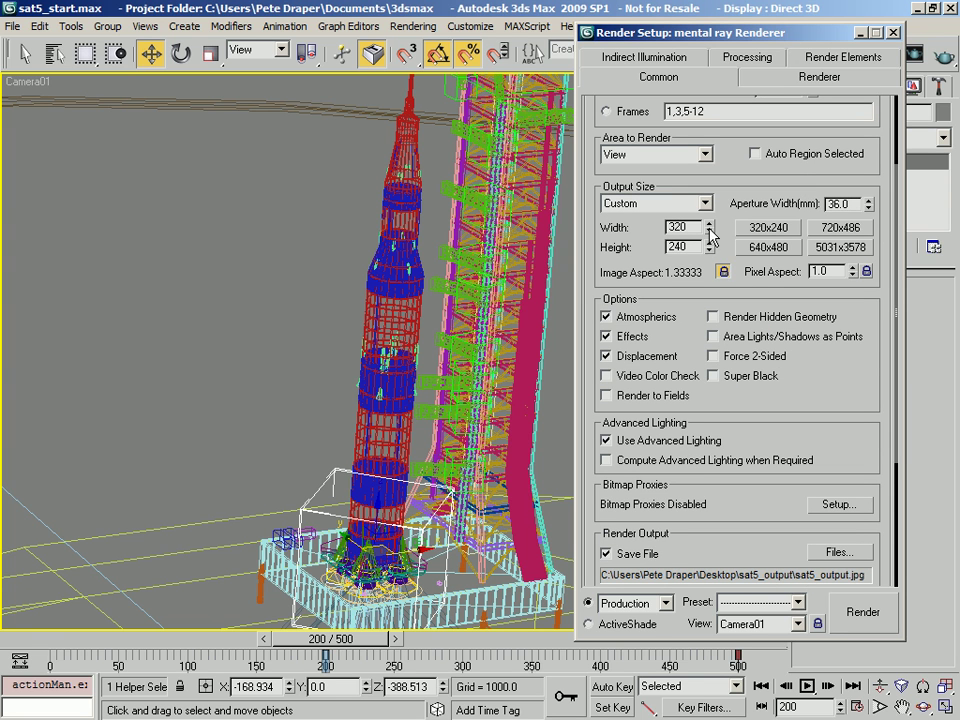
drag(841, 477, 826, 258)
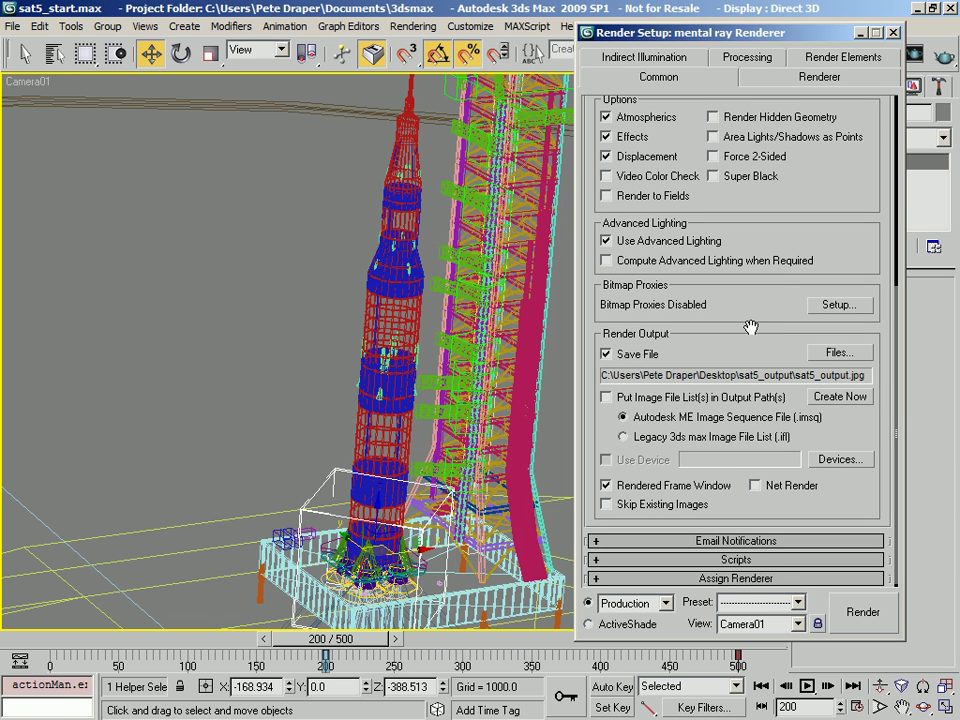
click(735, 578)
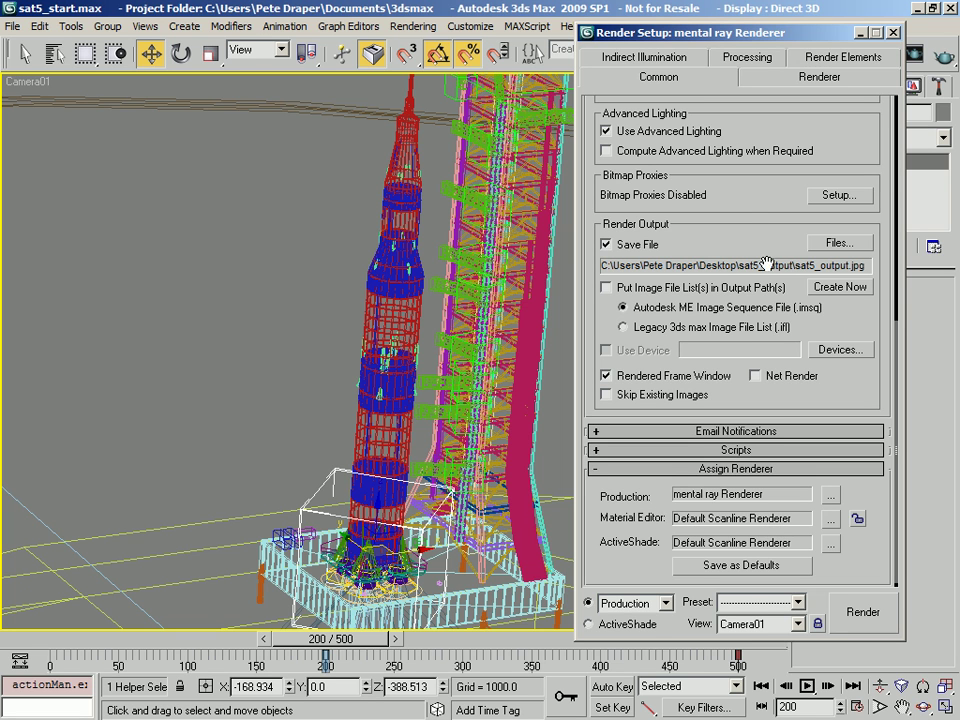
- Open the mental ray renderer settings and examine the sampling quality and bucket width options
drag(754, 206, 785, 600)
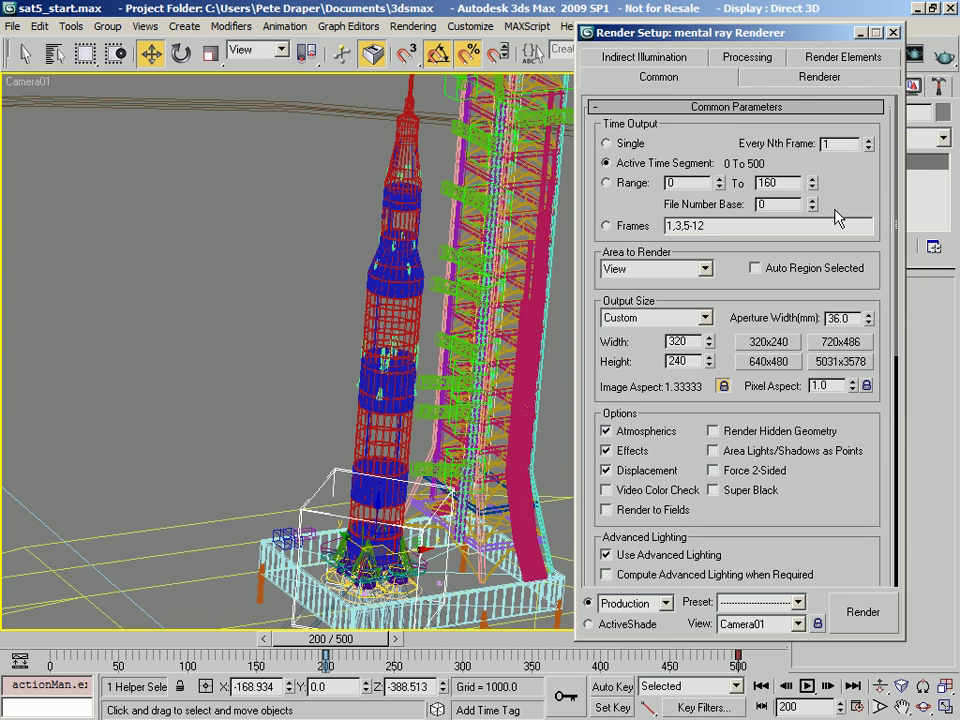
click(794, 78)
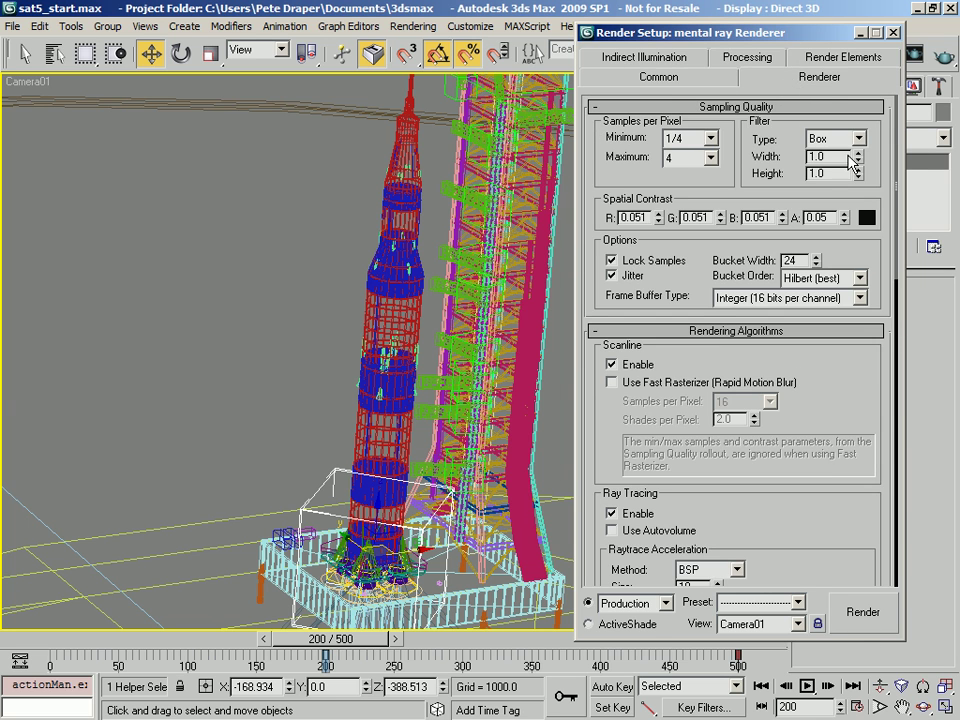
mouse_move(811, 494)
mouse_down()
mouse_move(810, 405)
mouse_move(817, 490)
mouse_up()
drag(681, 33, 293, 17)
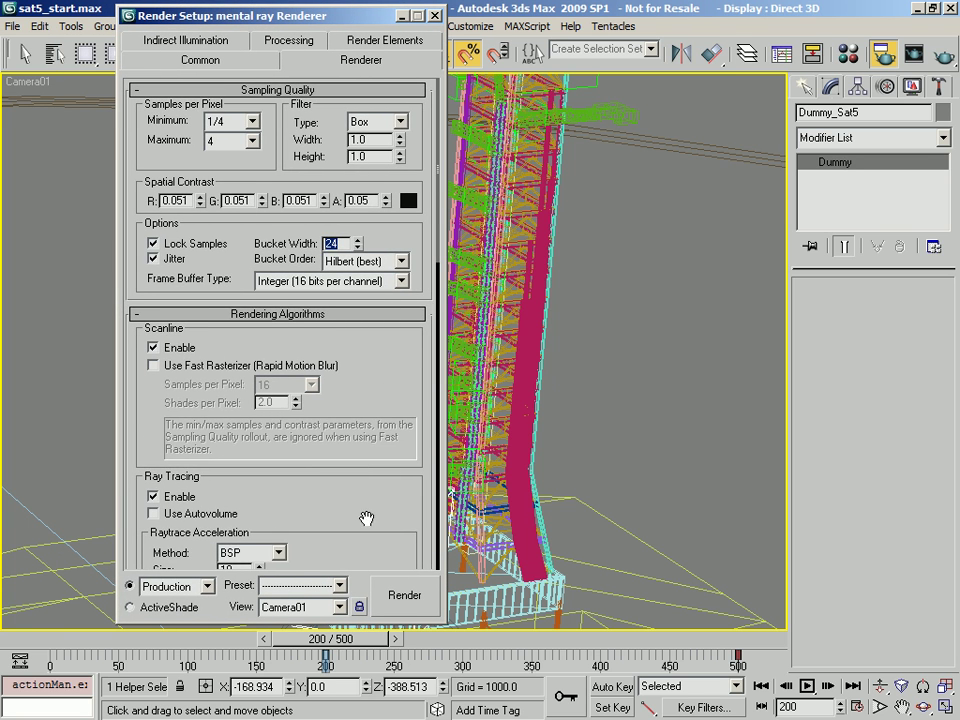
- Review the rendering algorithms, camera effects, and shadows and displacement settings of the renderer
scroll(367, 518, down, 3)
scroll(317, 274, down, 3)
scroll(283, 406, down, 4)
scroll(287, 367, down, 2)
drag(287, 367, 271, 175)
drag(283, 341, 296, 383)
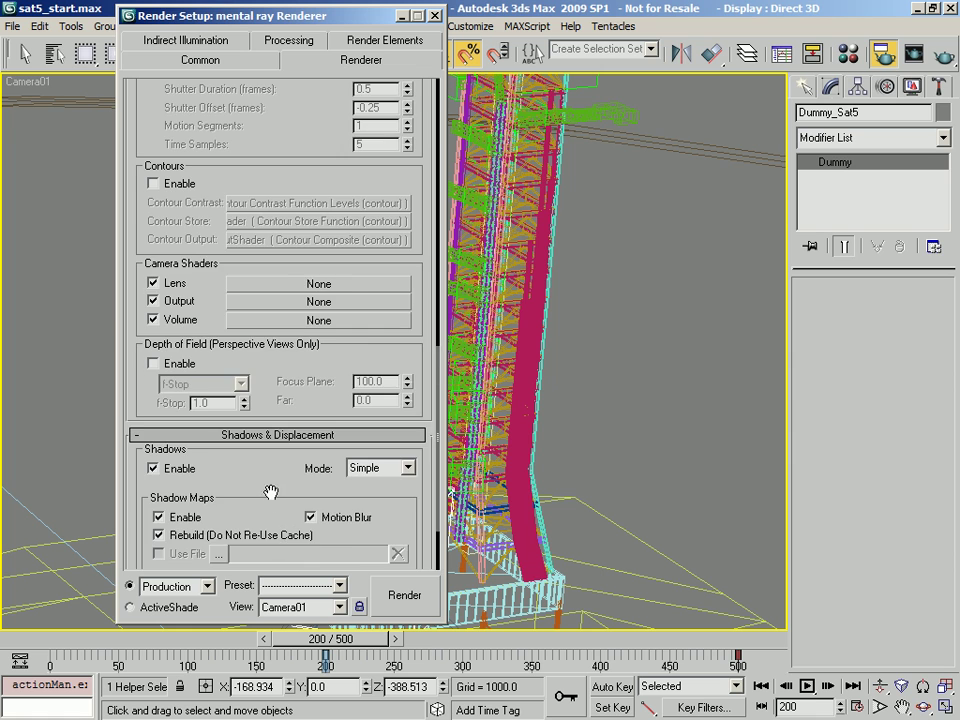
drag(260, 323, 258, 224)
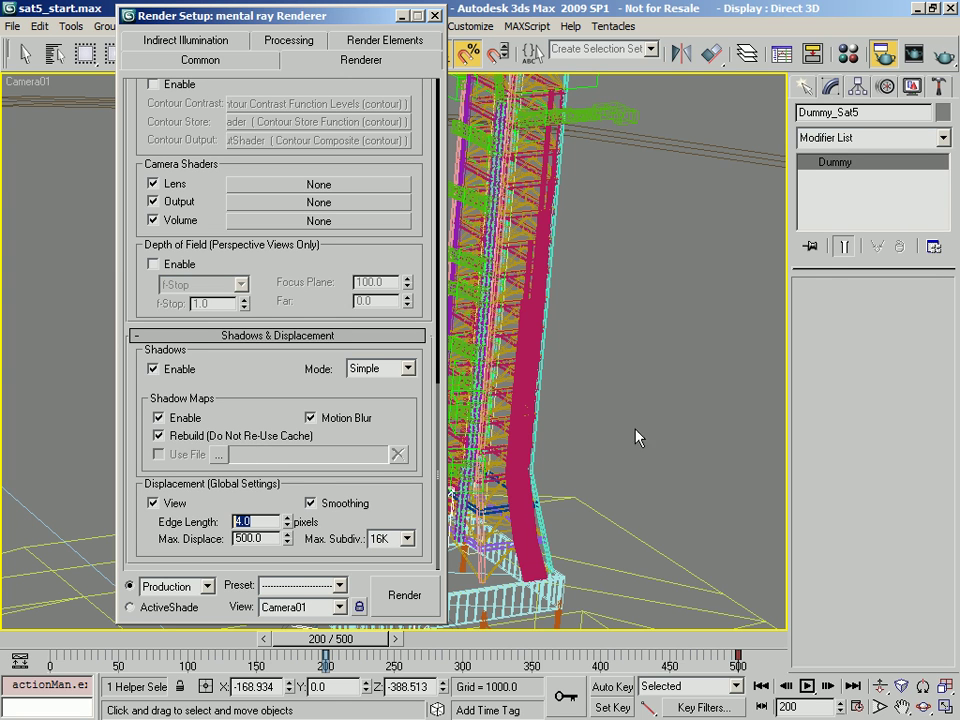
- Examine the global displacement edge length and maximum displacement, and return to the rendering algorithm settings
click(265, 481)
drag(259, 520, 216, 517)
drag(270, 540, 193, 541)
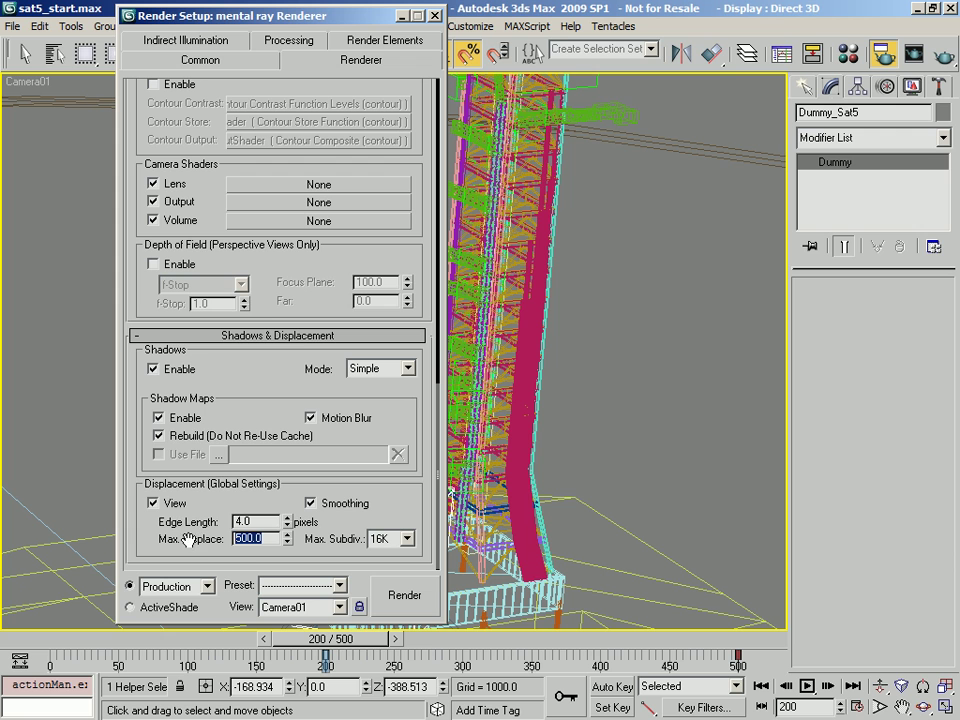
drag(264, 404, 263, 362)
drag(268, 243, 275, 450)
drag(297, 197, 315, 504)
drag(340, 260, 347, 429)
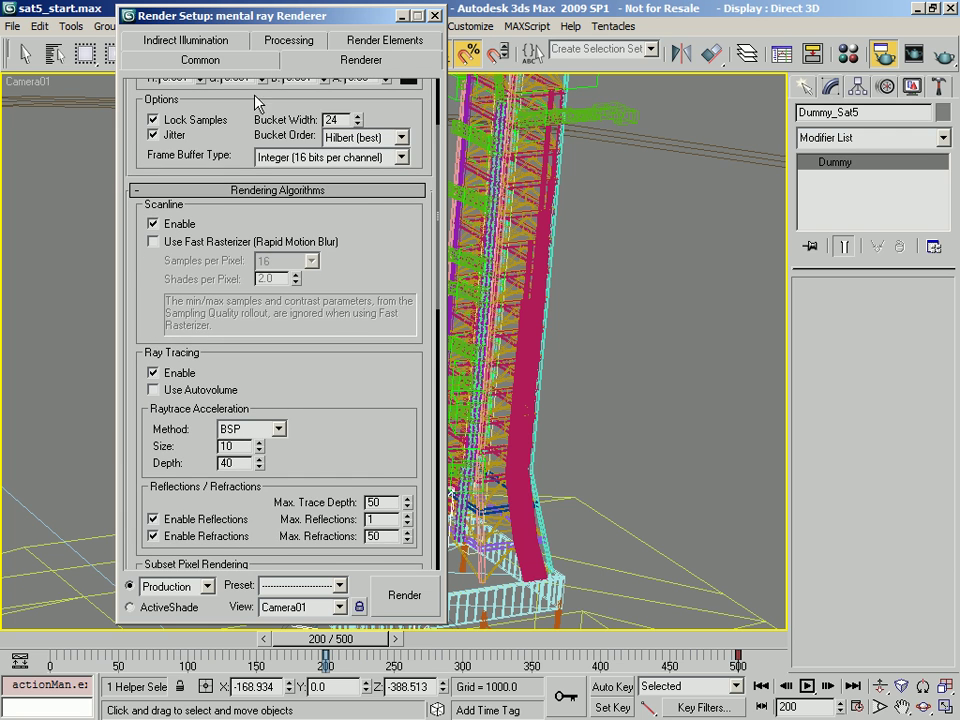
- Review the indirect illumination settings, covering Final Gather, caustics, global illumination and photon map options
click(151, 38)
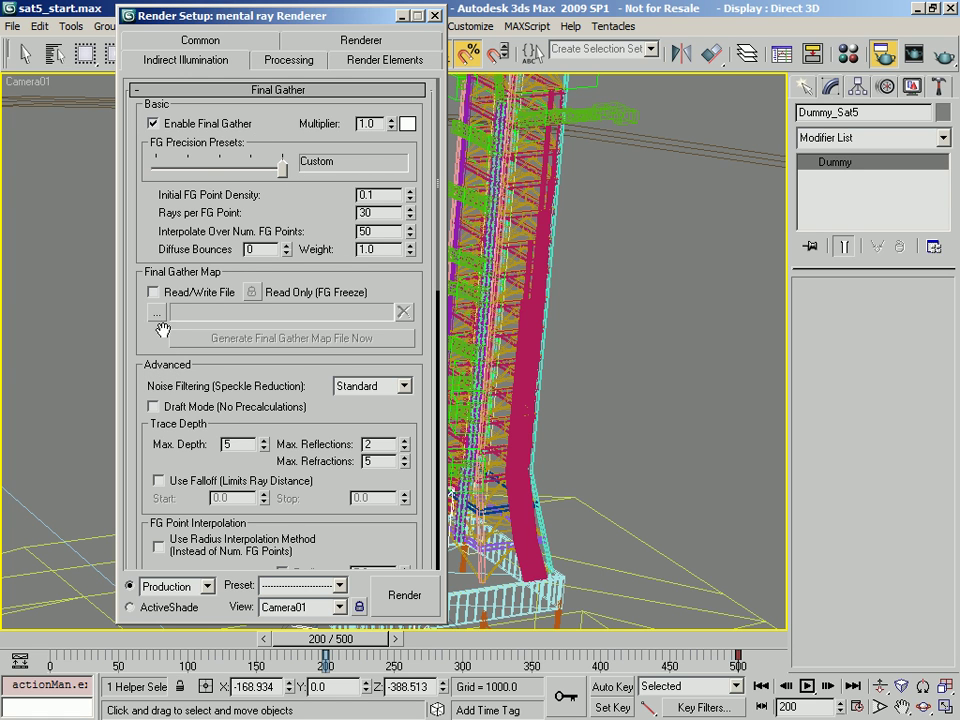
scroll(230, 380, down, 6)
drag(278, 430, 264, 246)
drag(262, 172, 258, 503)
drag(189, 264, 198, 545)
drag(316, 477, 306, 143)
drag(283, 442, 282, 101)
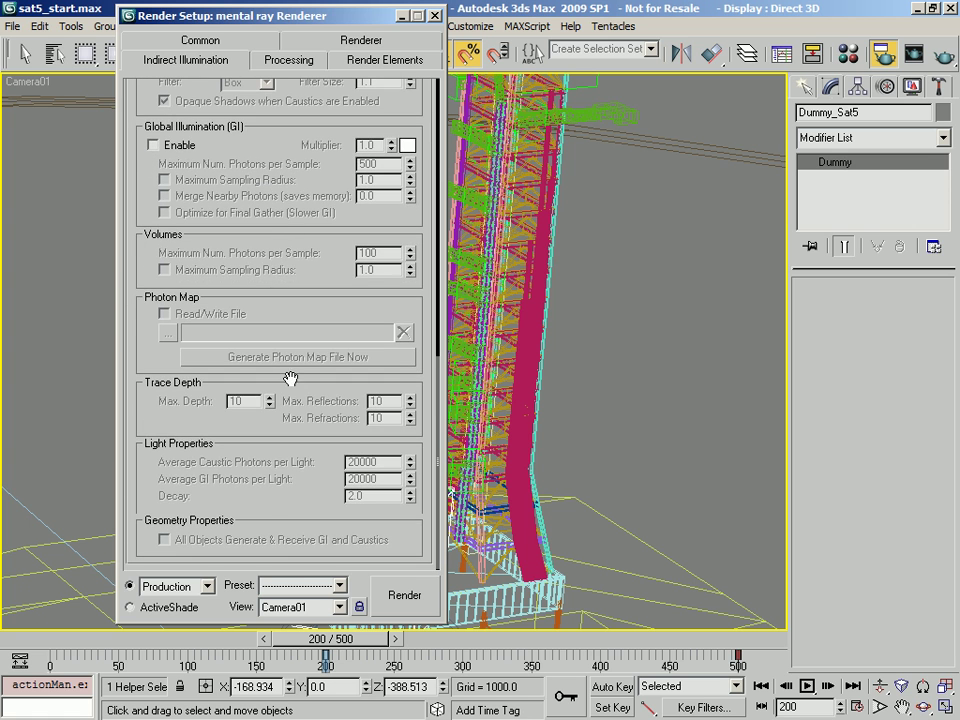
drag(274, 212, 284, 402)
drag(290, 280, 312, 459)
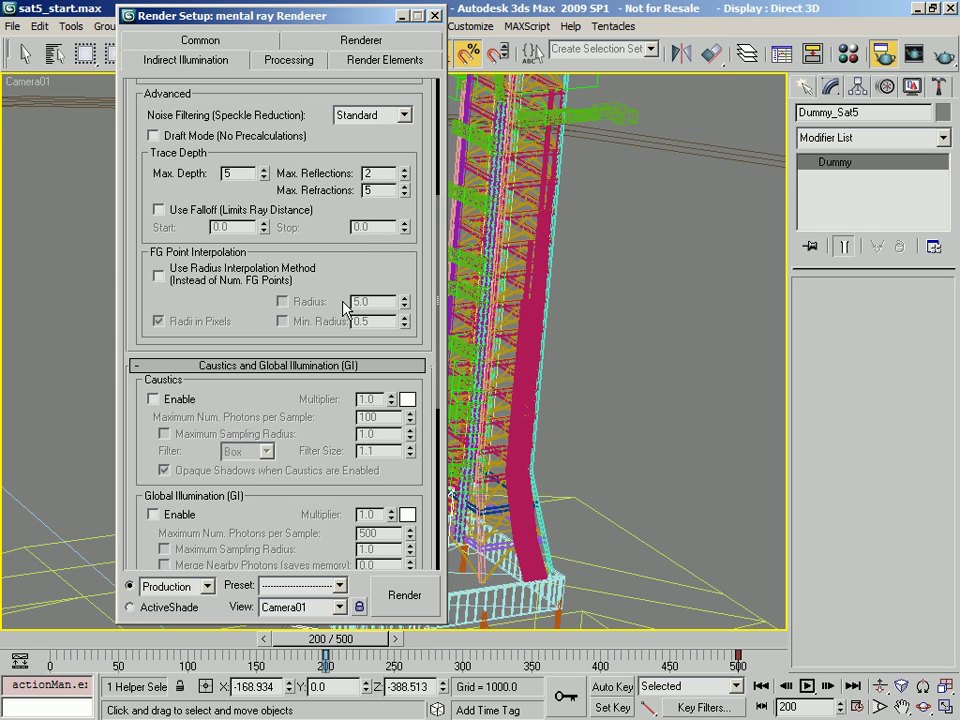
drag(360, 251, 276, 513)
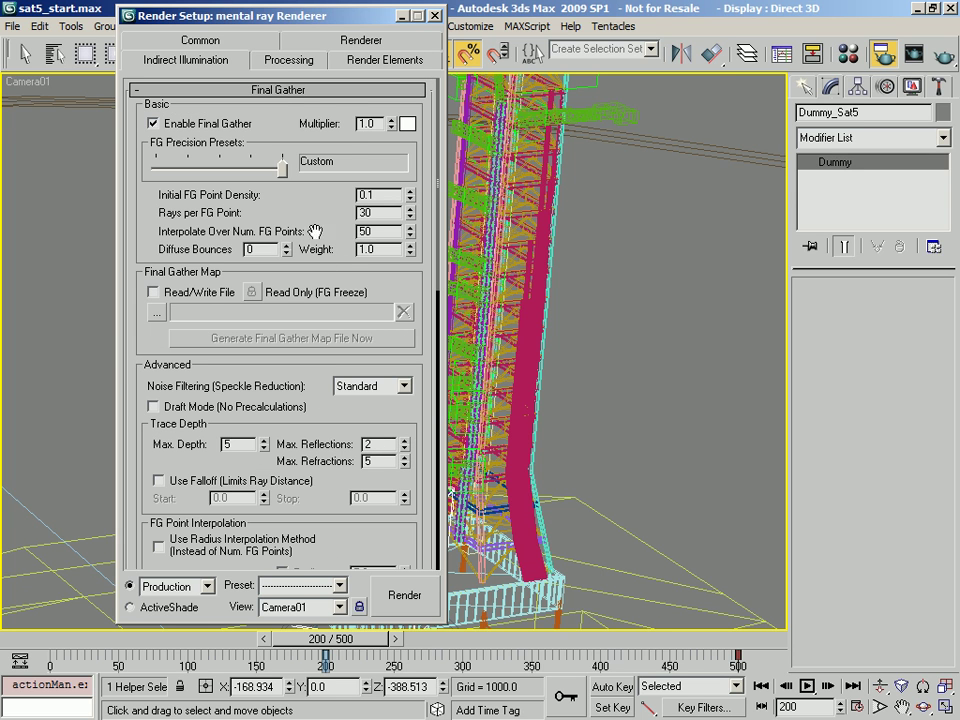
- Examine the processing settings, including the memory limit, render passes and diagnostics options
click(304, 64)
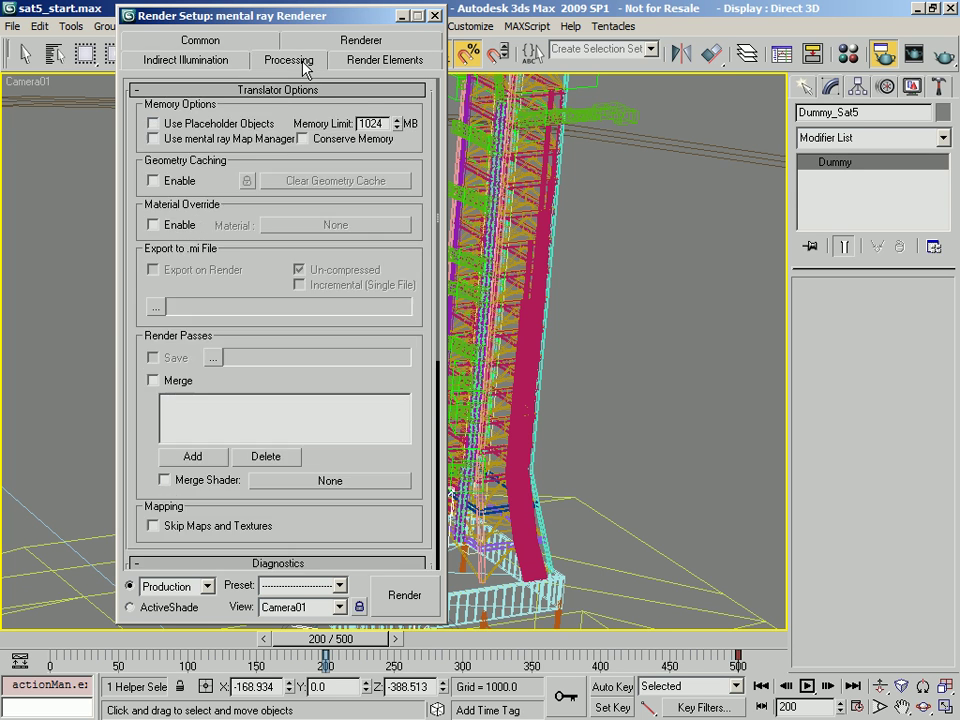
drag(386, 122, 317, 122)
click(271, 285)
drag(246, 302, 249, 131)
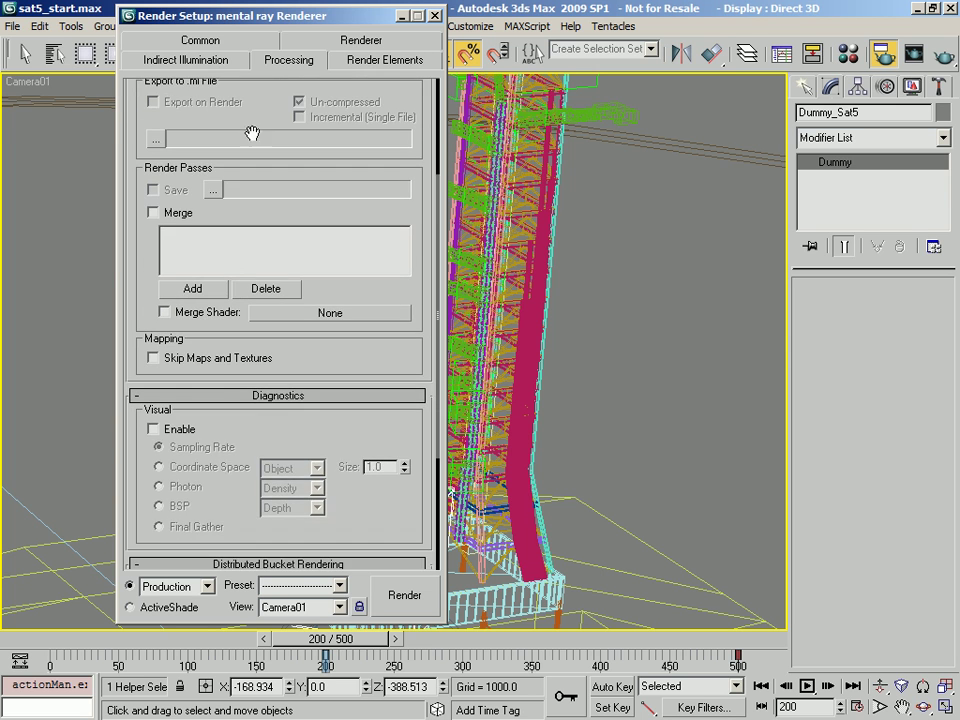
drag(231, 463, 253, 636)
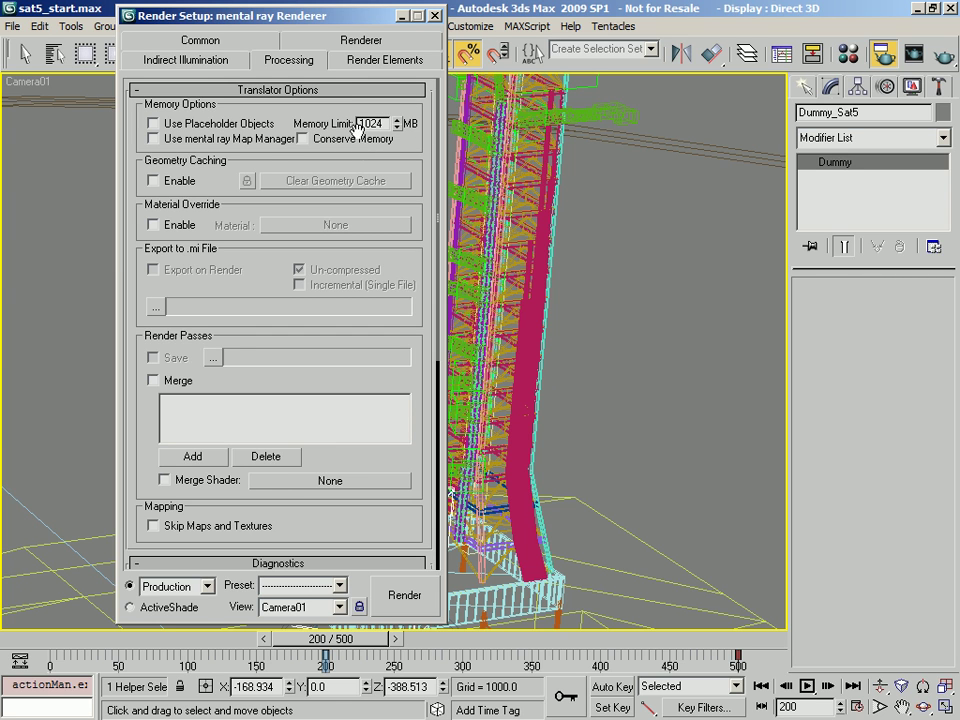
drag(332, 4, 285, 86)
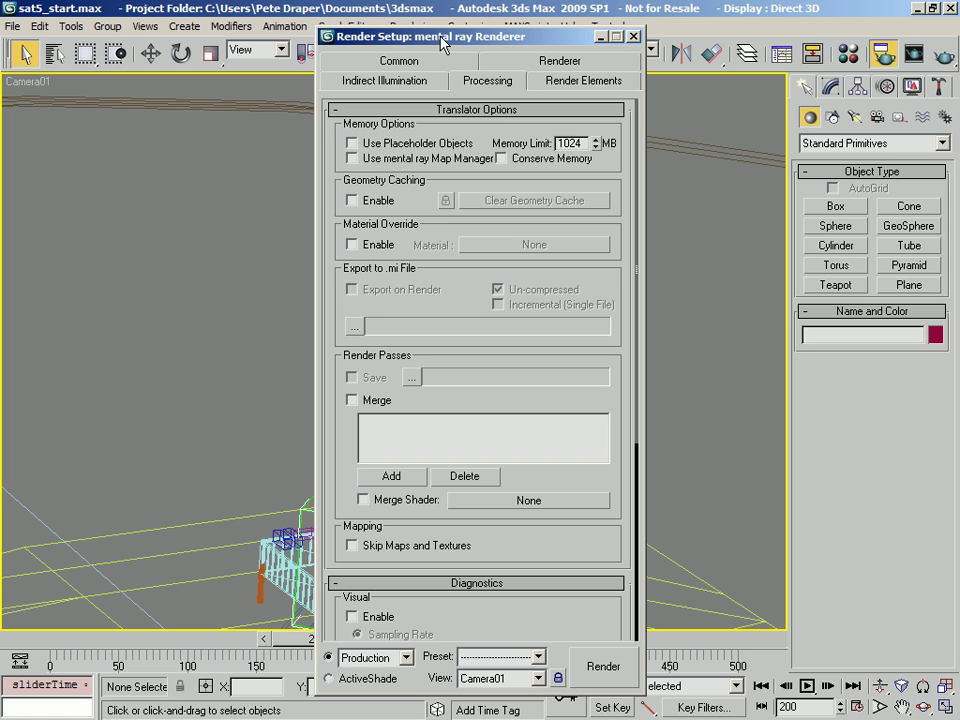
- Examine the renderer's maximum trace depth, reflections and refractions values in the ray tracing settings
drag(443, 40, 393, 30)
click(462, 52)
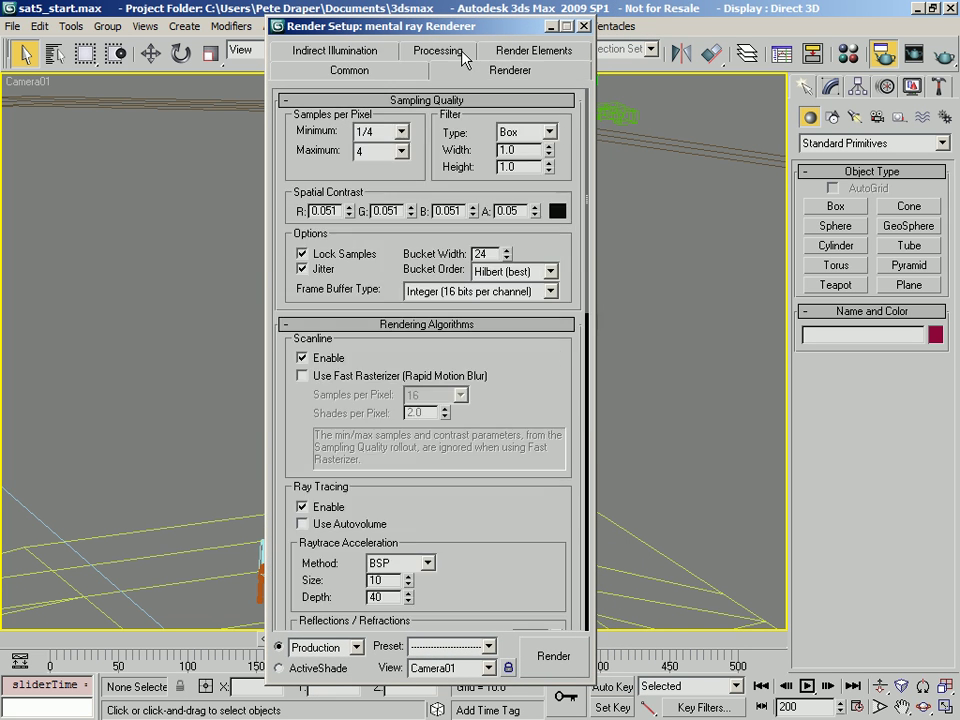
drag(513, 527, 515, 180)
drag(472, 515, 474, 508)
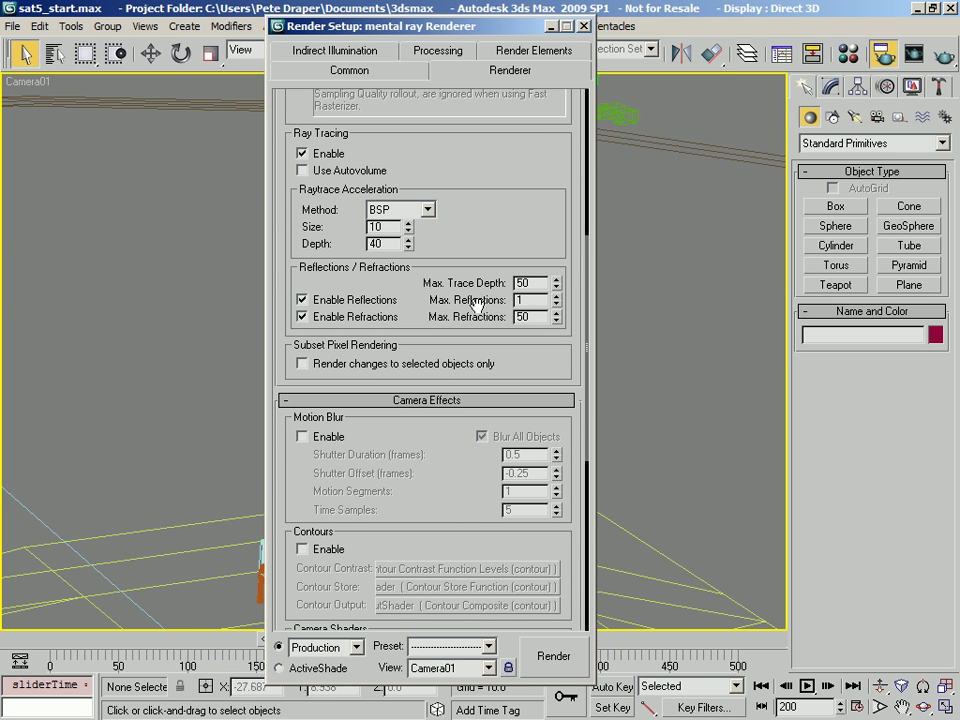
double_click(522, 283)
double_click(524, 317)
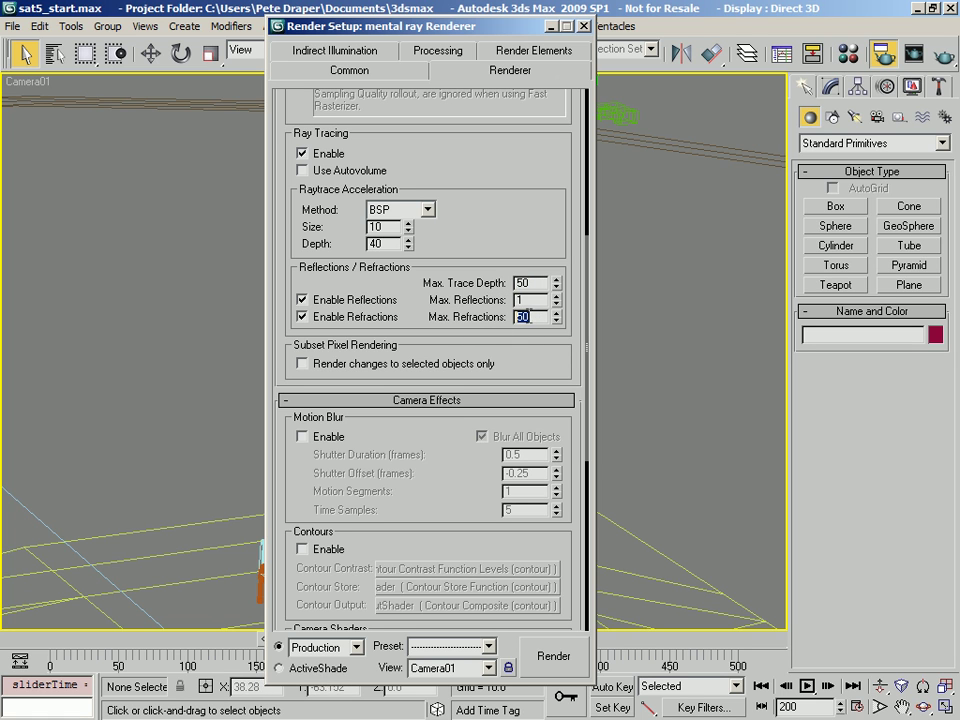
double_click(525, 299)
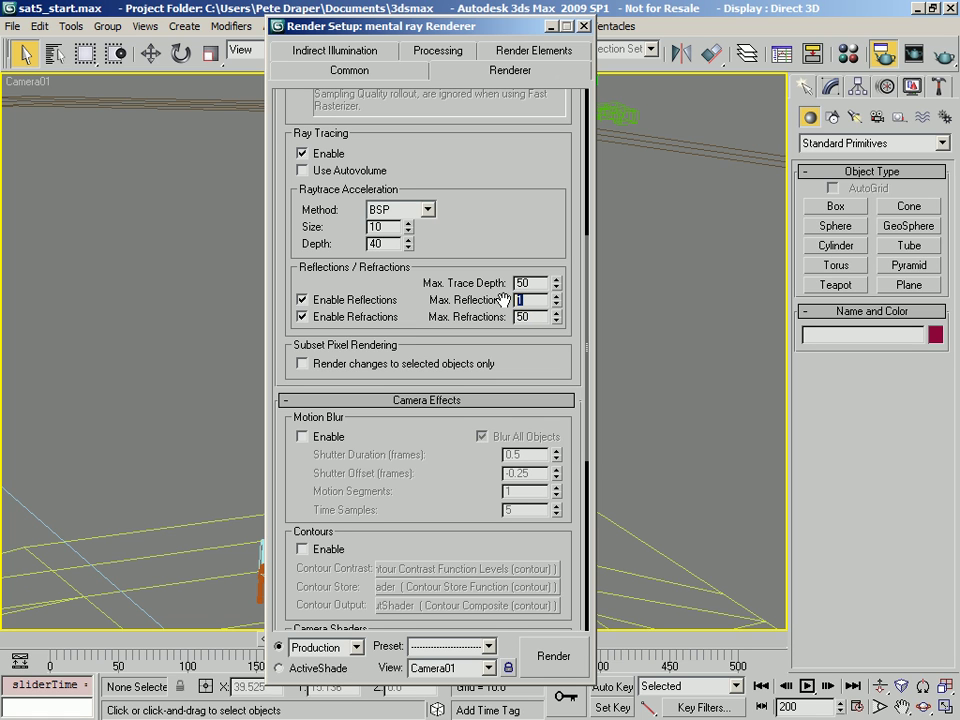
double_click(524, 283)
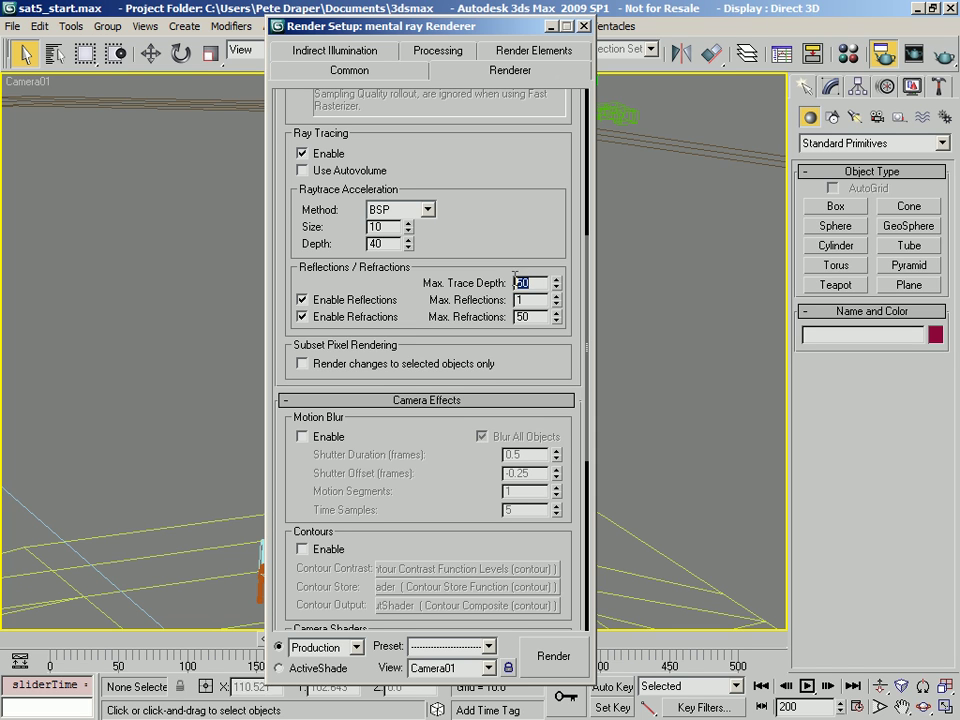
double_click(522, 317)
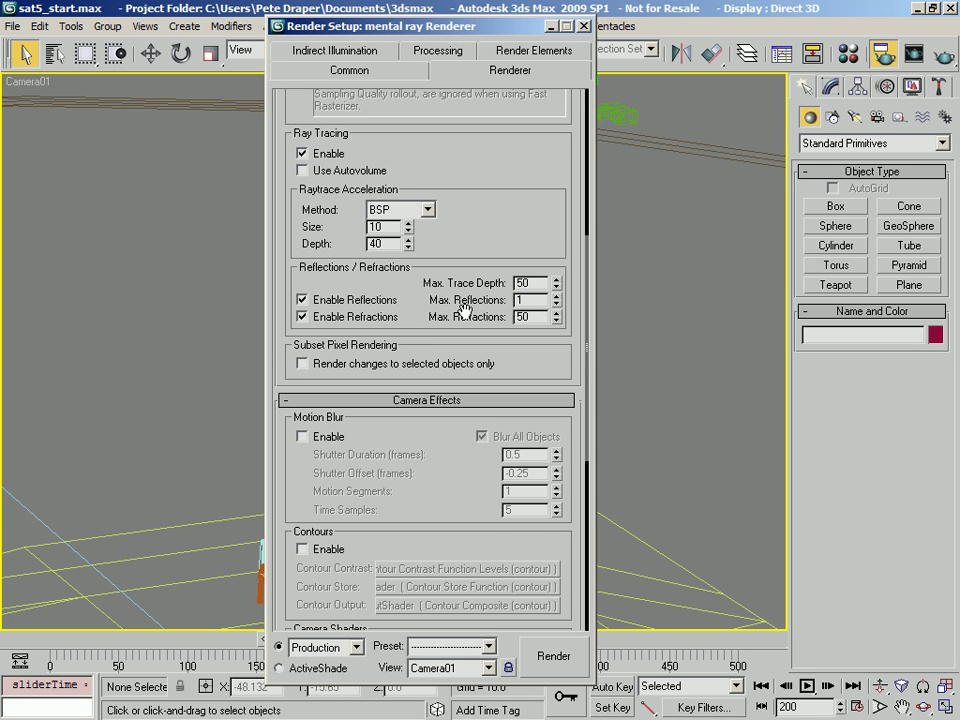
drag(465, 315, 465, 305)
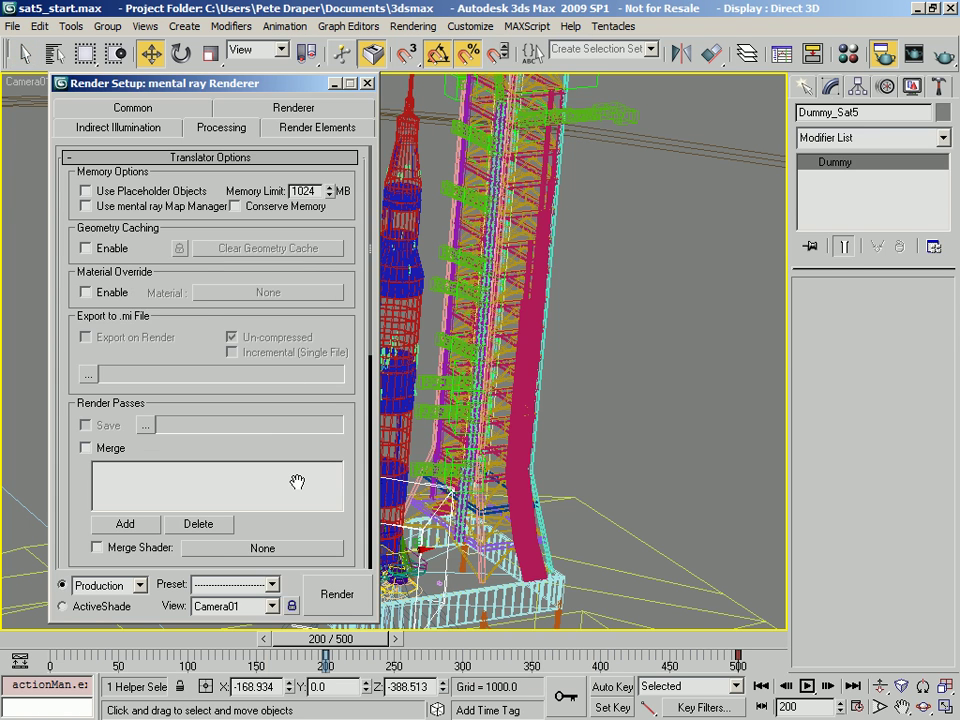
- Return to the common render parameters for a last check and close the render setup
drag(242, 90, 680, 56)
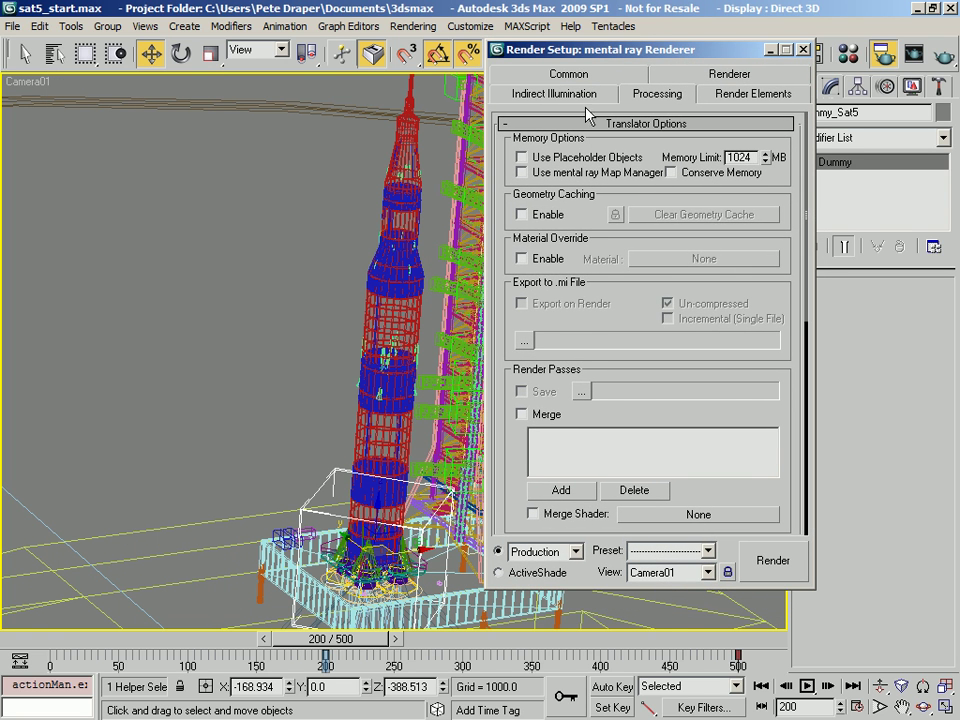
click(605, 76)
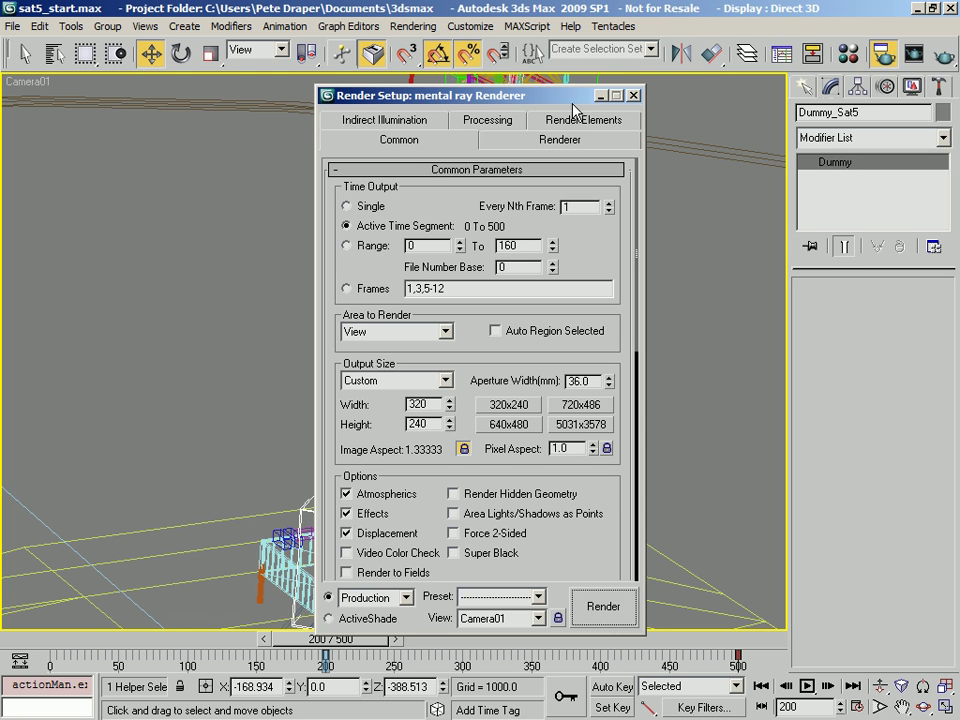
drag(571, 101, 364, 92)
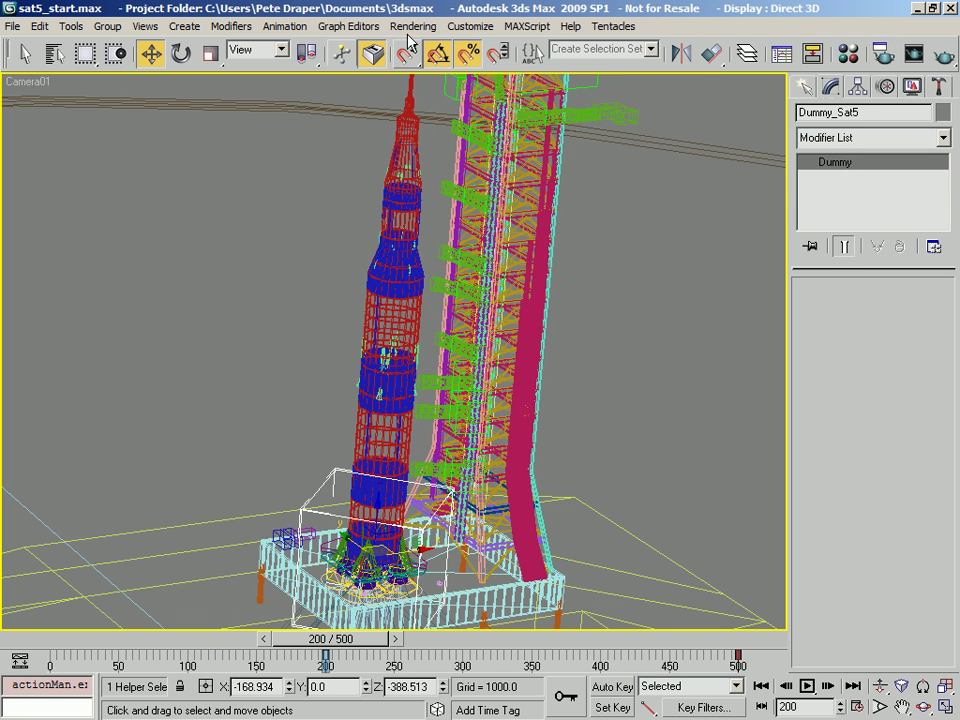
- Create a UDeflector space warp named UDeflector_launchpad in the Top view, beside the launchpad, with an icon size of about 611
key(t)
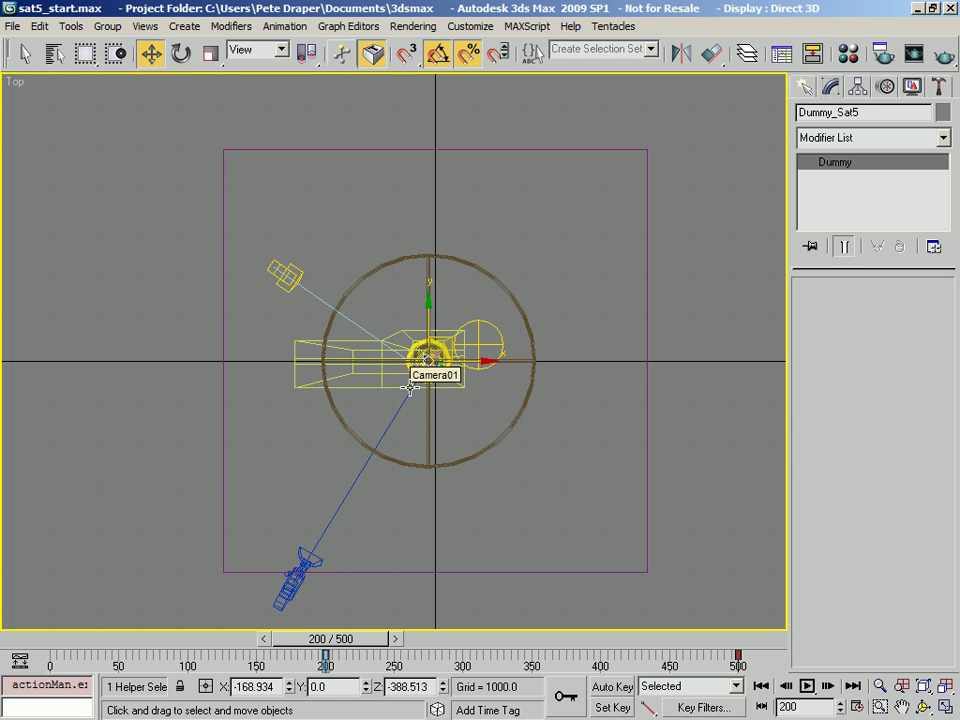
middle_drag(540, 434, 434, 410)
scroll(315, 353, up, 5)
middle_drag(315, 353, 474, 414)
key(g)
middle_drag(412, 390, 437, 339)
click(806, 88)
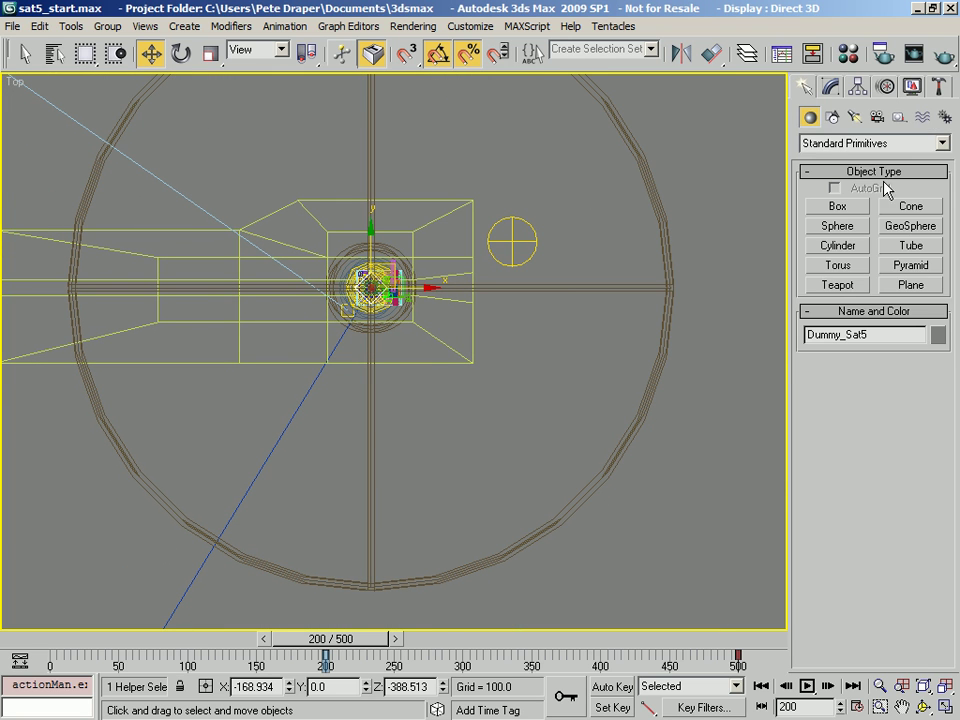
click(921, 118)
click(865, 143)
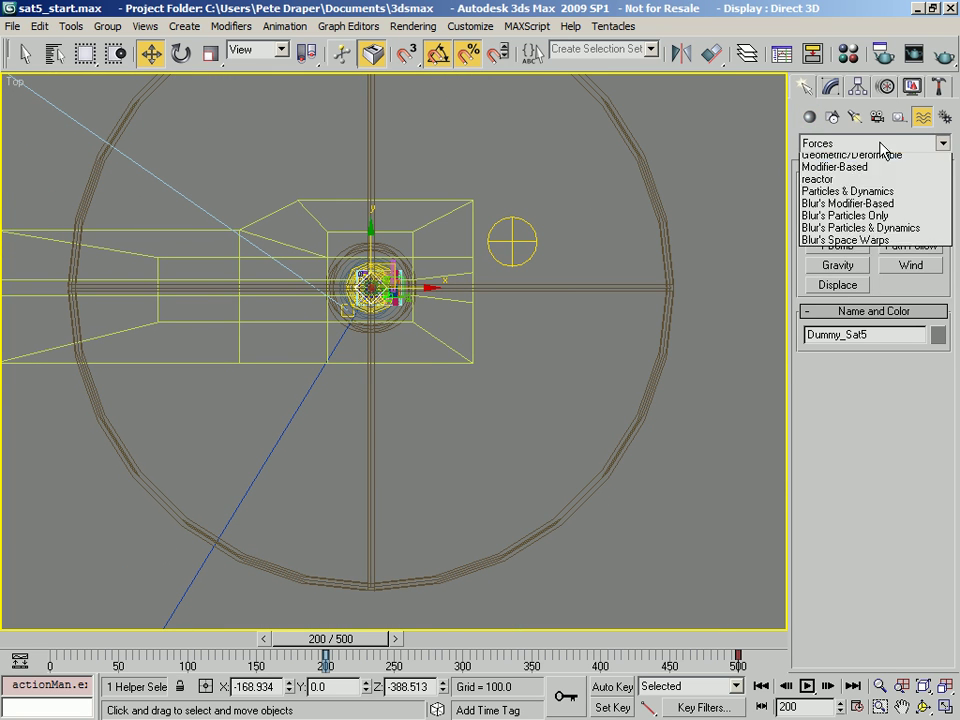
click(810, 170)
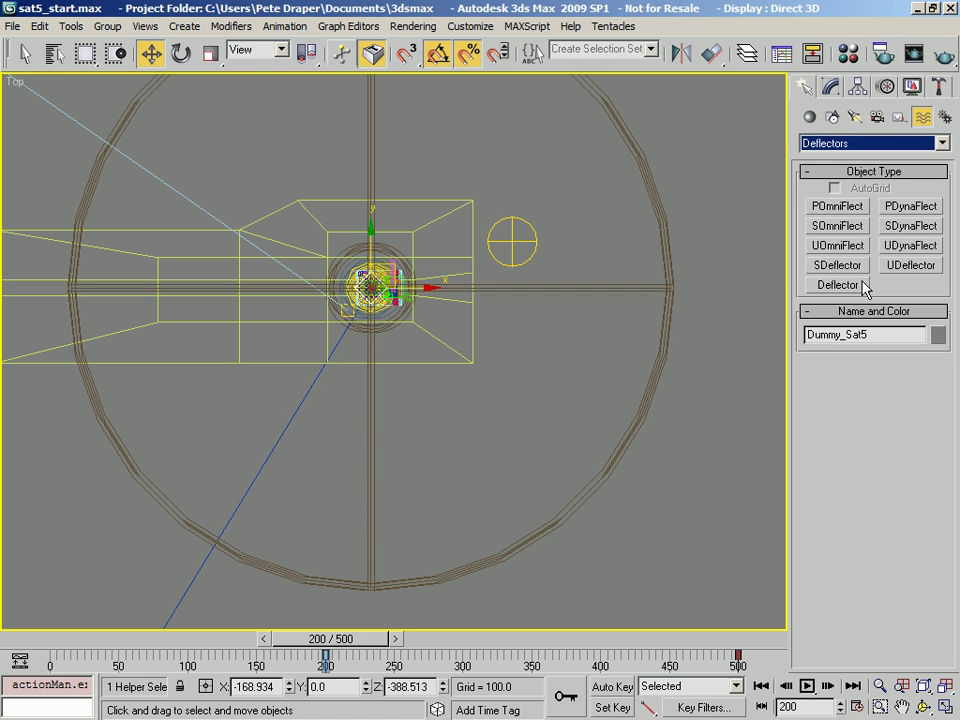
click(912, 265)
drag(576, 217, 649, 165)
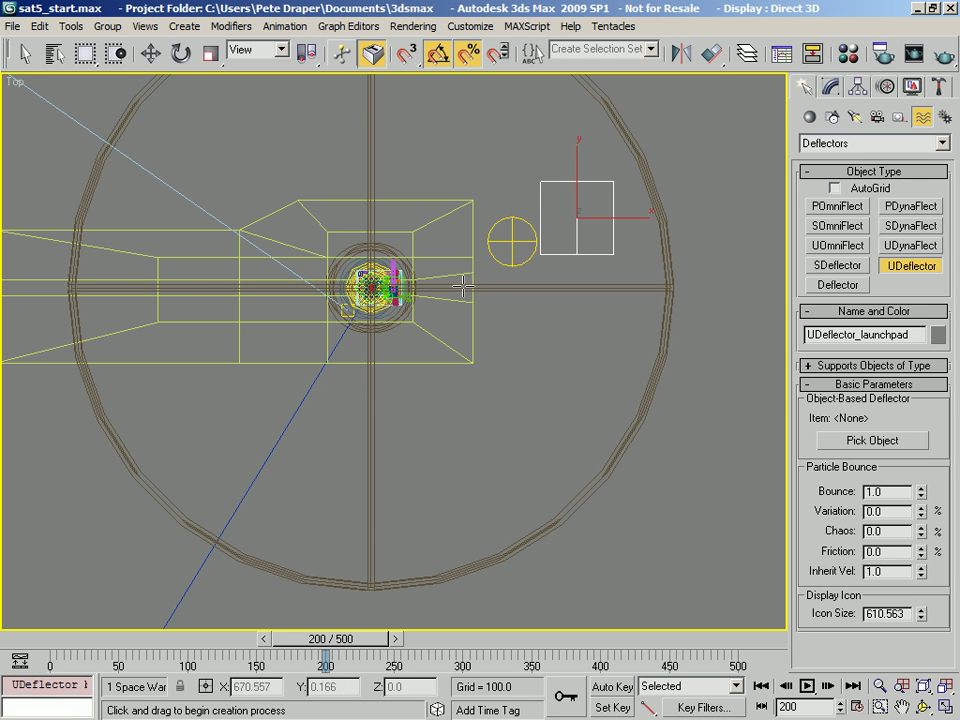
- Display the scene shaded in an angled orthographic view and examine the launchpad platform and the surrounding ground
mouse_move(300, 238)
alt+middle_down()
mouse_move(443, 251)
mouse_move(452, 212)
alt+middle_up()
key(F3)
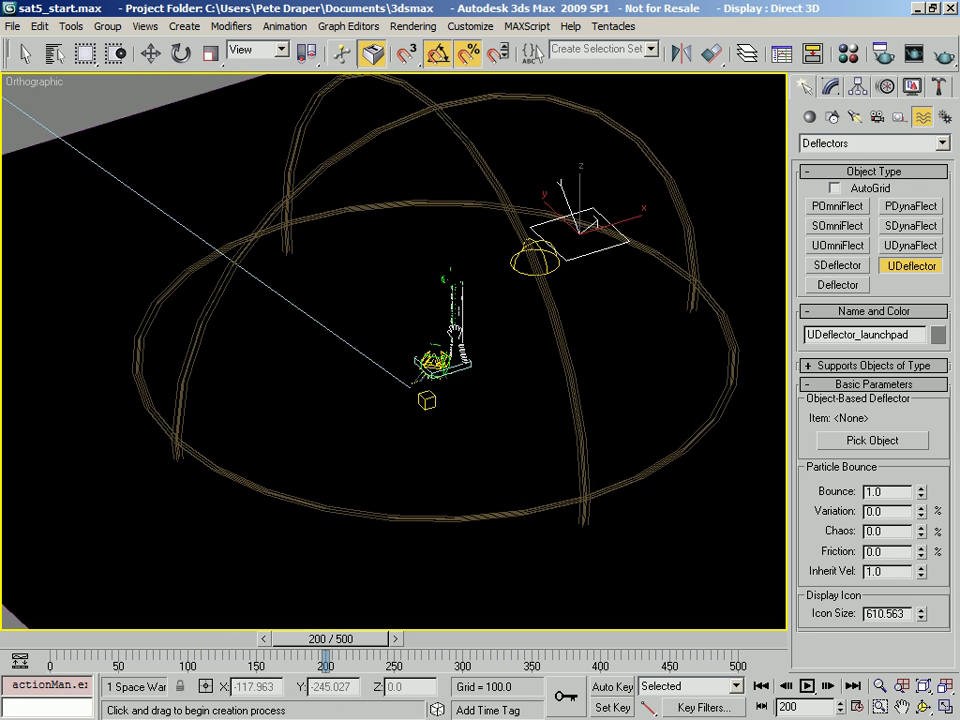
middle_drag(510, 470, 495, 404)
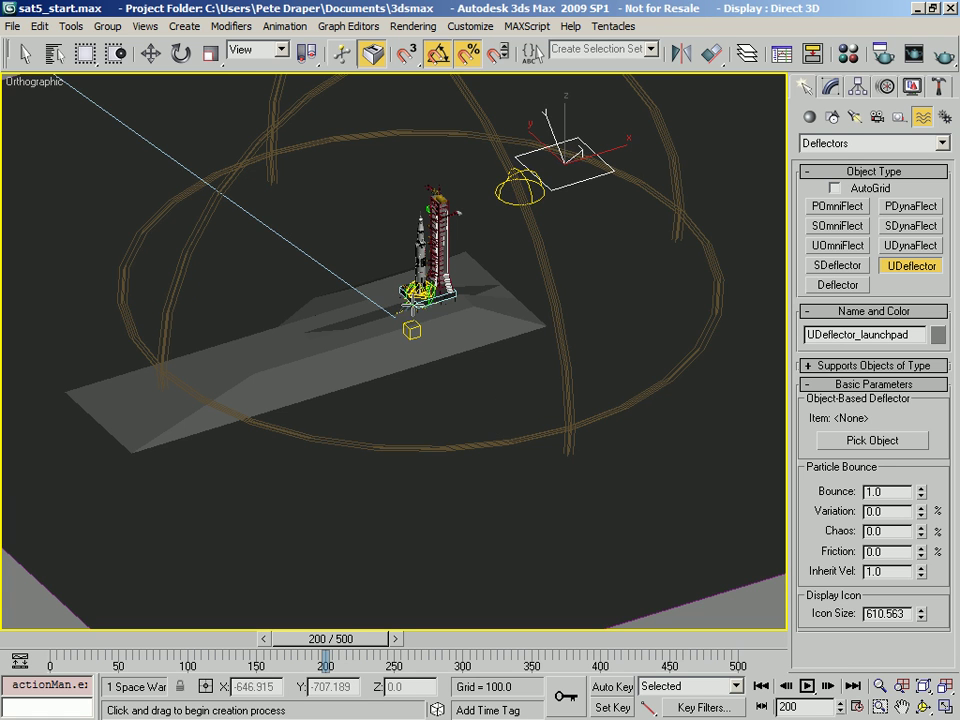
scroll(411, 328, down, 2)
scroll(411, 328, up, 6)
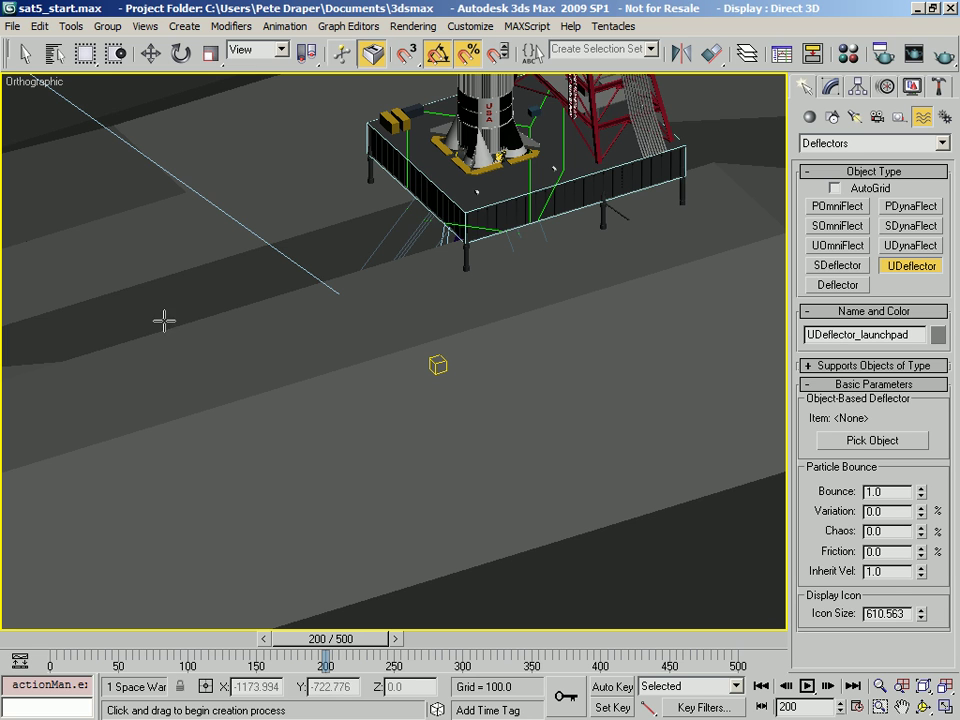
middle_drag(696, 154, 386, 310)
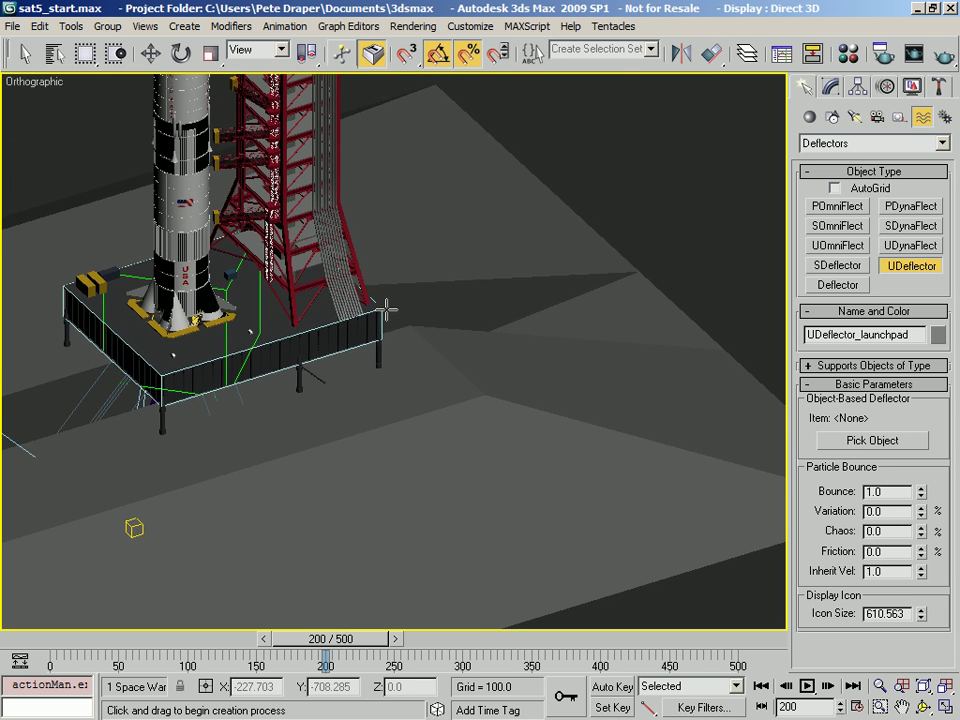
scroll(386, 309, down, 5)
scroll(383, 302, down, 3)
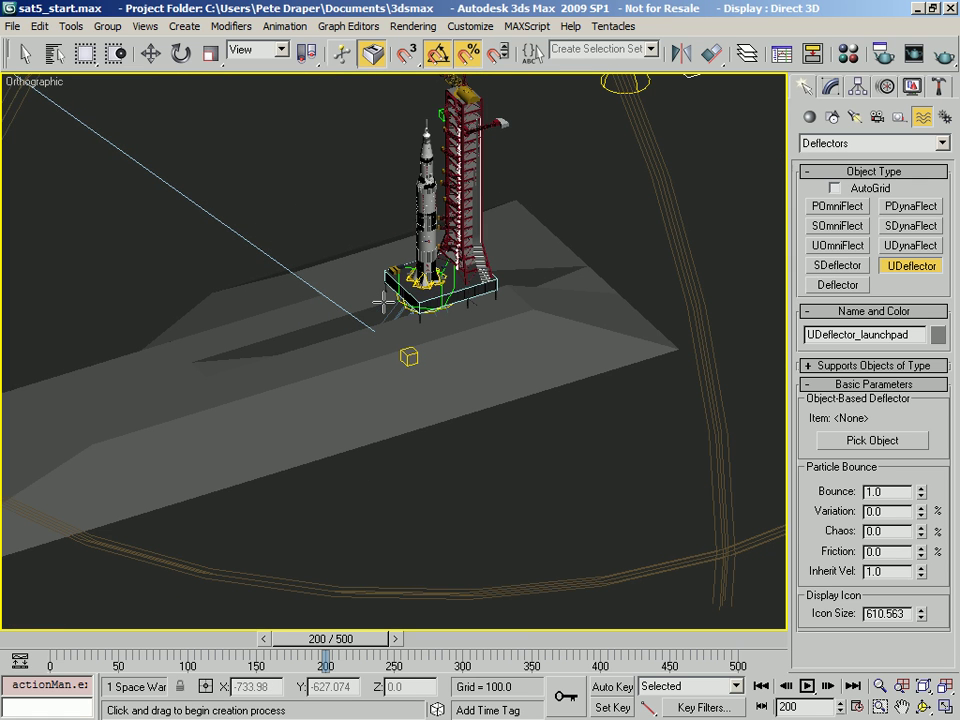
- Return to the wireframe Top view and assign the launchpad object as the UDeflector_launchpad's deflecting surface
key(F3)
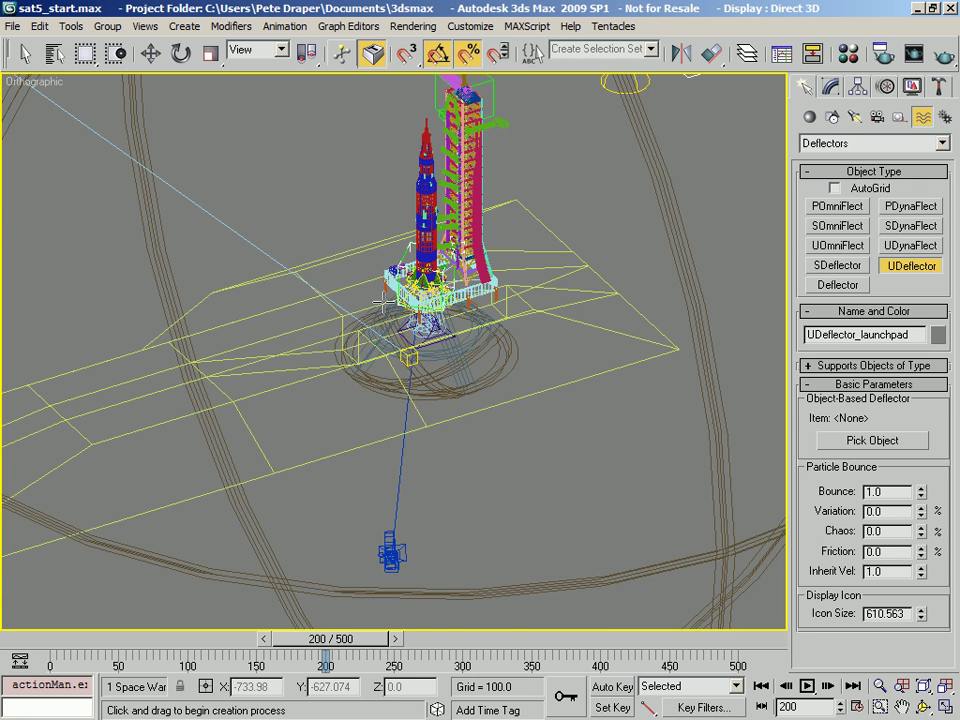
key(t)
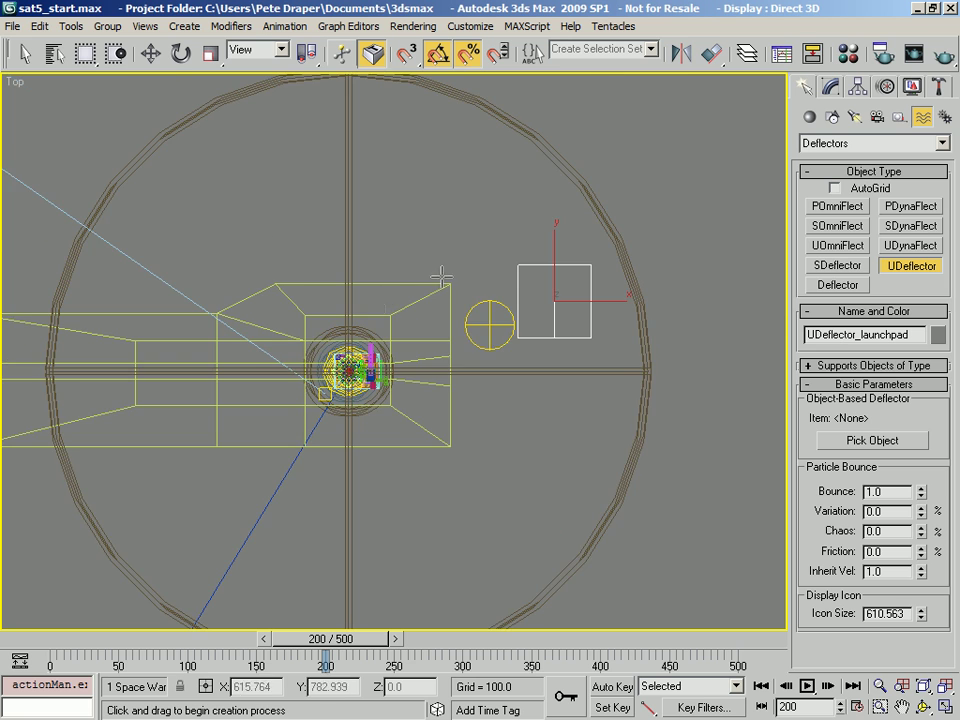
click(872, 445)
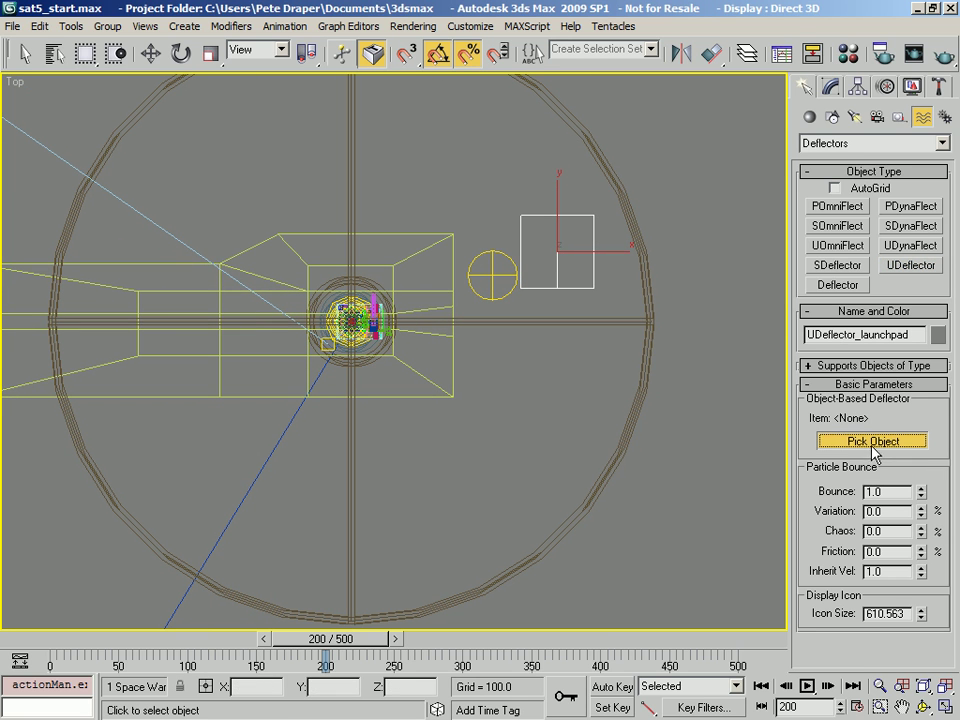
click(390, 399)
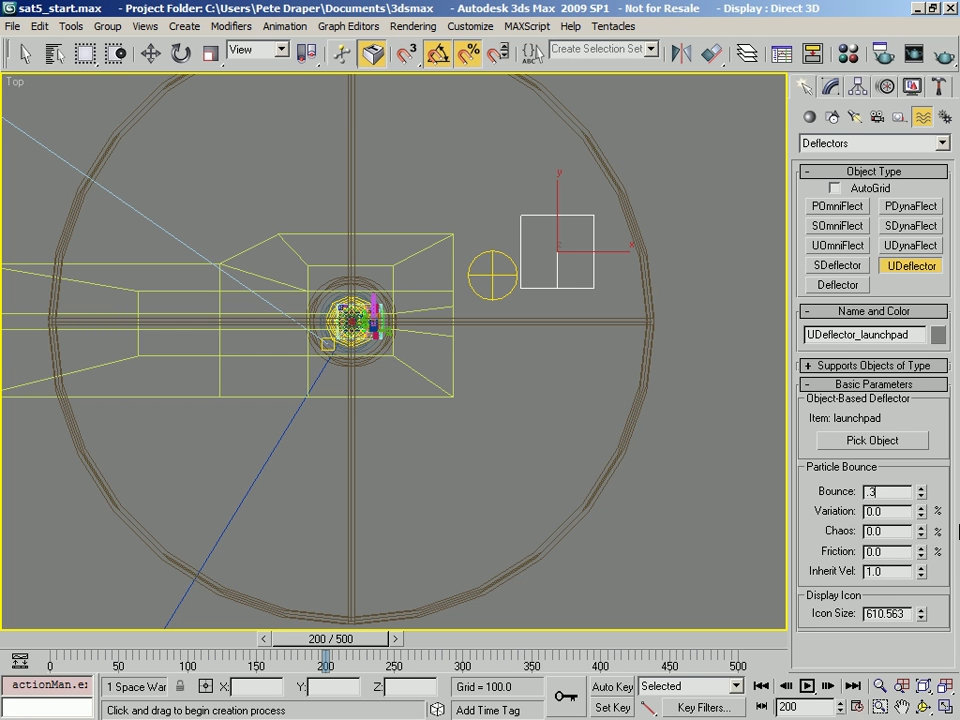
- Set the launchpad deflector's particle bounce to 0.3, variation to 25%, chaos to 15% and friction to 5%
key(Return)
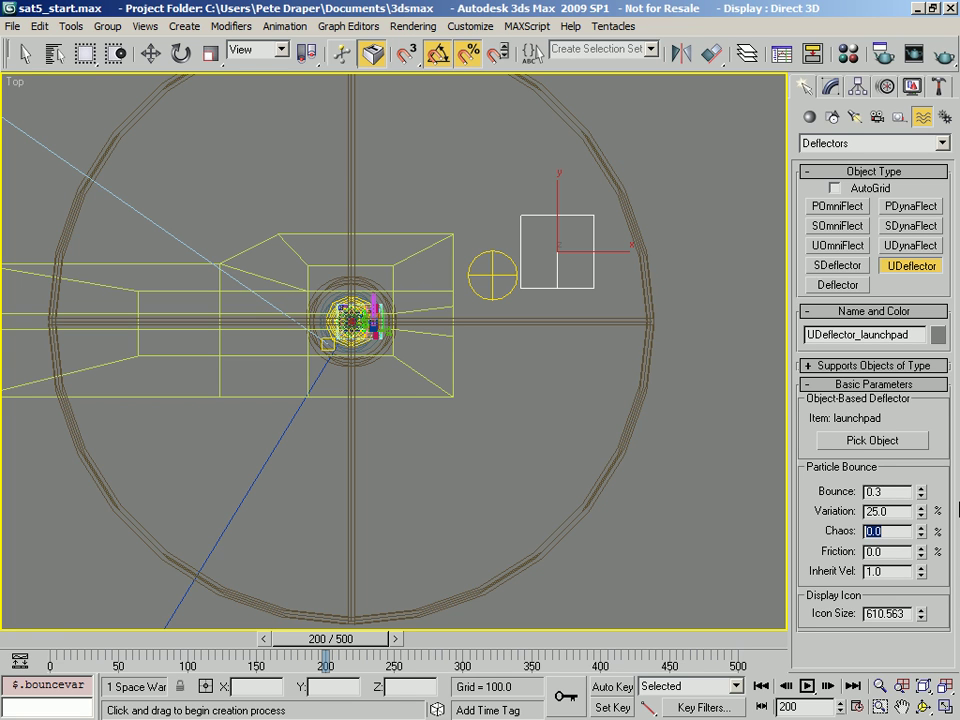
key(Return)
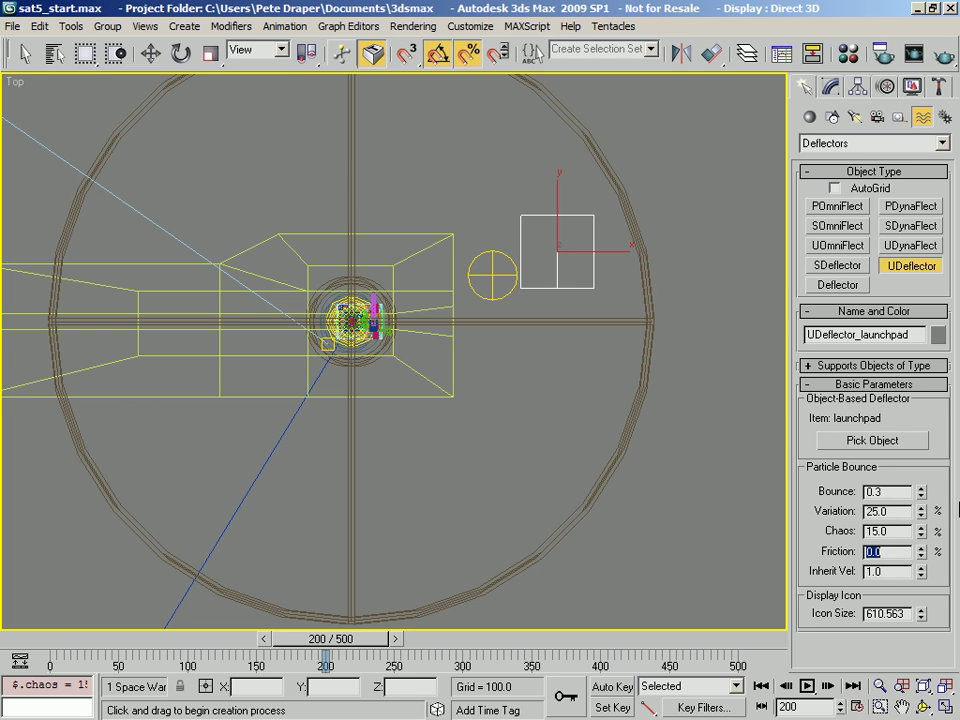
text(5)
key(Return)
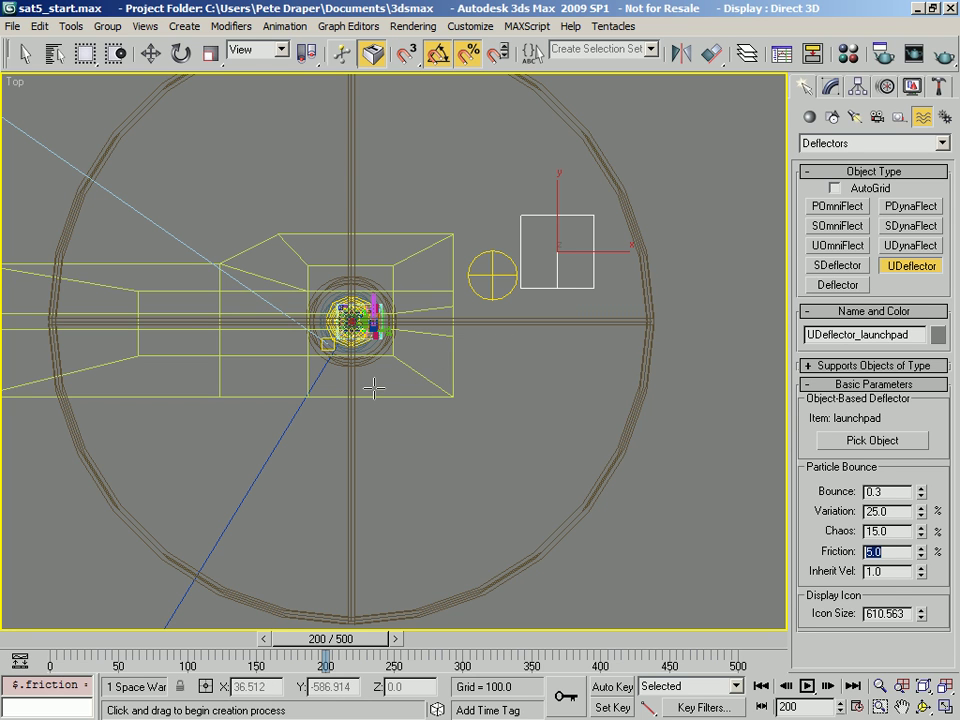
- Copy the launchpad deflector along the Y axis to about Y -437 and name the copy UDeflector_boxdirection
middle_drag(325, 370, 356, 418)
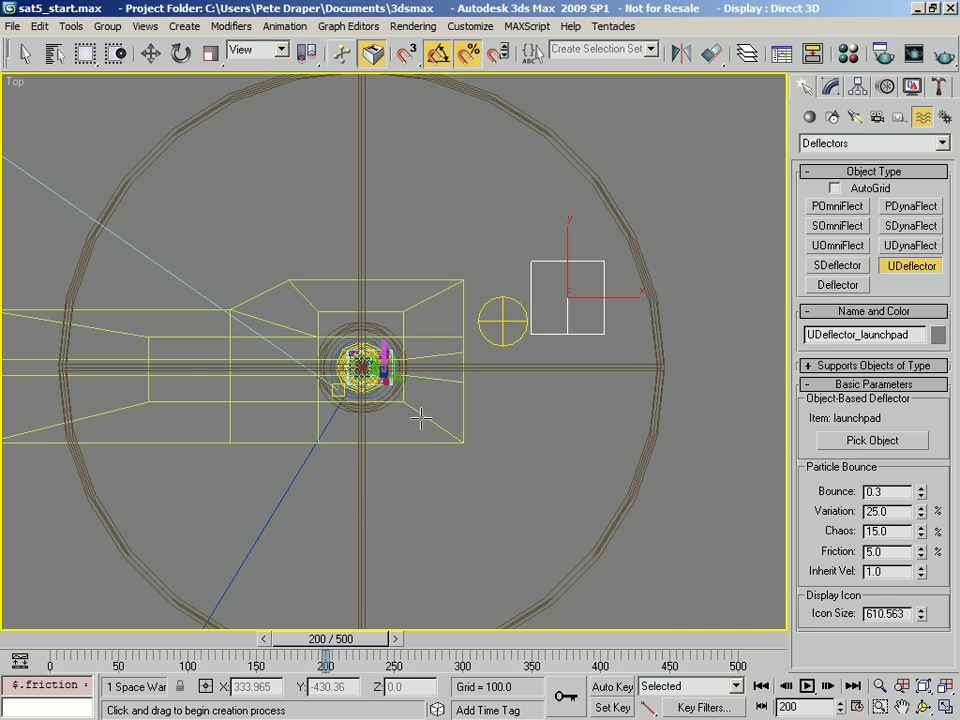
key(p)
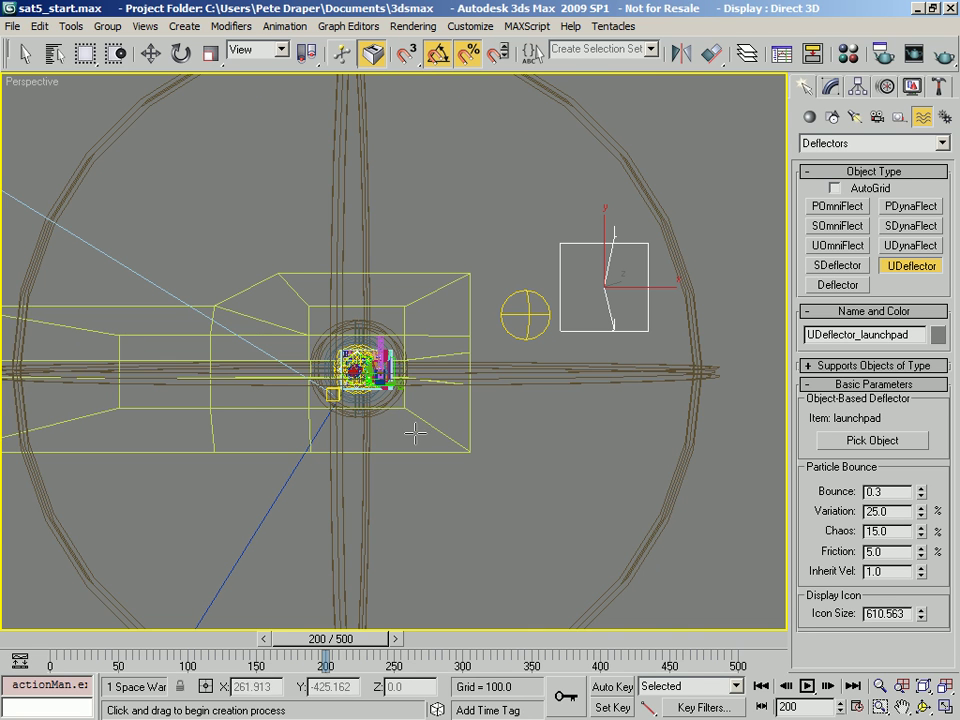
alt+middle_drag(410, 430, 443, 375)
scroll(443, 375, up, 5)
middle_drag(522, 244, 433, 424)
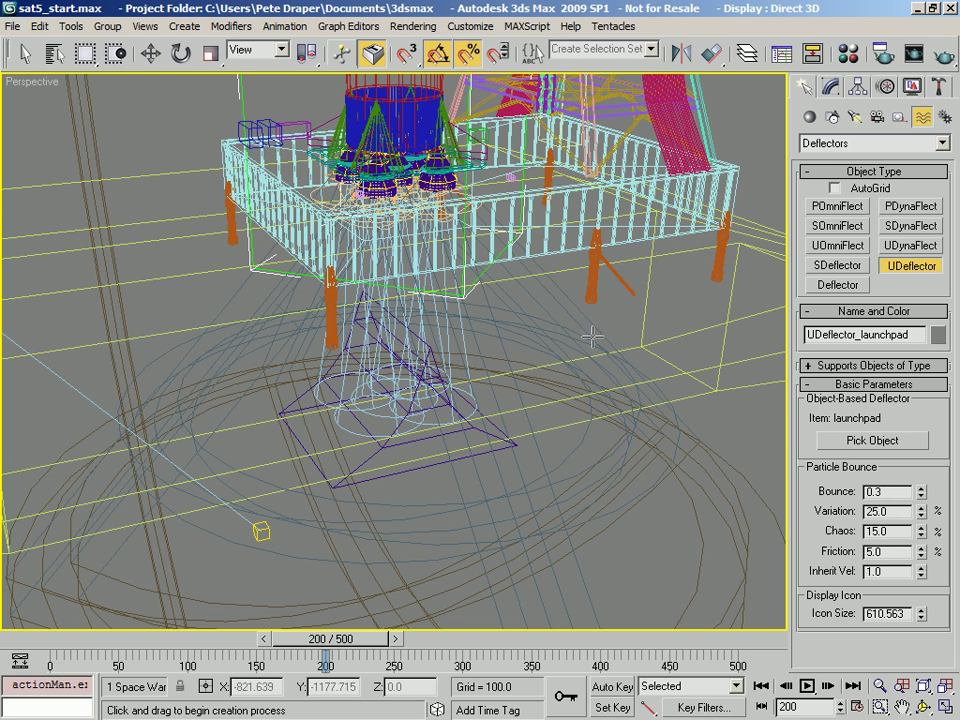
scroll(540, 345, down, 6)
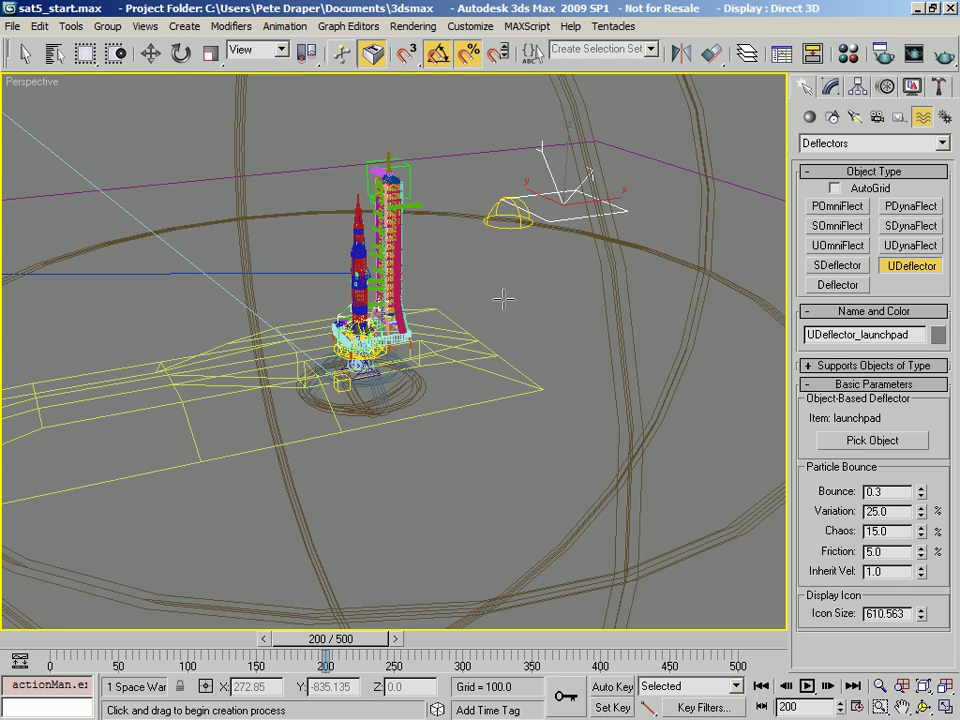
alt+middle_drag(489, 304, 459, 349)
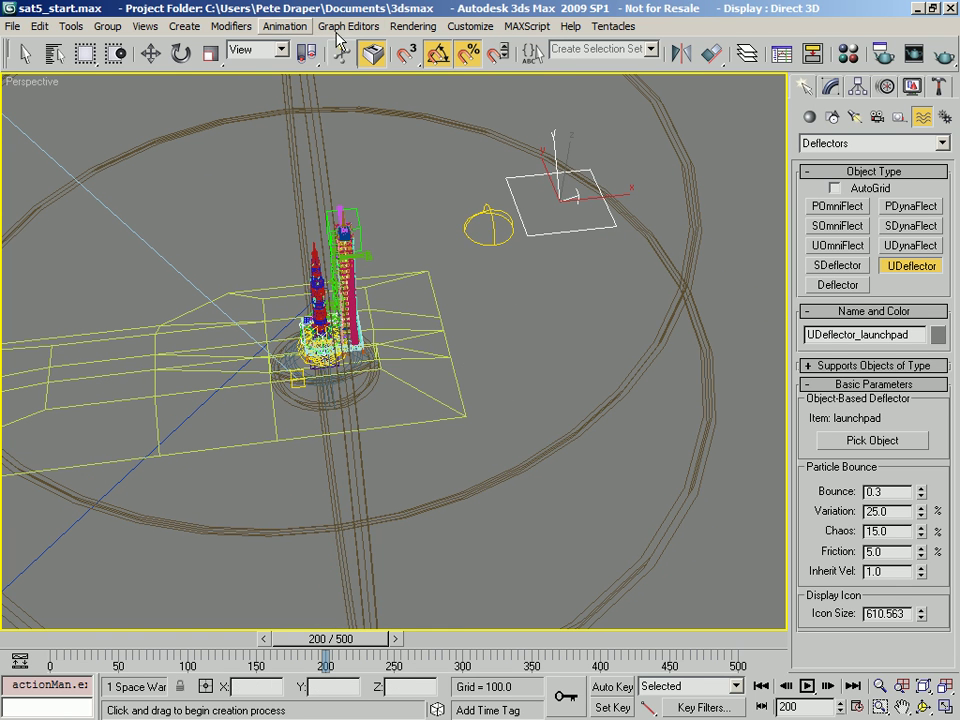
click(150, 53)
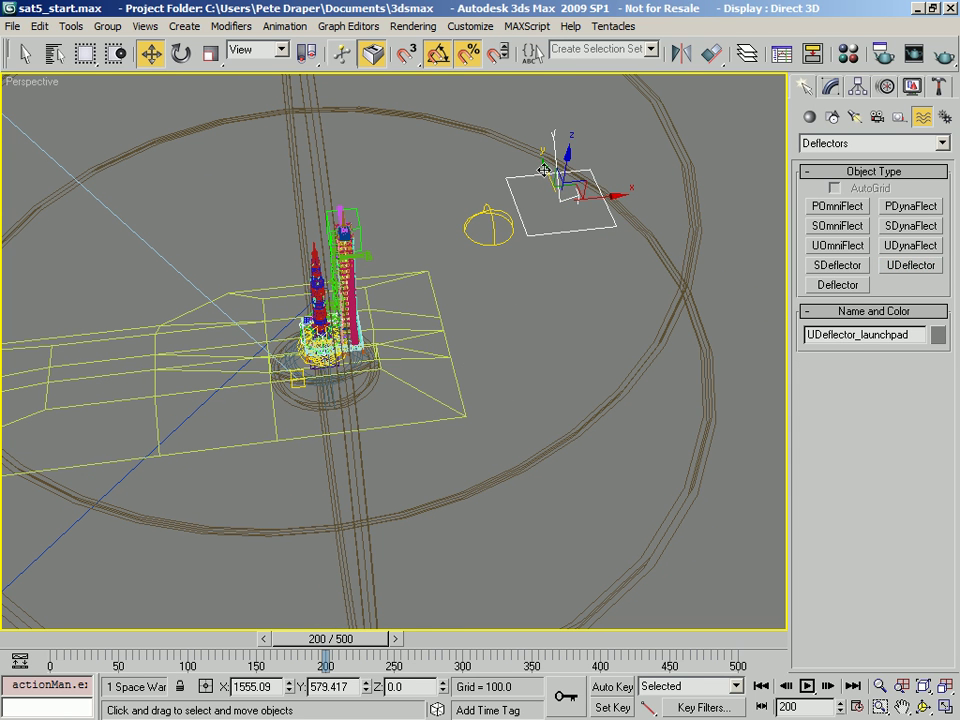
mouse_move(543, 170)
shift+mouse_down()
mouse_move(583, 263)
mouse_move(605, 282)
shift+mouse_up()
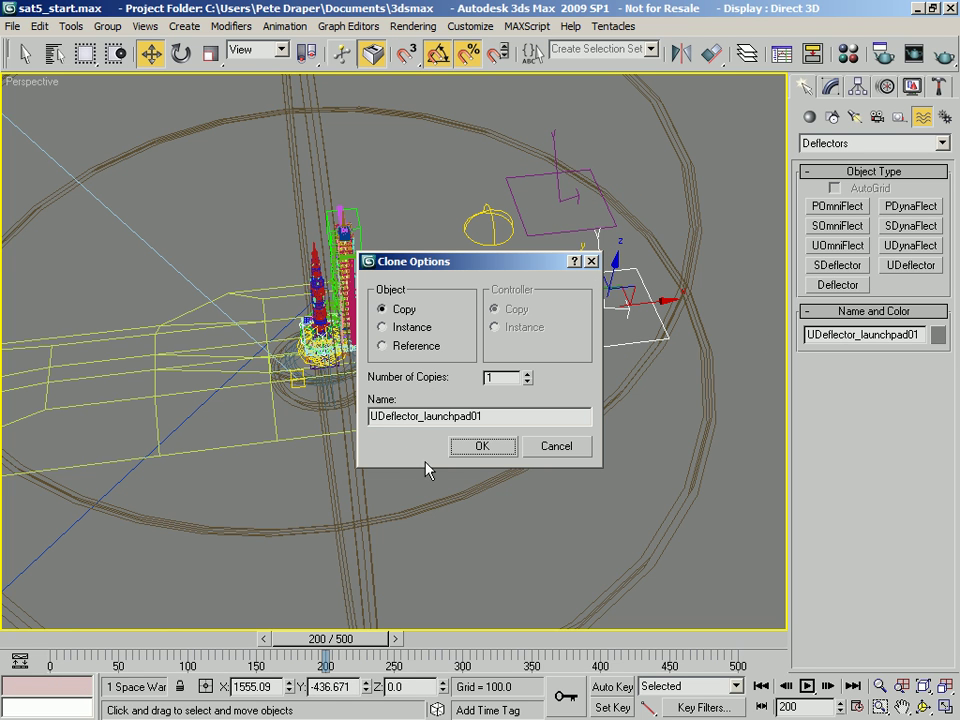
drag(422, 418, 590, 452)
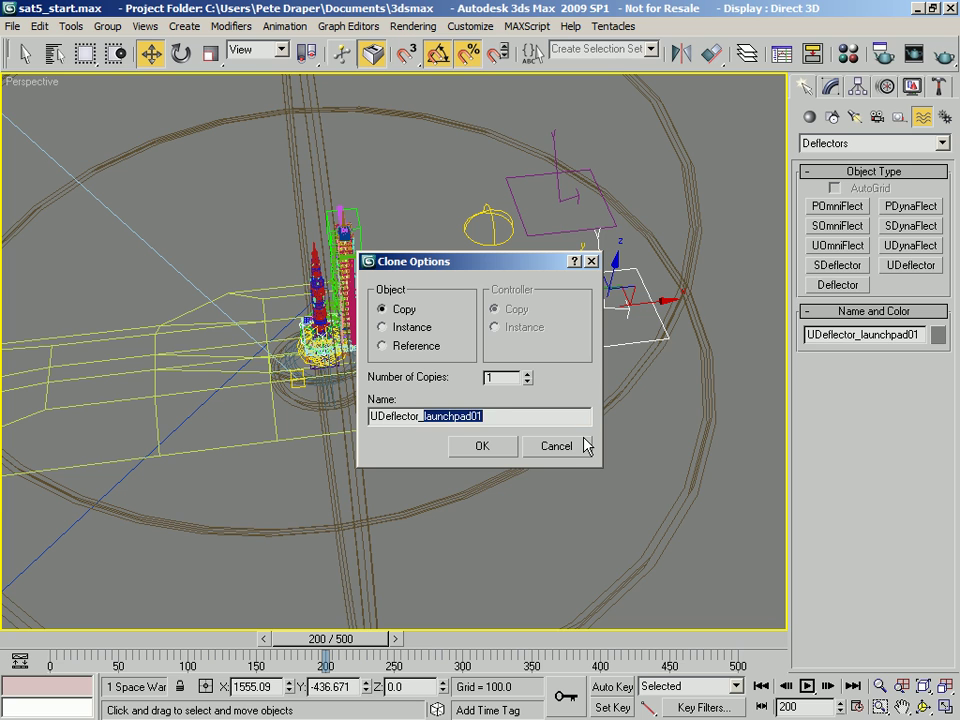
text(boxdirectio)
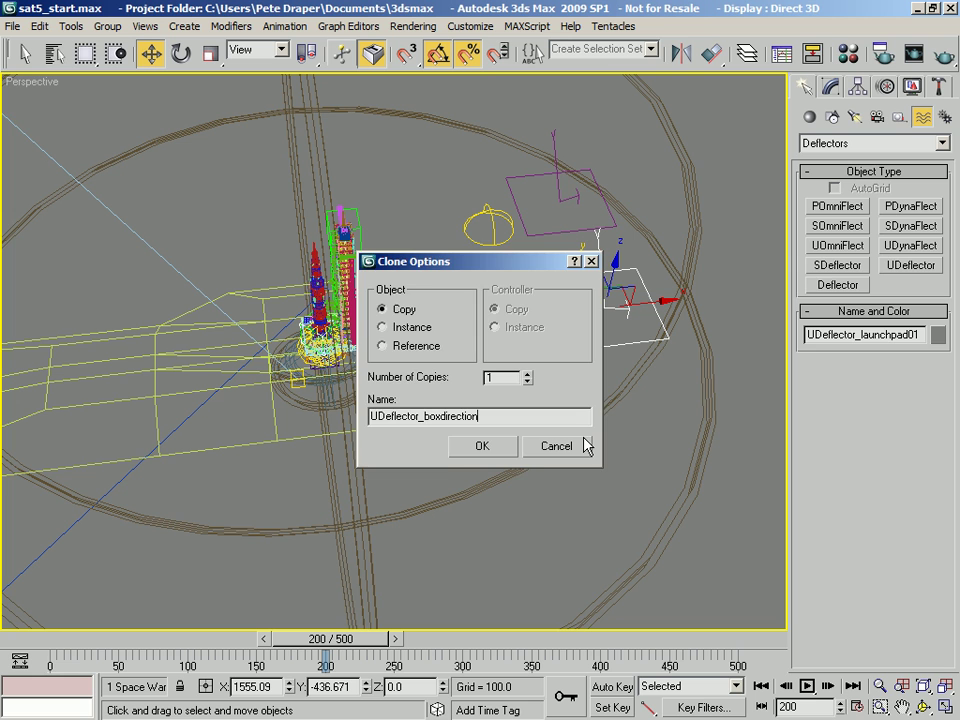
key(Return)
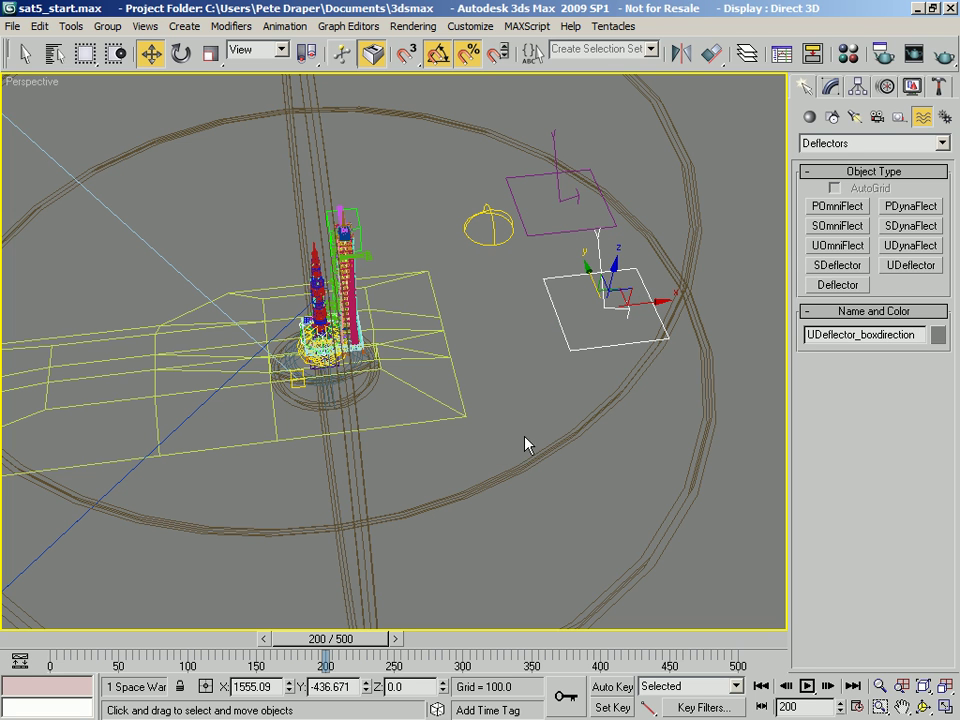
- Replace the deflecting object of UDeflector_boxdirection with the Box_direction mesh beneath the launch platform
click(830, 87)
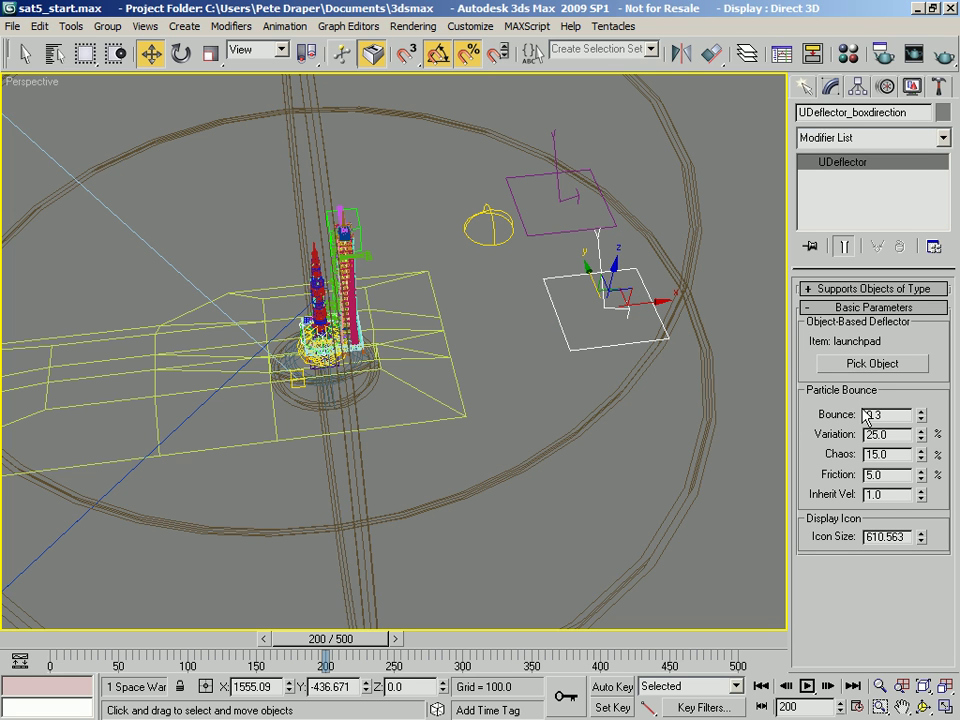
click(874, 364)
alt+middle_drag(381, 431, 361, 358)
scroll(328, 432, up, 5)
middle_drag(315, 474, 507, 171)
scroll(467, 250, up, 2)
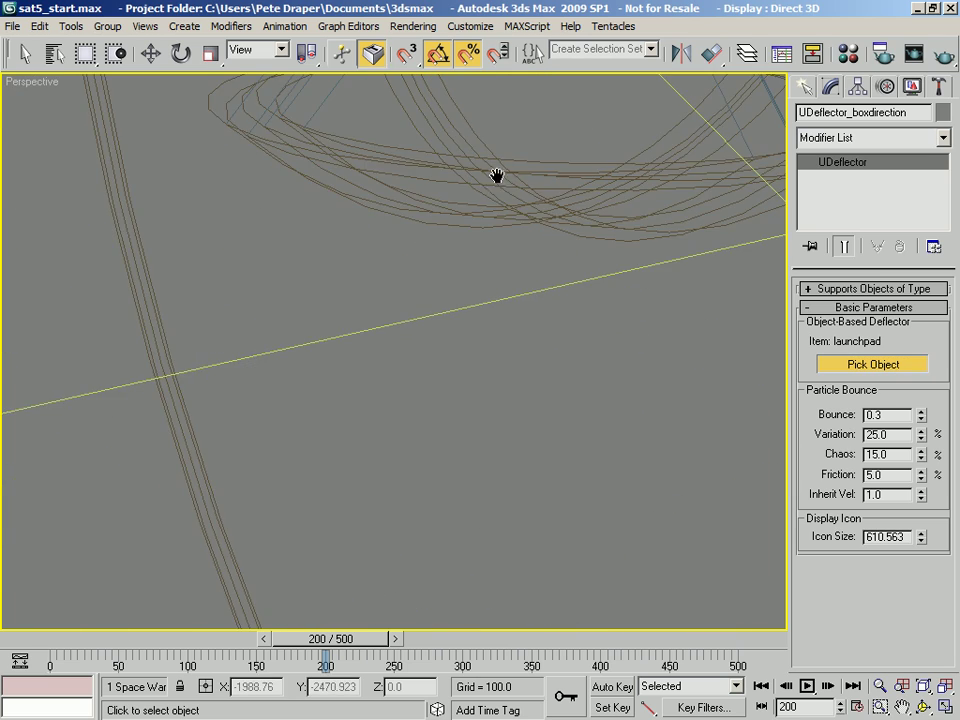
scroll(411, 317, down, 5)
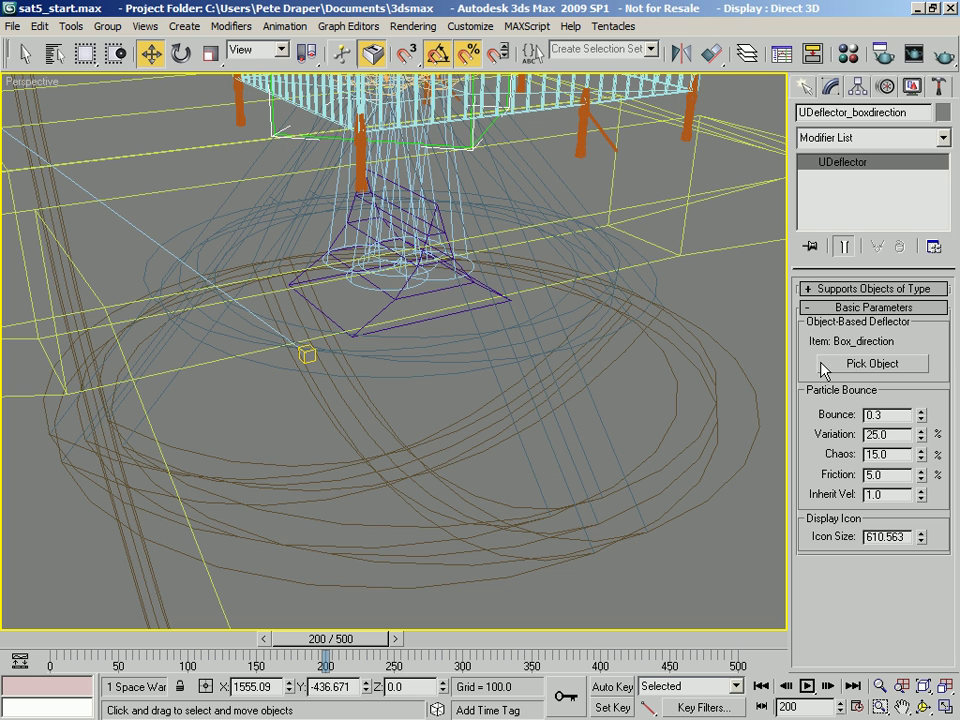
- Select Box_direction beneath the platform, review its general object properties and close them
click(338, 236)
right_click(330, 245)
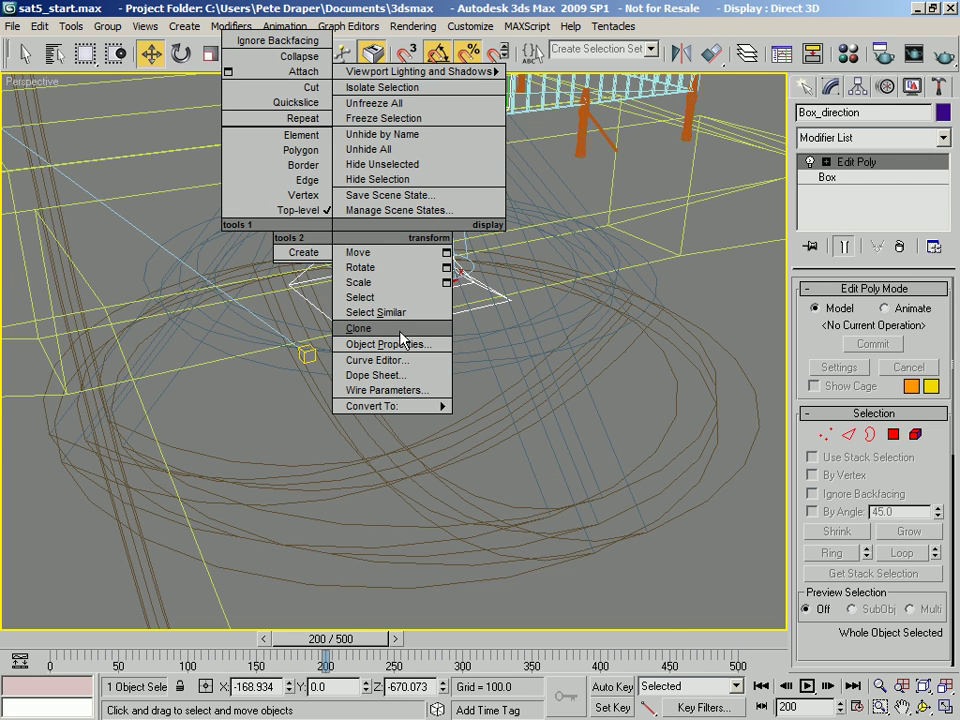
click(408, 343)
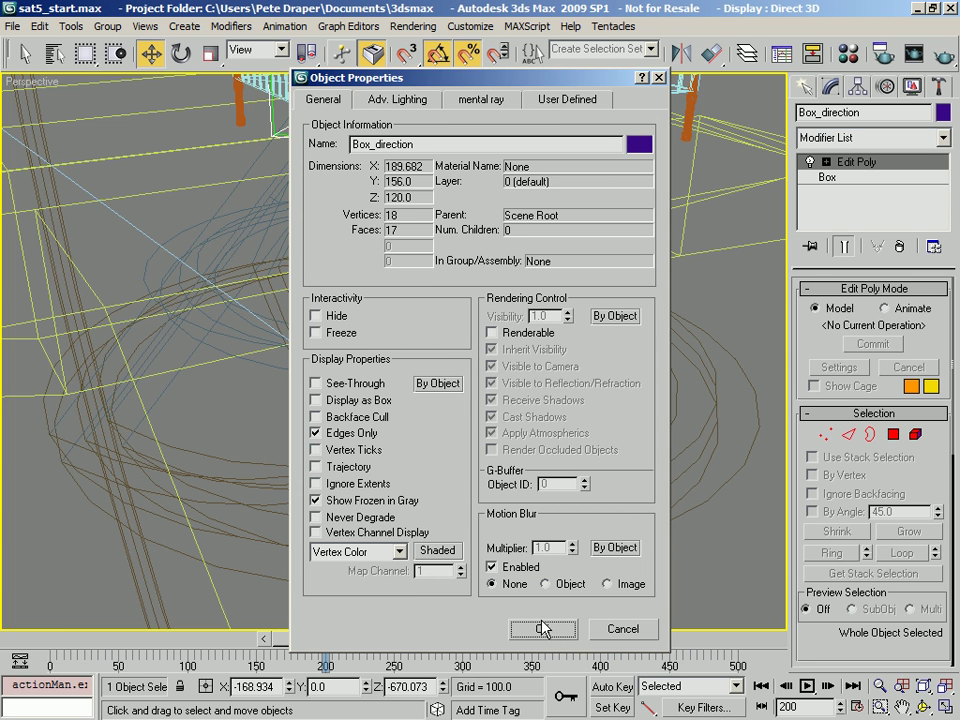
drag(451, 86, 689, 81)
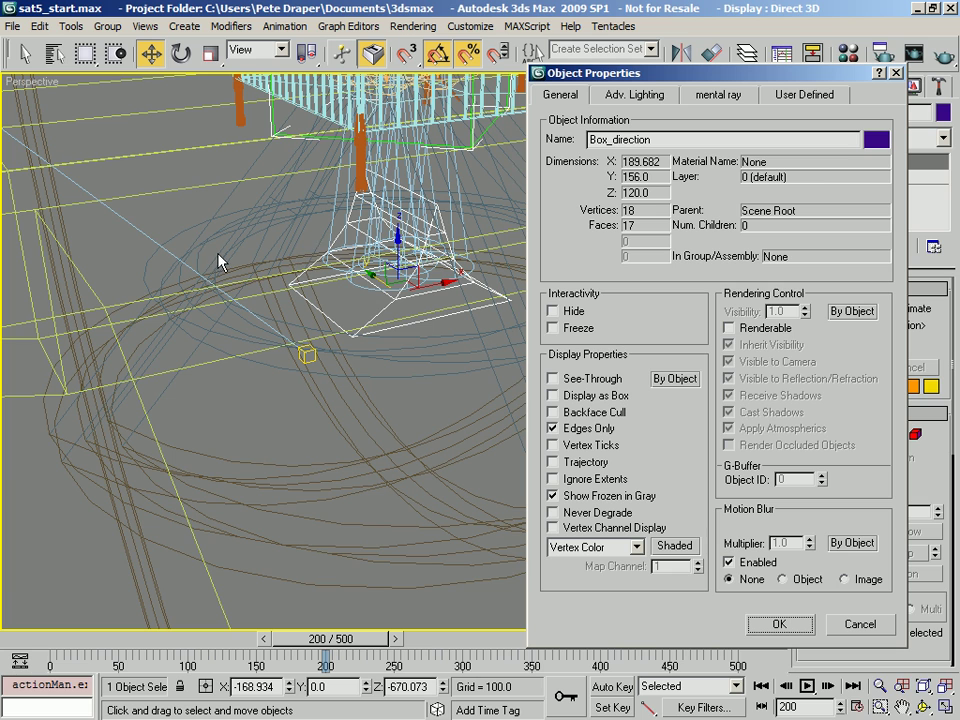
click(779, 624)
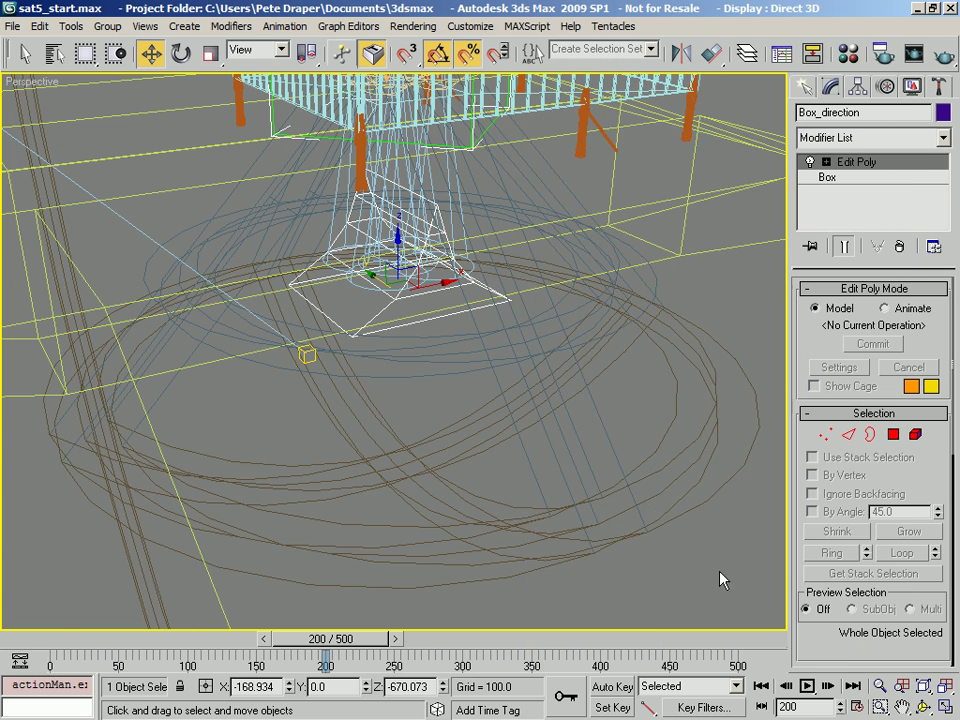
- Examine Box_direction beneath the rocket engines and its surroundings on the launchpad from several perspective angles
middle_drag(460, 322, 402, 388)
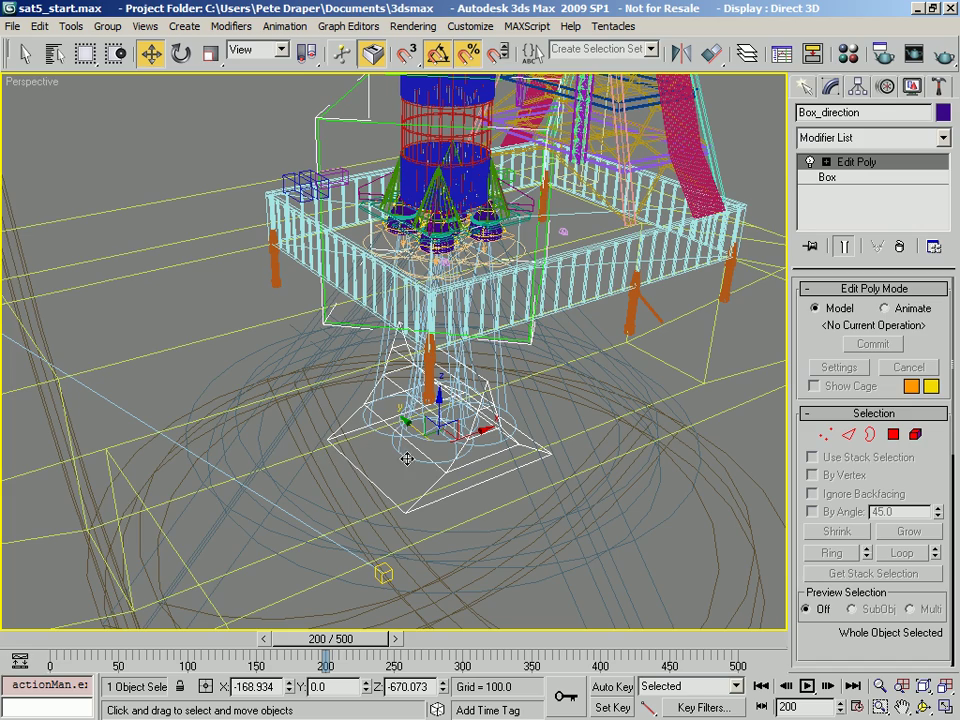
mouse_move(399, 452)
alt+middle_down()
mouse_move(423, 468)
mouse_move(371, 467)
mouse_move(381, 452)
mouse_move(403, 463)
alt+middle_up()
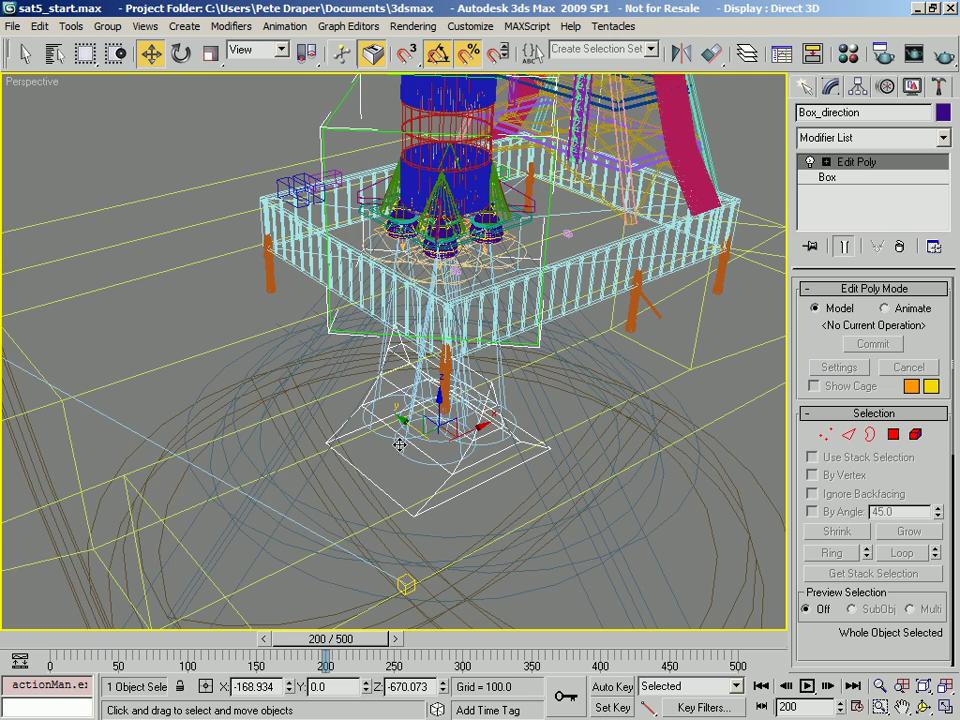
middle_drag(403, 463, 404, 435)
scroll(403, 436, down, 5)
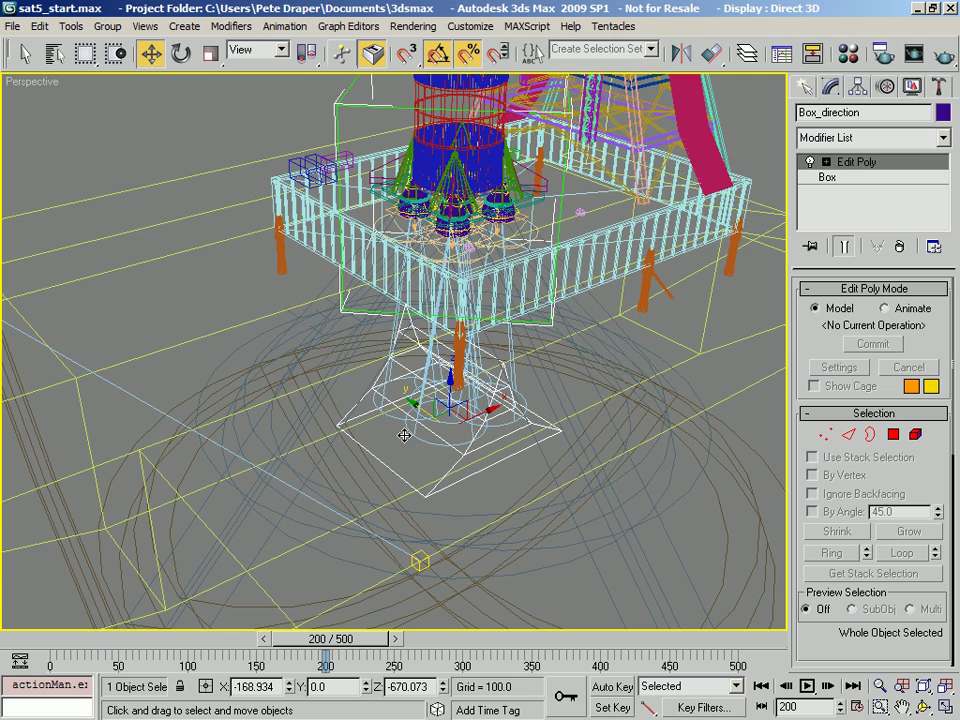
alt+middle_drag(419, 449, 421, 450)
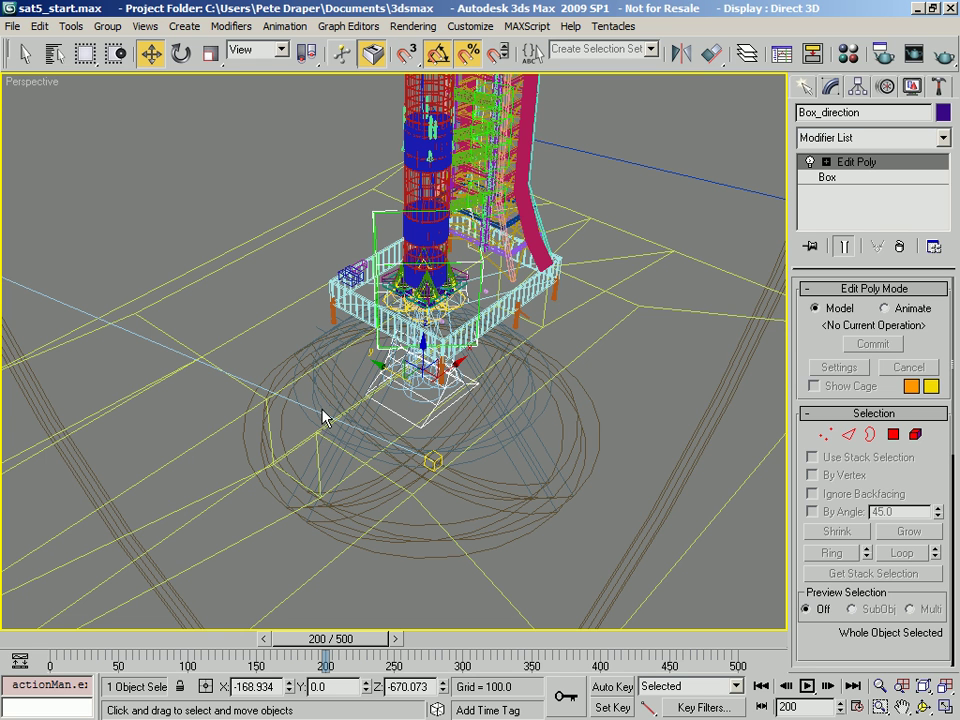
alt+middle_drag(441, 385, 326, 420)
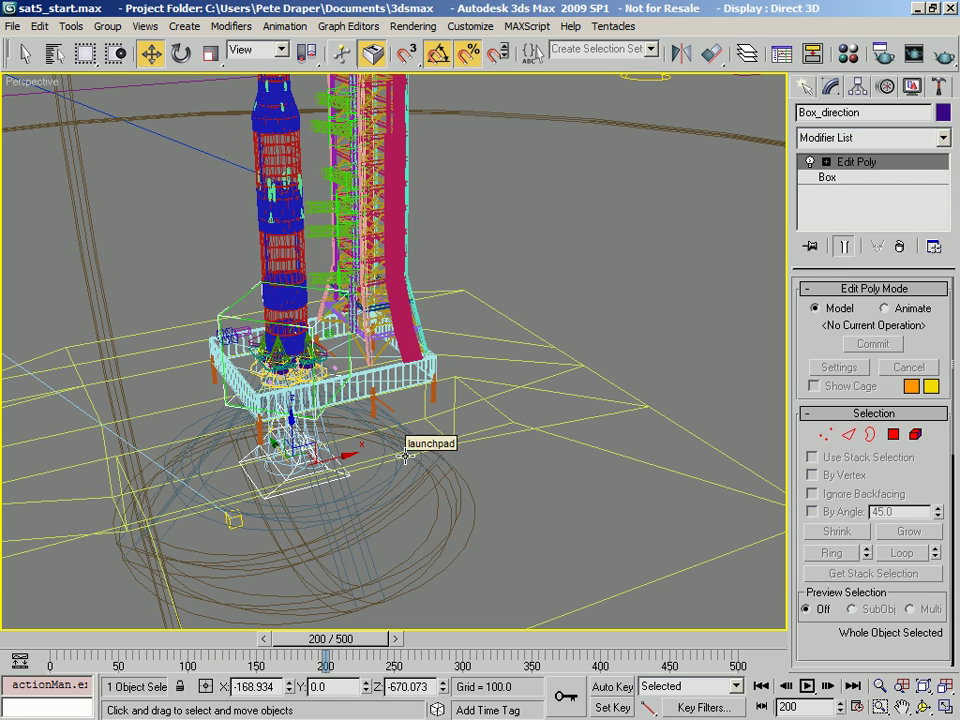
middle_drag(493, 450, 384, 450)
scroll(521, 461, down, 4)
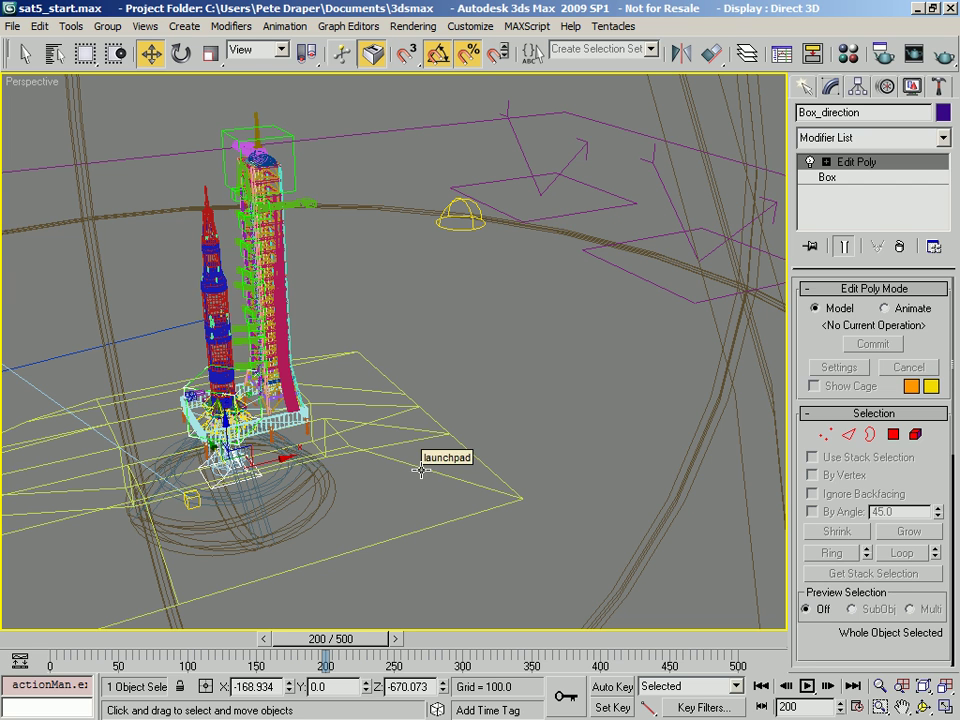
- Clear the selection, open Particle View in a smaller window and look over the PF Source Engine systems
click(459, 344)
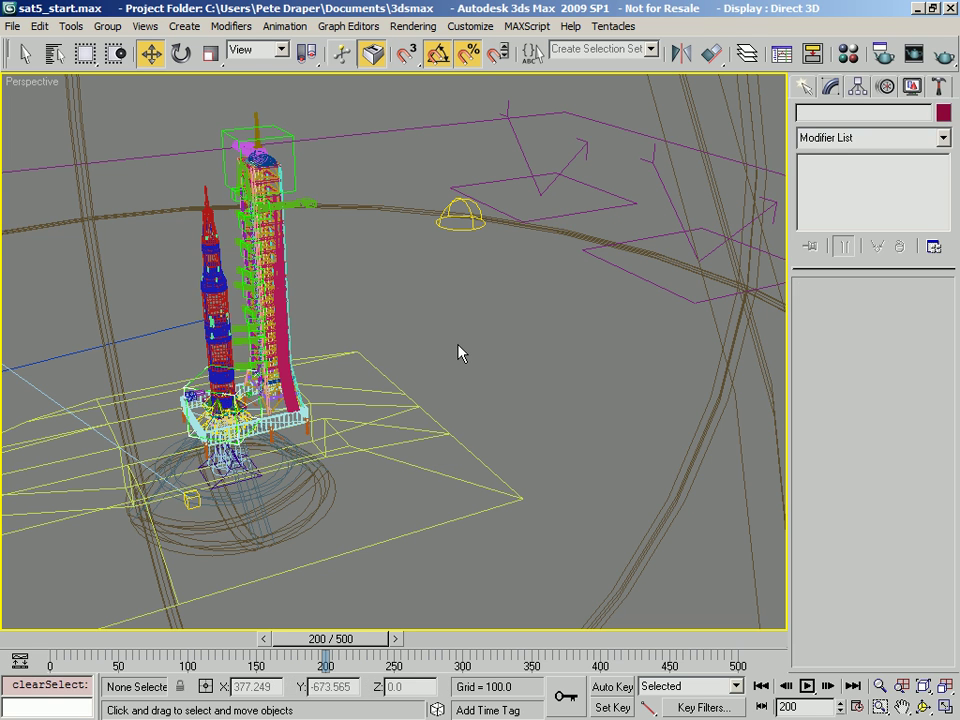
key(6)
double_click(96, 14)
drag(18, 10, 166, 129)
middle_drag(404, 313, 389, 343)
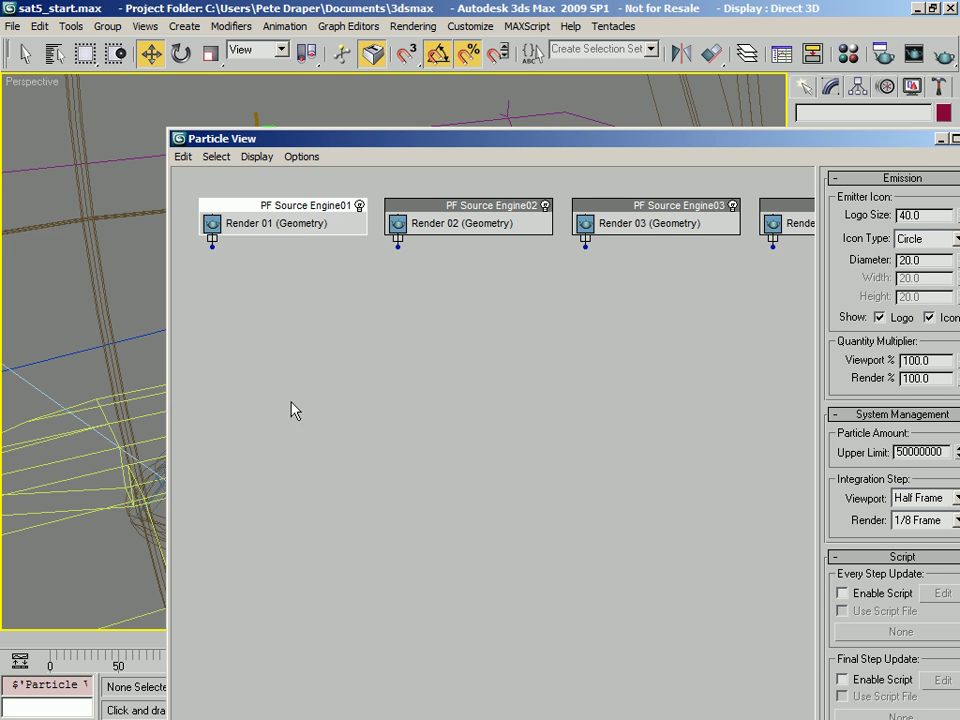
middle_drag(741, 328, 345, 320)
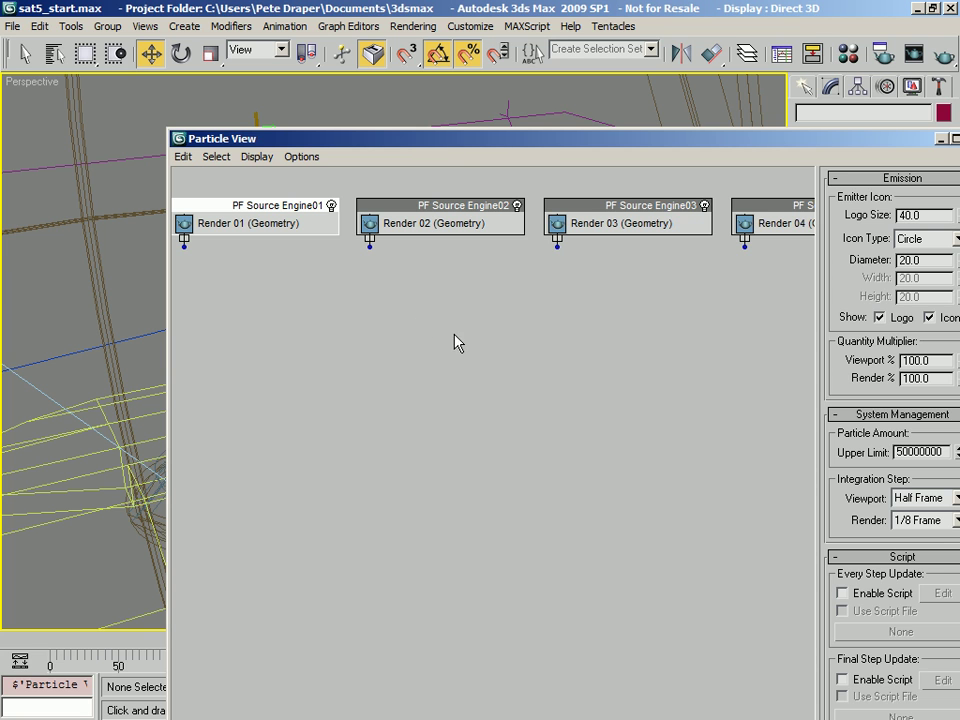
- Move Particle View aside to uncover the viewport and take a closer look at the rocket's base and engine area
drag(411, 143, 864, 109)
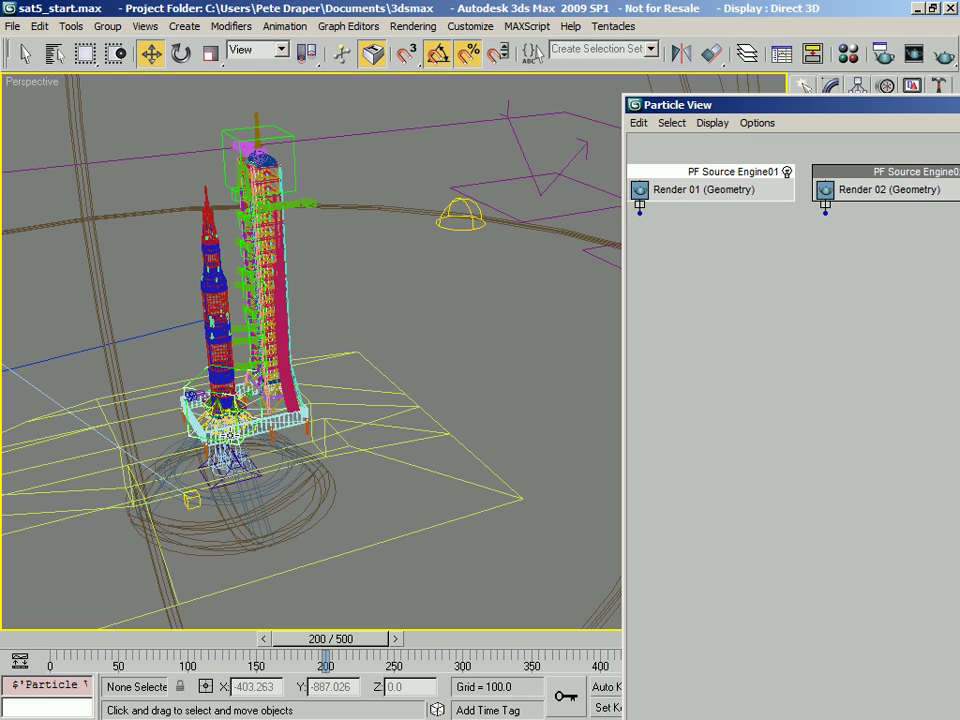
middle_drag(178, 306, 236, 397)
scroll(236, 397, up, 6)
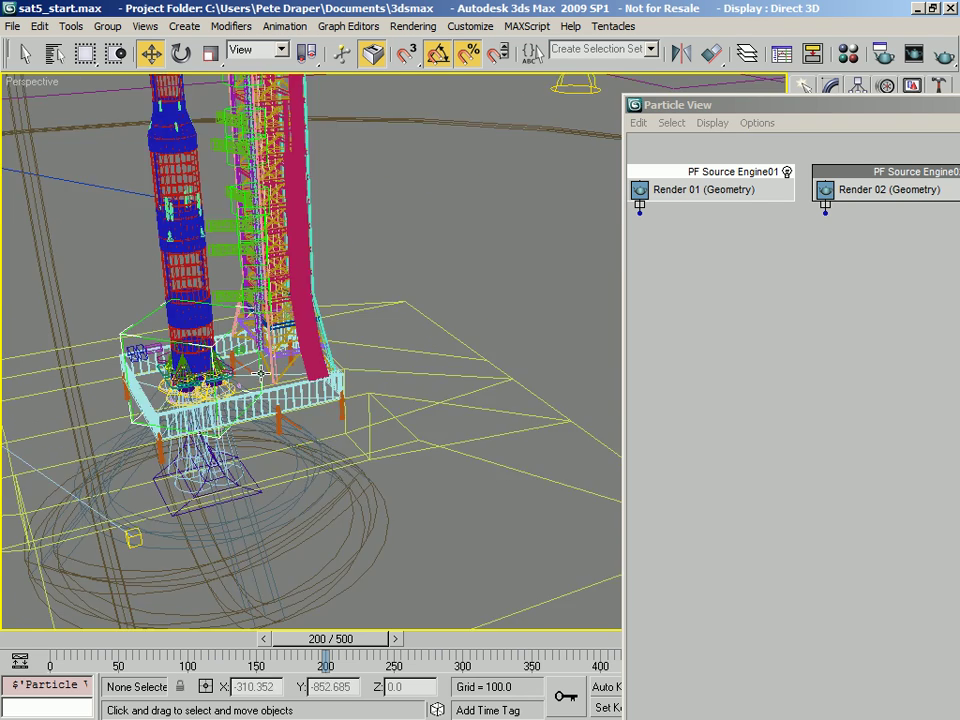
- Add a new event containing a Birth operator beneath PF Source Engine01 in Particle View
middle_drag(393, 311, 345, 352)
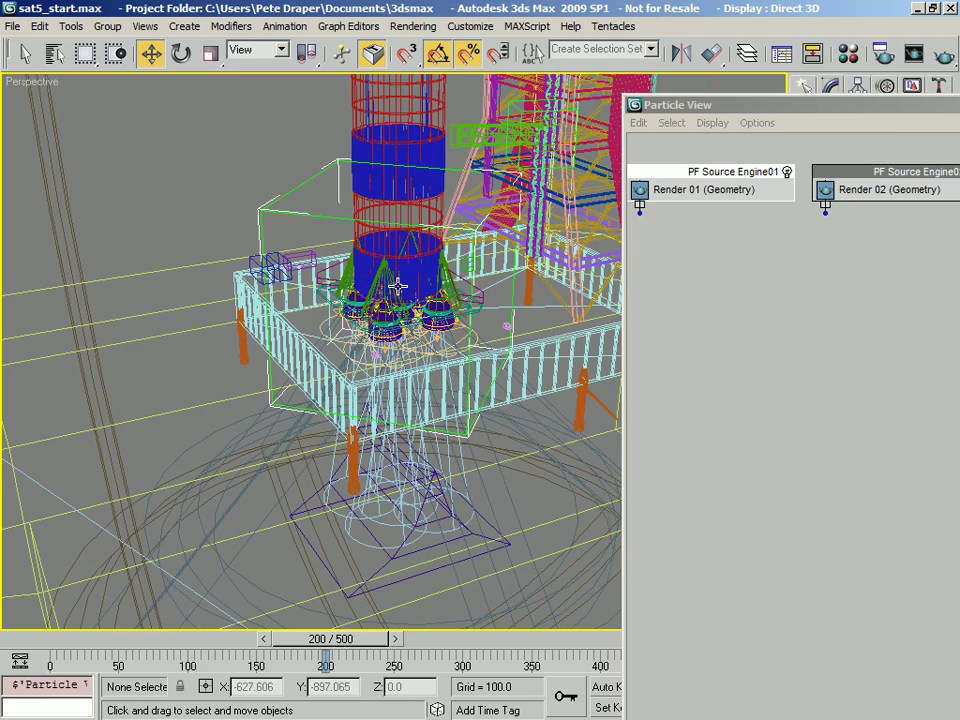
middle_drag(425, 354, 315, 375)
drag(766, 112, 370, 68)
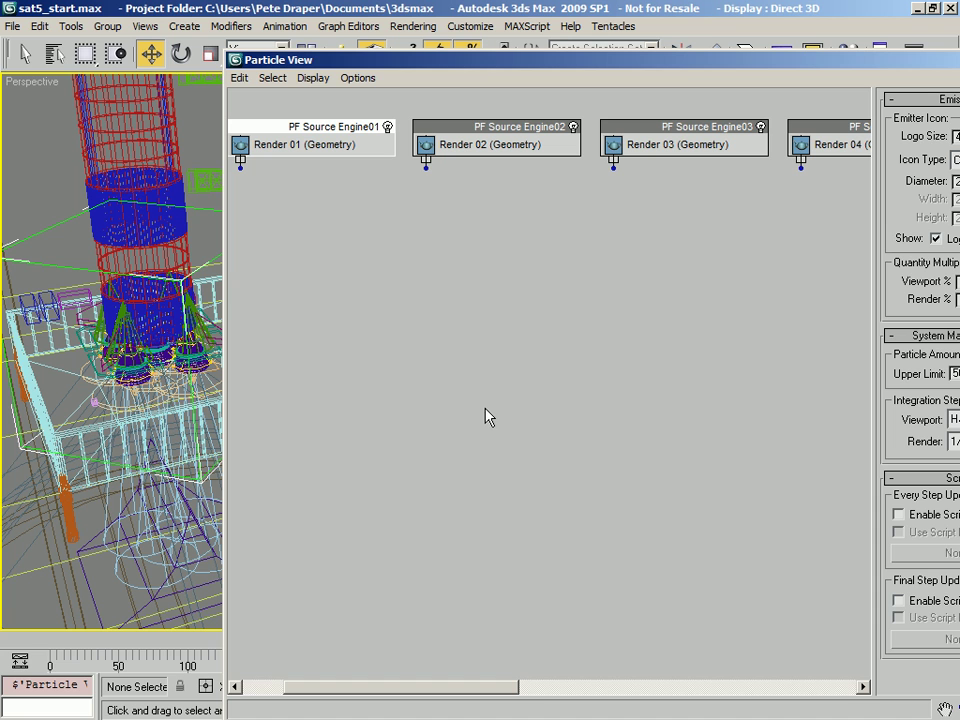
middle_drag(142, 372, 132, 382)
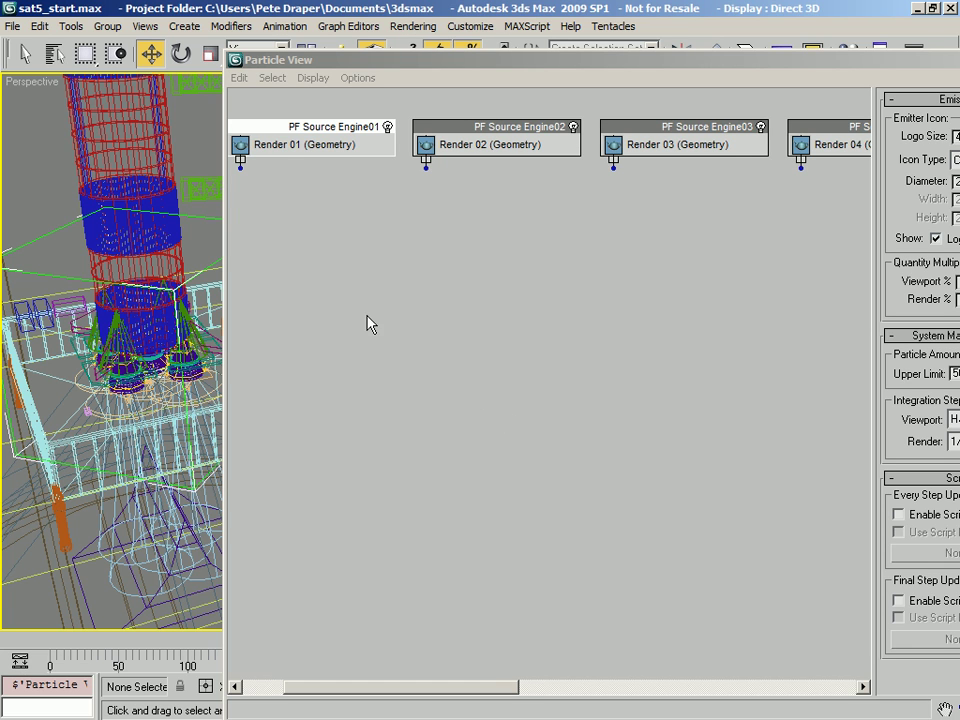
right_click(299, 266)
mouse_move(332, 313)
mouse_move(455, 329)
click(560, 339)
drag(350, 274, 293, 245)
- Arrange the new Birth event below PF Source Engine01 and wire the source's output to the event's input
middle_drag(321, 178, 368, 182)
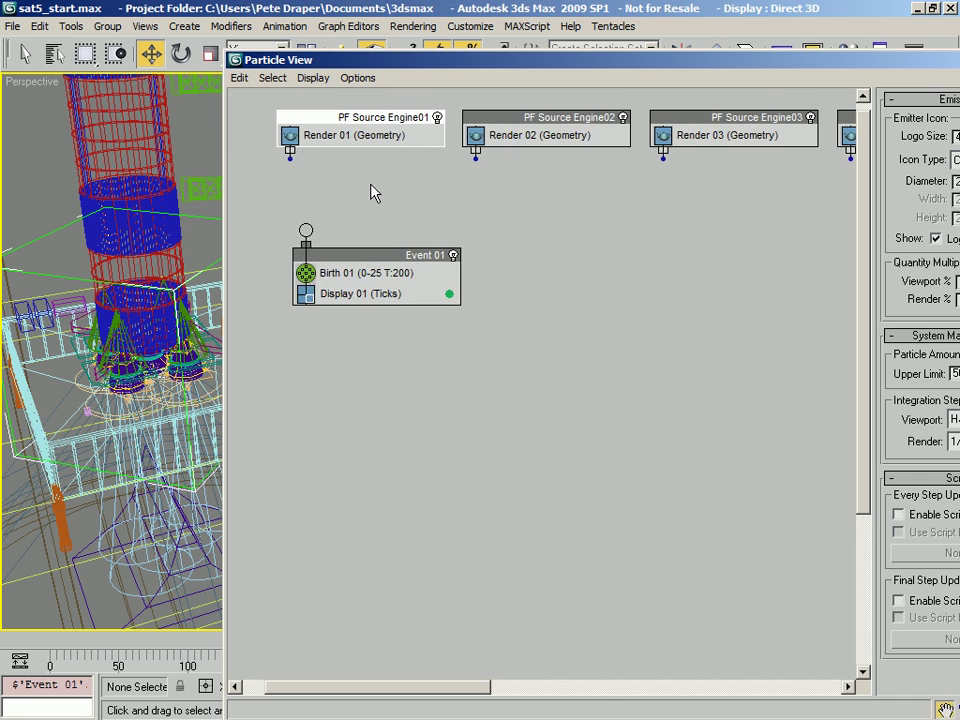
drag(362, 64, 247, 29)
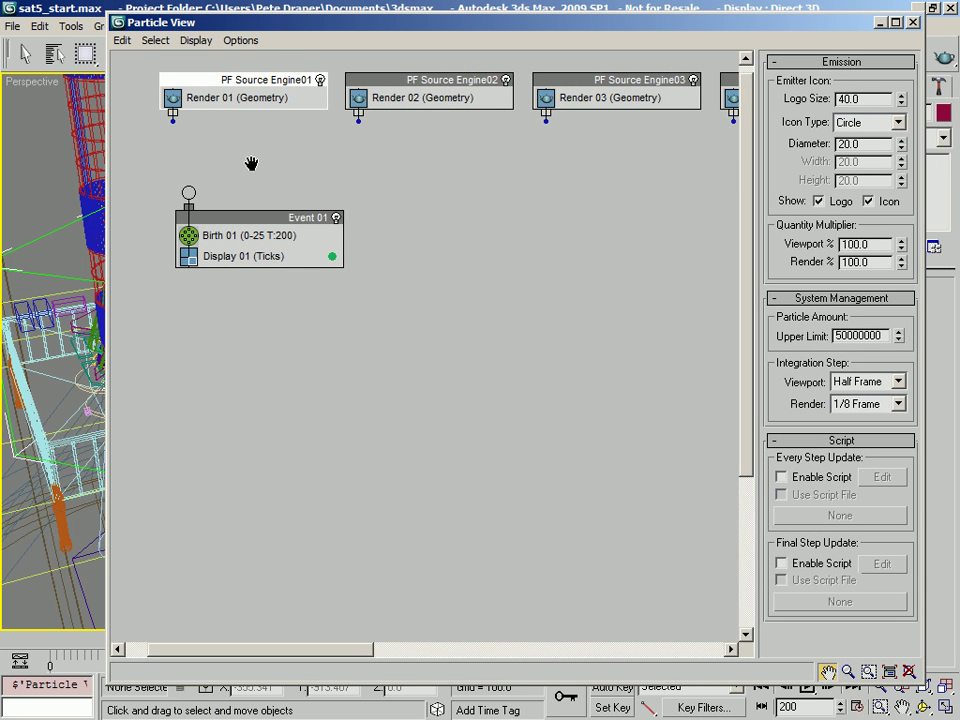
middle_drag(251, 165, 246, 207)
drag(245, 227, 238, 230)
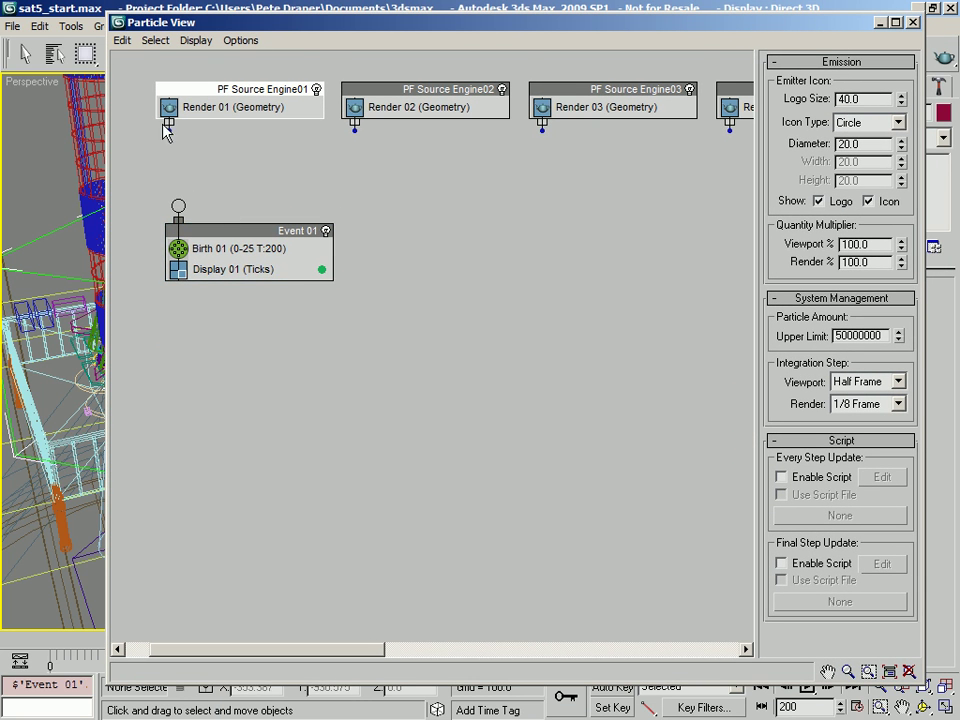
drag(169, 127, 178, 206)
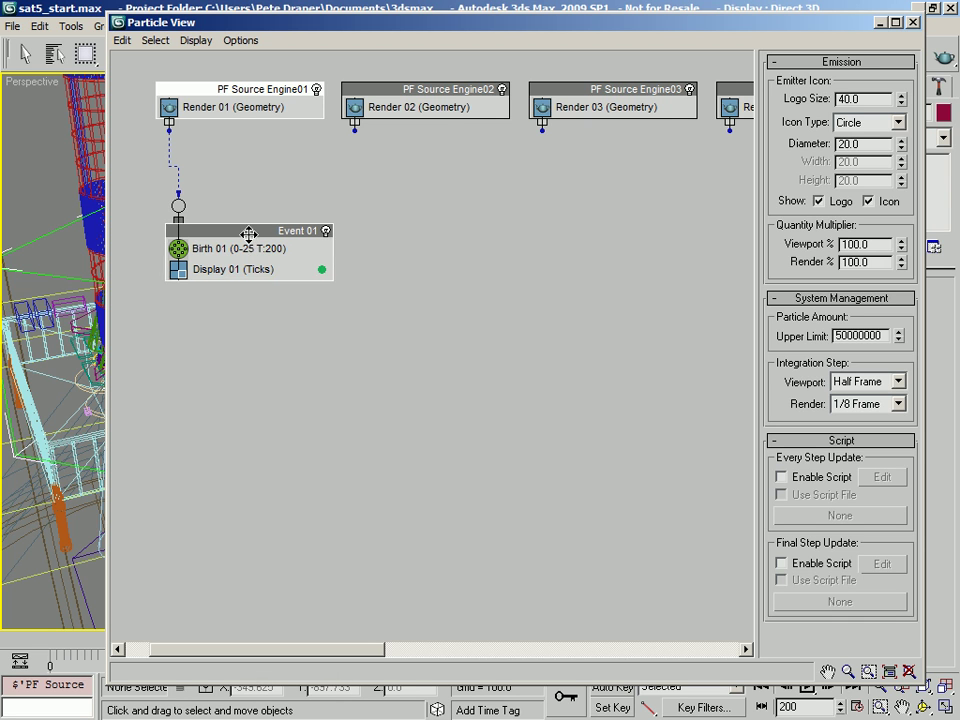
- Rename the event connected to PF Source Engine01 as Plume Birth01
click(243, 236)
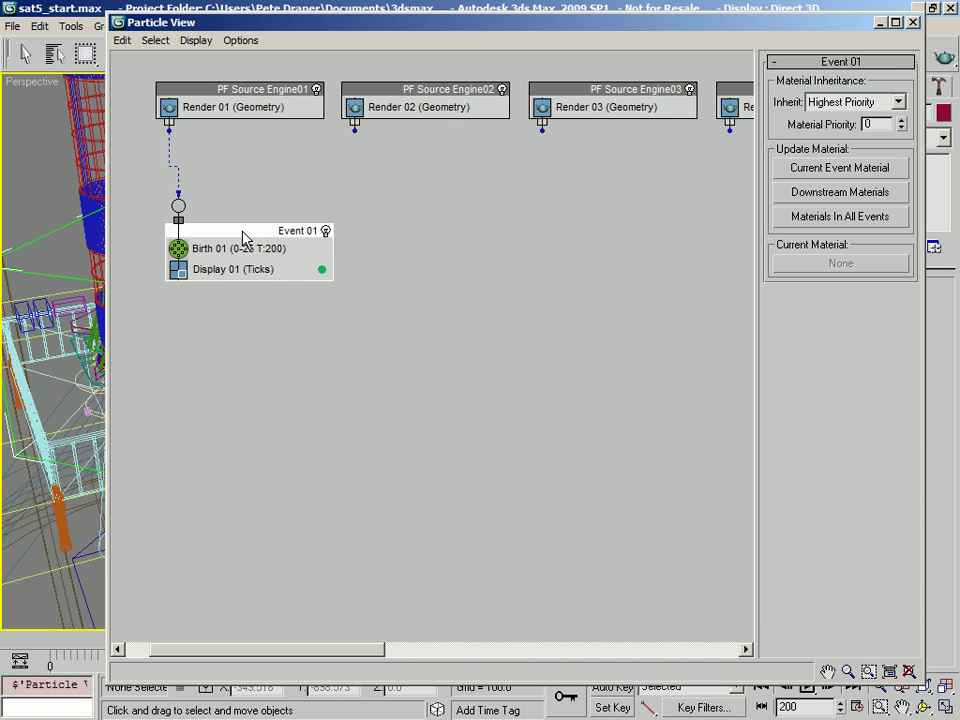
right_click(243, 236)
click(332, 431)
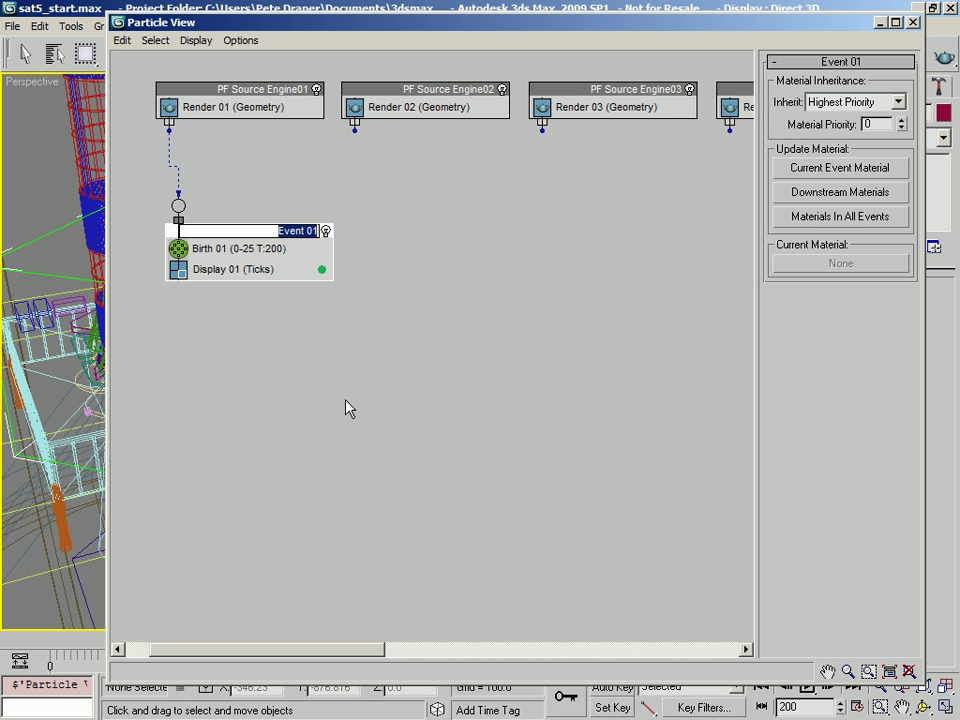
text(Plume Birth01)
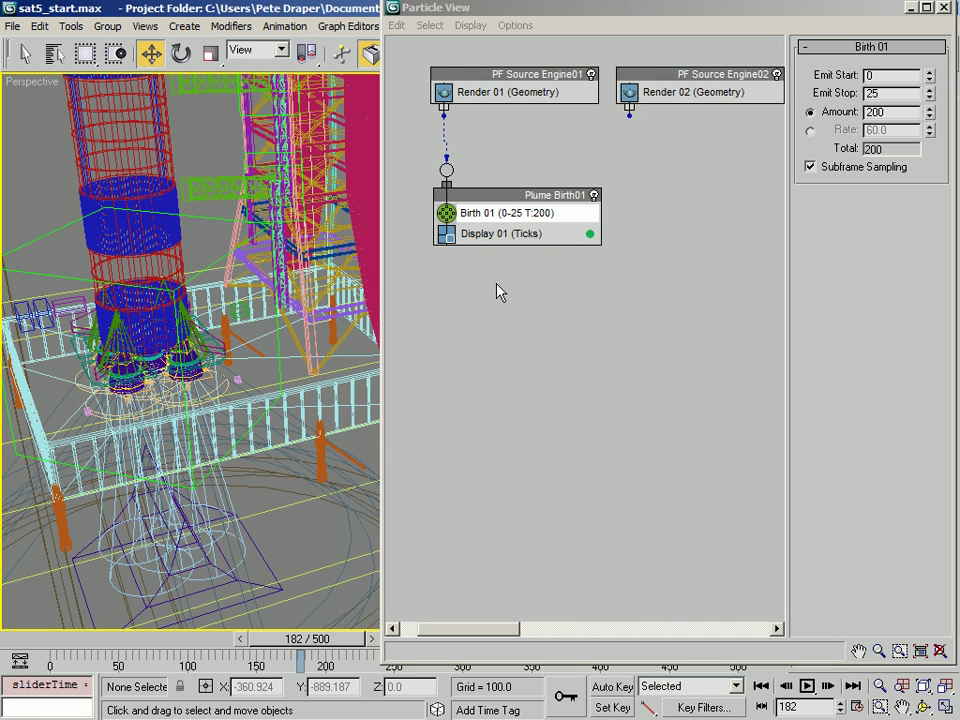
- Switch the Birth 01 operator to rate-based emission, with Emit Start at 160 and Emit Stop at 500
click(541, 220)
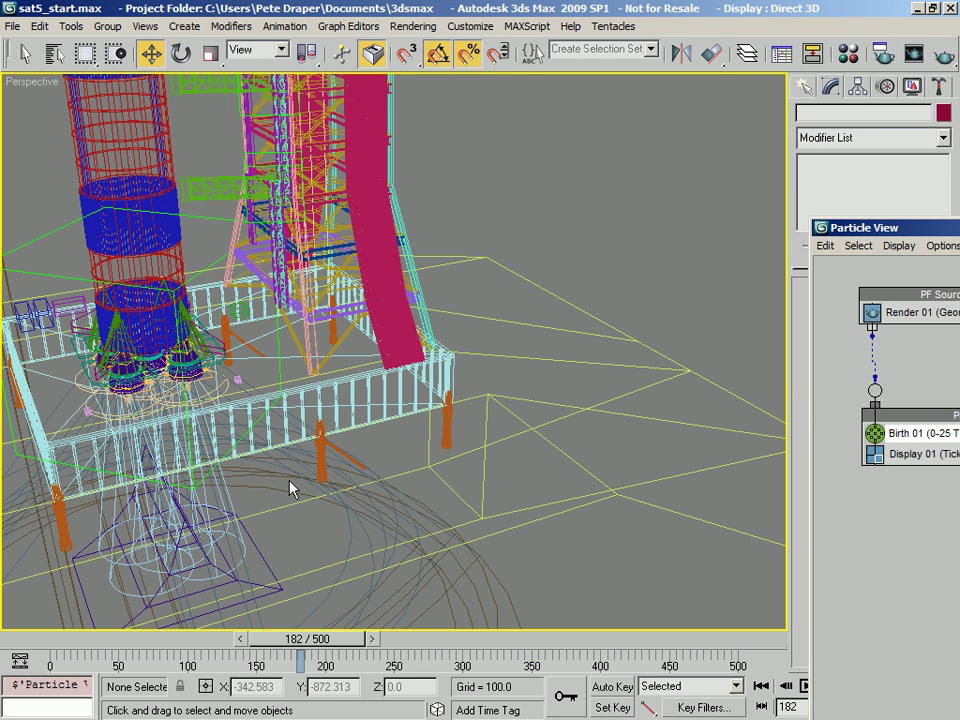
drag(908, 231, 440, 40)
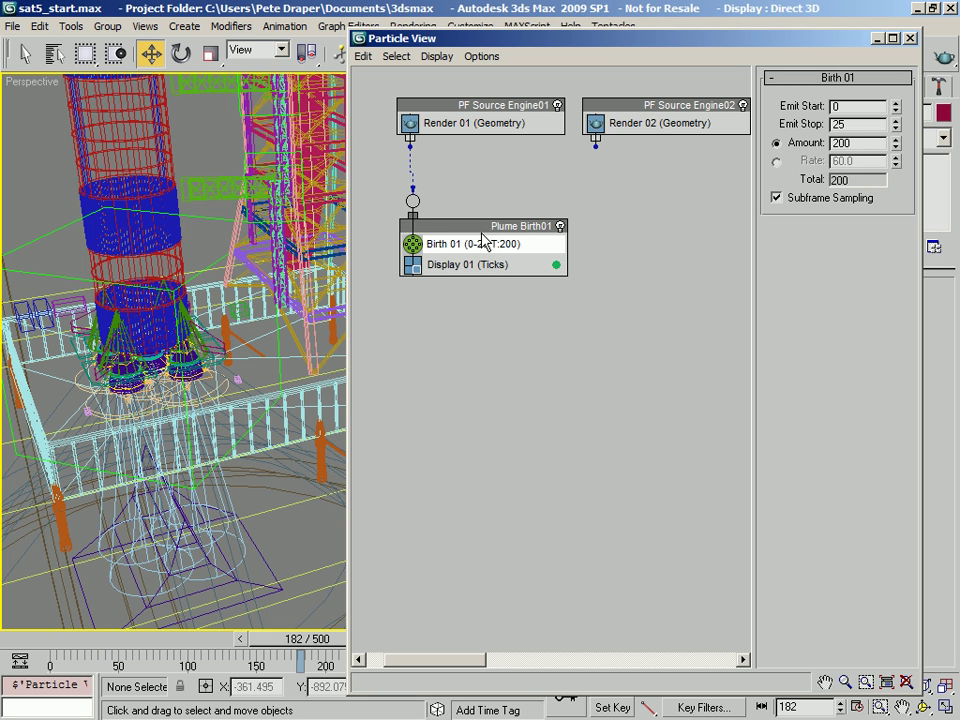
click(776, 161)
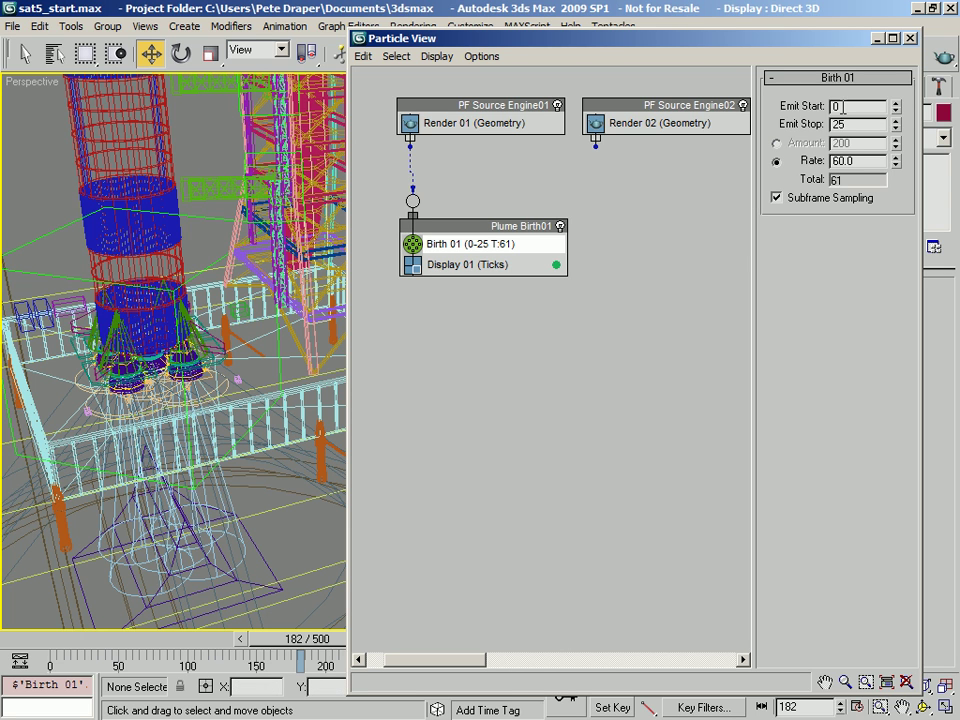
drag(842, 107, 787, 107)
text(16)
key(Return)
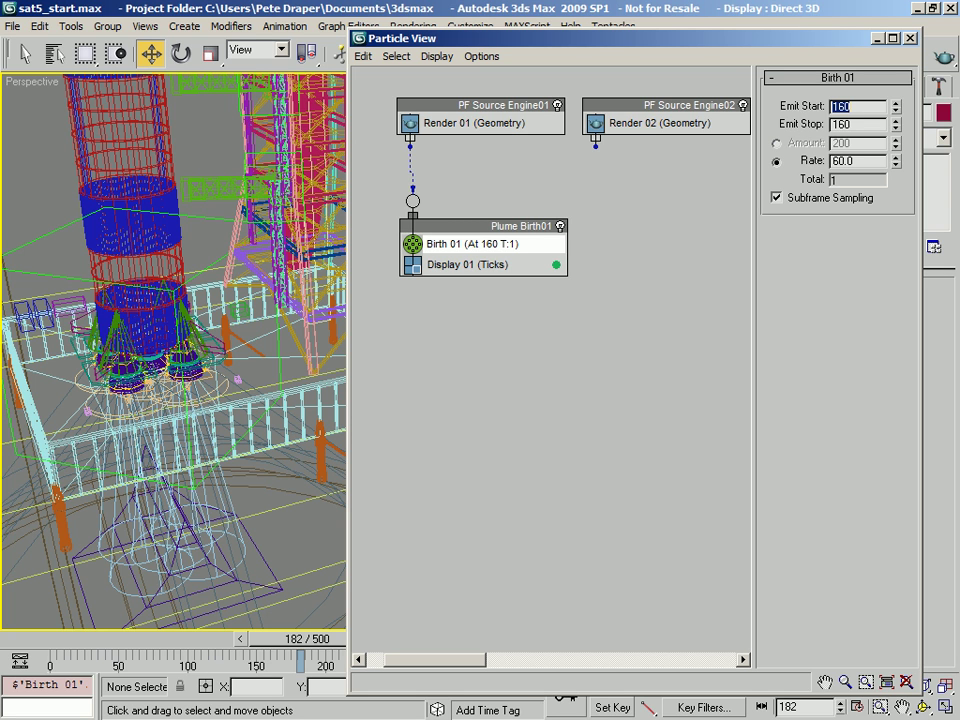
key(Tab)
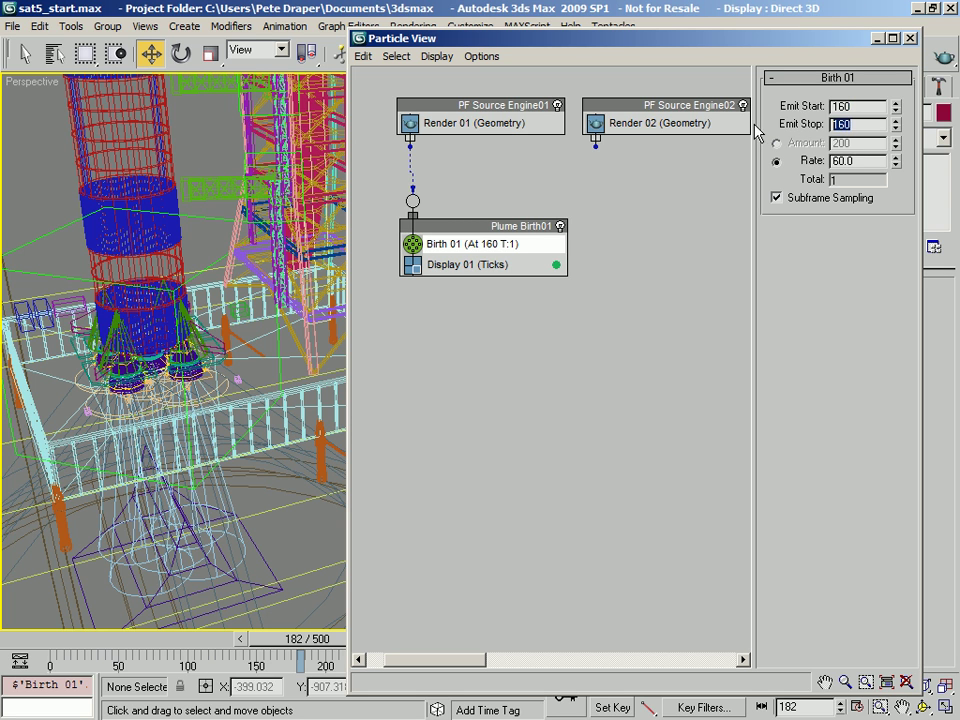
text(500)
key(Return)
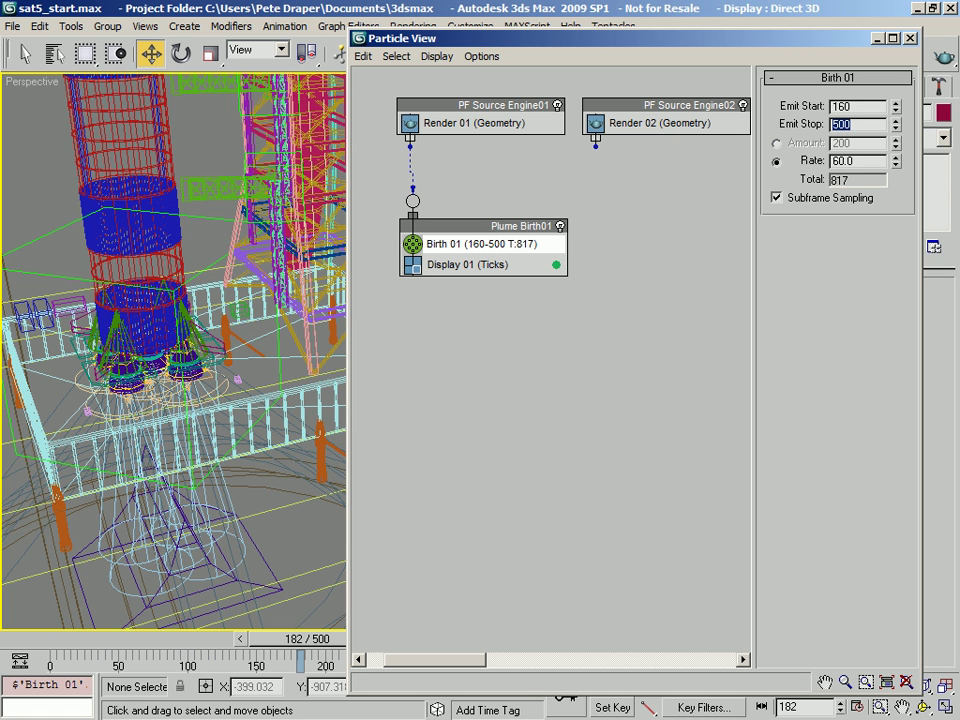
- Go to frame 160 on the timeline to view the engines at the emission start, with Particle View moved clear of the viewport
drag(452, 38, 583, 30)
drag(275, 641, 248, 647)
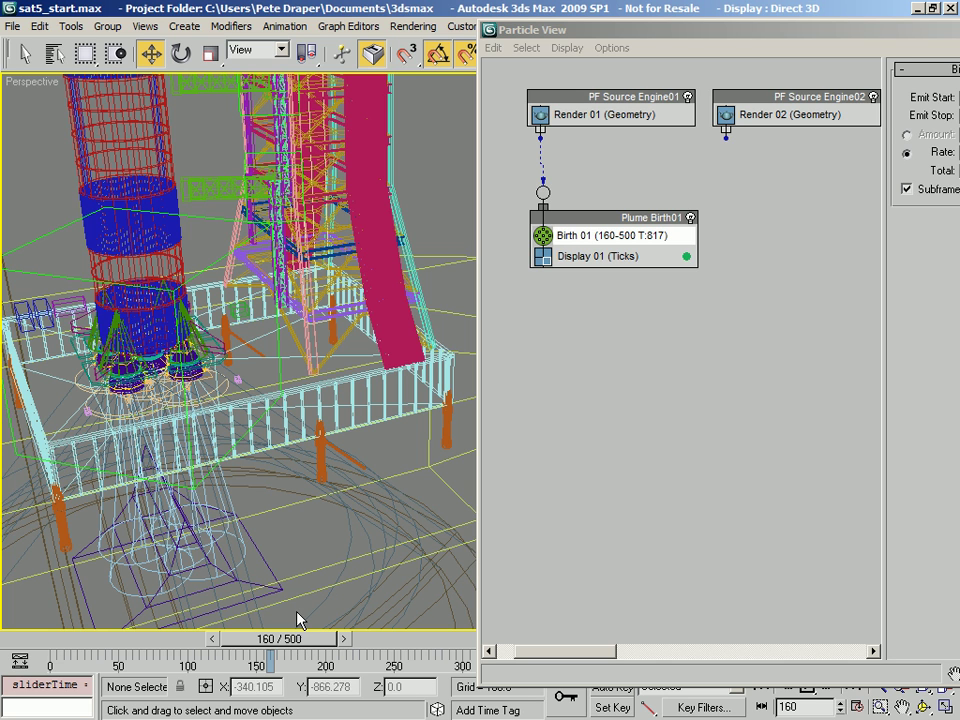
mouse_move(311, 641)
mouse_down()
mouse_move(379, 660)
mouse_move(314, 665)
mouse_up()
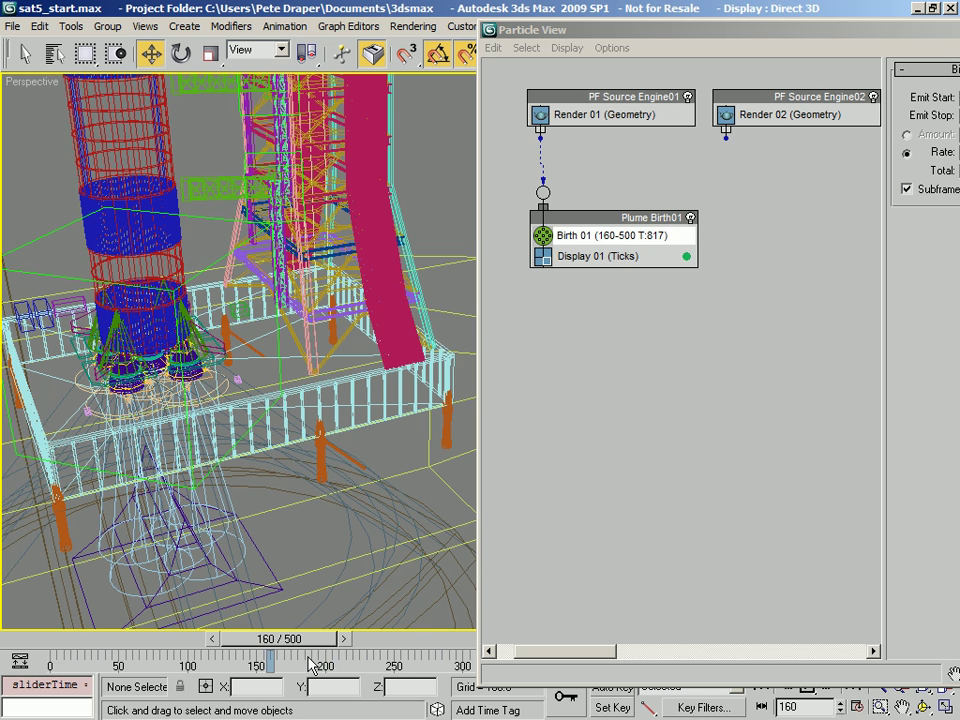
drag(775, 31, 602, 30)
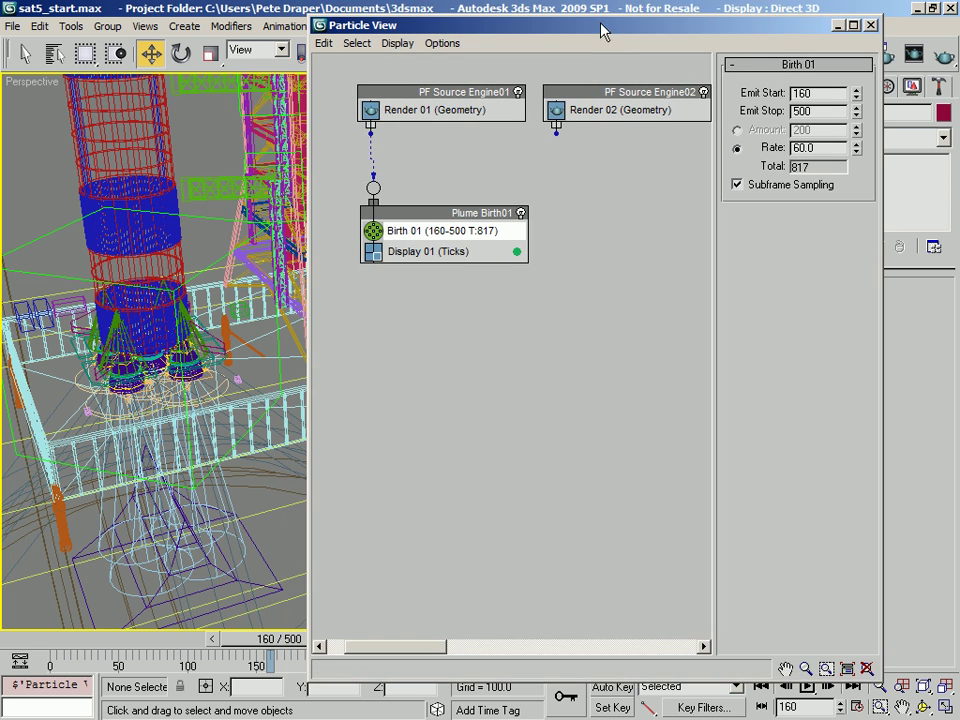
- Review the PF Source Engine01 and Engine02 settings, and set the Birth 01 emission rate in Plume Birth01 to 100
double_click(800, 148)
drag(396, 28, 424, 23)
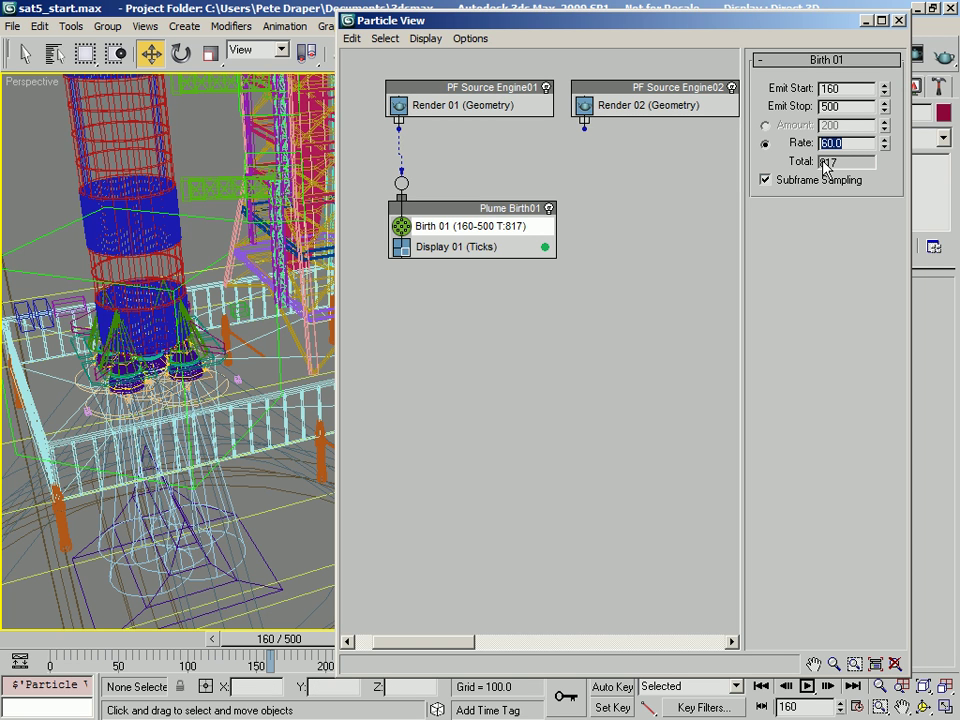
click(493, 89)
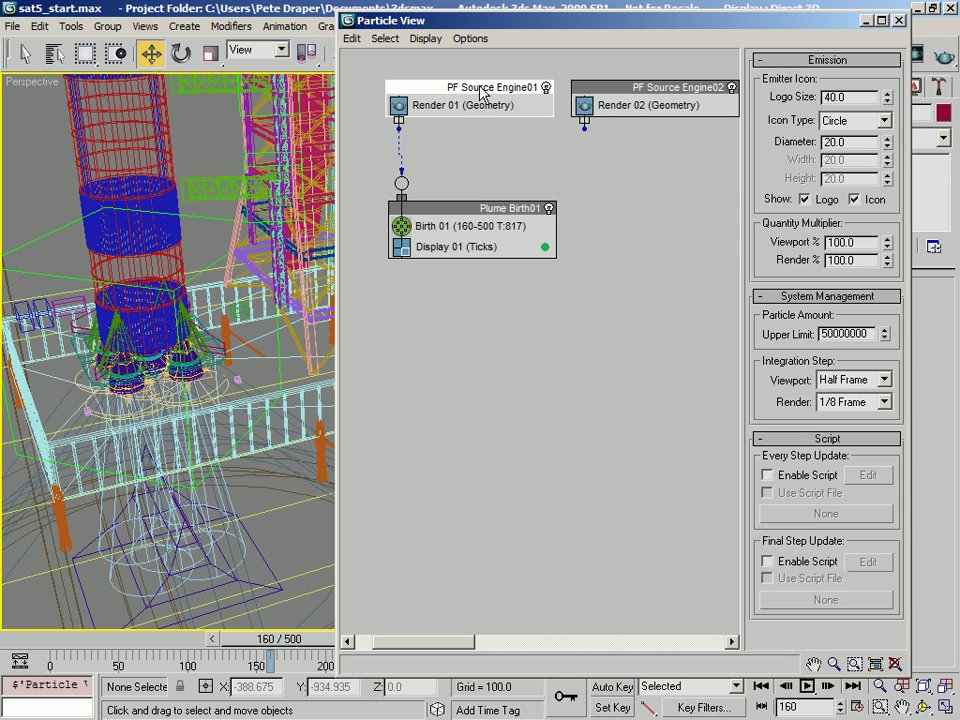
click(634, 89)
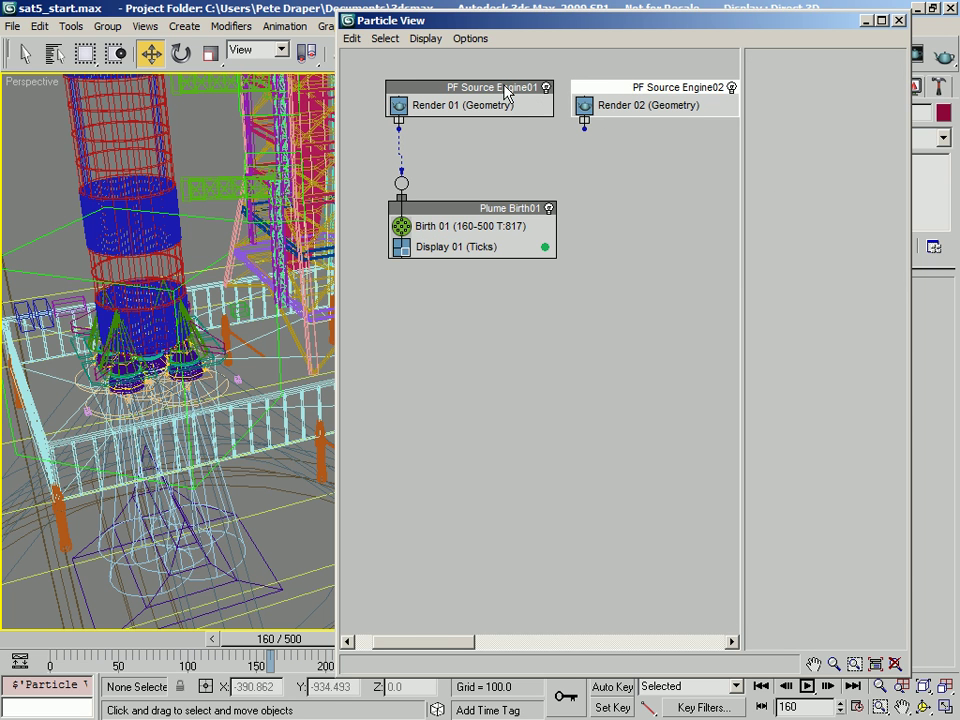
click(459, 89)
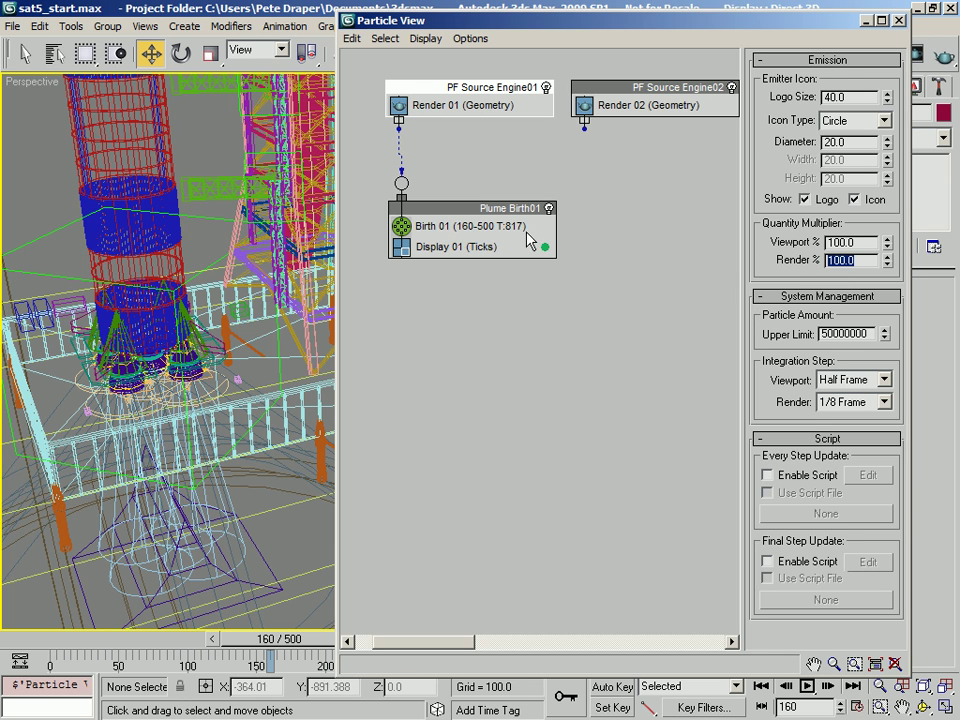
click(488, 212)
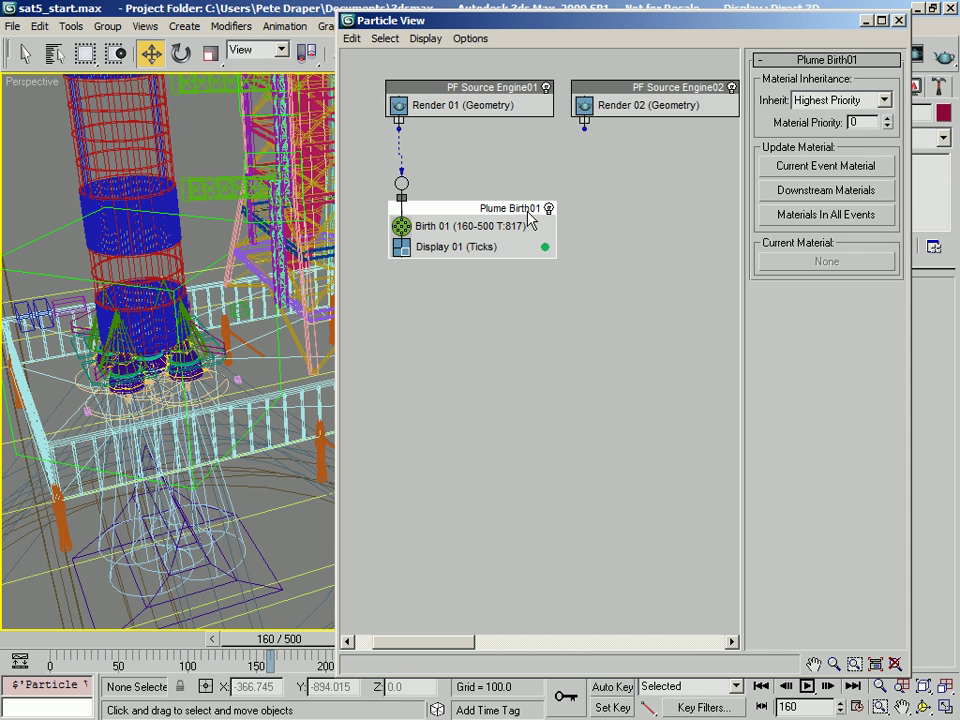
click(466, 229)
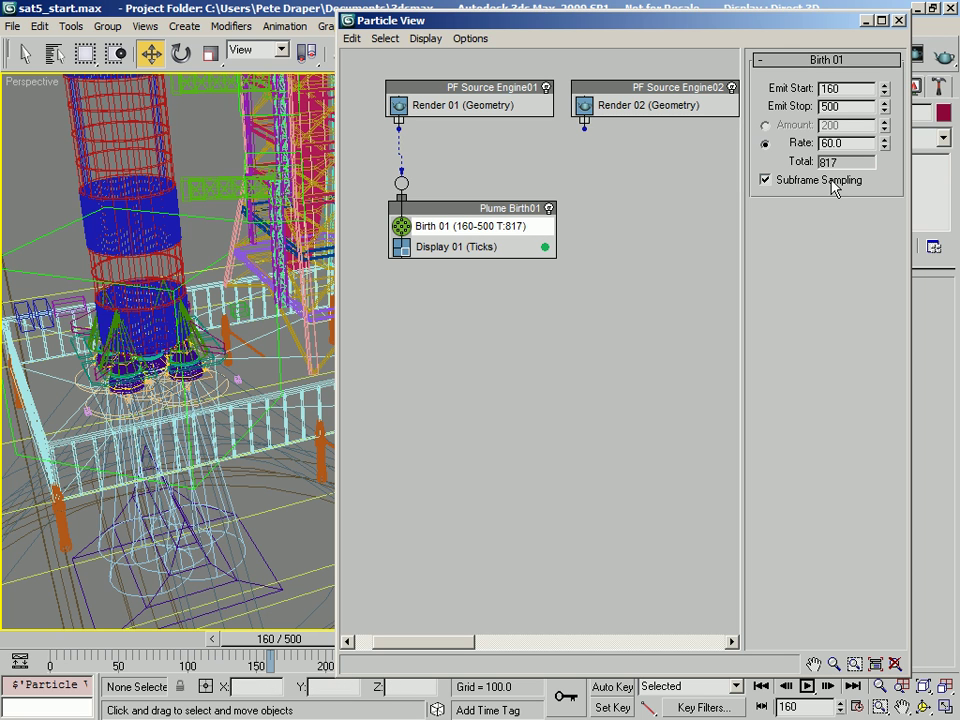
double_click(842, 143)
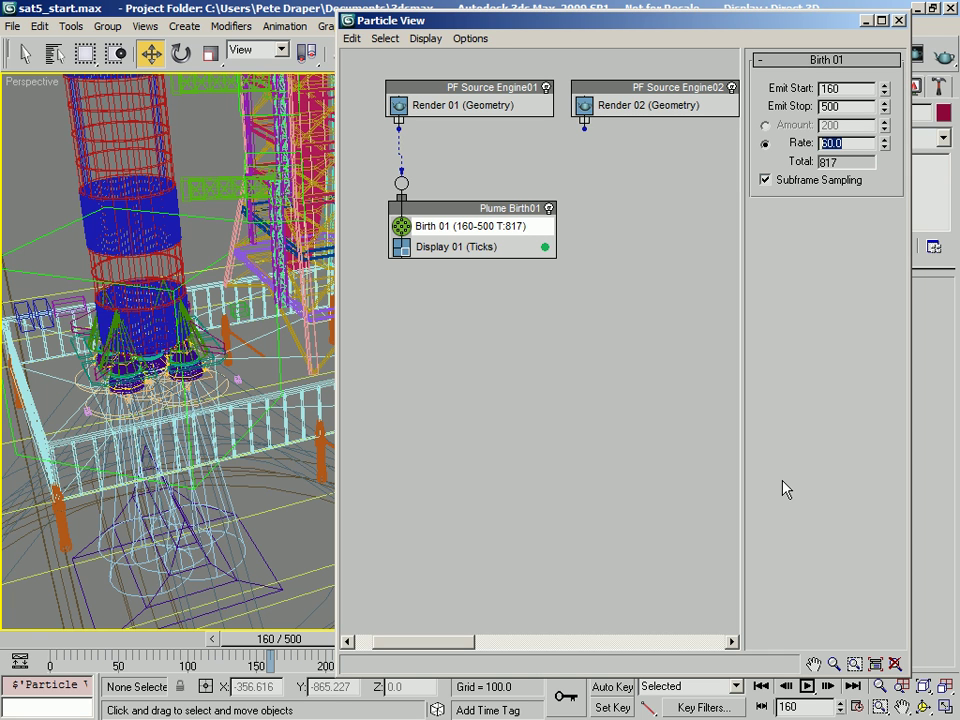
text(100)
key(Return)
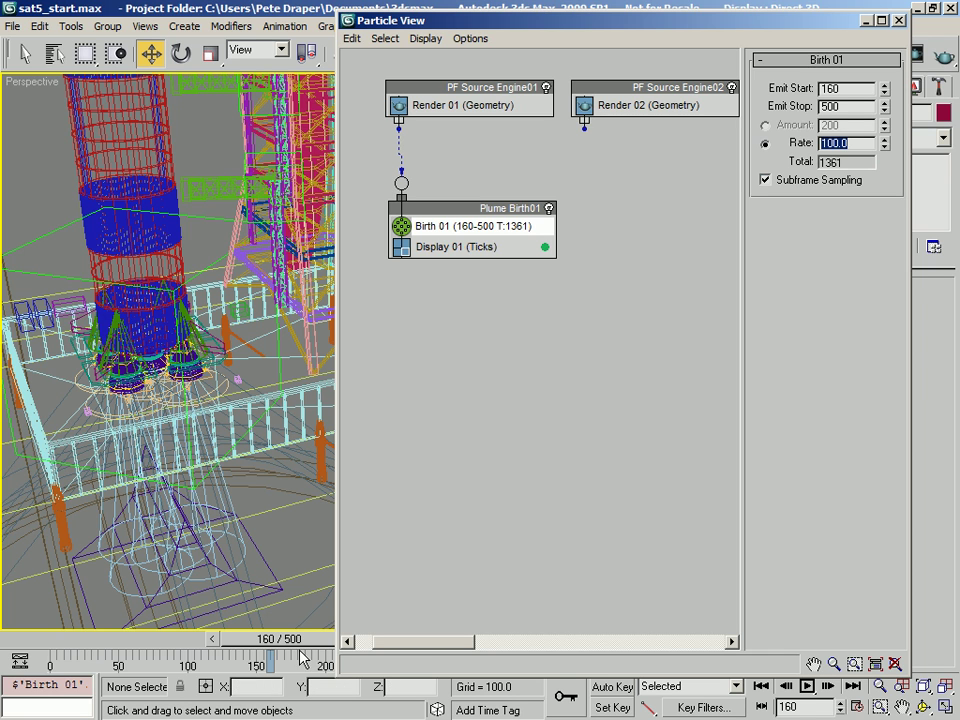
- Go to frame 175, change the default tangent for new keys to a curved type and enable Auto Key
drag(287, 648, 310, 650)
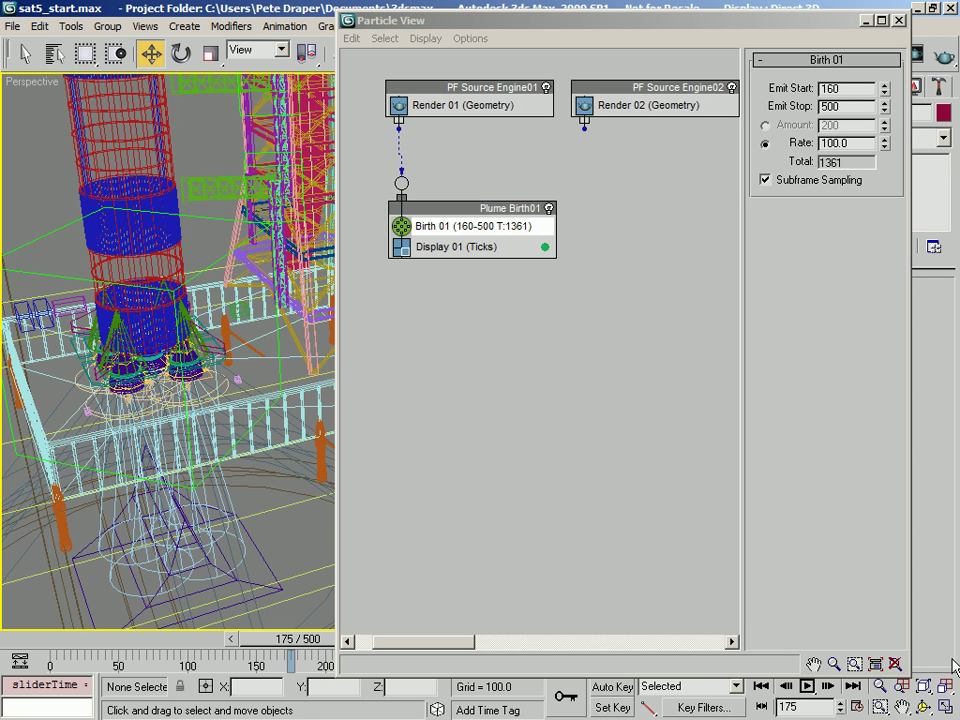
click(648, 707)
drag(650, 710, 658, 633)
click(614, 689)
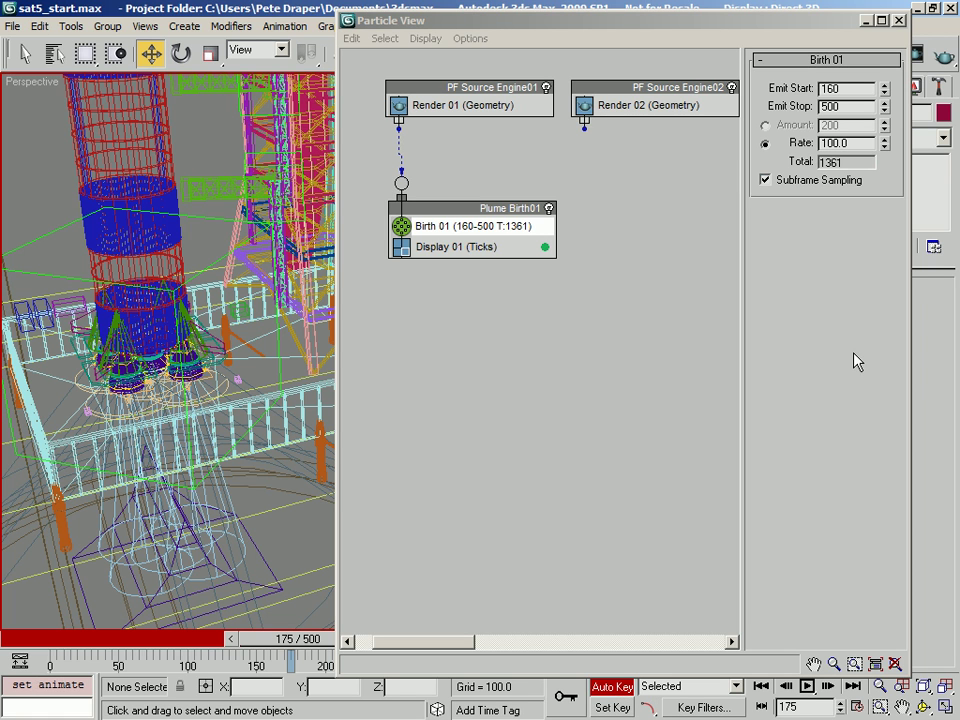
- Key the Birth 01 emission rate at 75 on frame 175 and turn off Auto Key
double_click(855, 144)
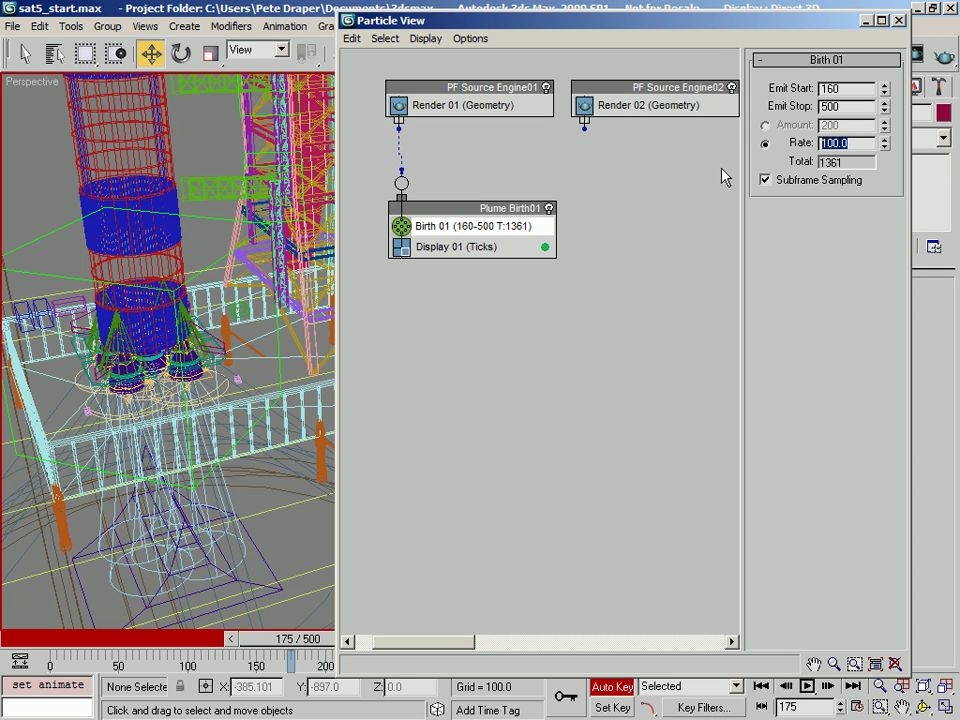
text(75)
key(Return)
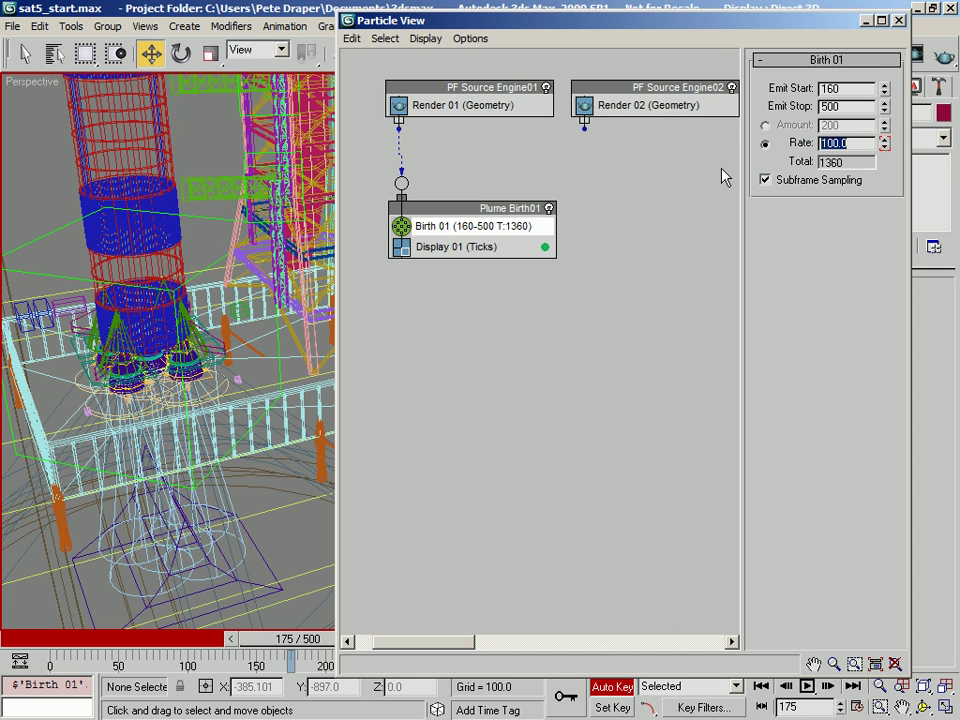
text(75)
key(Return)
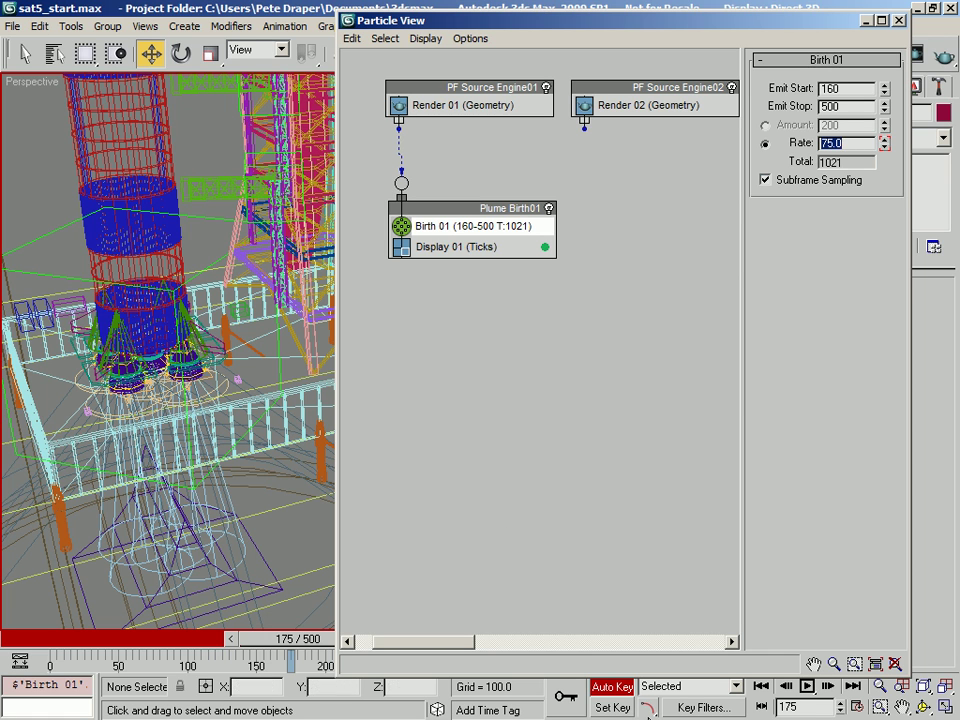
click(614, 688)
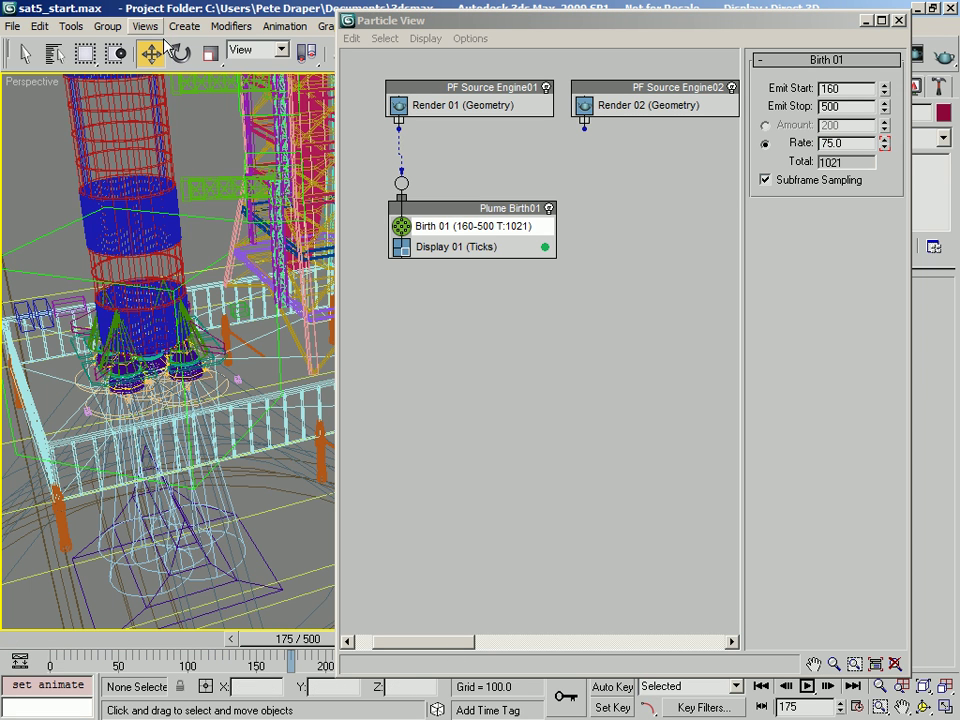
- Select PF Source Engine01 from the scene's object list by name
key(h)
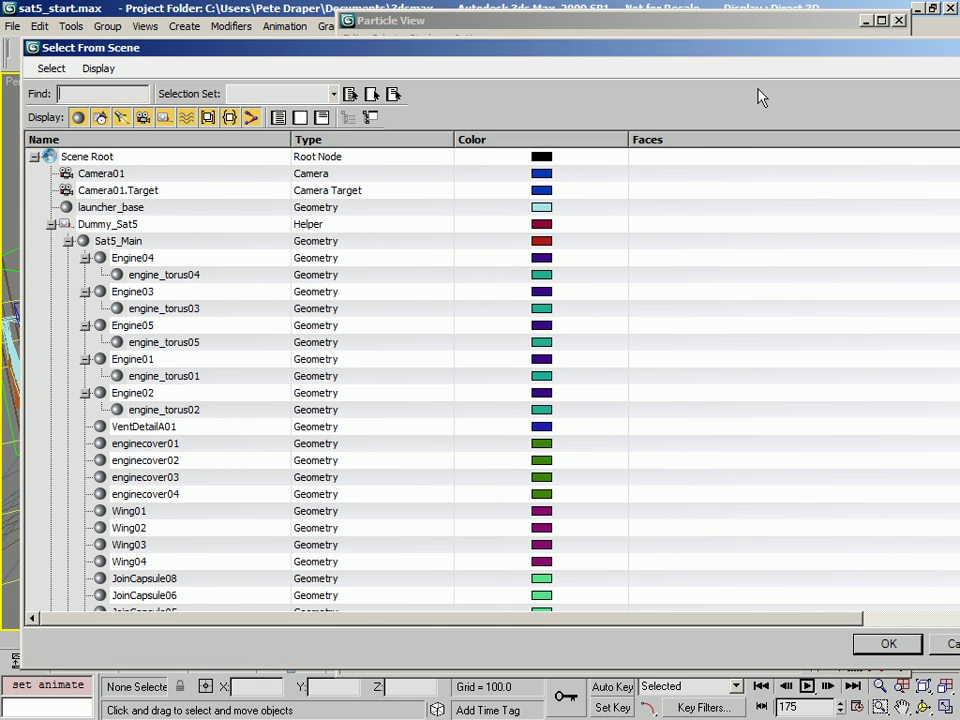
double_click(728, 48)
click(128, 489)
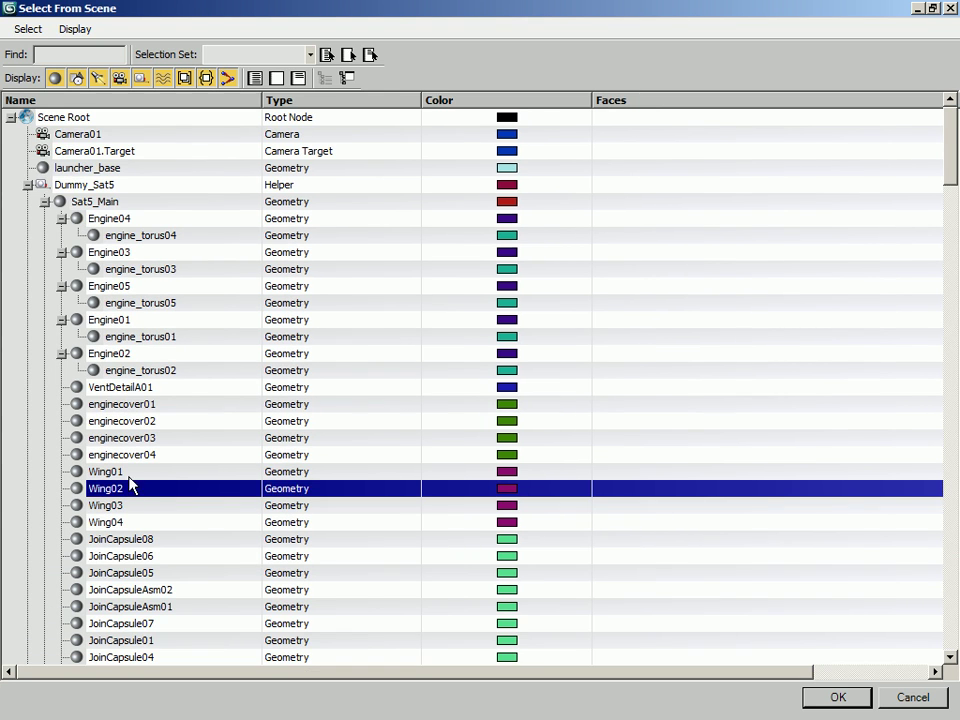
scroll(130, 483, down, 20)
scroll(128, 470, up, 1)
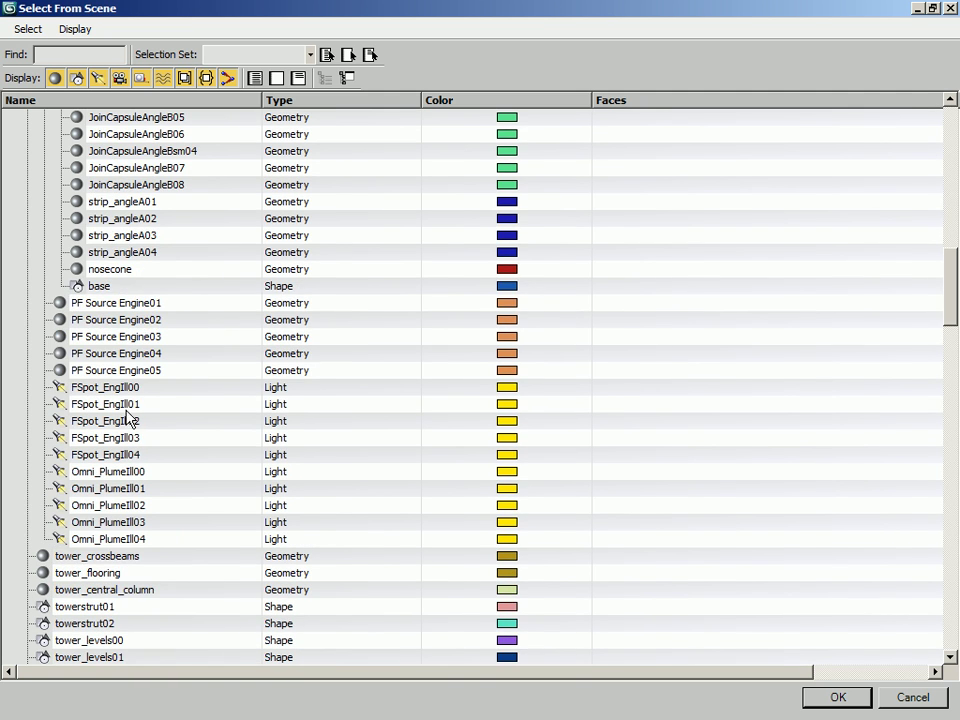
double_click(150, 306)
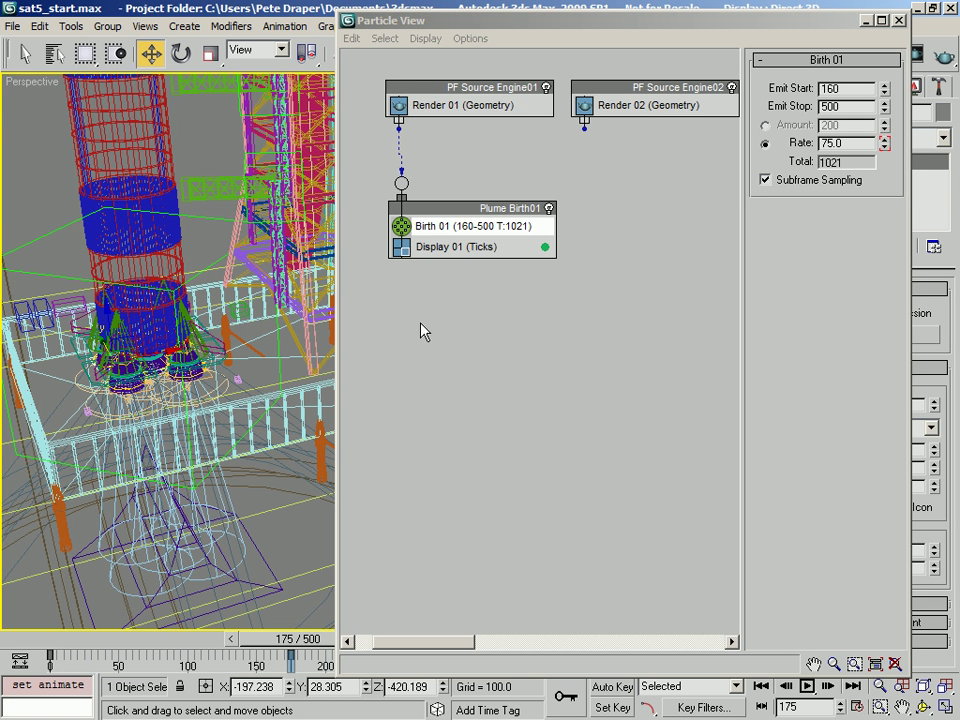
- Open the key info for PF Source Engine01's Rate track and review the time and value of both keys
right_click(51, 660)
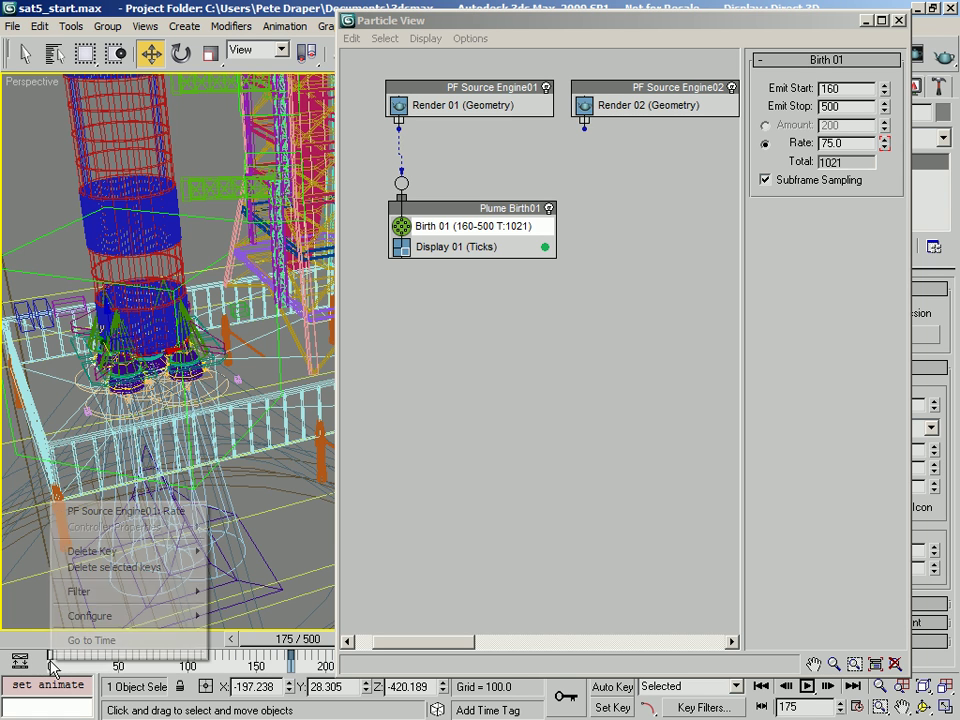
click(125, 511)
drag(140, 536, 244, 298)
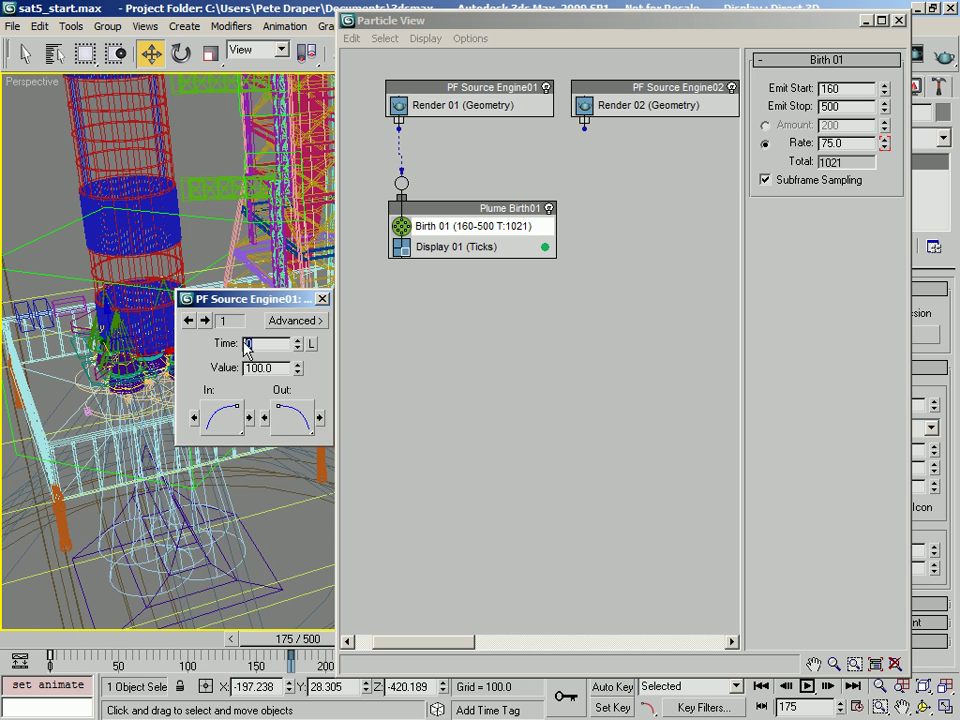
key(Tab)
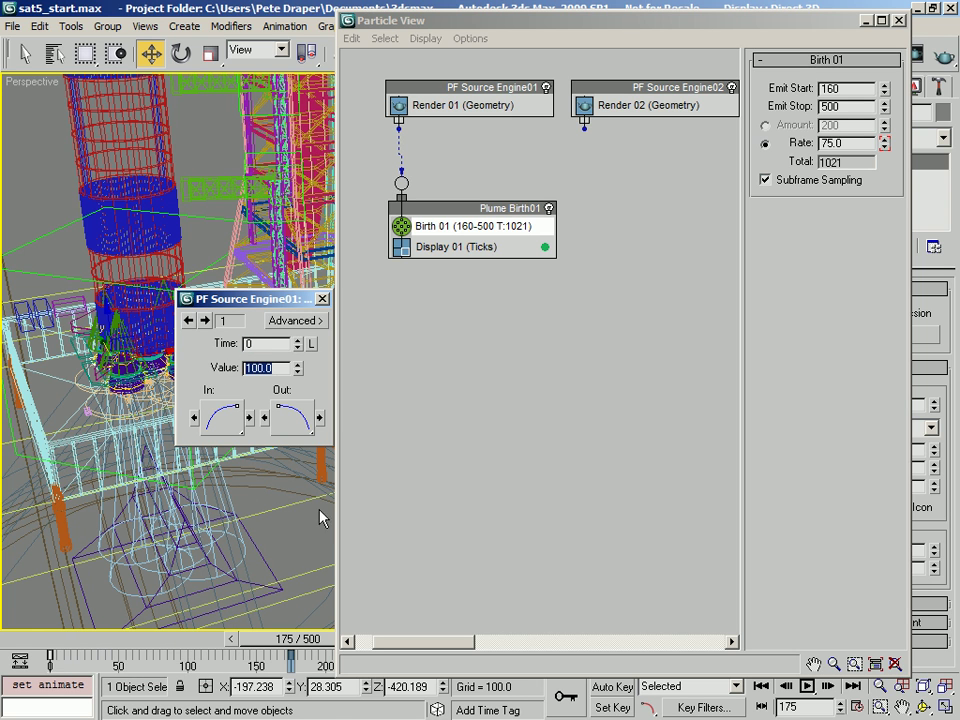
click(205, 320)
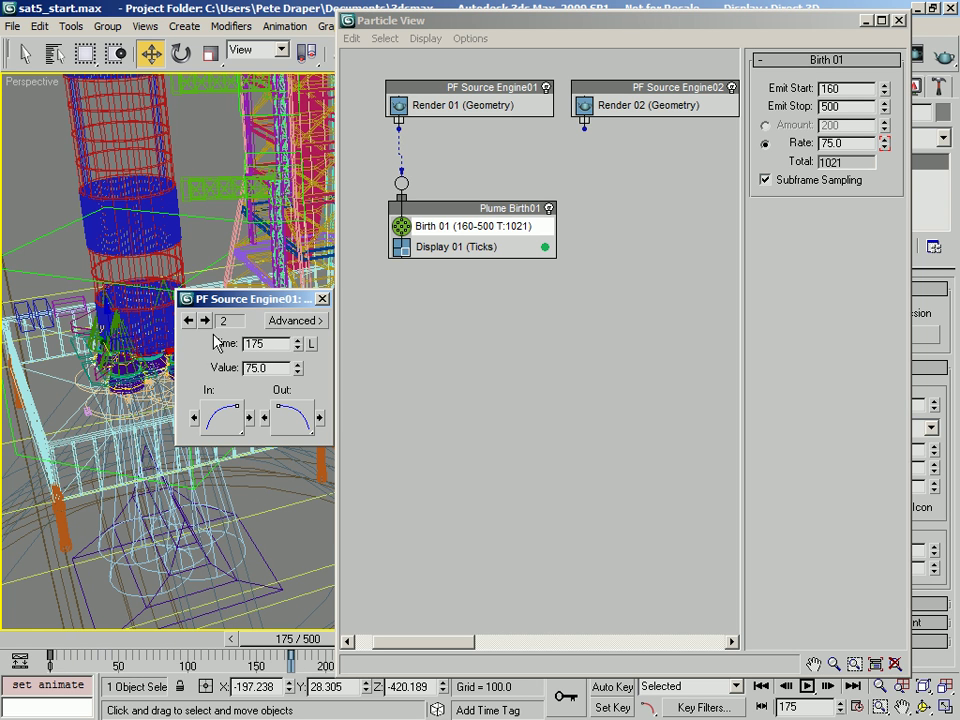
drag(268, 369, 238, 371)
- Go to frame 160 and check the Birth 01 rate there against the rate keys on frames 0 and 175
drag(292, 656, 270, 658)
key(w)
drag(855, 146, 681, 158)
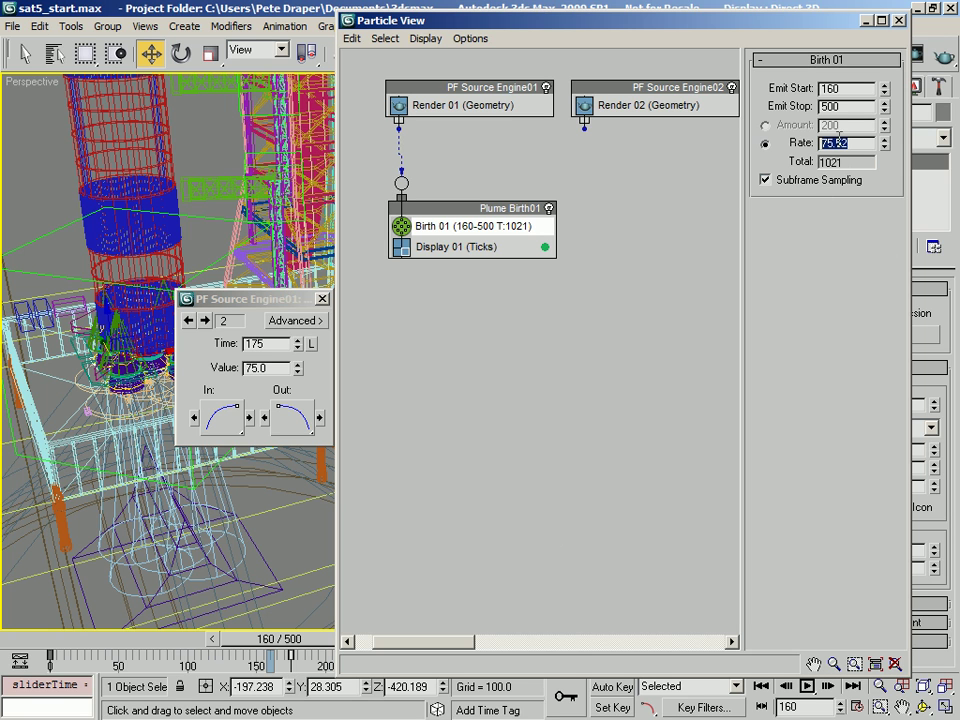
click(301, 660)
click(290, 657)
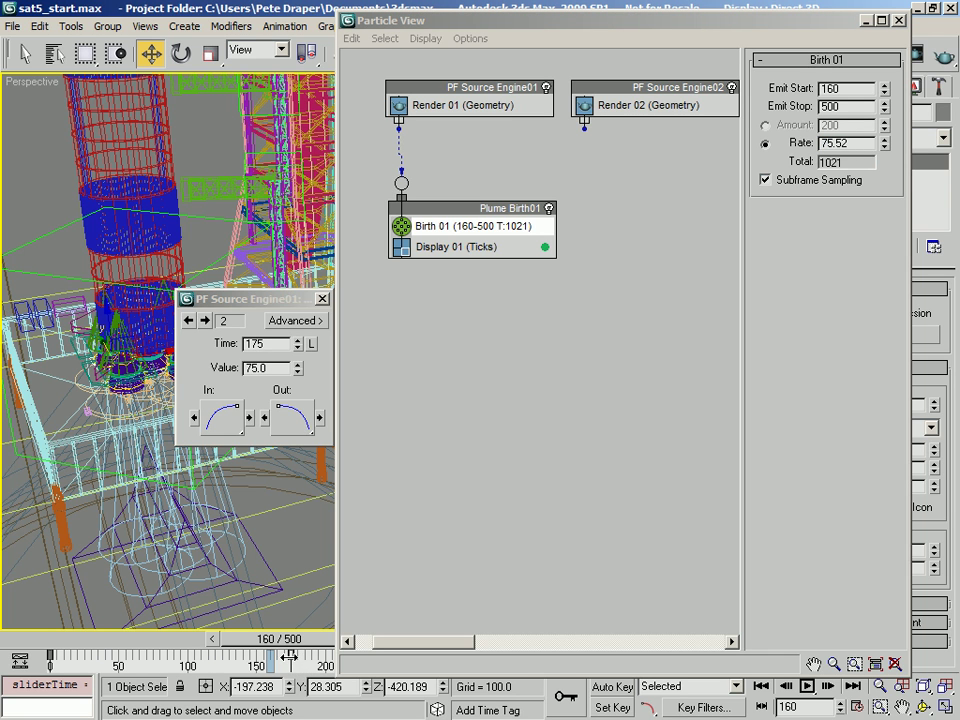
click(58, 660)
click(50, 657)
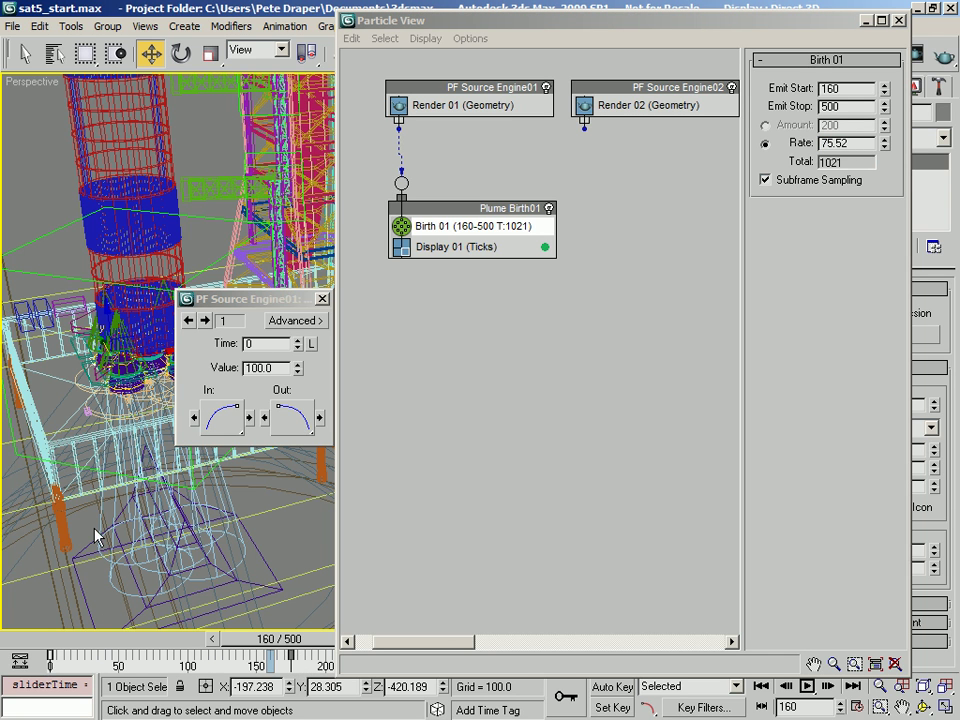
- Move the Birth 01 rate key from frame 0 to frame 160 and close the key info, keeping PF Source Engine01 selected
drag(50, 657, 270, 665)
drag(252, 300, 438, 324)
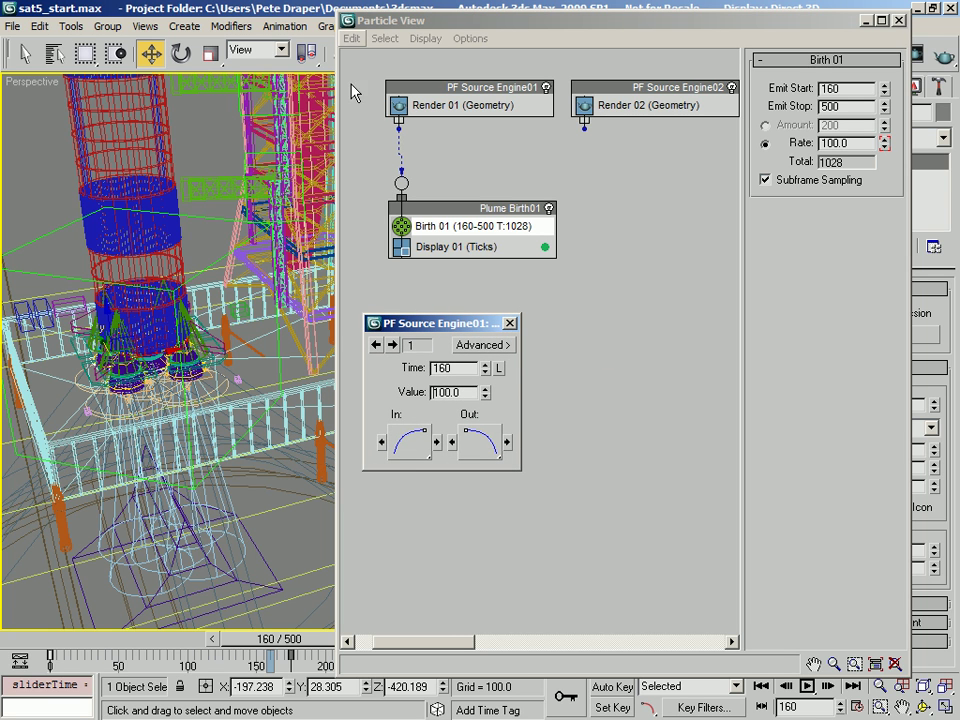
drag(459, 325, 463, 295)
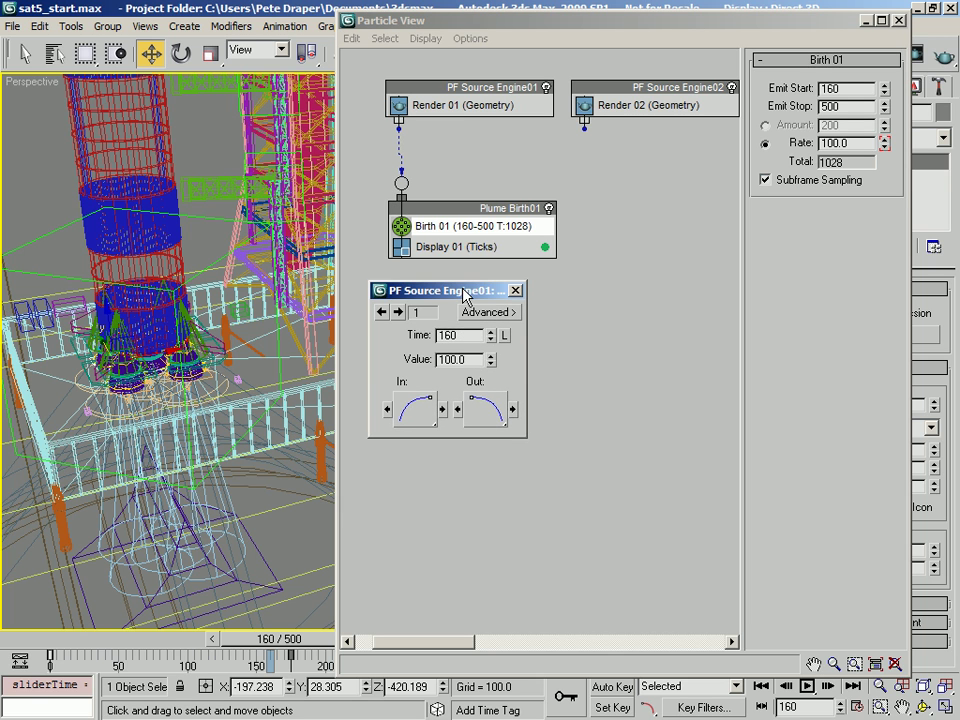
click(513, 294)
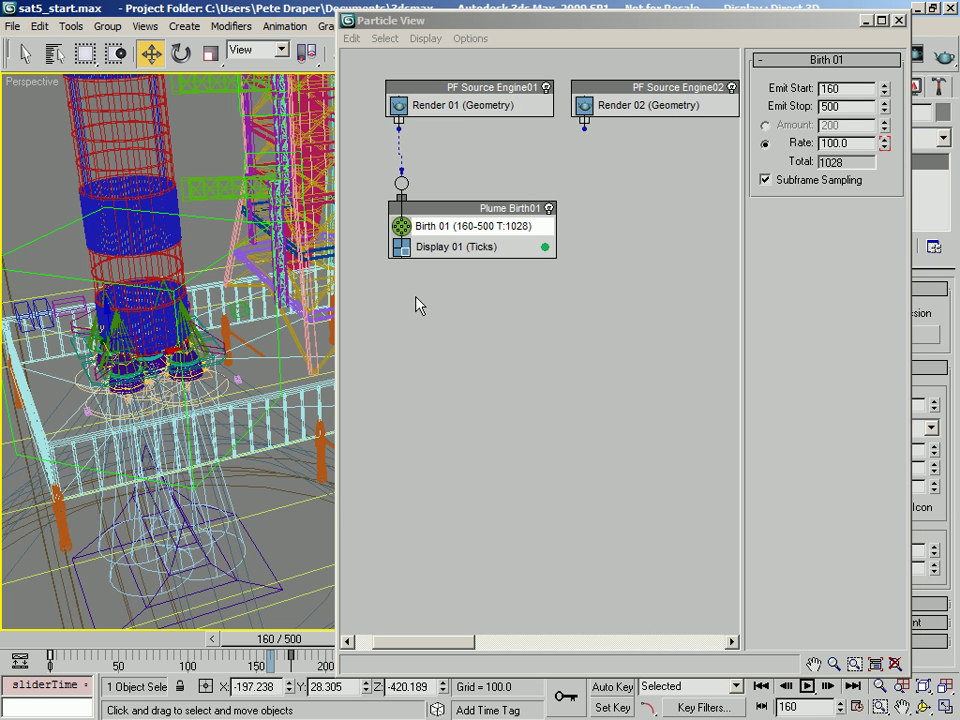
click(41, 194)
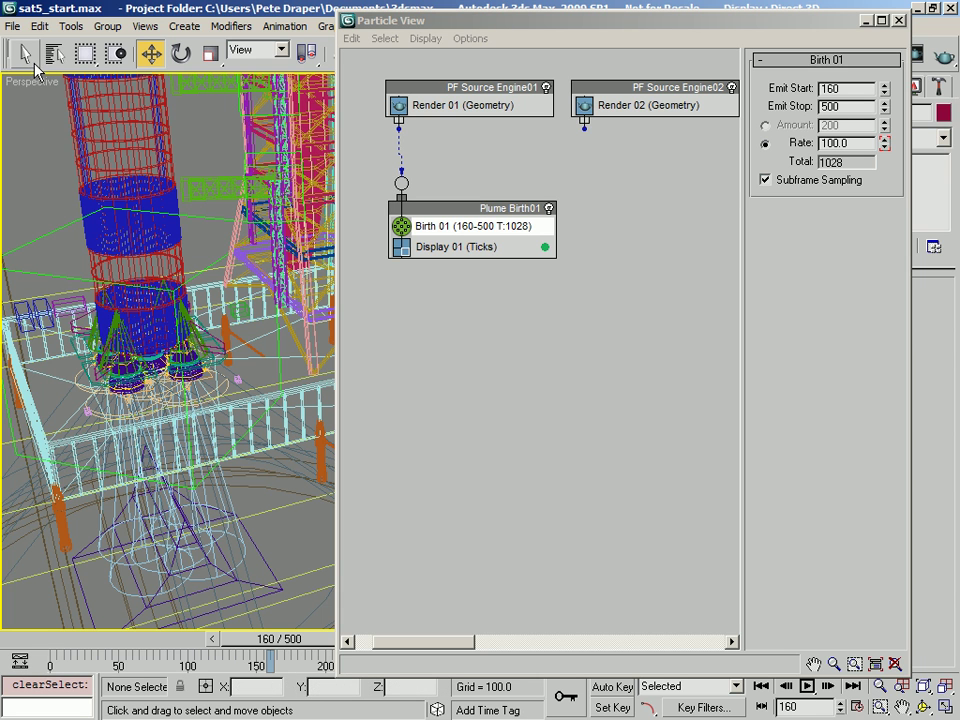
key(ctrl+z)
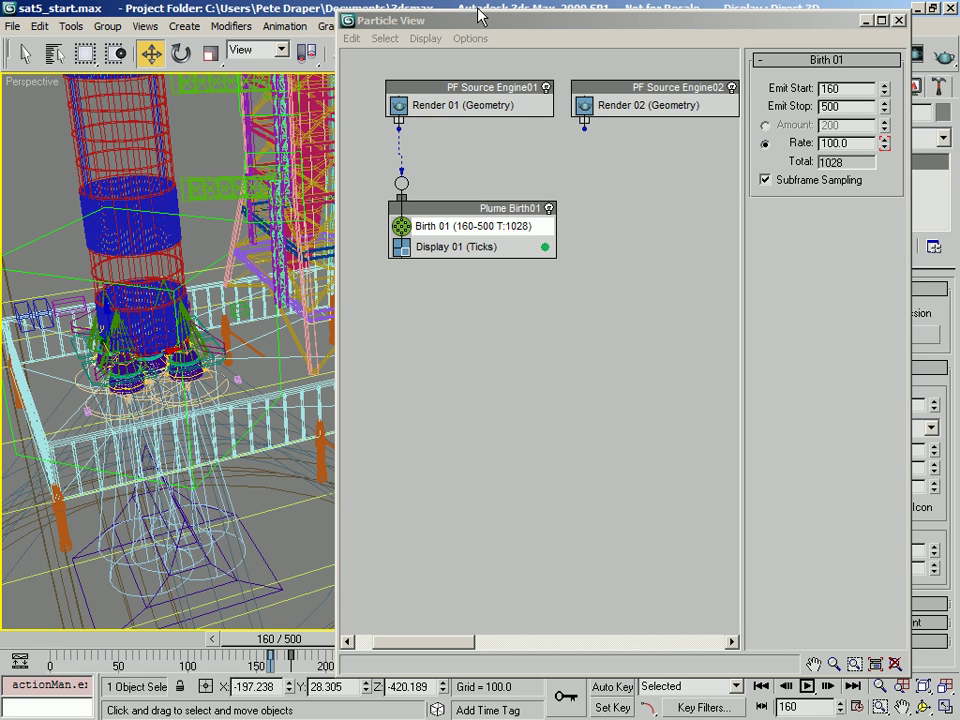
- Add a Position Icon operator between Birth 01 and Display 01 in Plume Birth01, with its Location set to Pivot
mouse_move(485, 22)
mouse_down()
mouse_move(192, 207)
mouse_move(462, 19)
mouse_move(242, 10)
mouse_move(561, 28)
mouse_move(525, 17)
mouse_move(358, 18)
mouse_move(470, 13)
mouse_up()
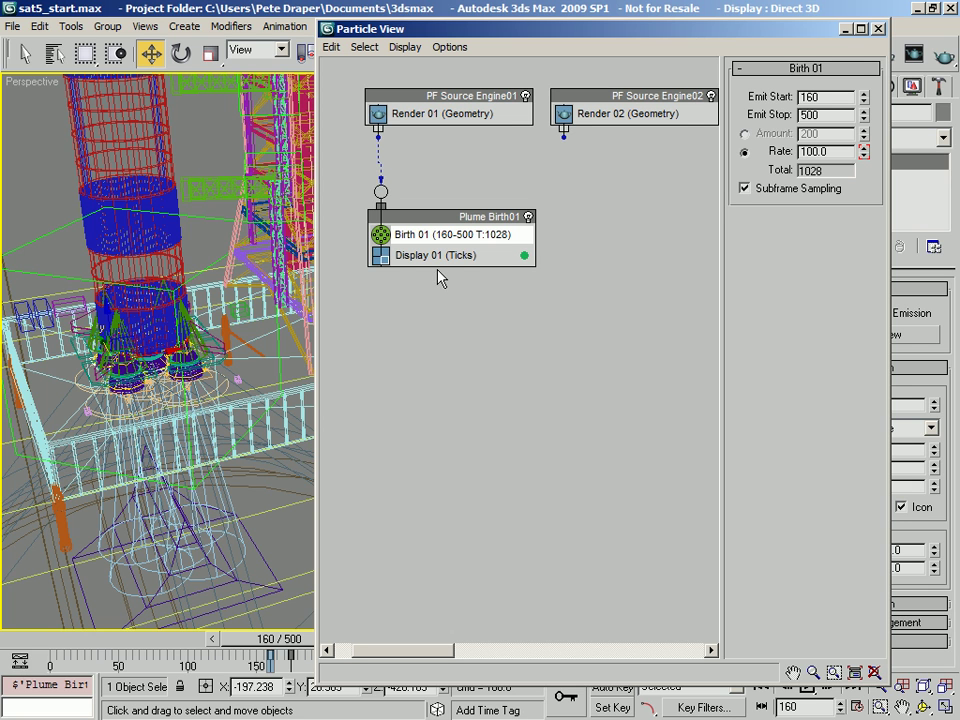
click(426, 257)
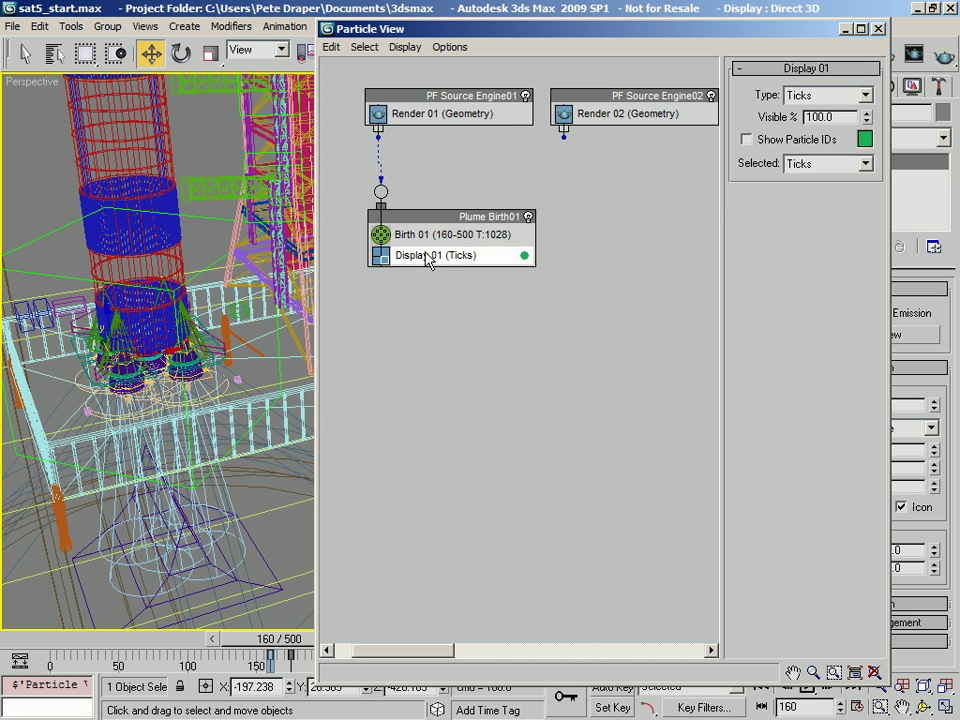
right_click(426, 254)
mouse_move(470, 276)
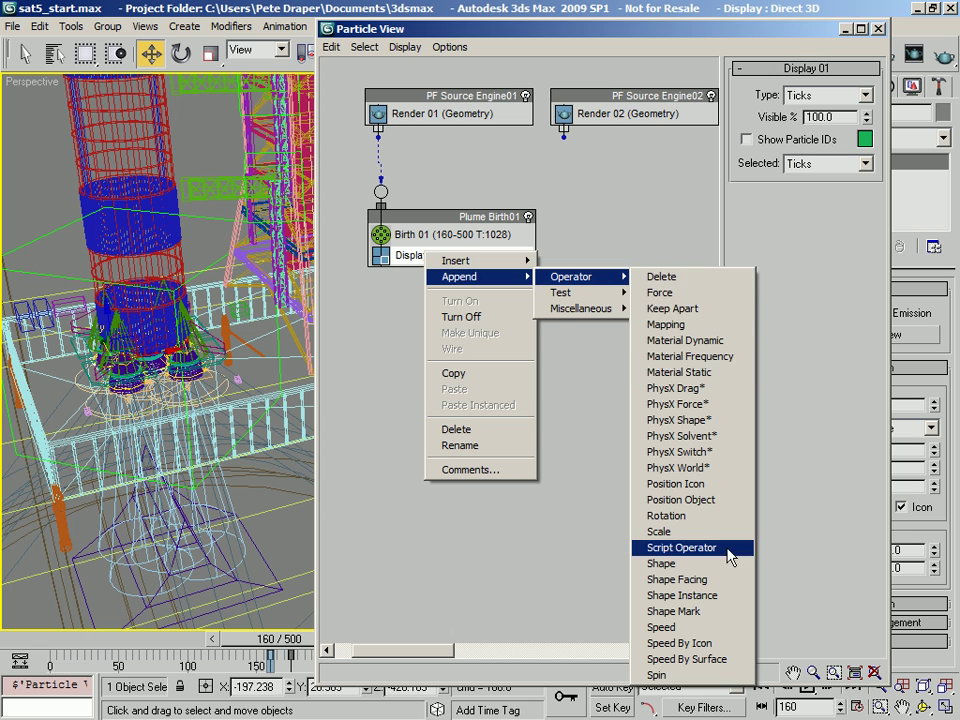
click(728, 484)
drag(452, 281, 420, 253)
click(432, 262)
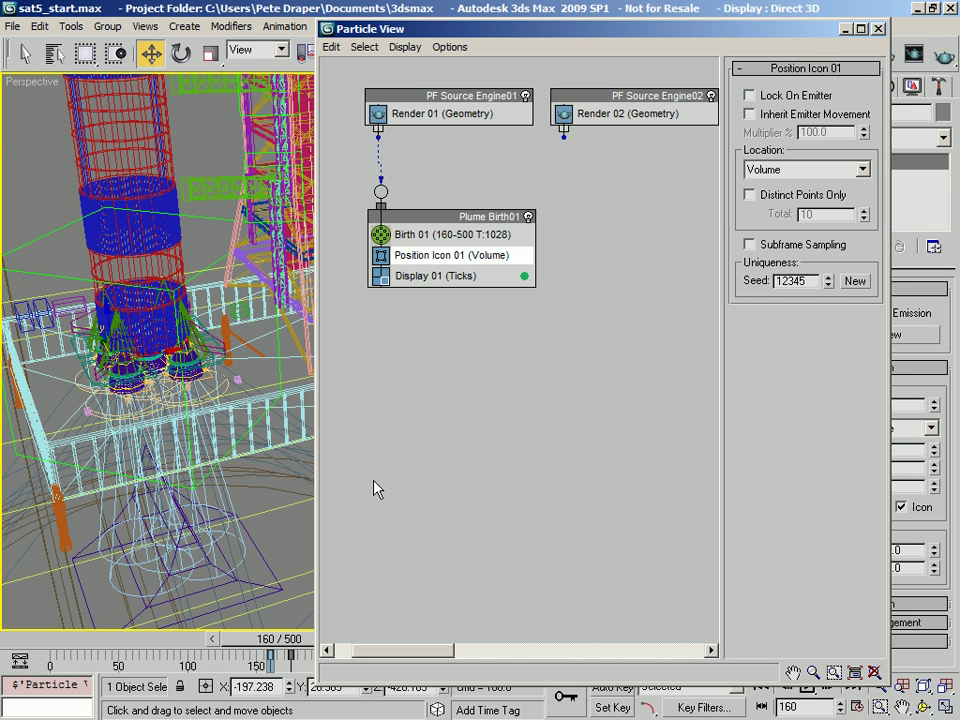
click(815, 172)
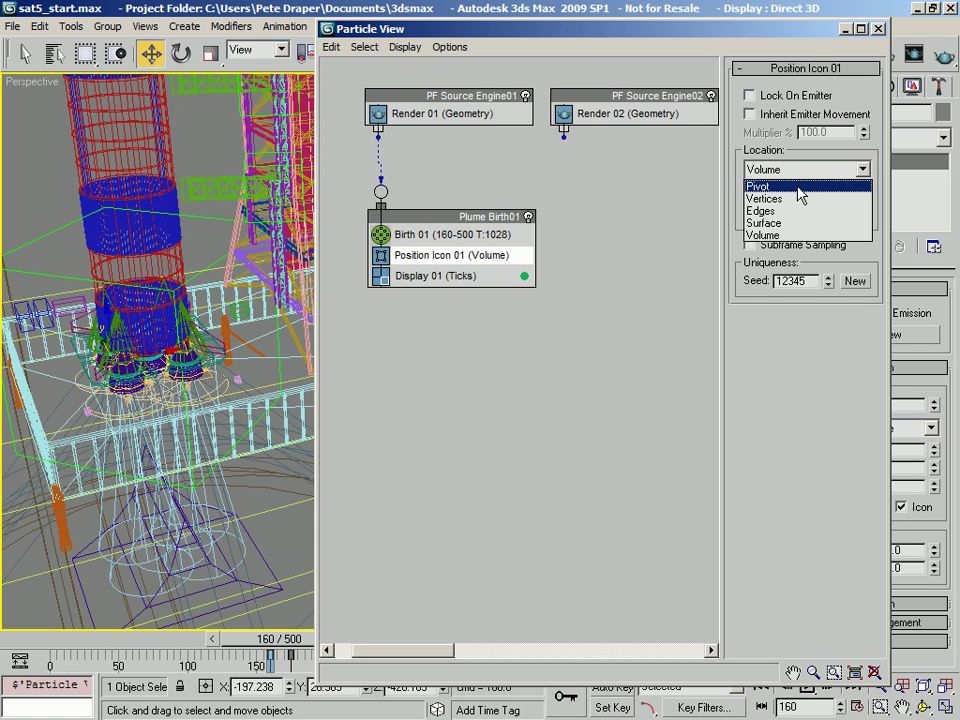
click(800, 188)
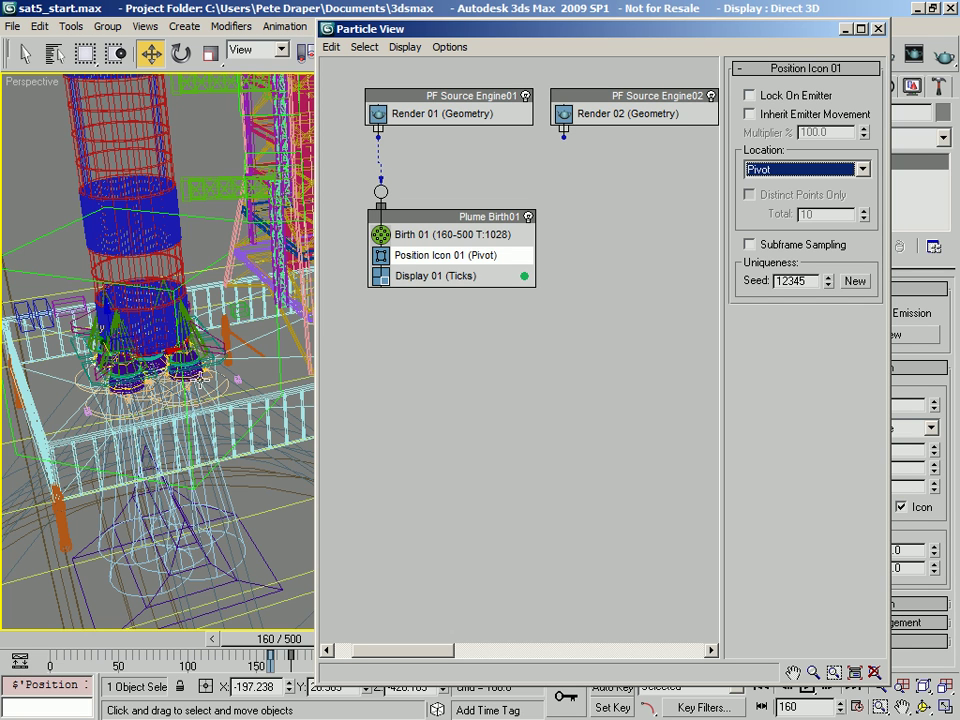
- Scrub through the launch to examine how the particles emit from the engine, returning to frame 161
click(288, 645)
drag(288, 645, 495, 668)
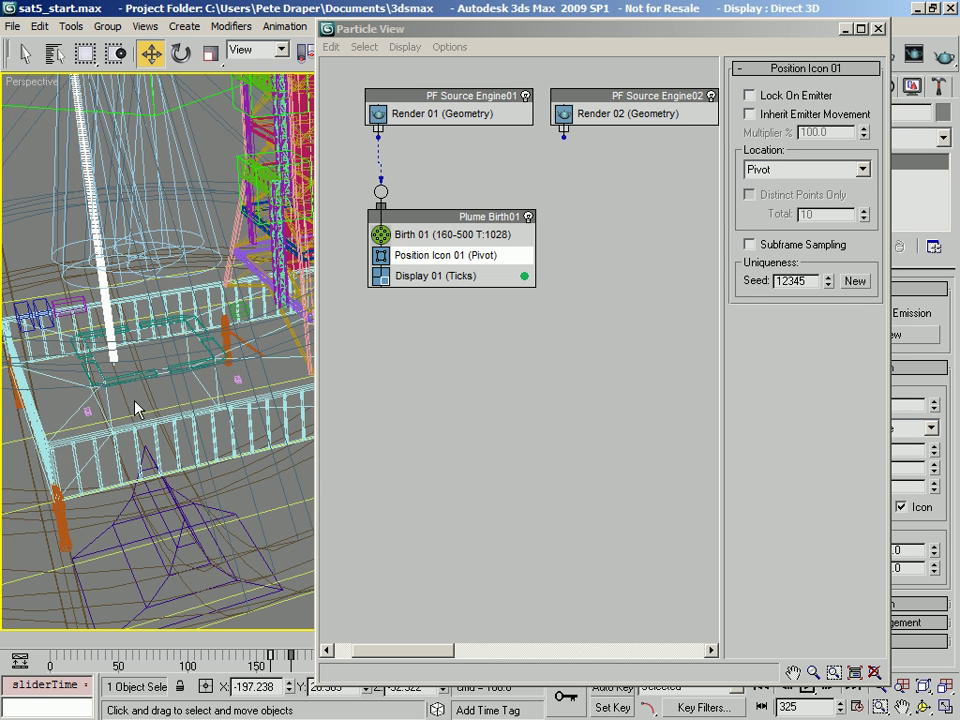
drag(276, 655, 310, 650)
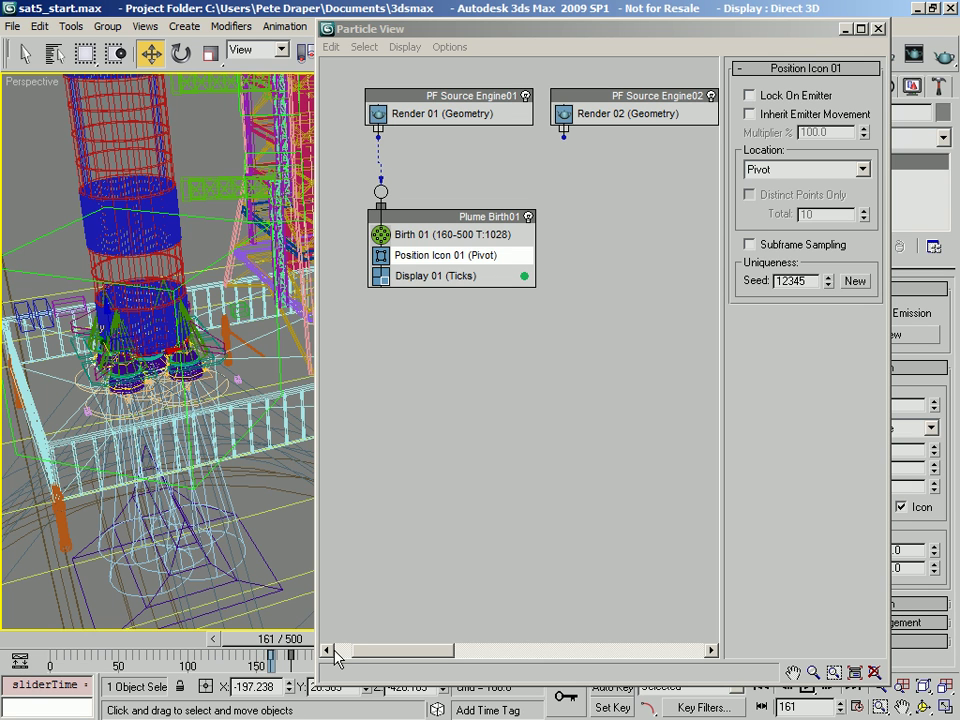
- Select Position Icon 01 and reposition the Particle View window clear of PF Source Engine01's emitter settings
click(578, 446)
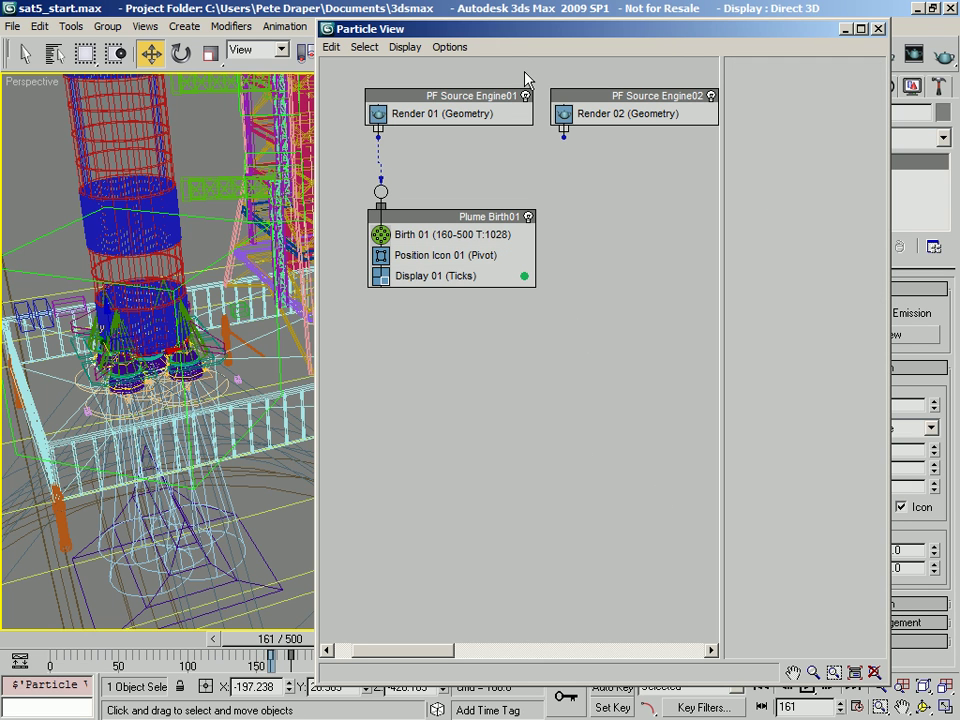
click(455, 284)
click(456, 257)
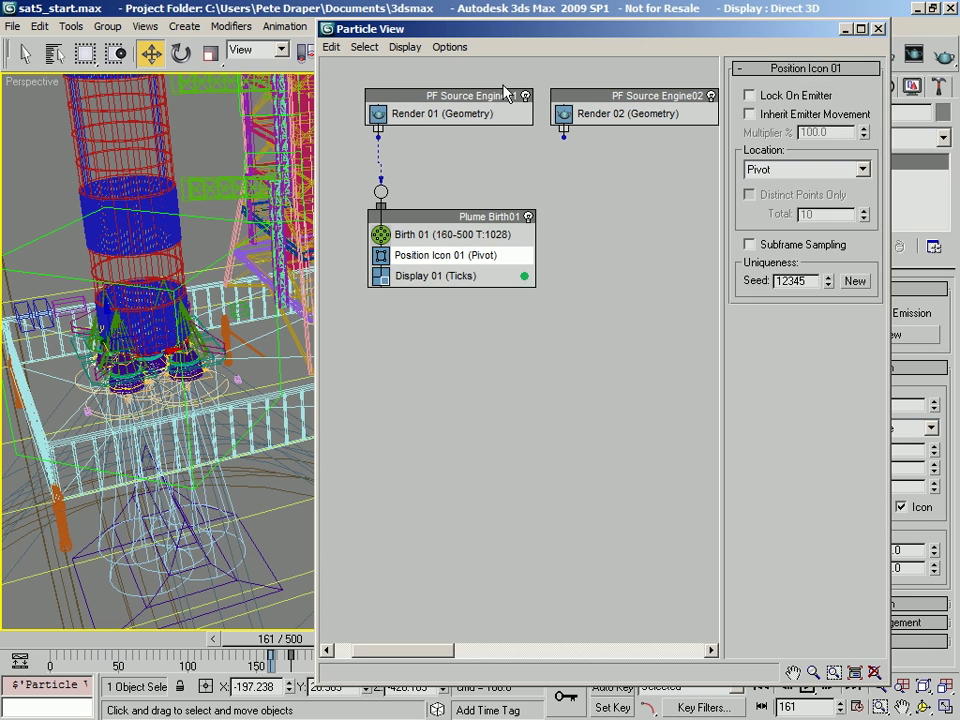
drag(513, 33, 483, 10)
drag(412, 8, 372, 82)
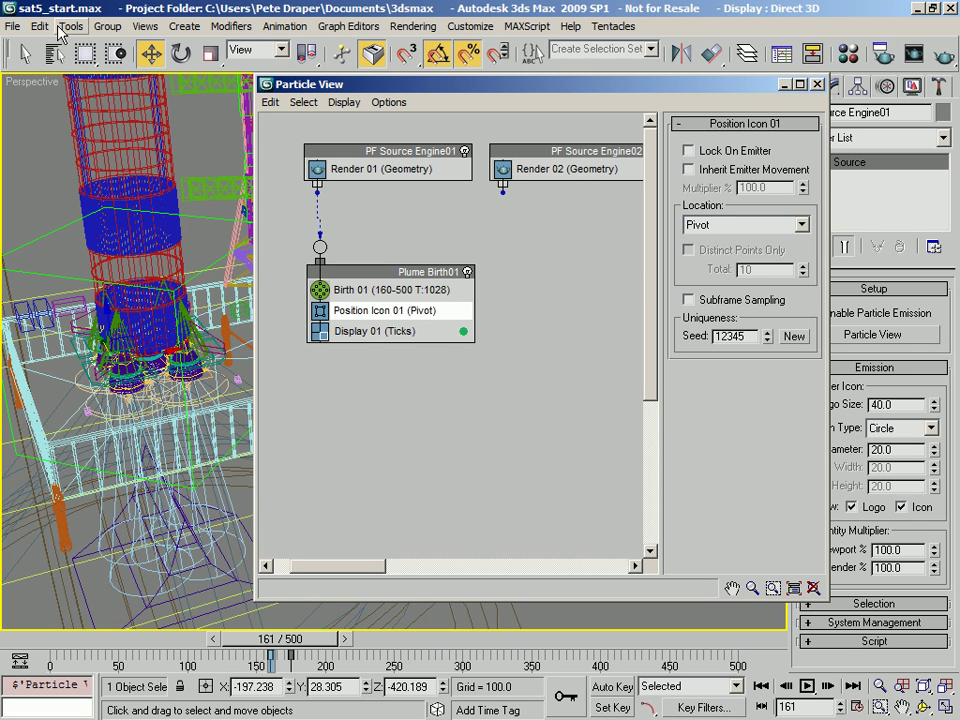
drag(401, 90, 359, 92)
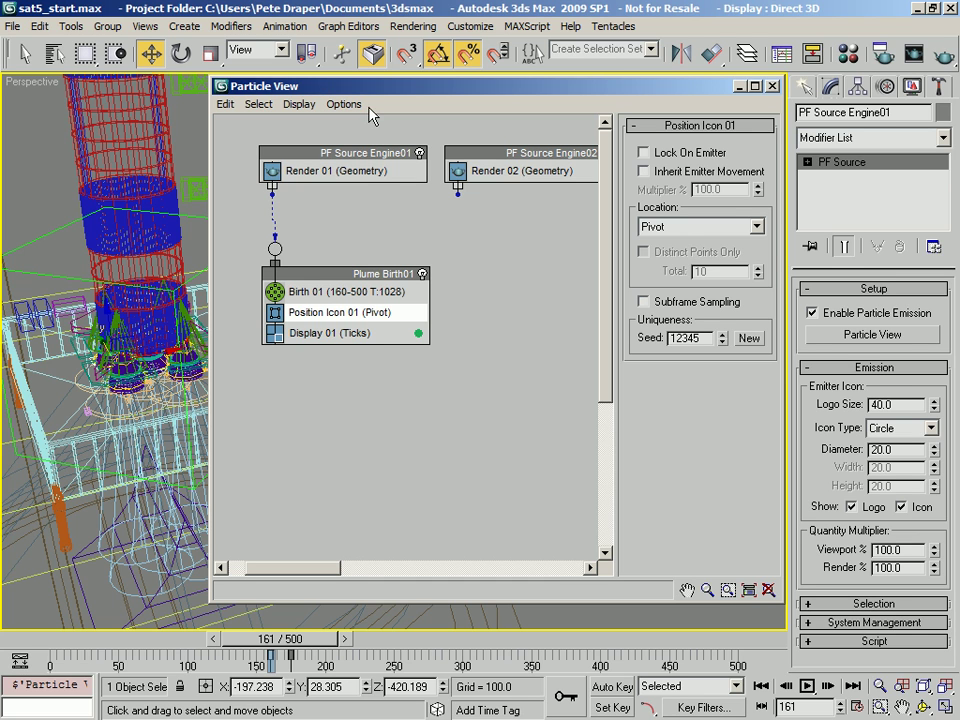
right_click(401, 347)
mouse_move(470, 396)
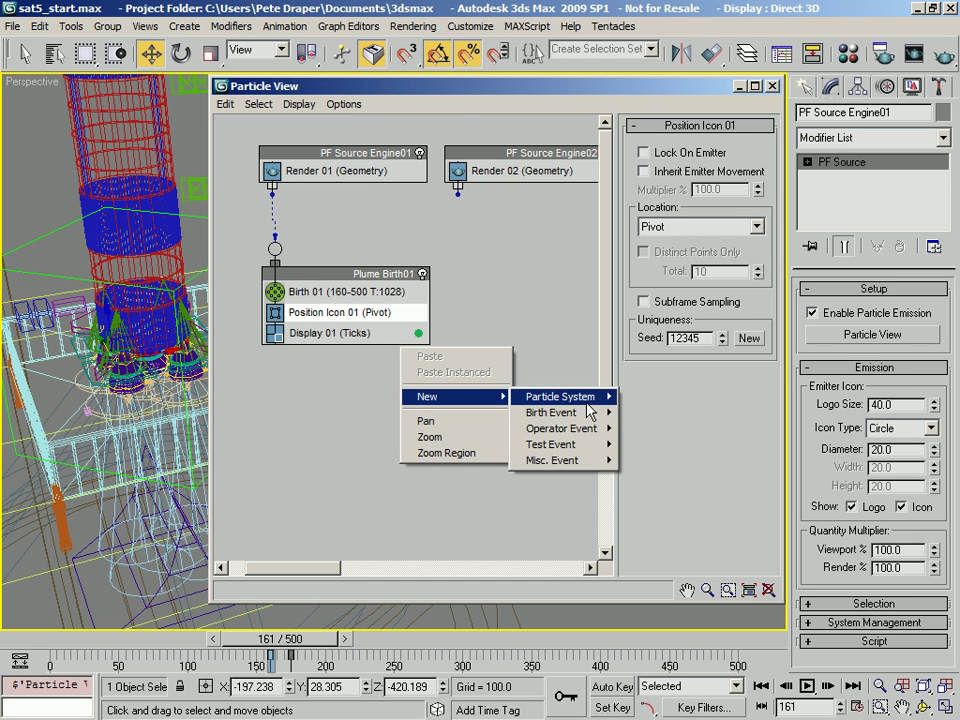
mouse_move(581, 416)
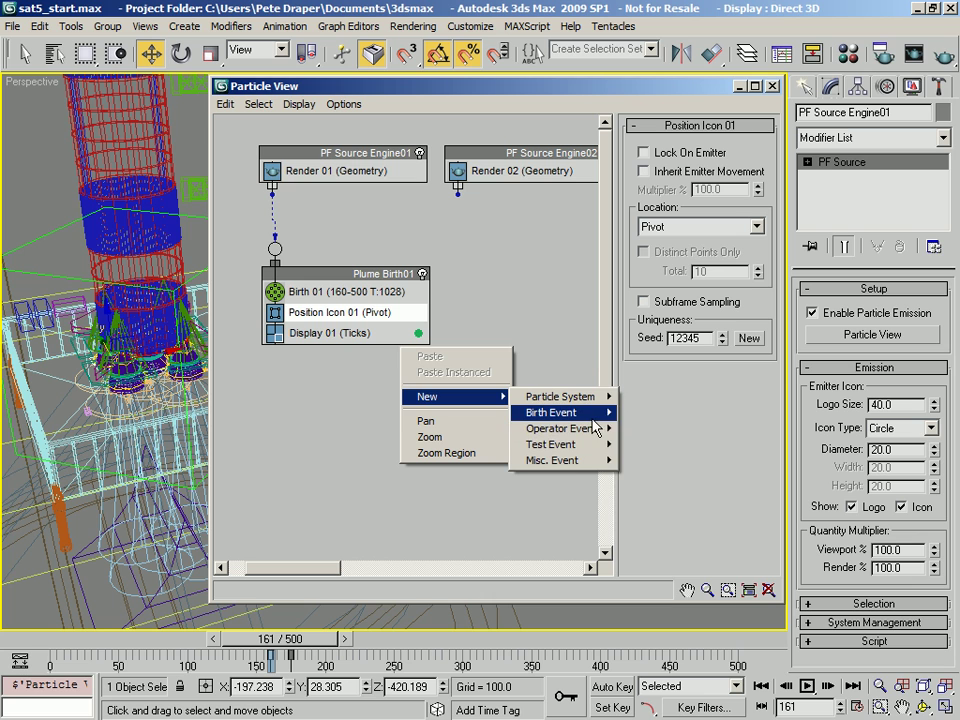
click(566, 302)
click(362, 313)
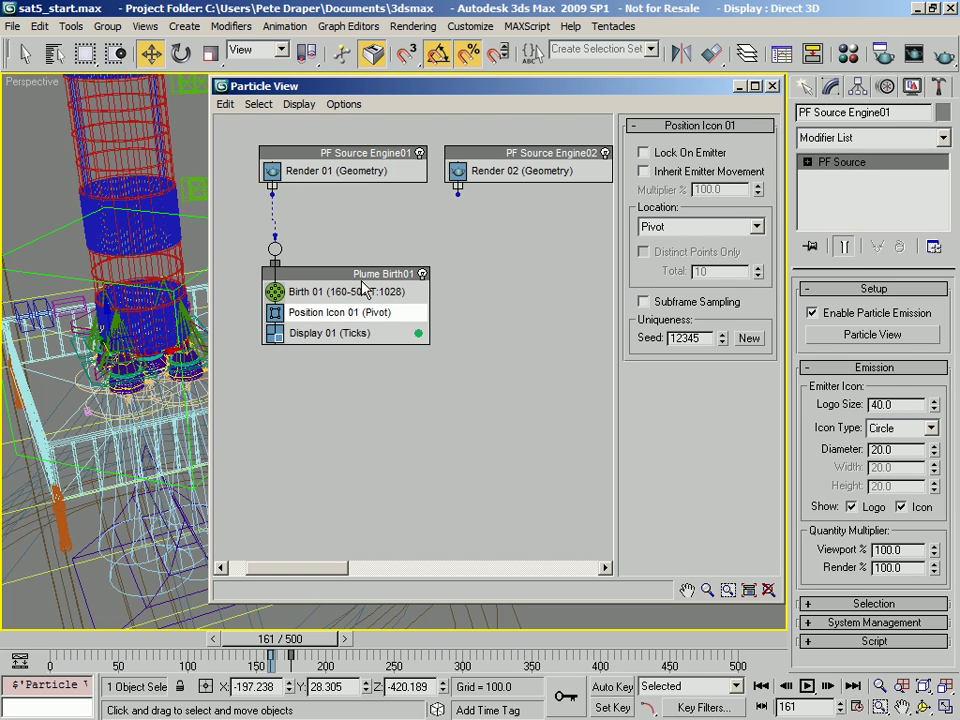
- Create a new event with a Shape operator below Plume Birth01 and set Shape 01 to Sphere
right_click(358, 403)
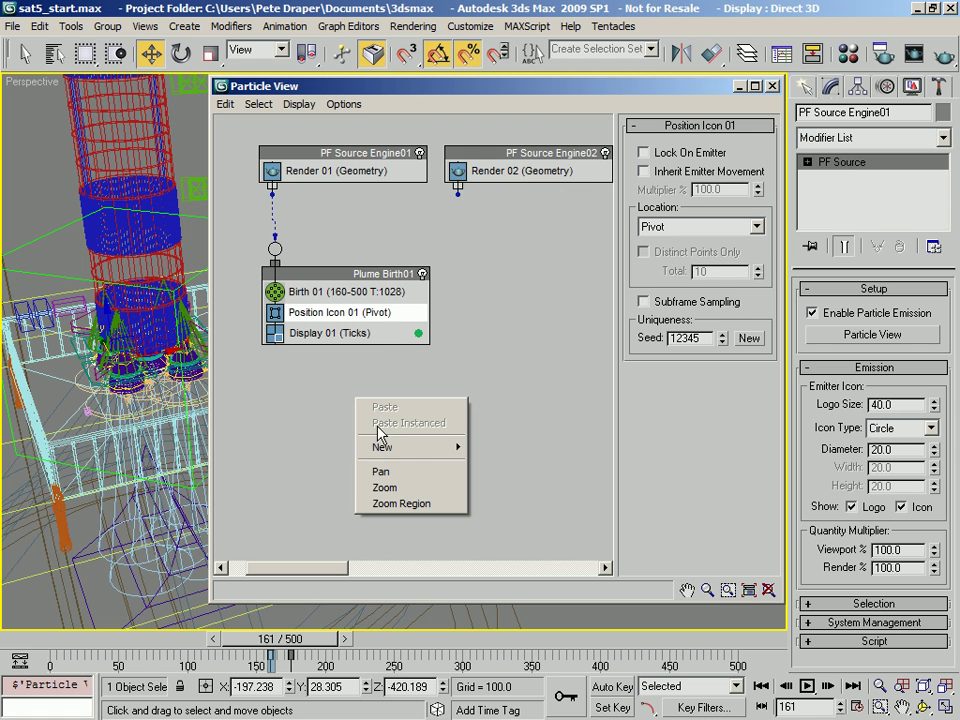
mouse_move(440, 448)
mouse_move(500, 479)
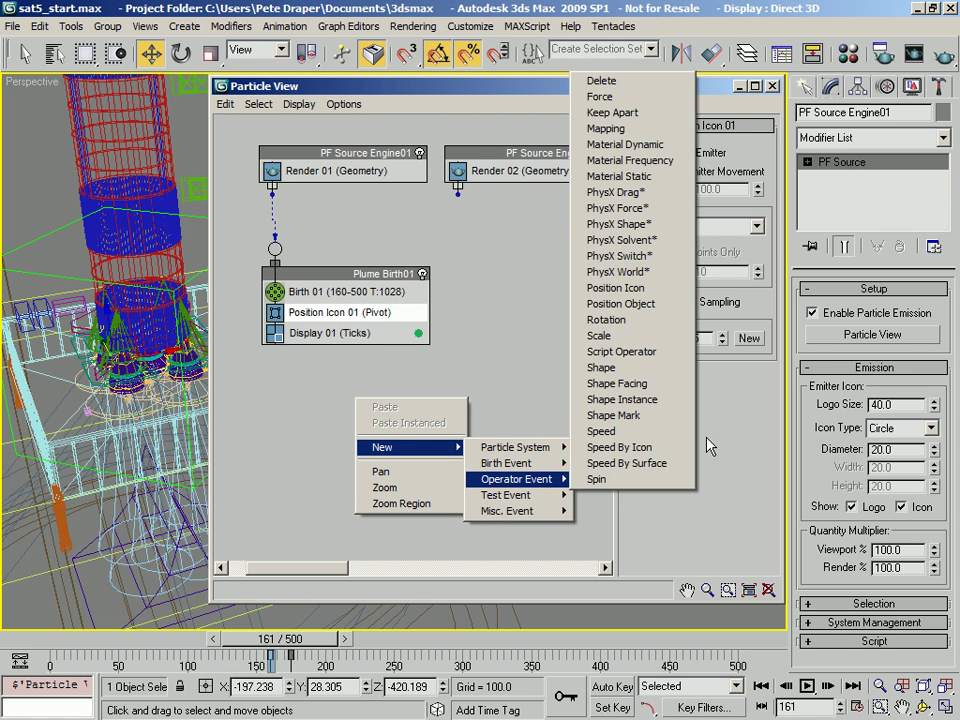
click(663, 368)
drag(436, 405, 397, 389)
click(391, 408)
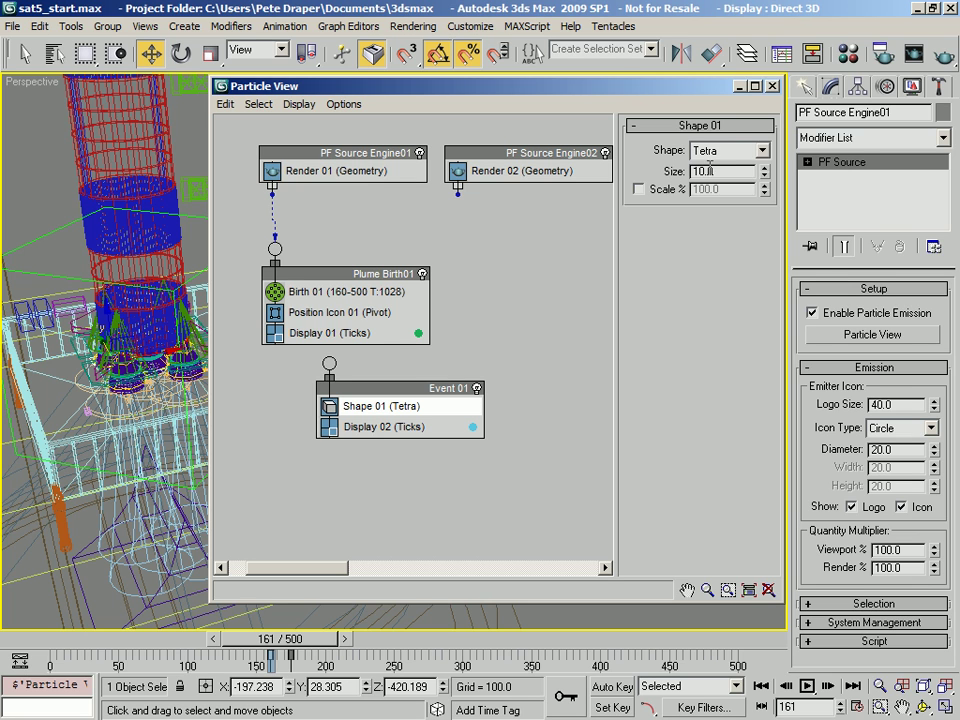
click(735, 152)
click(754, 205)
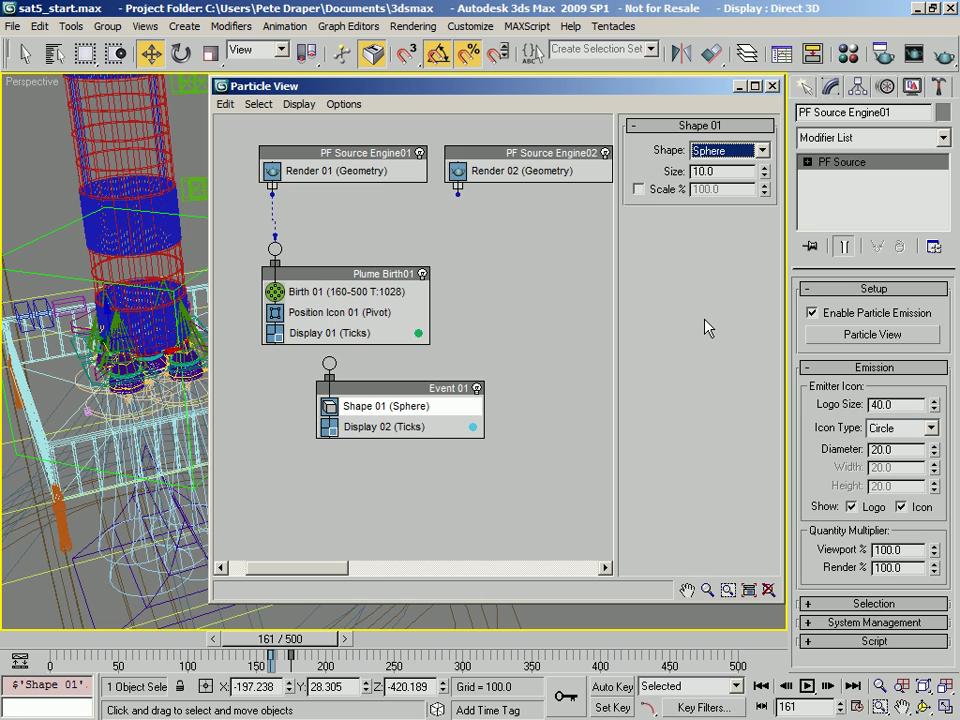
- Move the sphere-shape event a little further below Plume Birth01 in Particle View
click(643, 166)
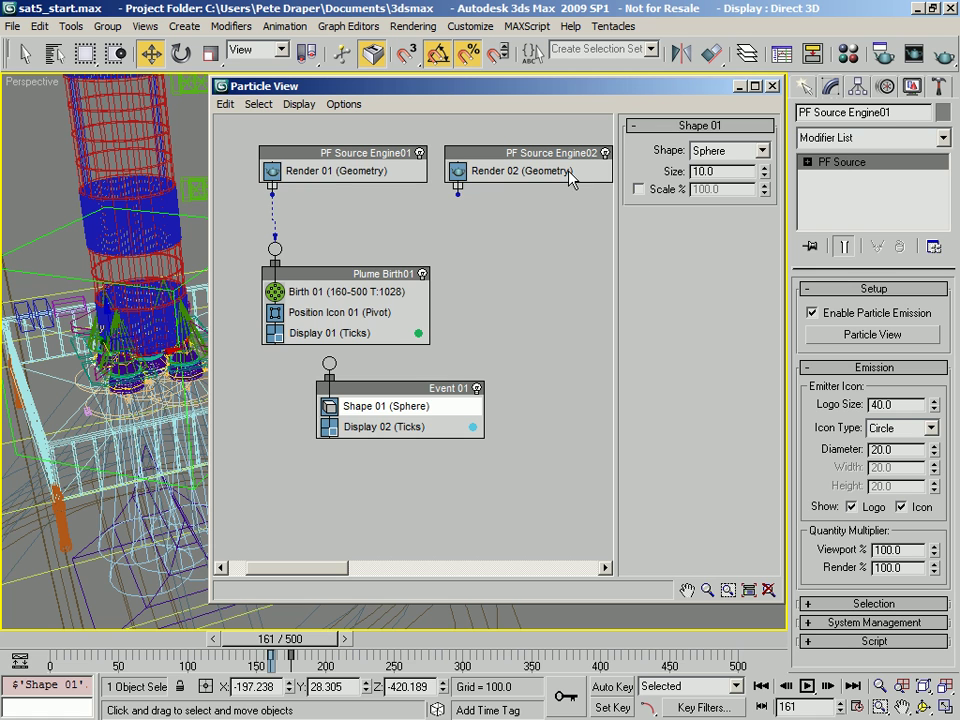
drag(566, 88, 476, 97)
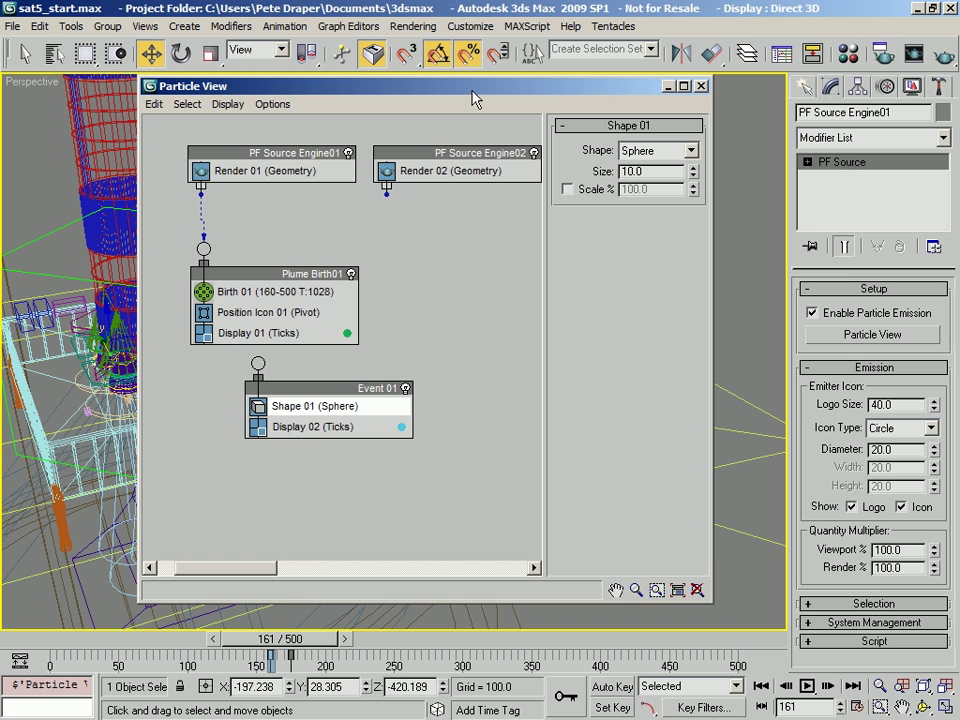
click(642, 172)
double_click(643, 171)
click(342, 388)
drag(342, 388, 344, 409)
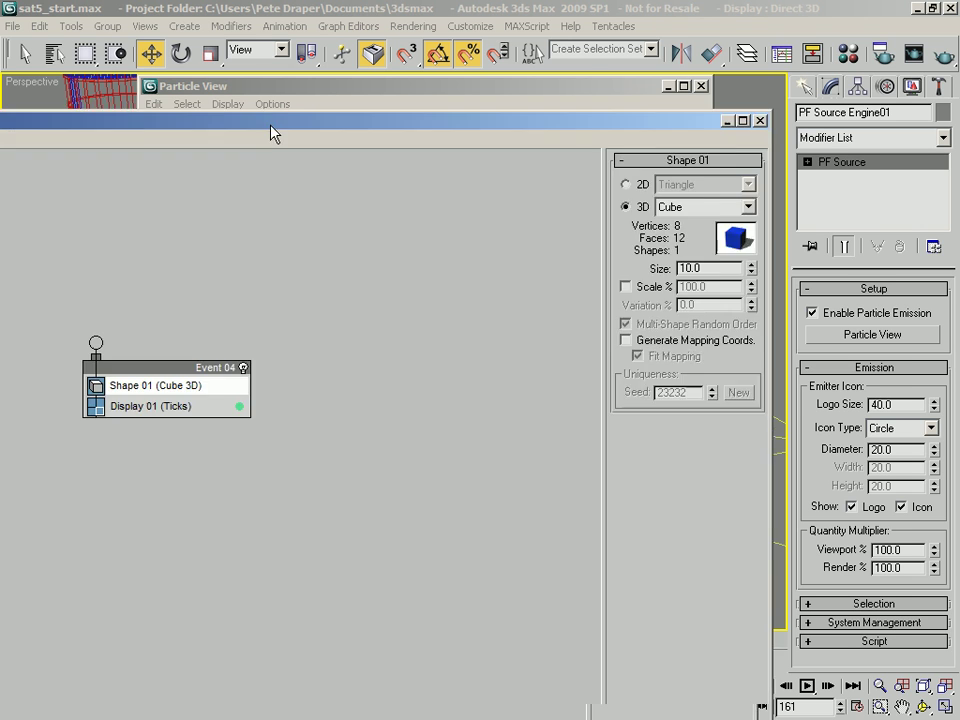
- In the other Particle View window, set Shape 01 to the 3D Sphere 20-sides shape, size 25, with mapping coordinates generated
drag(274, 132, 270, 28)
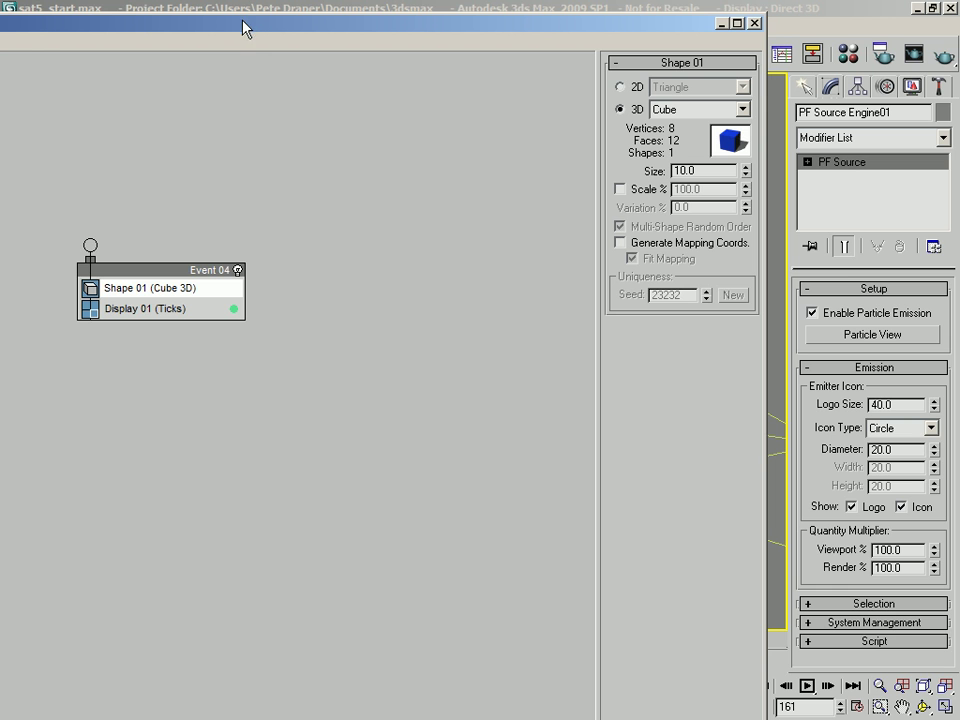
drag(178, 270, 405, 147)
drag(434, 30, 189, 72)
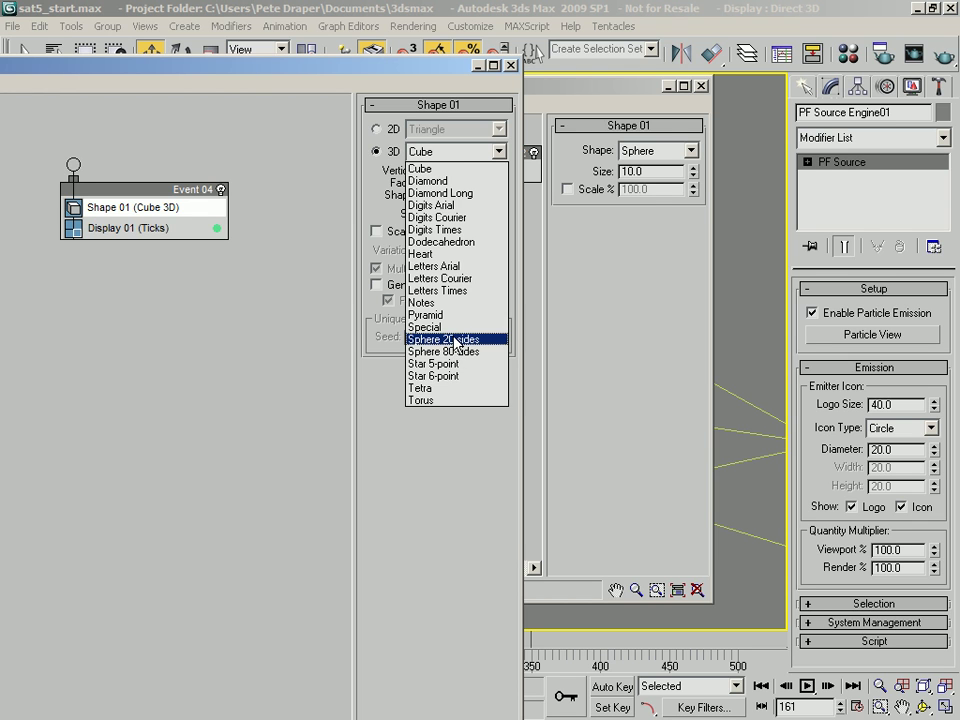
click(455, 341)
drag(467, 211, 435, 213)
text(25)
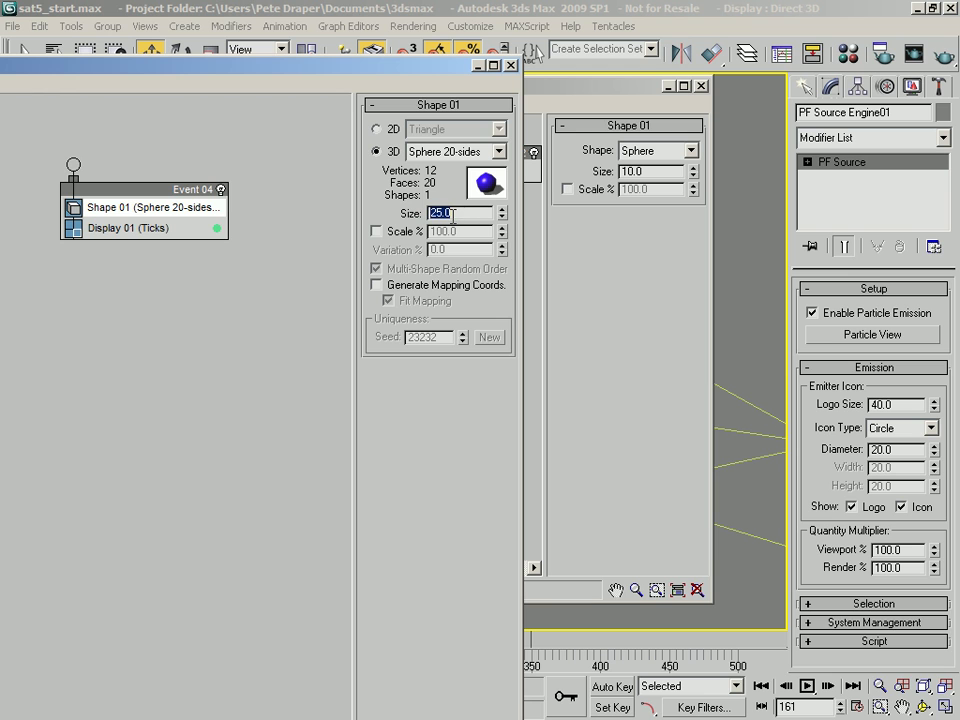
click(377, 284)
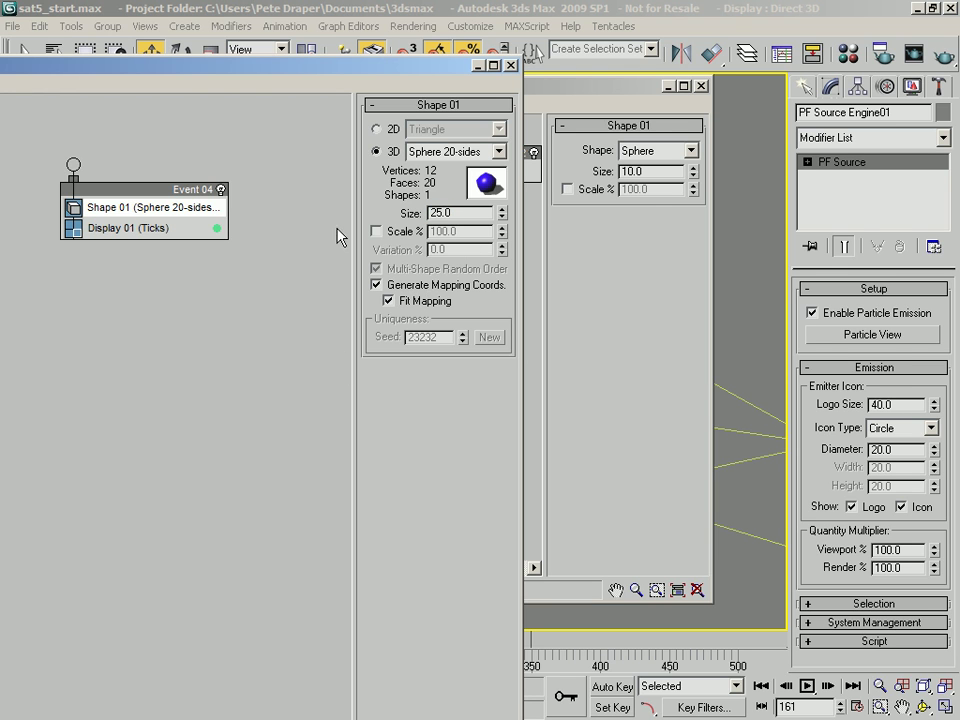
drag(346, 67, 290, 80)
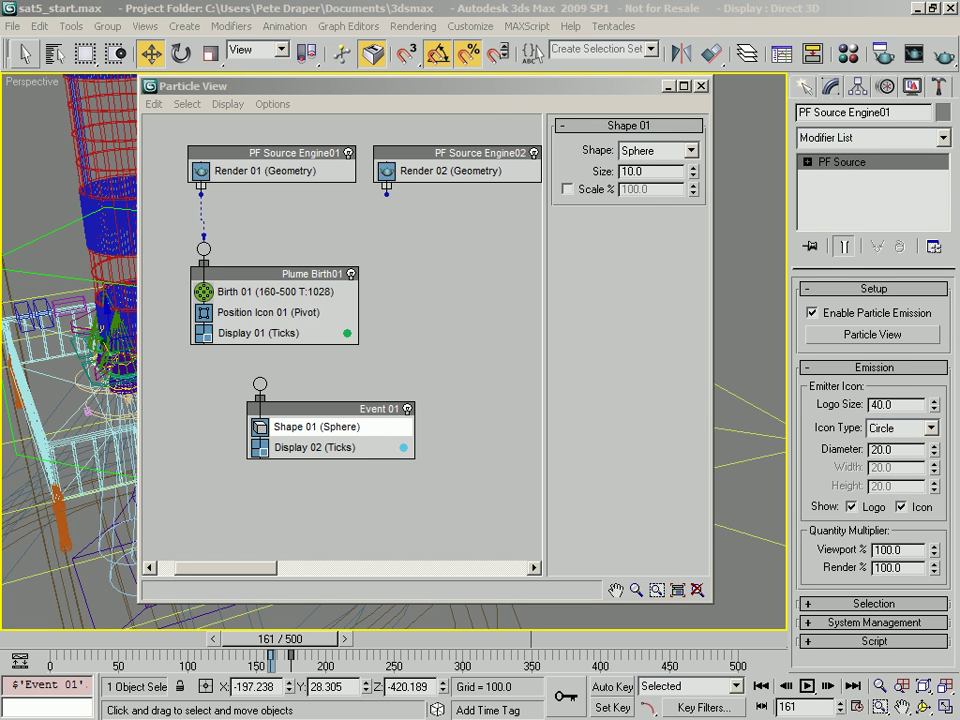
- Close Particle View and create a GeoSphere with a radius of about 38 in the Top view, well clear of the launch platform
drag(502, 89, 404, 97)
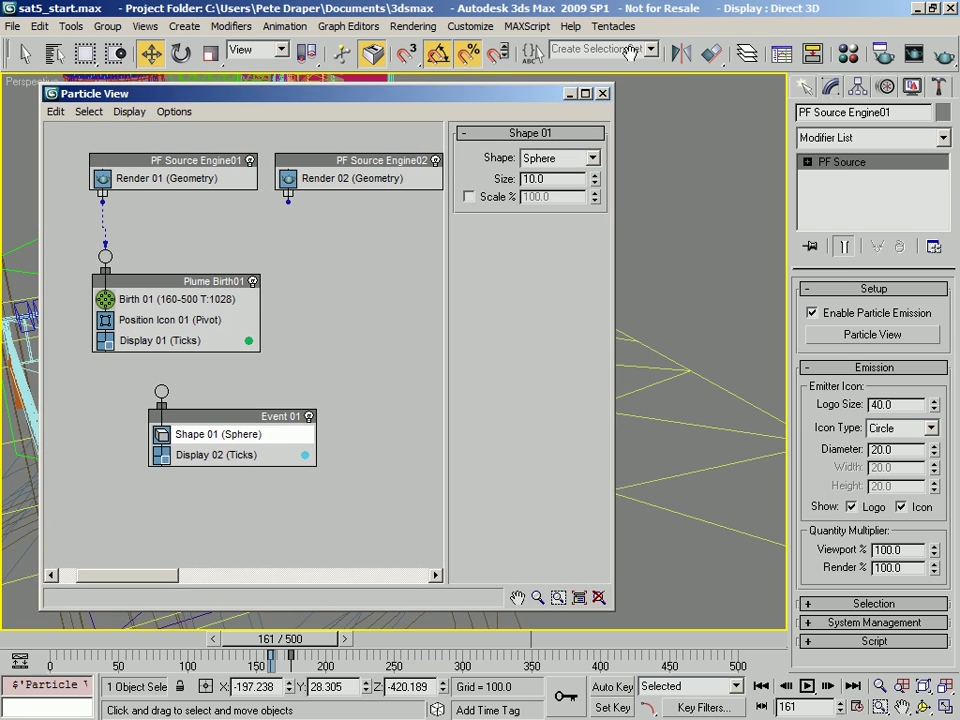
click(805, 87)
click(810, 117)
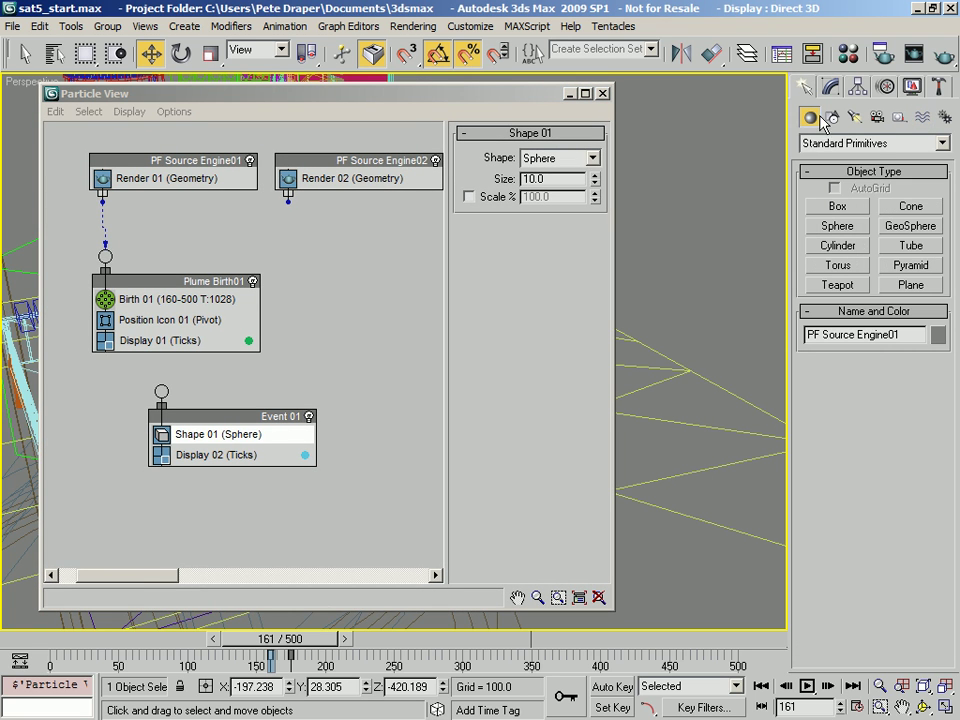
click(898, 228)
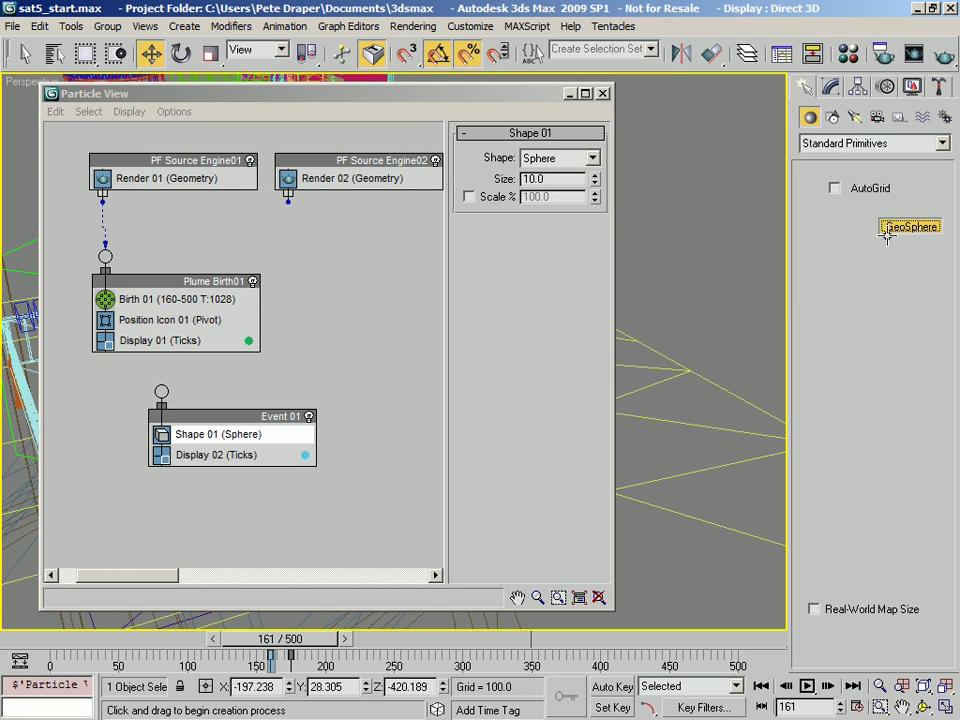
drag(713, 401, 718, 392)
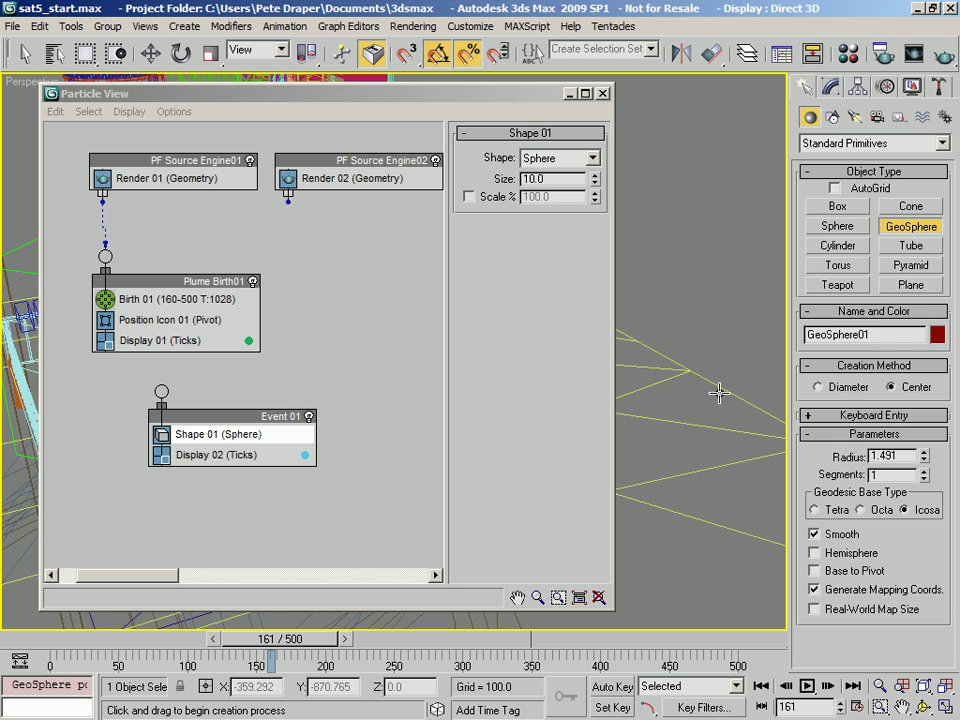
right_click(718, 392)
click(569, 96)
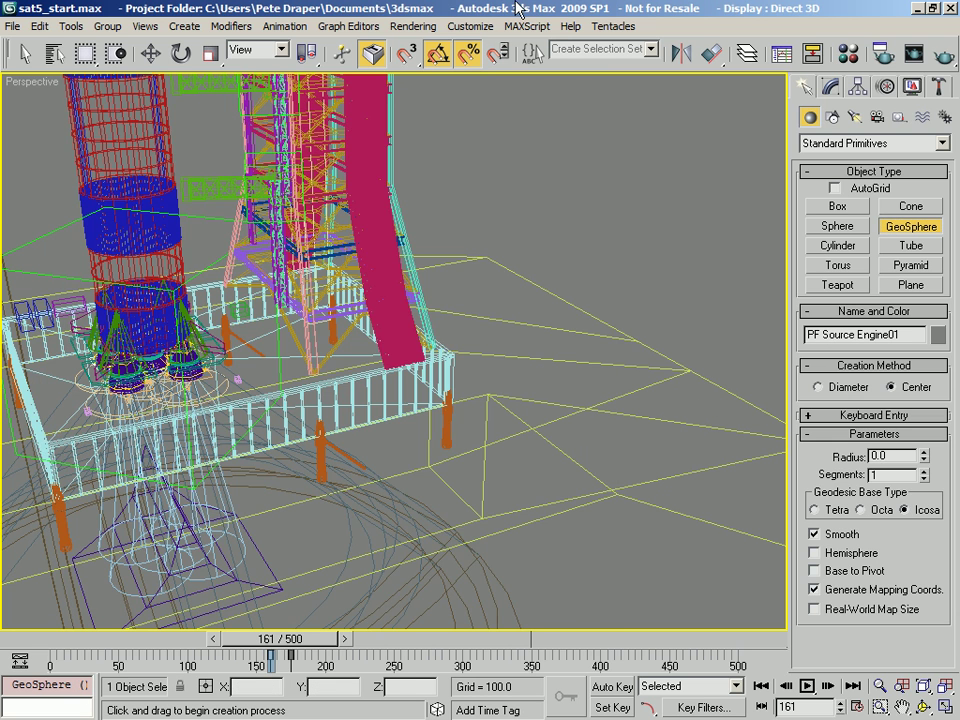
key(t)
scroll(428, 388, down, 5)
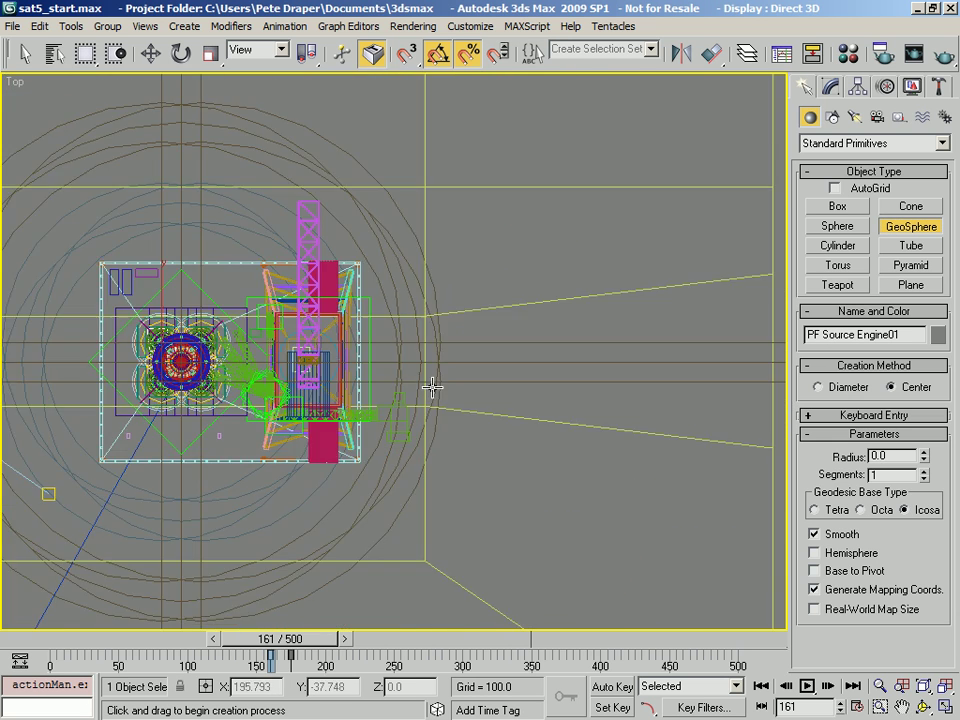
middle_drag(547, 335, 448, 339)
drag(526, 302, 529, 291)
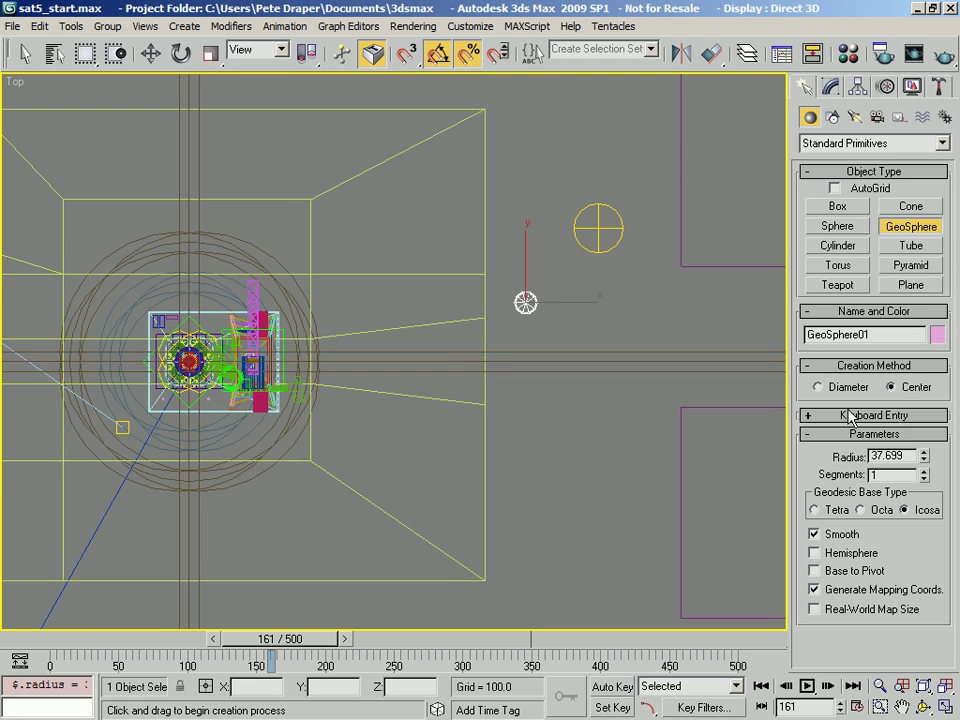
- Set the GeoSphere's radius to 12.5 and its segments to 4
click(834, 89)
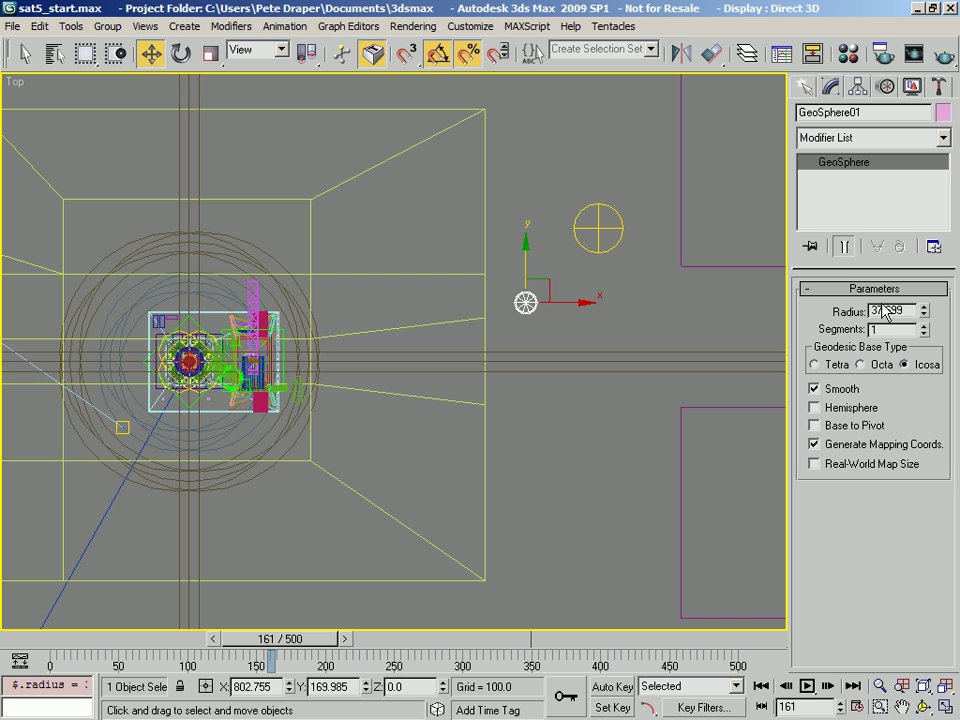
drag(902, 311, 871, 316)
text(12.5)
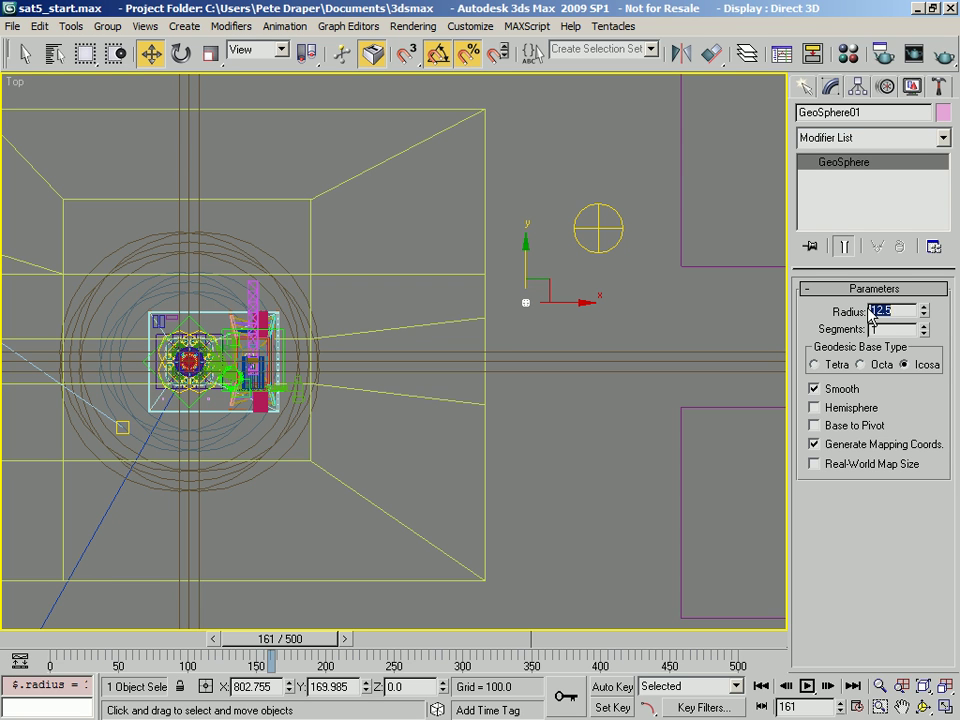
key(Tab)
click(873, 329)
click(871, 330)
text(4)
key(Return)
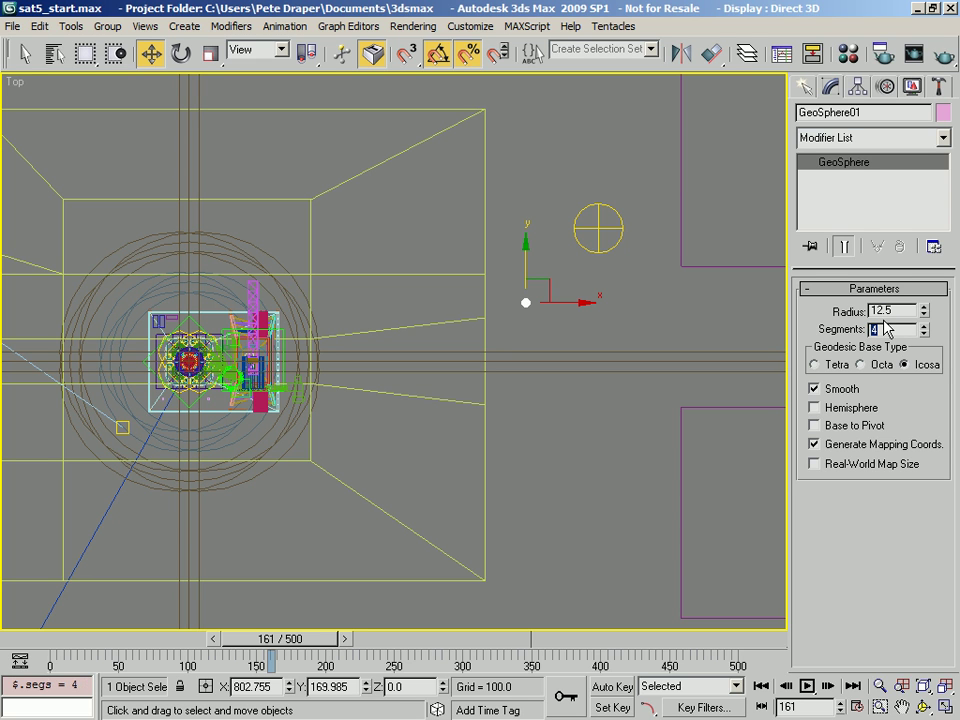
- Examine the GeoSphere's mesh density up close and its size relative to the launch platform
middle_drag(557, 388, 465, 319)
scroll(470, 285, up, 5)
middle_drag(476, 251, 439, 360)
scroll(428, 331, up, 3)
scroll(439, 360, up, 3)
middle_drag(392, 309, 381, 397)
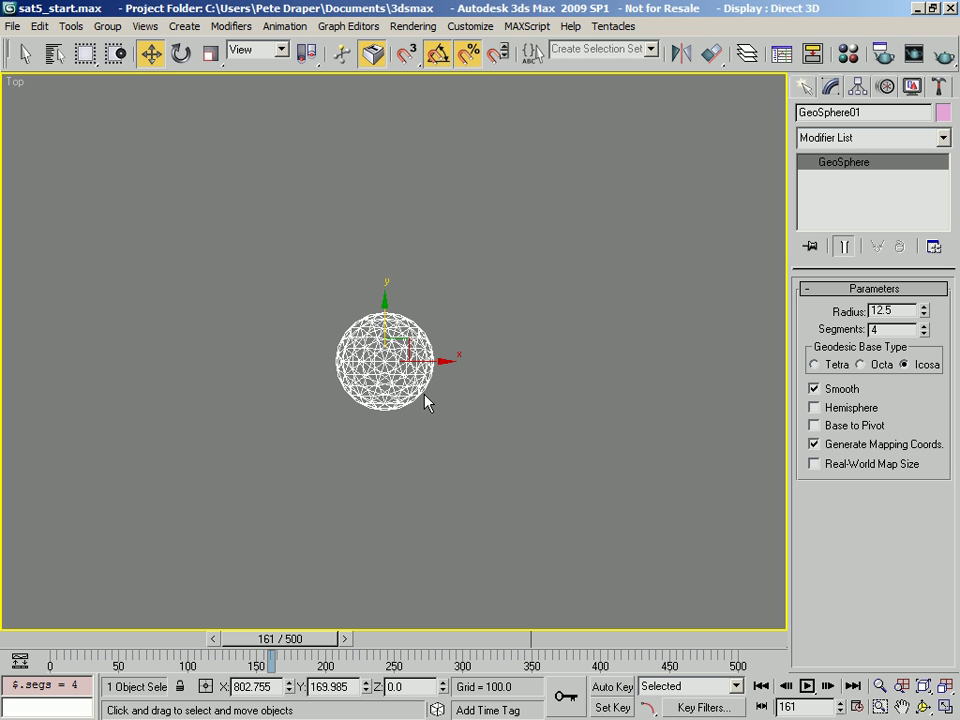
middle_drag(294, 456, 560, 430)
scroll(426, 448, down, 4)
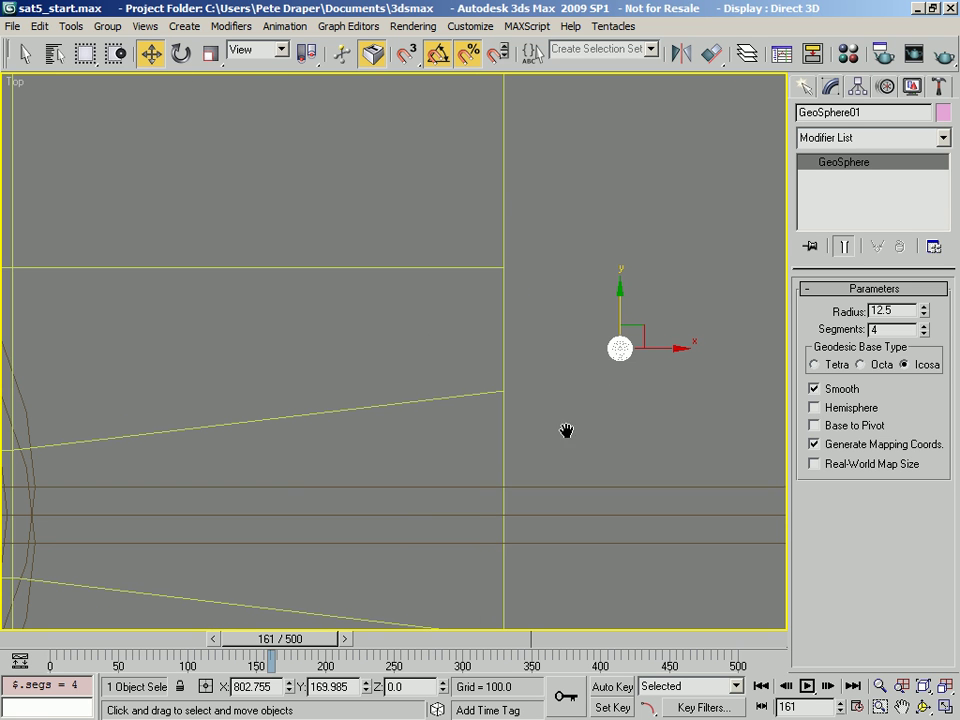
middle_drag(414, 459, 461, 396)
scroll(540, 480, down, 1)
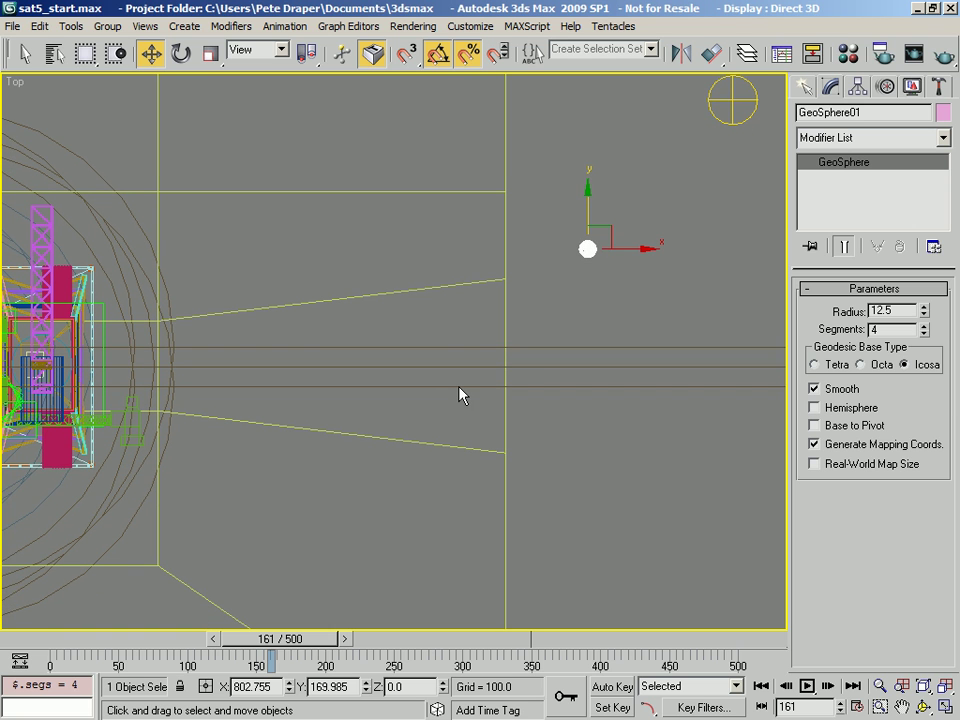
middle_drag(489, 354, 418, 454)
scroll(229, 386, up, 3)
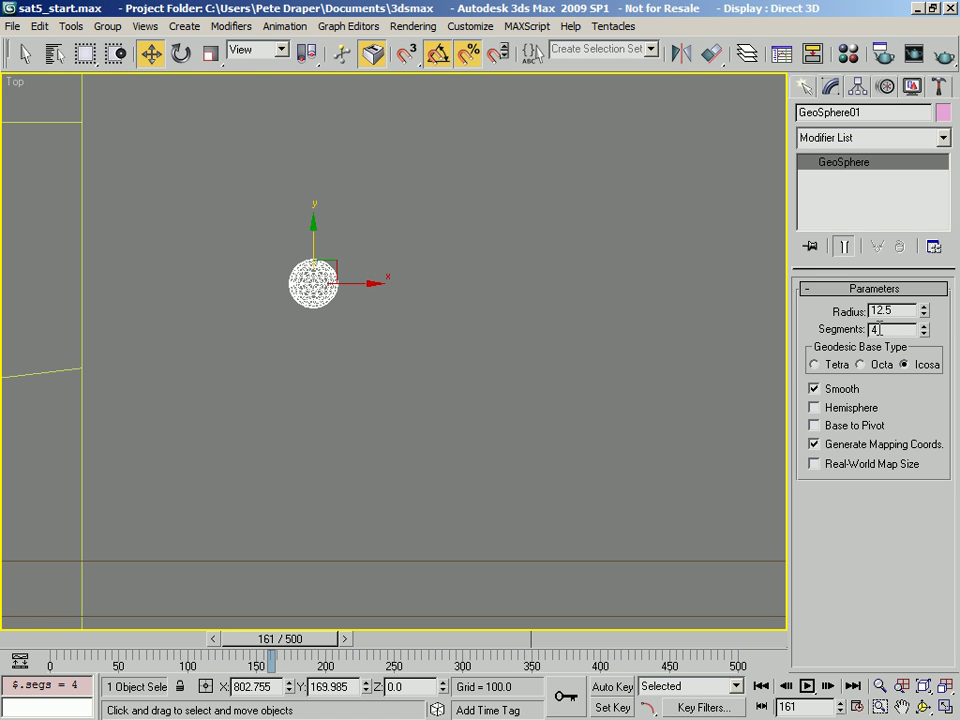
- Try 1, 2 and 3 segments on the GeoSphere and settle on 1 segment
text(1)
key(Return)
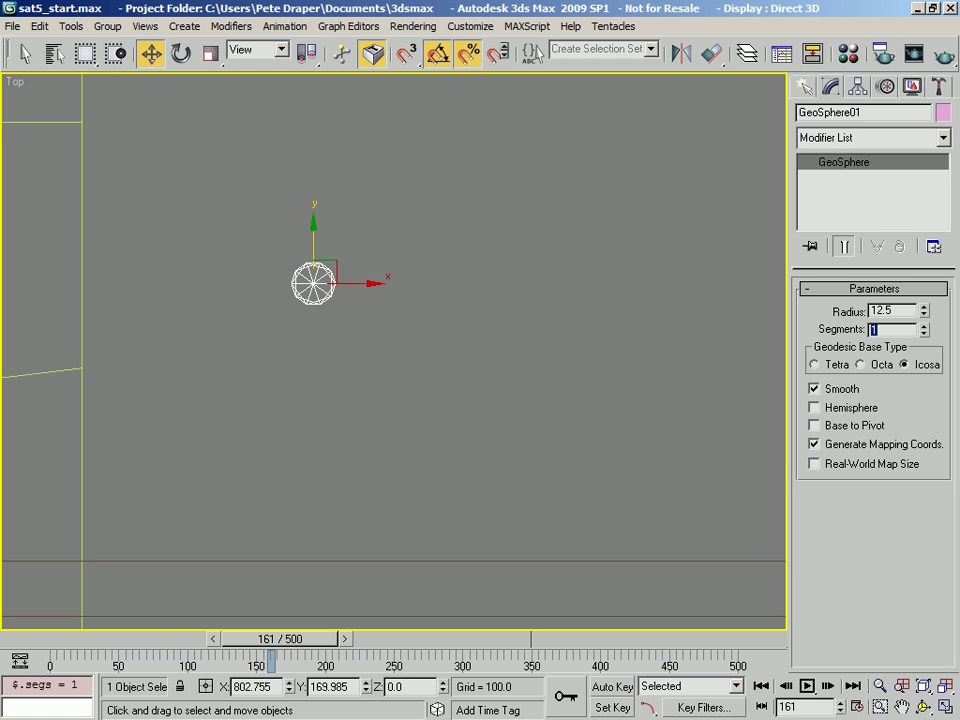
text(2)
key(Return)
text(3)
key(Return)
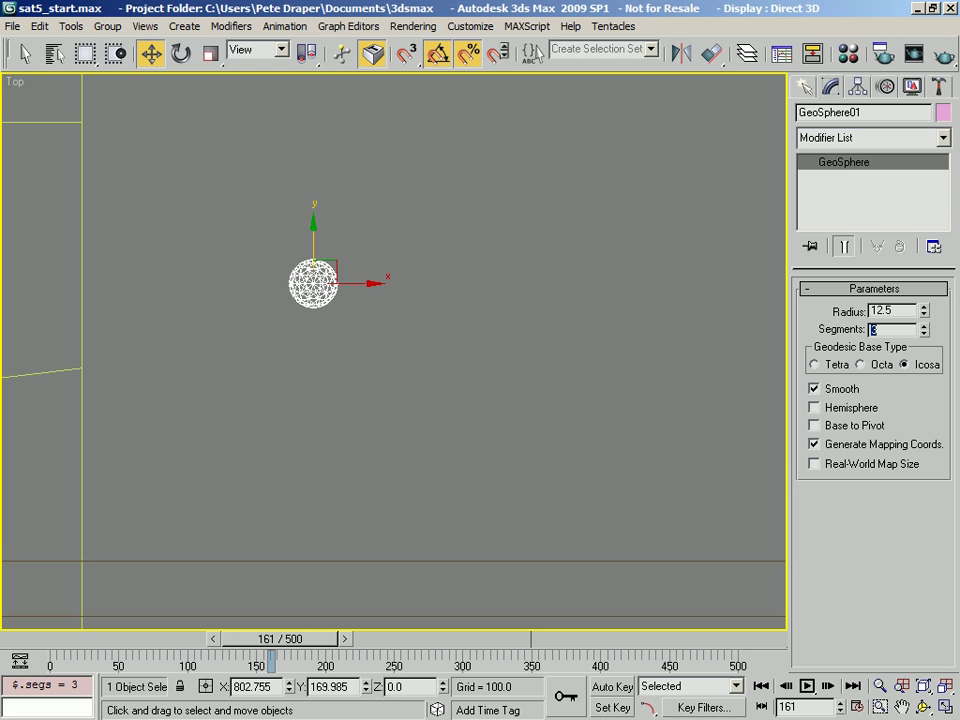
text(1)
key(Return)
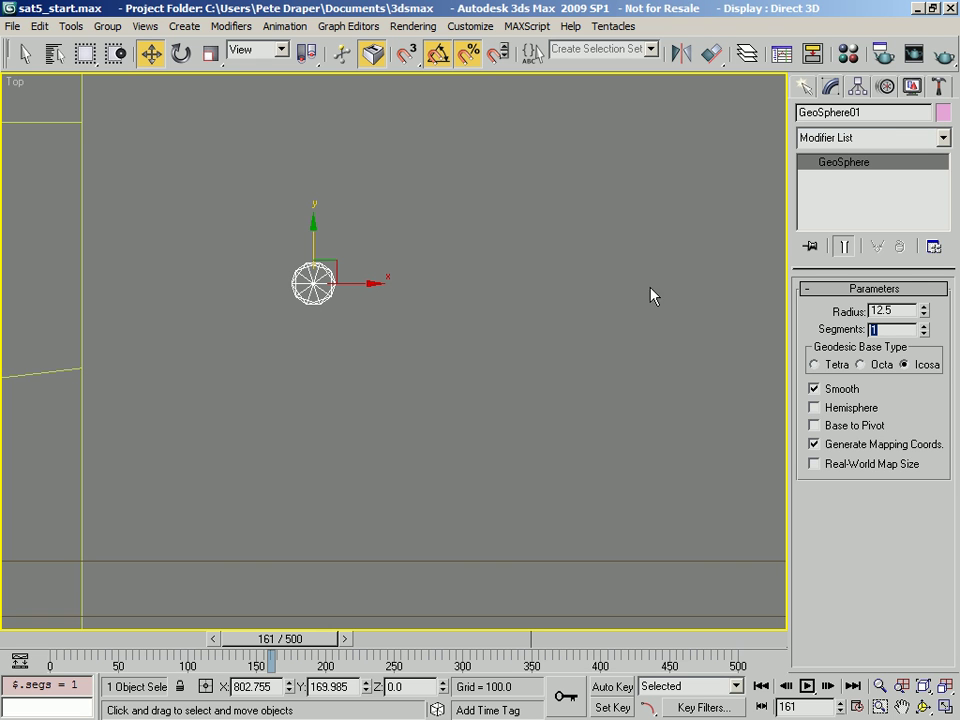
- Reopen Particle View clear of the GeoSphere and delete the sphere-shape Event 01
middle_drag(405, 367, 608, 411)
scroll(608, 411, down, 2)
middle_drag(418, 421, 620, 416)
scroll(620, 416, down, 1)
middle_drag(455, 421, 627, 357)
scroll(622, 358, down, 2)
middle_drag(500, 413, 521, 402)
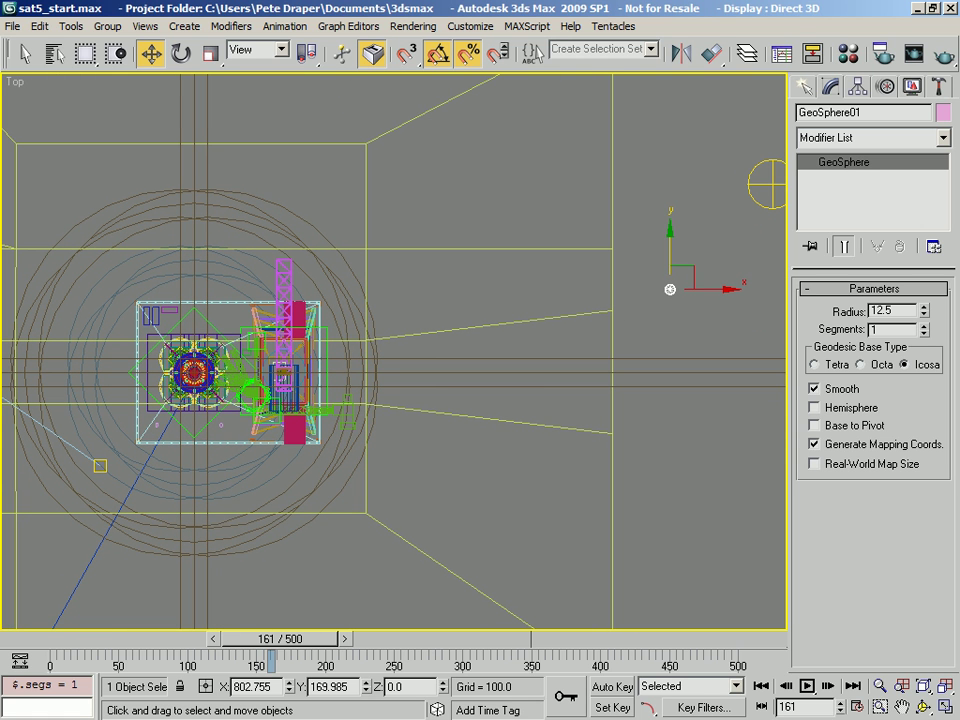
key(6)
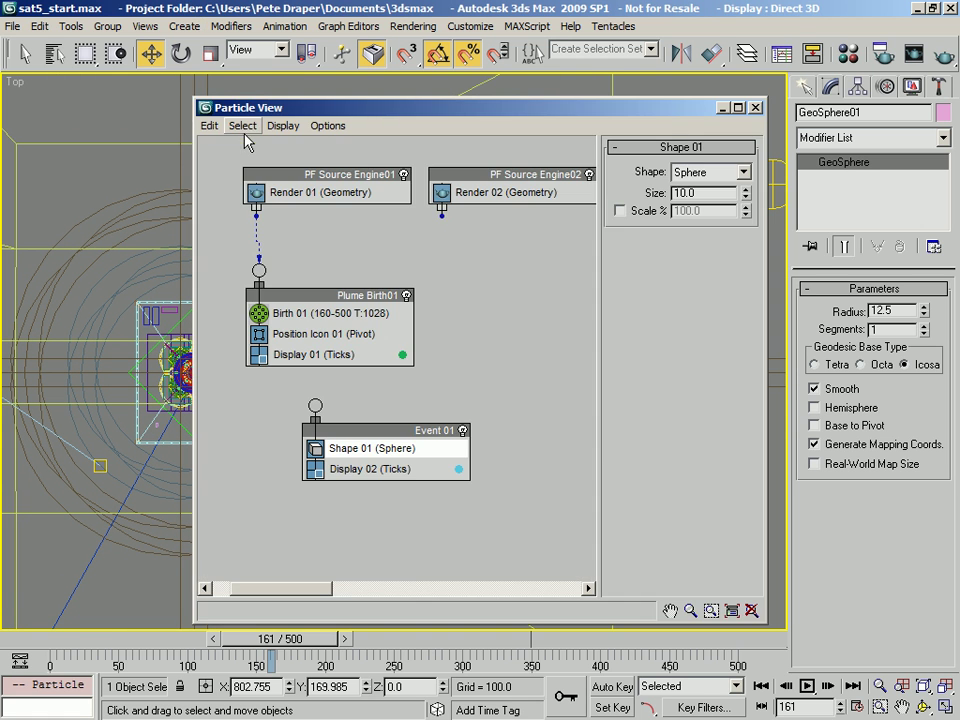
drag(300, 104, 160, 58)
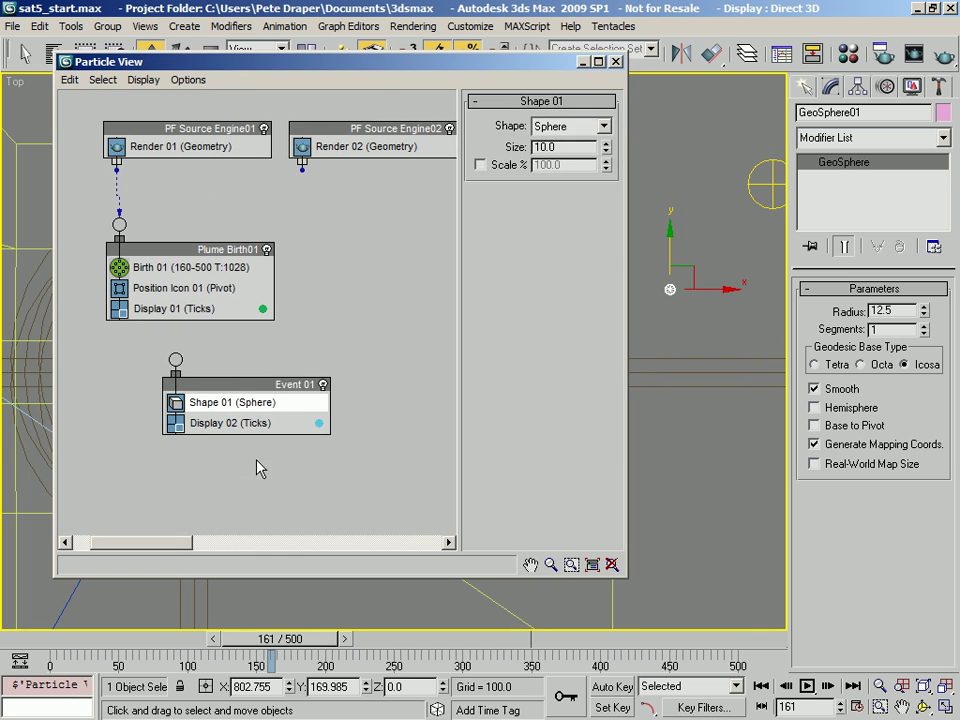
click(237, 386)
key(Delete)
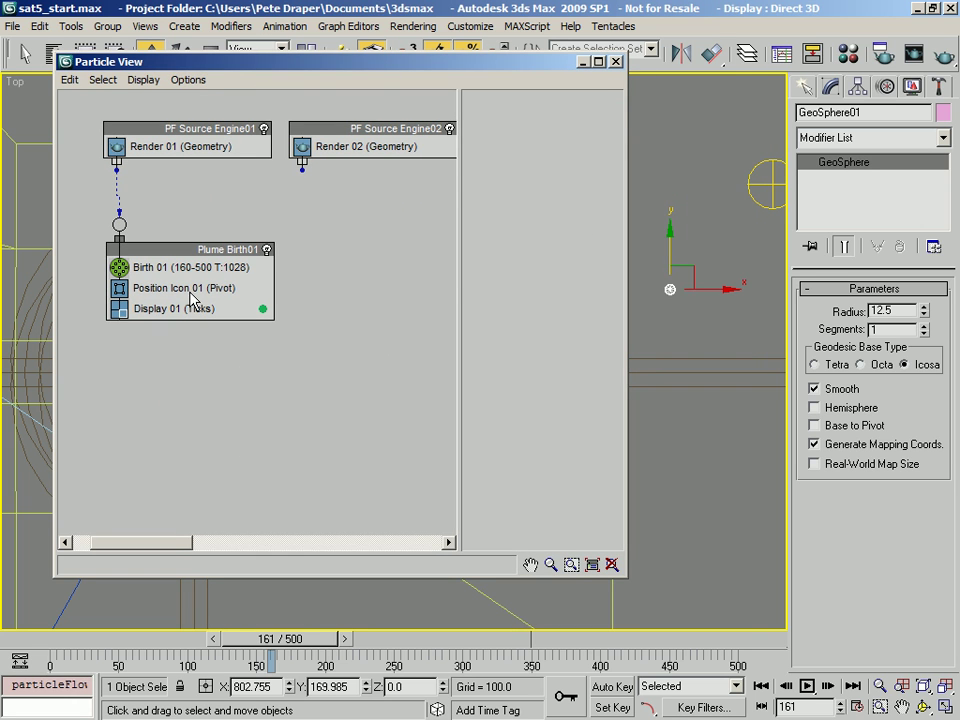
- Add a Shape Instance operator between Position Icon 01 and Display 01 in Plume Birth01, using GeoSphere01 as its particle geometry object
click(193, 289)
right_click(192, 290)
mouse_move(250, 312)
click(400, 316)
right_click(228, 298)
mouse_move(368, 326)
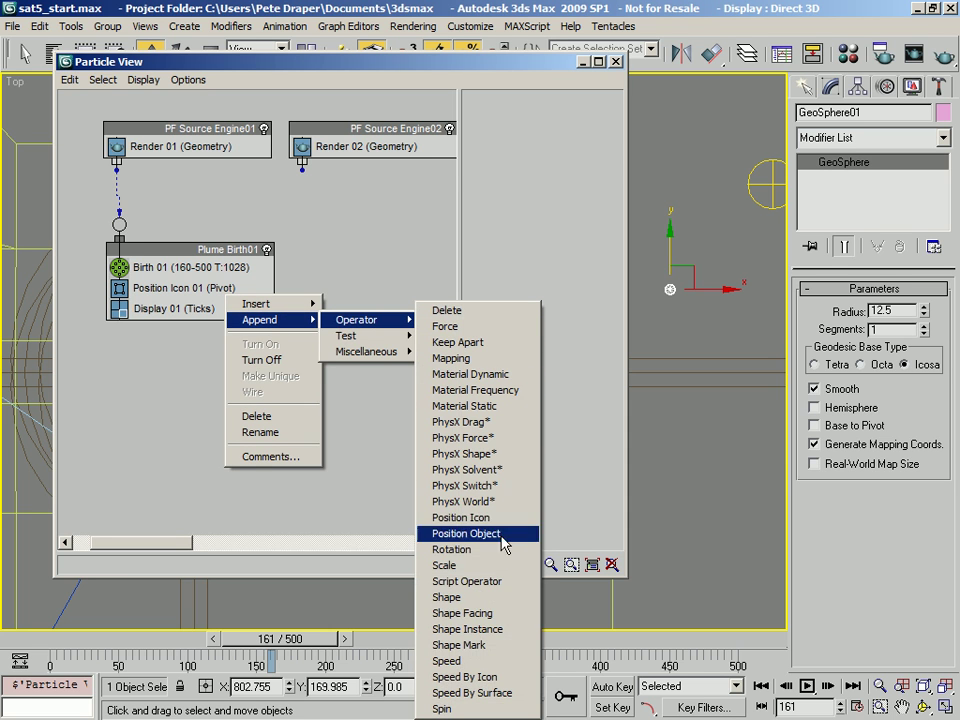
click(470, 629)
mouse_move(180, 326)
mouse_down()
mouse_move(172, 308)
mouse_move(190, 315)
mouse_up()
click(530, 136)
click(667, 291)
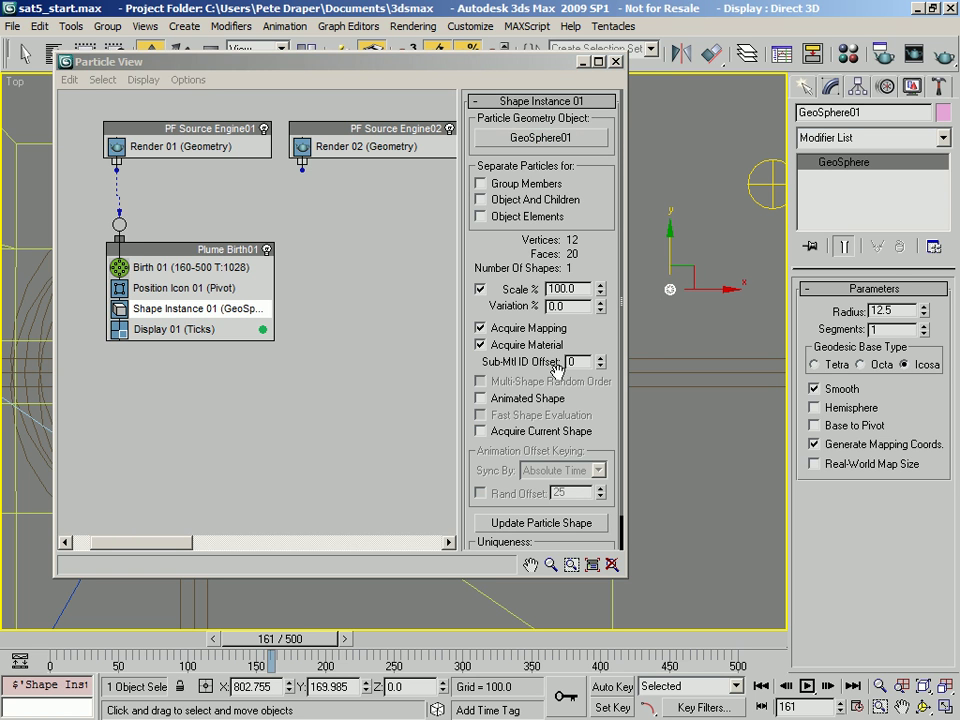
- Add a Speed operator to Plume Birth01 between Shape Instance 01 and Display 01
drag(442, 62, 450, 90)
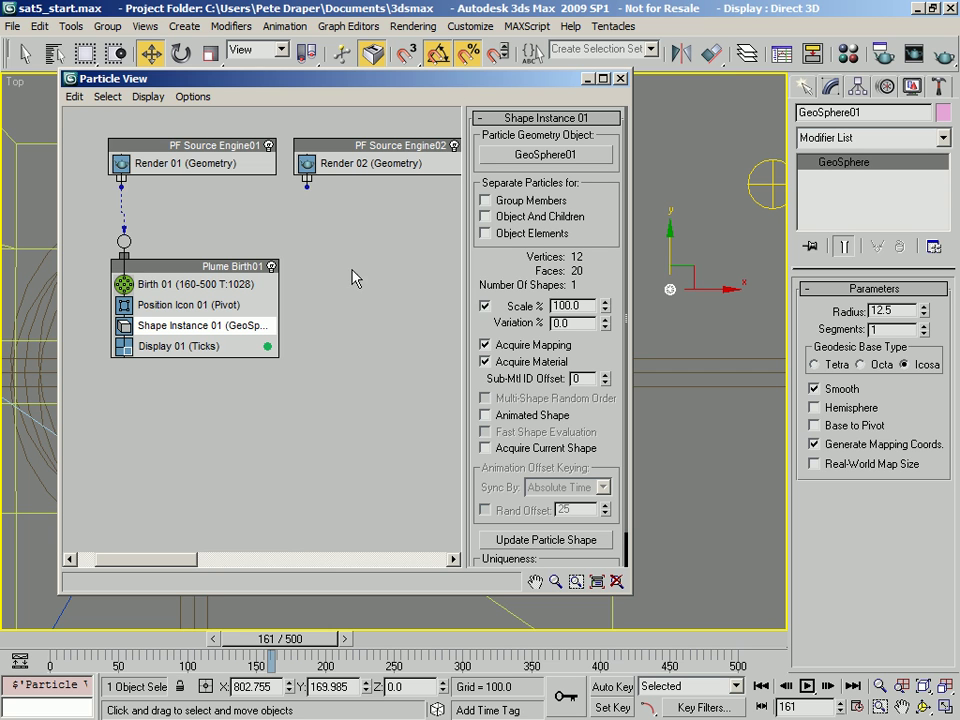
right_click(189, 328)
mouse_move(240, 353)
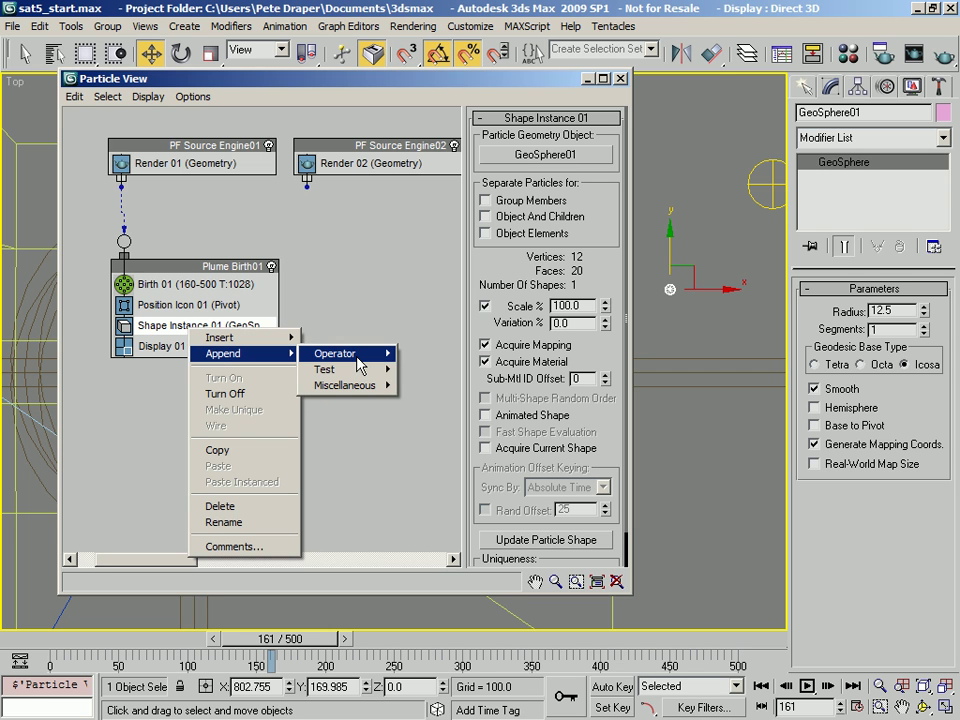
mouse_move(357, 355)
click(420, 660)
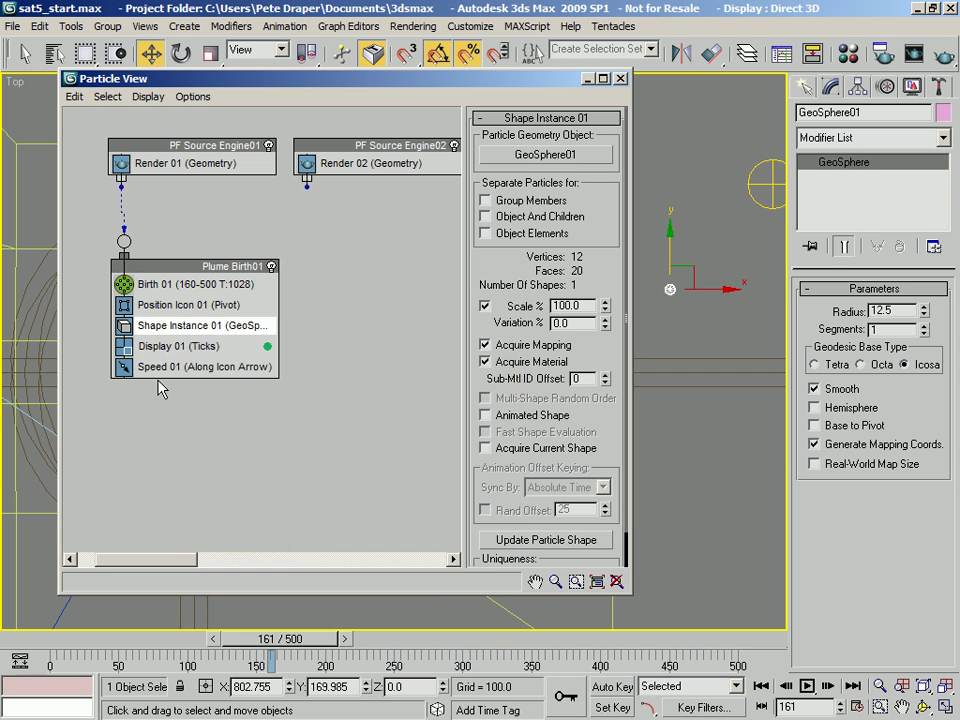
mouse_move(148, 368)
mouse_down()
mouse_move(146, 338)
mouse_move(150, 346)
mouse_up()
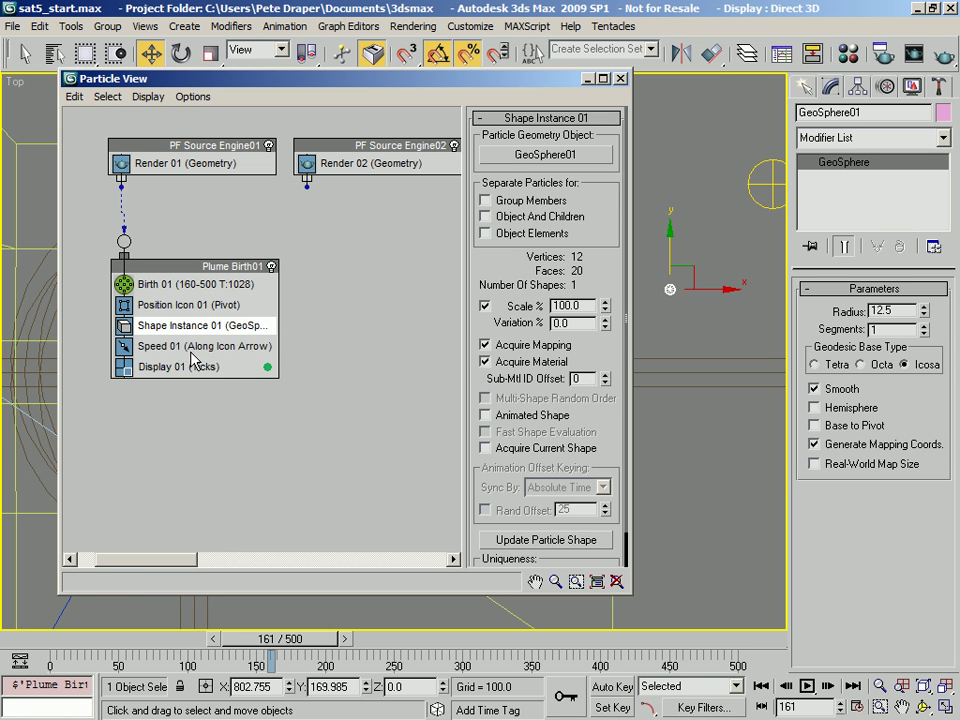
- Set the Speed 01 operator in Plume Birth01 to a speed of 3000 and a divergence of 3
click(192, 349)
drag(319, 90, 703, 130)
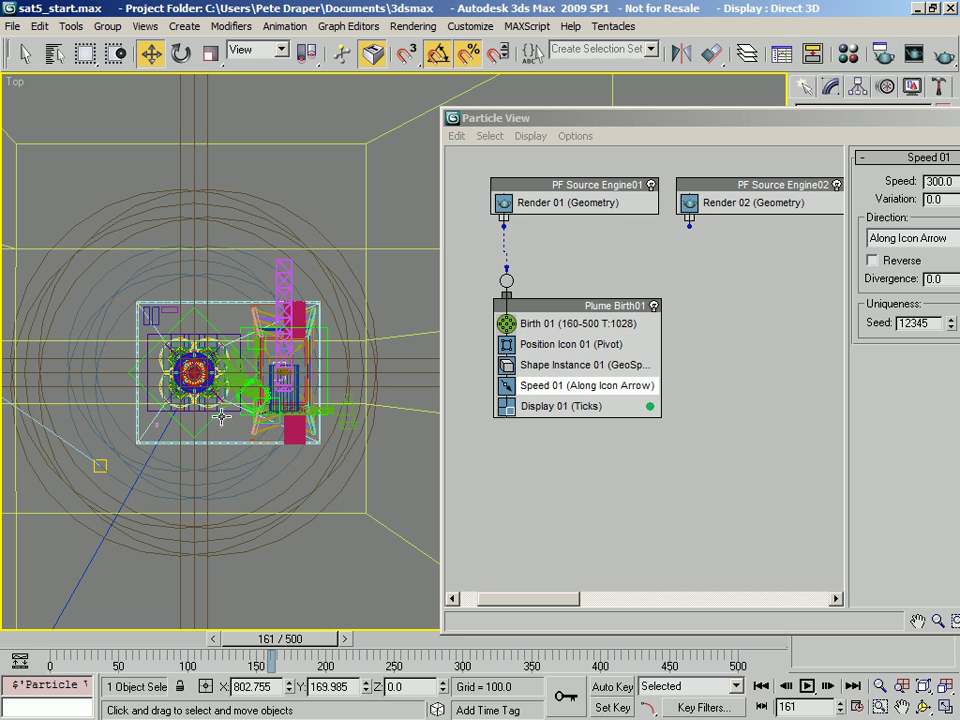
drag(566, 122, 290, 91)
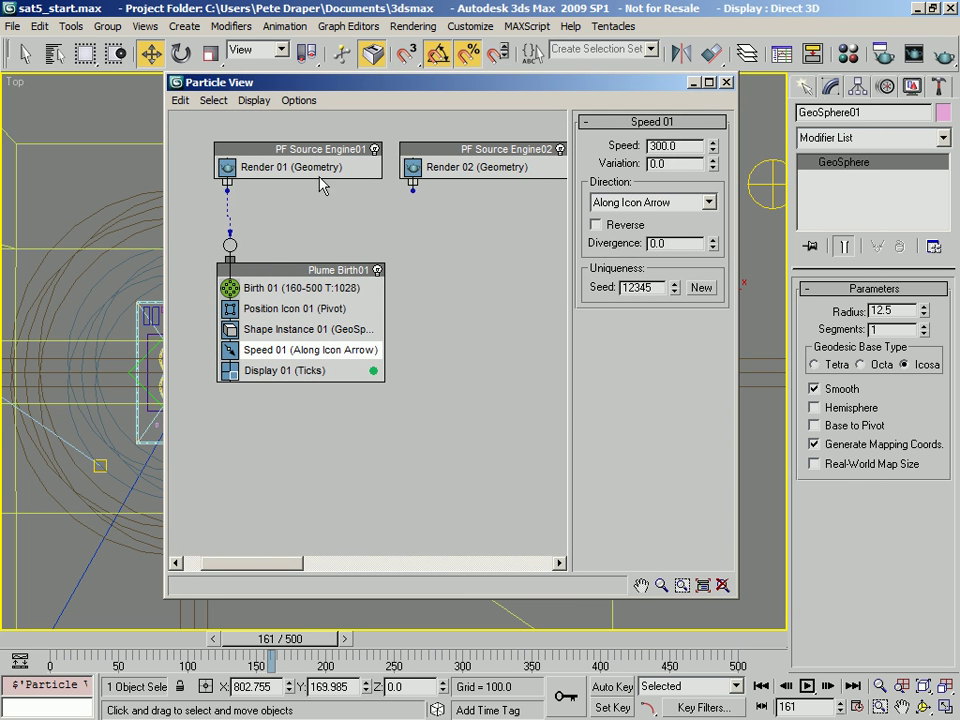
double_click(684, 146)
text(3000)
key(Return)
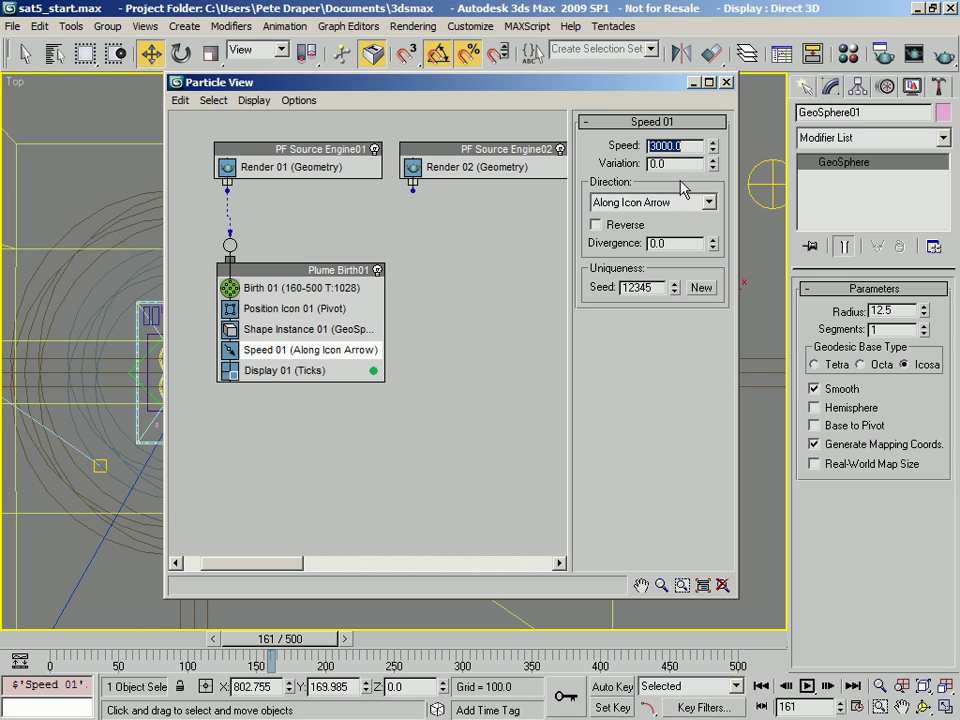
double_click(675, 244)
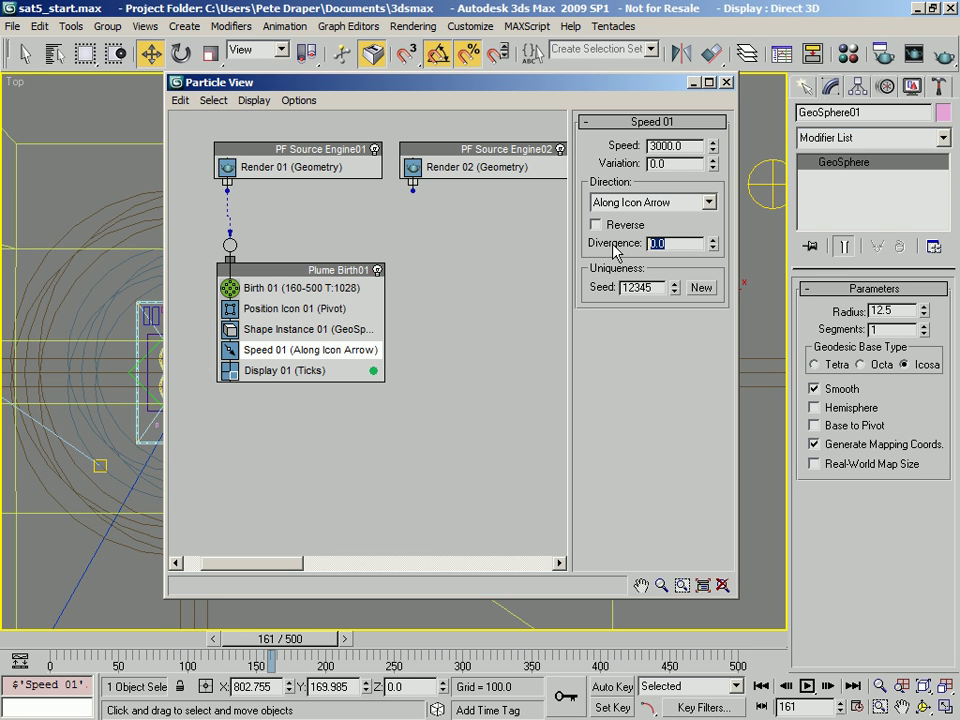
text(3)
- Clear Particle View from the viewport and scrub the launch animation through Camera01 to examine the particles below the rocket
middle_drag(482, 332, 470, 312)
drag(372, 77, 957, 70)
key(c)
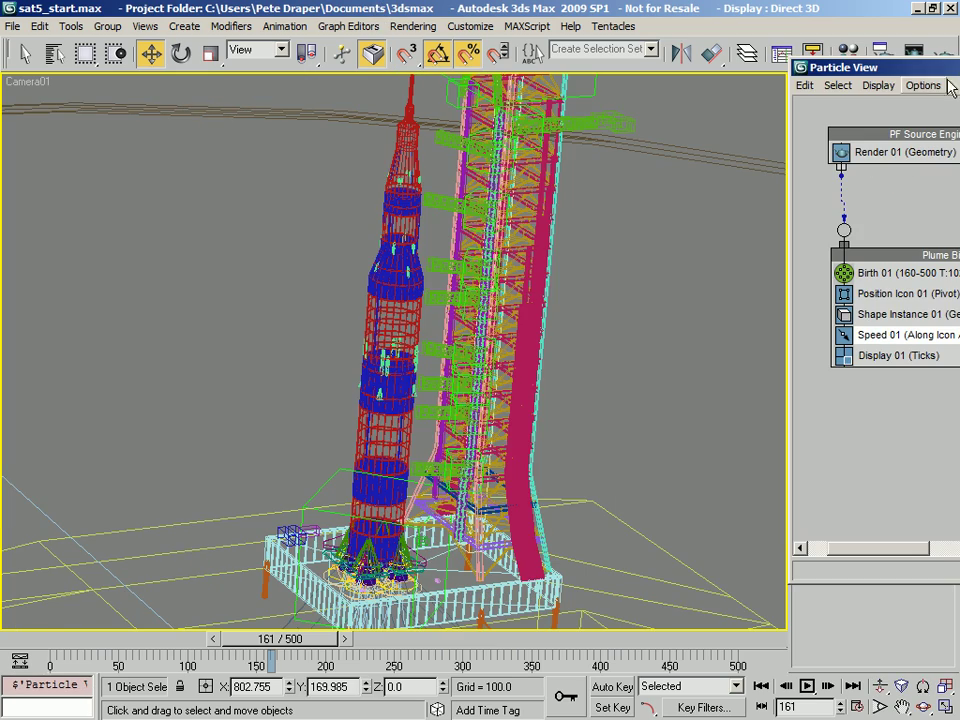
drag(284, 640, 550, 662)
key(w)
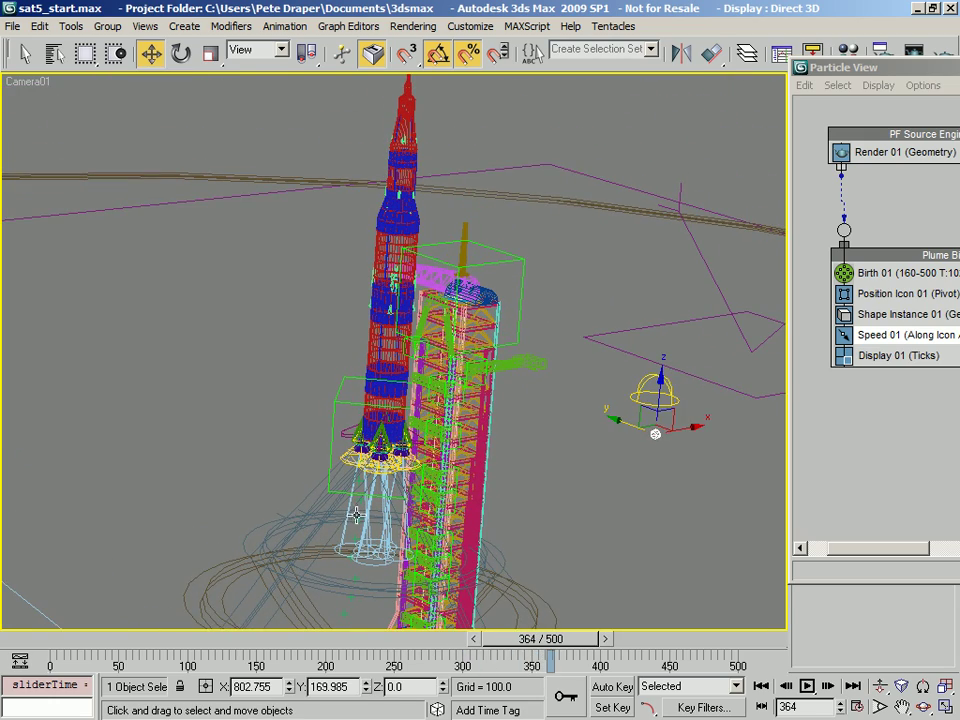
- Select the PF Source Engine01 particles and scrub the launch animation repeatedly to examine their downward emission
click(372, 579)
drag(325, 650, 643, 641)
click(203, 661)
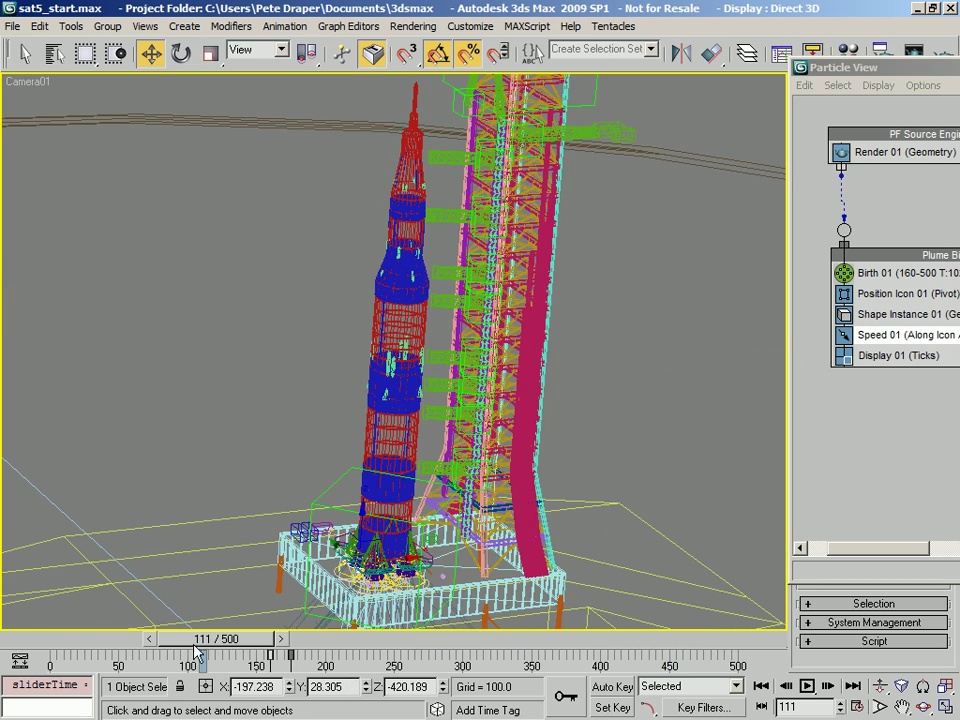
drag(224, 643, 542, 643)
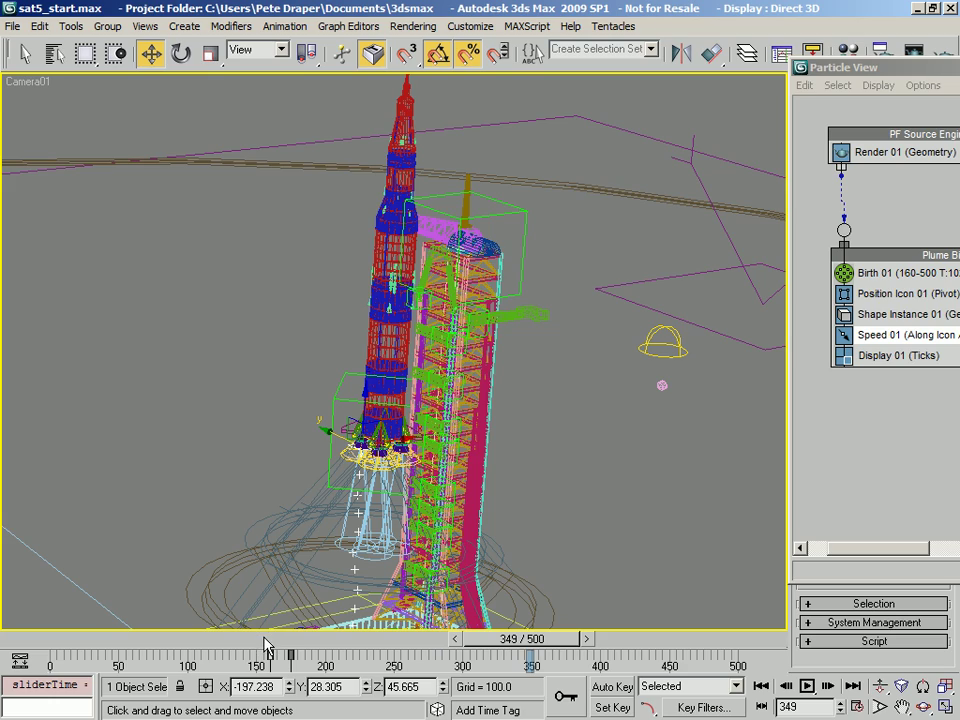
drag(264, 640, 612, 647)
right_click(612, 647)
key(w)
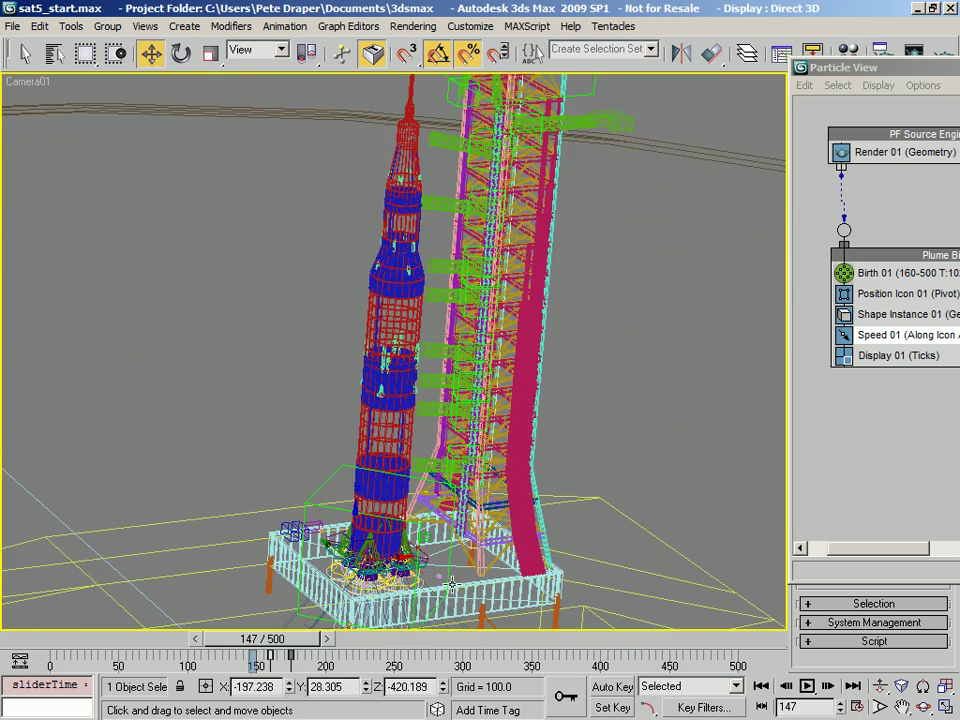
- Select GeoSphere01 from the scene list and hide it
drag(929, 73, 147, 99)
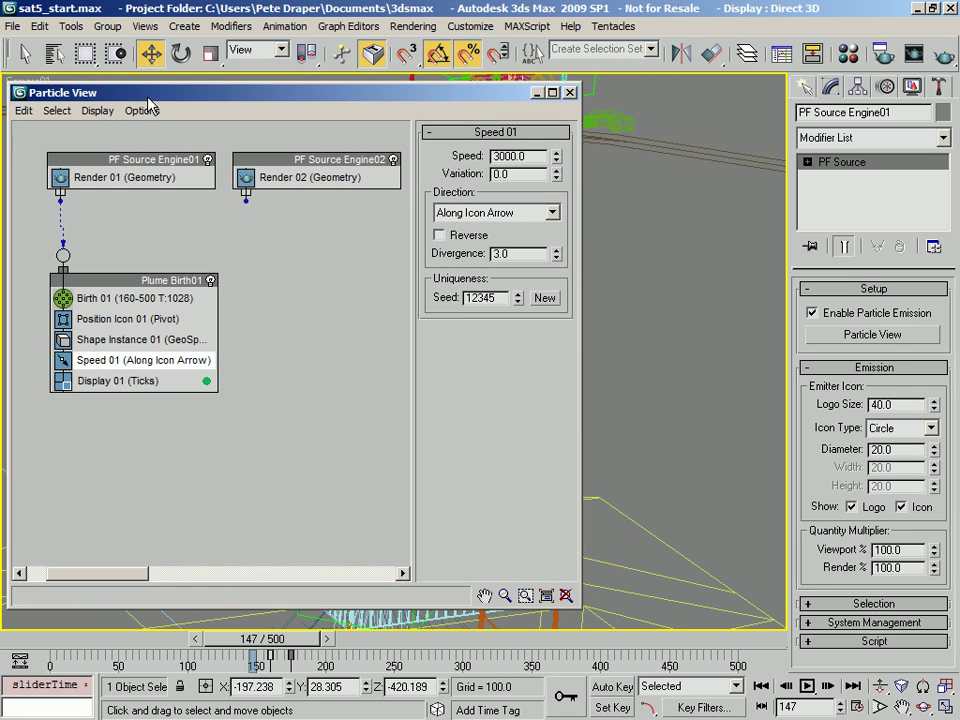
click(55, 55)
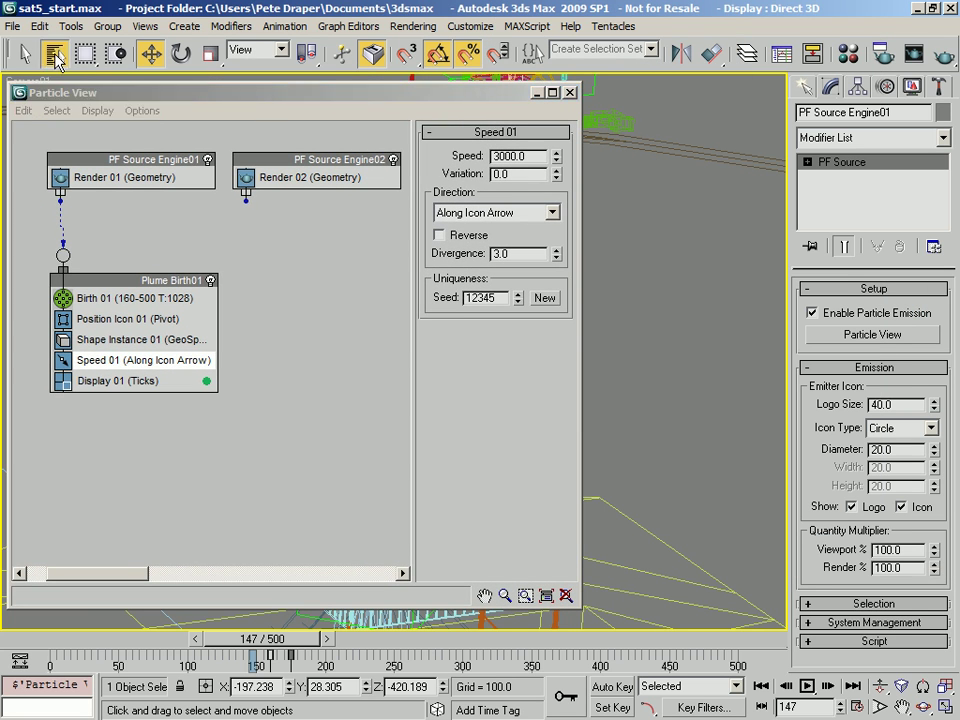
click(150, 611)
scroll(150, 611, down, 12)
scroll(150, 597, down, 20)
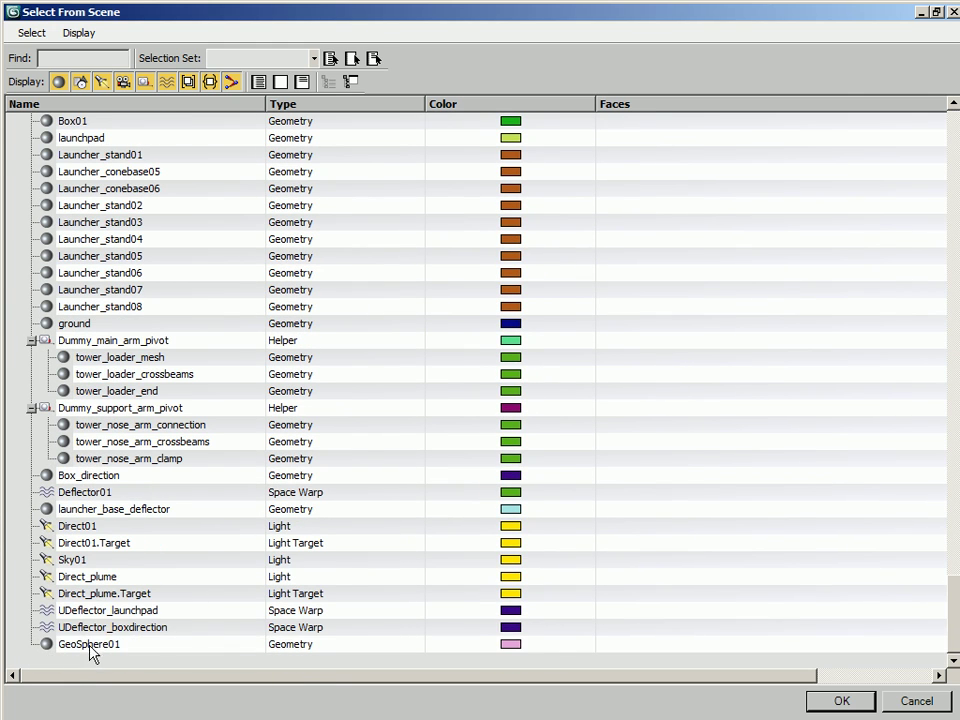
click(88, 644)
click(842, 700)
right_click(565, 410)
click(640, 375)
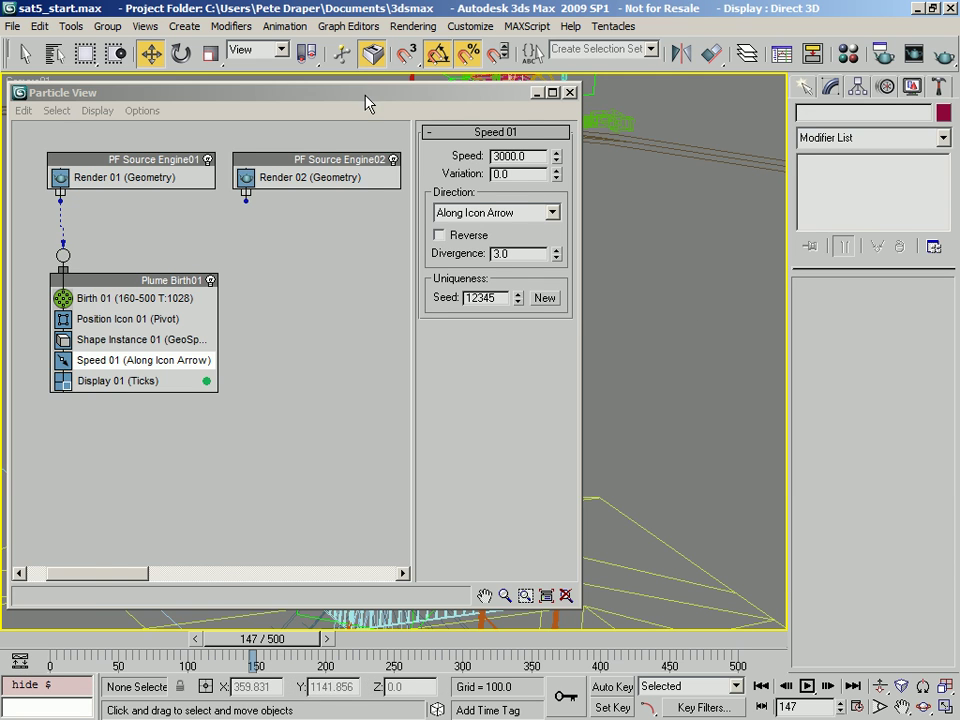
- Add a Rotation operator to Plume Birth01 between Speed 01 and Display 01
drag(366, 97, 440, 96)
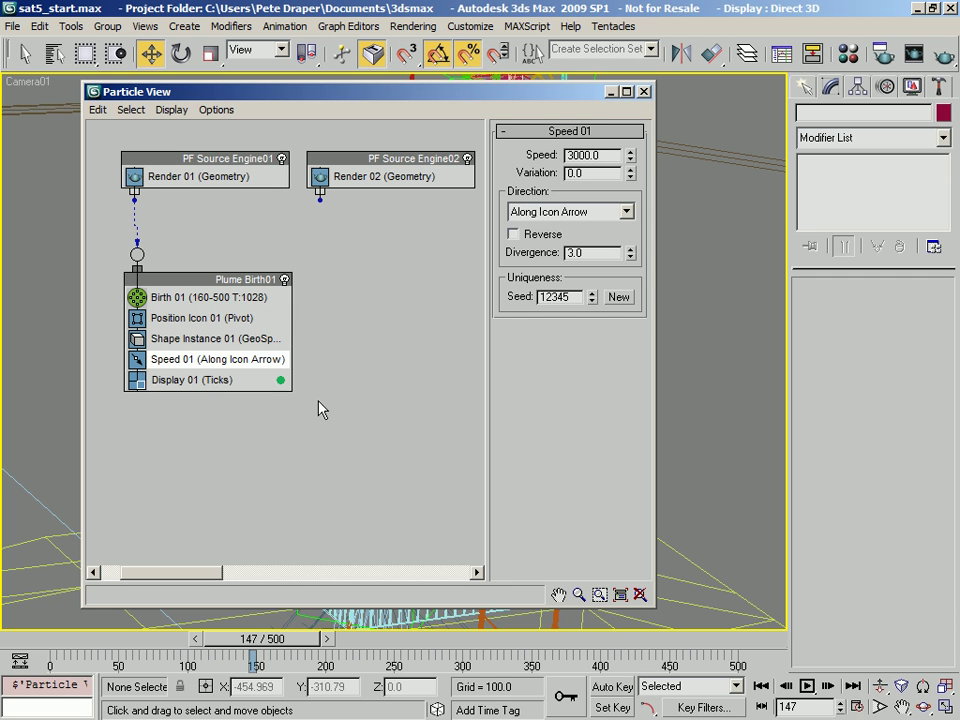
right_click(208, 362)
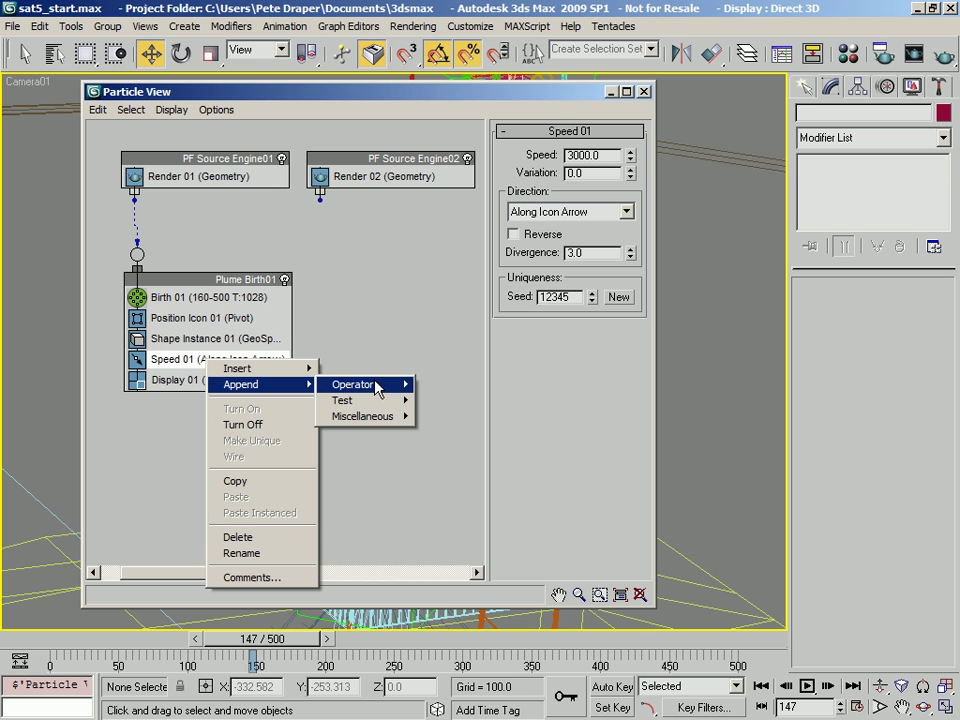
mouse_move(383, 392)
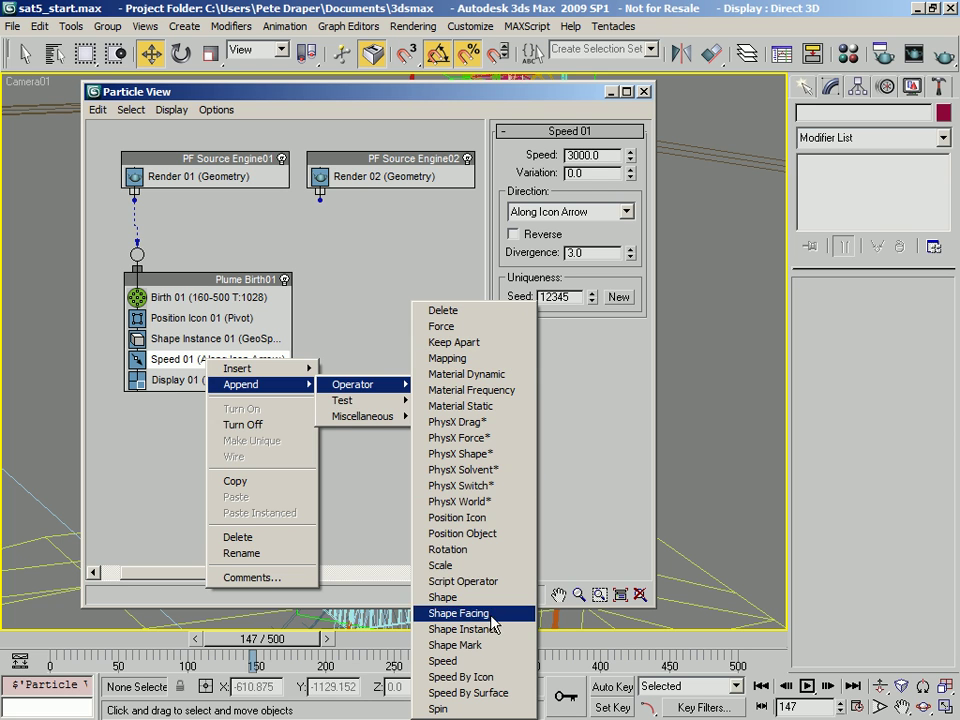
click(470, 549)
drag(157, 400, 189, 378)
click(189, 382)
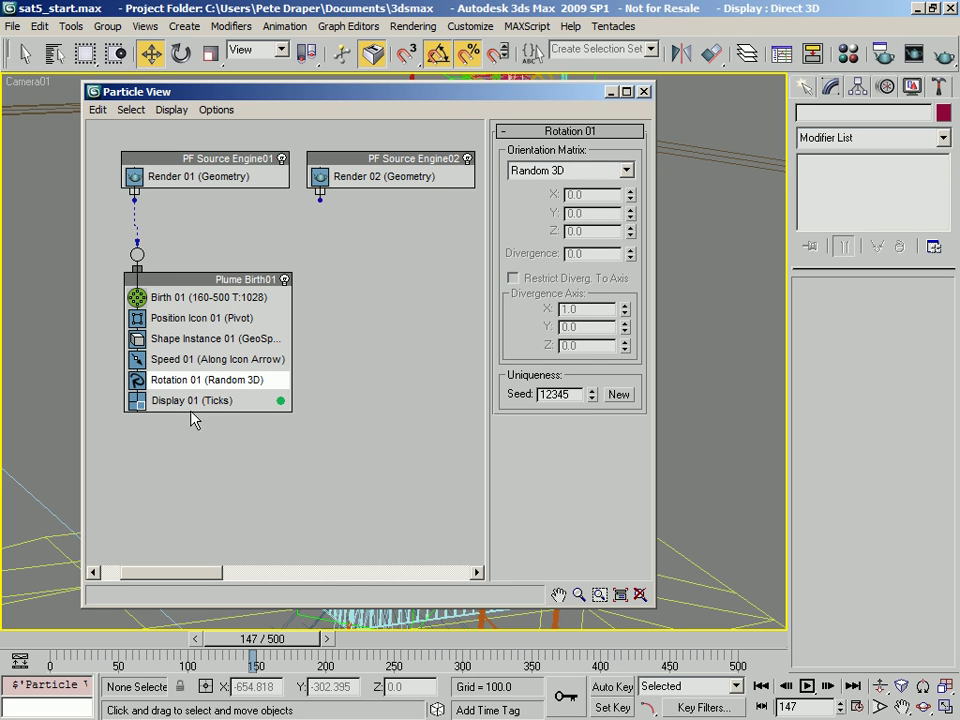
- Add a Spin operator to Plume Birth01 between Rotation 01 and Display 01
right_click(200, 381)
mouse_move(227, 410)
mouse_move(328, 407)
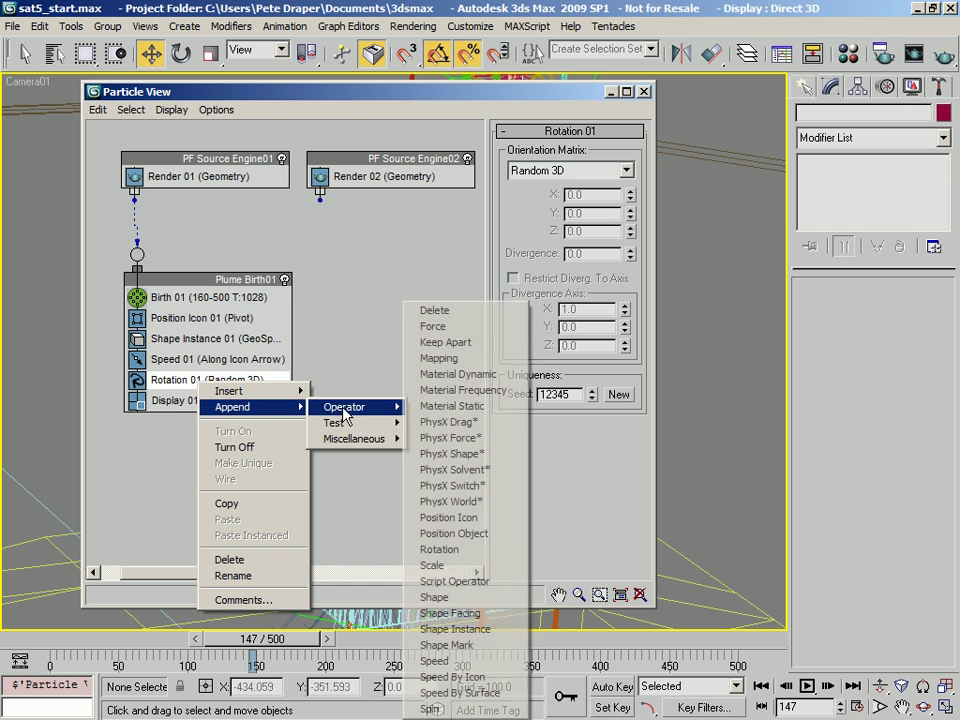
click(483, 713)
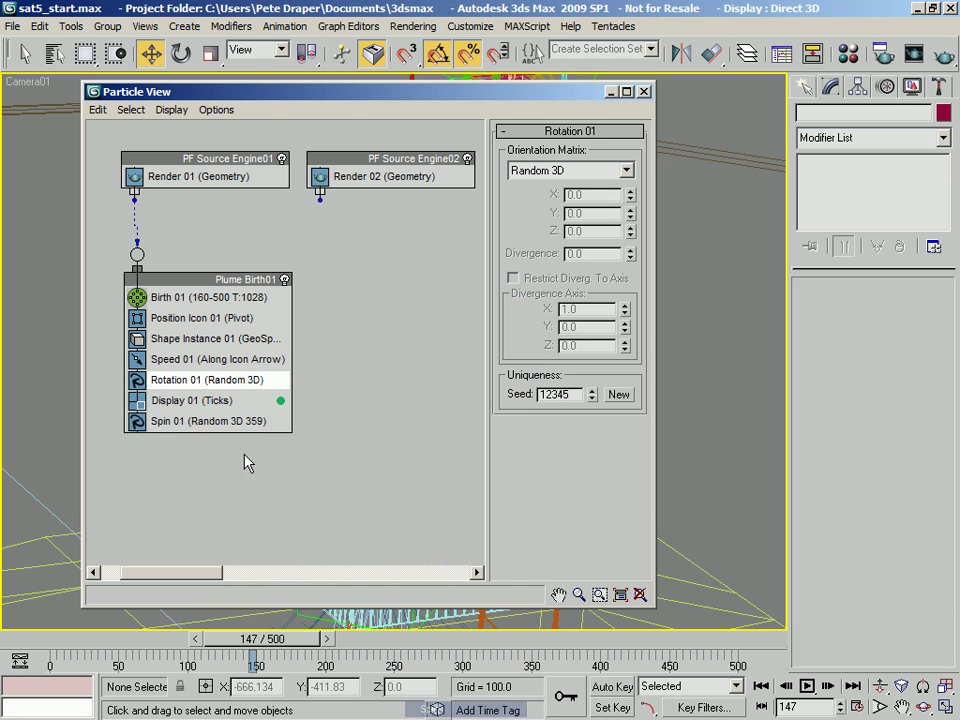
mouse_move(193, 431)
mouse_down()
mouse_move(198, 397)
mouse_move(203, 410)
mouse_up()
click(200, 401)
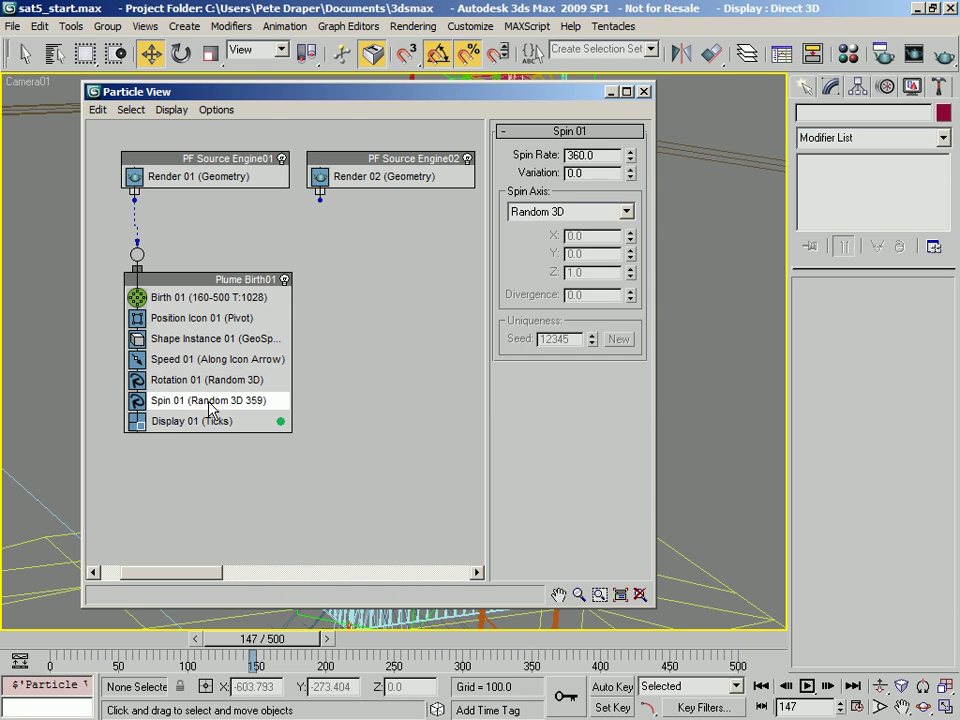
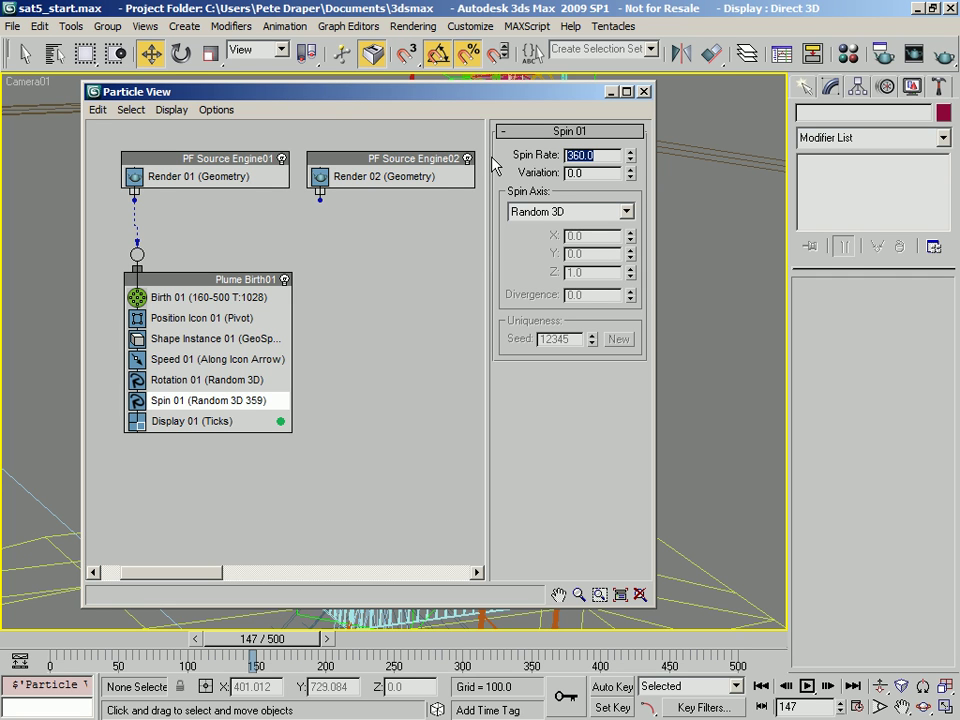
- Set the Spin 01 operator's spin rate to 100 and its variation to 25
text(1)
key(Tab)
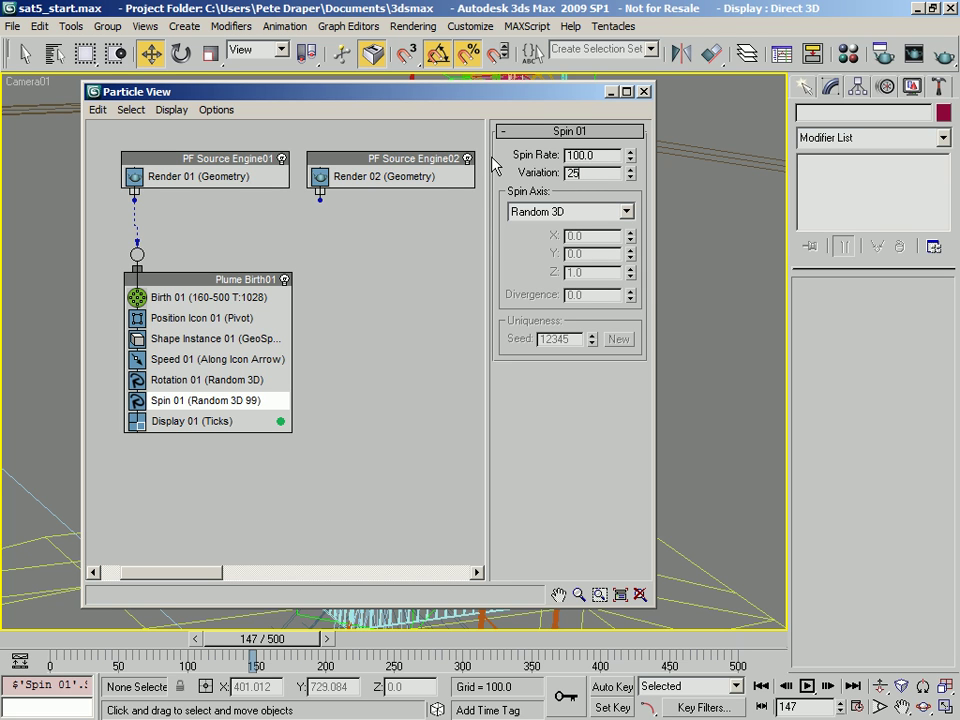
key(Return)
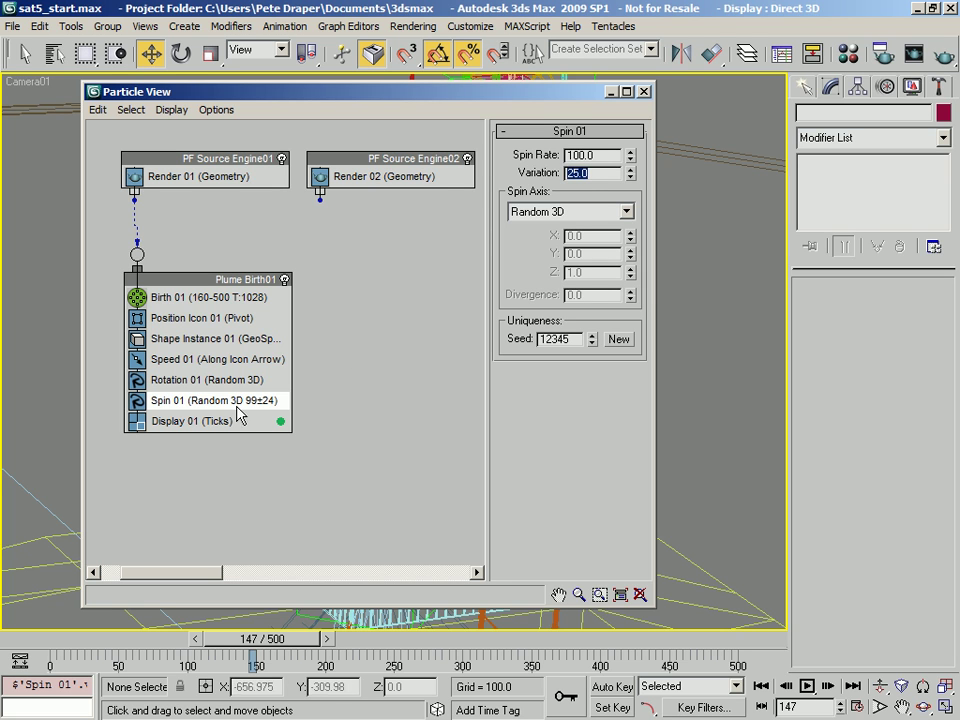
- Add a Send Out test to Plume Birth01 between Spin 01 and Display 01
click(243, 280)
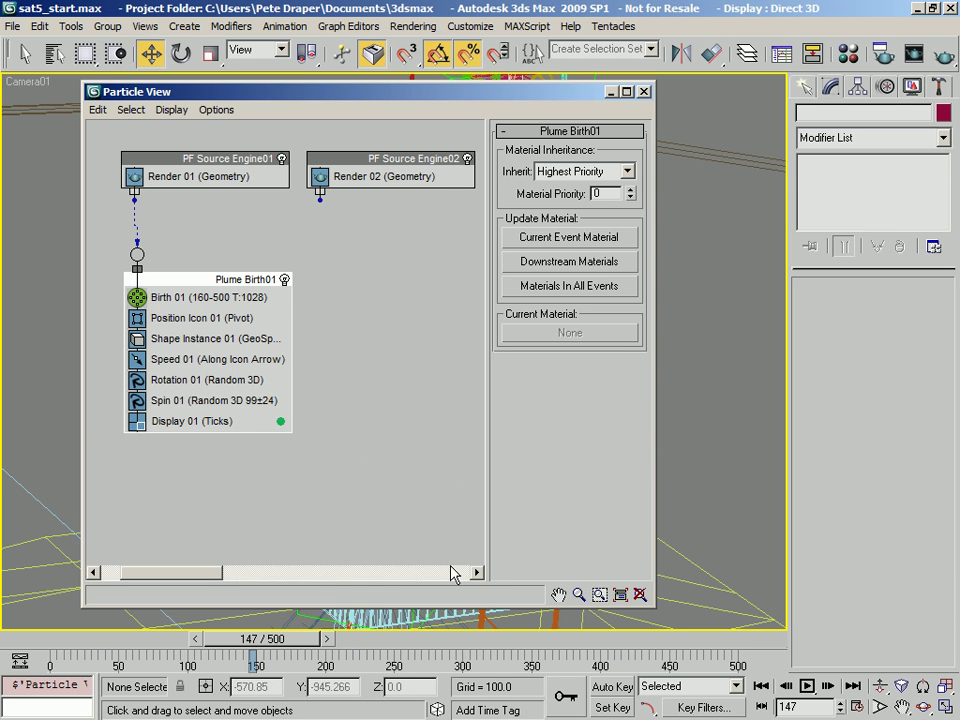
mouse_move(332, 302)
middle_down()
mouse_move(240, 310)
mouse_move(227, 345)
mouse_move(178, 352)
middle_up()
mouse_move(295, 372)
middle_down()
mouse_move(235, 396)
mouse_move(369, 409)
mouse_move(424, 454)
middle_up()
right_click(279, 404)
mouse_move(320, 421)
mouse_move(425, 437)
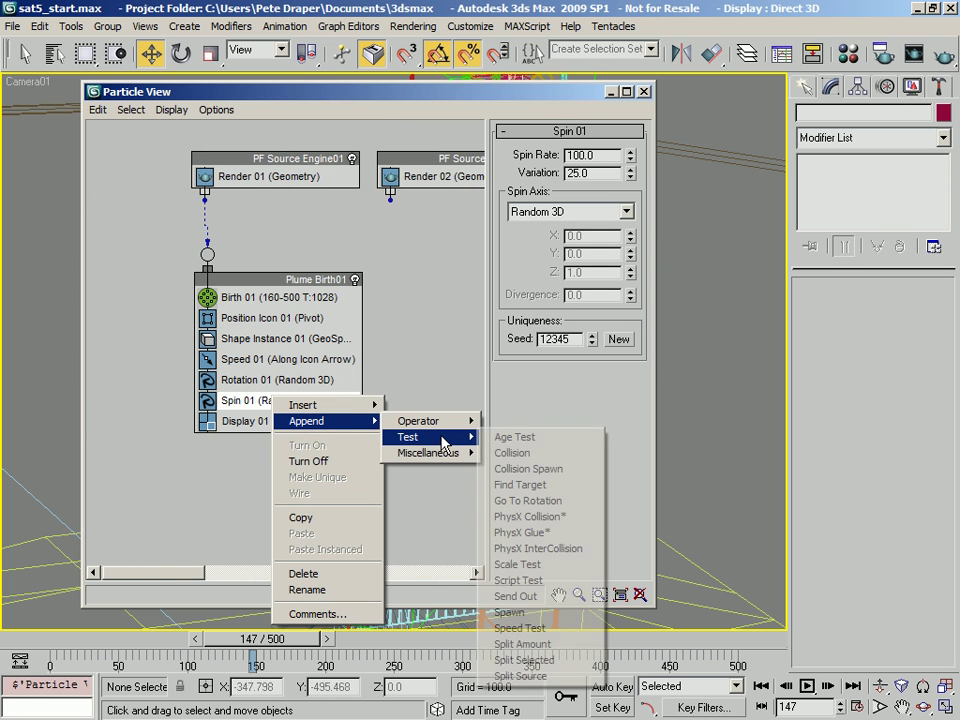
click(515, 596)
drag(266, 442, 266, 424)
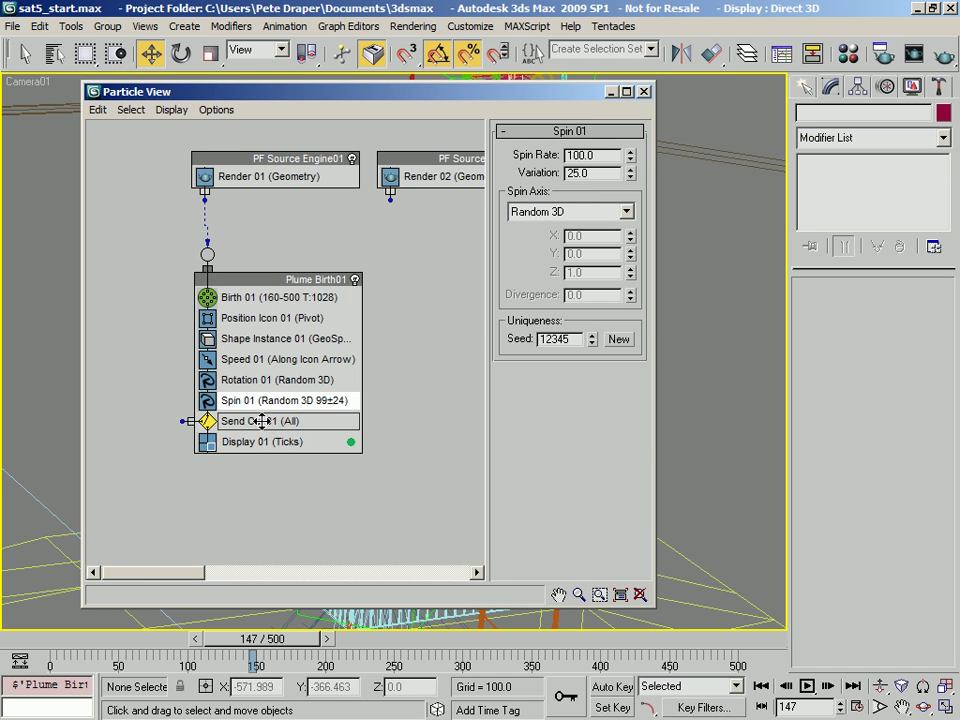
click(209, 421)
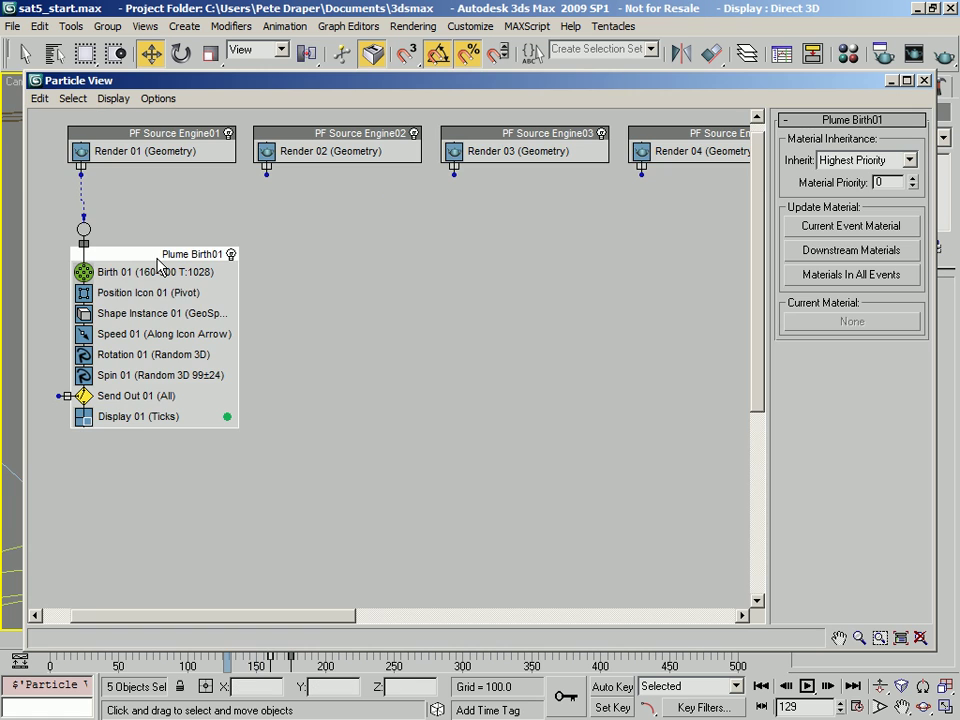
- Clone the Plume Birth01 event four times as instances, placing Plume Birth02 to Plume Birth05 beneath the remaining PF Source Engine events
mouse_move(614, 272)
middle_down()
mouse_move(210, 332)
mouse_move(493, 349)
mouse_move(372, 307)
mouse_move(381, 307)
middle_up()
mouse_move(173, 274)
shift+mouse_down()
mouse_move(379, 300)
mouse_move(376, 290)
shift+mouse_up()
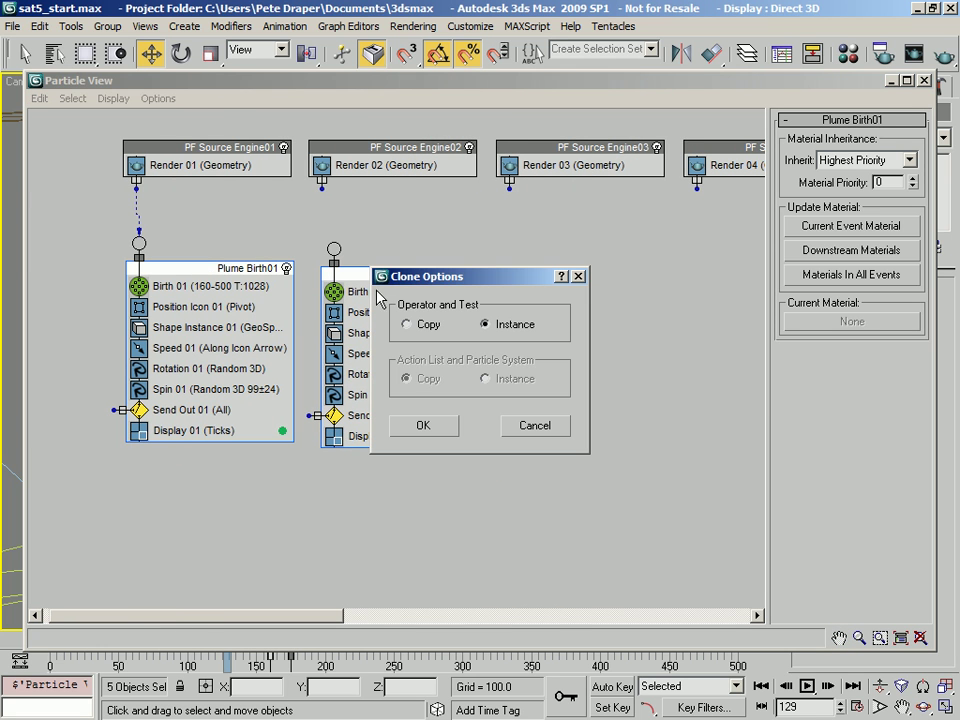
click(428, 428)
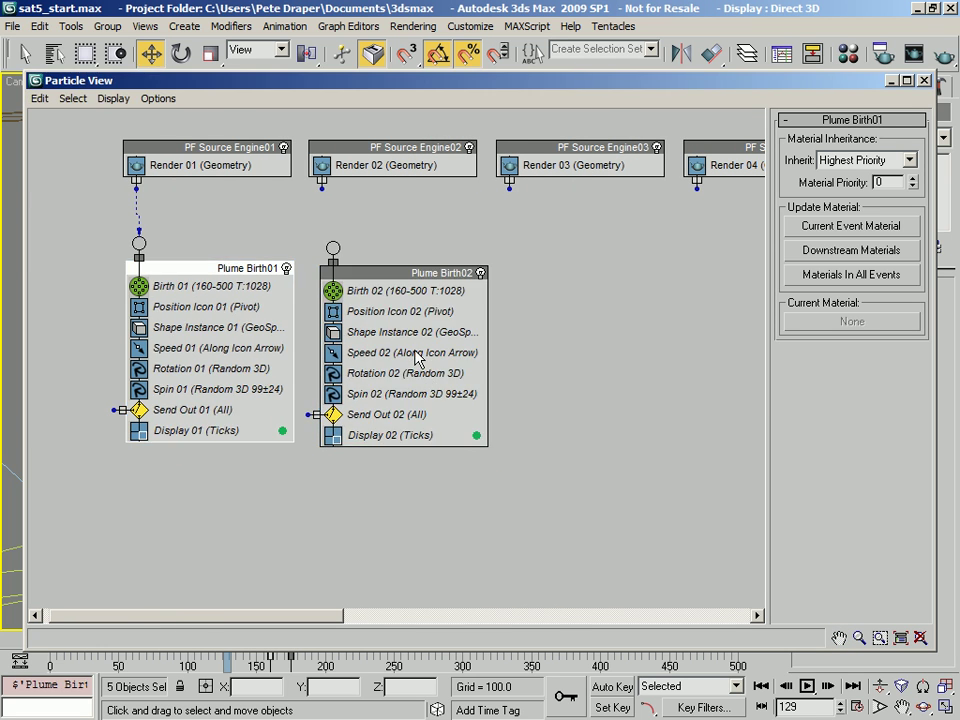
mouse_move(369, 274)
mouse_down()
mouse_move(521, 286)
mouse_move(566, 274)
mouse_up()
click(440, 425)
middle_drag(564, 366, 269, 370)
mouse_move(272, 269)
shift+mouse_down()
mouse_move(318, 289)
mouse_move(428, 266)
shift+mouse_up()
click(424, 425)
mouse_move(490, 287)
shift+mouse_down()
mouse_move(672, 301)
mouse_move(676, 288)
shift+mouse_up()
click(424, 425)
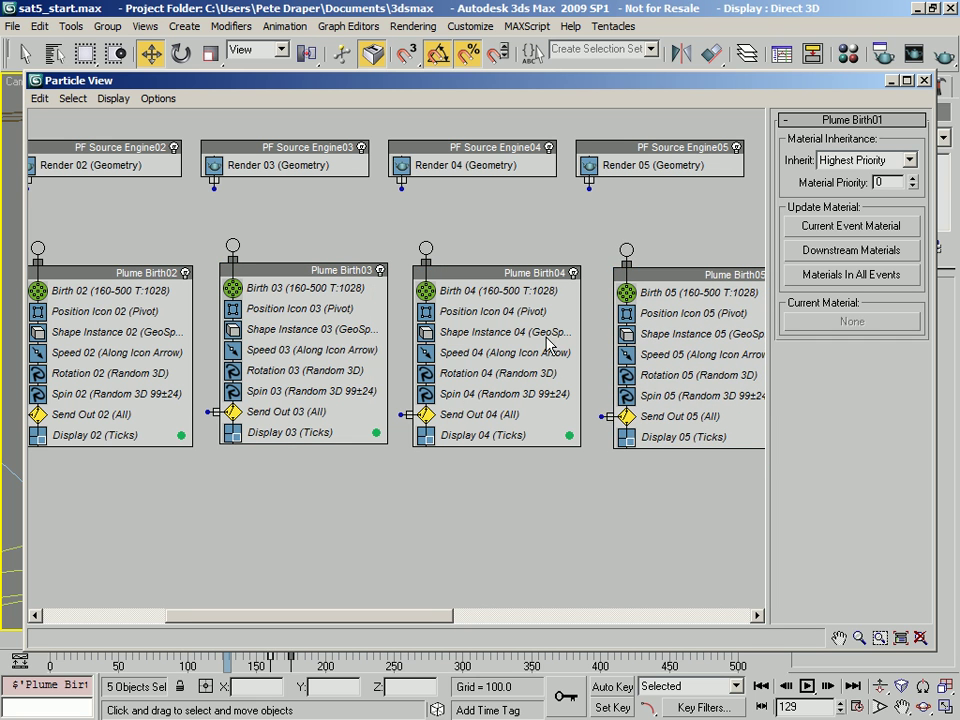
- Wire Plume Birth02 to Plume Birth05 to PF Source Engine02 to PF Source Engine05 respectively
drag(626, 249, 589, 187)
drag(426, 249, 401, 188)
drag(233, 246, 215, 188)
middle_drag(231, 225, 520, 220)
drag(313, 187, 326, 247)
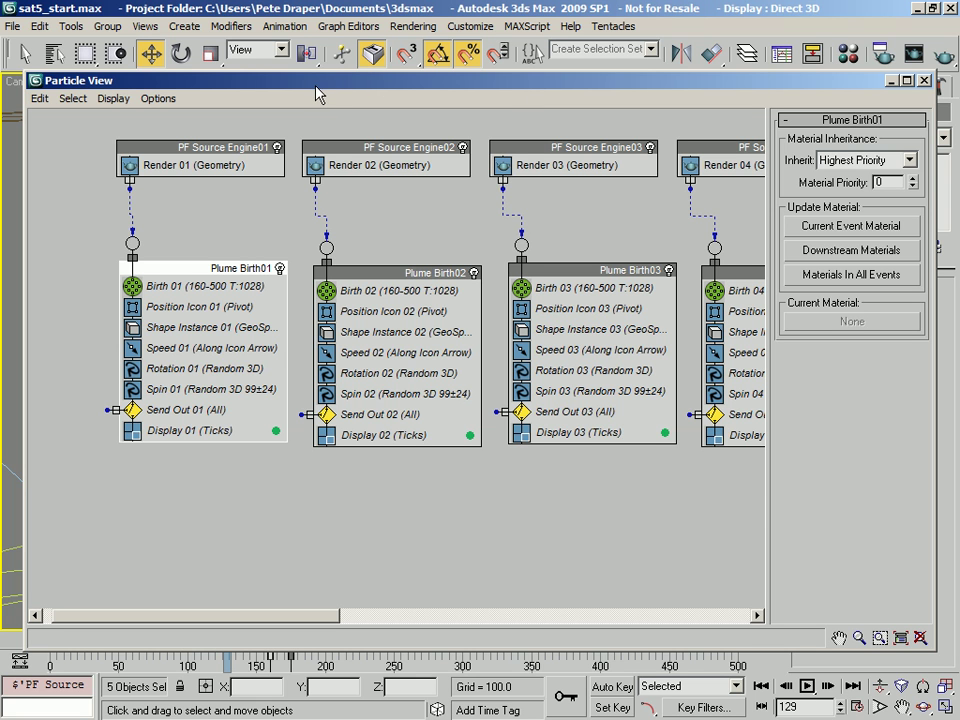
- Clear Particle View from the viewport and scrub the launch animation to examine the particles from all five engines
drag(206, 82, 955, 96)
drag(236, 640, 590, 652)
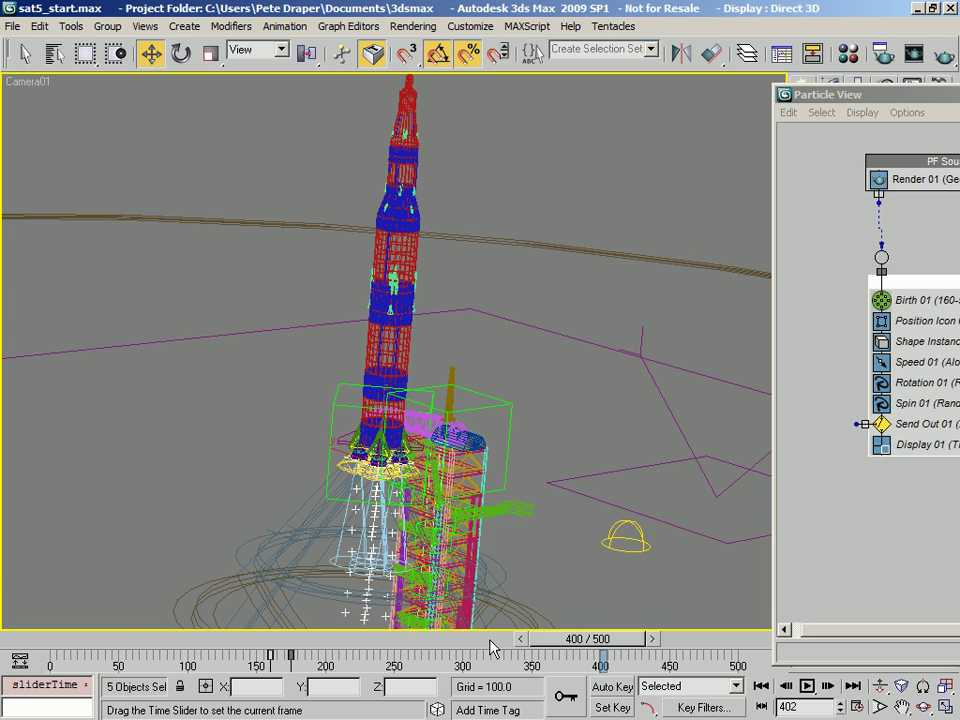
drag(380, 641, 267, 641)
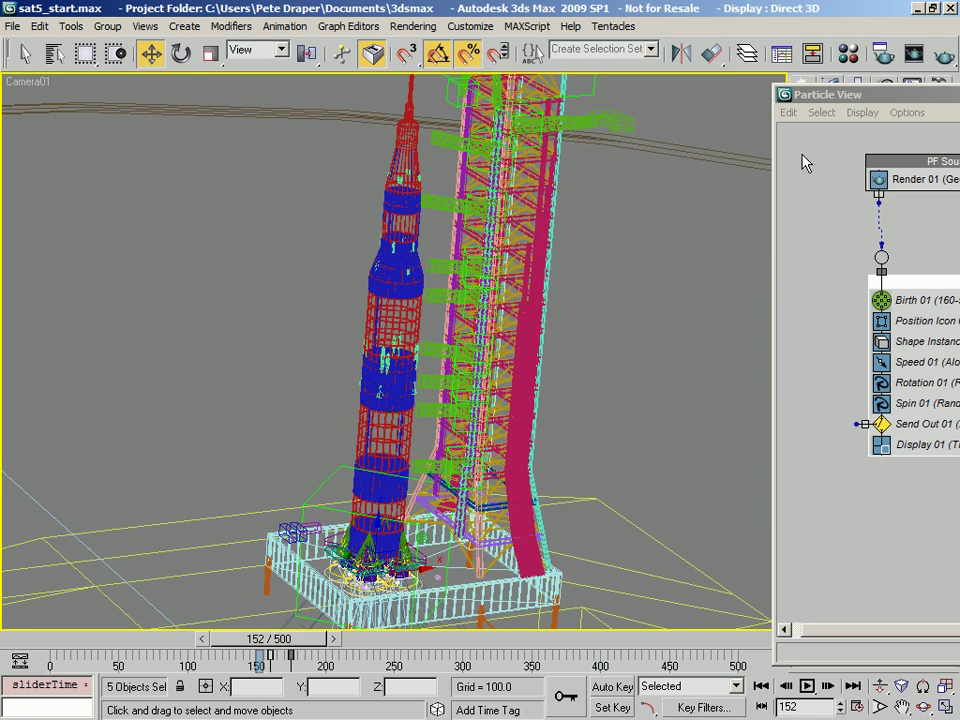
- Bring Particle View back and examine the Speed, Rotation and Spin seeds in Plume Birth01 to Plume Birth04
drag(827, 102, 78, 56)
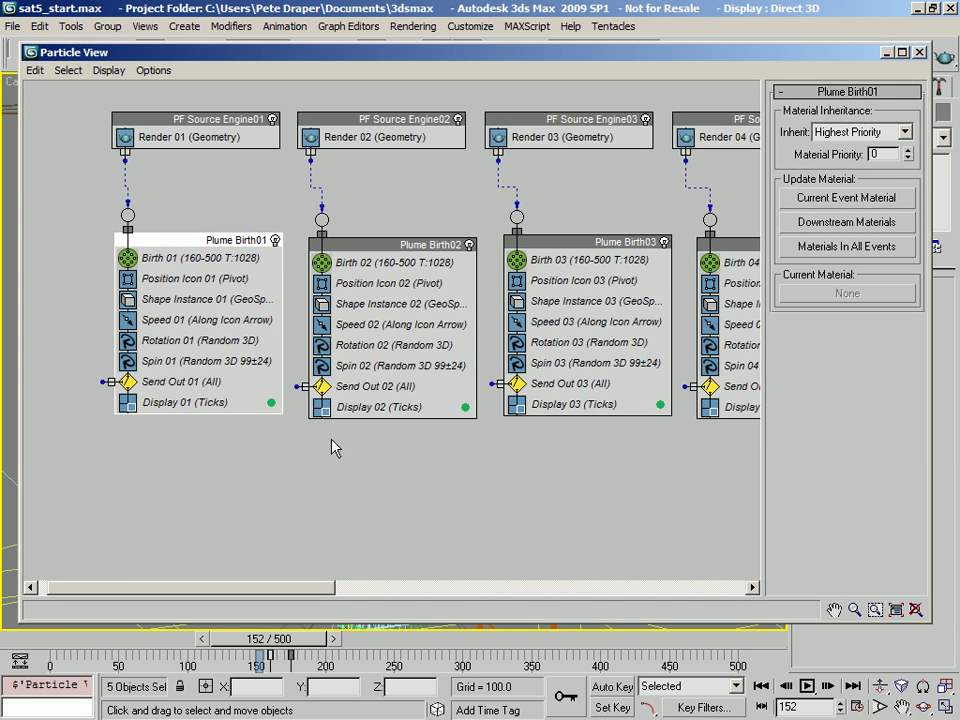
click(190, 362)
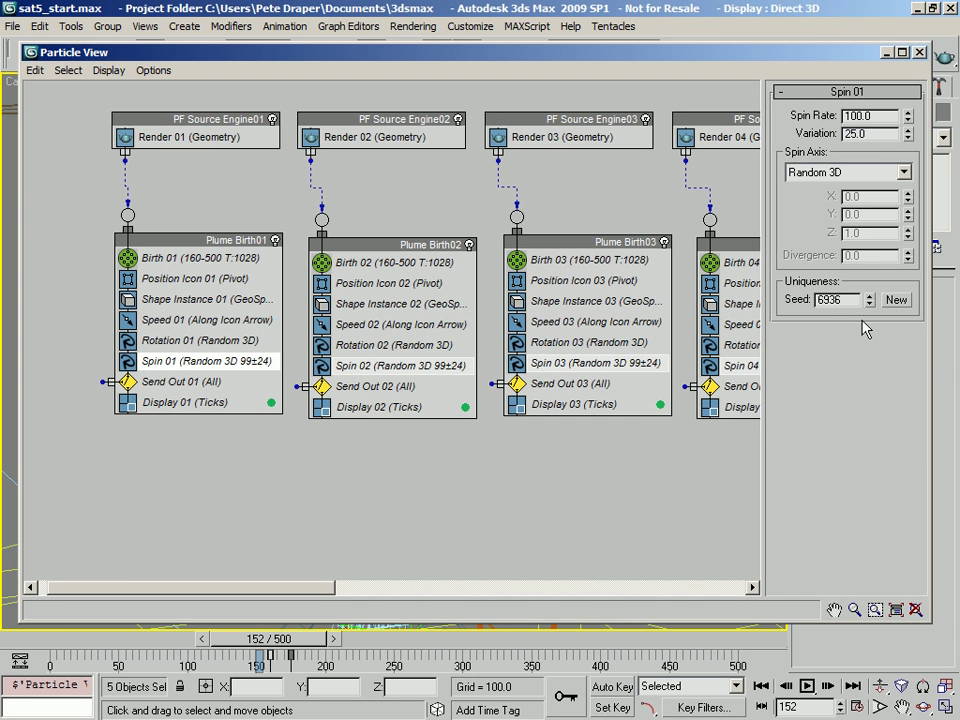
double_click(853, 300)
click(195, 340)
click(197, 320)
click(334, 478)
click(388, 325)
click(390, 345)
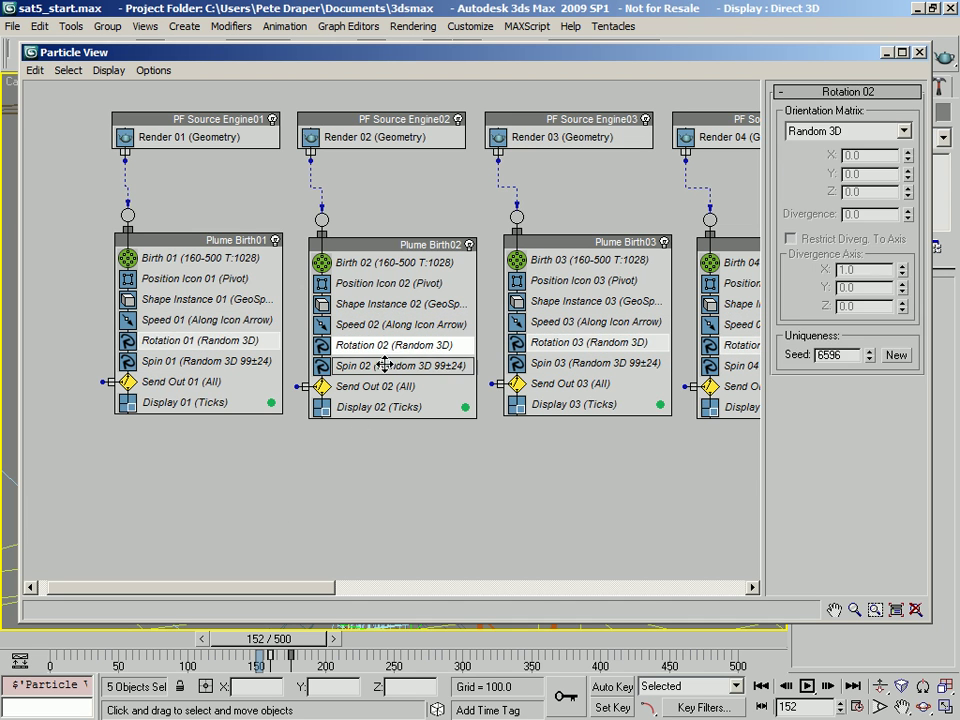
click(390, 366)
click(540, 364)
click(561, 340)
click(564, 321)
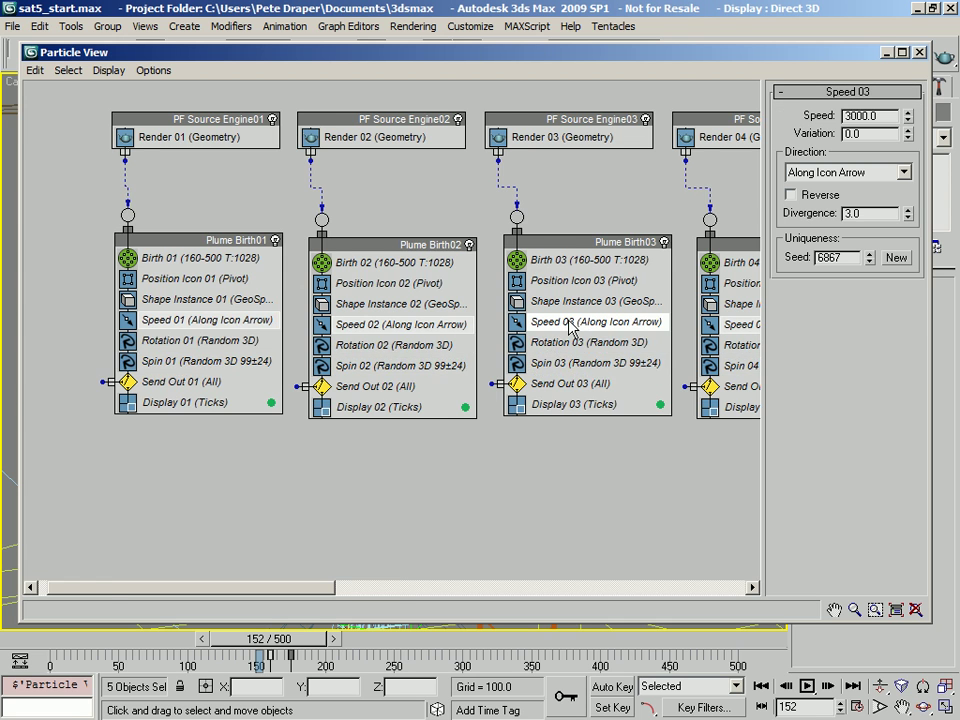
middle_drag(564, 321, 395, 343)
click(560, 343)
click(583, 365)
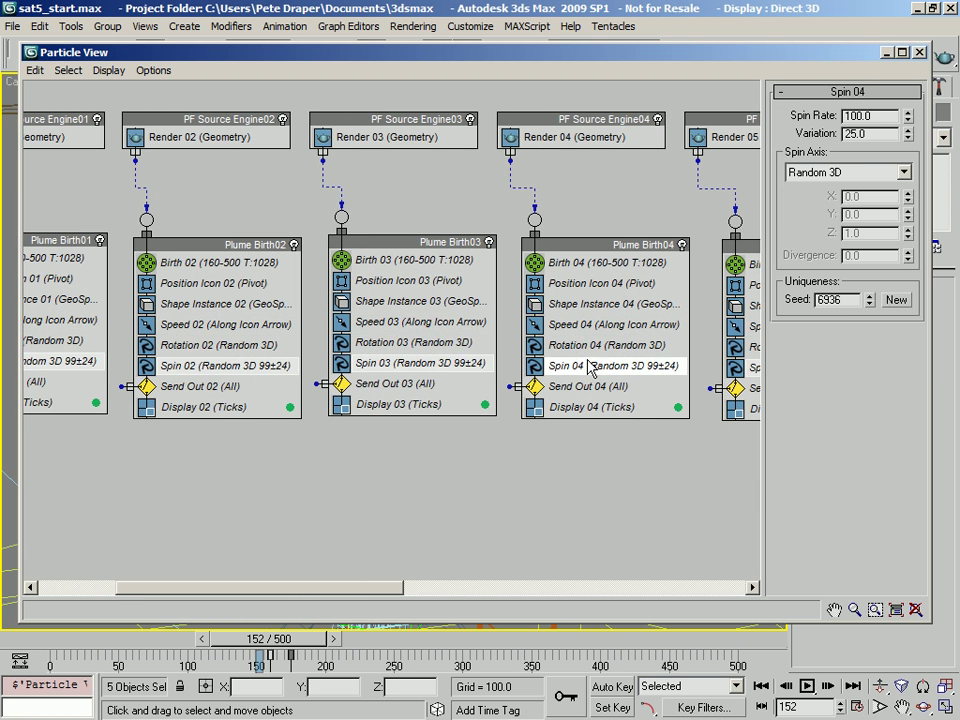
- Make the Speed, Rotation and Spin operators unique in all five Plume Birth events and generate new seeds for them
middle_drag(605, 399, 580, 404)
middle_drag(413, 411, 516, 406)
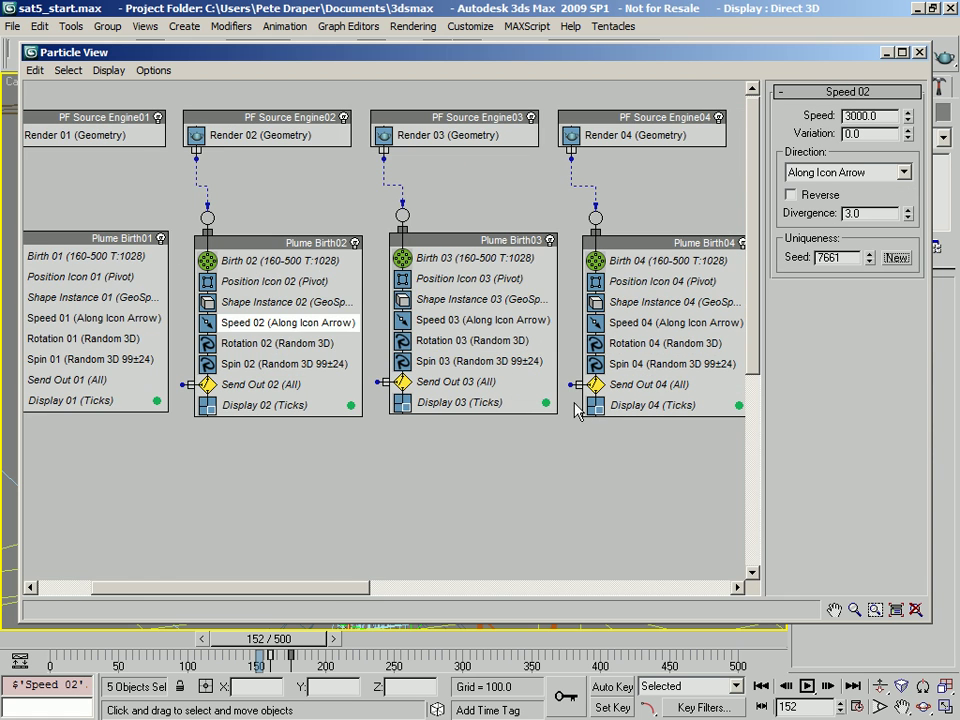
middle_drag(614, 391, 349, 377)
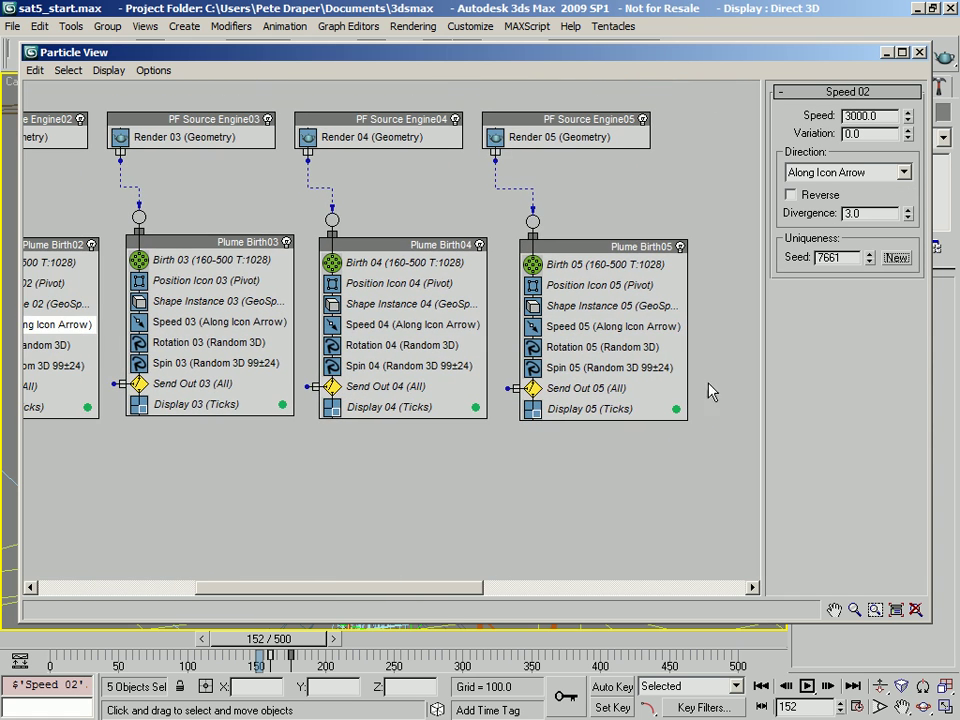
- Check the regenerated seeds of the Speed, Rotation and Spin operators across the five Plume Birth events
click(602, 366)
click(606, 351)
click(609, 330)
click(600, 367)
click(440, 368)
click(218, 368)
click(66, 369)
middle_drag(180, 371, 666, 397)
click(222, 368)
click(222, 370)
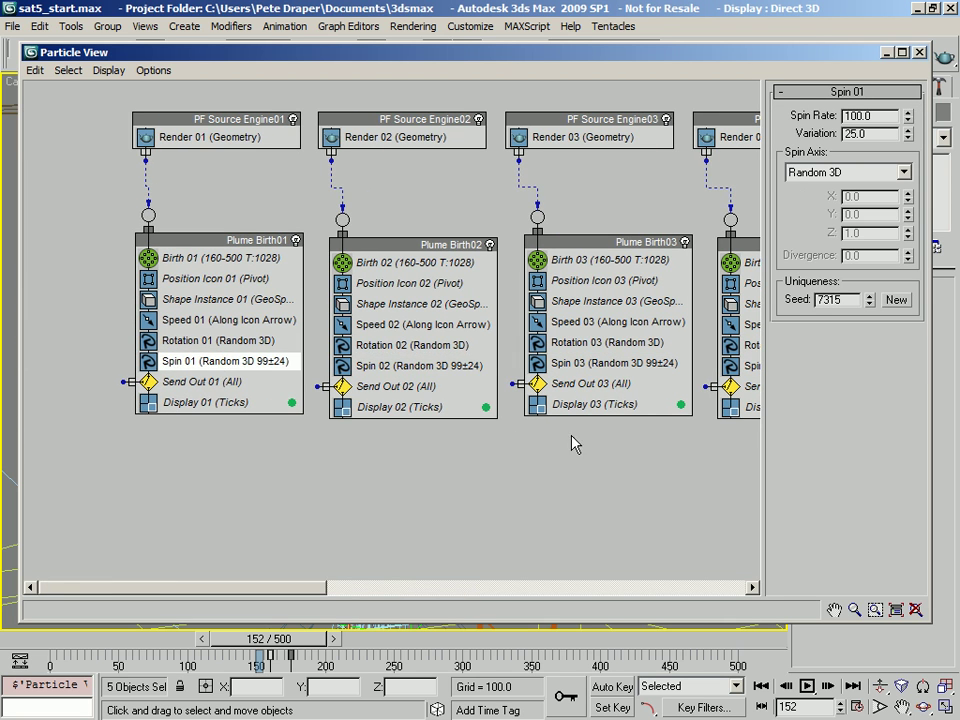
click(205, 340)
click(414, 350)
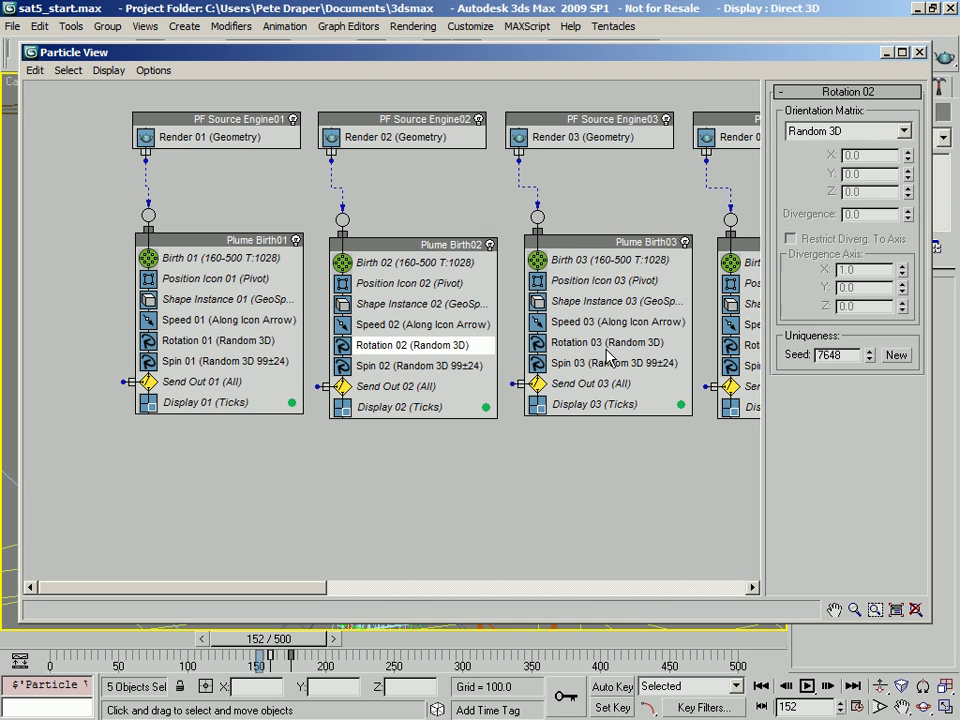
click(606, 354)
click(590, 324)
click(407, 325)
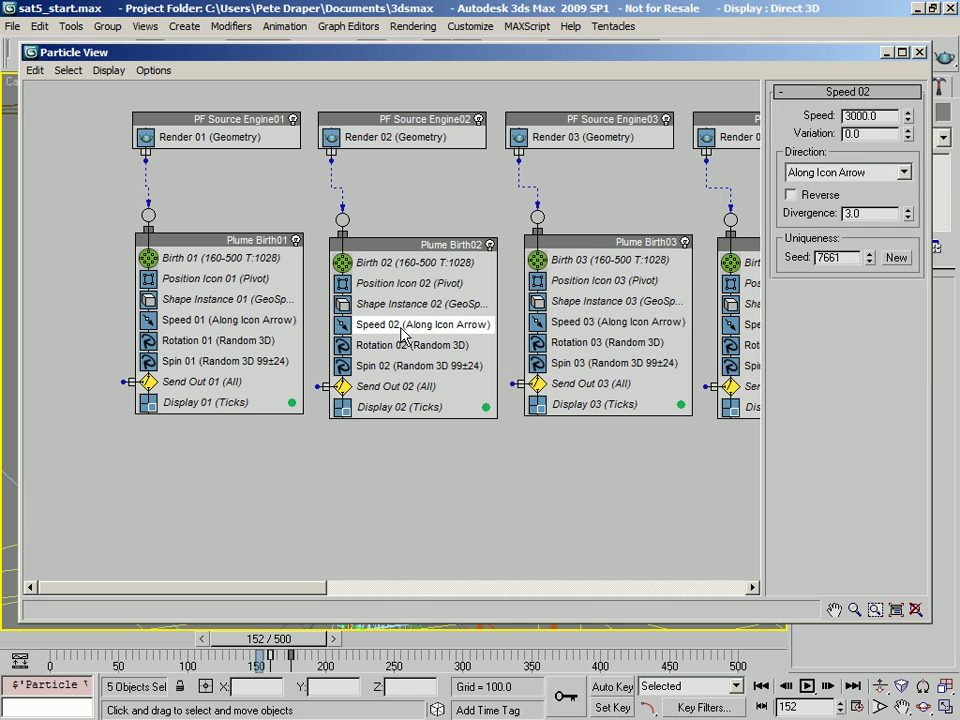
click(232, 320)
- Clear Particle View from the camera view and scrub from frame 500 back to 123 to examine the exhaust particles
drag(338, 63, 956, 101)
drag(238, 640, 712, 688)
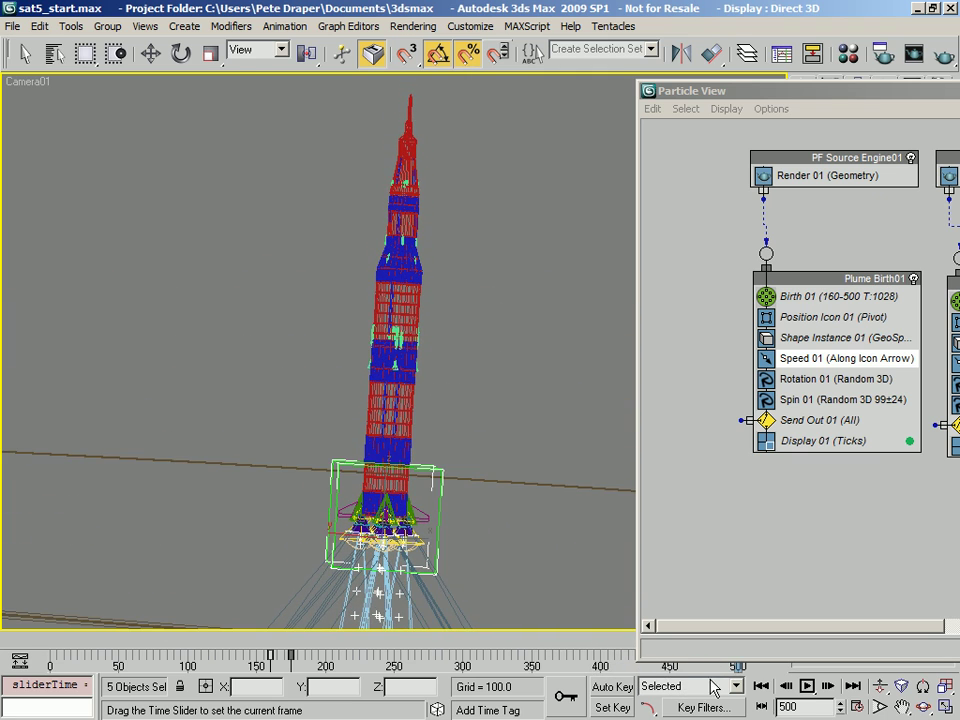
click(218, 638)
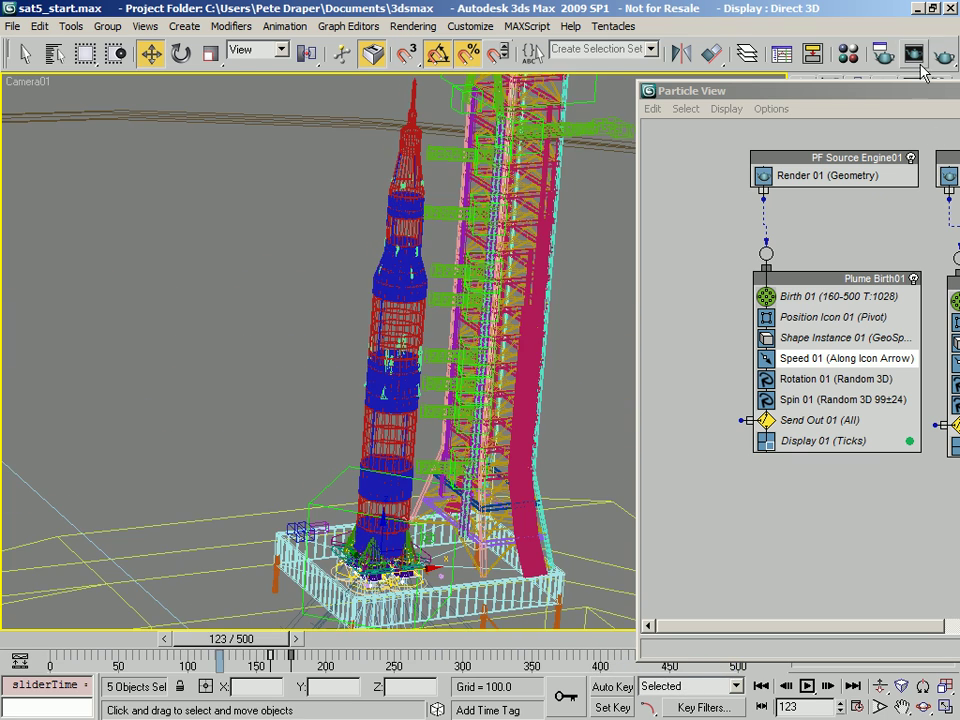
- Check the Spin 02 settings and select the large ground object beneath the launch platform, keeping Particle View at hand
drag(823, 97, 228, 45)
click(412, 353)
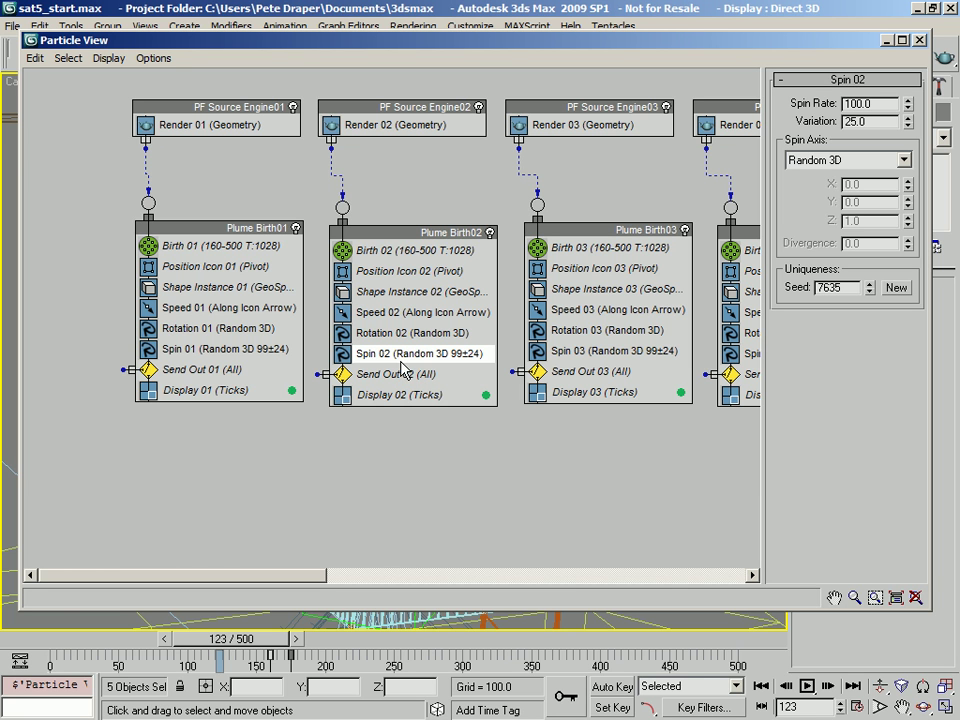
drag(170, 42, 820, 112)
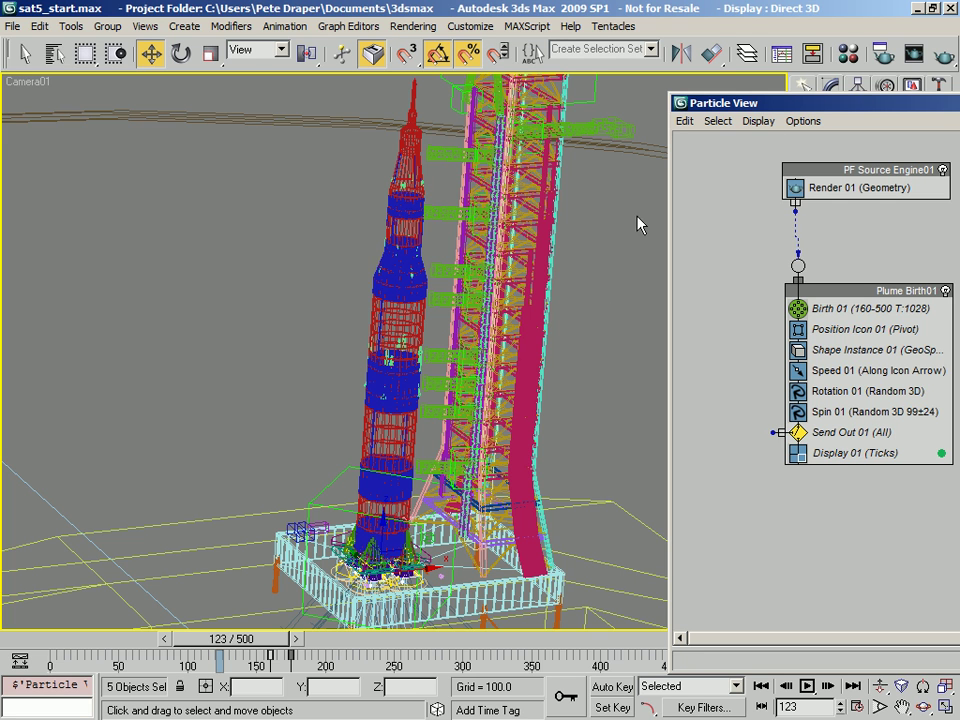
drag(668, 106, 795, 72)
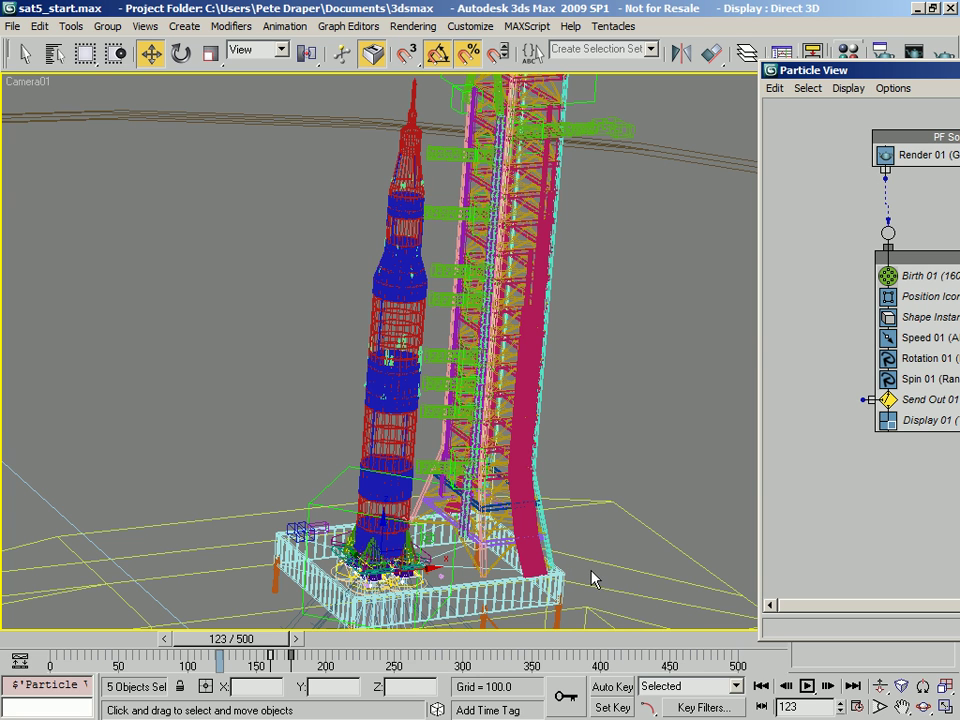
click(442, 604)
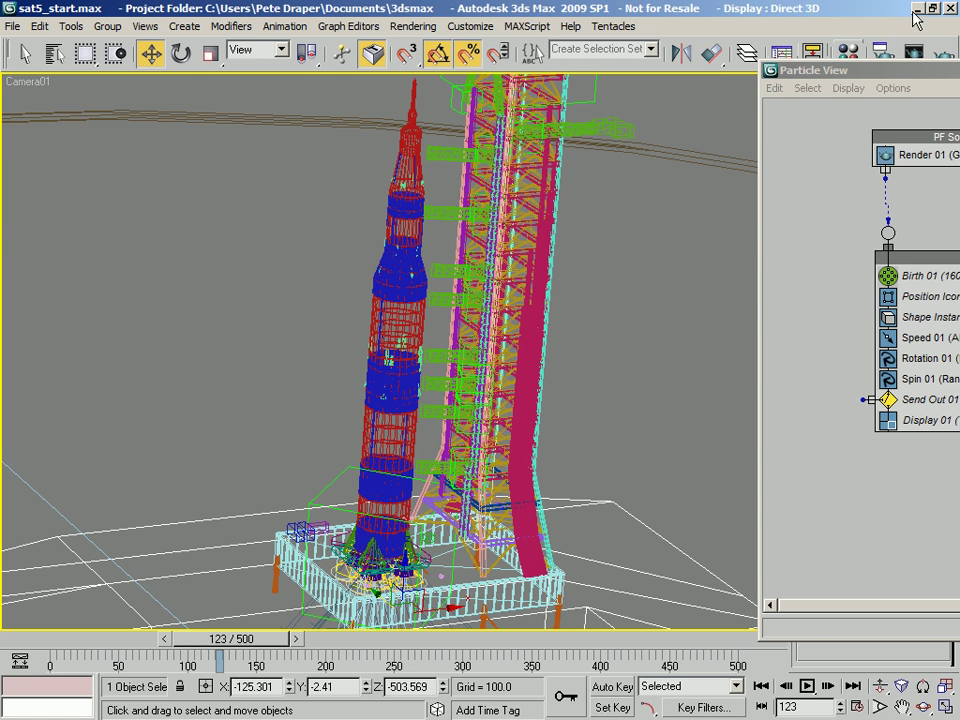
drag(890, 72, 160, 22)
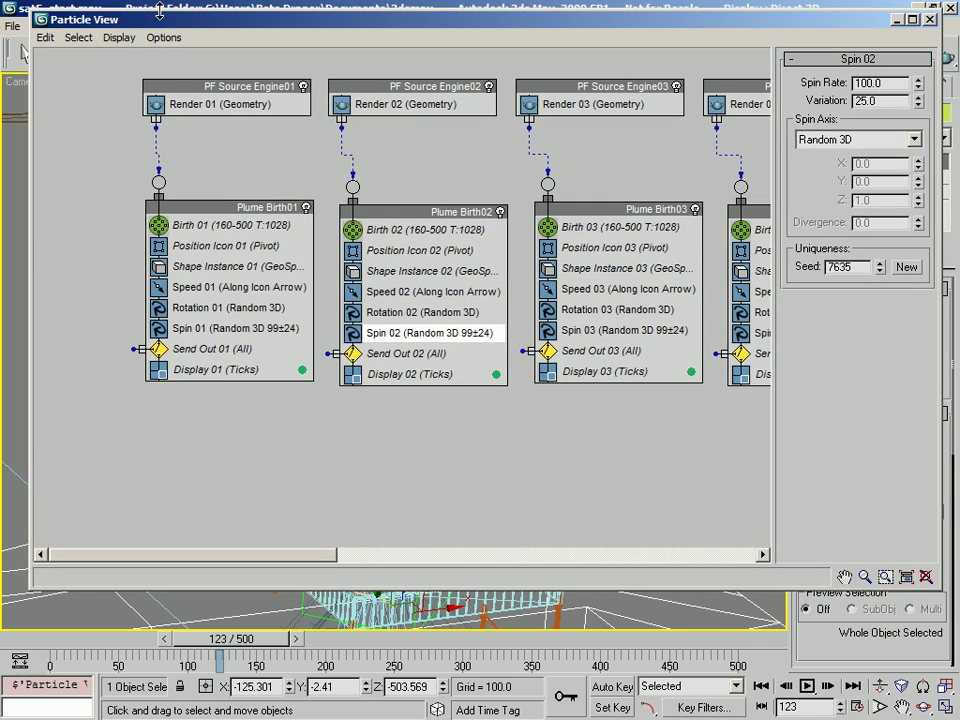
- Create a new Speed By Surface operator event in the empty canvas area beneath the Plume Birth events
middle_drag(410, 478, 255, 396)
right_click(321, 364)
mouse_move(367, 420)
mouse_move(481, 444)
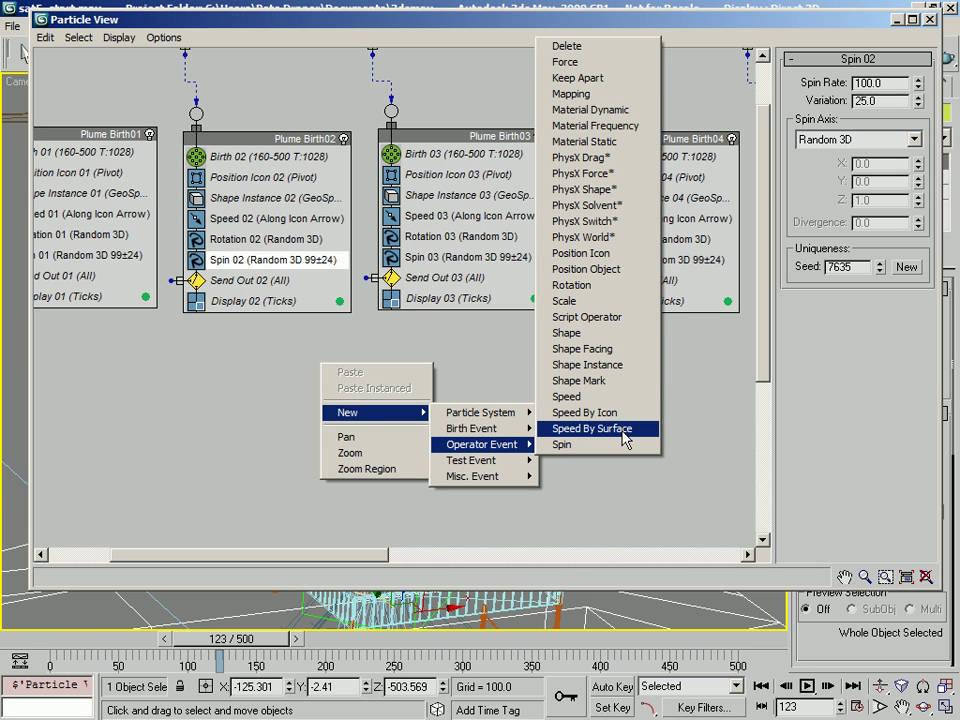
click(568, 429)
drag(413, 392, 317, 390)
middle_drag(317, 390, 424, 366)
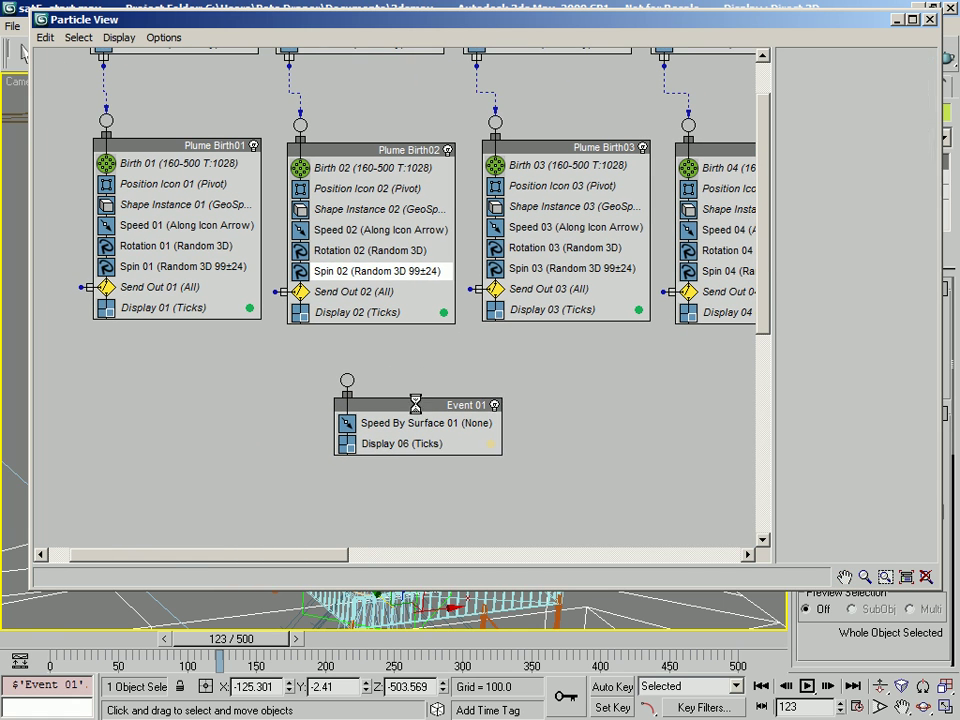
- Rename the new Speed By Surface event as Spawn & Hold
click(413, 408)
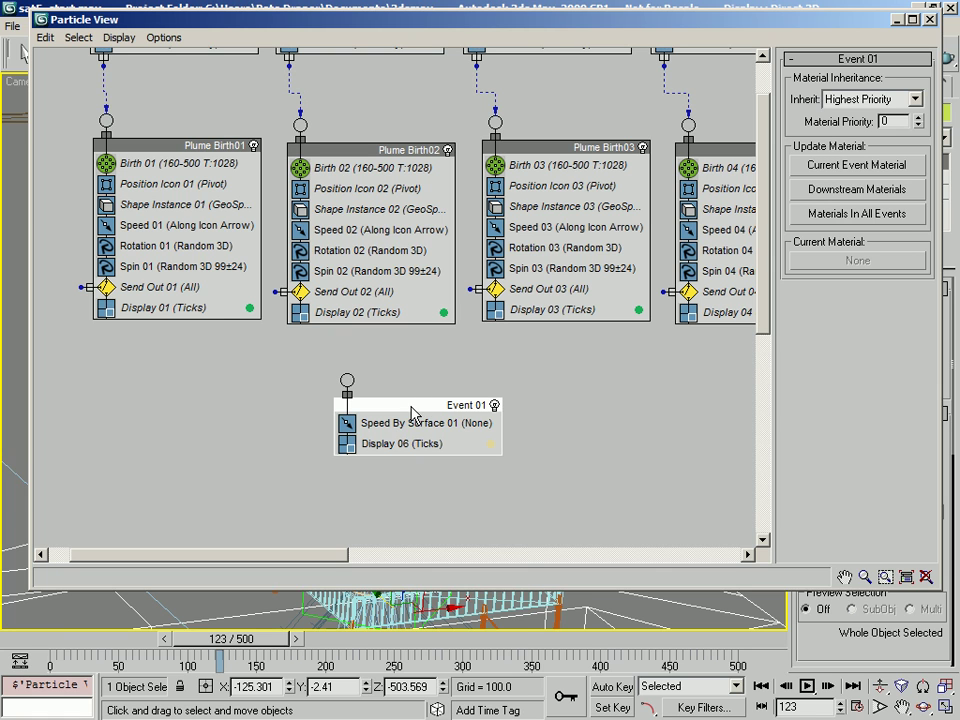
right_click(413, 411)
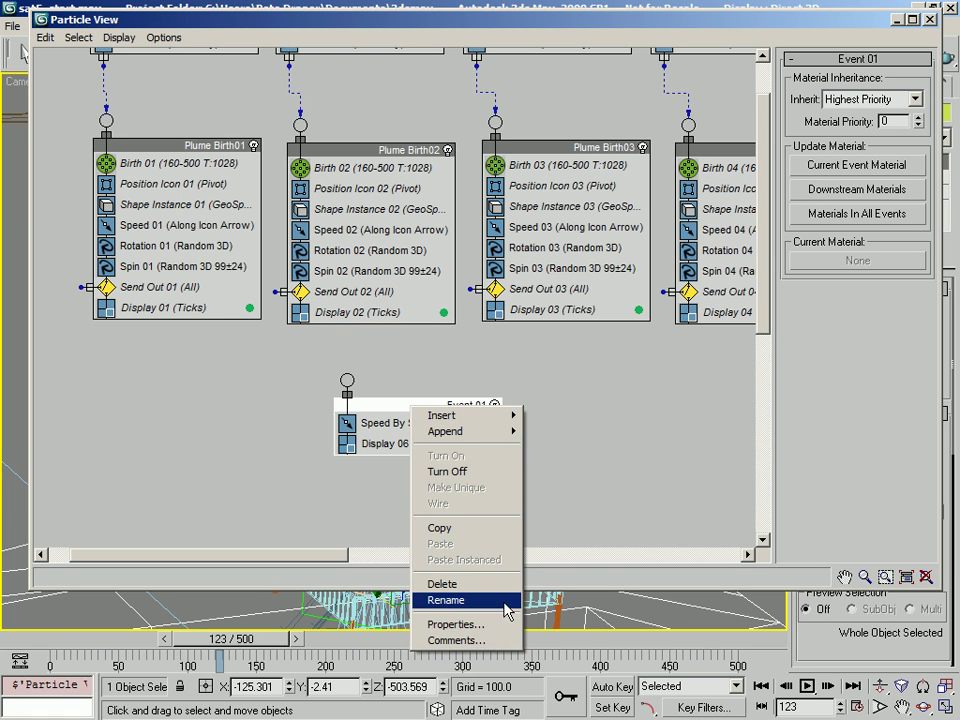
click(505, 546)
text(Sapwn)
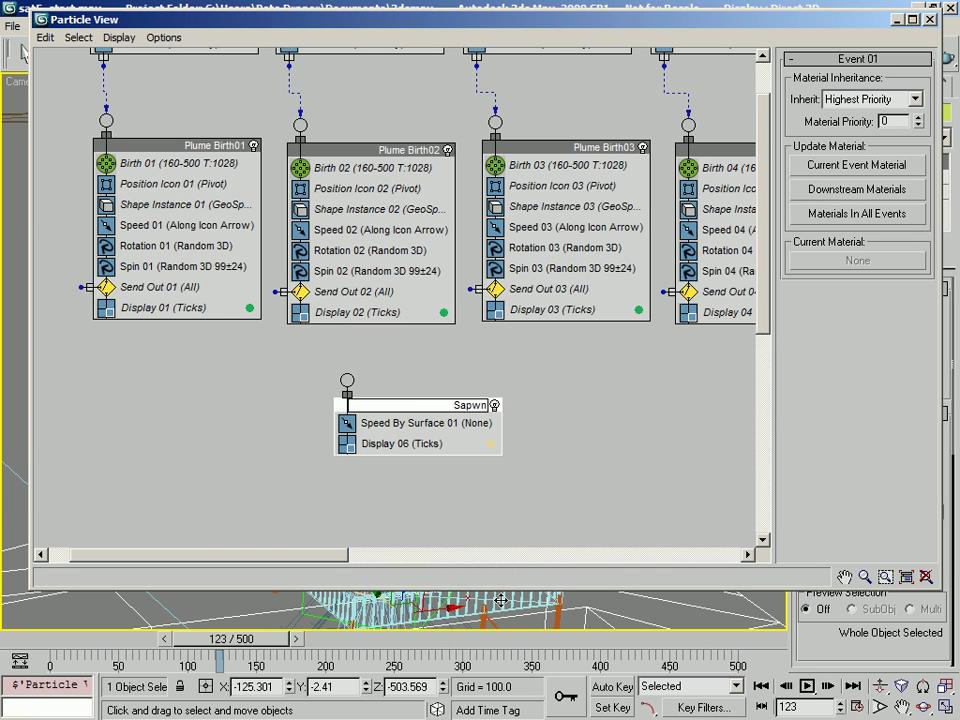
text(pawn & Hold)
key(Return)
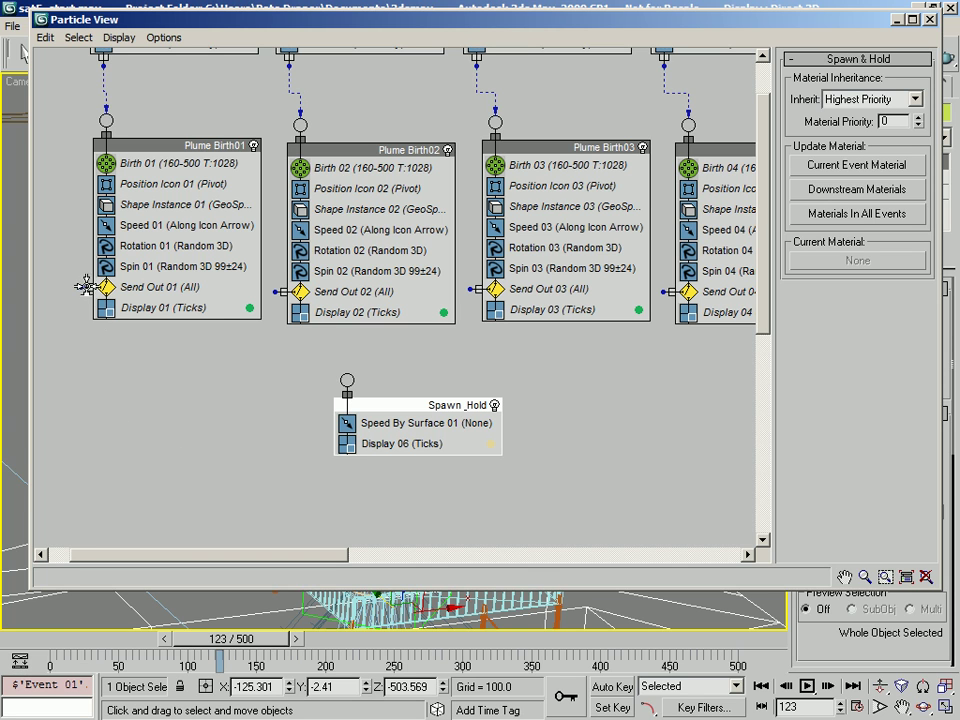
- Wire the Send Out tests of Plume Birth01 to Plume Birth05 to the Spawn & Hold event
drag(89, 287, 350, 398)
drag(283, 292, 347, 379)
drag(476, 290, 348, 381)
drag(686, 299, 348, 381)
middle_drag(567, 346, 342, 371)
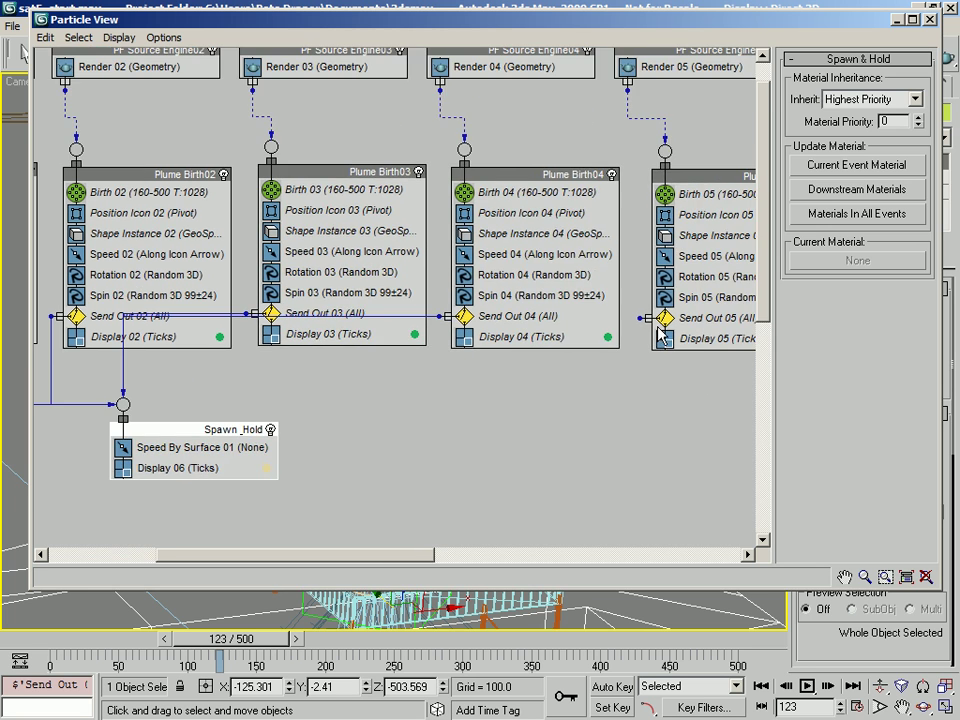
drag(643, 318, 122, 404)
middle_drag(298, 426, 541, 420)
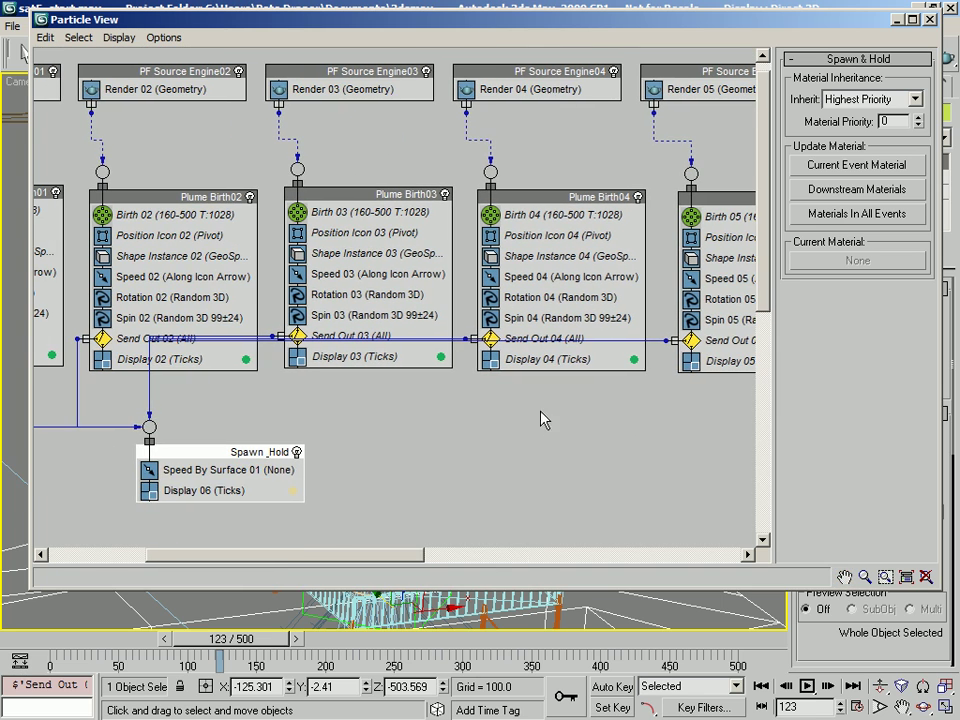
- Maximize Particle View and flip the outputs of Send Out 02, 03 and 04 to the right side of their events
double_click(527, 20)
middle_drag(405, 305, 568, 334)
middle_drag(424, 439, 381, 420)
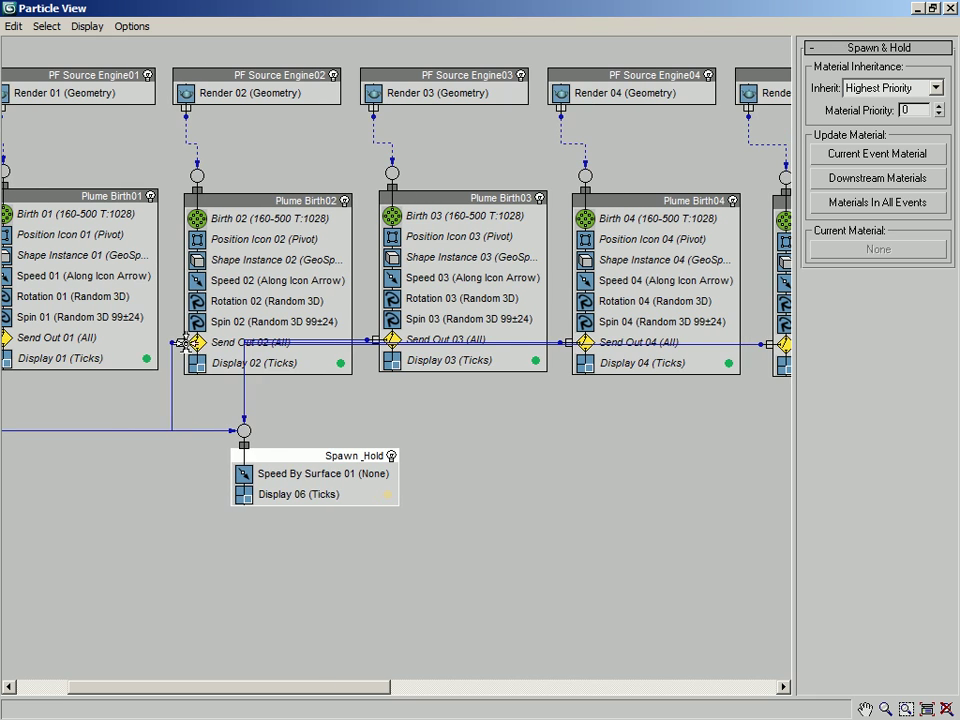
drag(180, 343, 368, 338)
drag(438, 198, 437, 190)
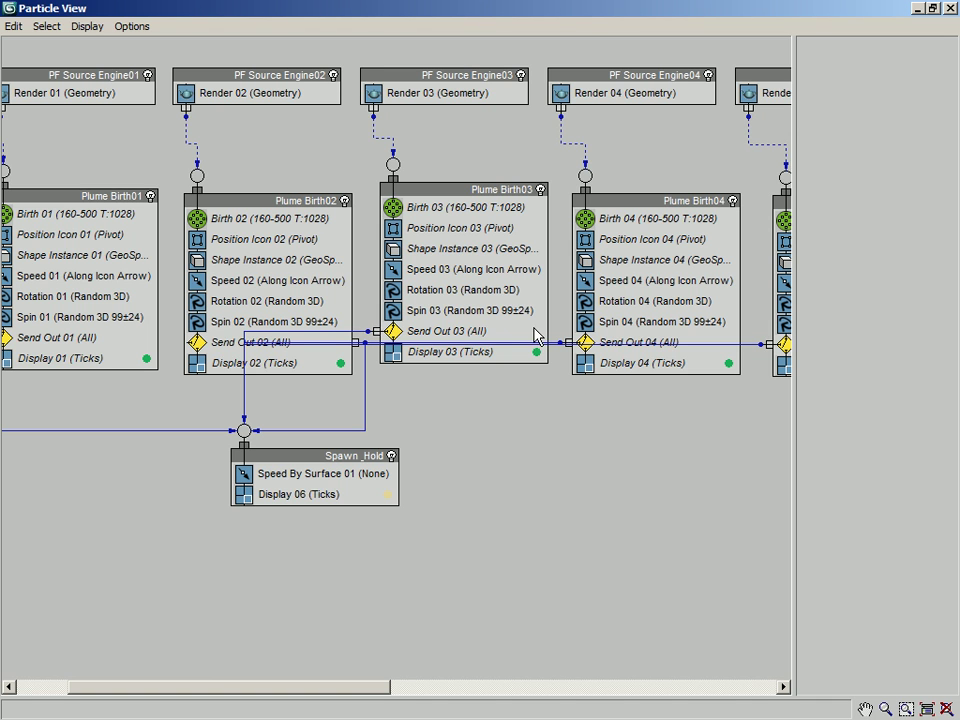
drag(376, 331, 553, 331)
drag(650, 200, 647, 176)
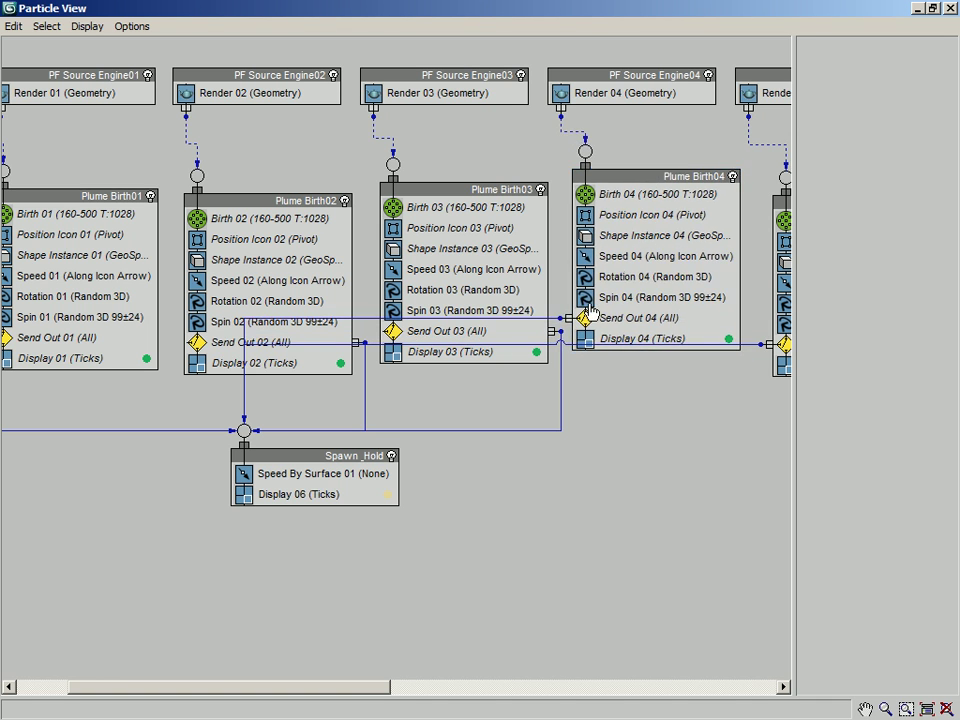
drag(637, 339, 744, 320)
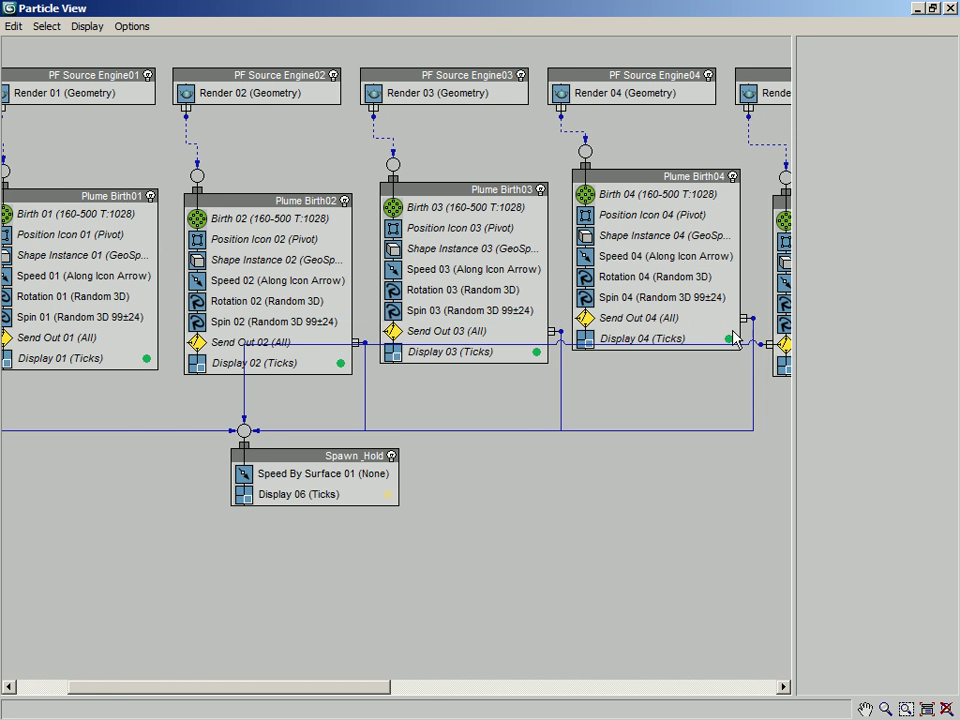
- Flip the Send Out 05 output to its event's right side and realign Plume Birth03 and Plume Birth04 with their neighbours
middle_drag(729, 323, 625, 353)
drag(557, 186, 559, 213)
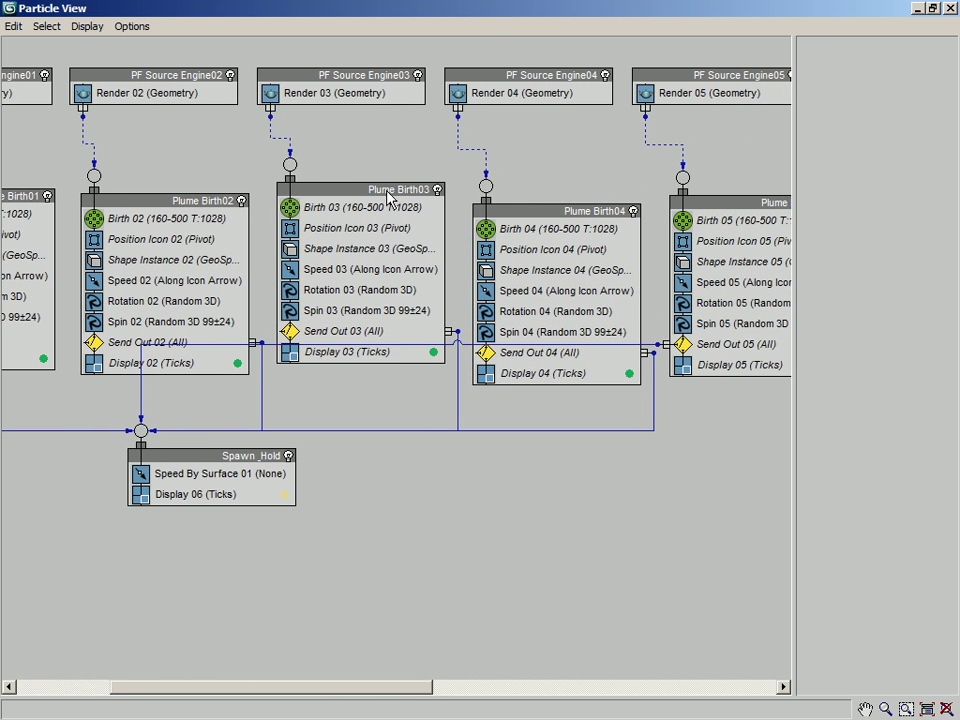
drag(394, 194, 388, 204)
middle_drag(509, 247, 187, 230)
drag(344, 326, 512, 326)
middle_drag(446, 343, 752, 349)
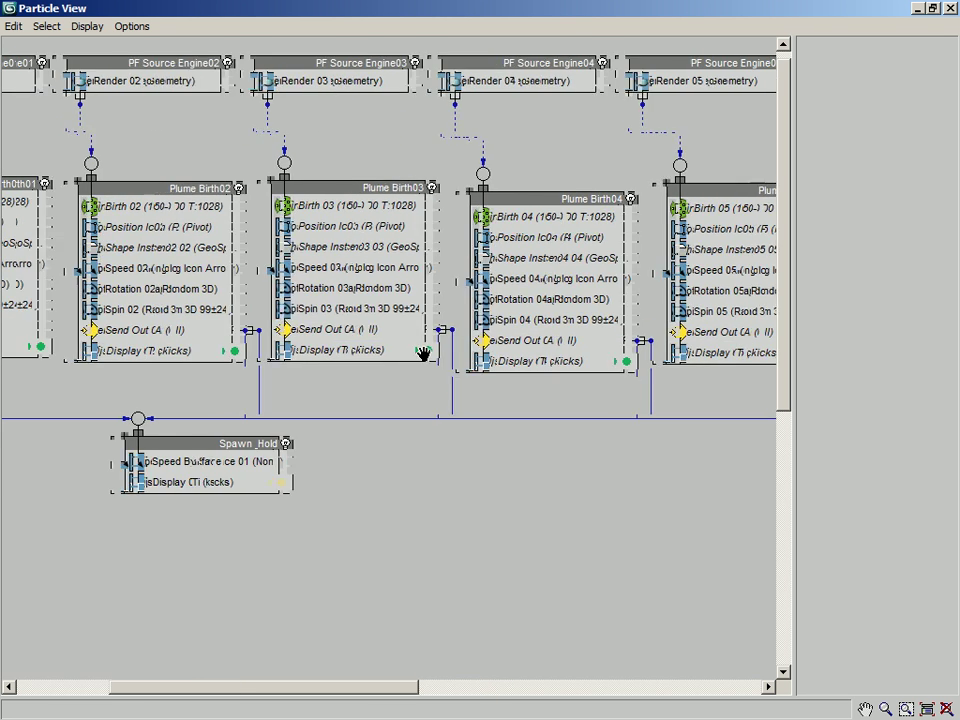
middle_drag(409, 361, 540, 358)
middle_drag(465, 371, 511, 385)
drag(669, 210, 664, 199)
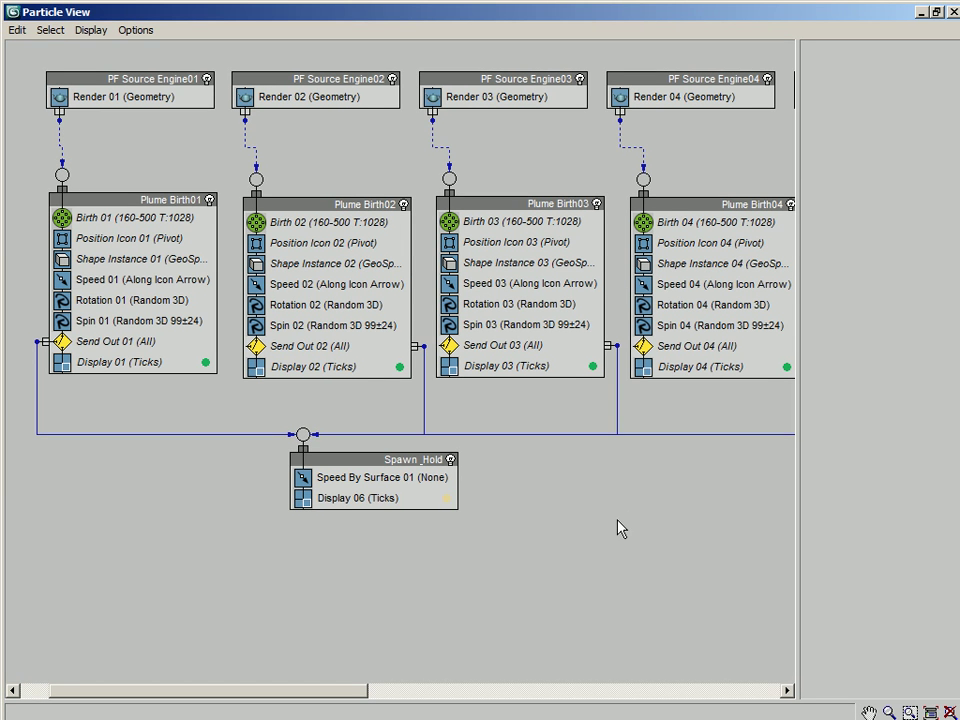
- Set Speed By Surface 01 to Control Speed Continuously with a speed of 150
click(362, 479)
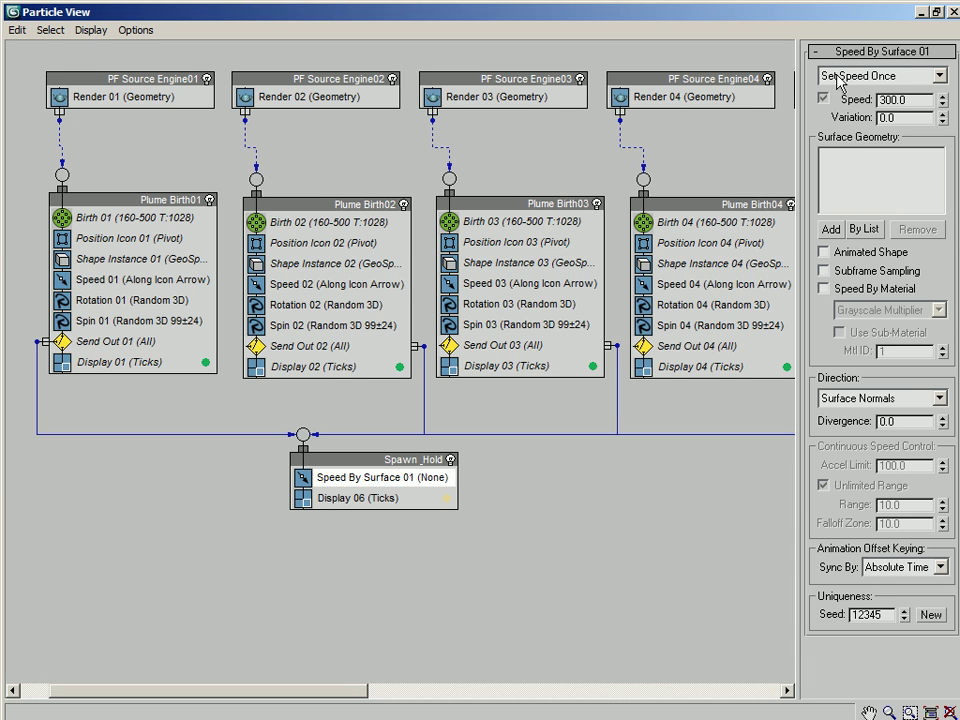
click(885, 76)
click(891, 105)
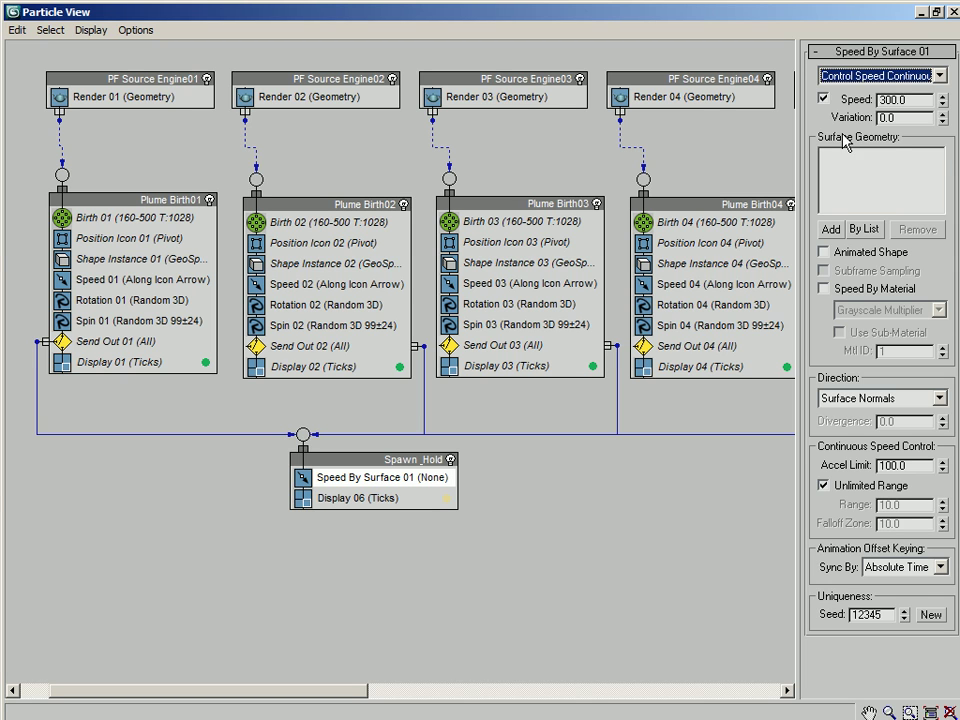
drag(909, 101, 781, 93)
text(150)
key(Return)
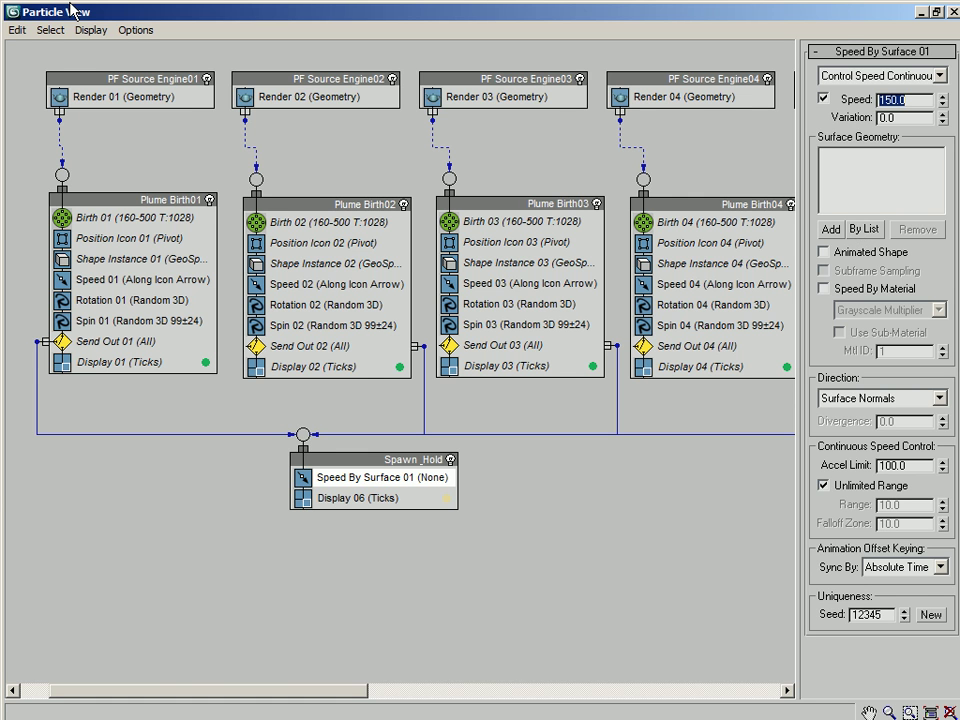
- Add the launchpad and Box_direction objects to Speed By Surface 01's surface geometry, picking both in the Perspective view
double_click(96, 12)
drag(226, 22, 0, 46)
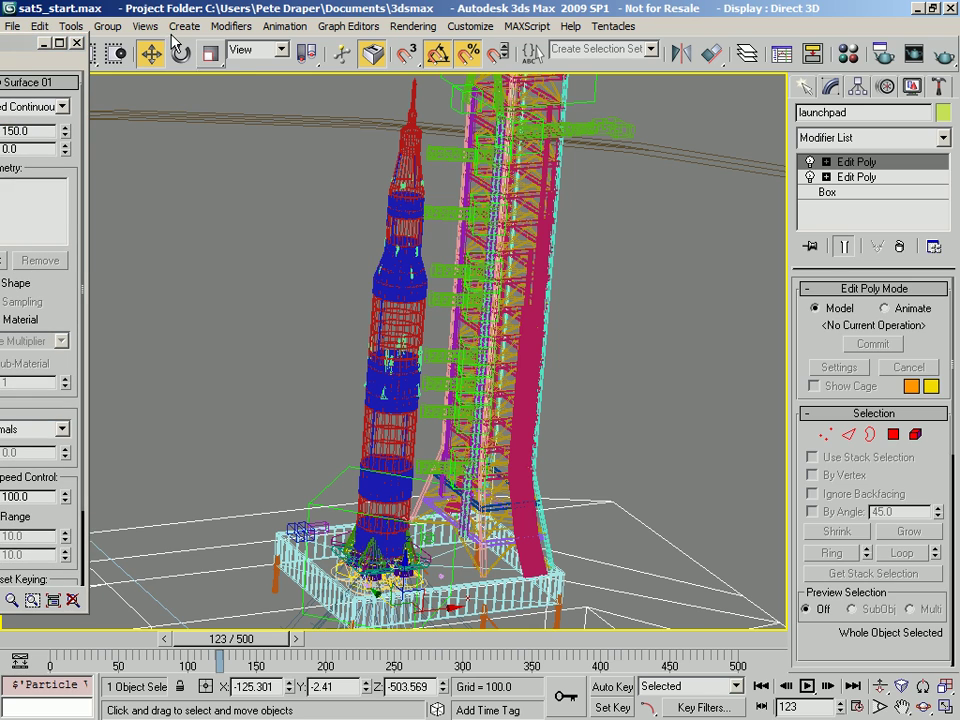
click(685, 328)
key(p)
middle_drag(419, 527, 422, 321)
scroll(422, 321, up, 3)
middle_drag(380, 434, 391, 413)
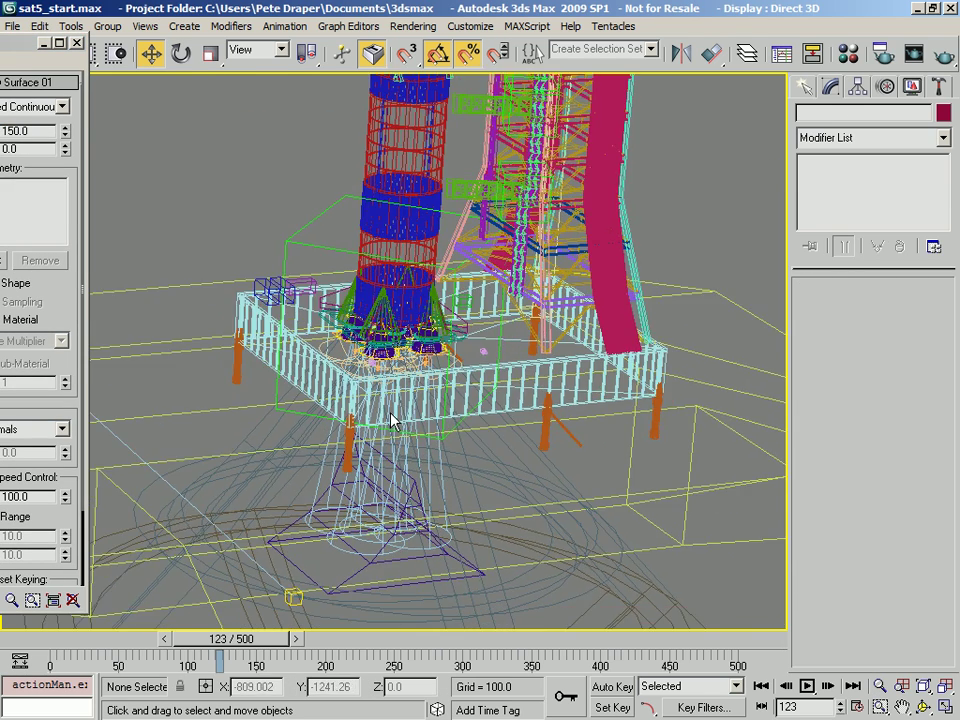
drag(20, 43, 43, 78)
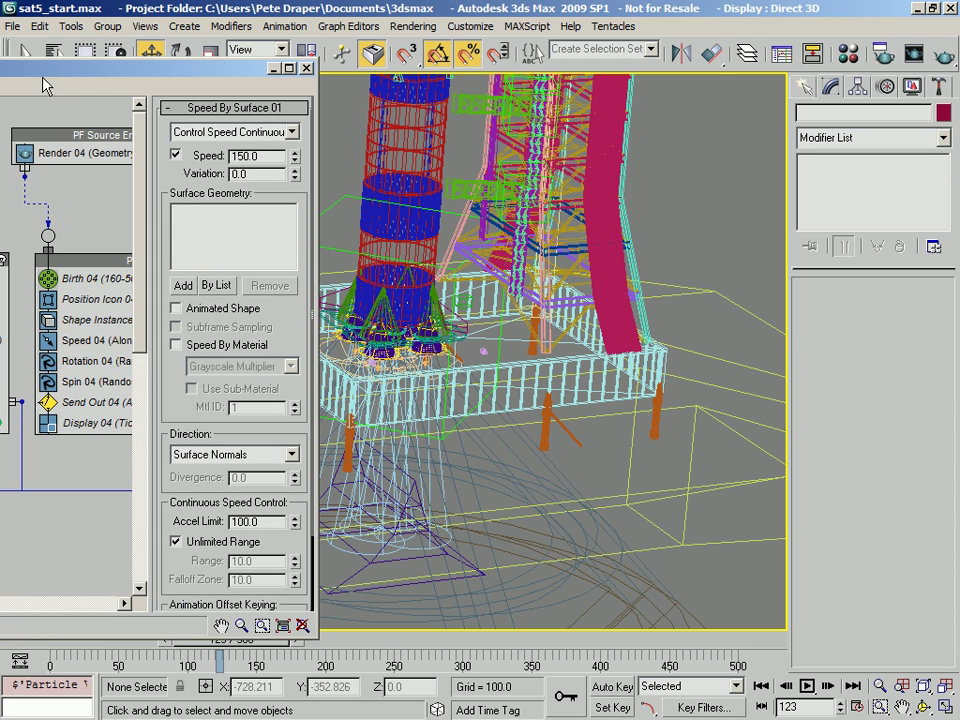
click(183, 285)
click(718, 438)
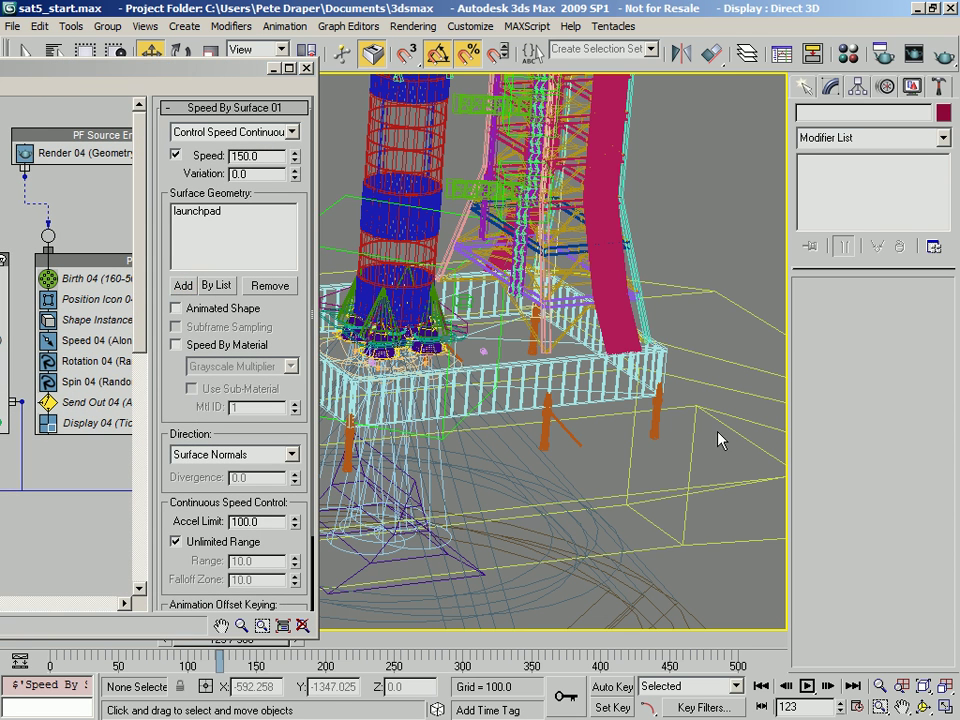
click(183, 285)
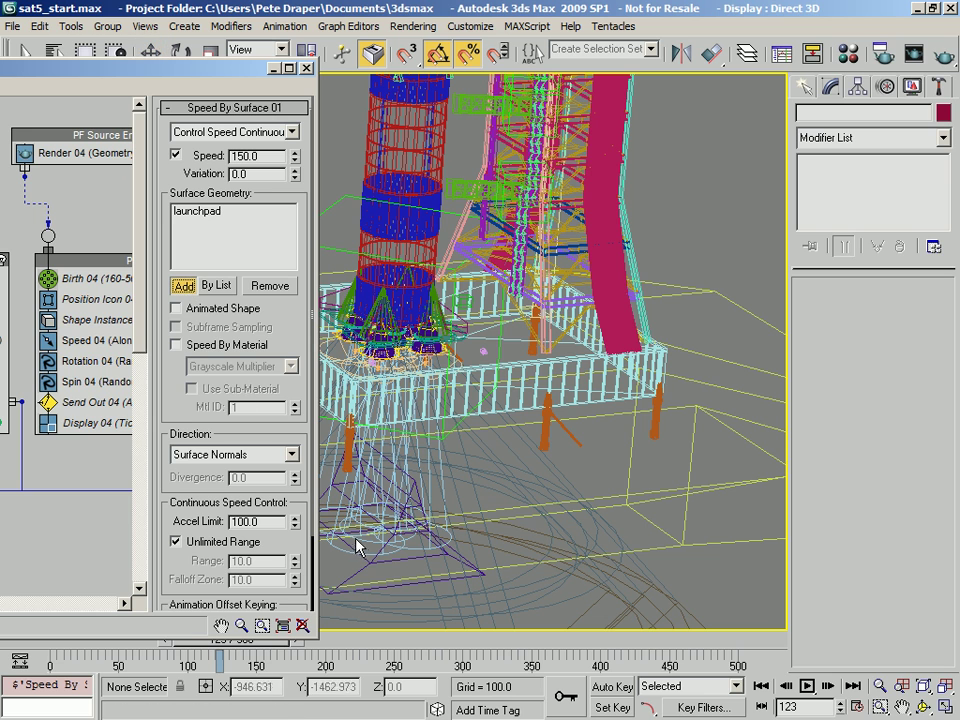
click(391, 561)
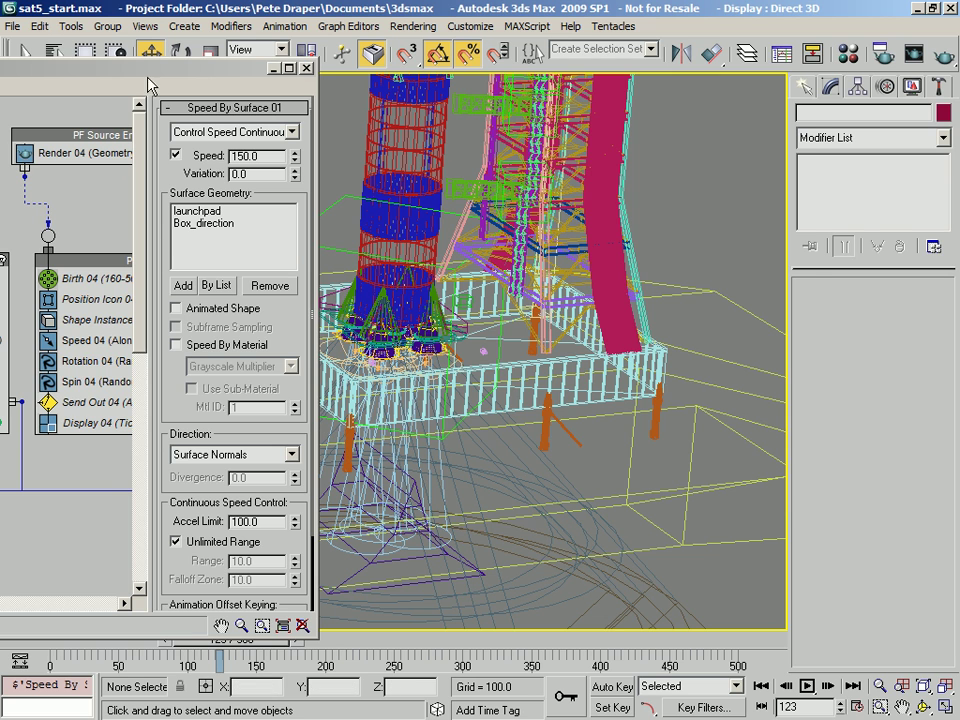
- Disable Unlimited Range on Speed By Surface 01 and set Range to 0, Falloff Zone to 50 and Accel Limit to 5
drag(158, 68, 654, 62)
double_click(654, 62)
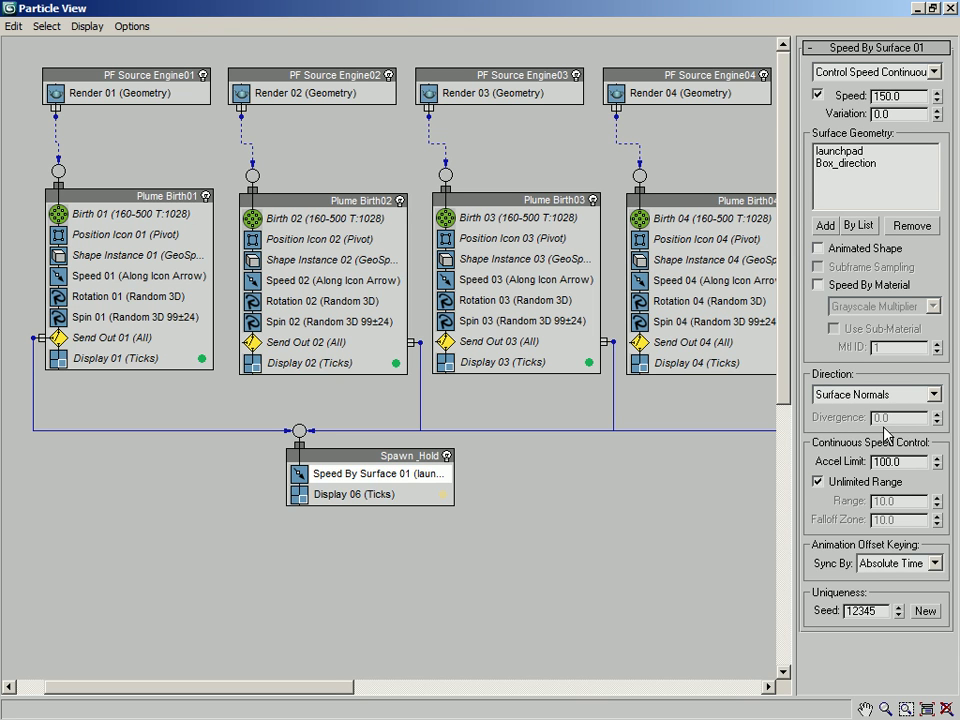
click(847, 484)
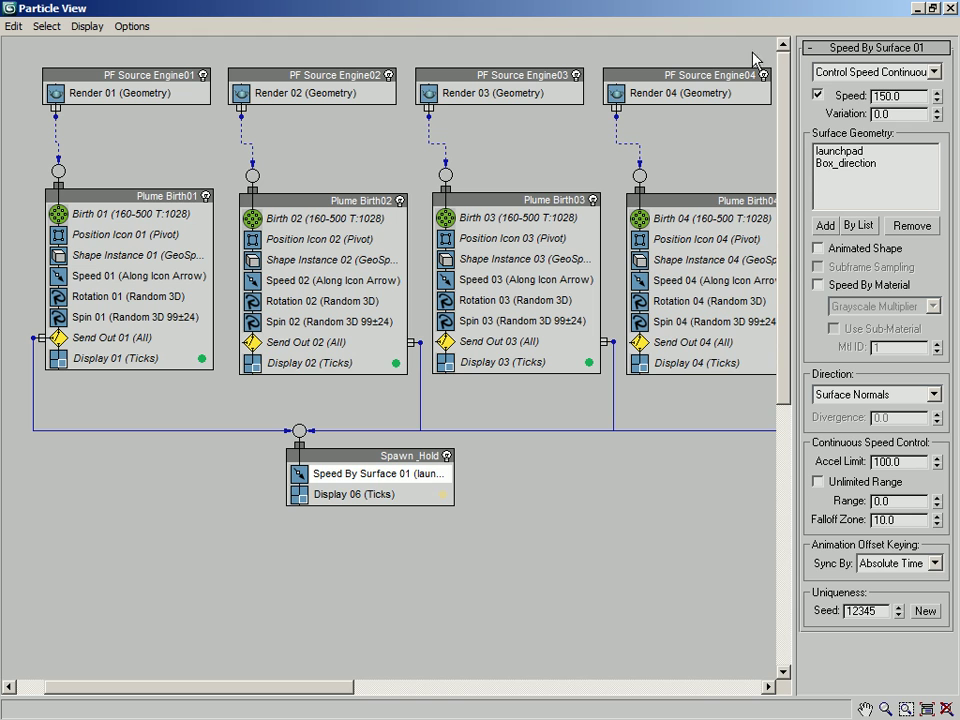
double_click(903, 96)
double_click(900, 520)
text(50)
key(Return)
double_click(885, 462)
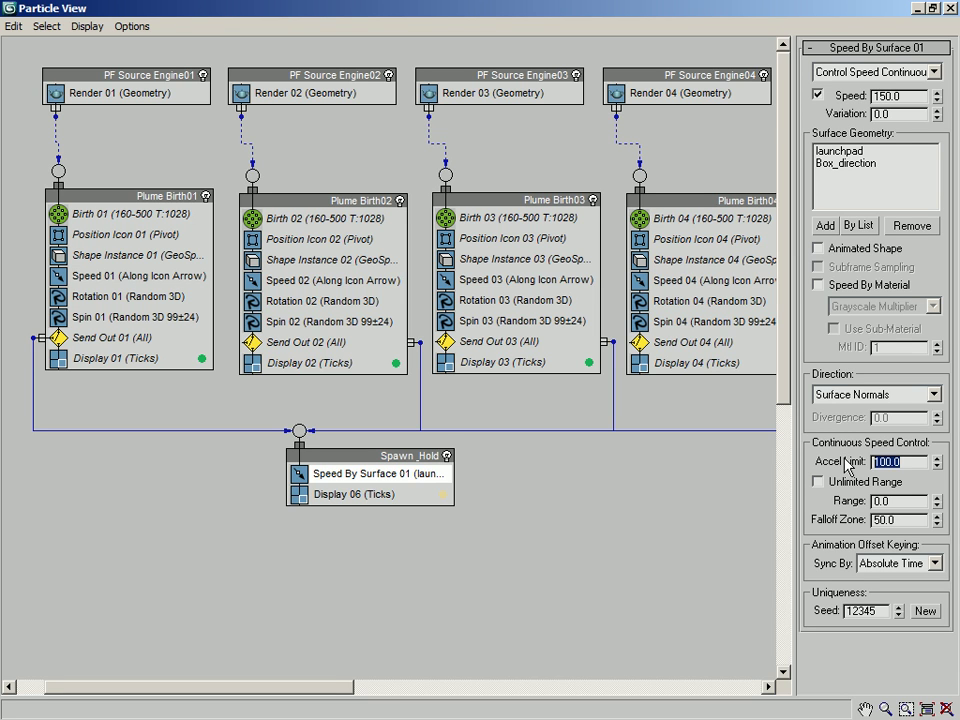
text(5)
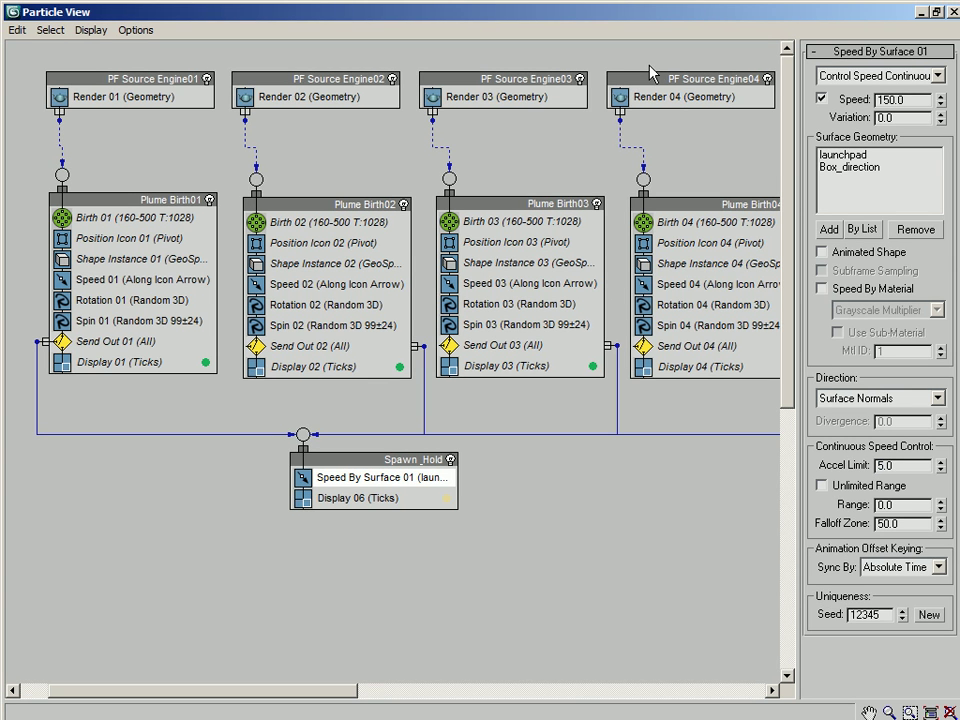
- Append a Spawn test to the end of the Spawn & Hold event
middle_drag(320, 530, 473, 566)
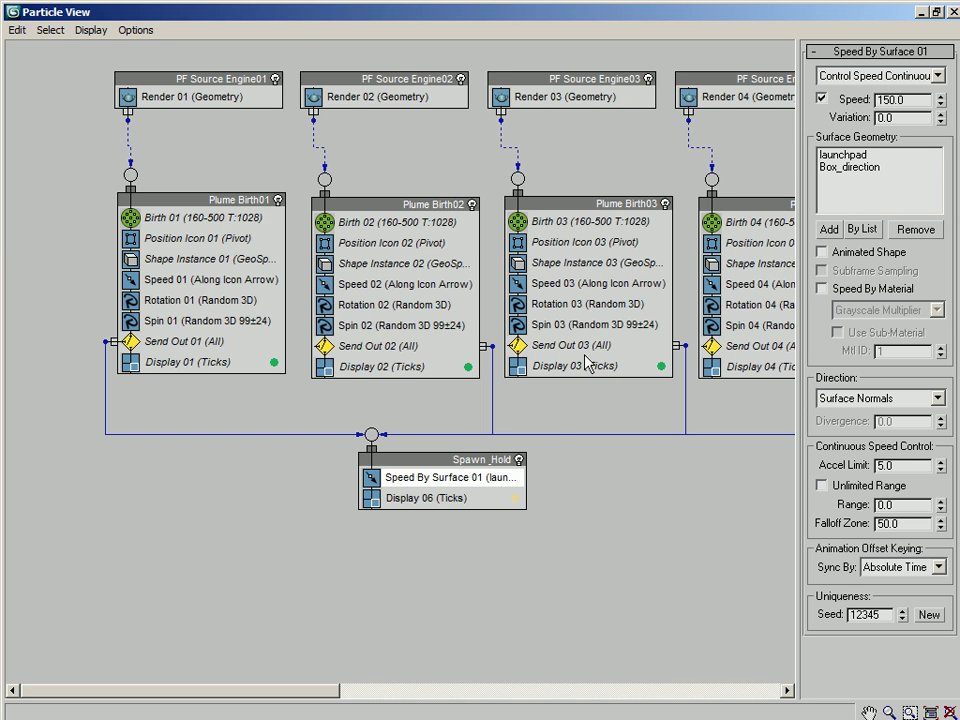
right_click(425, 498)
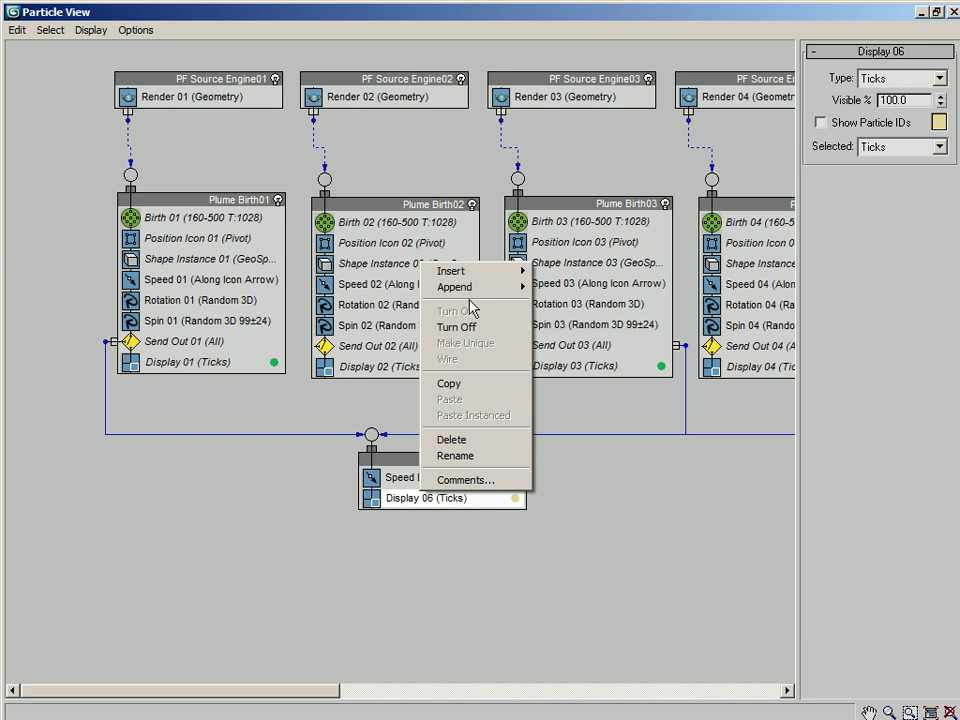
mouse_move(476, 293)
mouse_move(580, 303)
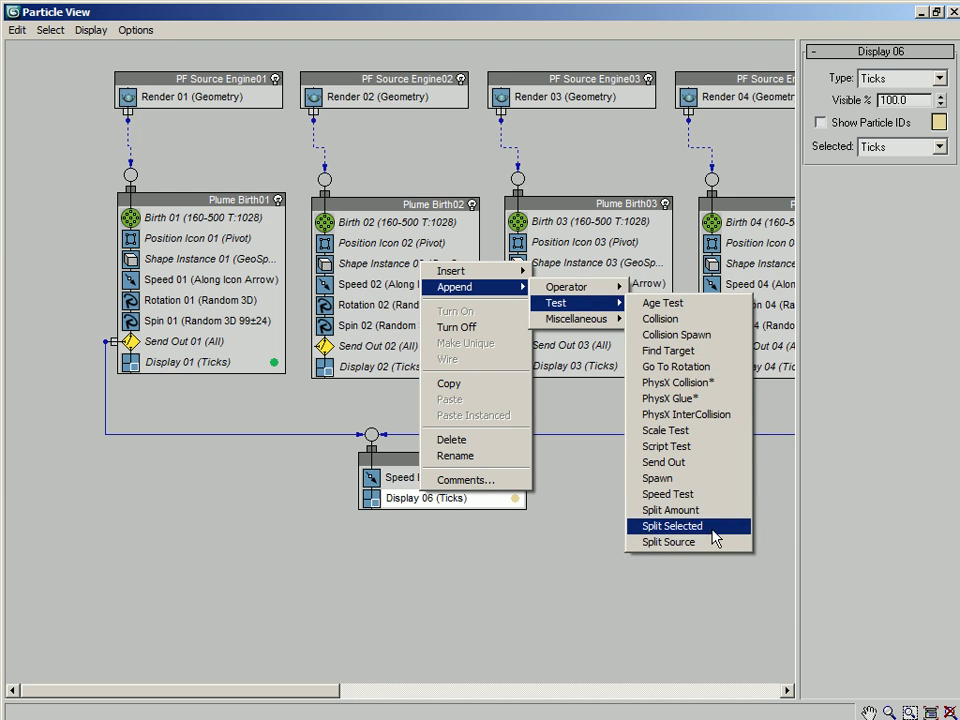
click(711, 486)
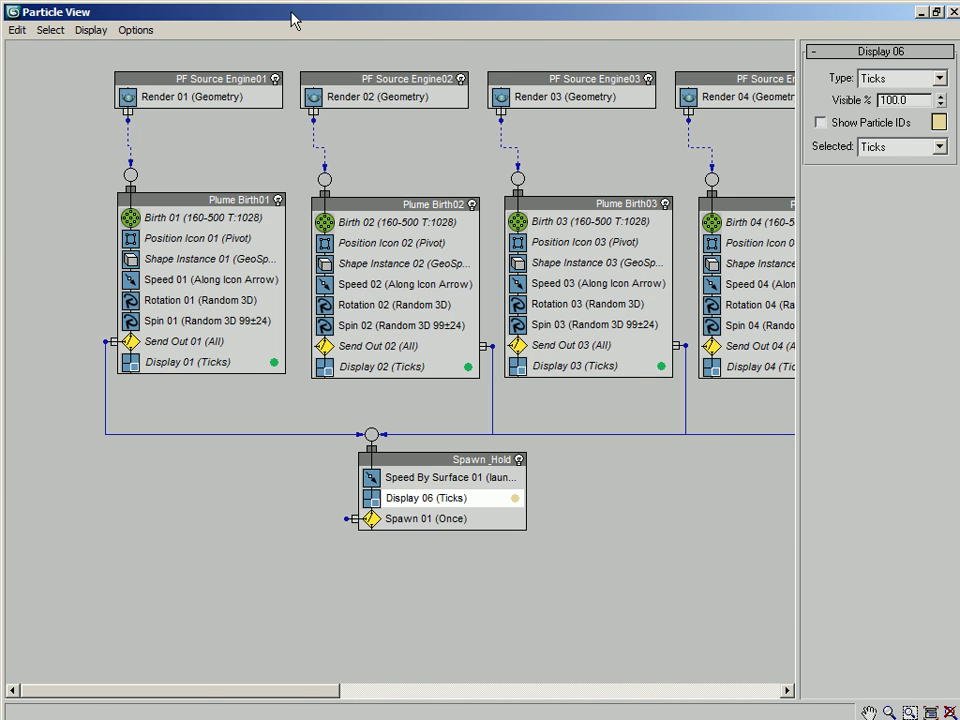
- Restore Particle View to a smaller window beside the viewport and return the animation to frame 0
double_click(293, 20)
drag(257, 63, 813, 28)
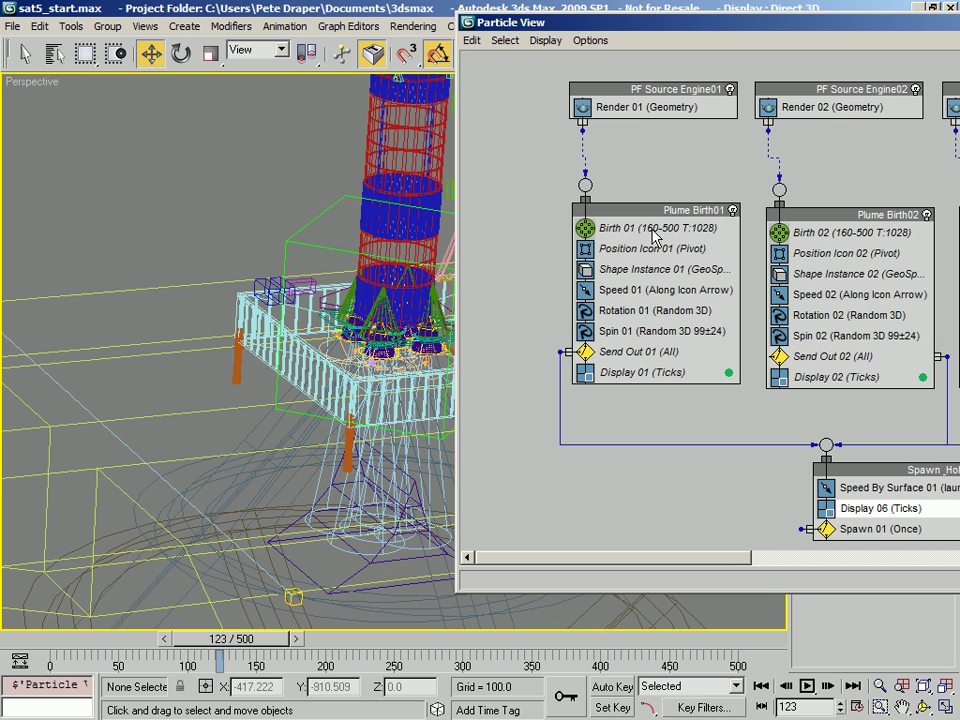
click(47, 658)
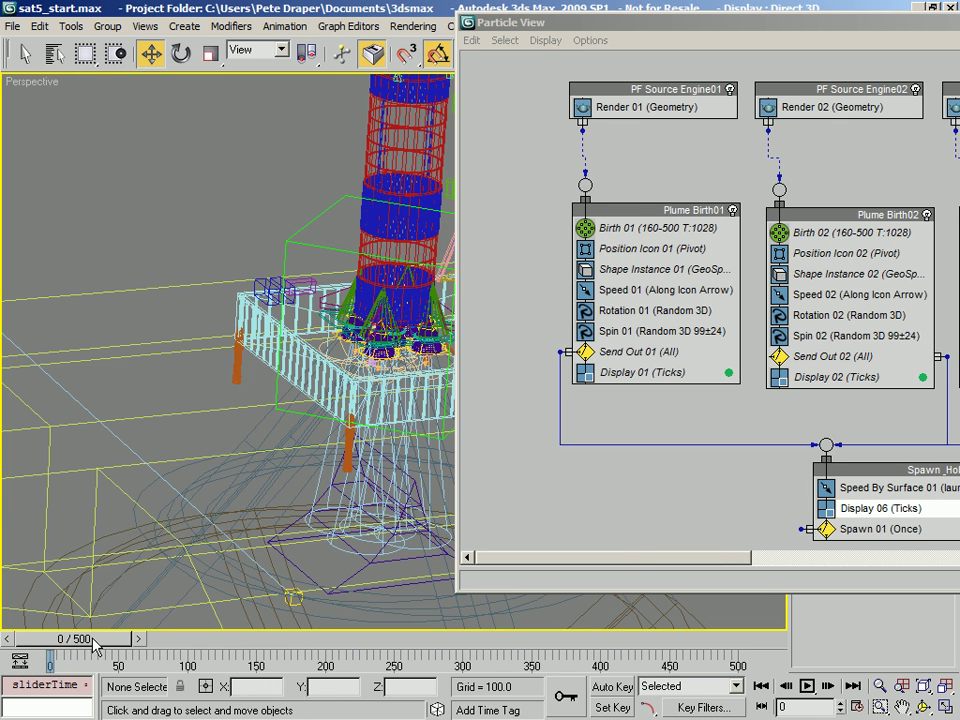
- Reorder the Spawn & Hold event so that Spawn 01 sits between Speed By Surface 01 and Display 06
drag(484, 24, 134, 1)
click(527, 507)
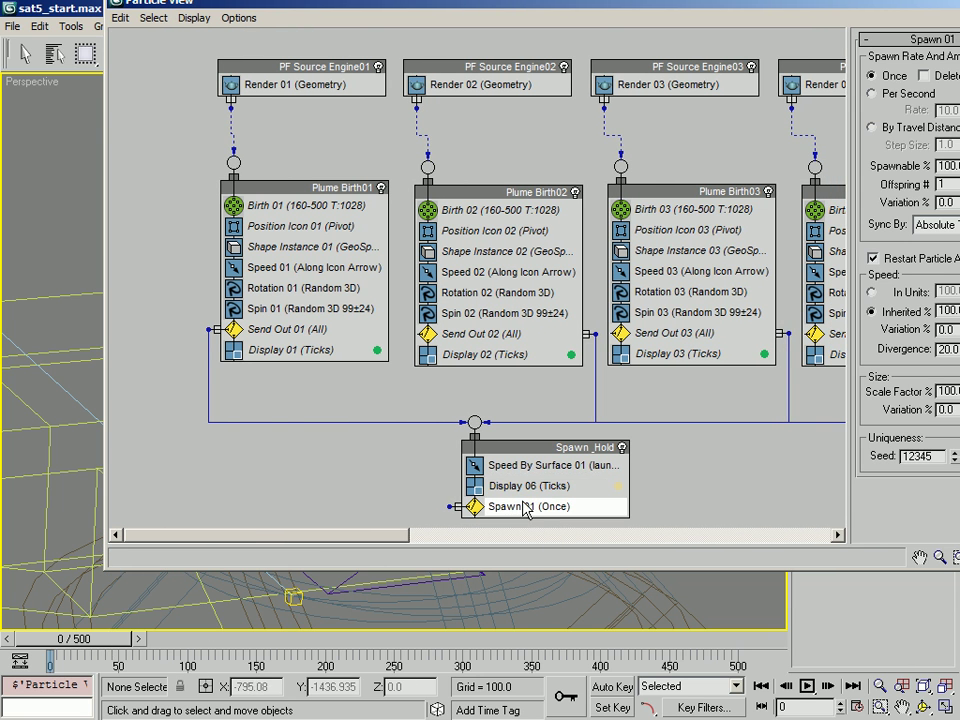
drag(531, 508, 530, 478)
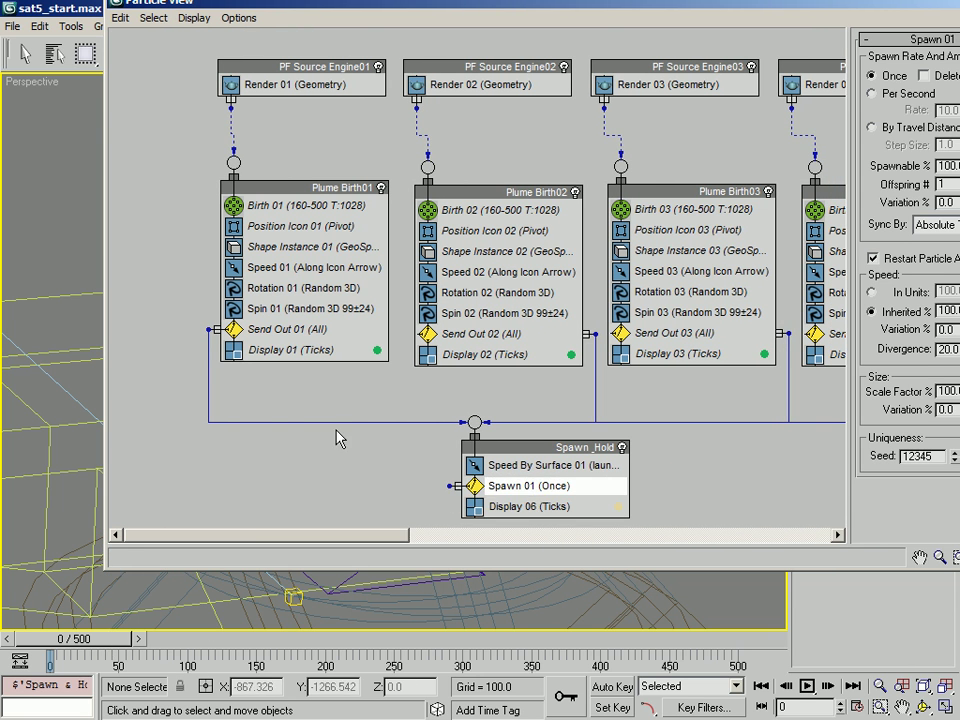
scroll(364, 381, down, 1)
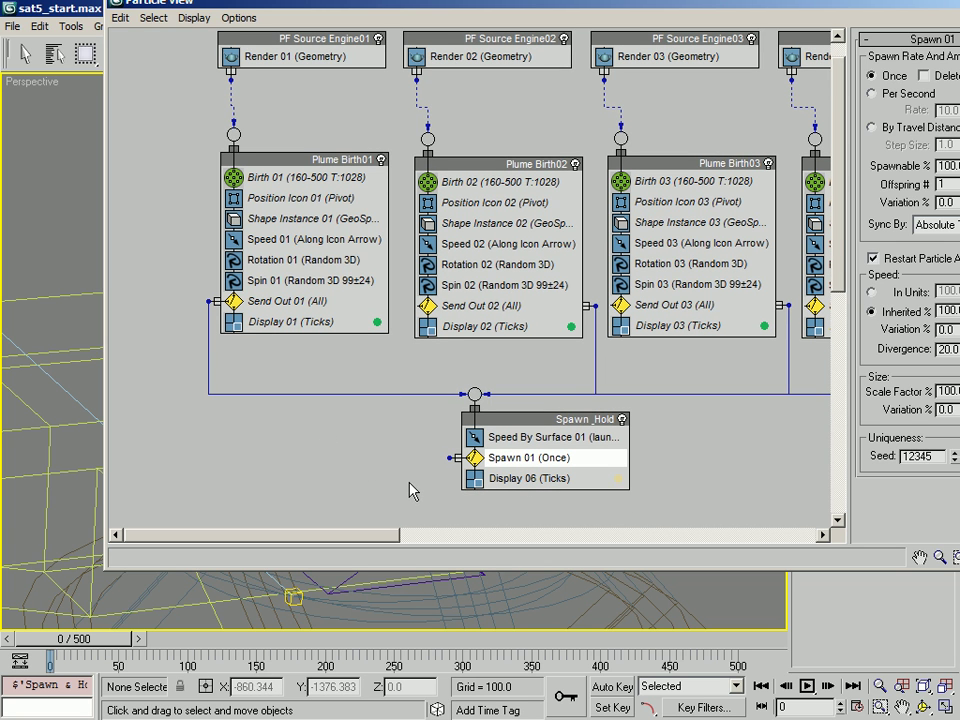
- Save the scene under the new file name sat5_finished
drag(325, 8, 290, 45)
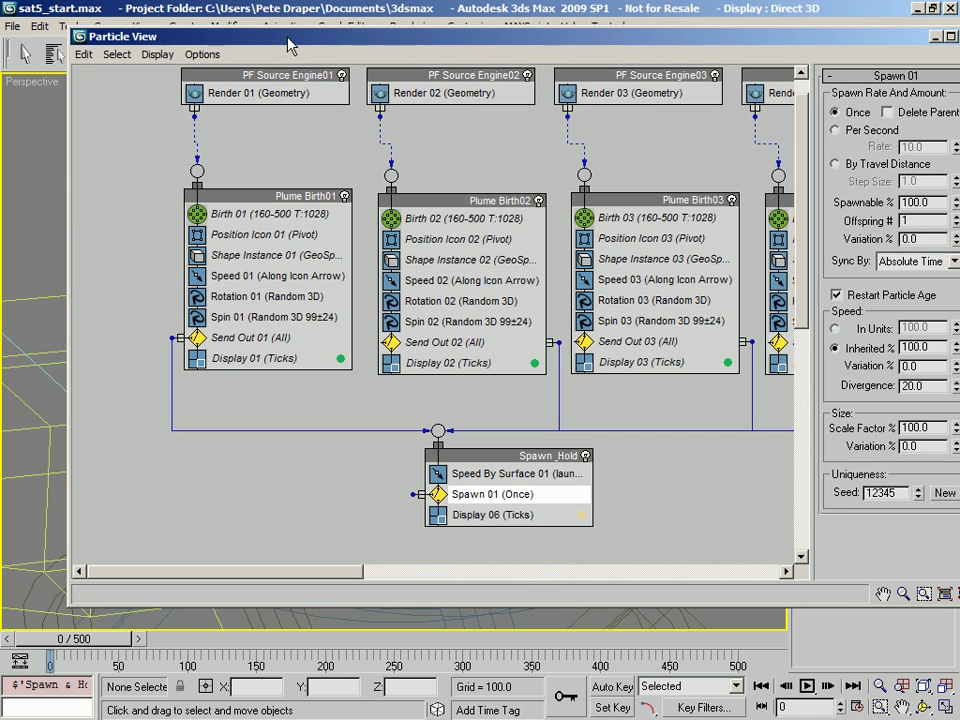
click(12, 26)
click(45, 164)
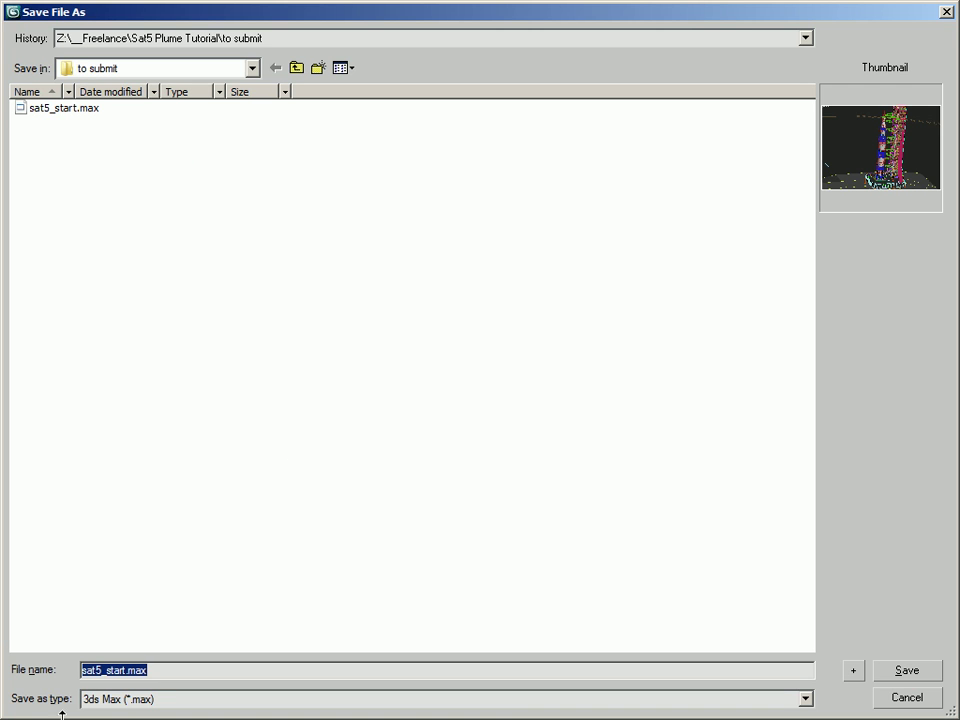
drag(104, 667, 445, 692)
text(_finished)
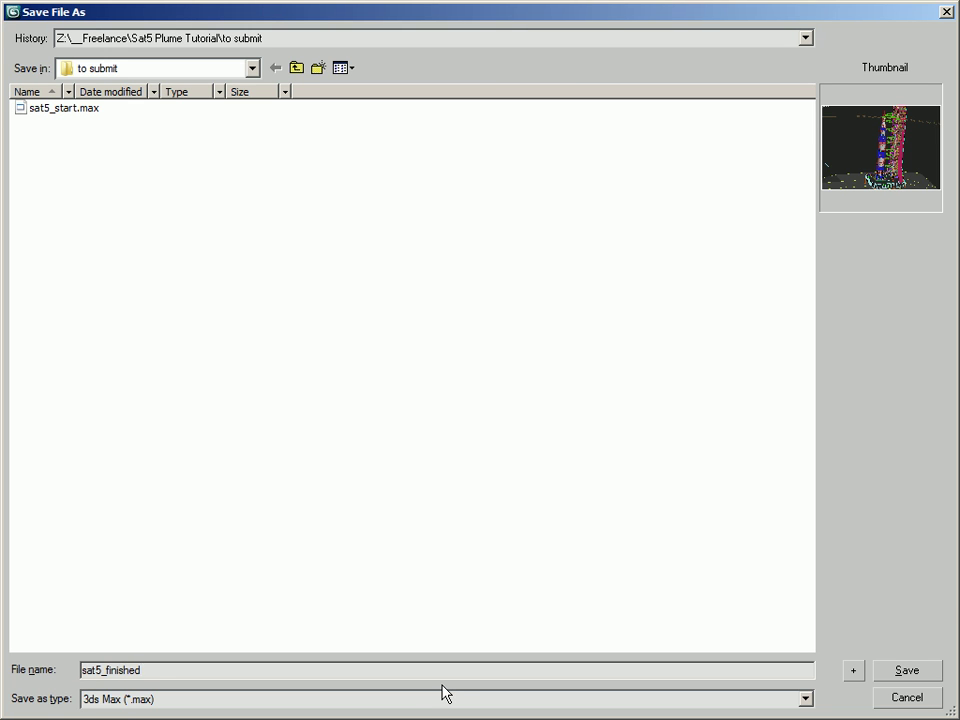
key(Return)
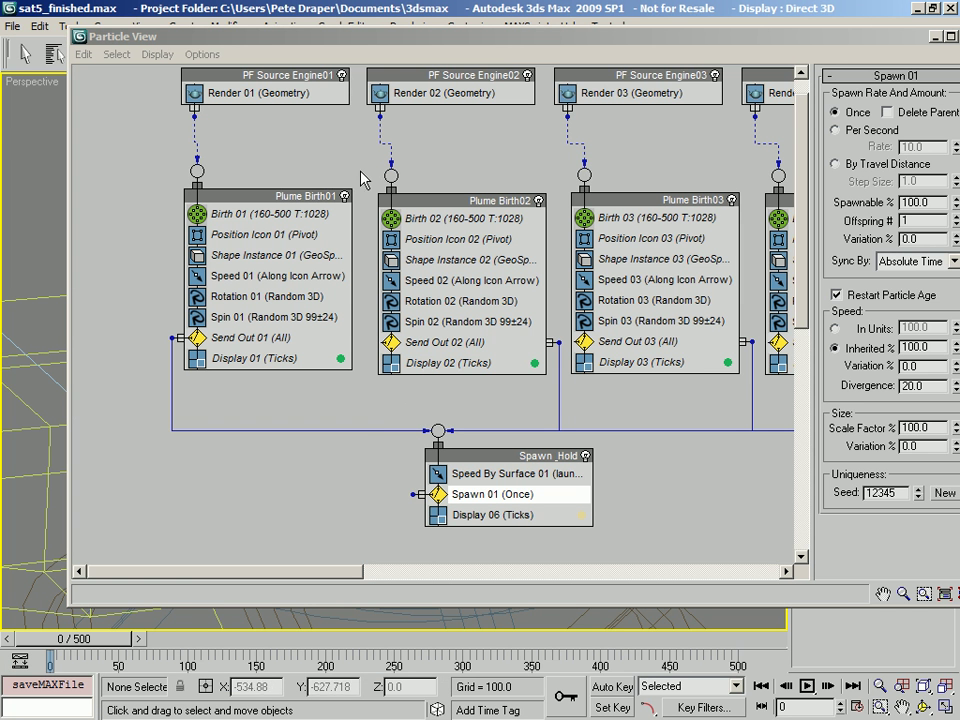
- Set the Spawnable percentage of the Spawn 01 test in the Spawn_Hold event to 20
click(398, 36)
middle_drag(461, 416, 468, 362)
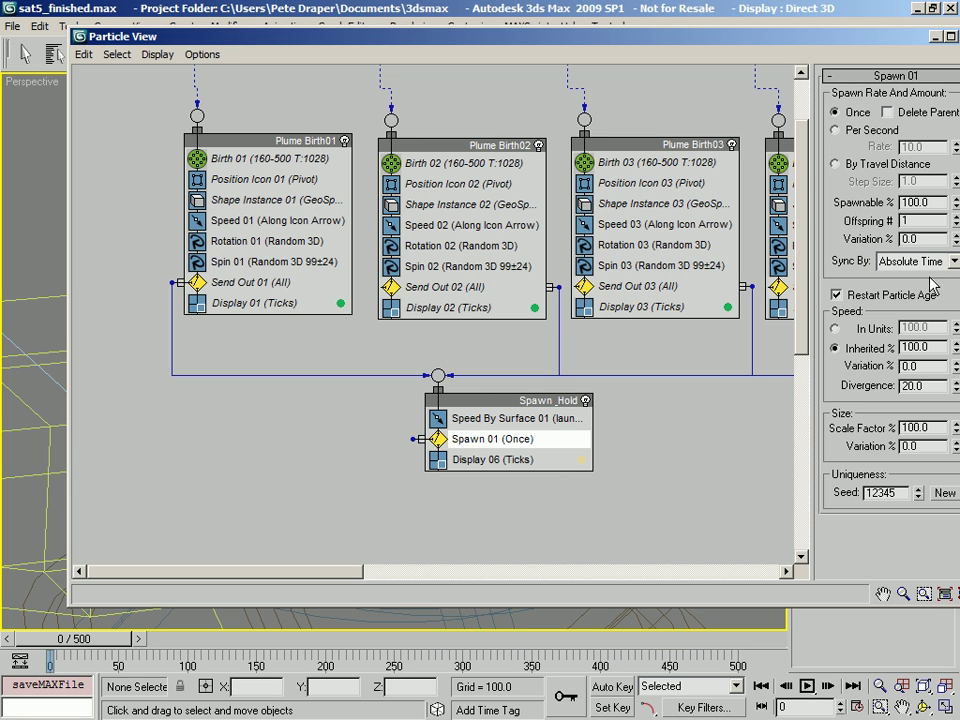
double_click(922, 202)
text(20)
key(Return)
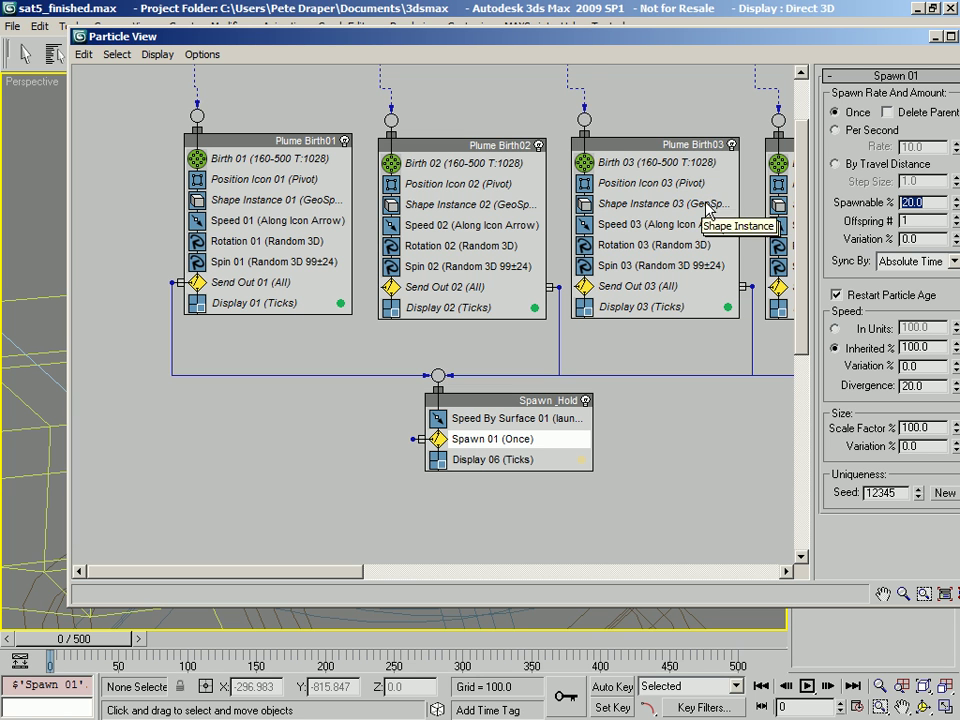
drag(588, 42, 565, 24)
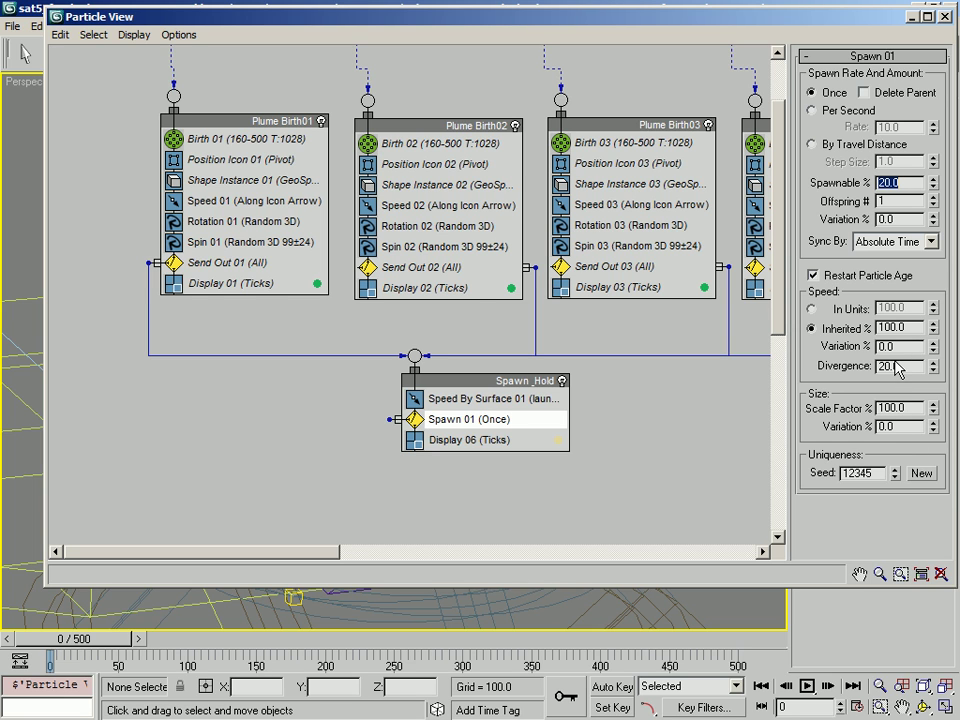
click(818, 437)
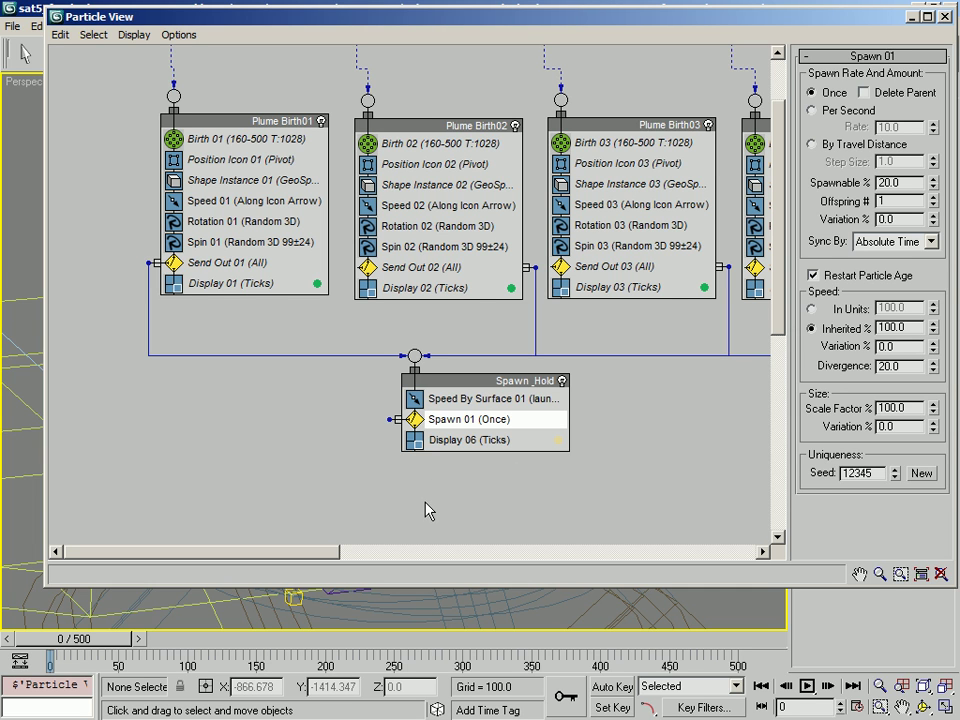
- Preview the plume particles in the perspective view by scrubbing the animation to frame 244, and return to frame 0
middle_drag(424, 513, 392, 358)
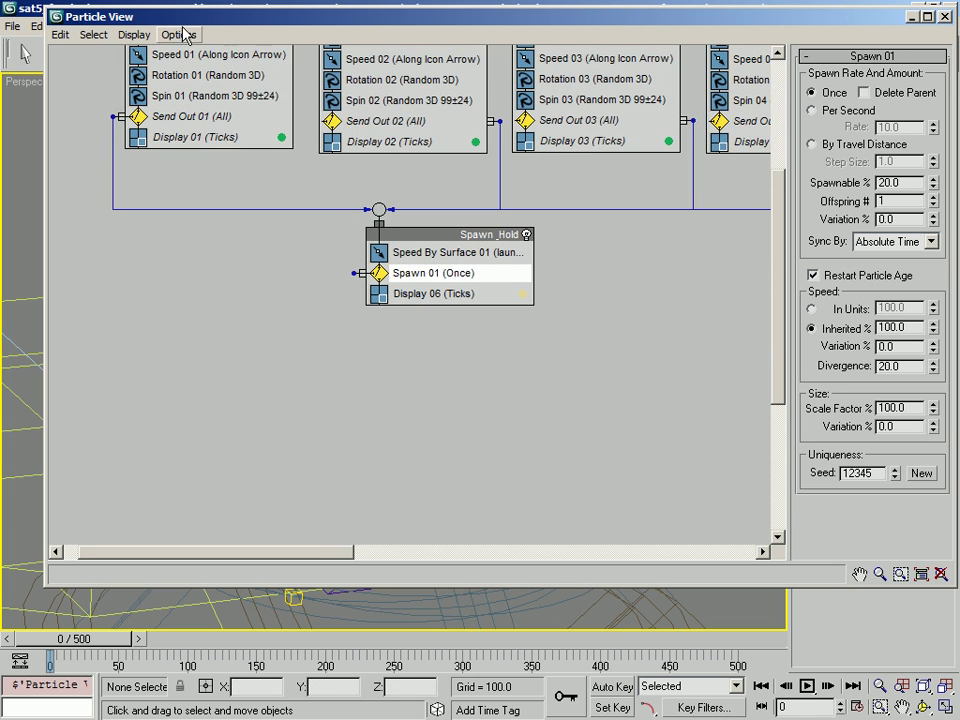
drag(140, 16, 958, 489)
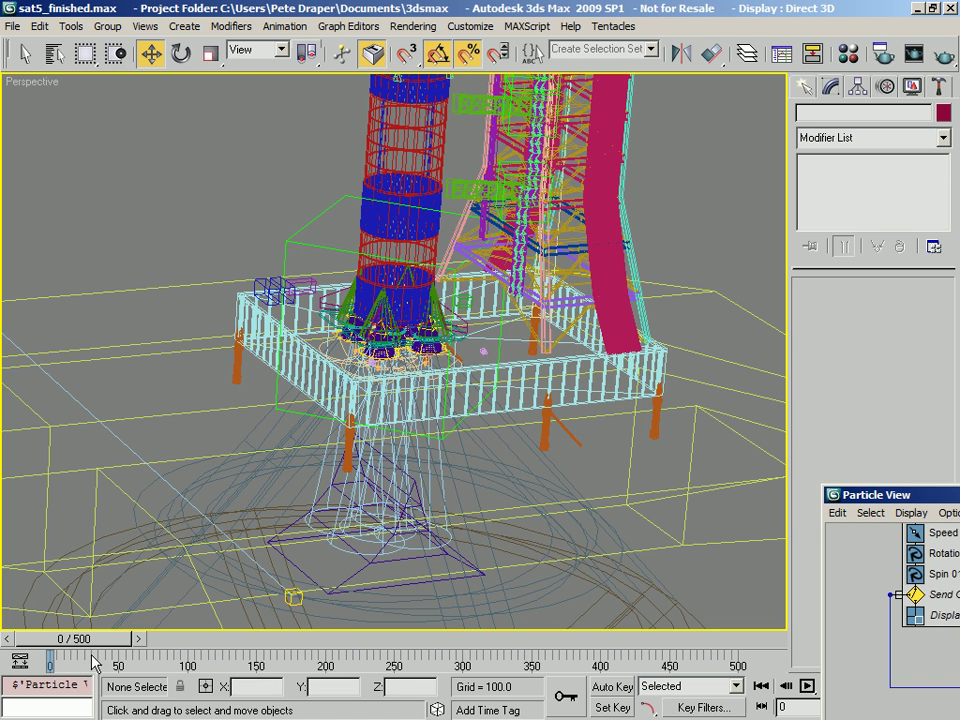
drag(93, 638, 388, 708)
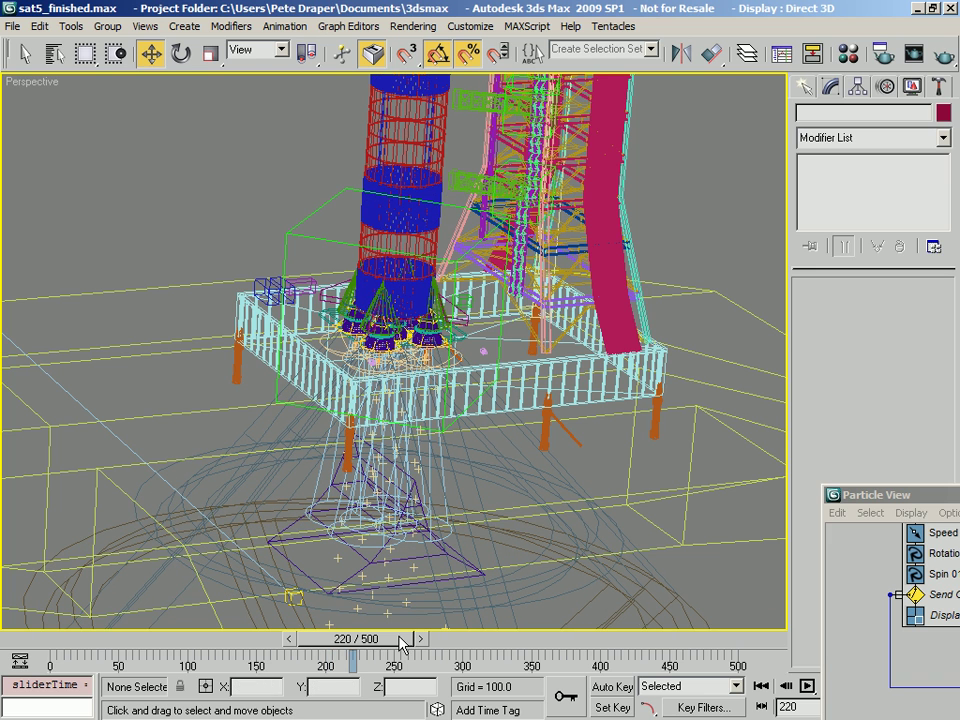
drag(398, 635, 430, 636)
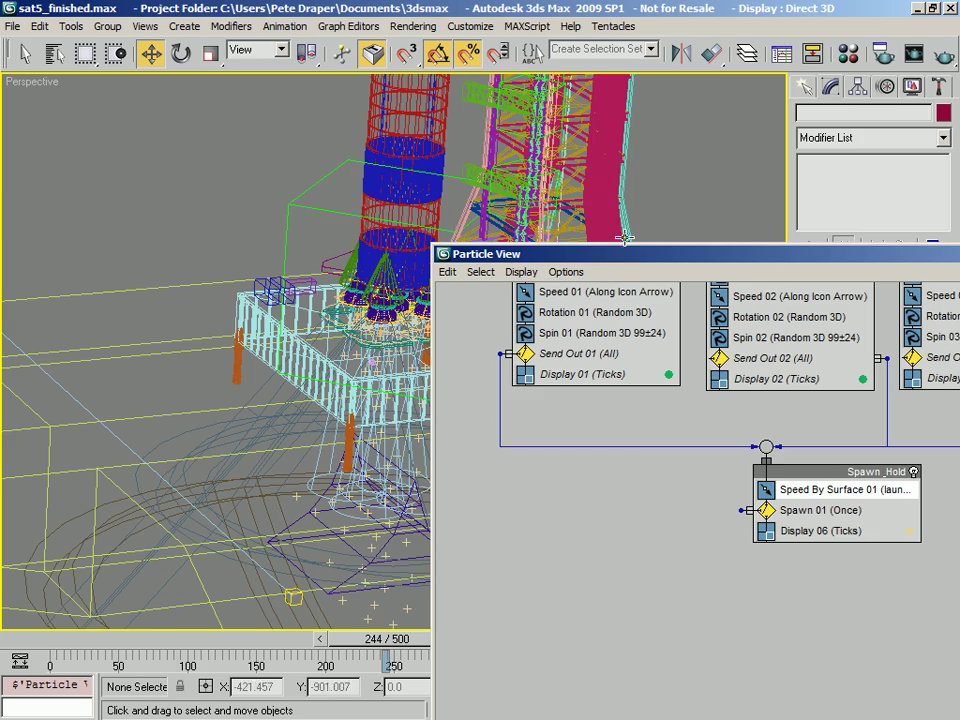
drag(636, 256, 188, 16)
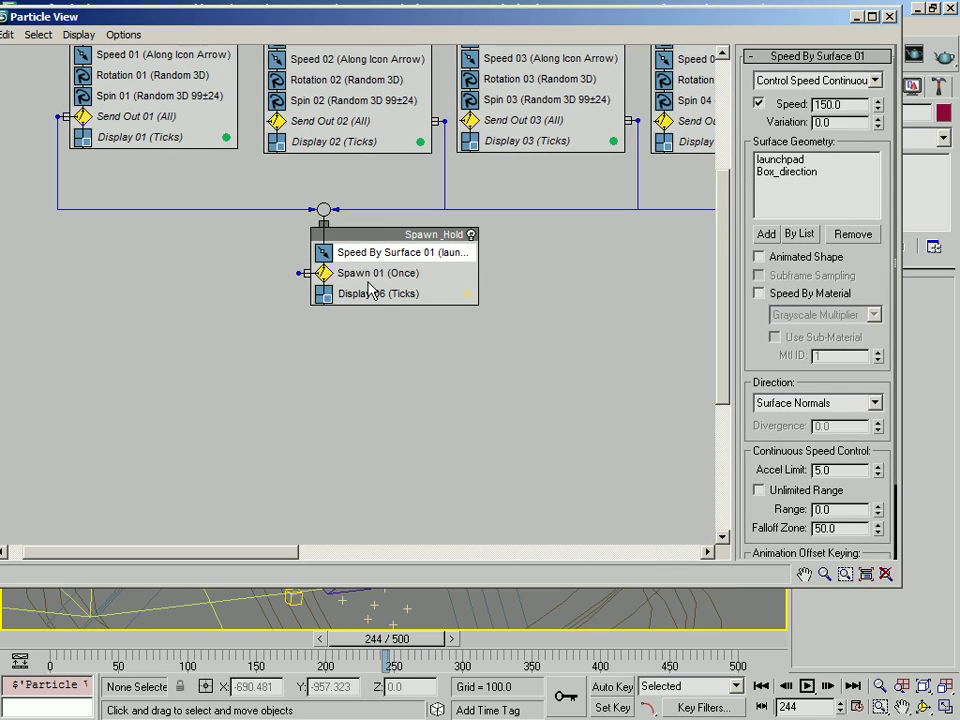
drag(262, 14, 957, 717)
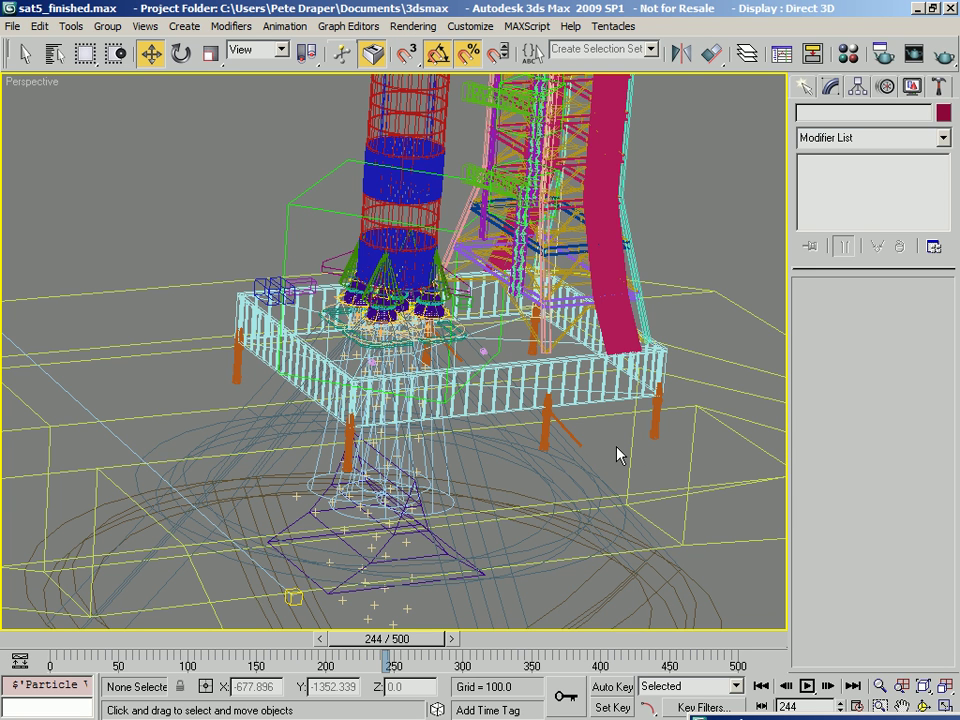
click(41, 639)
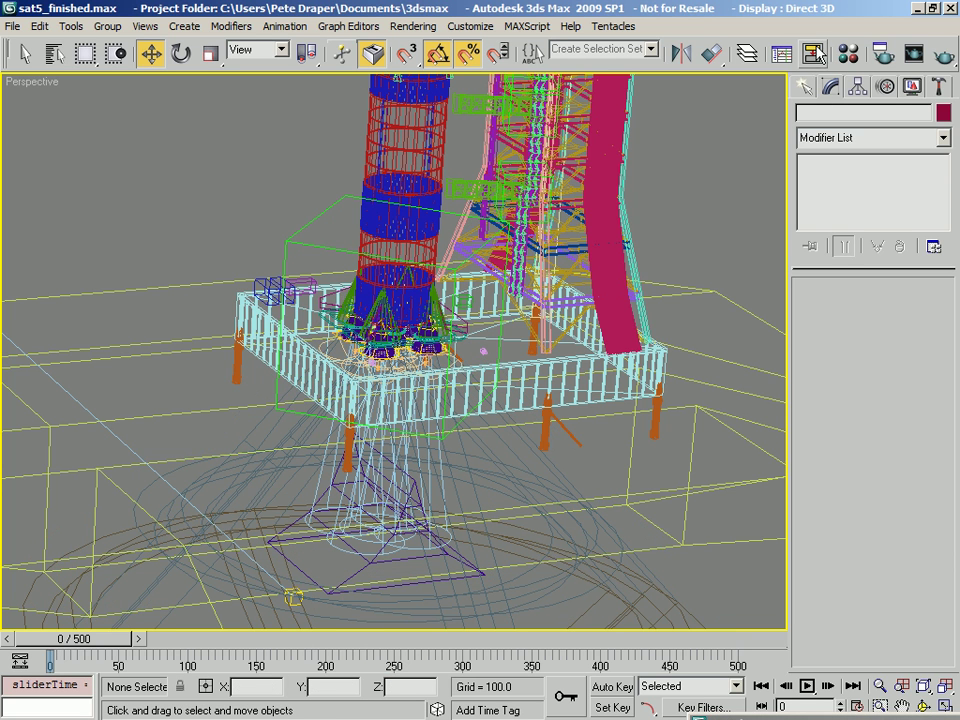
- Create a Drag space warp in the Top view, away from the launch tower, and set its Time Off to 1000
key(t)
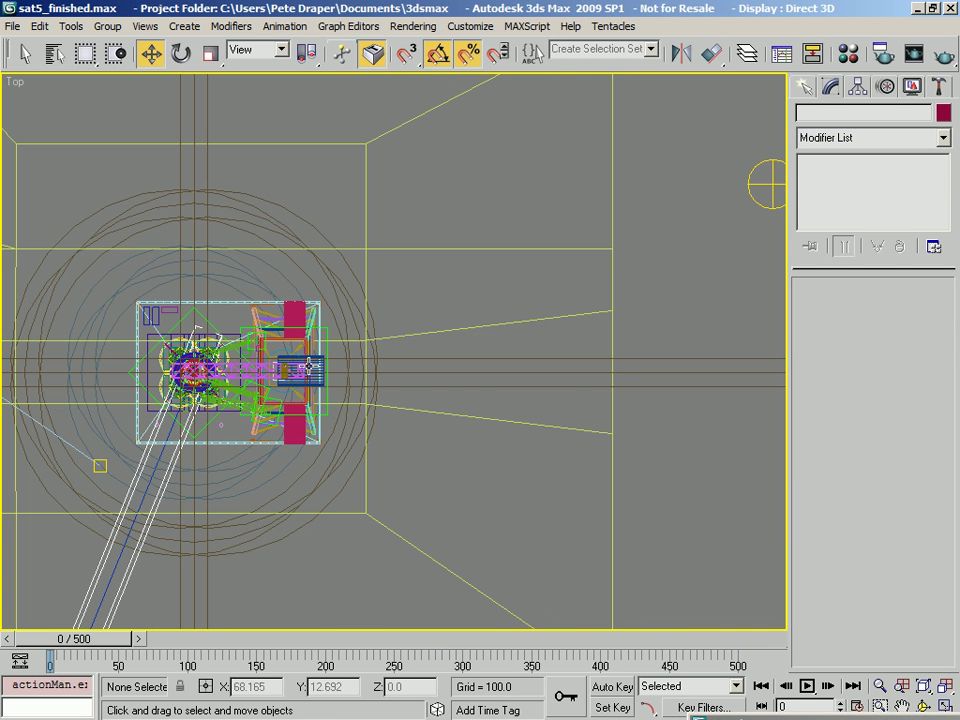
click(806, 86)
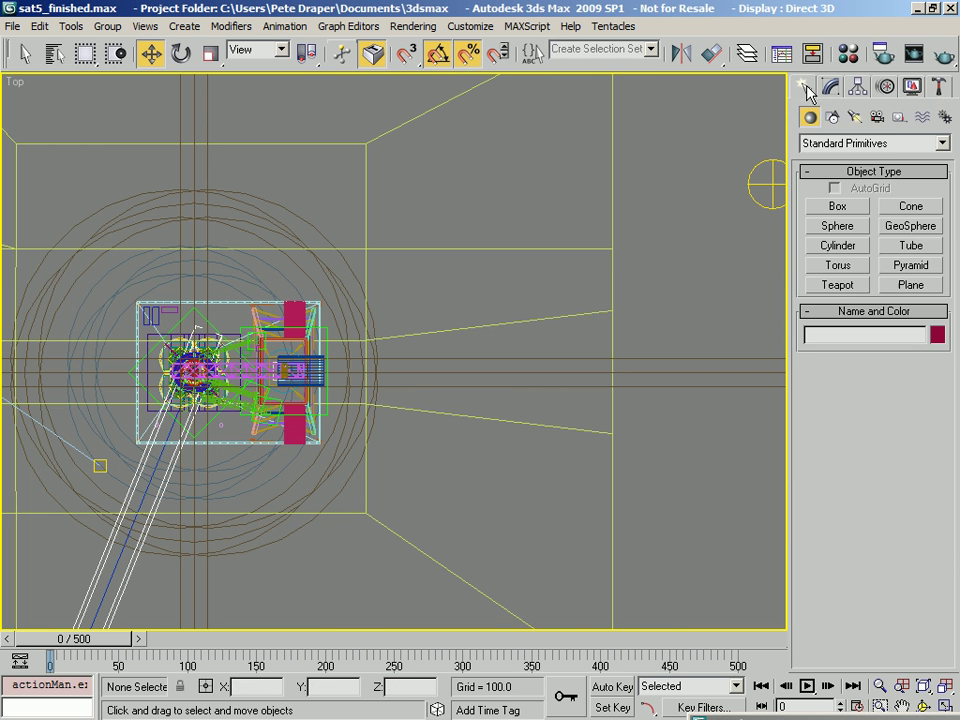
click(923, 118)
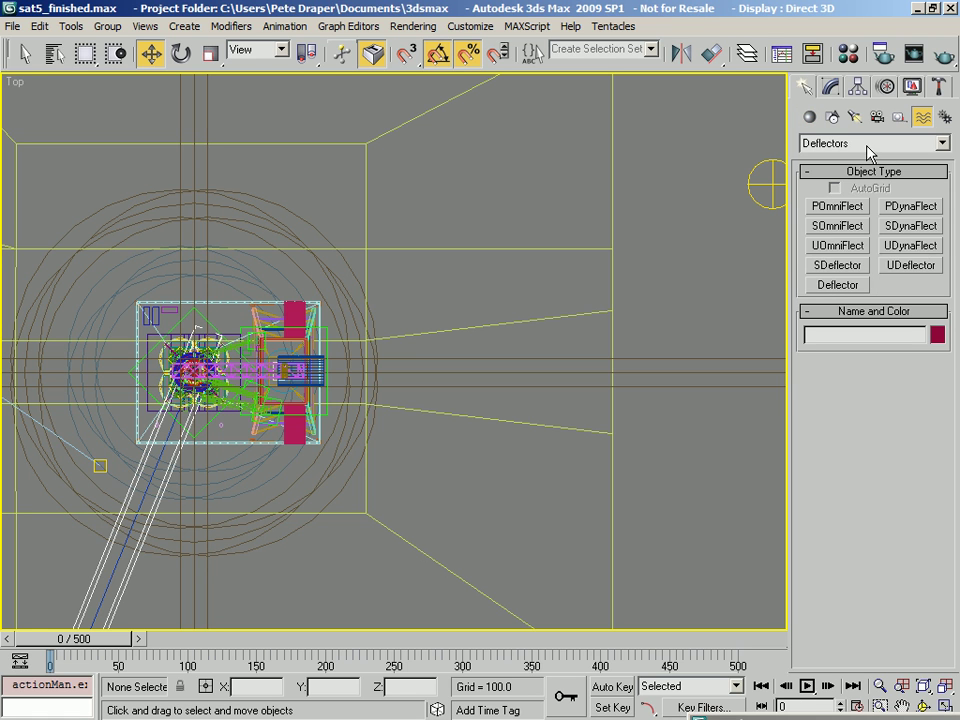
click(816, 143)
click(845, 160)
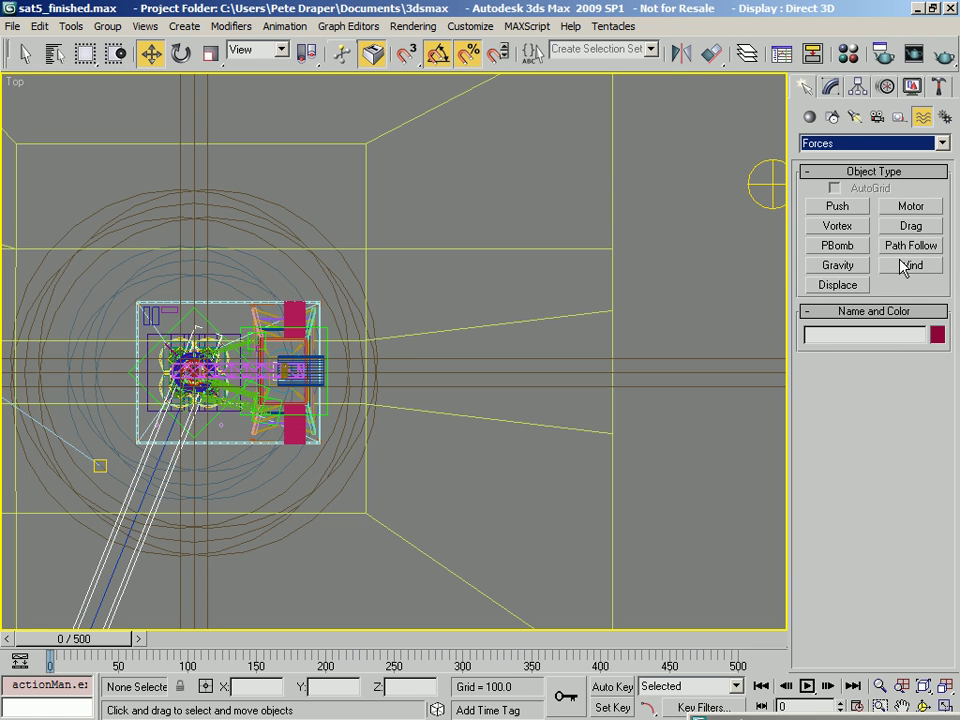
click(911, 226)
drag(540, 180, 627, 83)
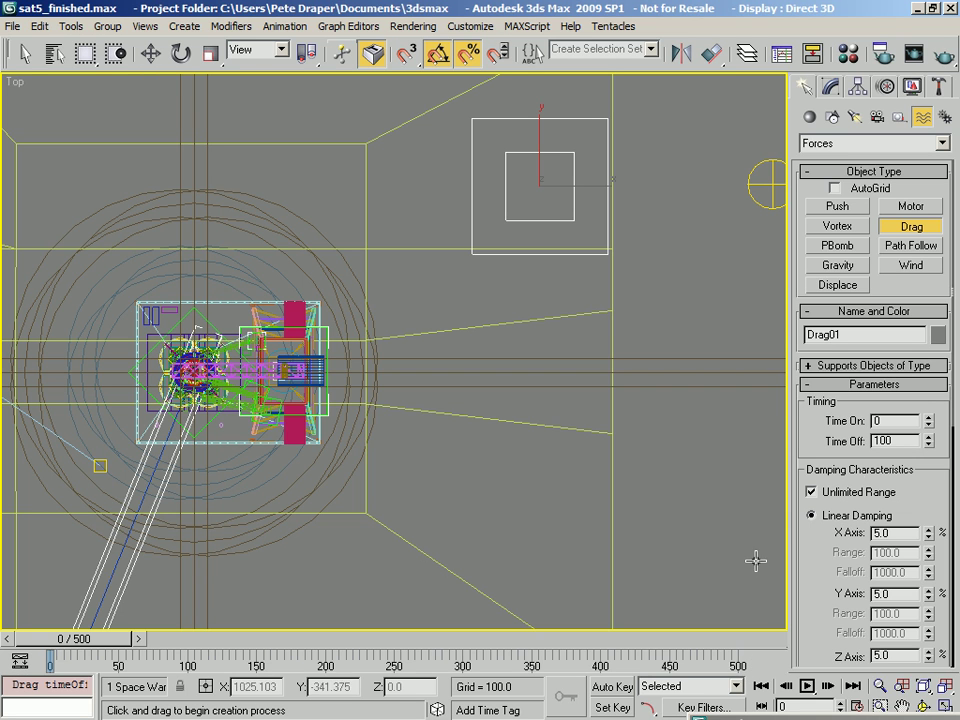
key(Tab)
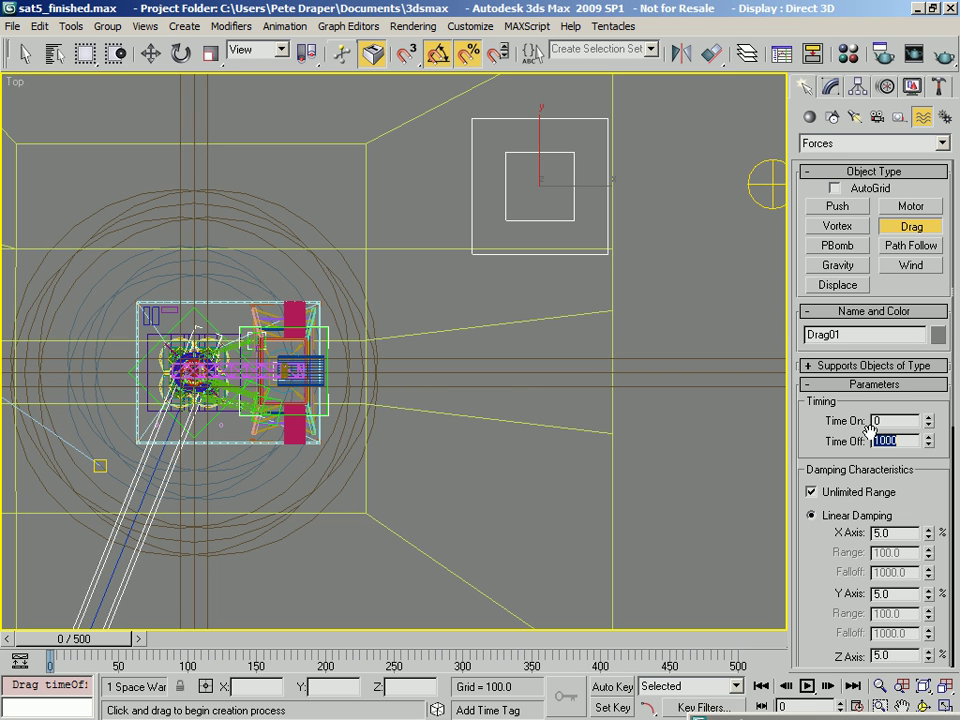
- Examine the Drag space warp's linear damping settings for the X, Y and Z axes
drag(846, 595, 841, 432)
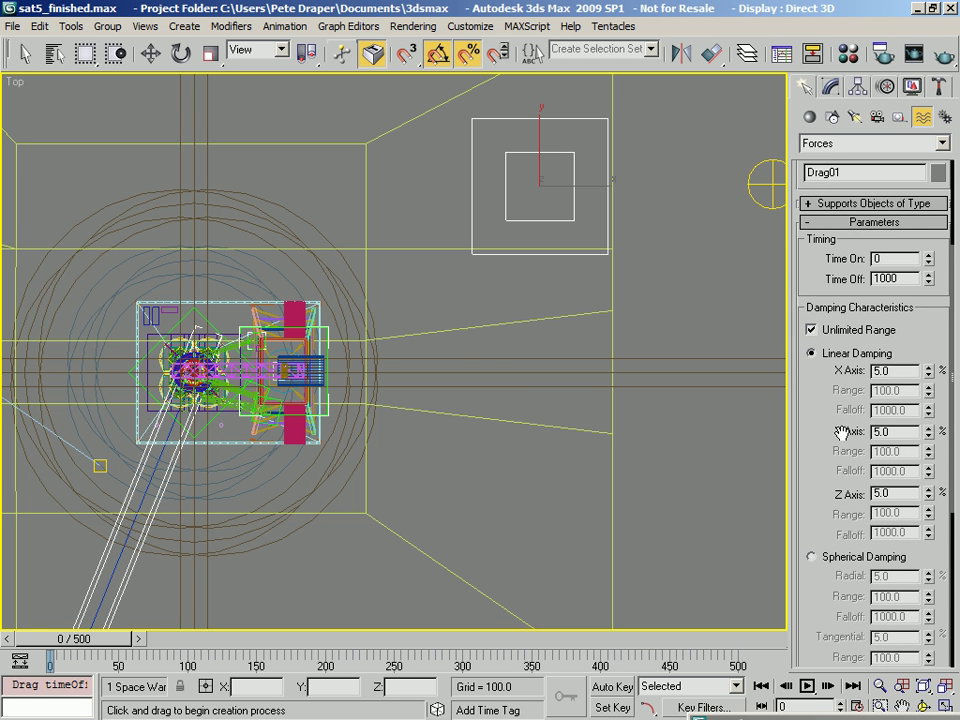
double_click(896, 371)
key(Tab)
key(Tab)
key(Tab)
key(Tab)
key(Tab)
key(Tab)
drag(834, 498, 817, 459)
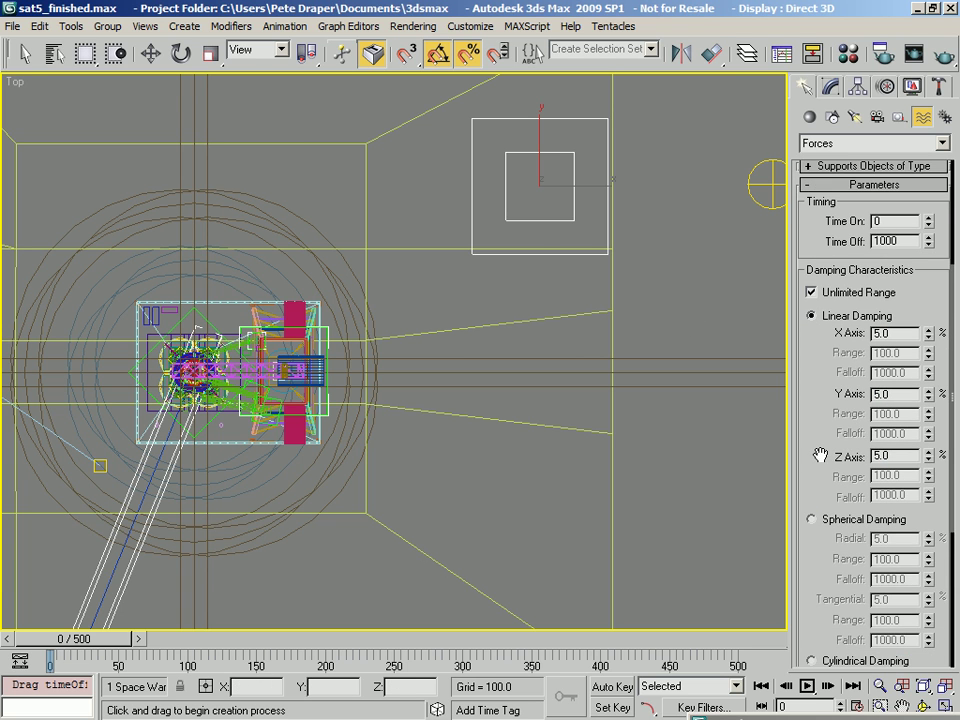
drag(818, 374, 893, 455)
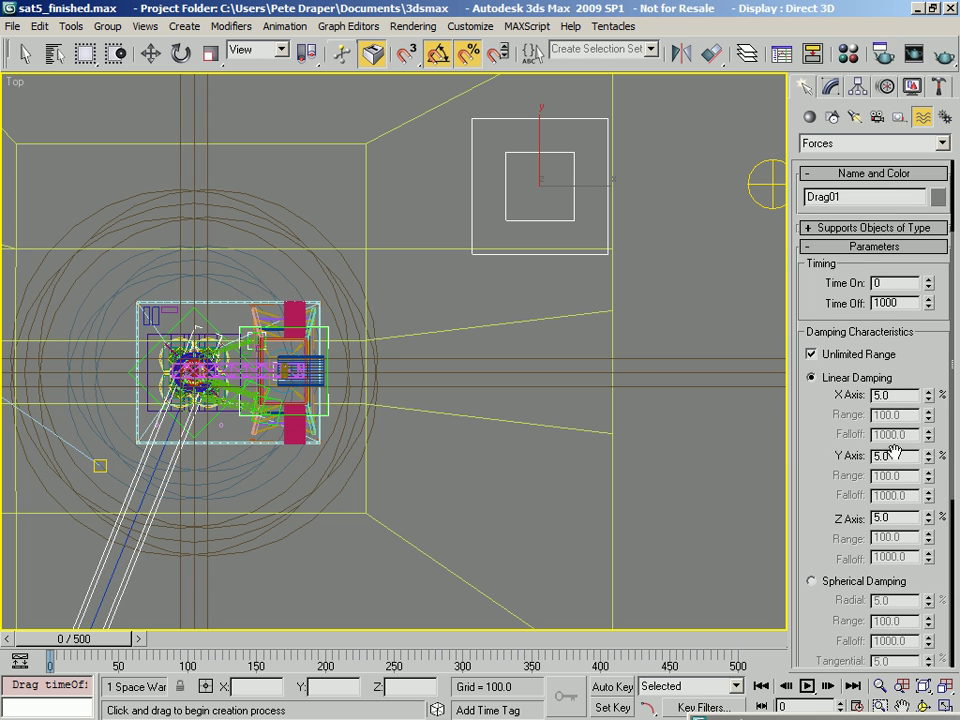
double_click(893, 395)
double_click(880, 455)
double_click(877, 516)
click(820, 491)
- Add a Force operator to the Spawn_Hold event between Spawn 01 and Display 06
drag(833, 718, 450, 184)
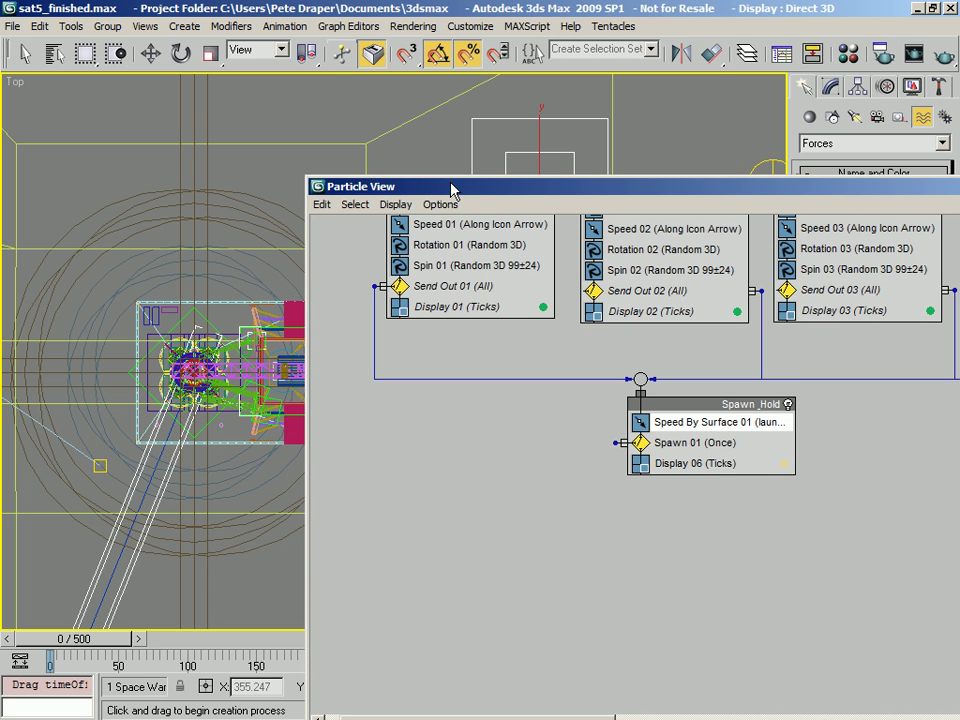
drag(450, 184, 108, 33)
click(349, 287)
right_click(374, 286)
mouse_move(420, 312)
mouse_move(527, 316)
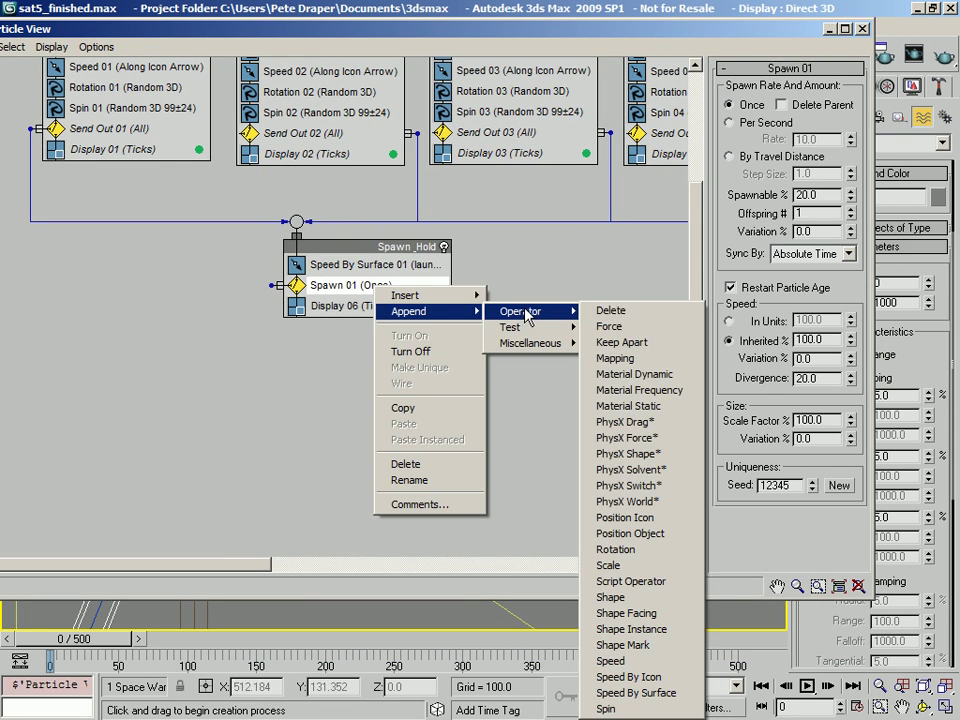
click(630, 326)
drag(349, 394, 366, 306)
click(366, 306)
- Assign the Drag01 space warp to the Force operator in the Spawn_Hold event
drag(455, 36, 202, 49)
click(512, 190)
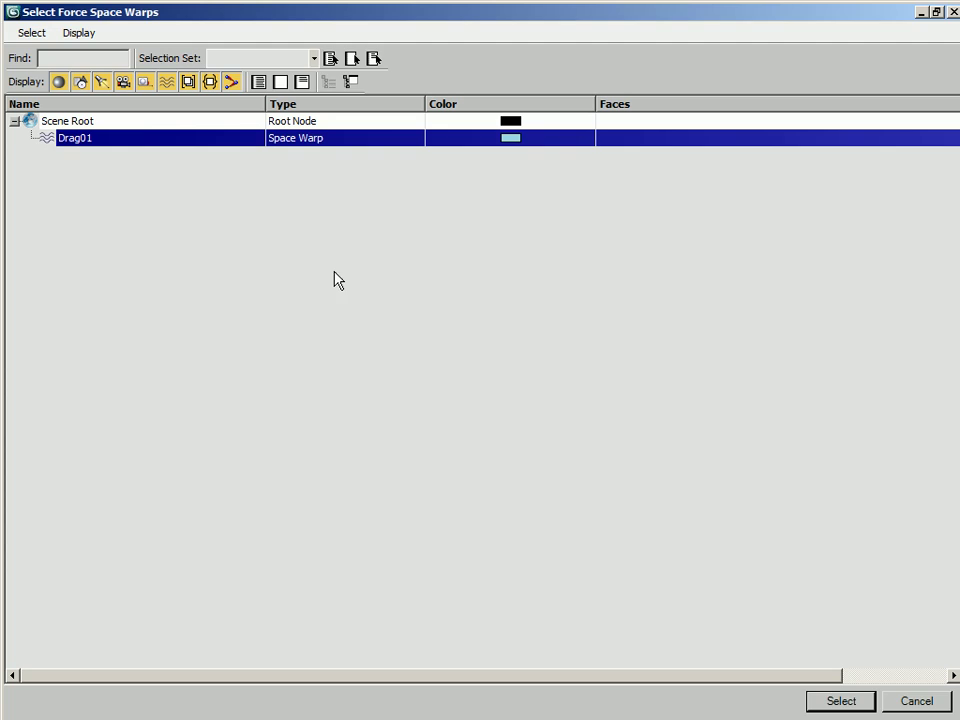
double_click(115, 143)
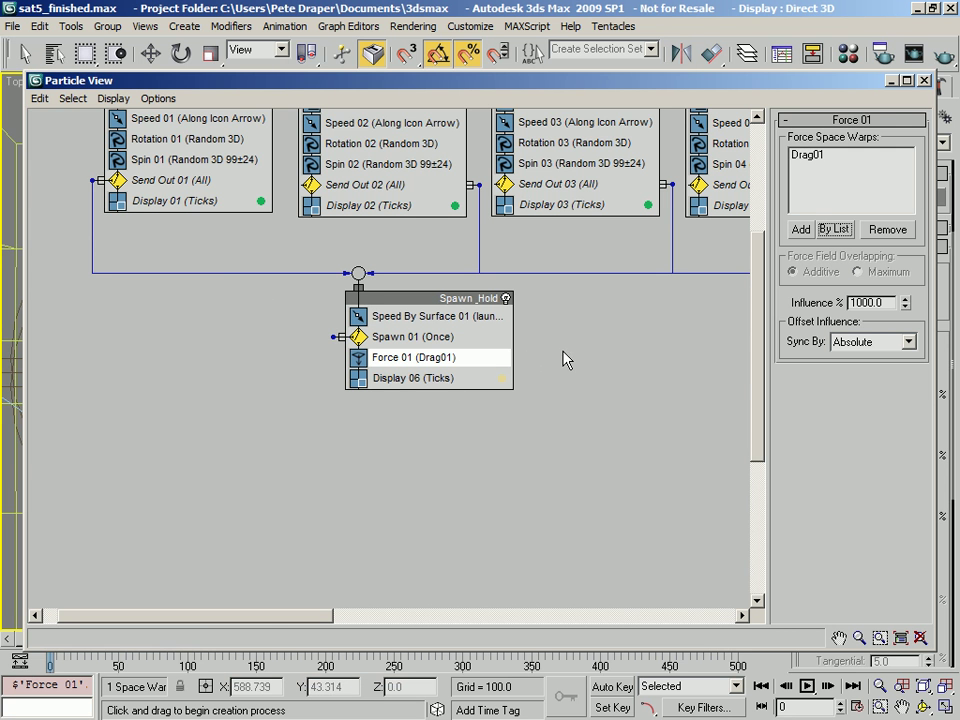
- Set the Influence percentage of the Force 01 operator to 600
drag(578, 82, 414, 41)
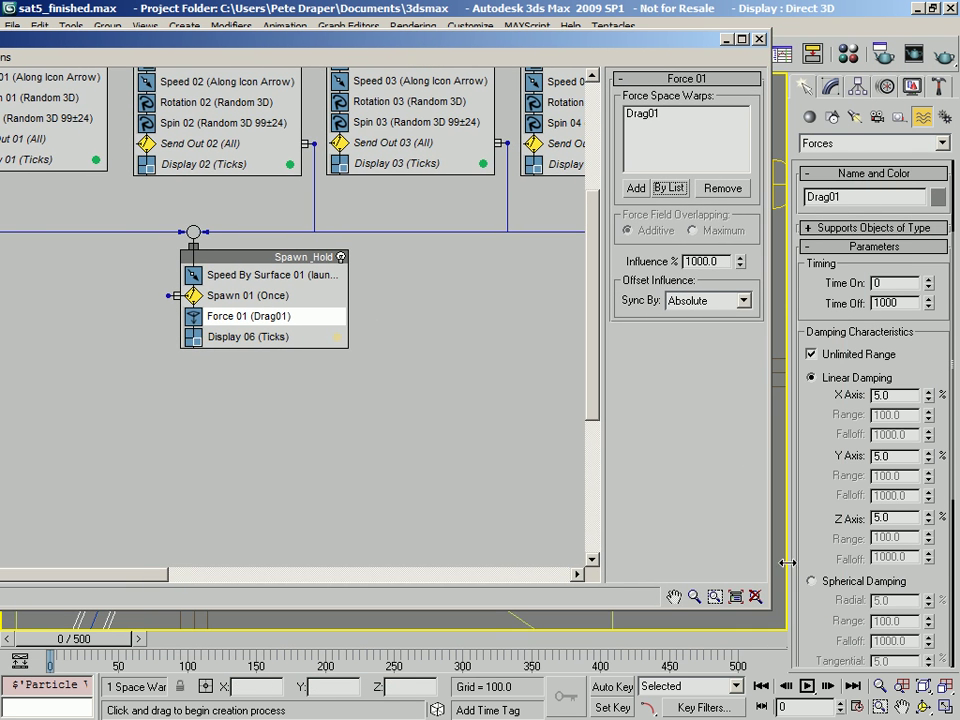
drag(766, 608, 643, 642)
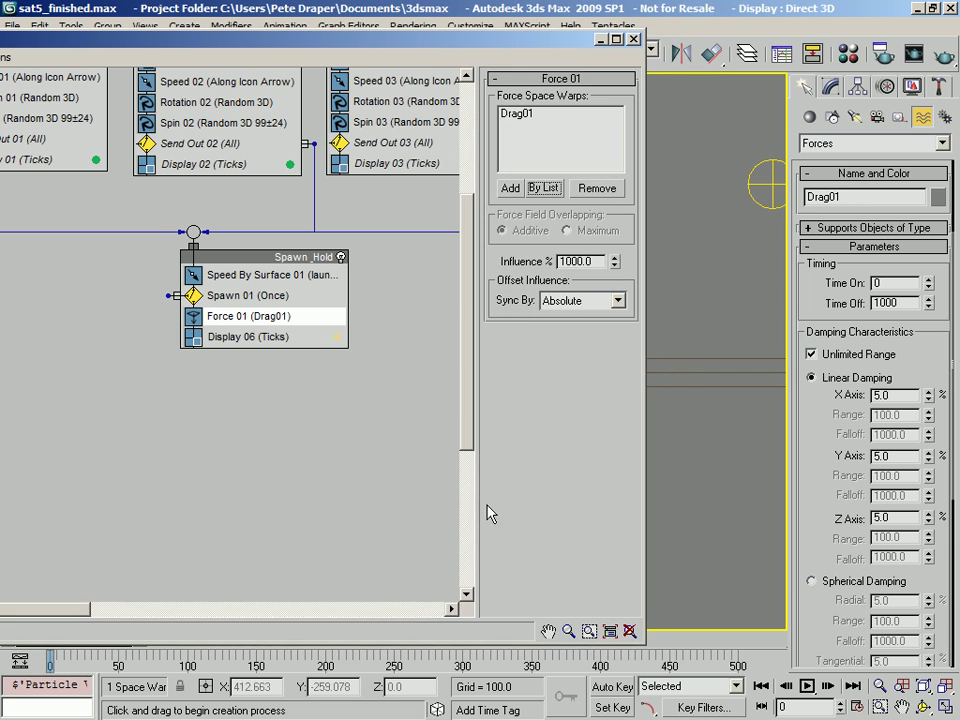
double_click(590, 261)
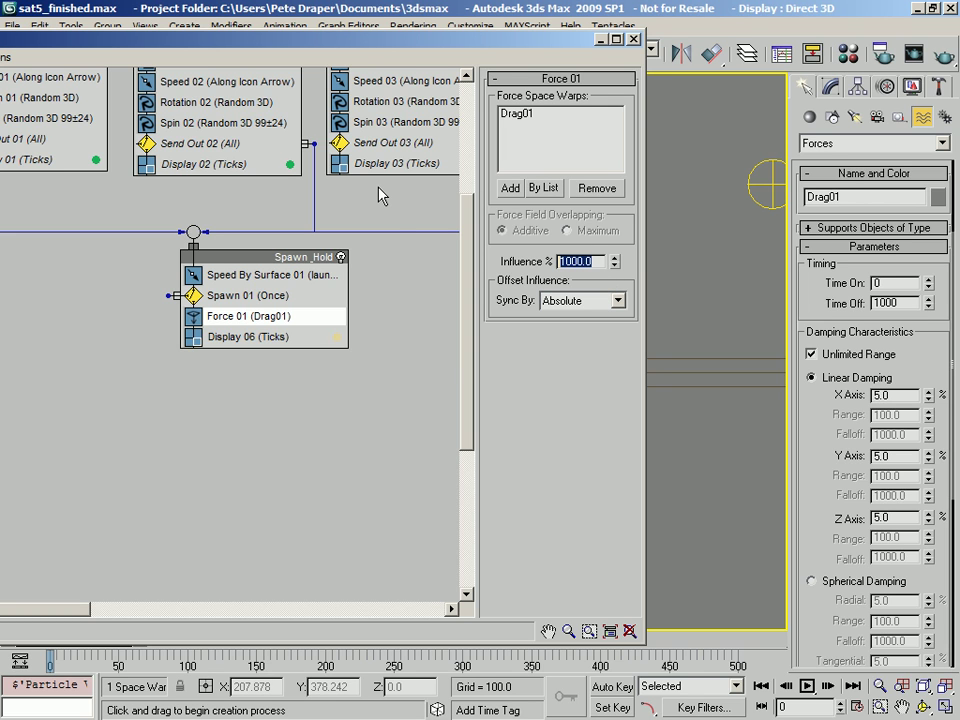
text(600)
key(Return)
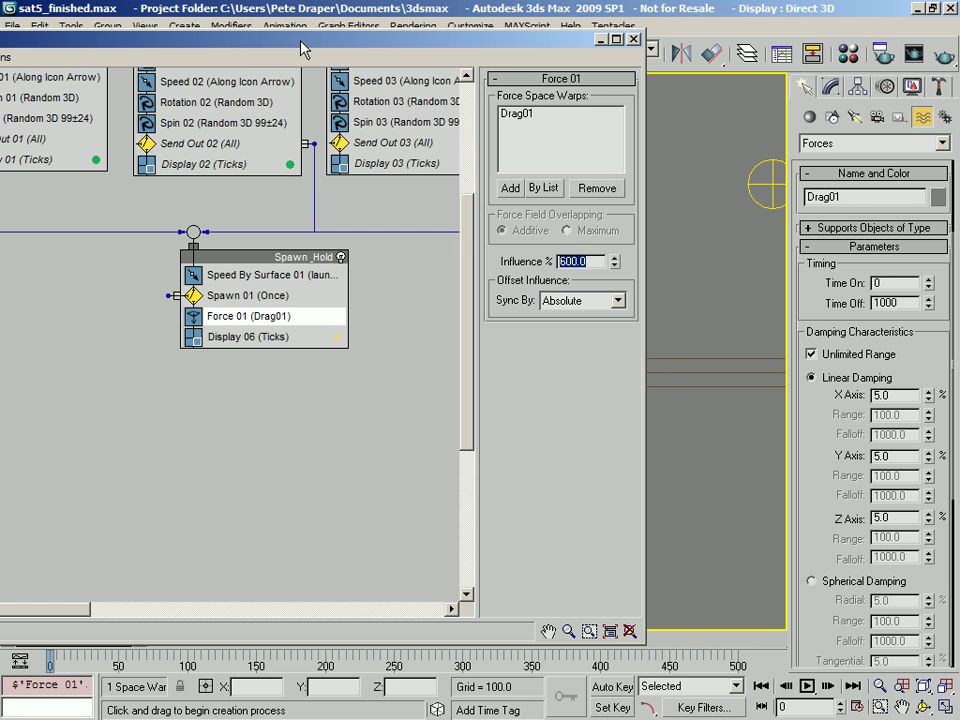
- Minimise Particle View and check the particle motion in the Front view by scrubbing the animation to frame 217
drag(305, 49, 475, 78)
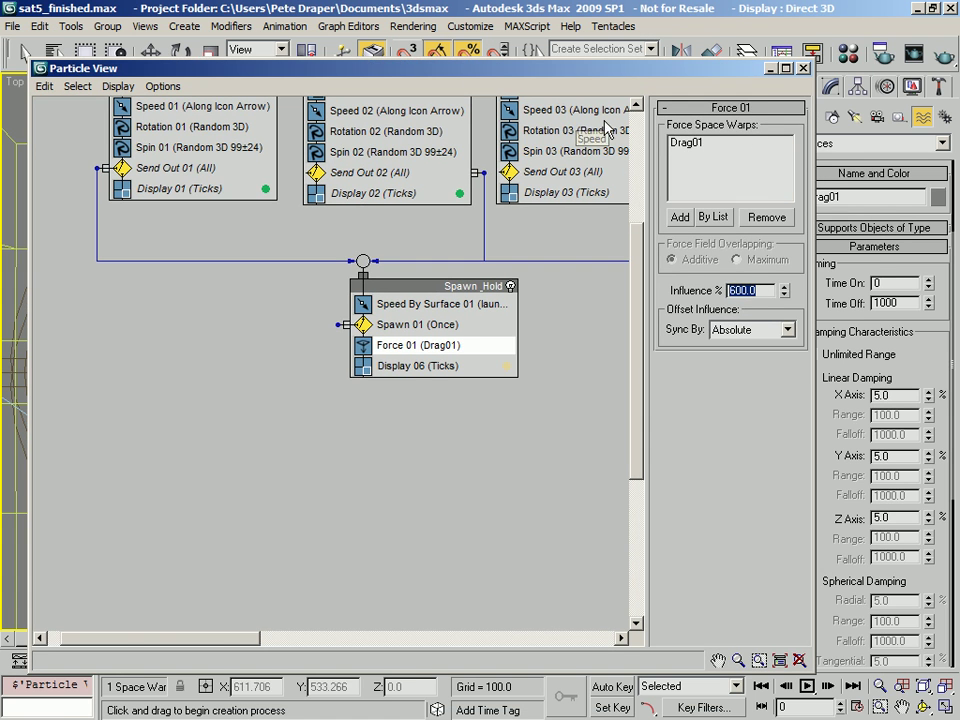
click(771, 69)
key(f)
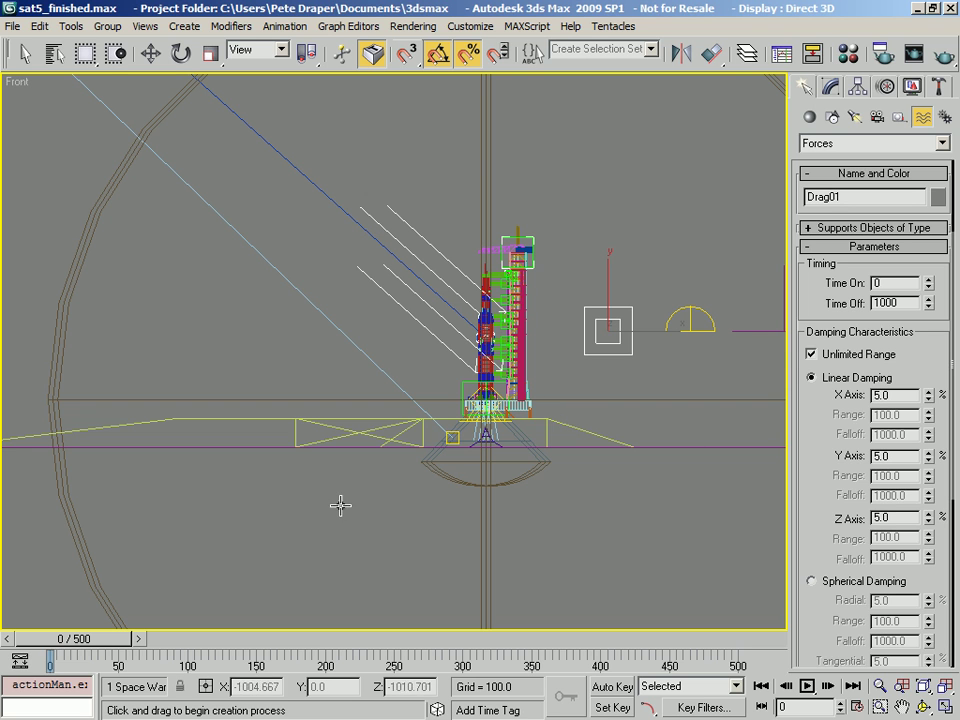
drag(92, 640, 355, 658)
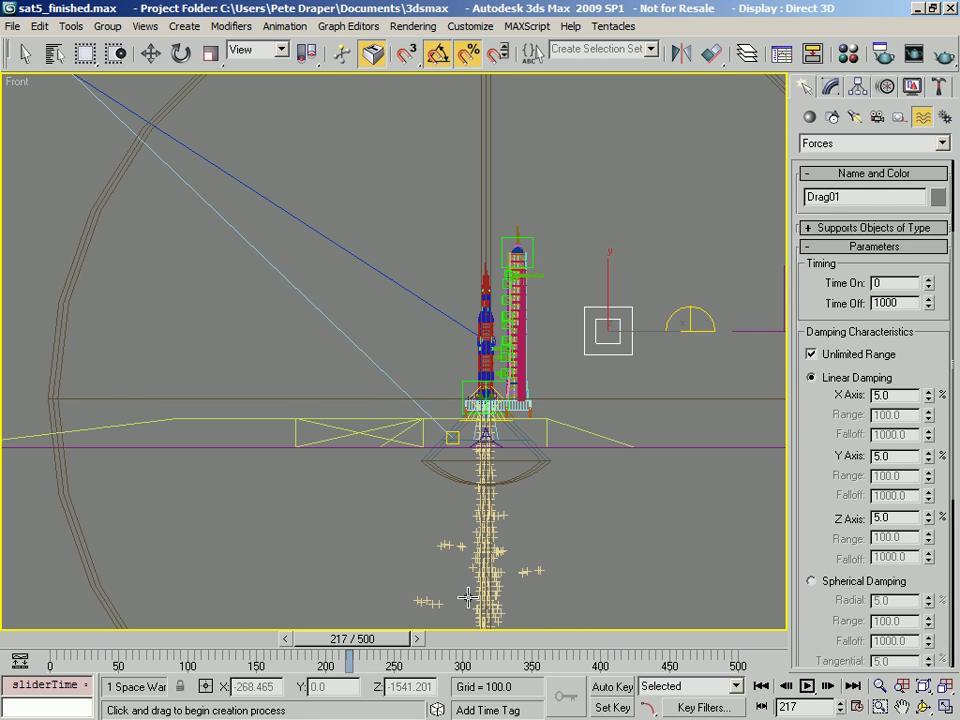
- Check the plume particles' spread and speed in the Front view at frames 253 and 172
drag(390, 645, 441, 655)
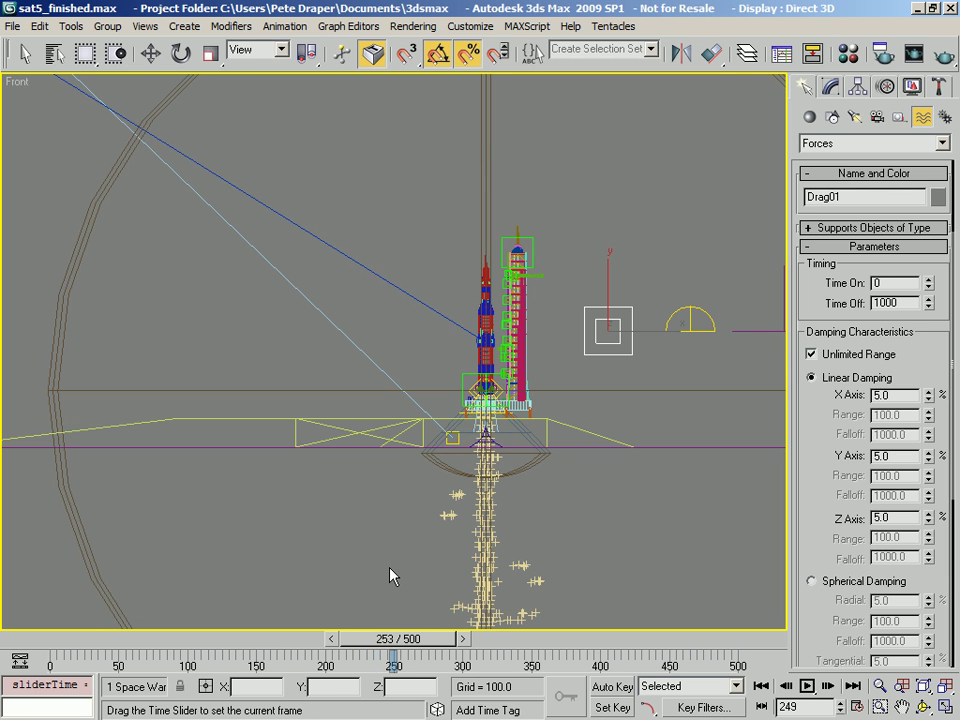
middle_drag(392, 578, 383, 243)
middle_drag(462, 514, 444, 475)
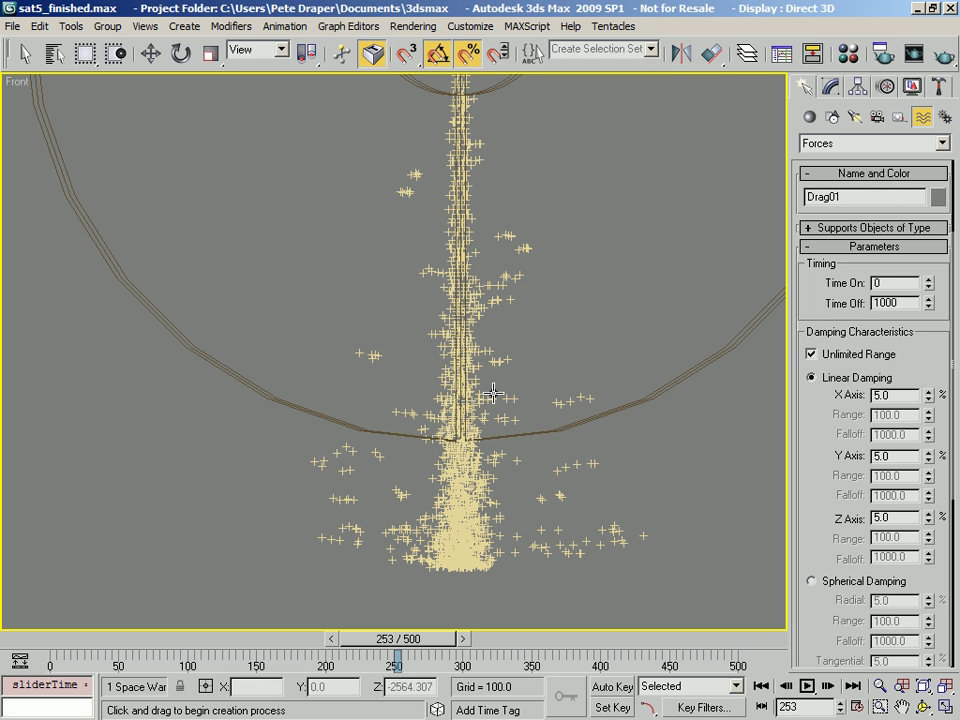
middle_drag(381, 377, 316, 517)
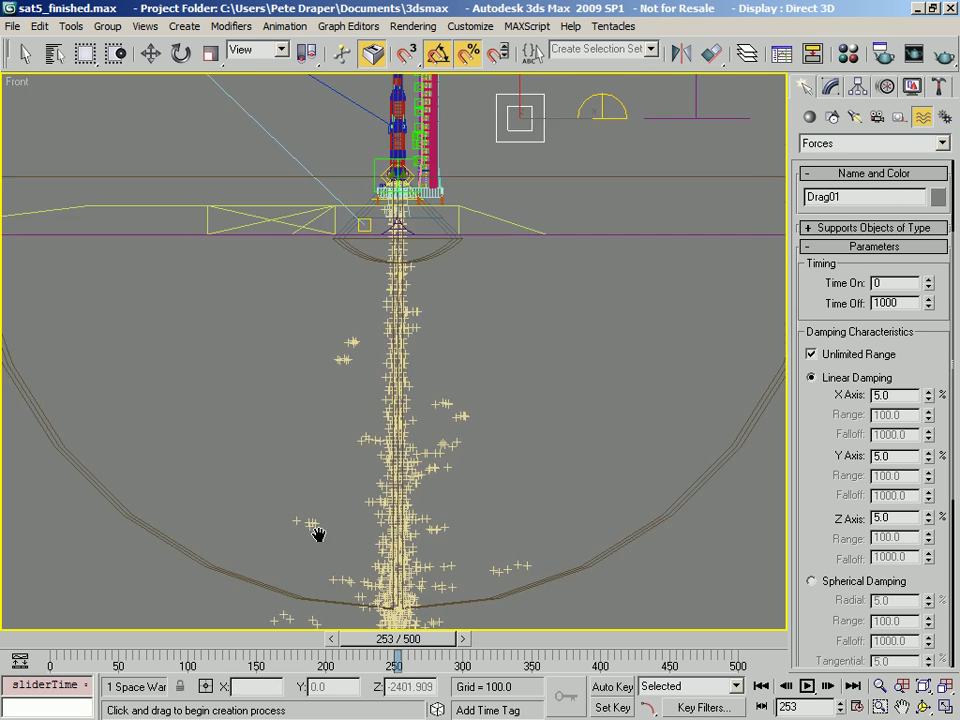
scroll(316, 517, down, 4)
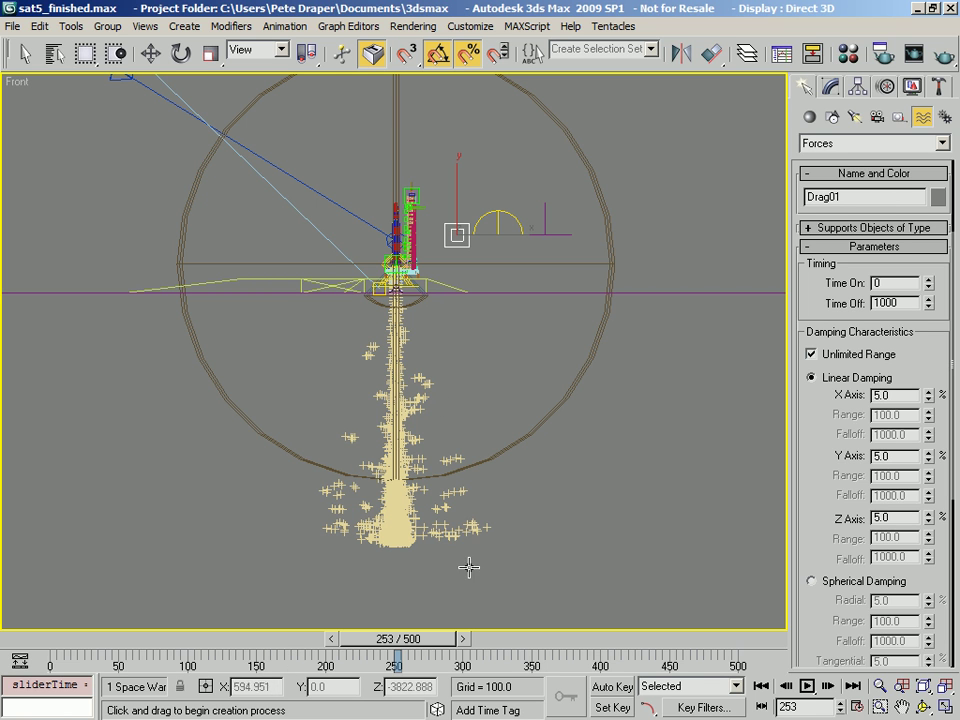
click(295, 655)
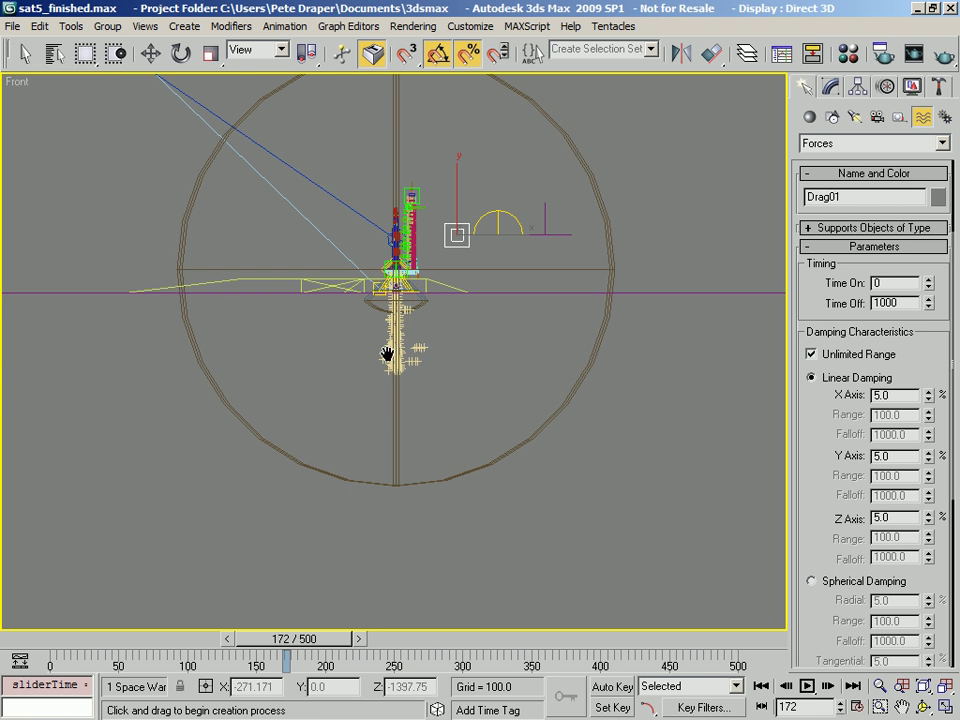
scroll(337, 430, up, 5)
scroll(337, 430, up, 4)
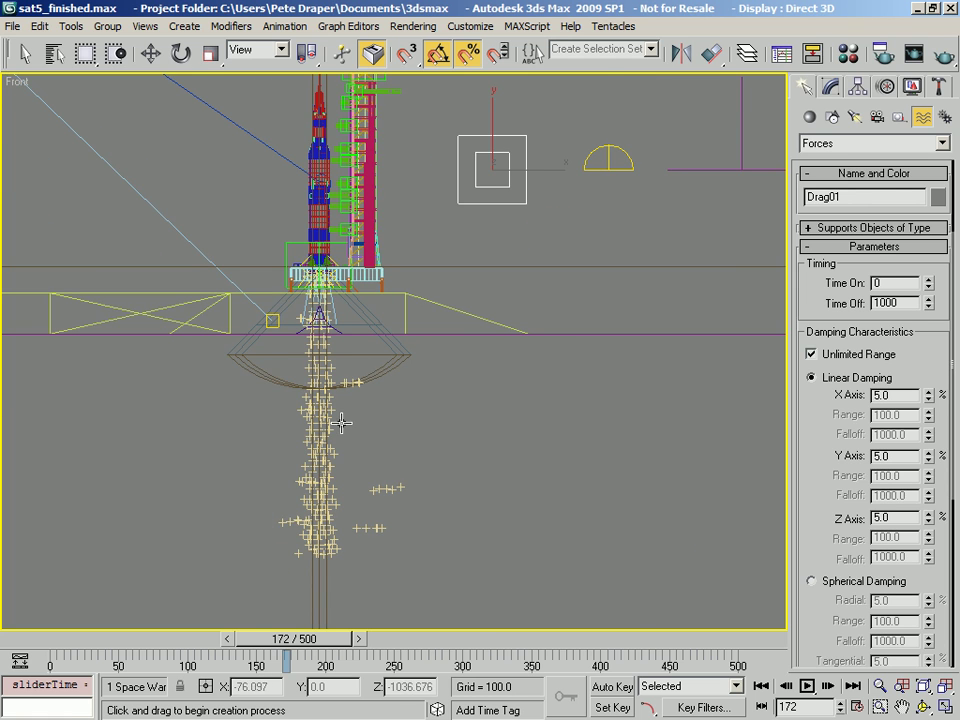
- Reopen Particle View and add a Material Dynamic operator below Force 01 in the Spawn_Hold event
key(6)
middle_drag(472, 403, 347, 522)
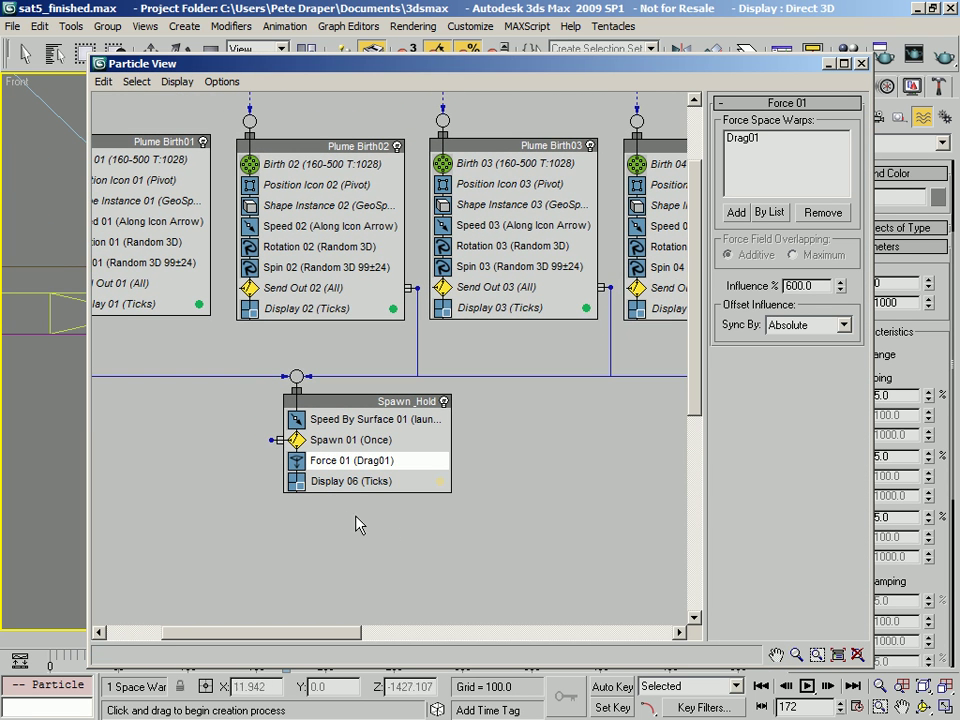
drag(369, 63, 305, 36)
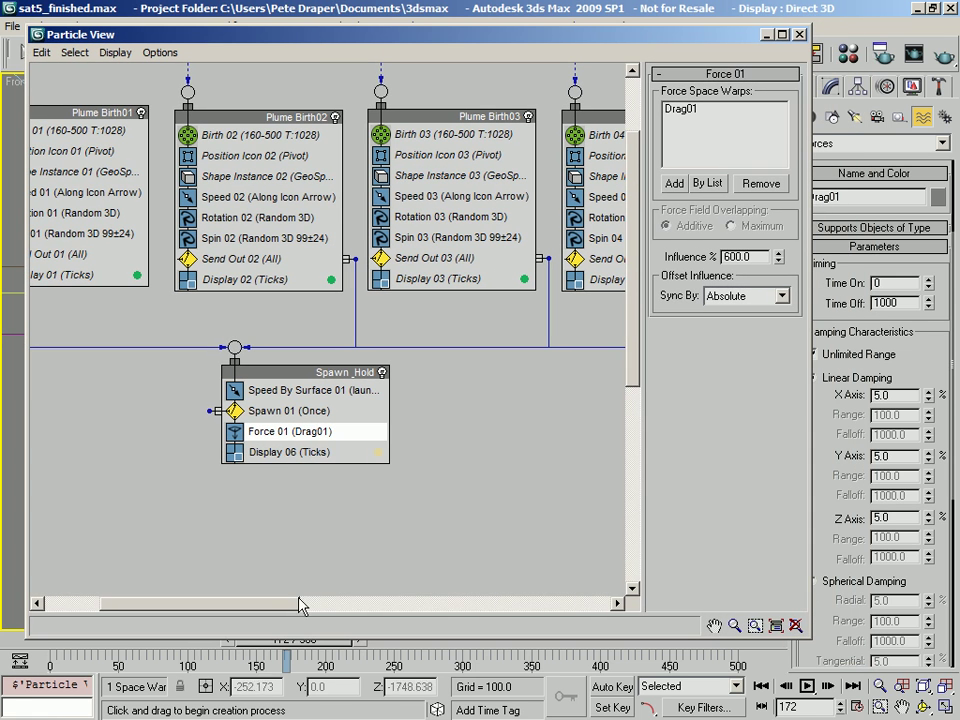
right_click(310, 428)
mouse_move(345, 448)
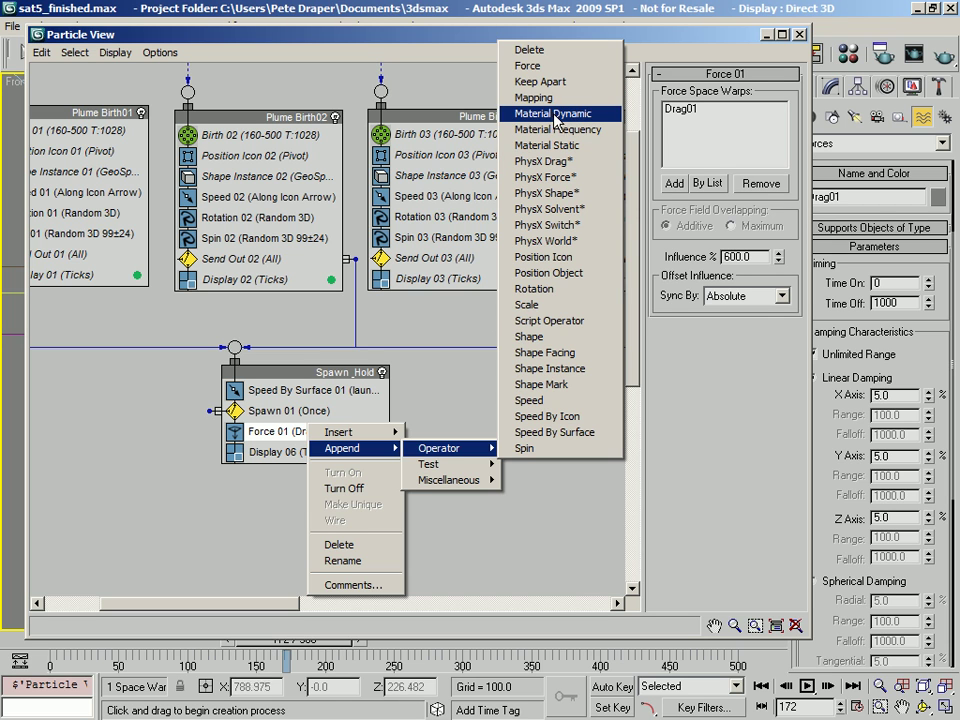
click(553, 117)
mouse_move(296, 476)
mouse_down()
mouse_move(289, 454)
mouse_move(300, 460)
mouse_move(280, 462)
mouse_up()
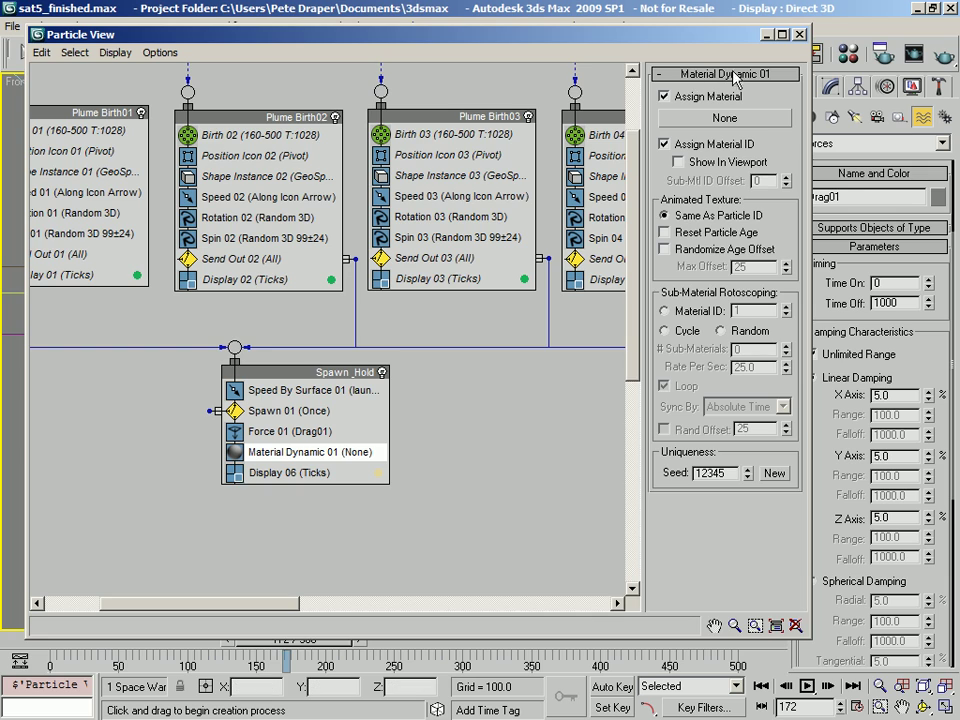
- Add a Delete operator below Material Dynamic 01 in the Spawn_Hold event and make it remove particles by particle age
drag(715, 40, 693, 35)
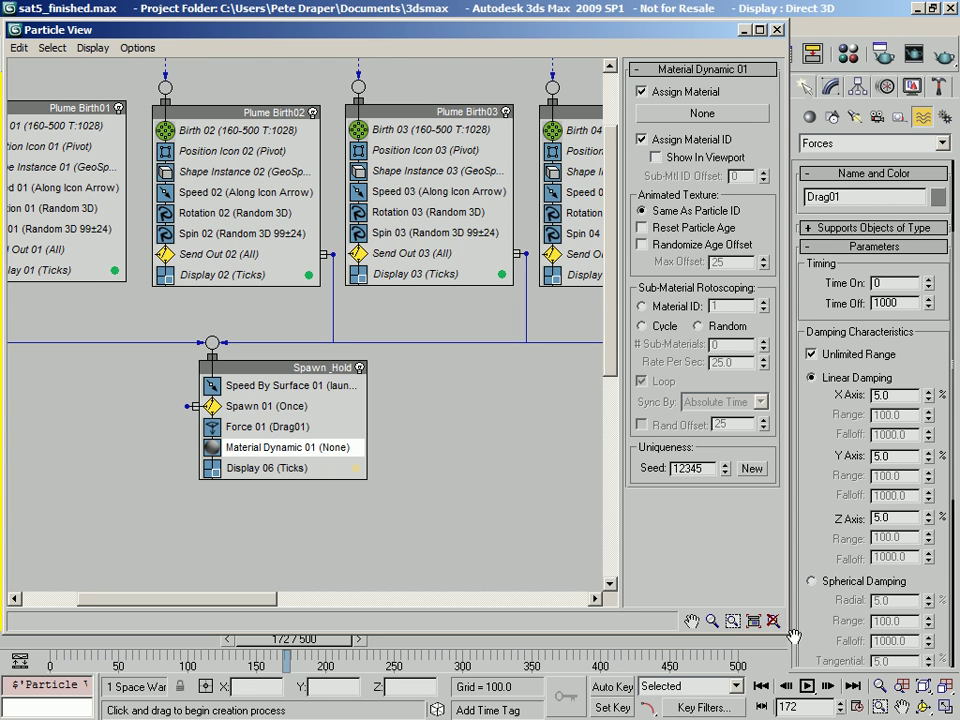
drag(787, 633, 684, 640)
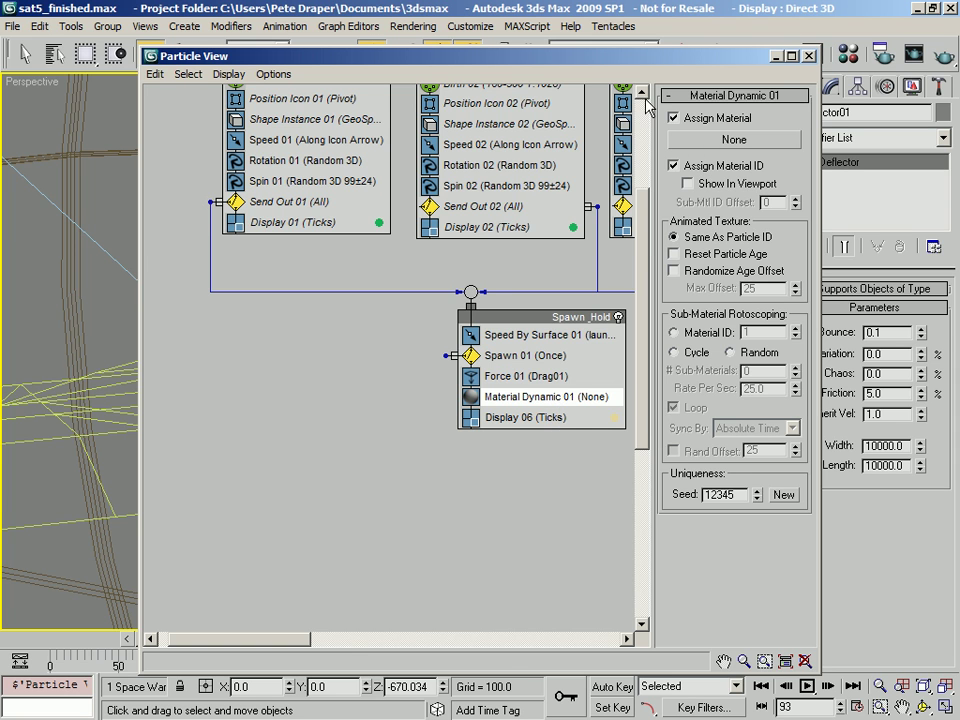
drag(632, 67, 509, 41)
right_click(409, 374)
mouse_move(460, 398)
mouse_move(560, 398)
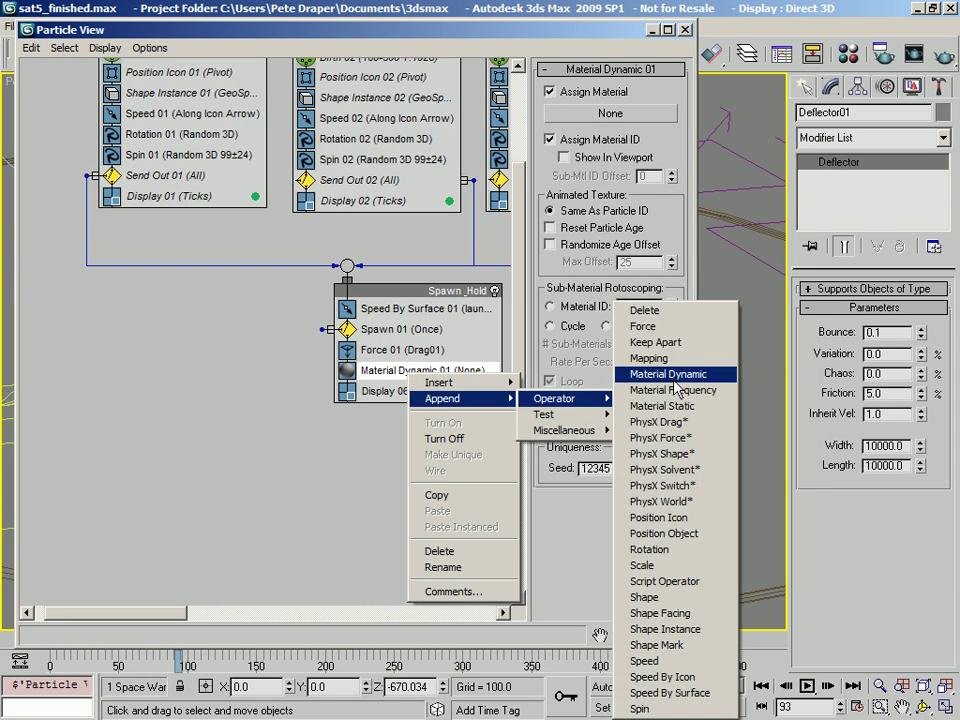
click(655, 312)
drag(431, 431, 408, 395)
click(405, 392)
click(552, 142)
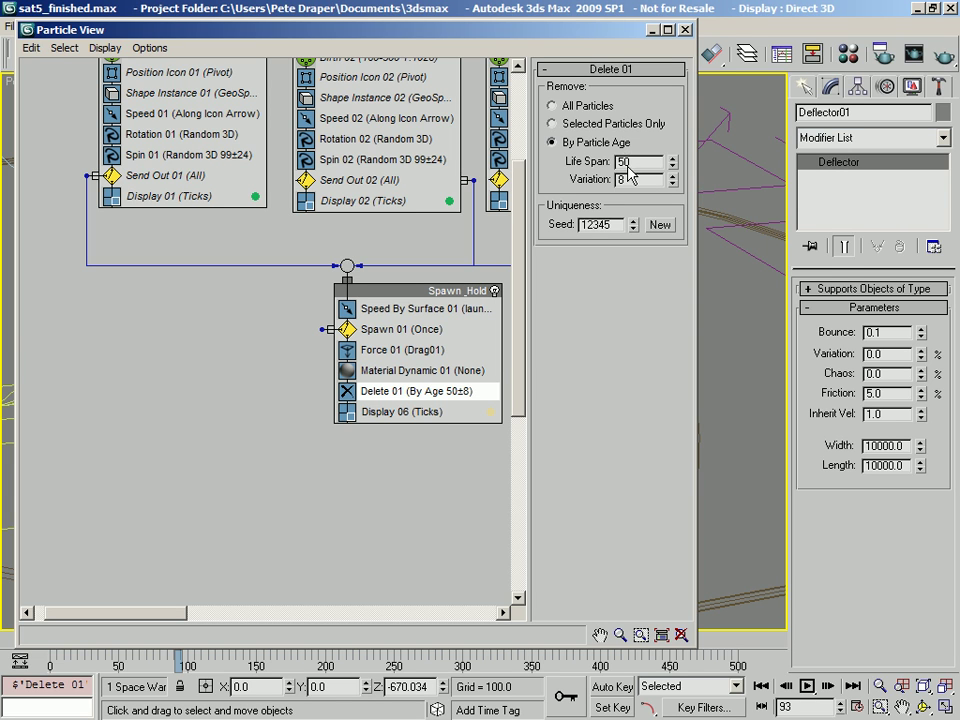
- Set the Delete 01 operator's life span to 75 and its variation to 25
drag(581, 33, 180, 22)
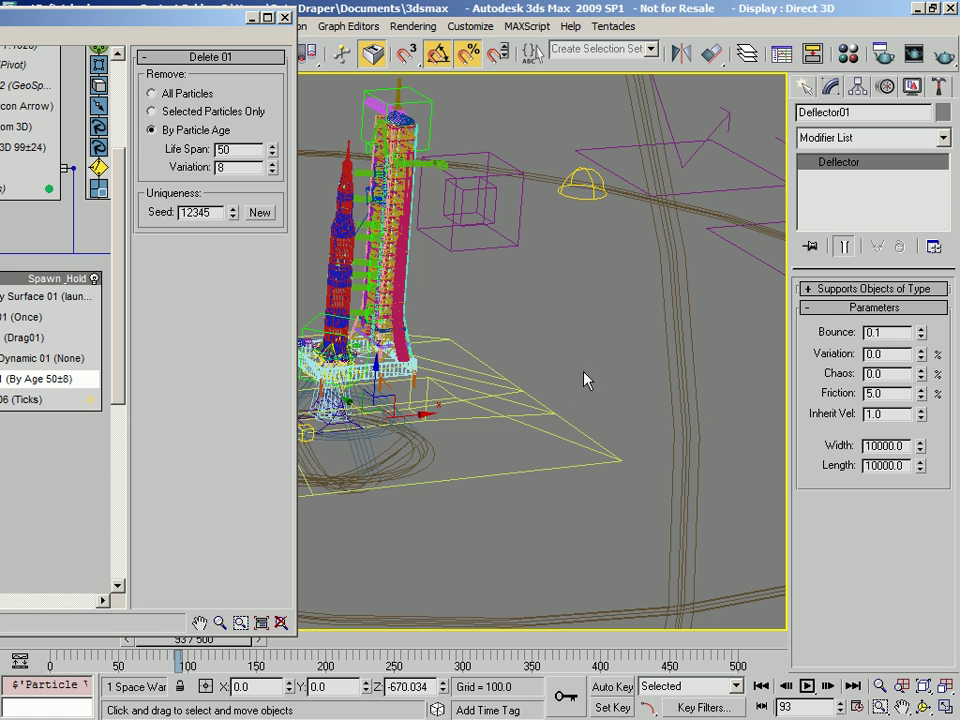
drag(196, 24, 268, 34)
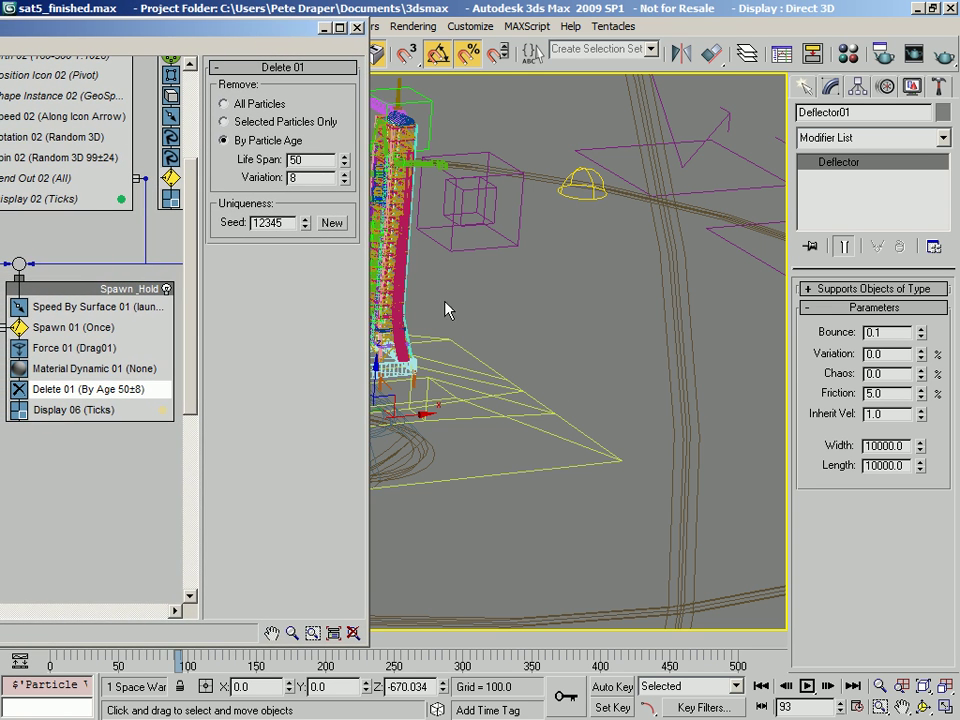
double_click(321, 159)
text(75)
key(Tab)
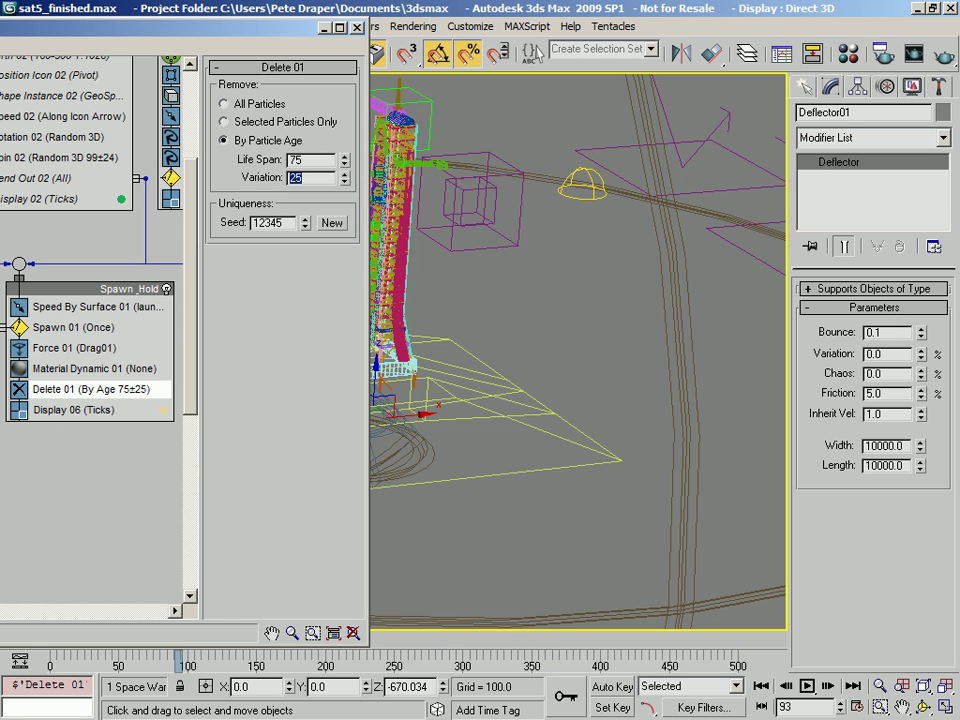
drag(145, 24, 286, 33)
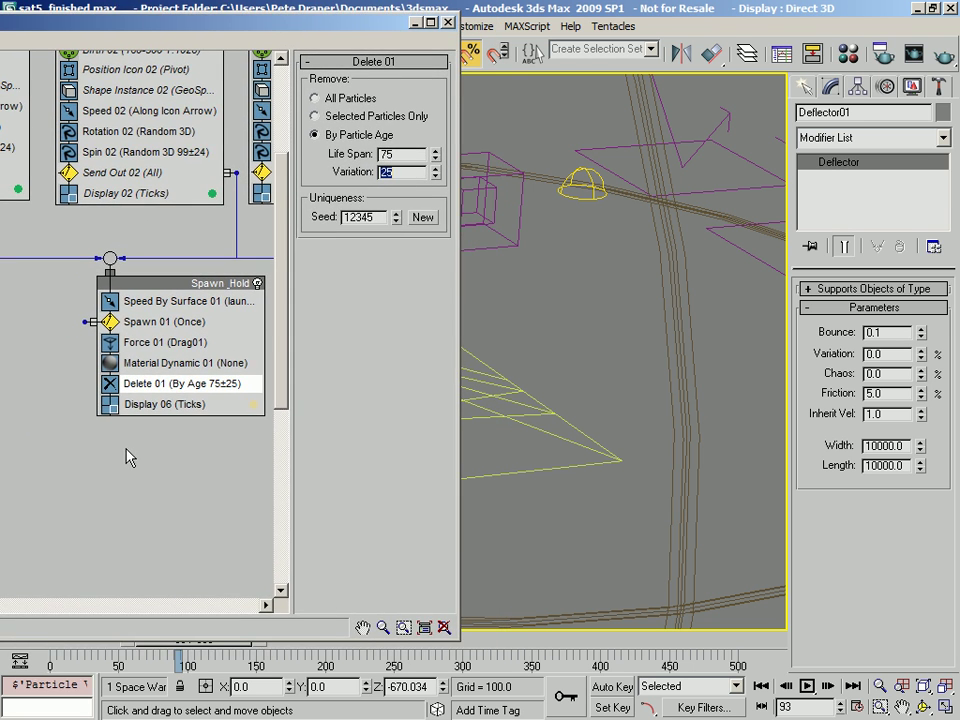
- Add an Age Test below Delete 01 in the Spawn_Hold event
click(157, 322)
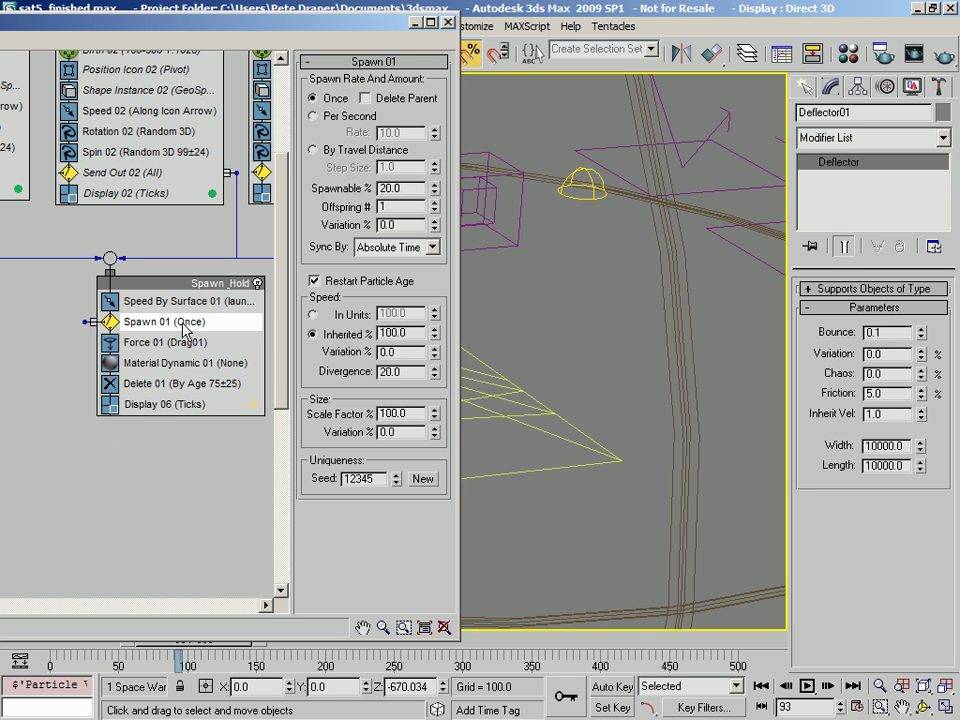
drag(177, 24, 571, 29)
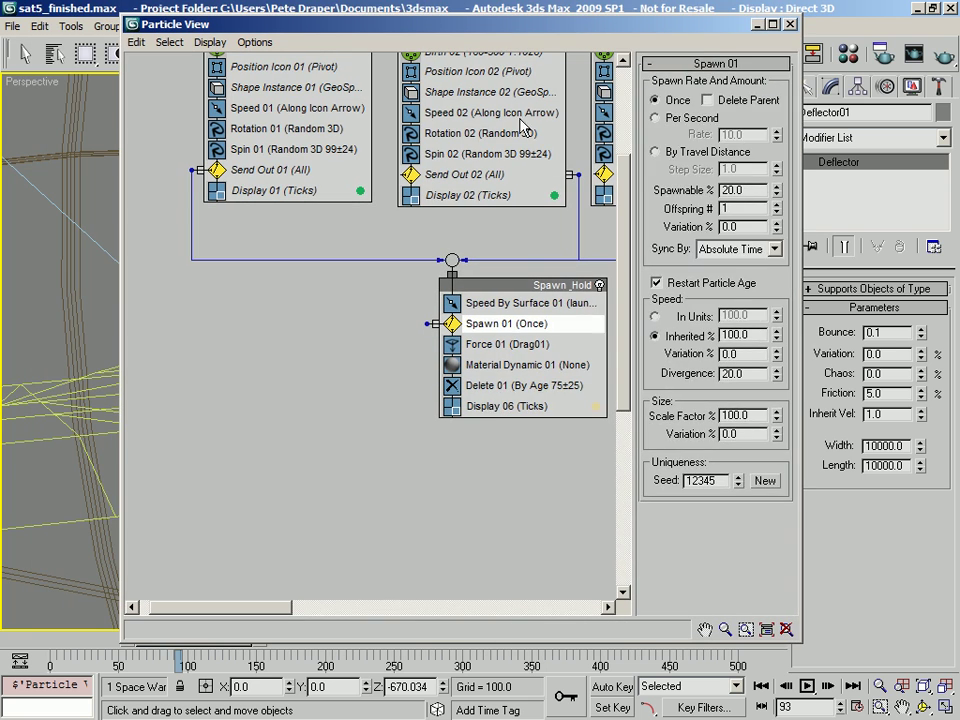
click(525, 385)
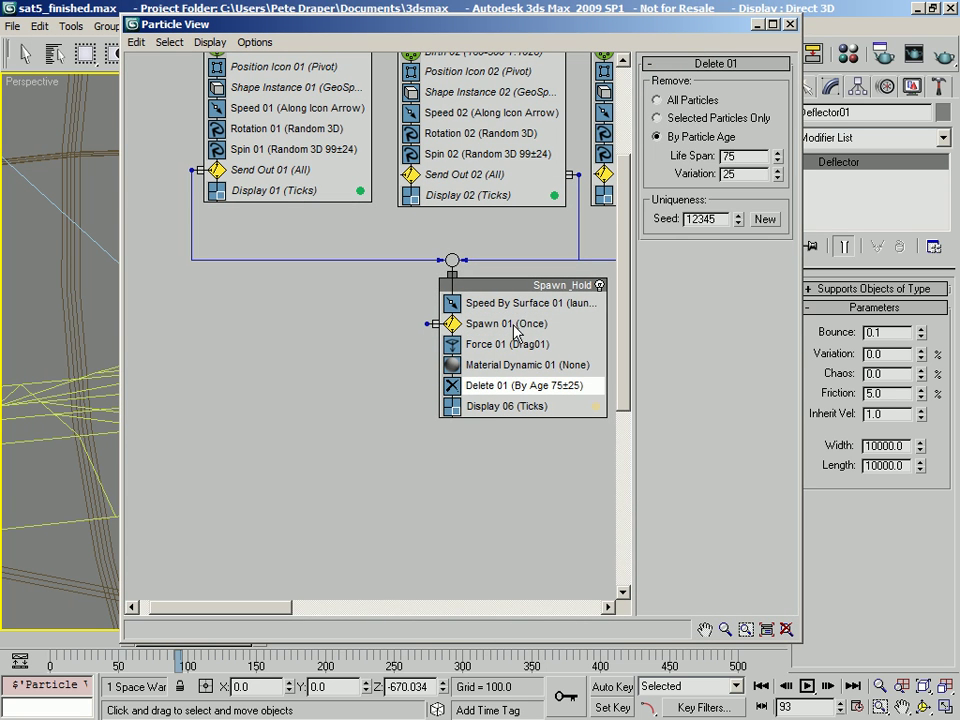
click(510, 325)
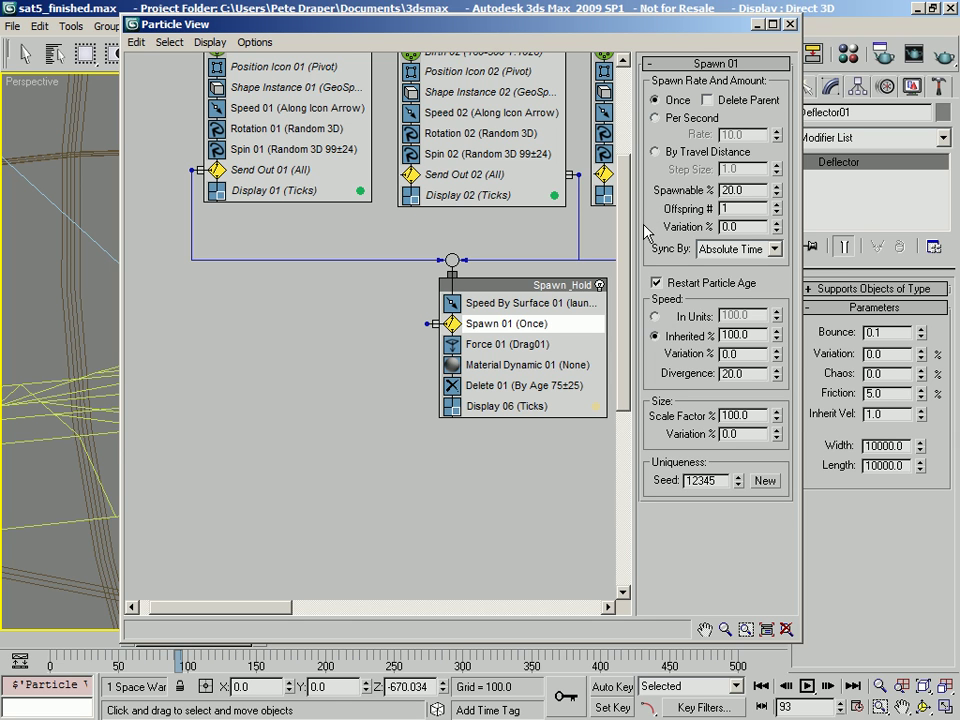
right_click(506, 387)
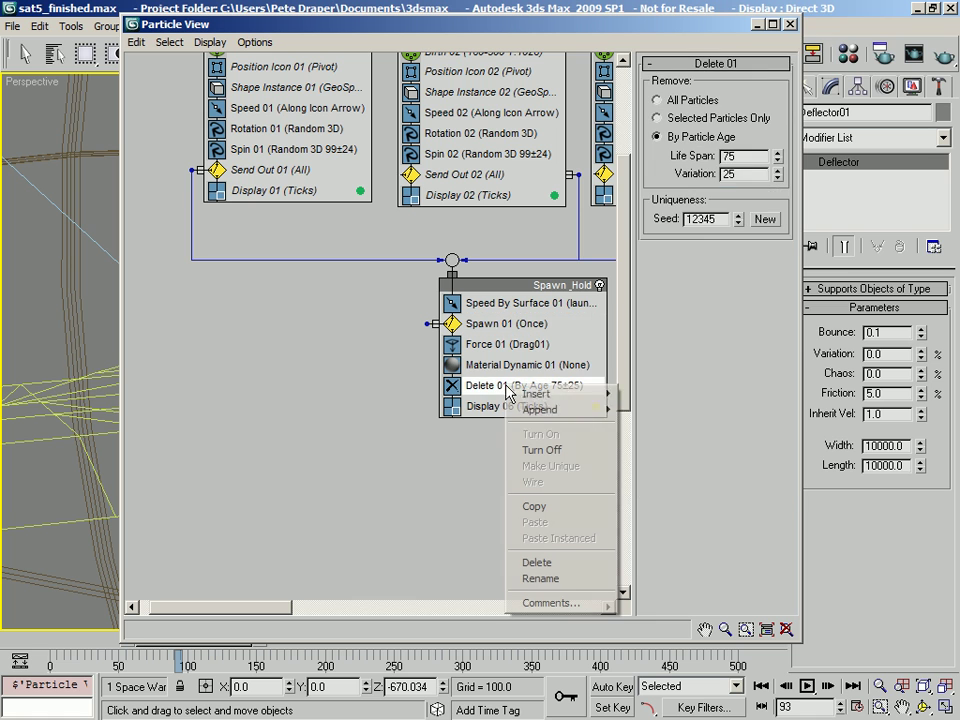
mouse_move(552, 410)
mouse_move(645, 425)
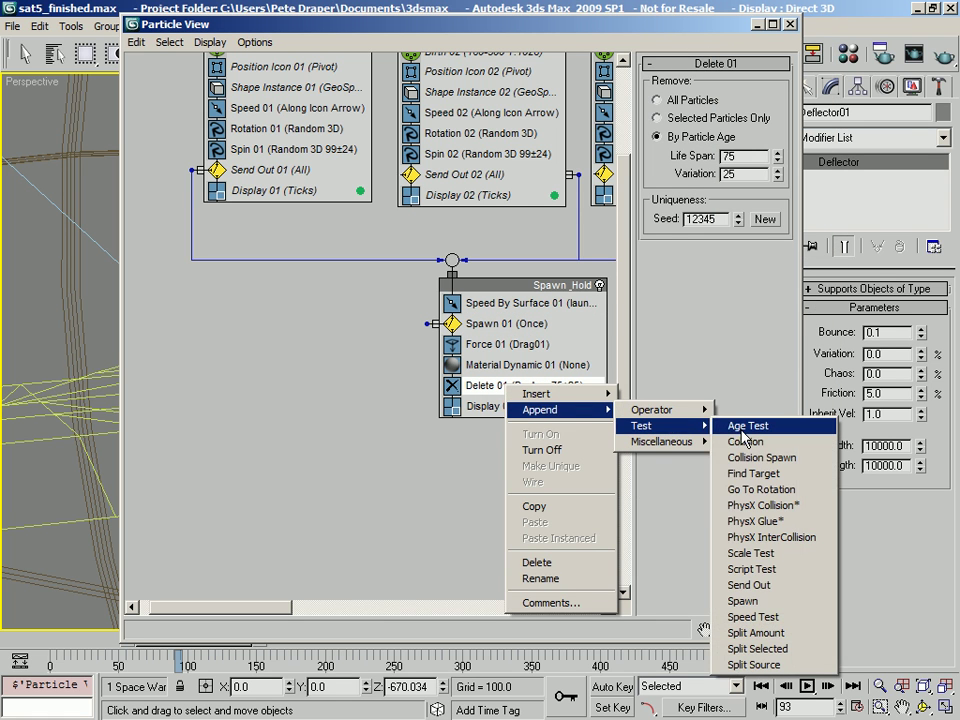
click(742, 428)
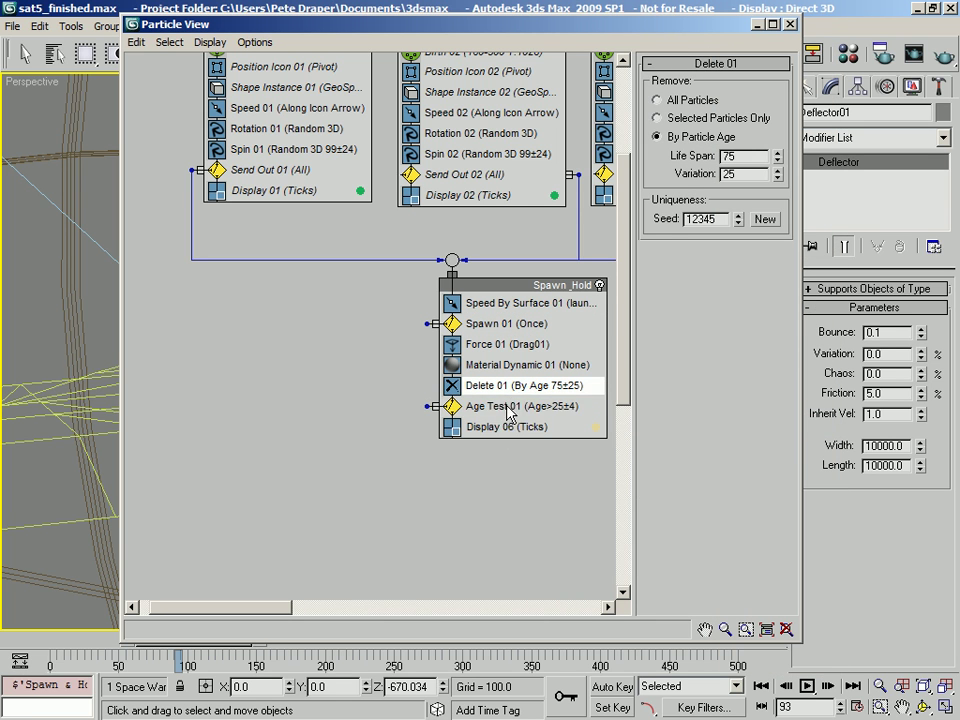
- Configure Age Test 01 to check Event Age with a test value of 1 and a variation of 0
click(466, 408)
right_click(776, 174)
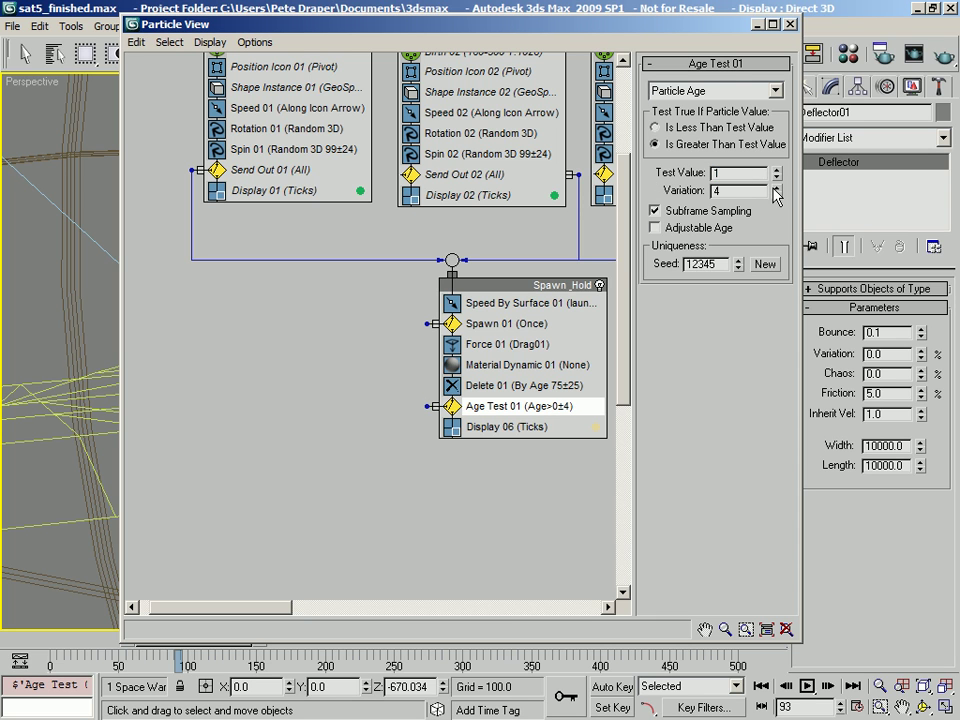
right_click(776, 191)
click(739, 91)
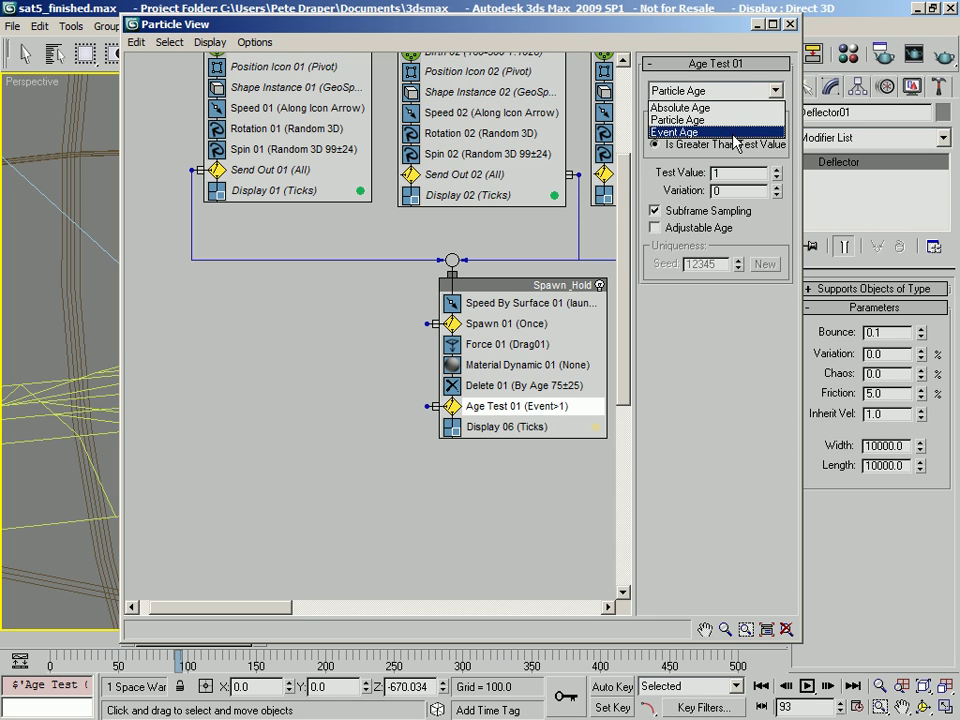
click(722, 131)
- Review the Spawn 01 and Age Test 01 settings in the Spawn_Hold event
click(495, 285)
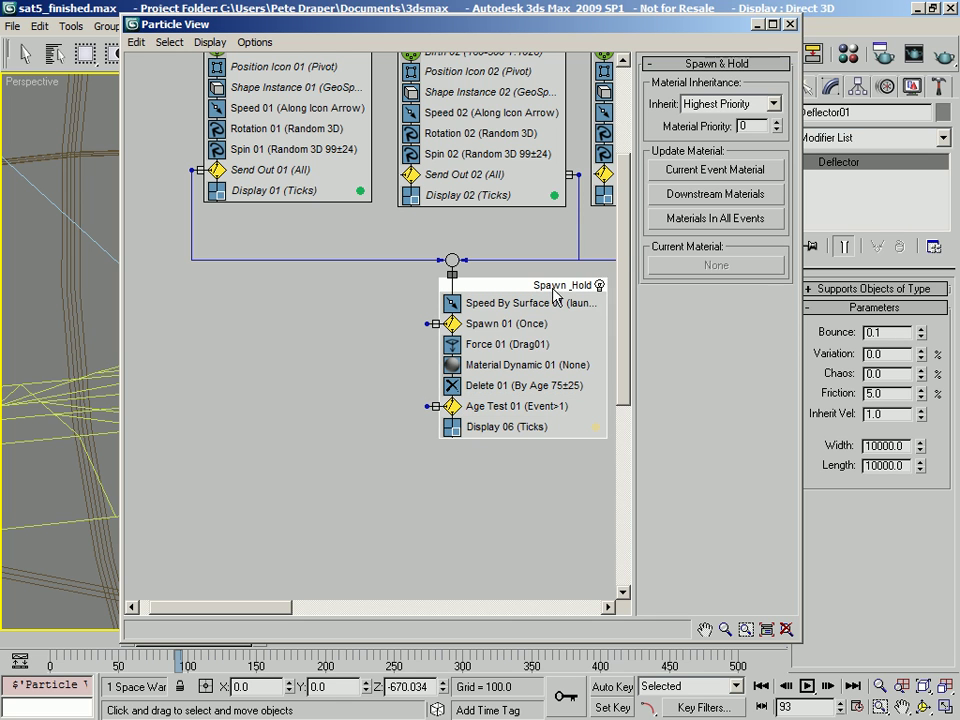
click(516, 407)
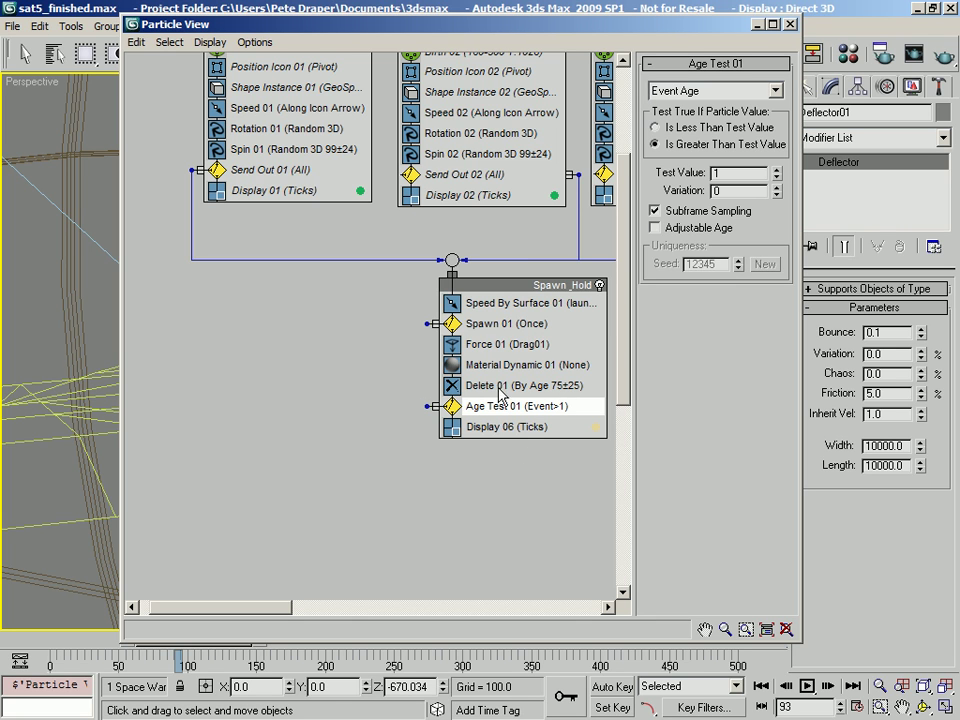
click(488, 326)
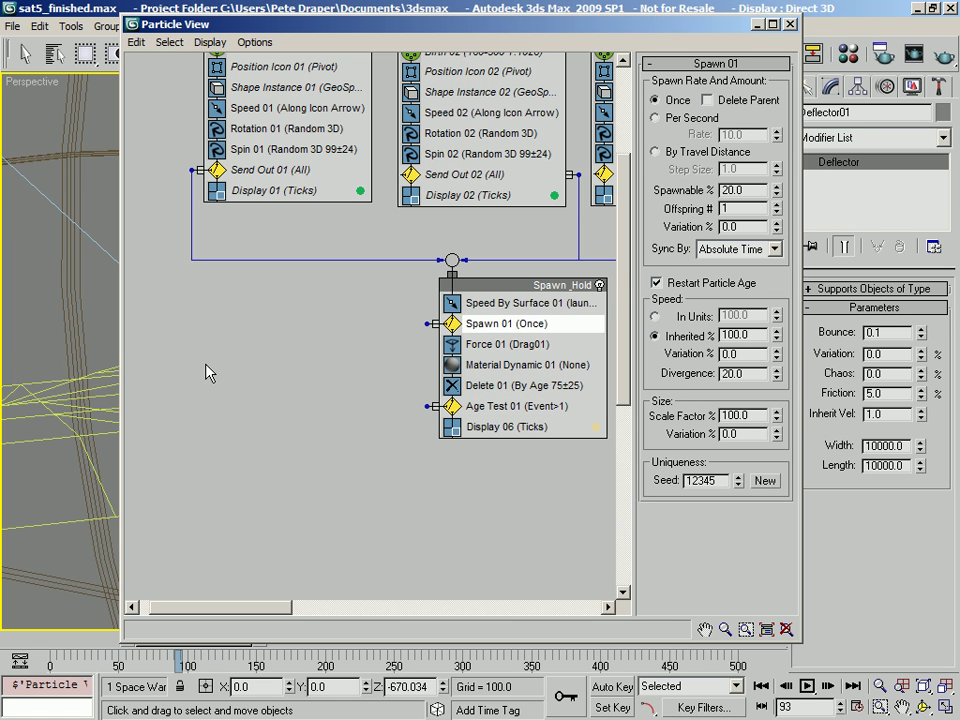
middle_drag(307, 337, 251, 323)
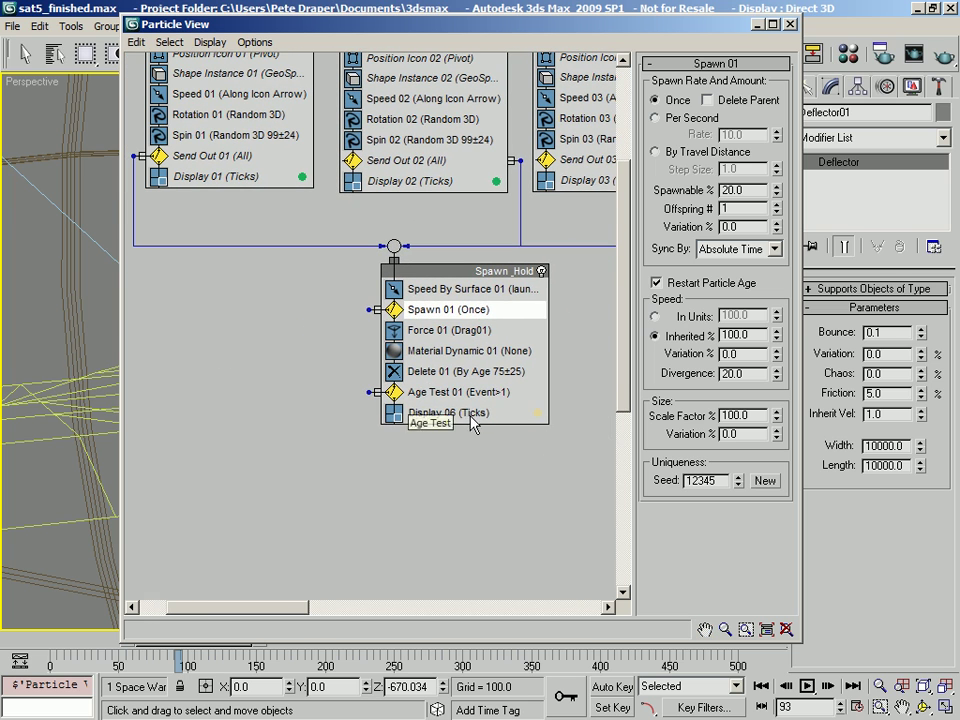
click(470, 393)
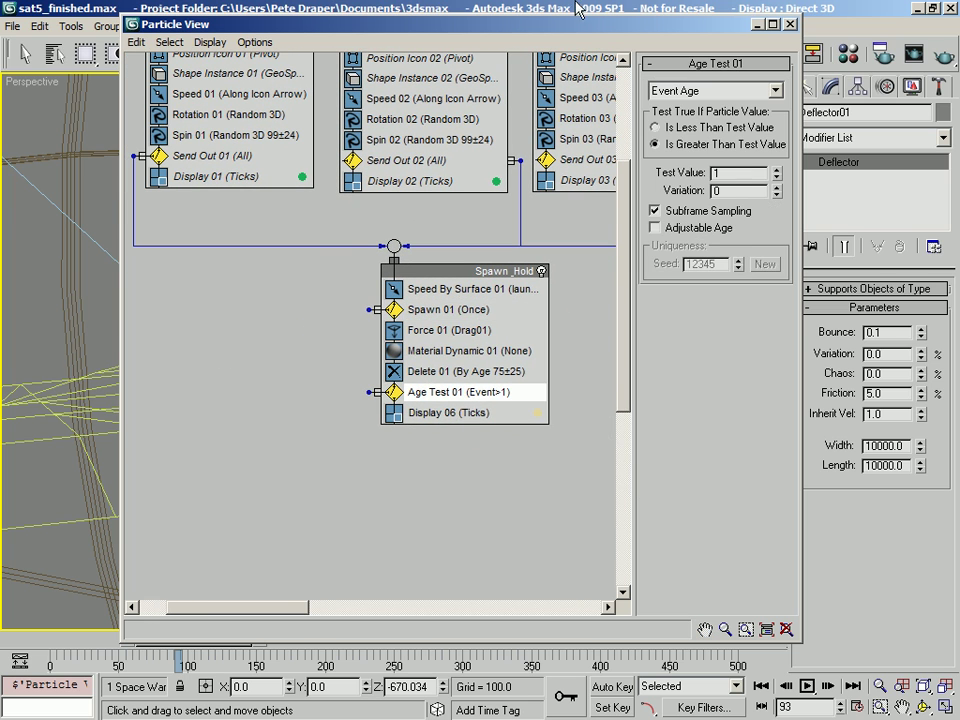
drag(446, 21, 303, 28)
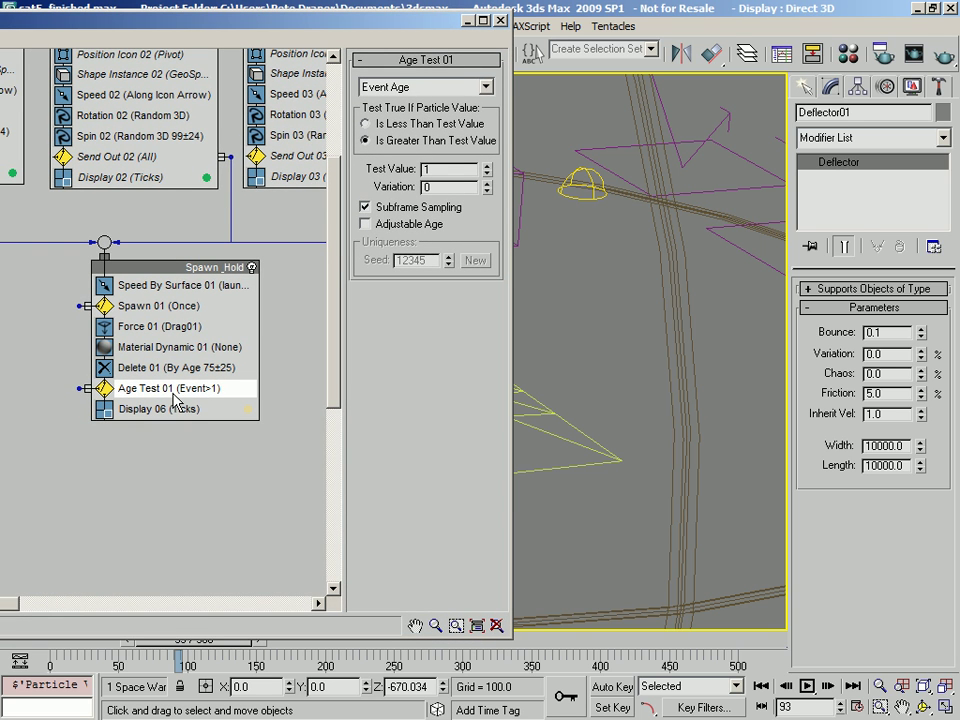
drag(265, 22, 10, 19)
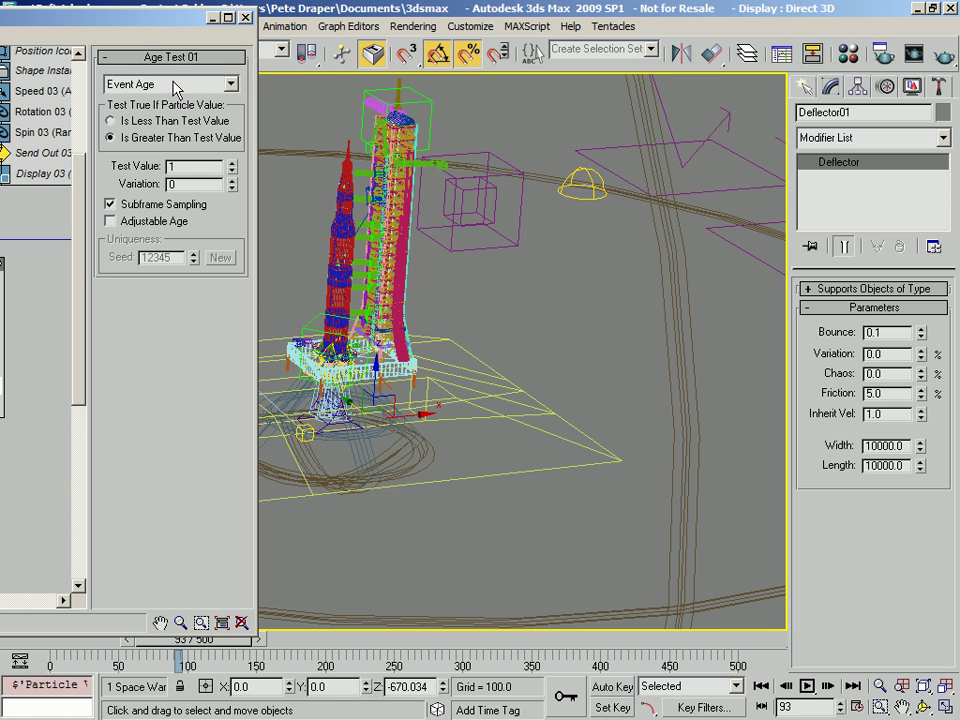
drag(118, 17, 443, 5)
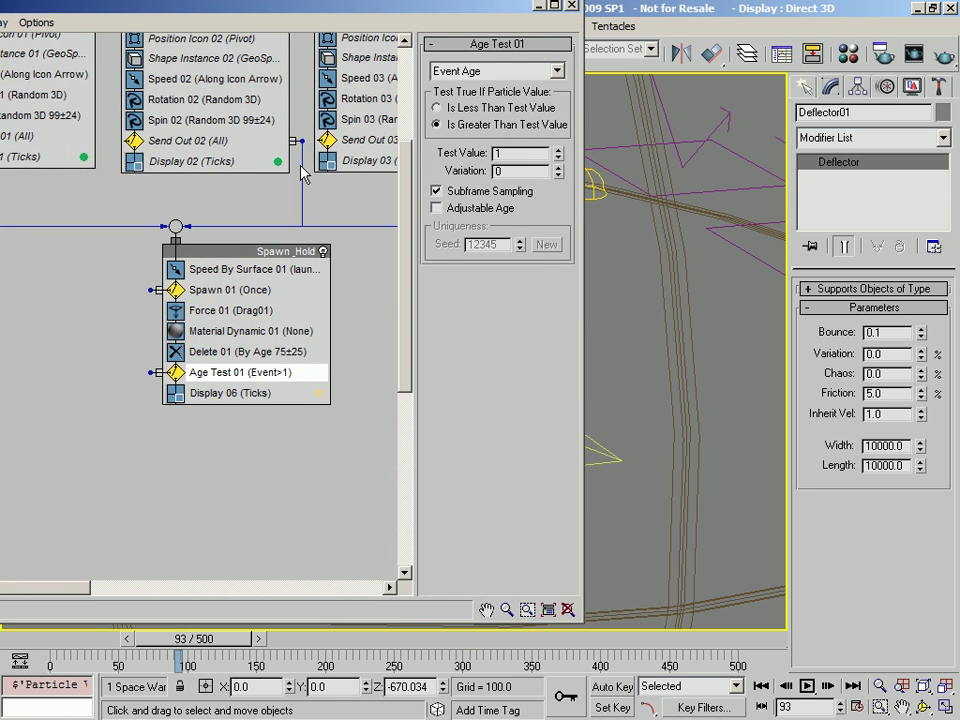
- Append a Collision test below Age Test 01 in the Spawn_Hold event
right_click(244, 378)
mouse_move(290, 400)
mouse_move(385, 416)
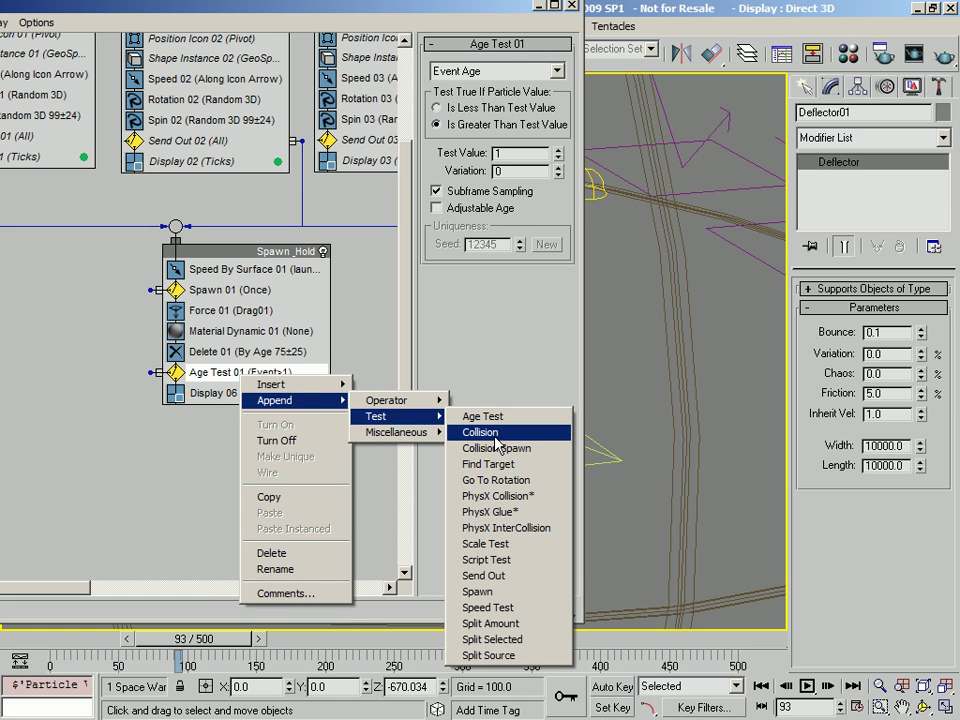
click(490, 432)
drag(236, 414, 238, 400)
click(237, 395)
- Assign Deflector01, UDeflector_launchpad and UDeflector_boxdirection as the deflectors of the Collision 01 test
click(476, 124)
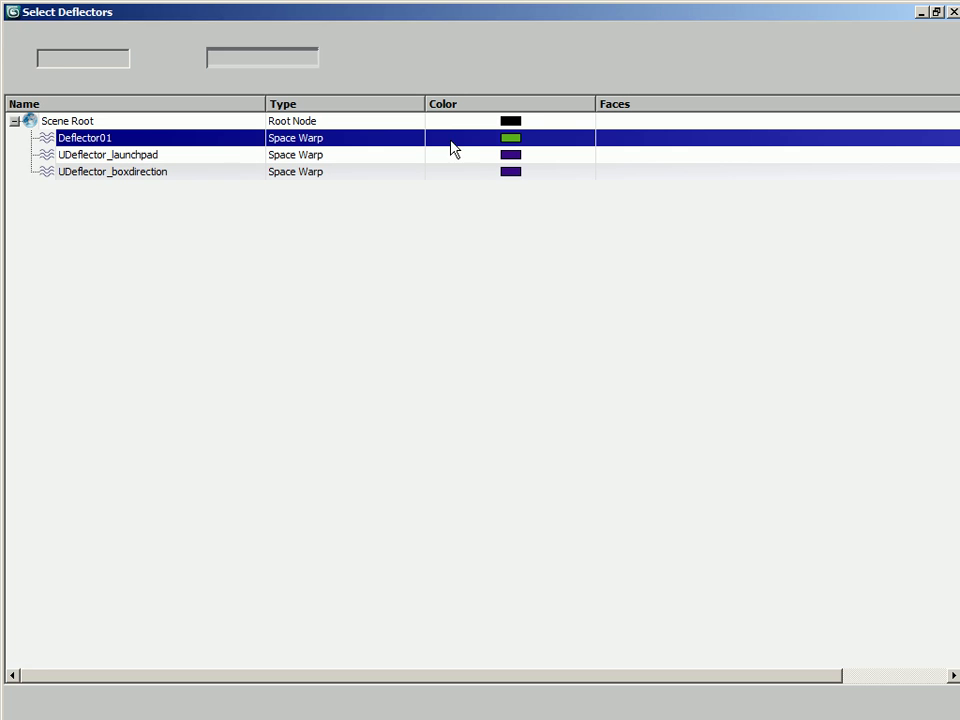
shift+click(134, 174)
click(841, 700)
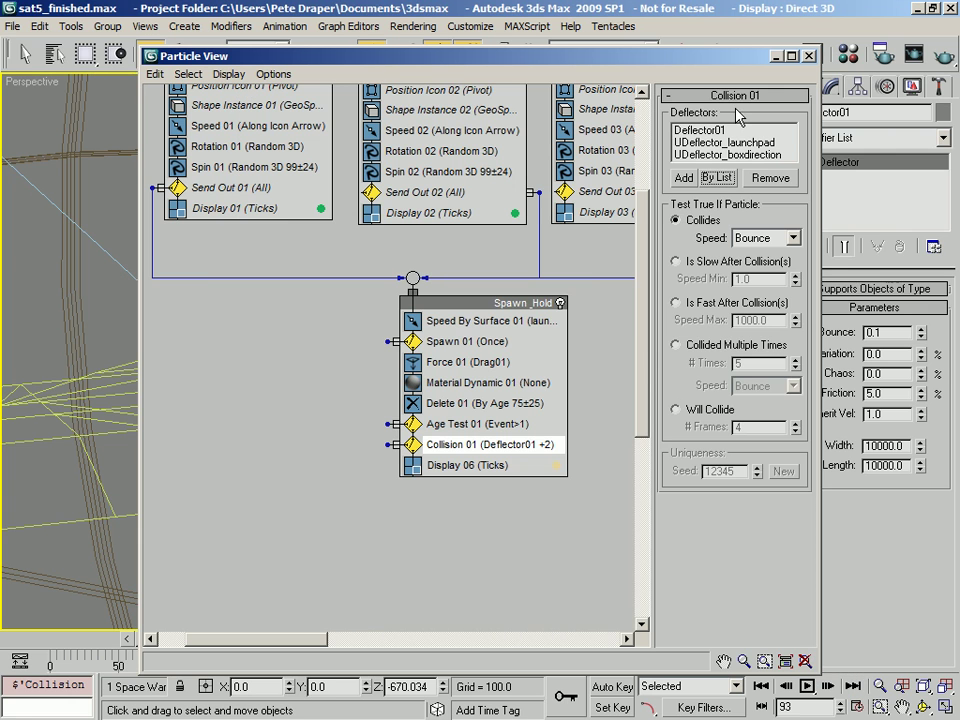
- Examine the extent and level of Deflector01 around the launch site in the Perspective view
drag(560, 55, 8, 46)
scroll(430, 377, down, 5)
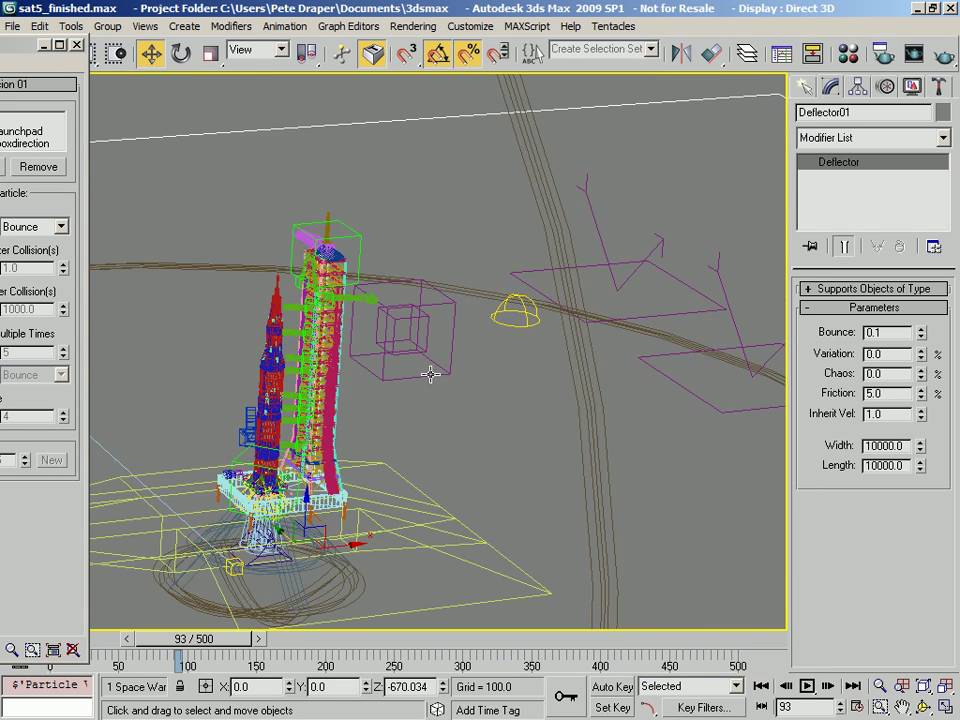
middle_drag(459, 418, 487, 378)
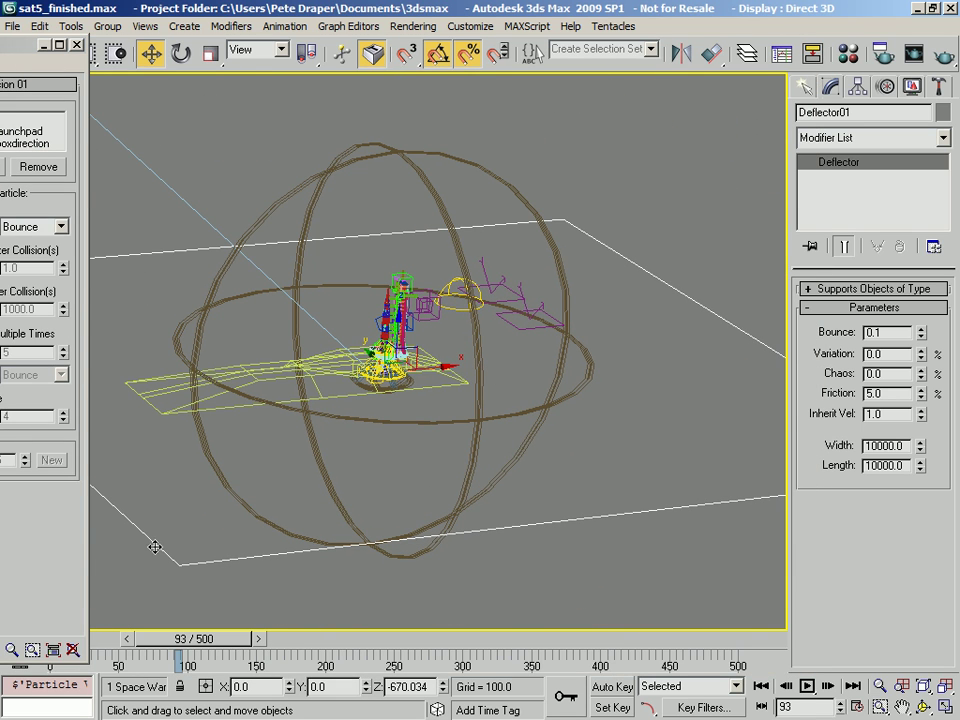
scroll(377, 291, down, 3)
alt+middle_drag(378, 390, 365, 355)
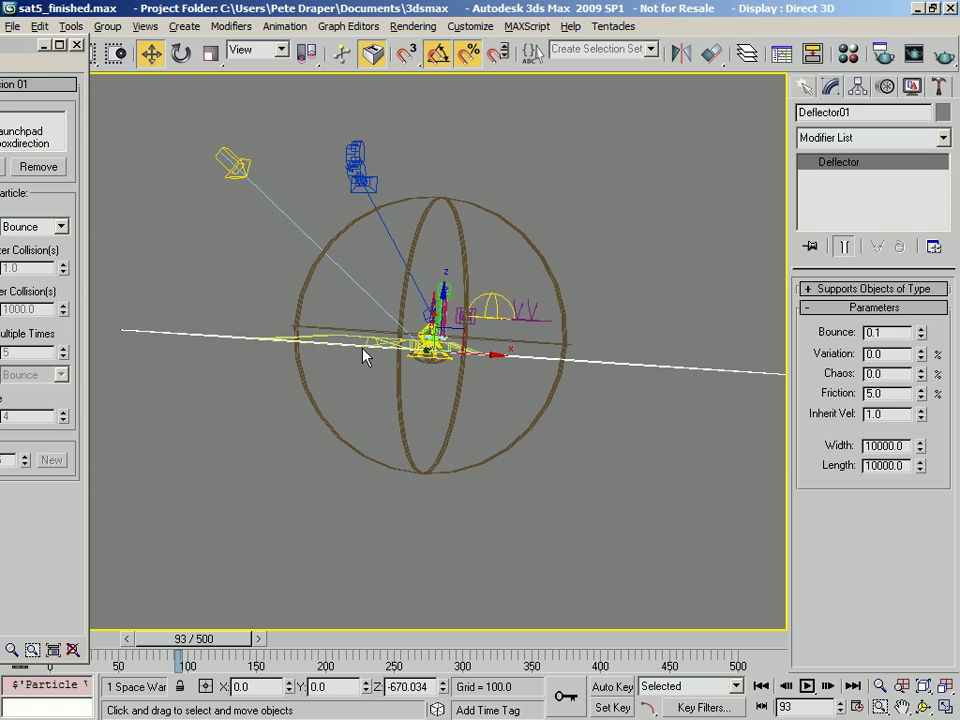
drag(25, 47, 702, 60)
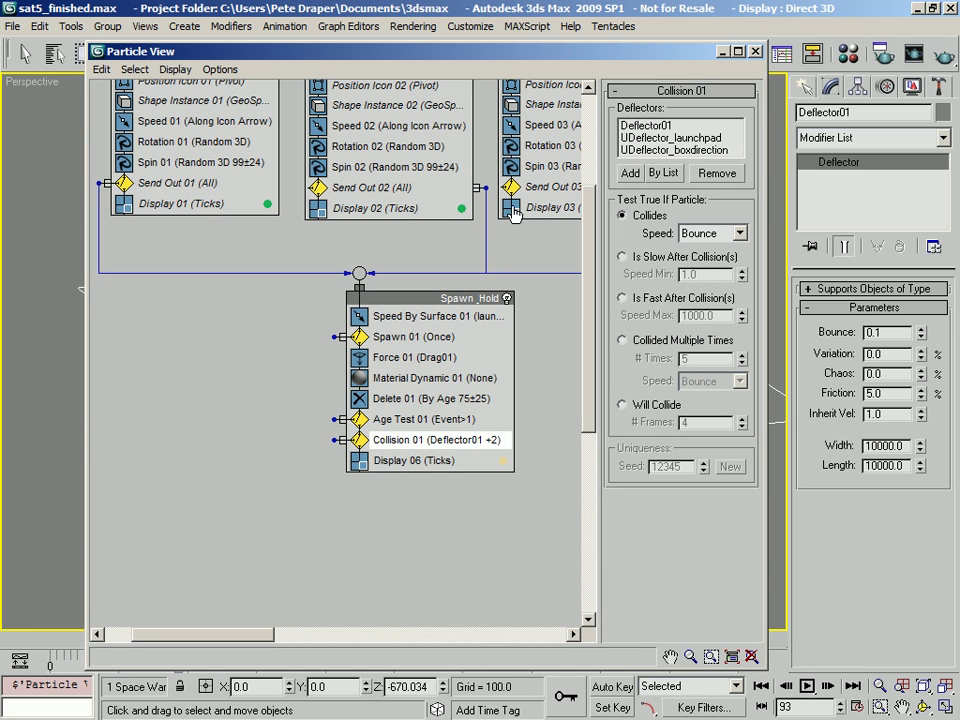
- Turn off the Spawn 01 test in the Spawn_Hold event and frame the launch pad in the Perspective view
drag(449, 56, 339, 41)
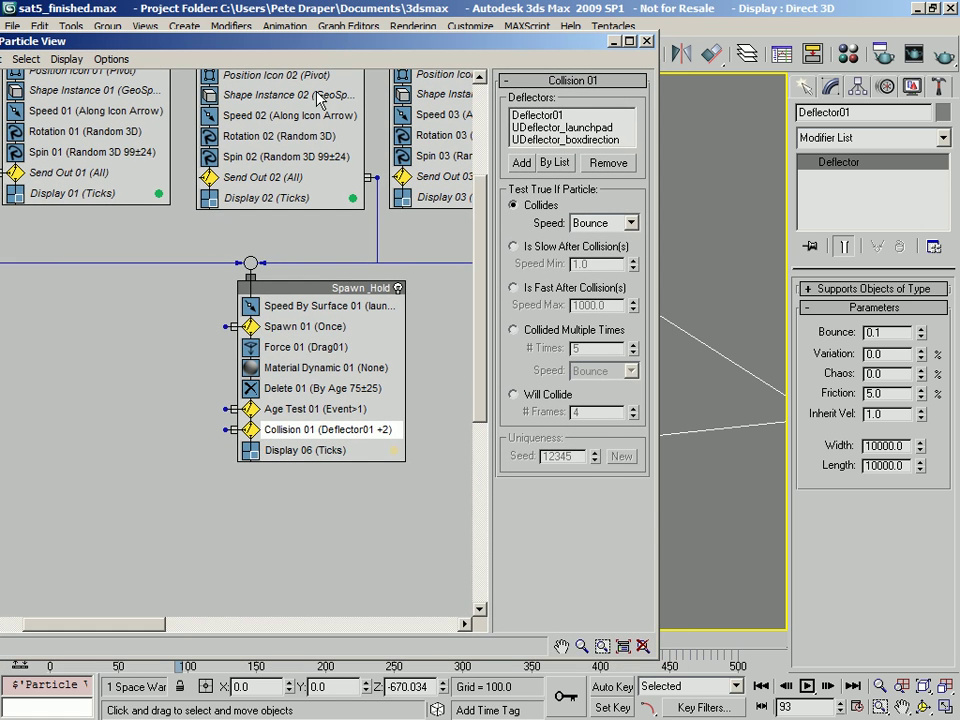
click(252, 326)
drag(475, 44, 0, 0)
key(c)
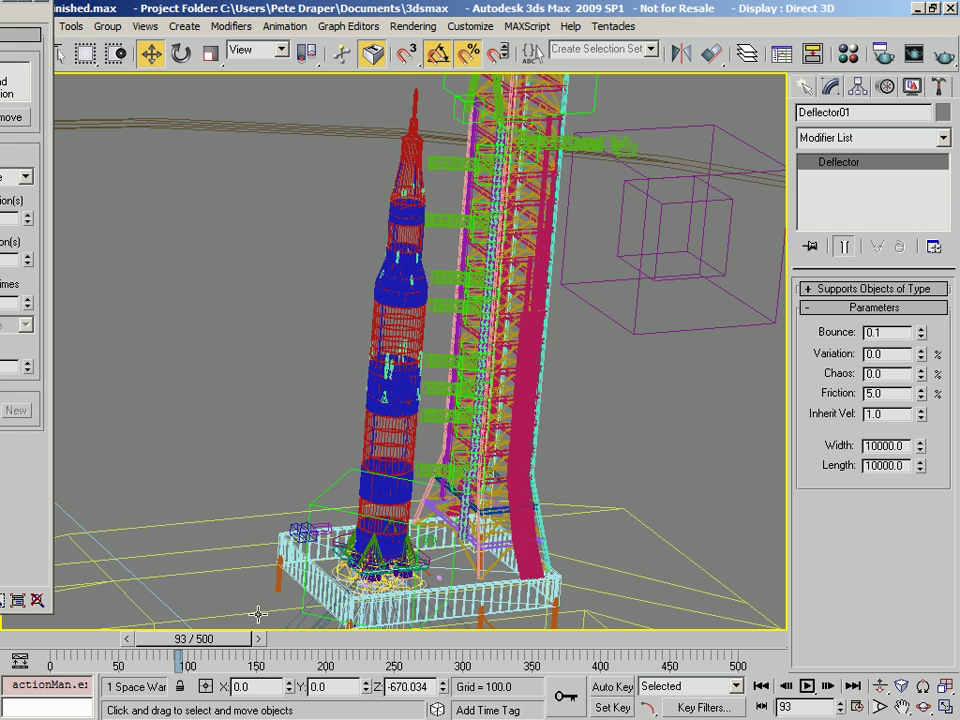
key(p)
middle_drag(409, 505, 397, 367)
scroll(397, 367, down, 3)
- Advance the animation to frame 203 and examine how the particles collide and spread around the launch pad
drag(202, 646, 316, 666)
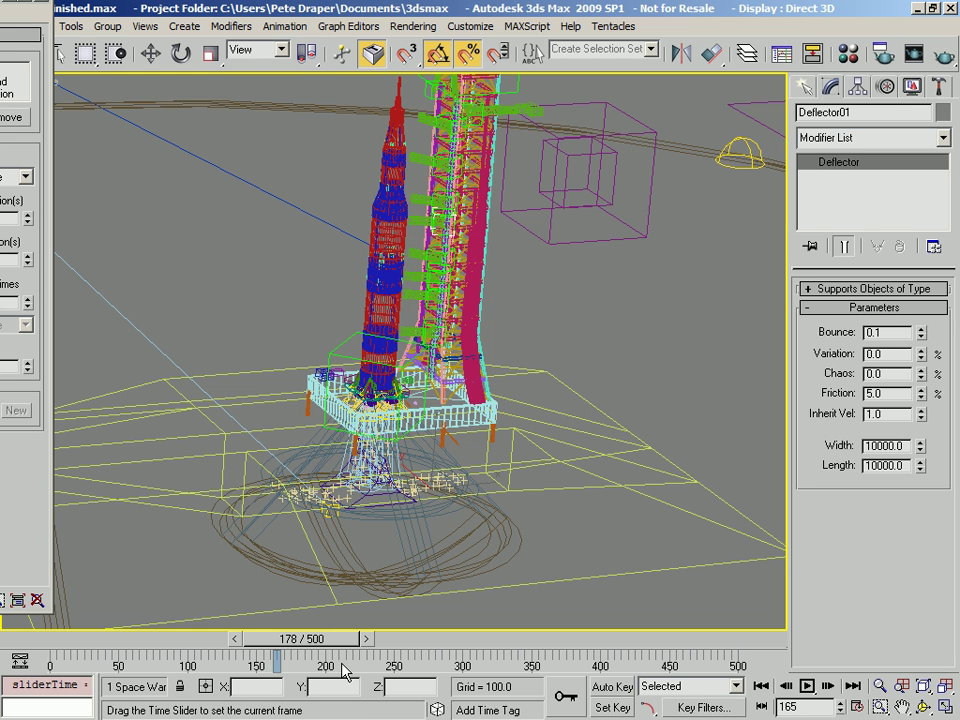
drag(347, 670, 355, 672)
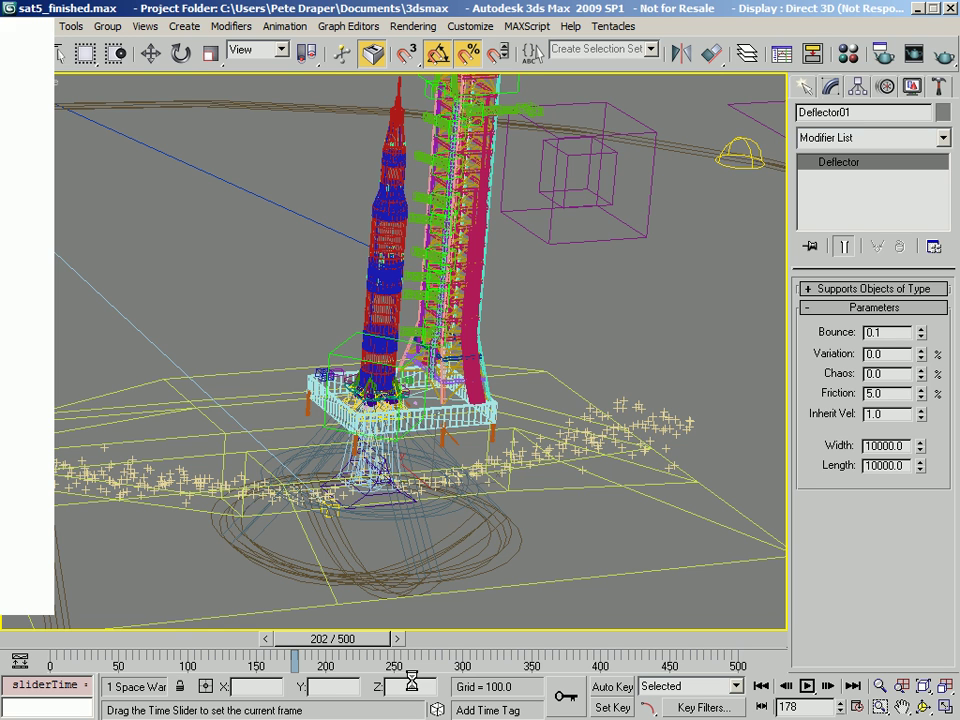
click(399, 639)
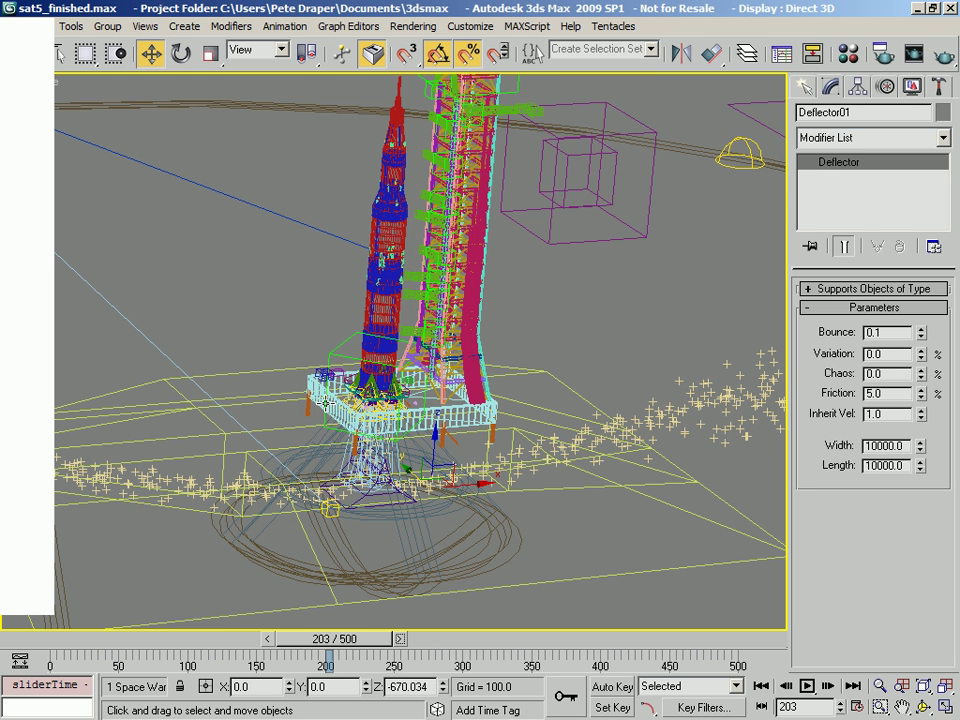
drag(0, 6, 70, 50)
middle_drag(516, 366, 654, 396)
scroll(543, 386, down, 3)
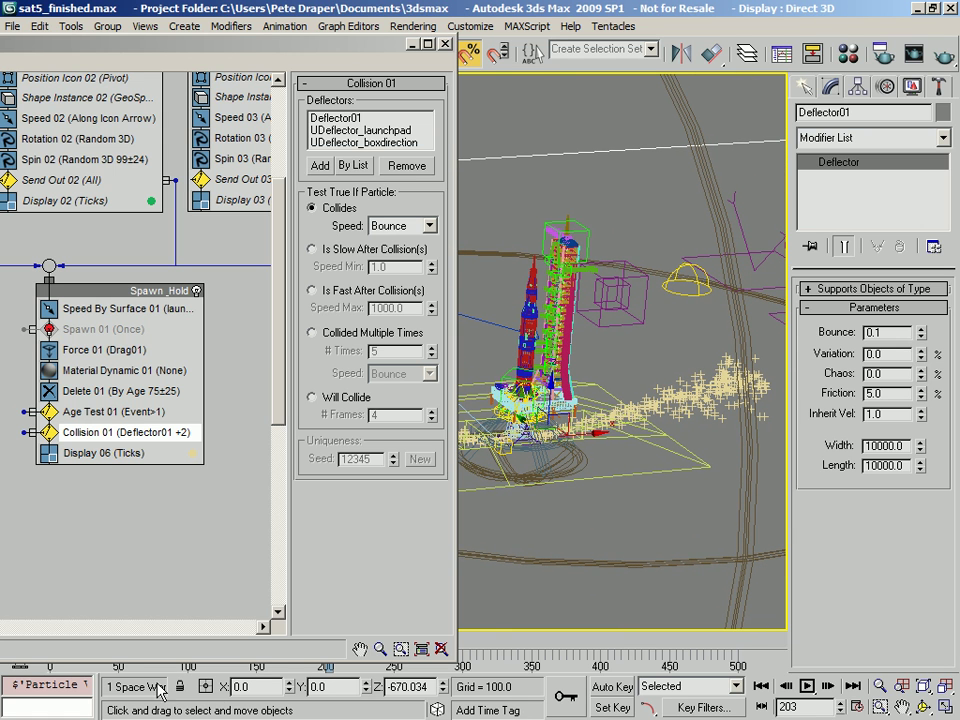
- Return the animation to frame 79 and turn the Spawn 01 test back on in the Spawn_Hold event
drag(265, 664, 274, 603)
click(175, 638)
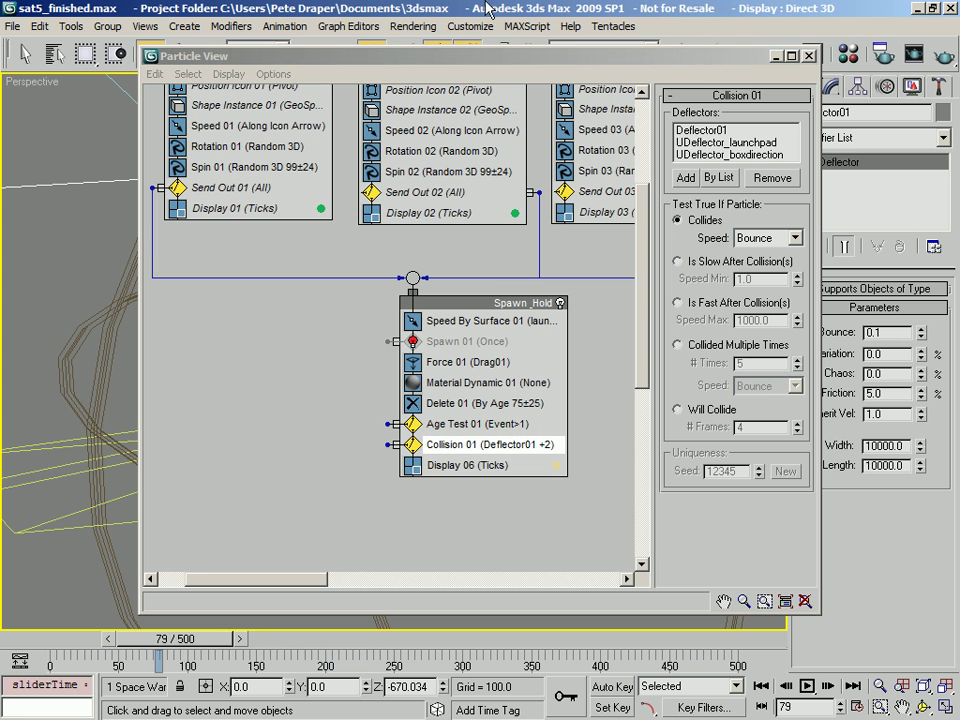
click(412, 341)
- Review the spawn rate, speed and size settings of Spawn 01 in the Spawn_Hold event
drag(358, 54, 238, 6)
middle_drag(268, 294, 343, 294)
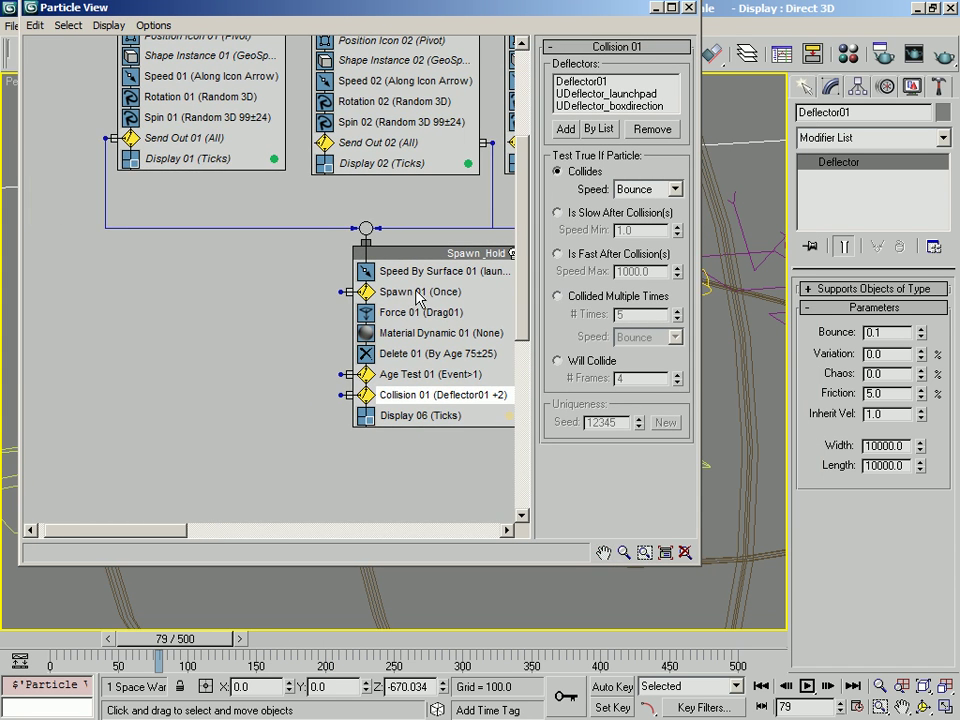
middle_drag(413, 302, 370, 303)
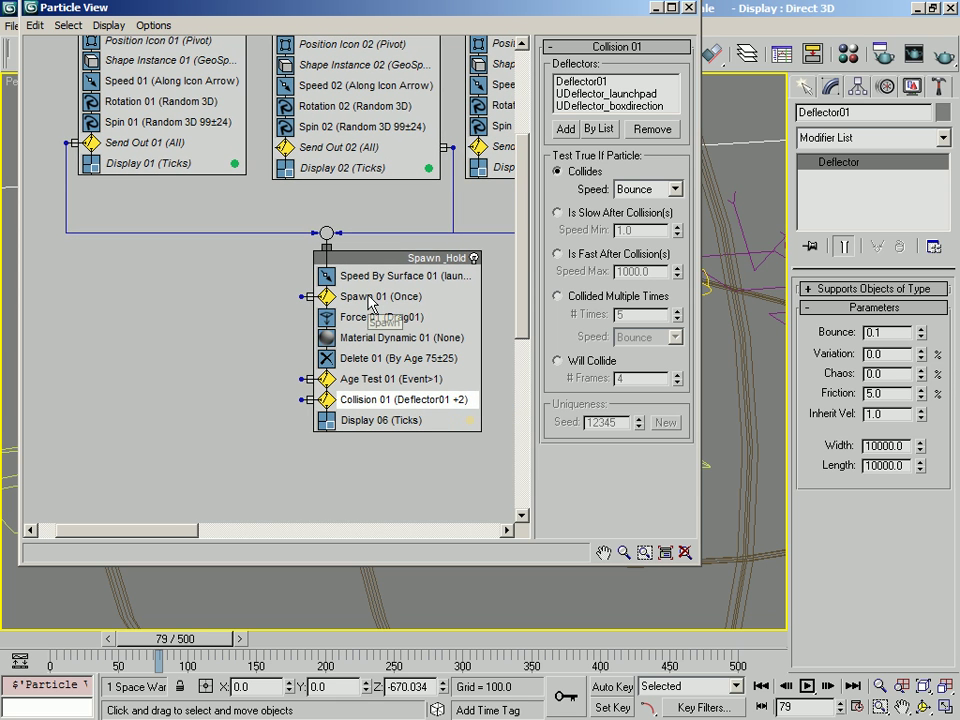
click(370, 298)
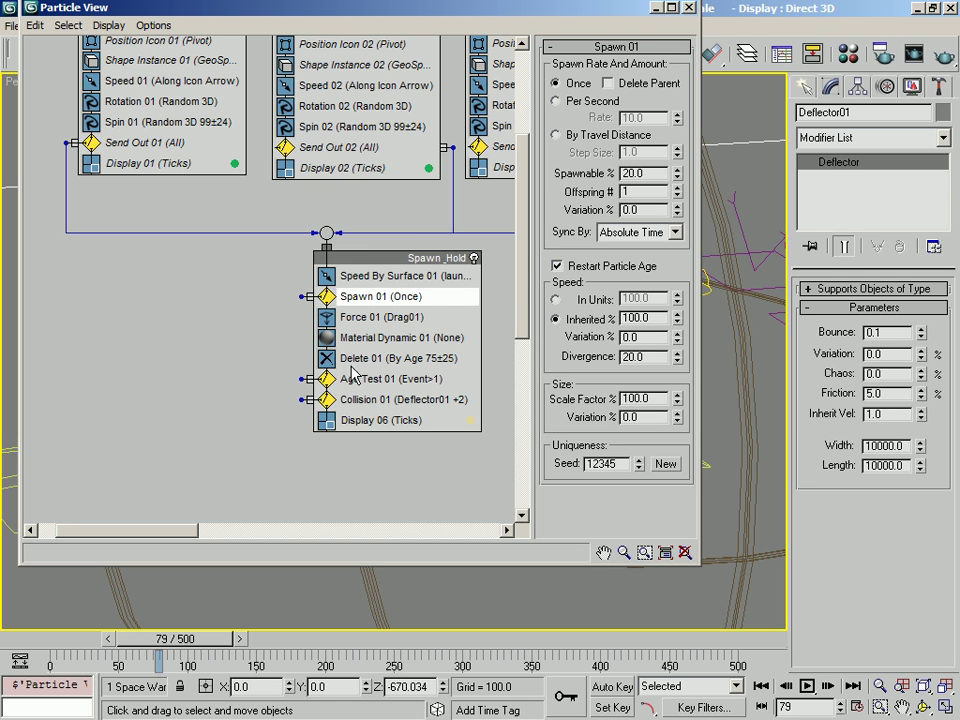
drag(233, 8, 338, 40)
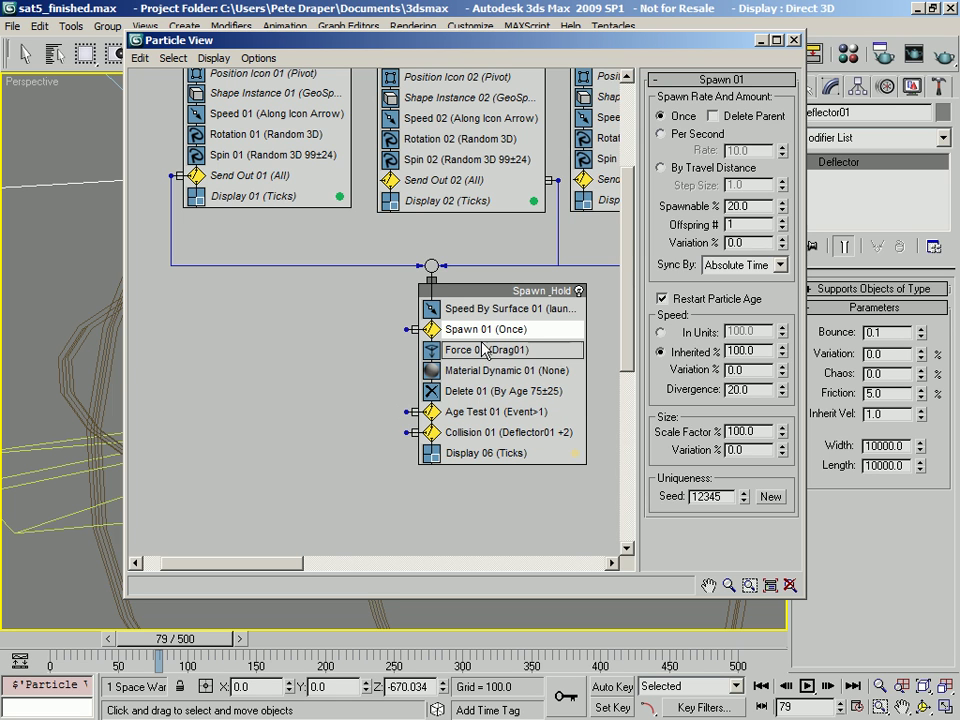
- Copy Force 01, Delete 01 and Collision 01 and paste them as instances into a new event beside Spawn_Hold
click(440, 350)
ctrl+click(442, 392)
ctrl+click(477, 432)
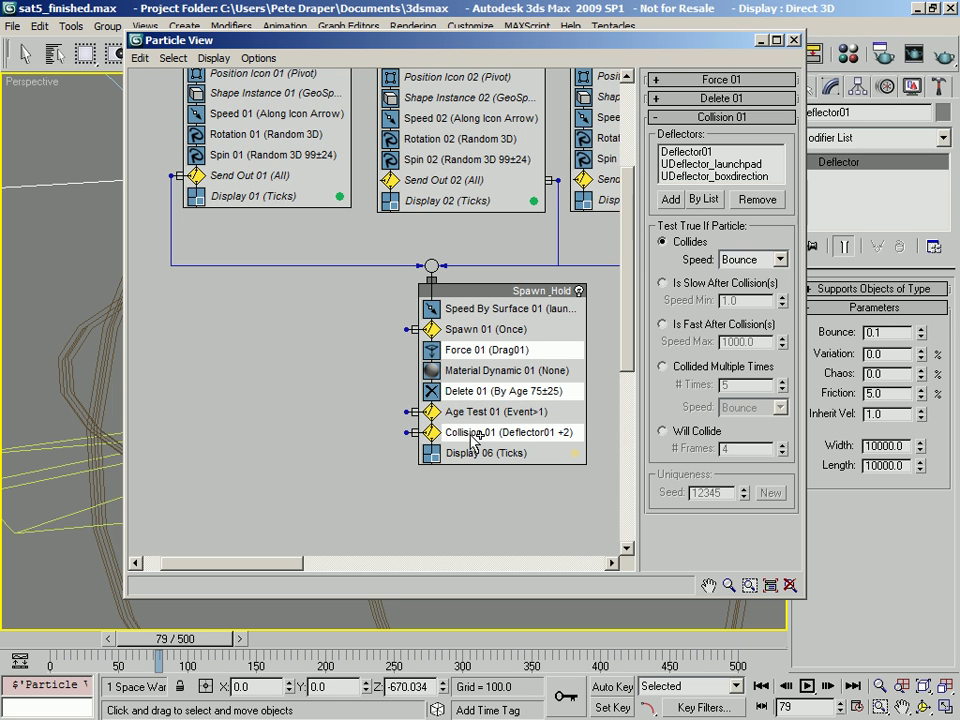
right_click(466, 350)
click(520, 470)
right_click(195, 302)
click(229, 327)
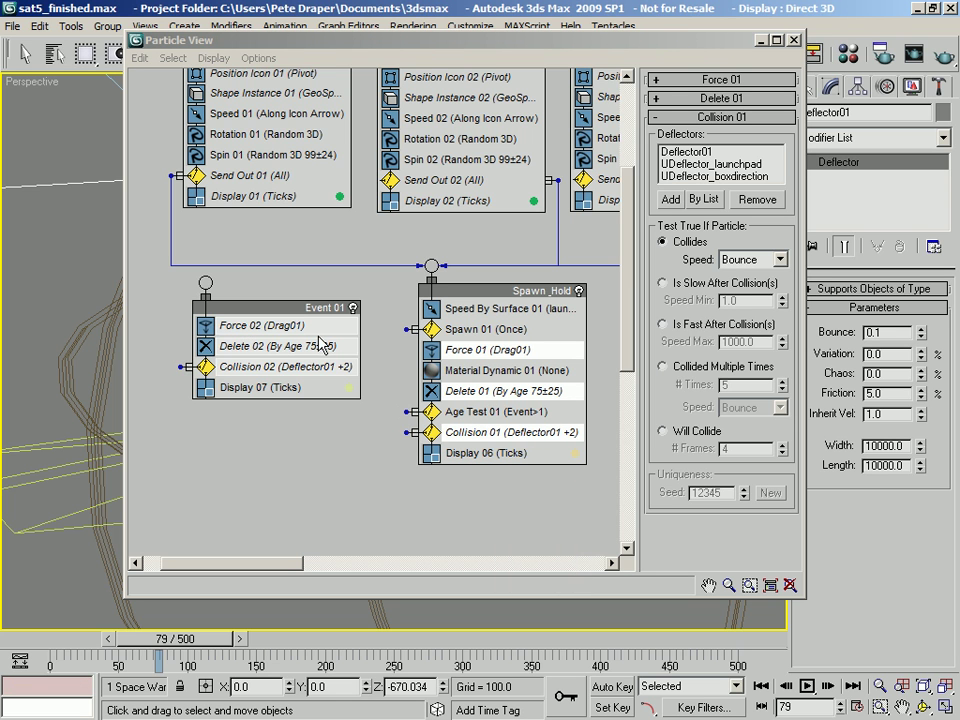
drag(285, 316, 260, 355)
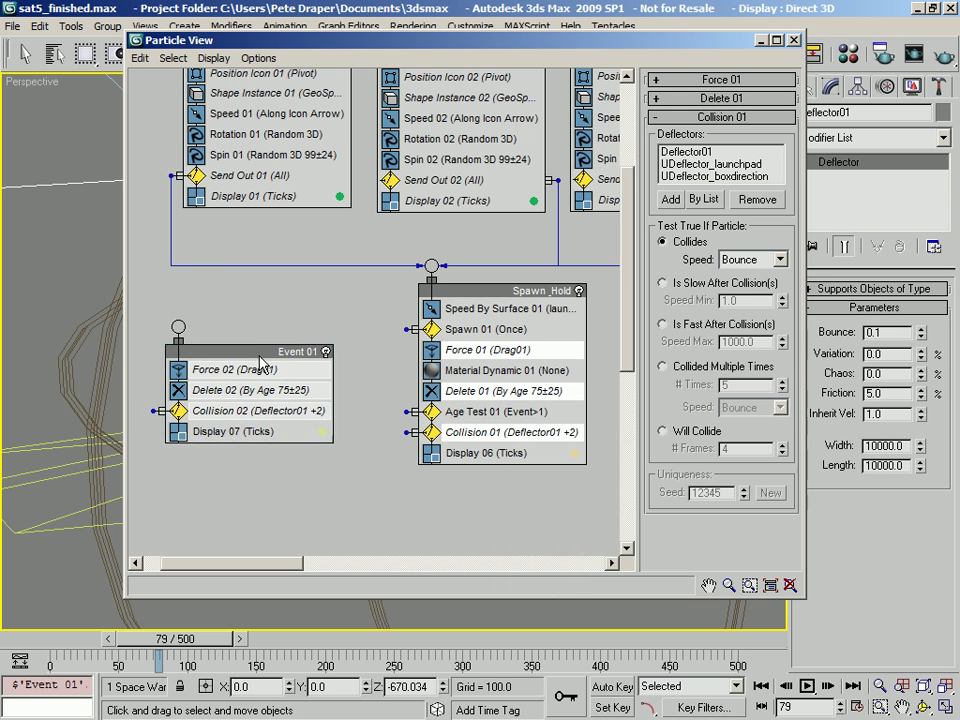
- Rename the new event as Turbulence and wire the Spawn 01 output to it
right_click(259, 353)
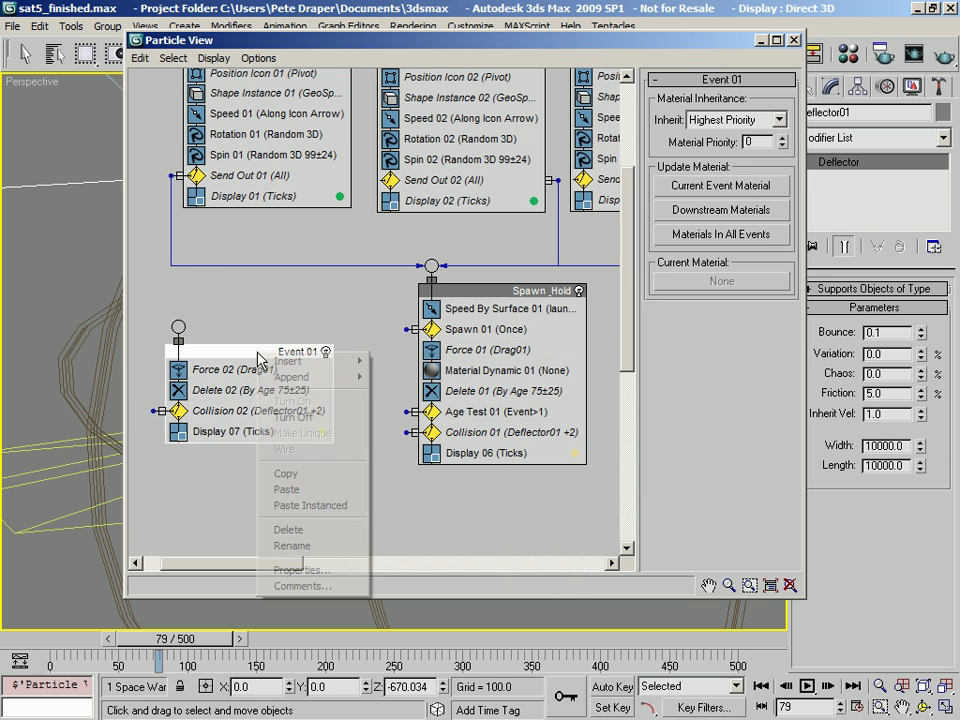
click(305, 548)
text(T)
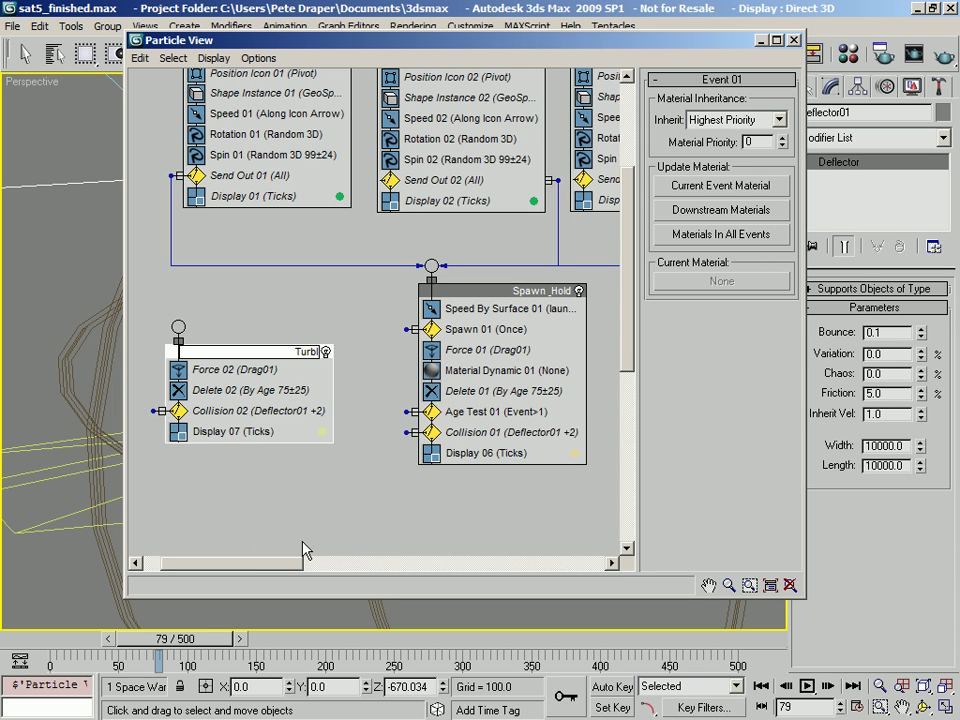
text(urbulence)
drag(404, 329, 178, 326)
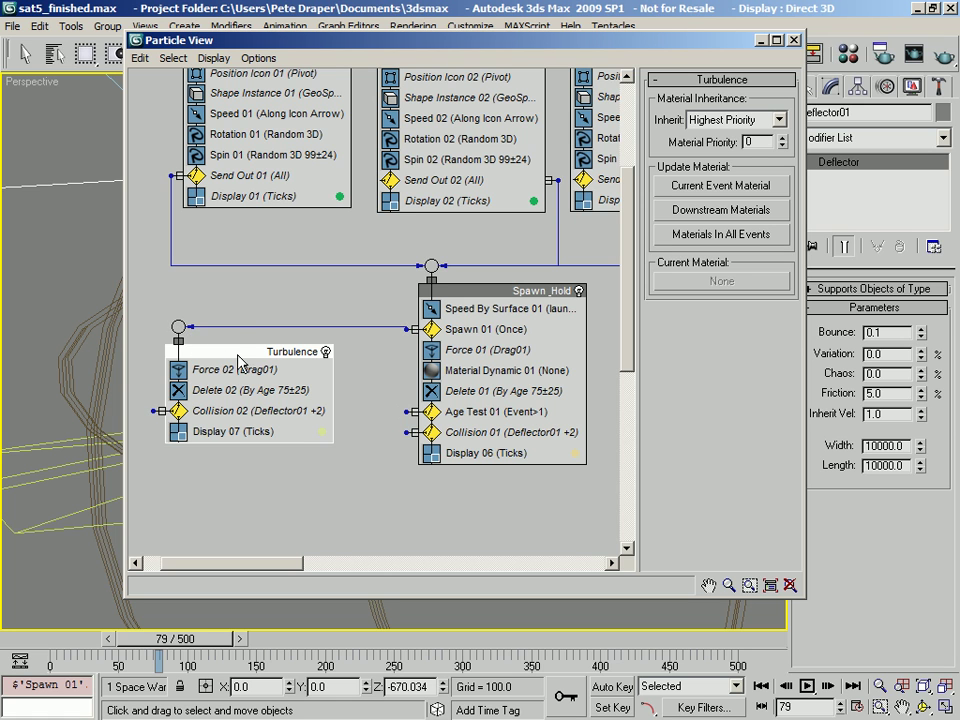
drag(236, 353, 233, 356)
- Set the Display 07 particle colour in the Turbulence event to blue (RGB 16, 102, 228)
click(196, 433)
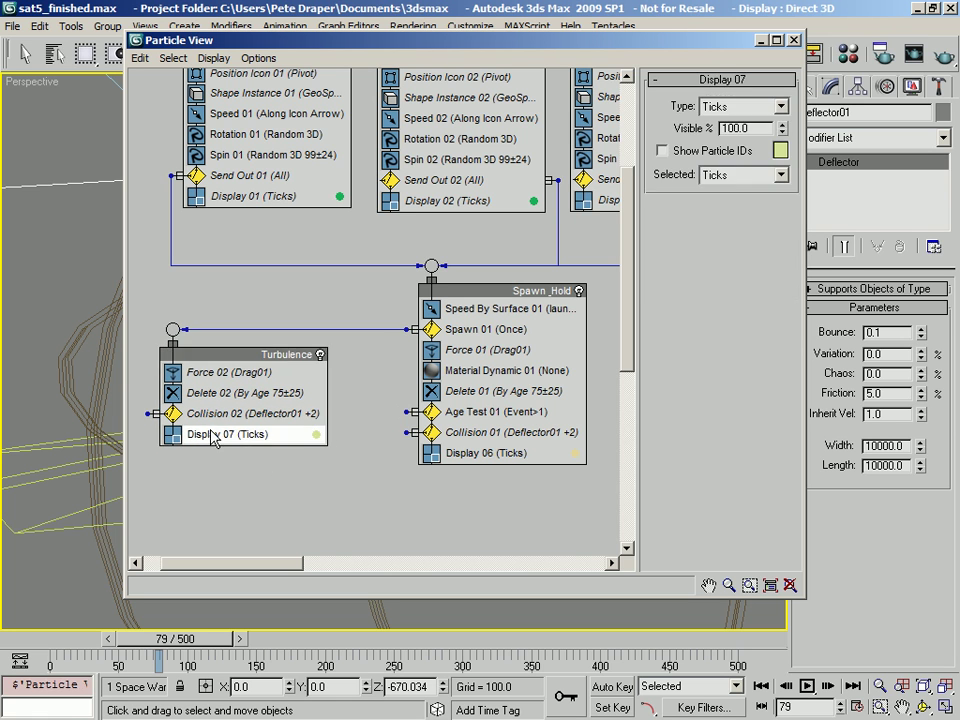
click(780, 150)
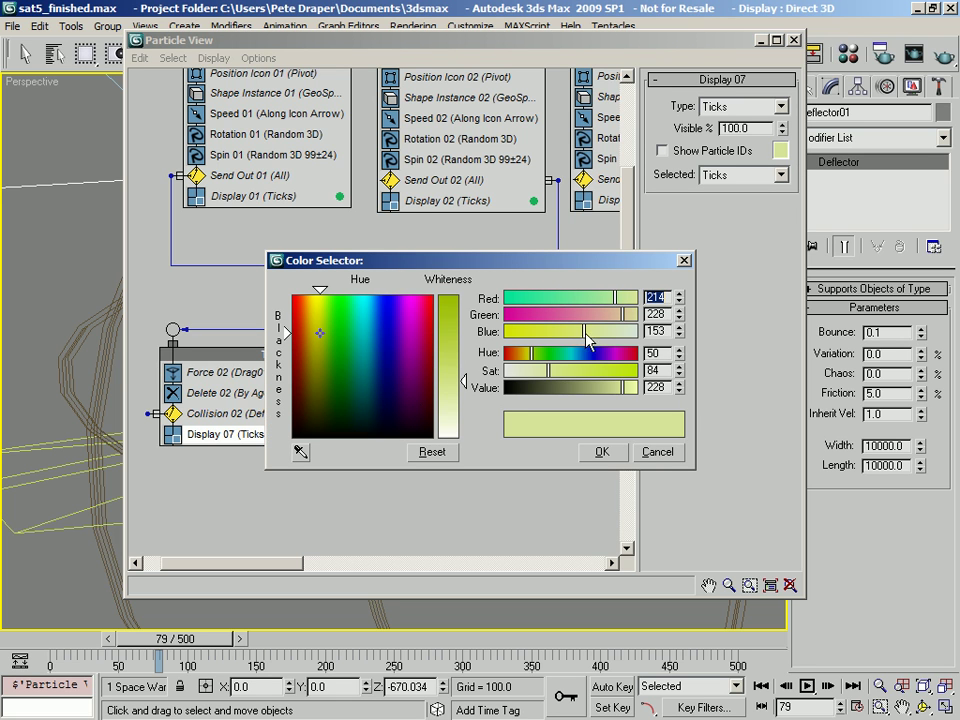
drag(587, 346, 578, 350)
drag(584, 298, 558, 316)
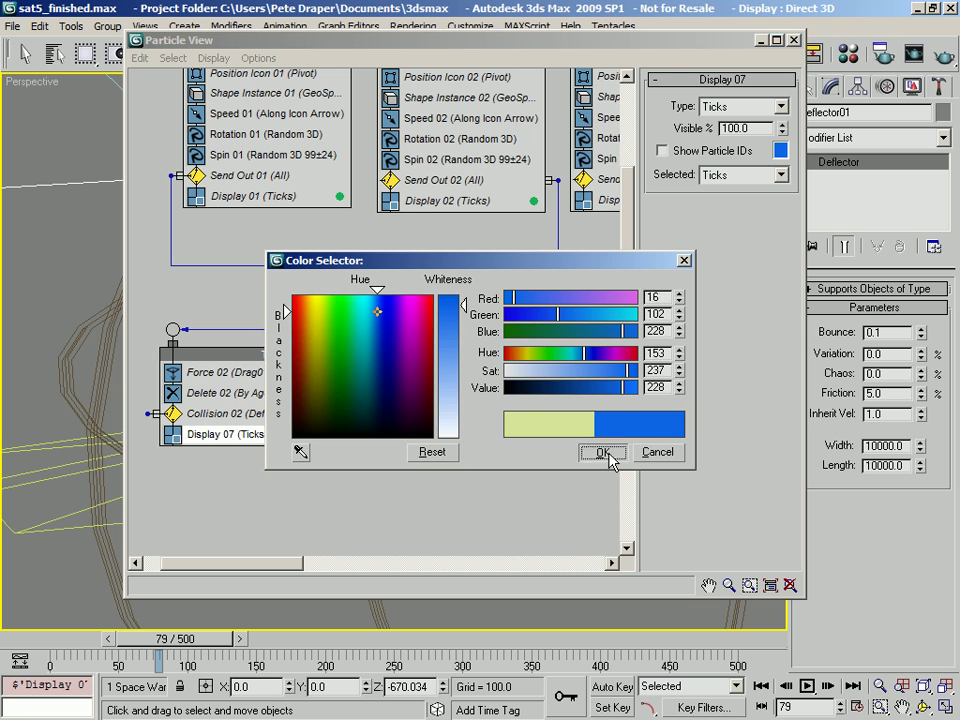
click(611, 458)
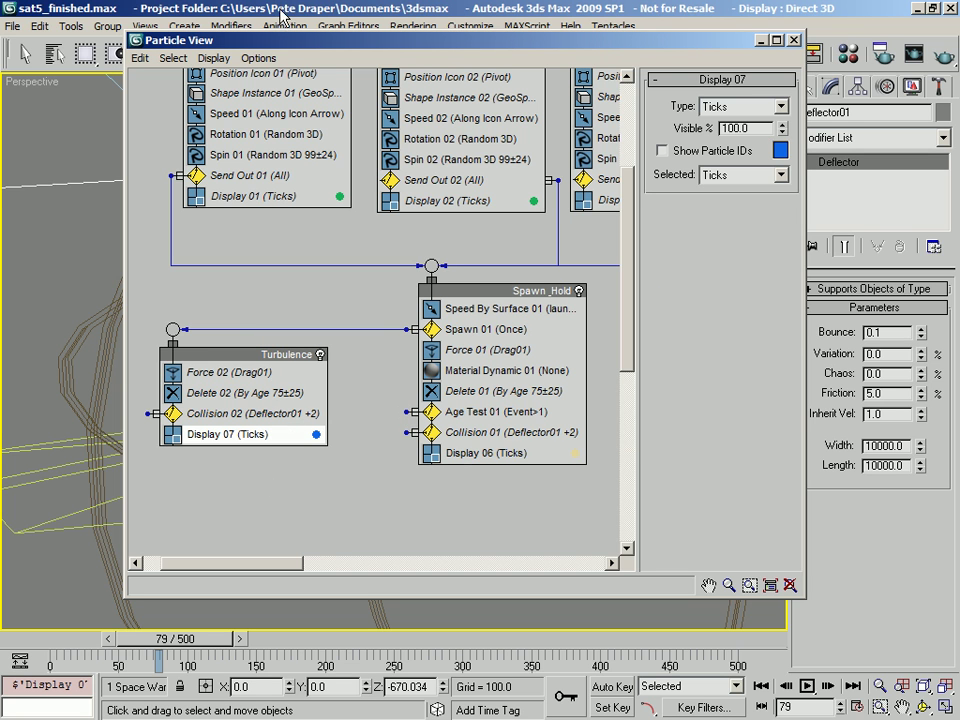
- Advance the animation to frame 182 and examine the blue spawned particles around the launch pad
click(280, 52)
click(441, 43)
drag(381, 47, 793, 30)
drag(185, 663, 325, 662)
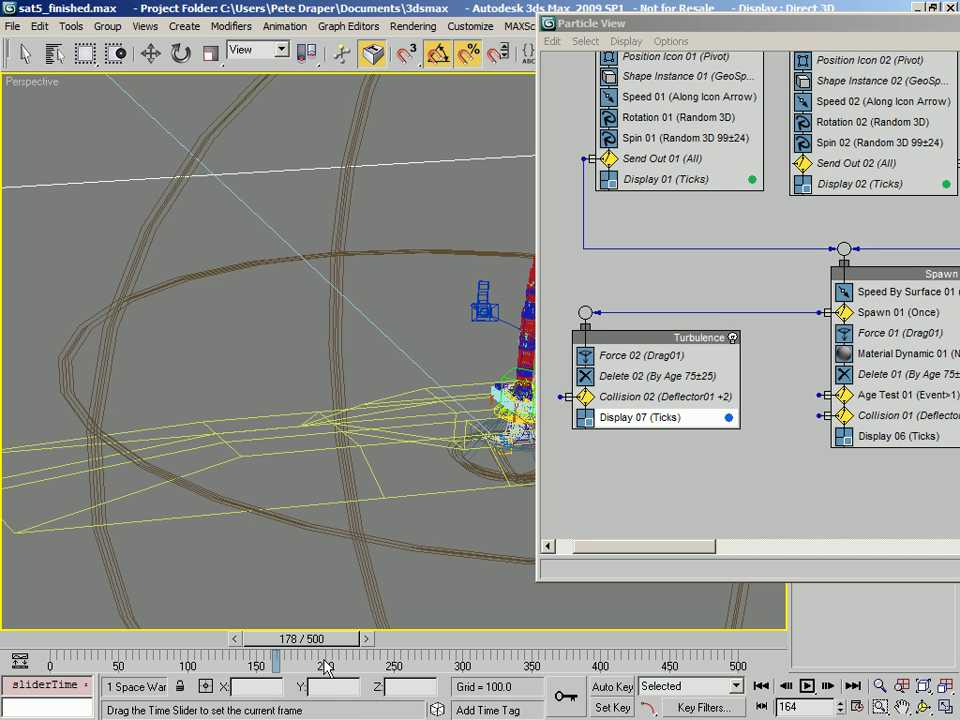
click(374, 641)
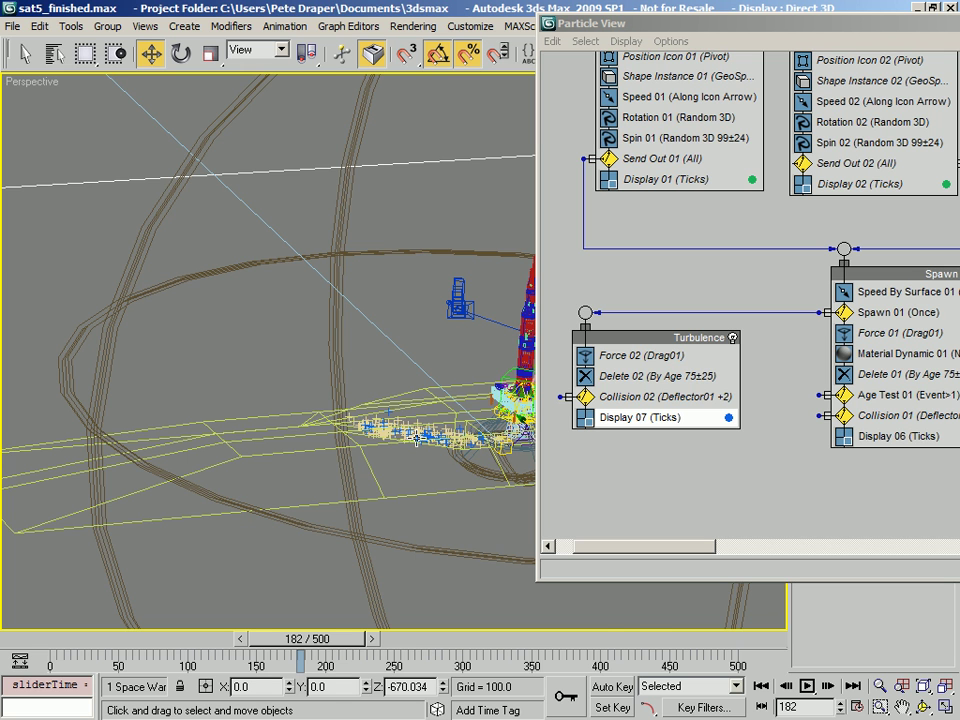
middle_drag(454, 442, 340, 367)
scroll(215, 365, up, 4)
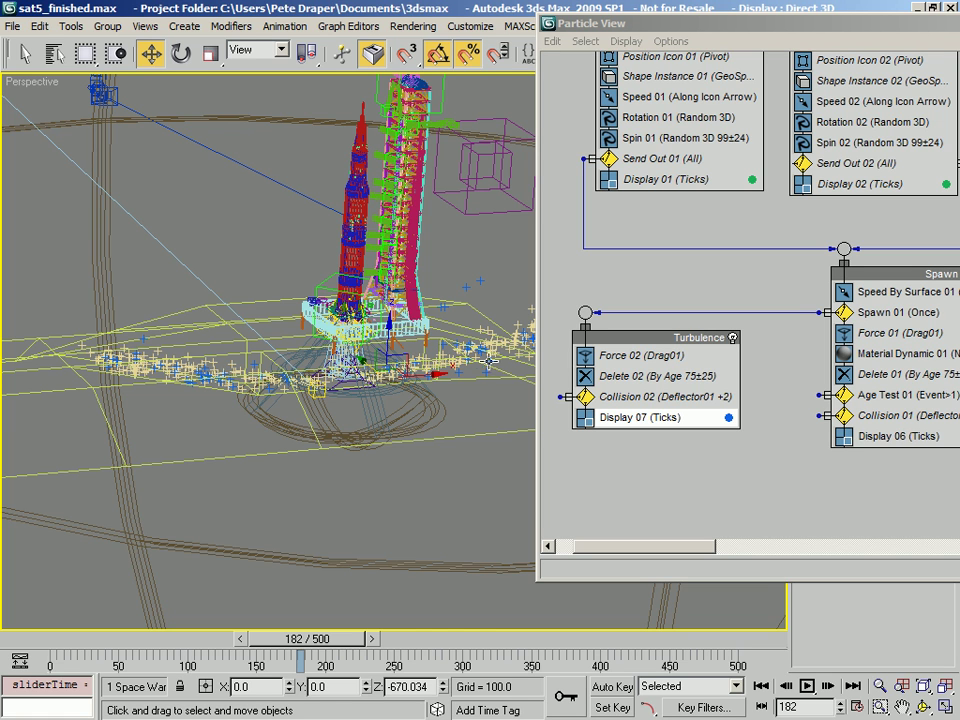
- Make the Delete 02 operator in the Turbulence event unique so it is no longer instanced
click(660, 378)
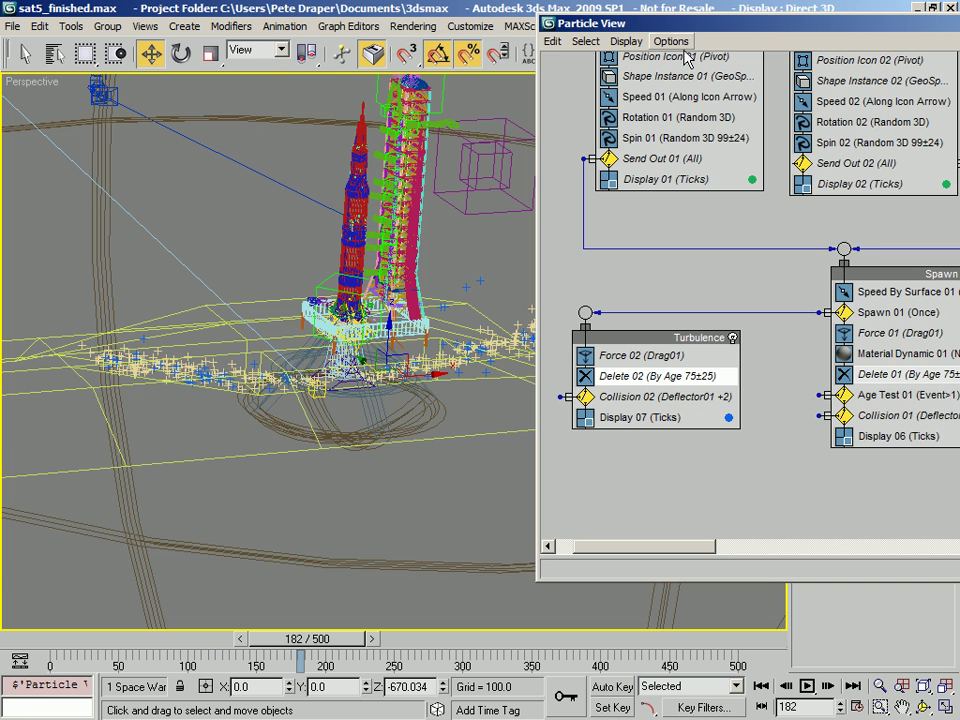
drag(686, 22, 298, 22)
drag(157, 240, 358, 240)
middle_drag(490, 305, 499, 305)
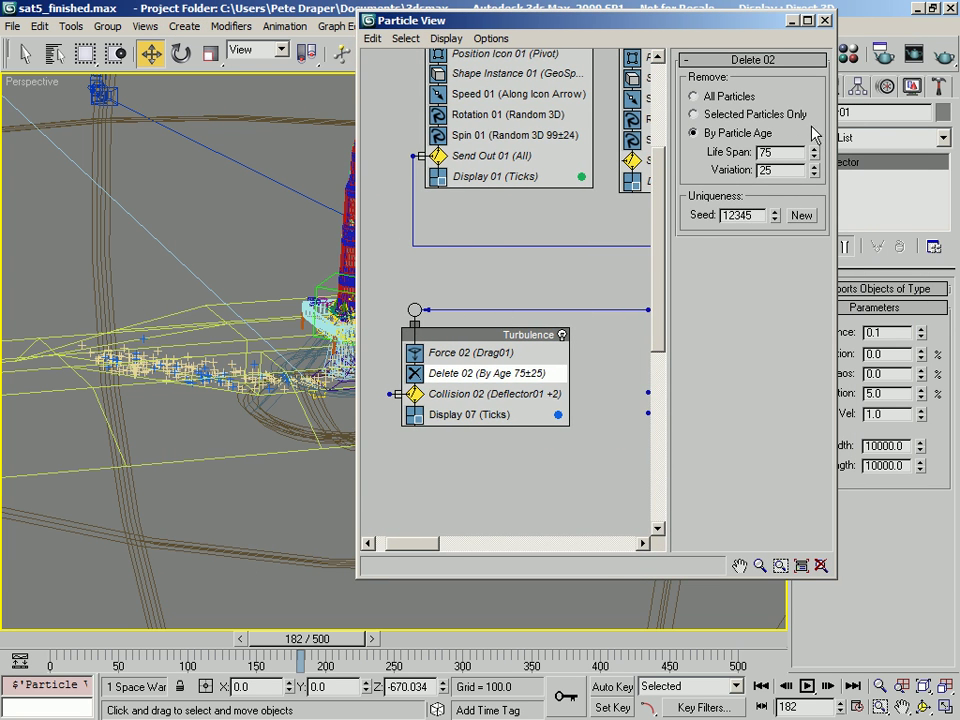
right_click(501, 372)
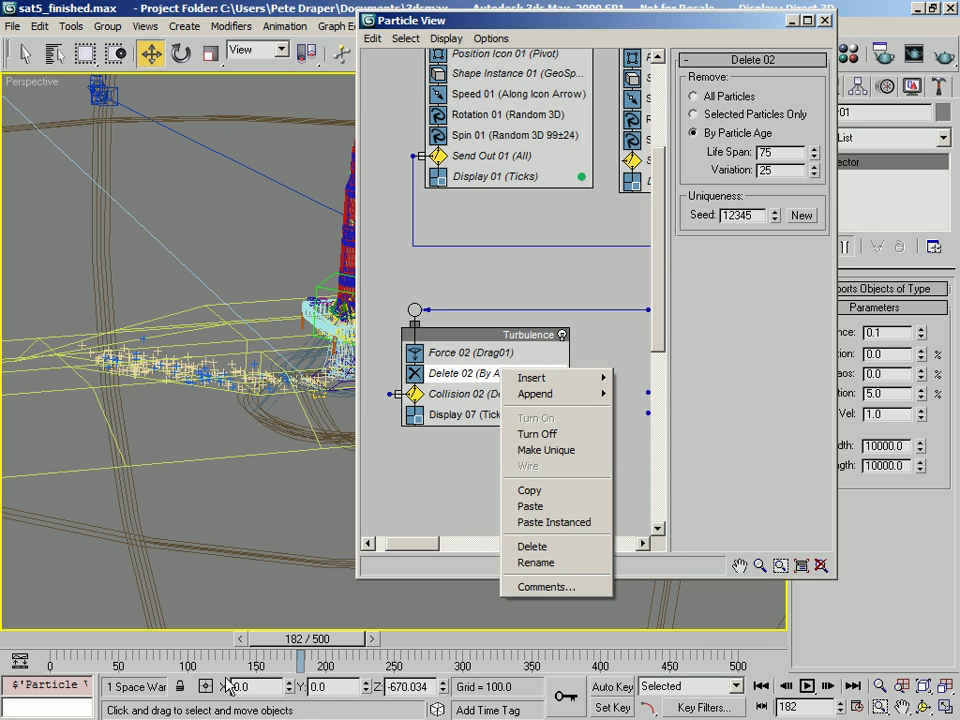
click(213, 638)
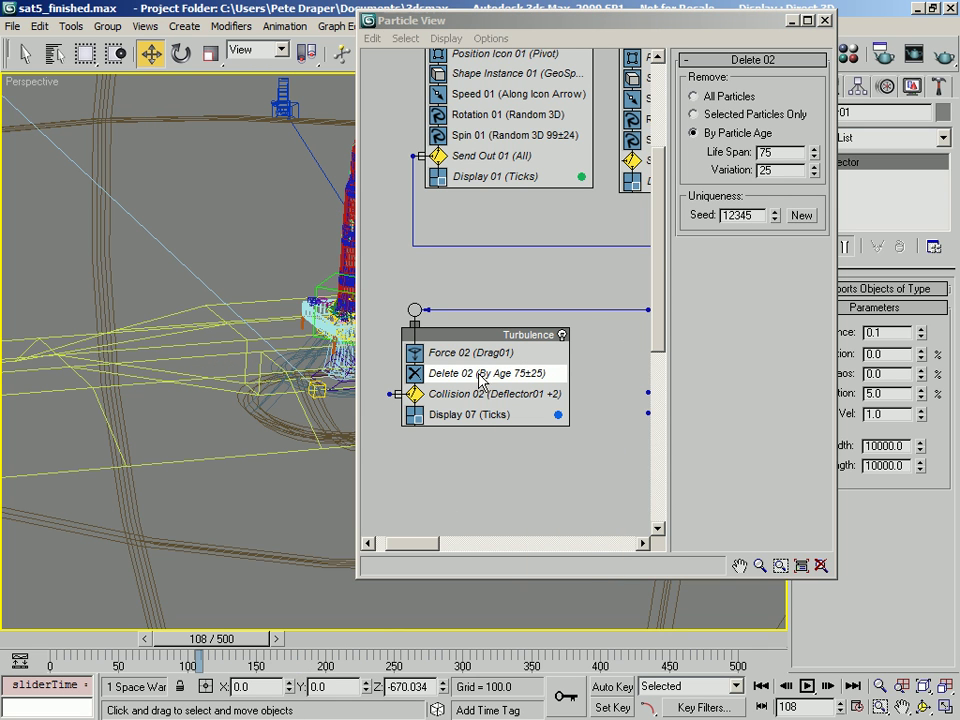
right_click(447, 374)
click(463, 456)
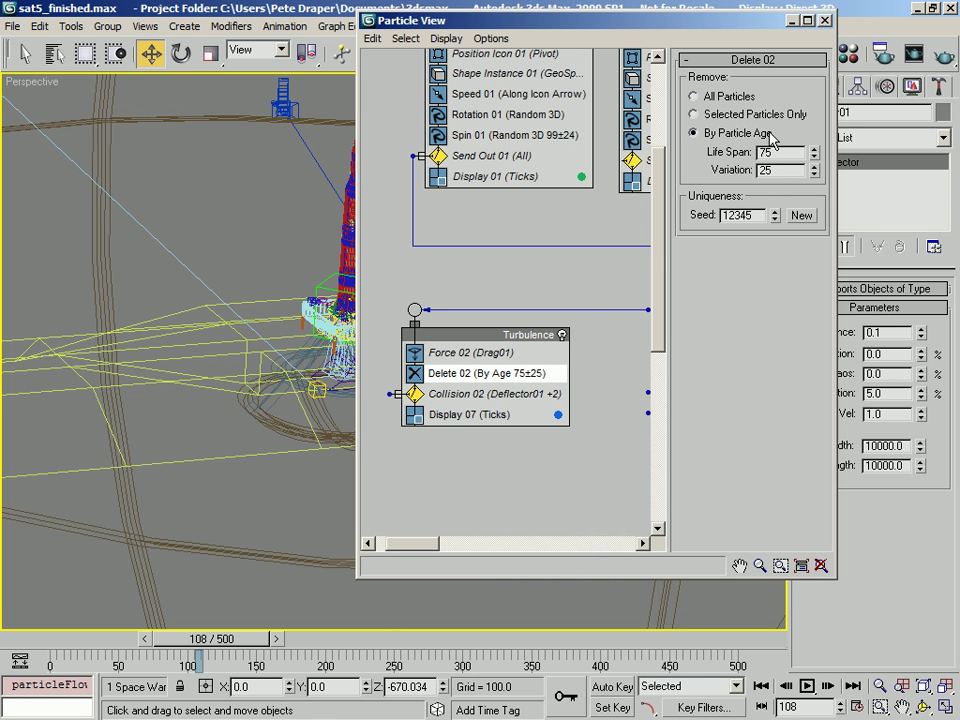
- Set the Turbulence event's Delete 02 operator to a Life Span of 25 with a Variation of 0
right_click(812, 165)
click(783, 173)
right_click(814, 173)
double_click(798, 152)
text(2)
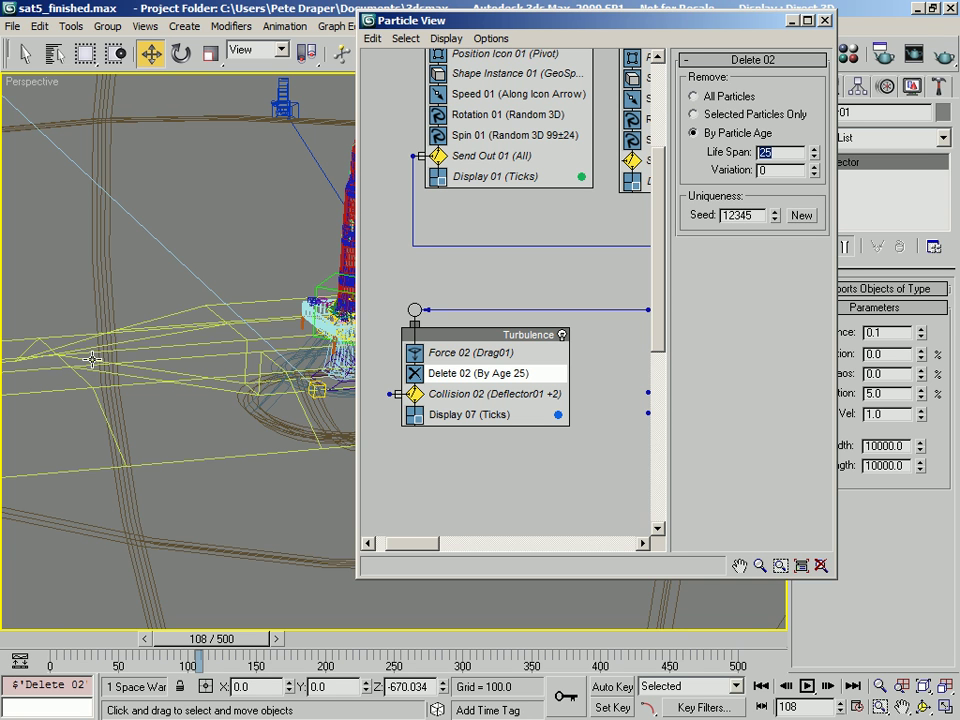
middle_drag(112, 368, 213, 403)
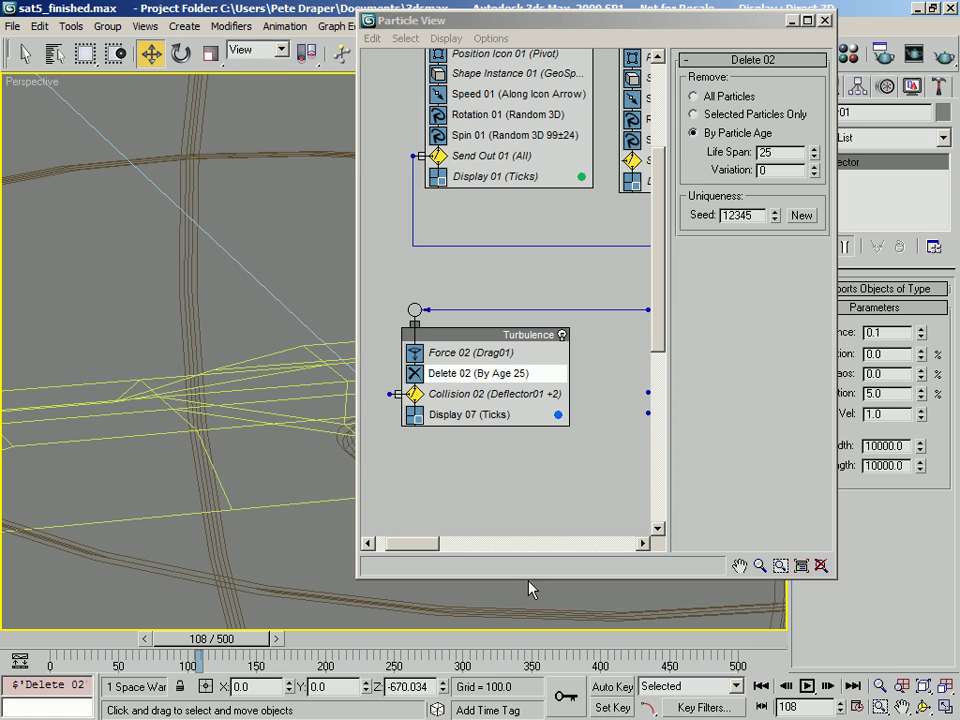
- Enlarge the Particle View window and space the Turbulence and Spawn_Hold events further apart
drag(529, 578, 529, 716)
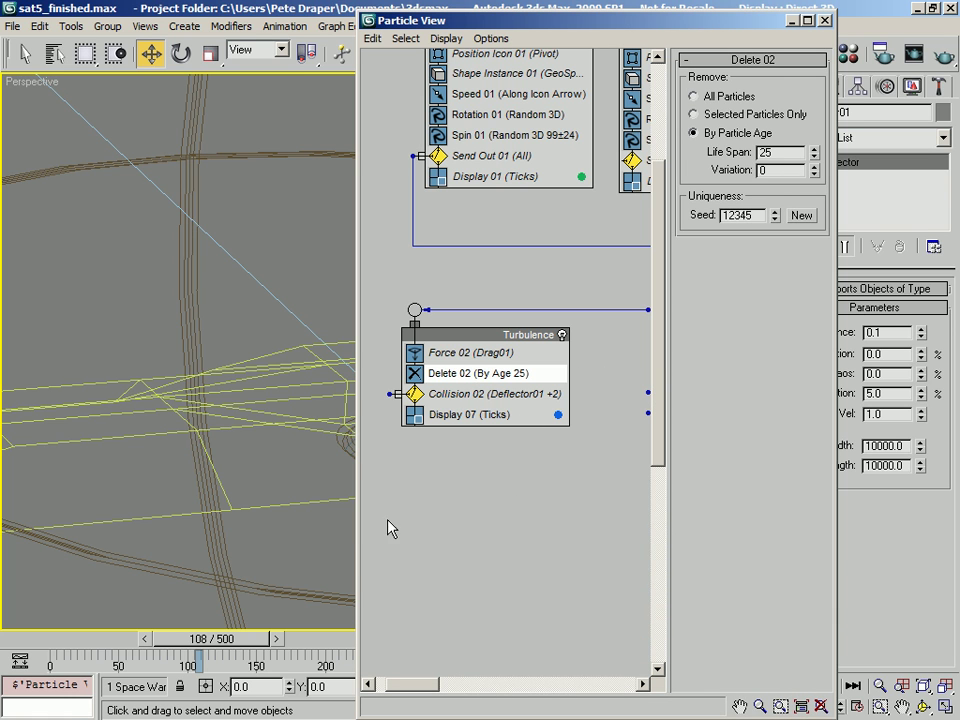
drag(357, 539, 73, 537)
middle_drag(315, 536, 320, 439)
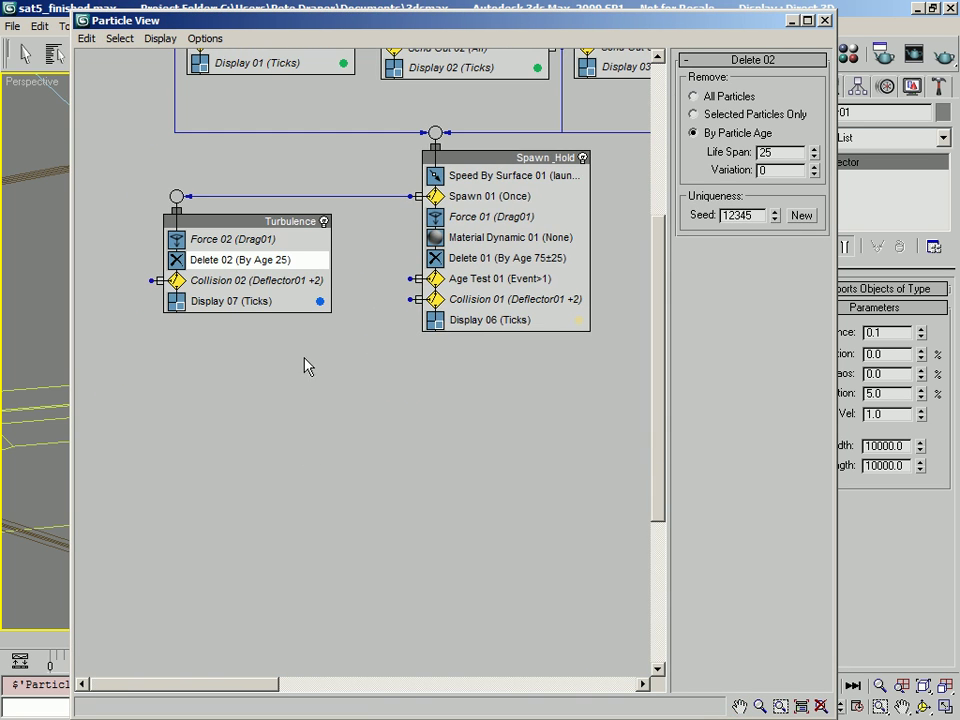
drag(257, 221, 200, 180)
middle_drag(374, 225, 340, 352)
drag(498, 281, 604, 295)
drag(170, 309, 237, 324)
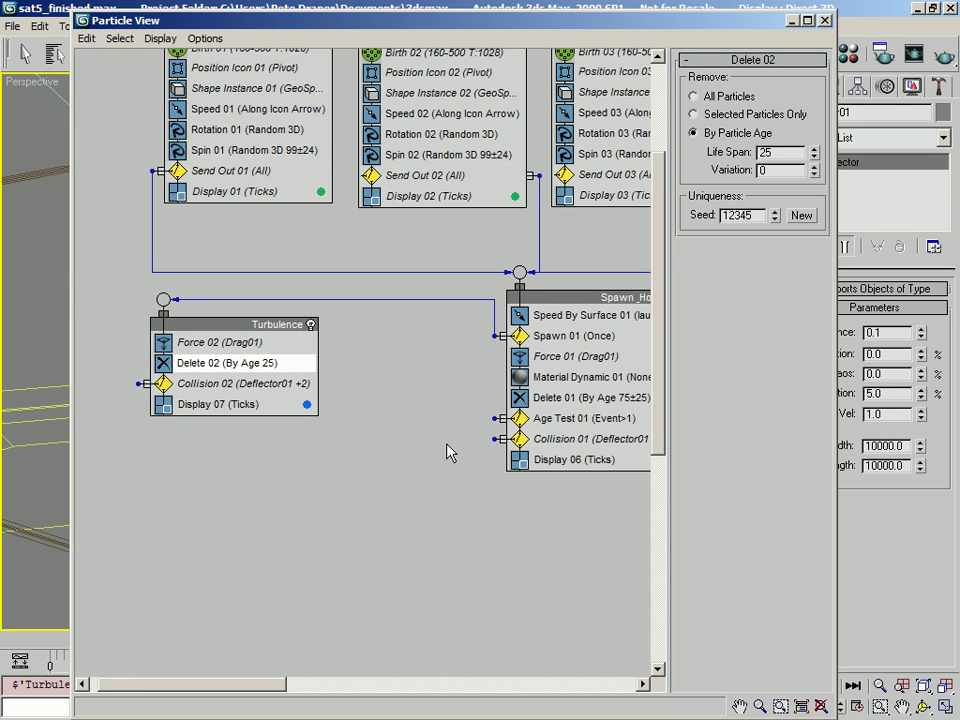
middle_drag(452, 445, 367, 443)
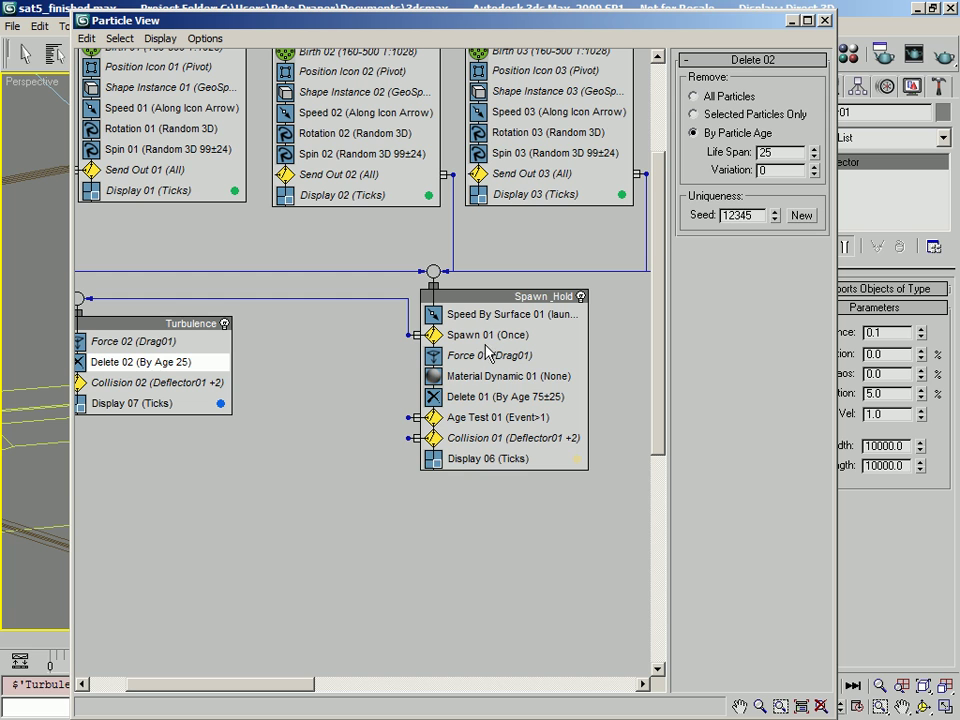
- Copy Speed By Surface 01 from Spawn_Hold and paste it as an instance into a new event placed below Spawn_Hold
click(530, 299)
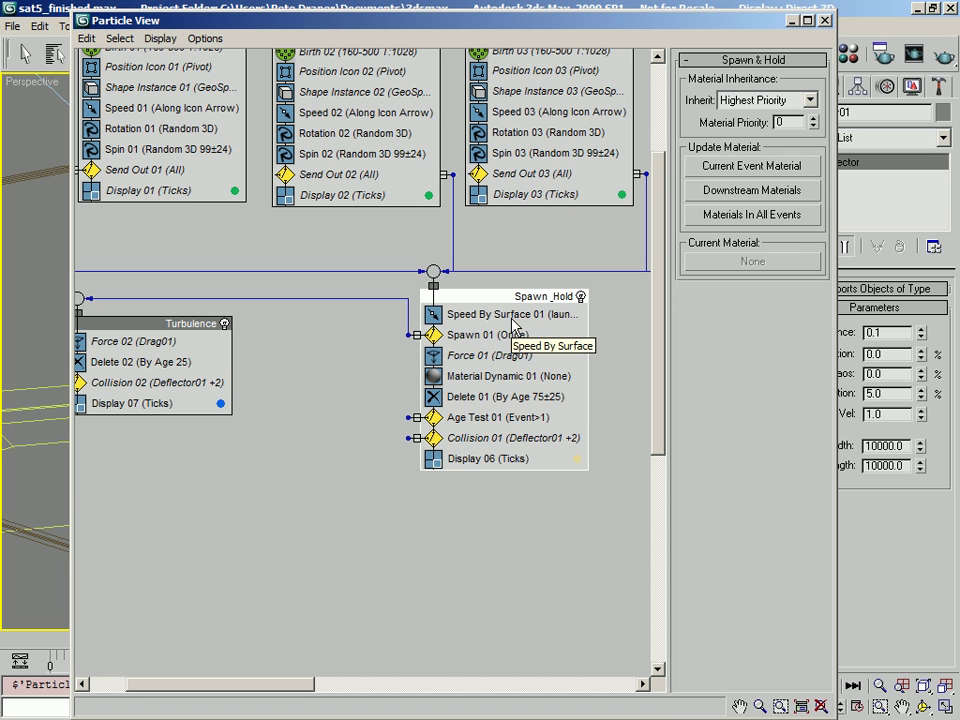
click(478, 317)
right_click(477, 318)
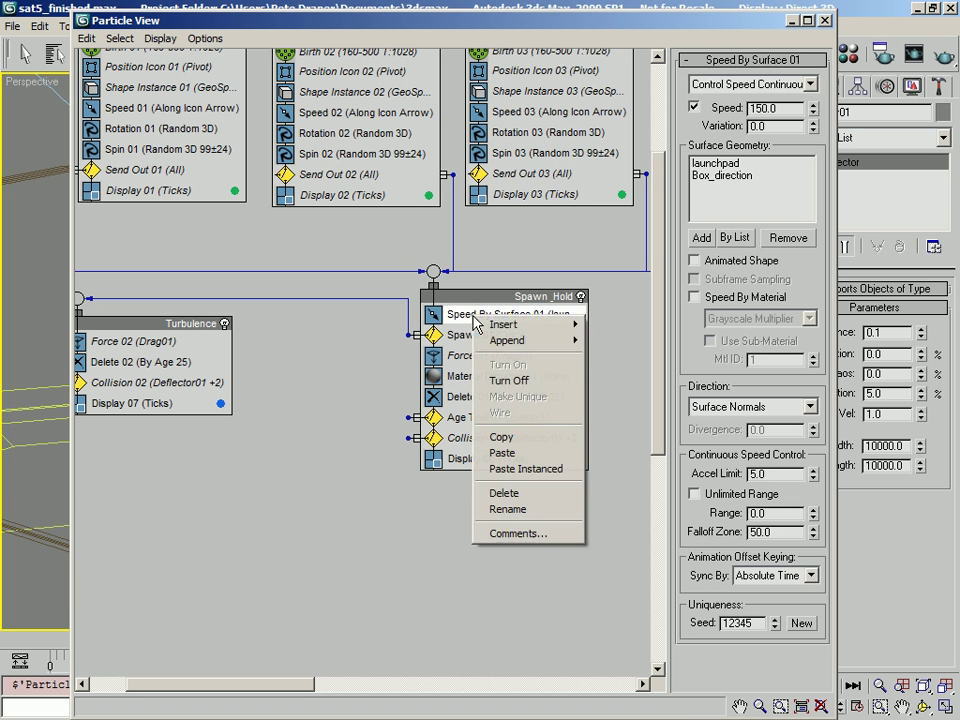
click(501, 437)
right_click(380, 597)
click(421, 621)
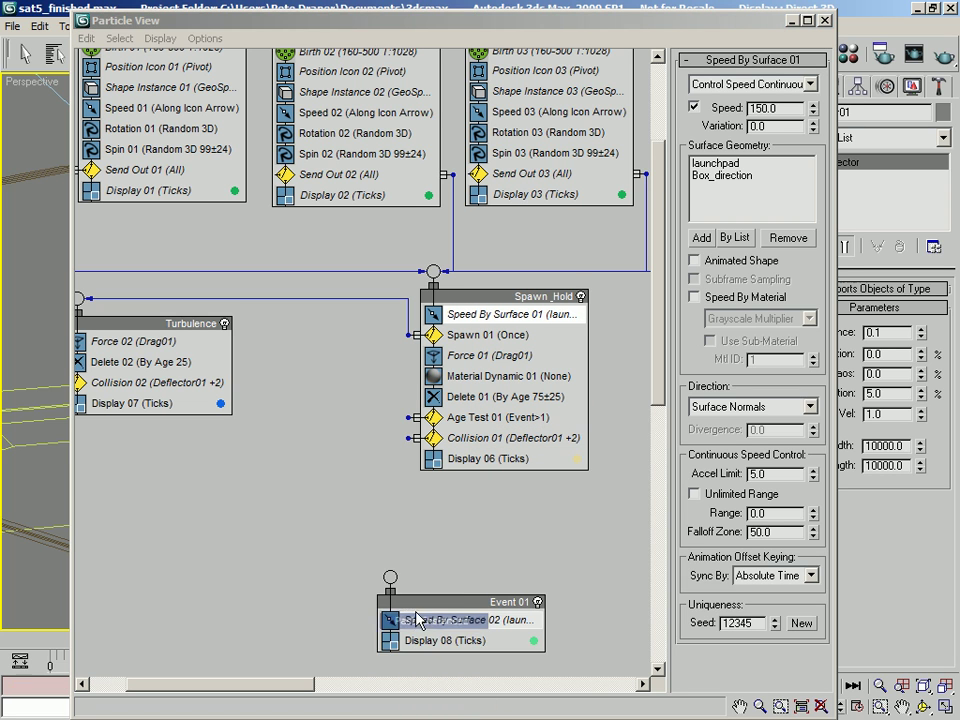
drag(446, 600, 356, 540)
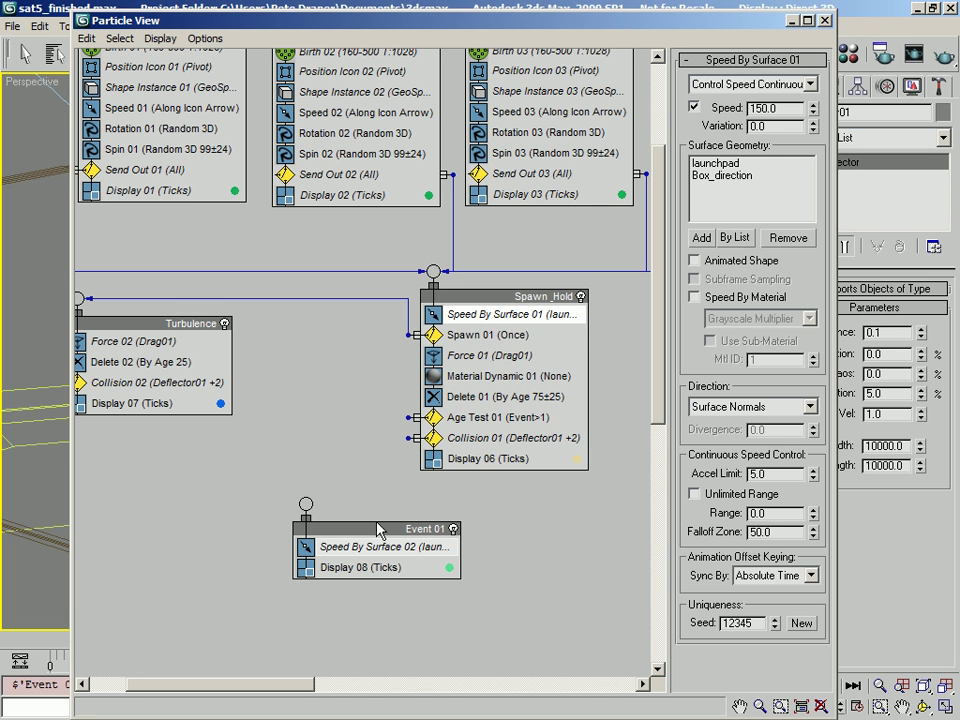
- Rename the new event containing Speed By Surface 02 as Main Plume Motion
right_click(372, 528)
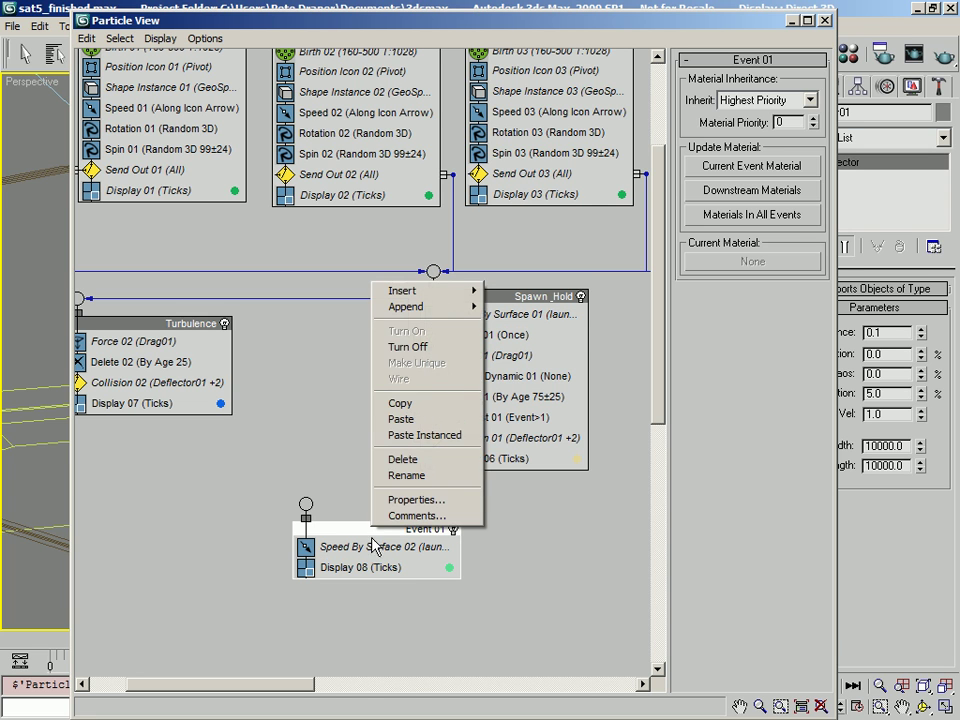
click(455, 476)
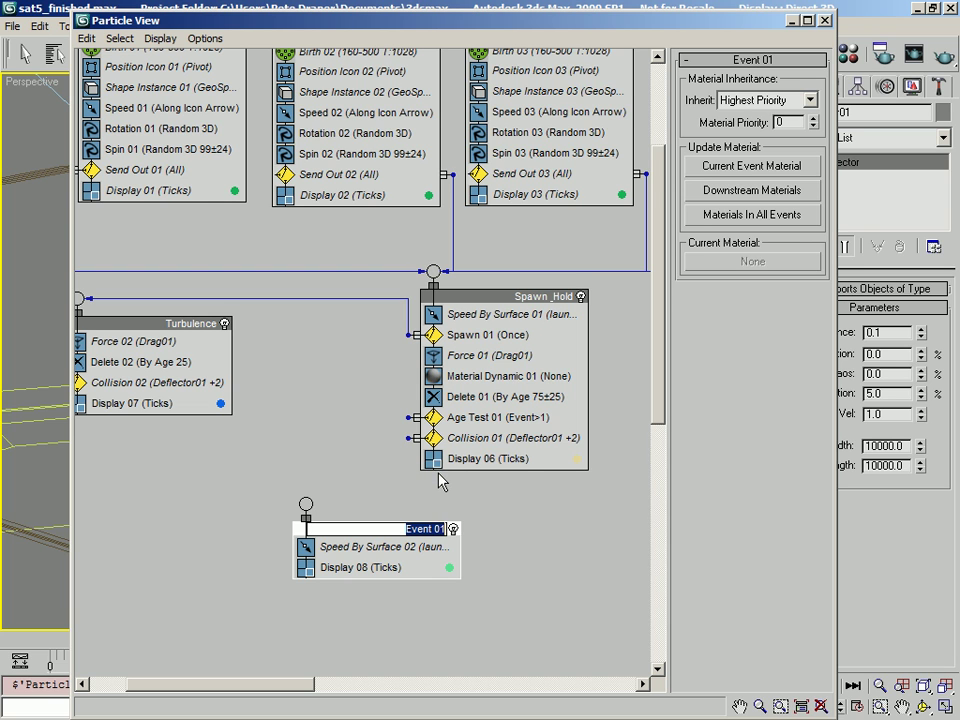
text(Main PLume)
key(BackSpace)
key(BackSpace)
key(BackSpace)
key(BackSpace)
text(lume Motion)
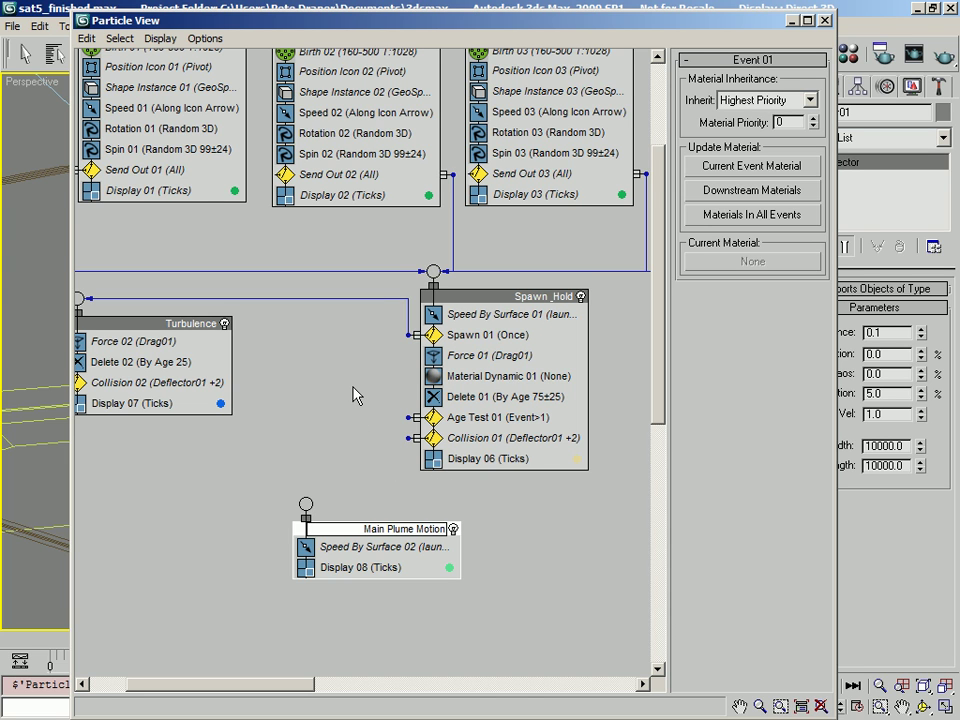
- Wire the Age Test 01 and Collision 01 outputs of Spawn_Hold to the Main Plume Motion event and nudge that event upward
drag(416, 417, 306, 505)
drag(415, 437, 307, 505)
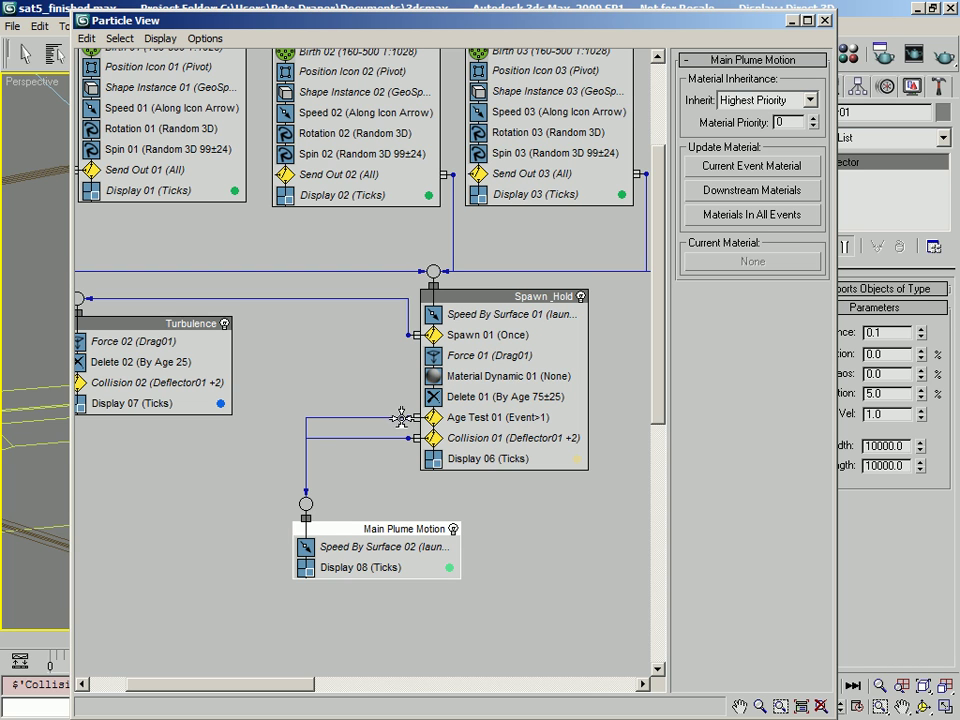
drag(317, 527, 318, 517)
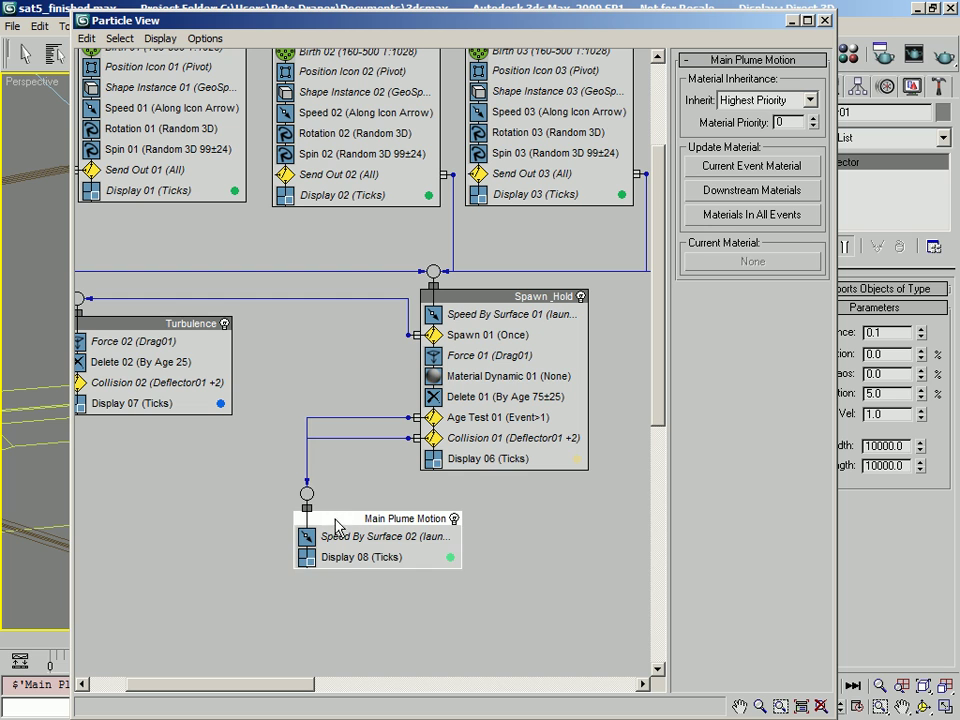
drag(332, 514, 329, 508)
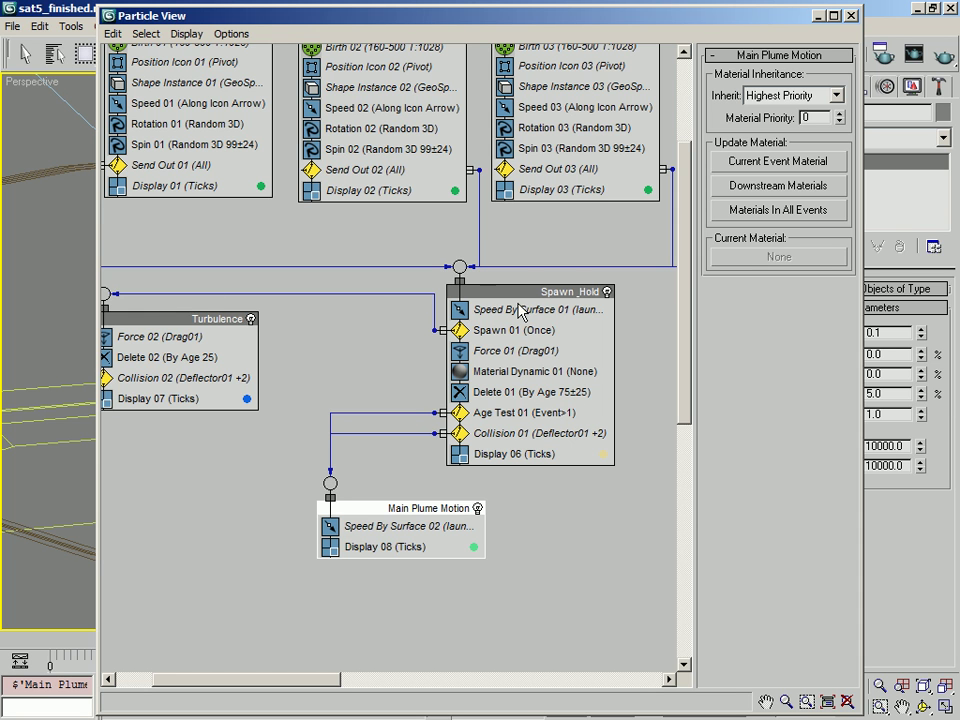
- Maximize the Particle View and select all five PF Source events, Engine01 to Engine05, together
middle_drag(337, 325, 367, 505)
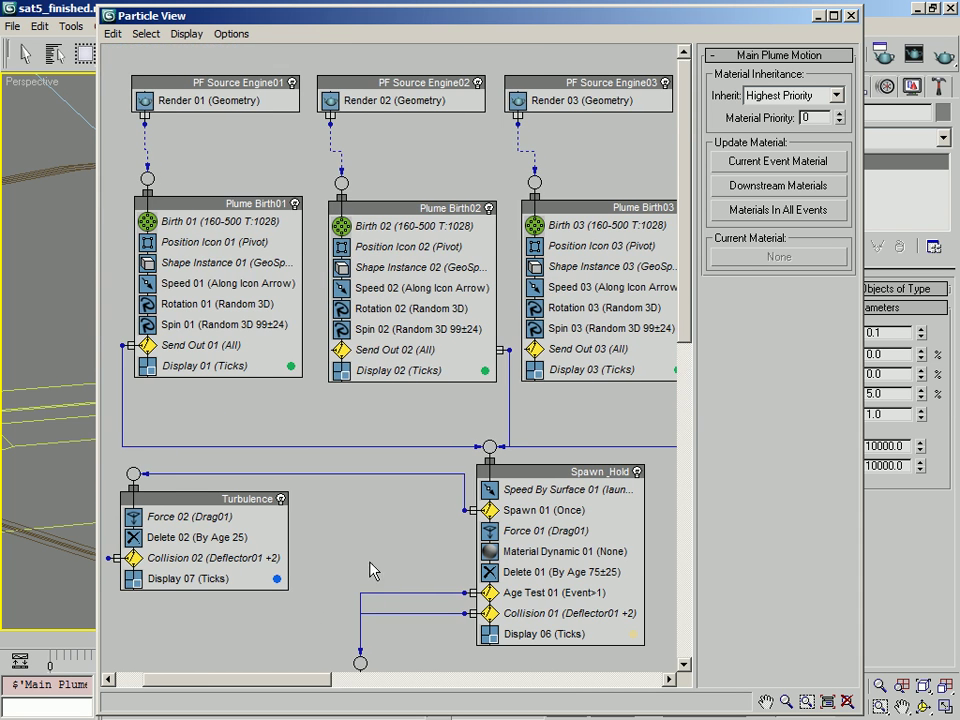
double_click(287, 18)
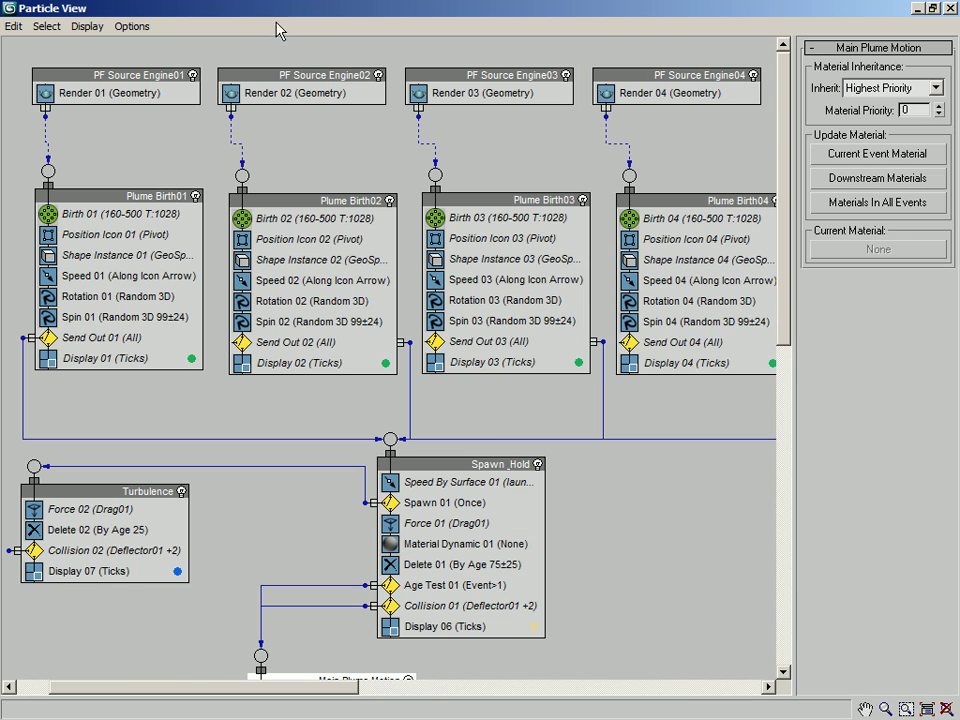
middle_drag(489, 171, 512, 240)
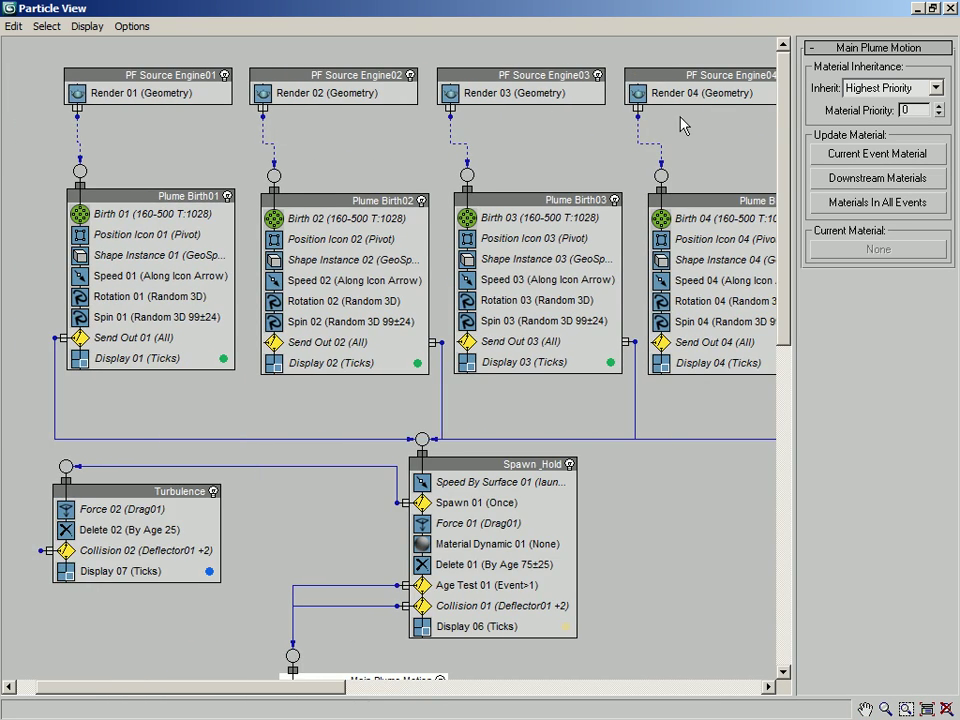
middle_drag(686, 137, 415, 137)
middle_drag(492, 124, 560, 207)
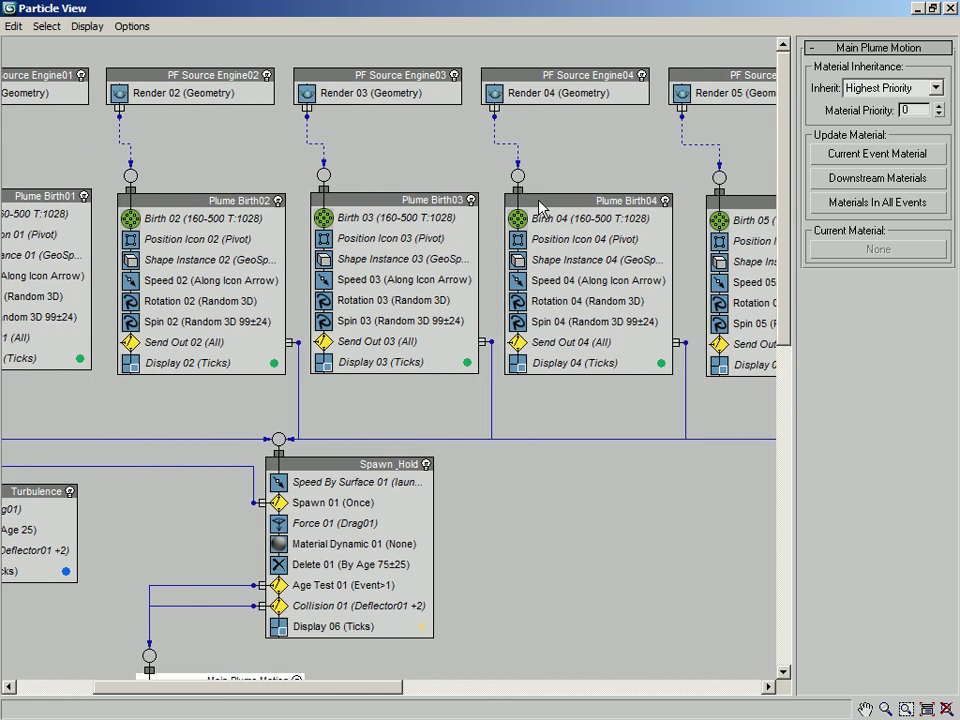
middle_drag(446, 204, 556, 228)
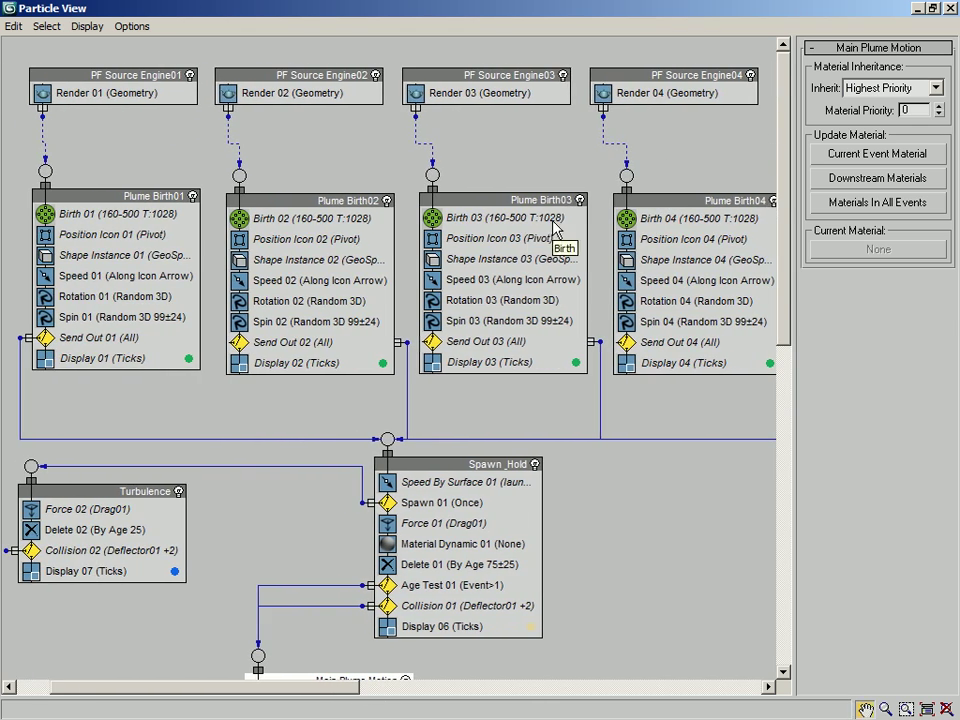
click(115, 76)
ctrl+click(303, 78)
ctrl+click(525, 78)
ctrl+click(675, 80)
middle_drag(675, 90, 270, 118)
ctrl+click(491, 78)
middle_drag(345, 150, 618, 150)
- Disable Receive Shadows and Cast Shadows in the object properties of the selected PF Source events
right_click(232, 74)
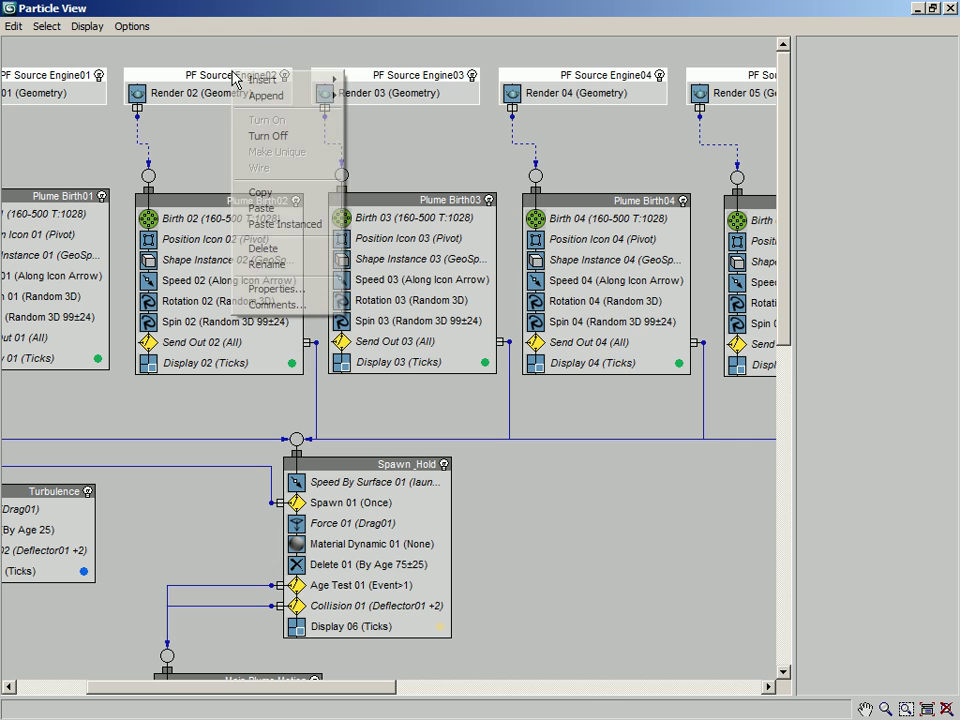
click(293, 290)
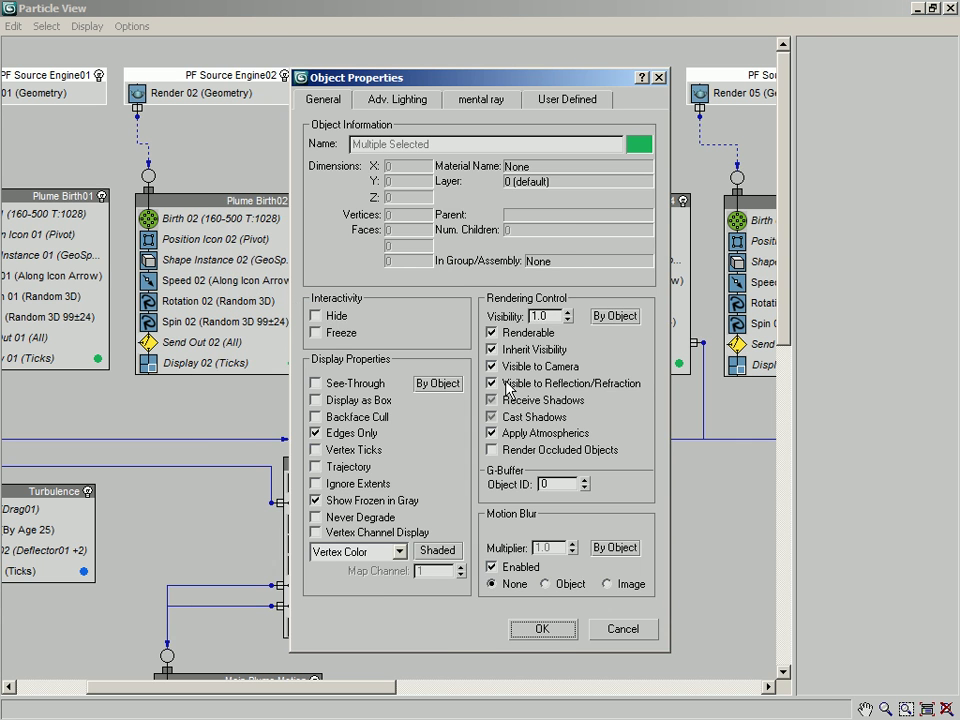
drag(450, 84, 350, 61)
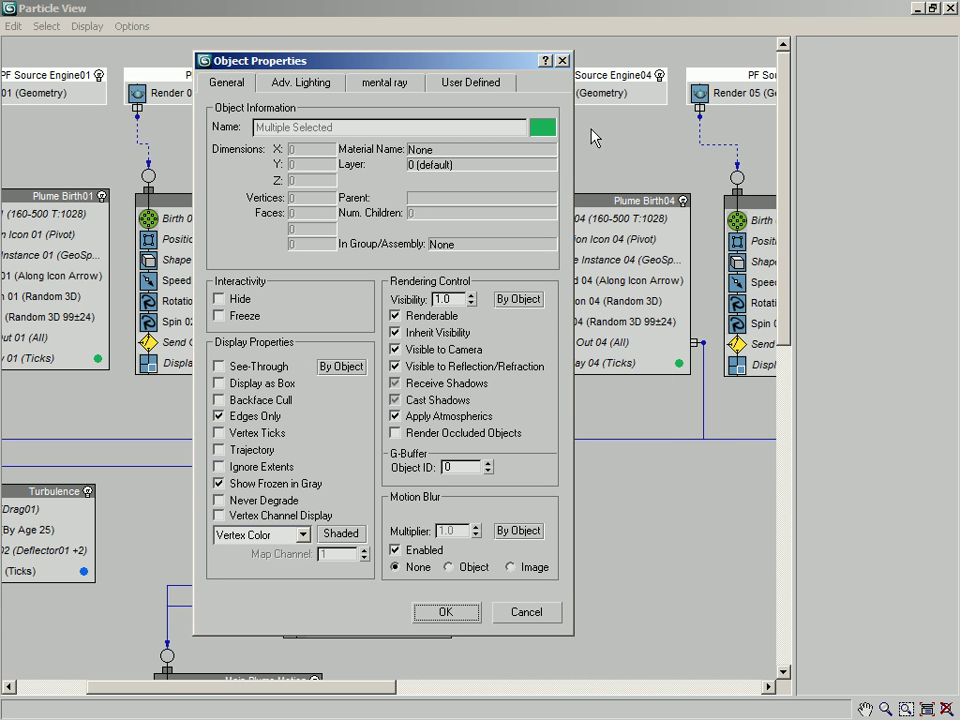
mouse_move(312, 61)
mouse_down()
mouse_move(331, 167)
mouse_move(350, 168)
mouse_move(325, 137)
mouse_move(316, 58)
mouse_up()
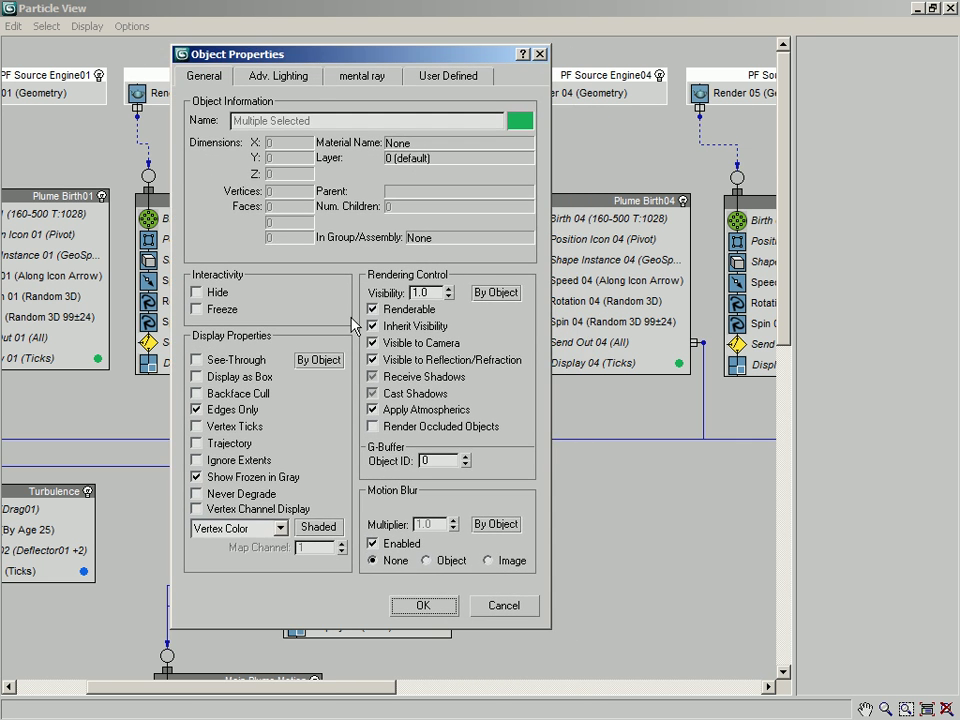
click(372, 377)
click(372, 393)
click(372, 377)
click(373, 394)
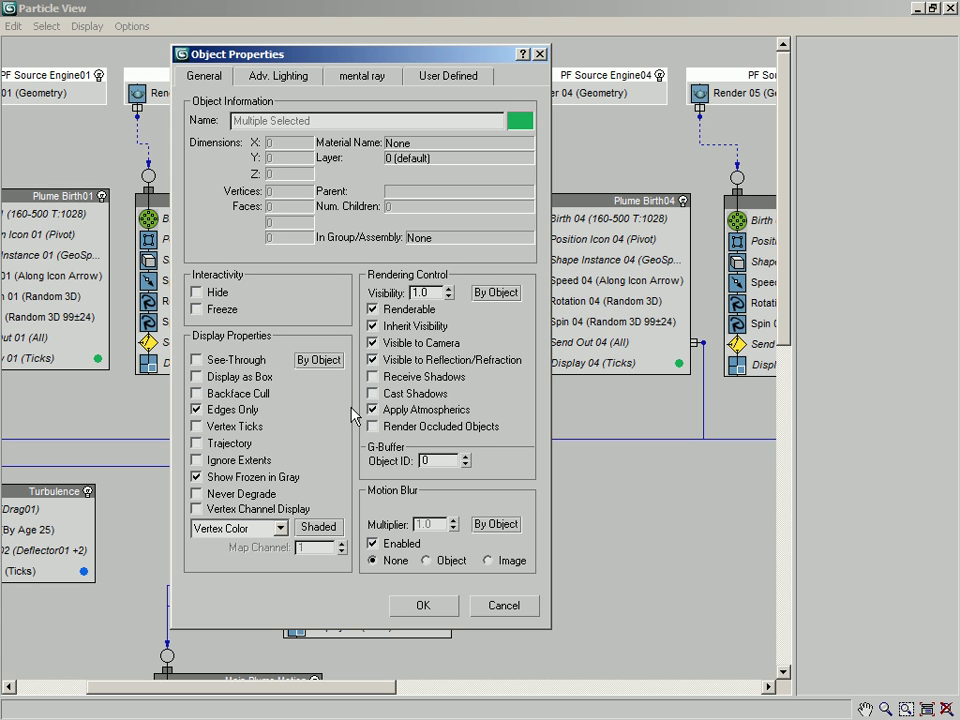
click(432, 614)
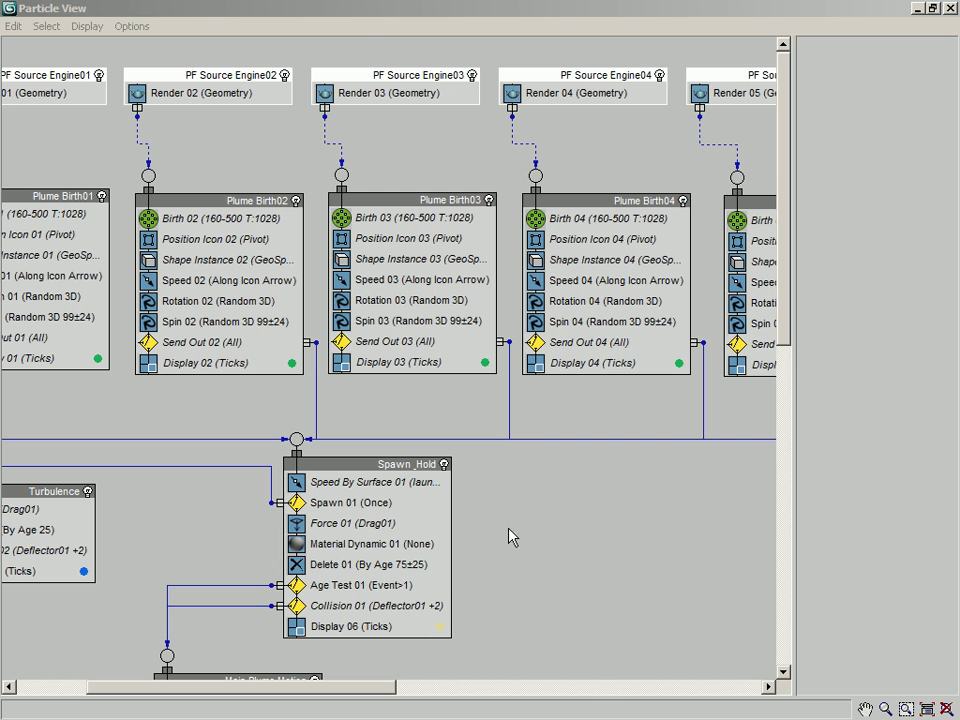
- Review the rendering control and motion blur settings in the selected PF Source events' object properties without changing them
right_click(385, 85)
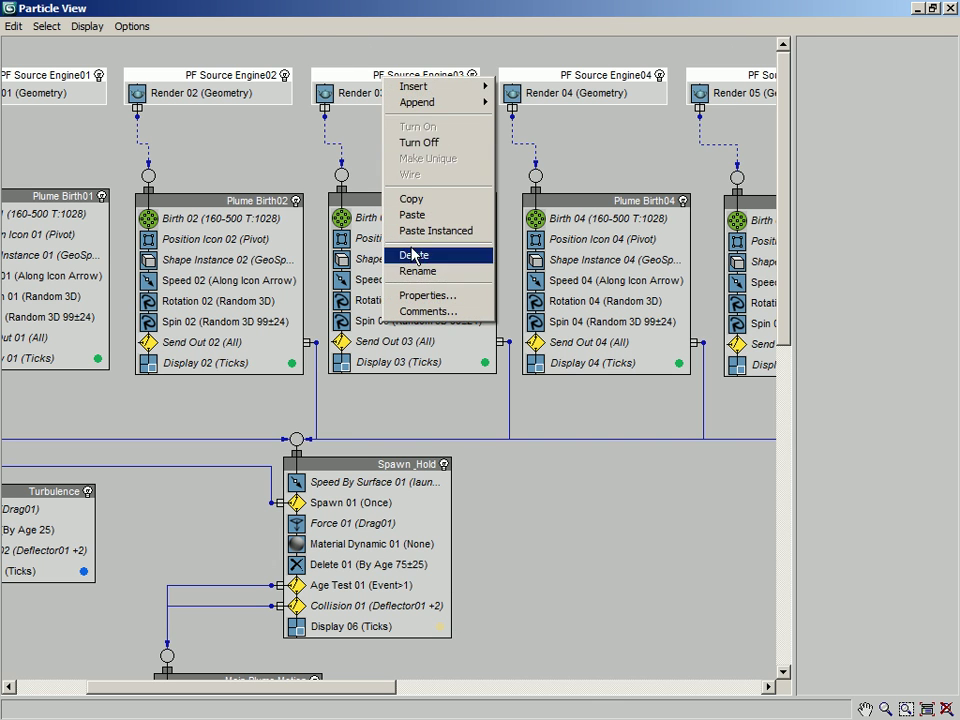
click(440, 294)
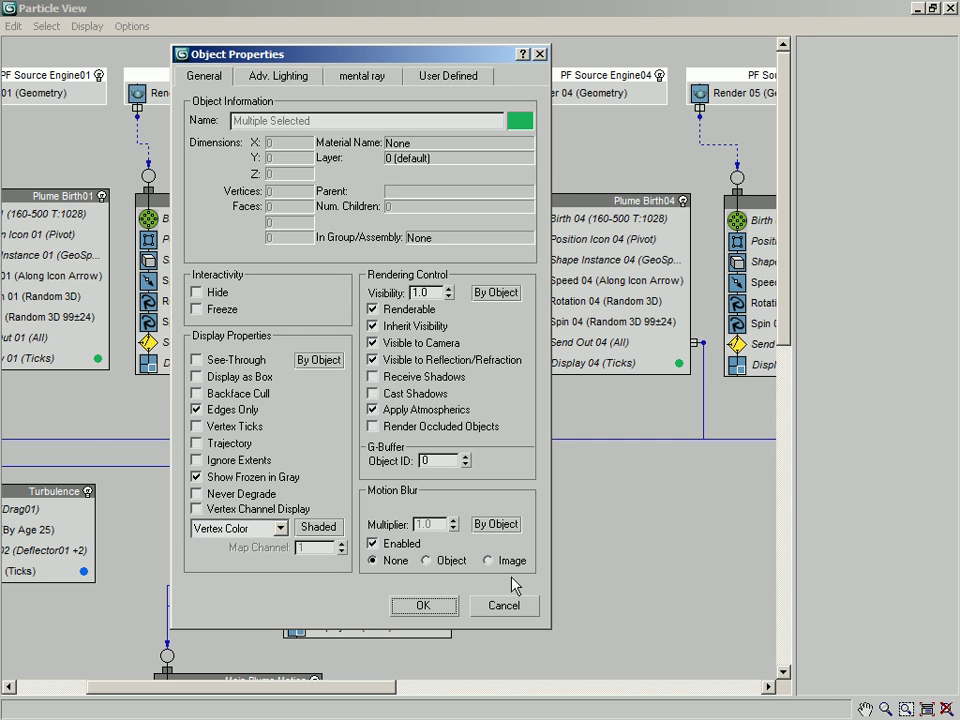
click(504, 605)
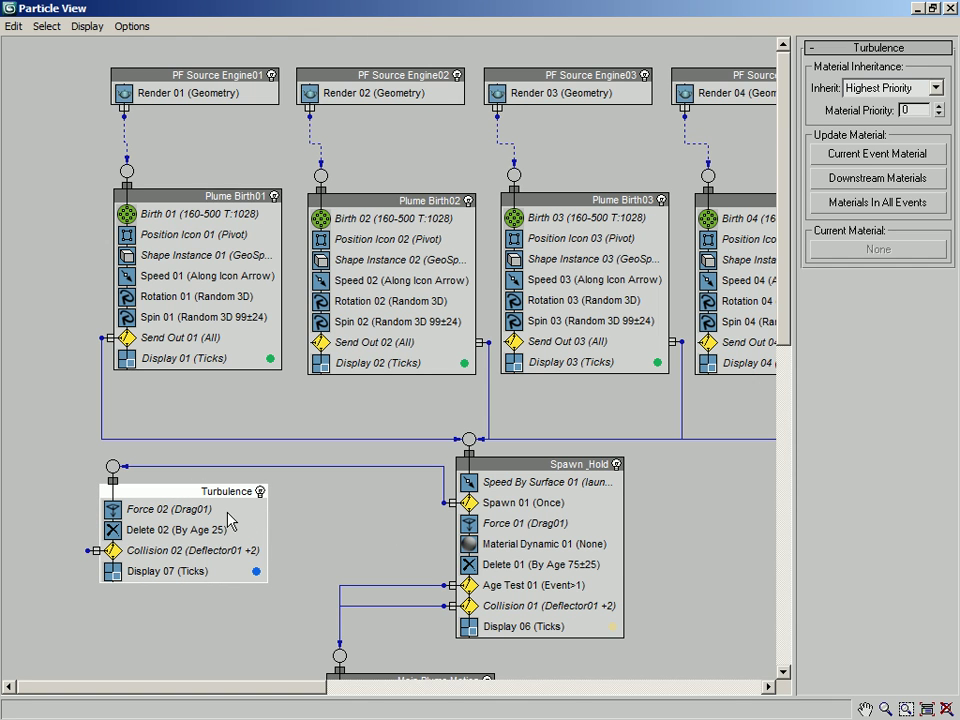
- Make the Turbulence event non-renderable in its object properties
right_click(214, 490)
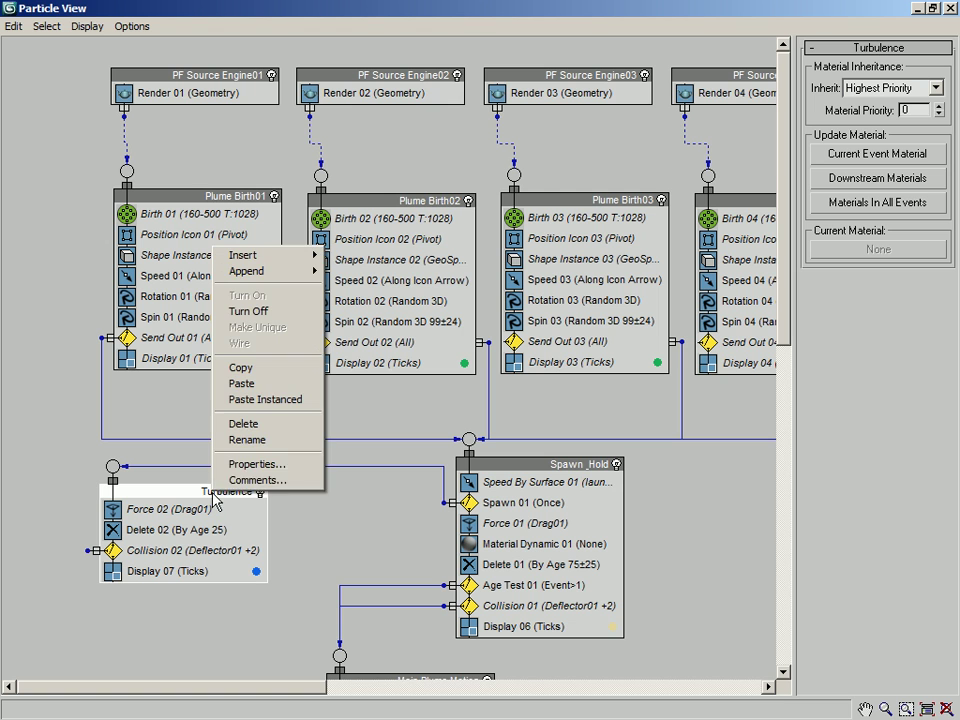
click(245, 464)
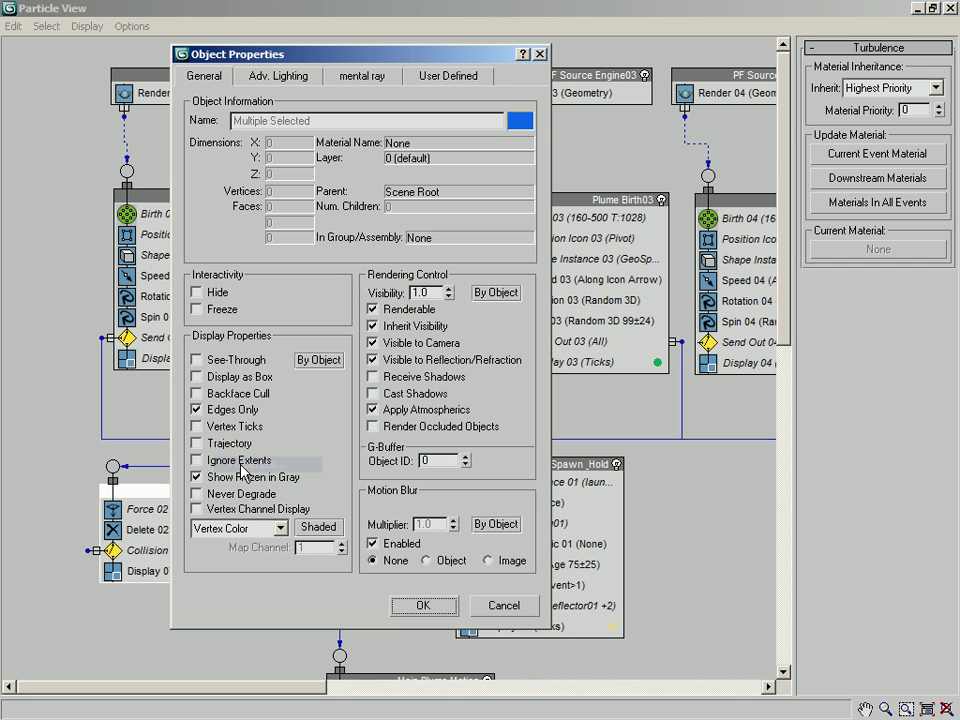
click(393, 311)
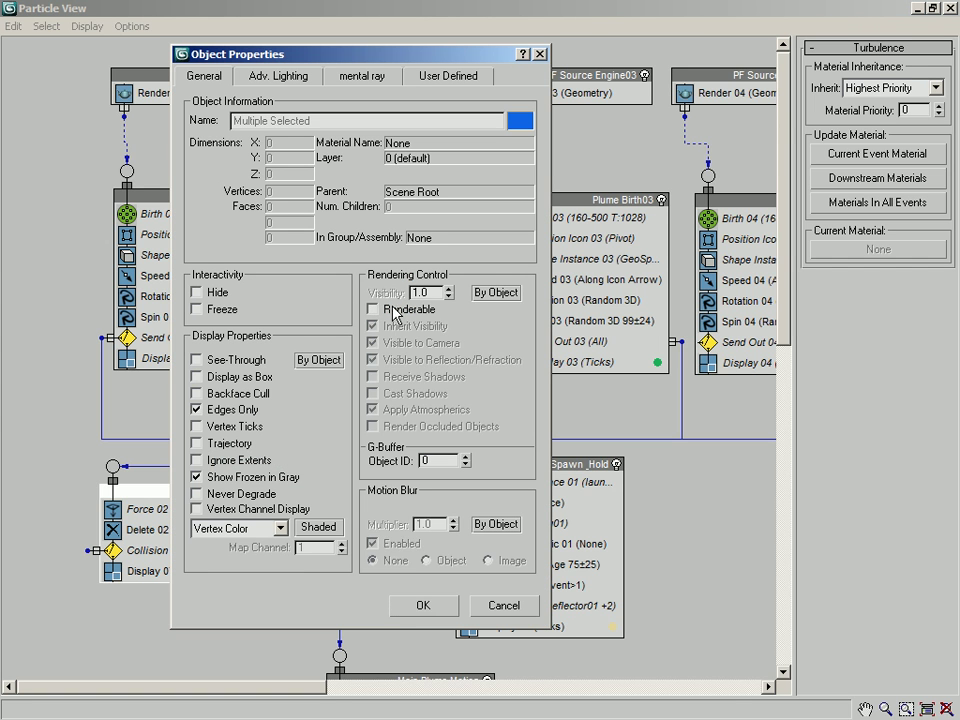
click(423, 606)
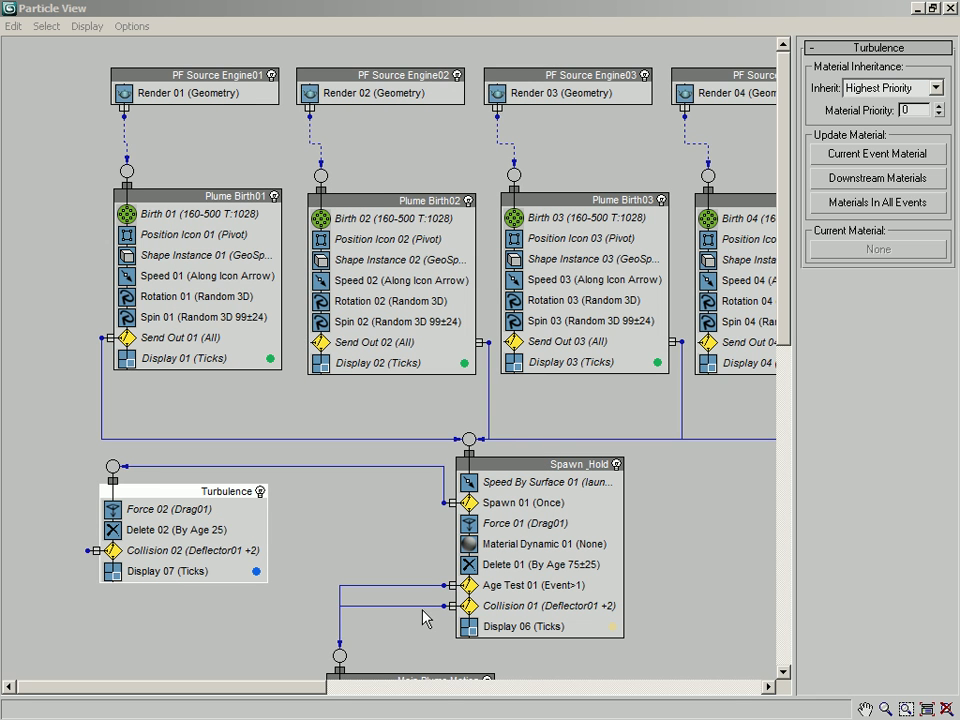
click(361, 538)
- Add a Keep Apart operator to the Turbulence event and place it above Force 02
middle_drag(309, 538, 295, 460)
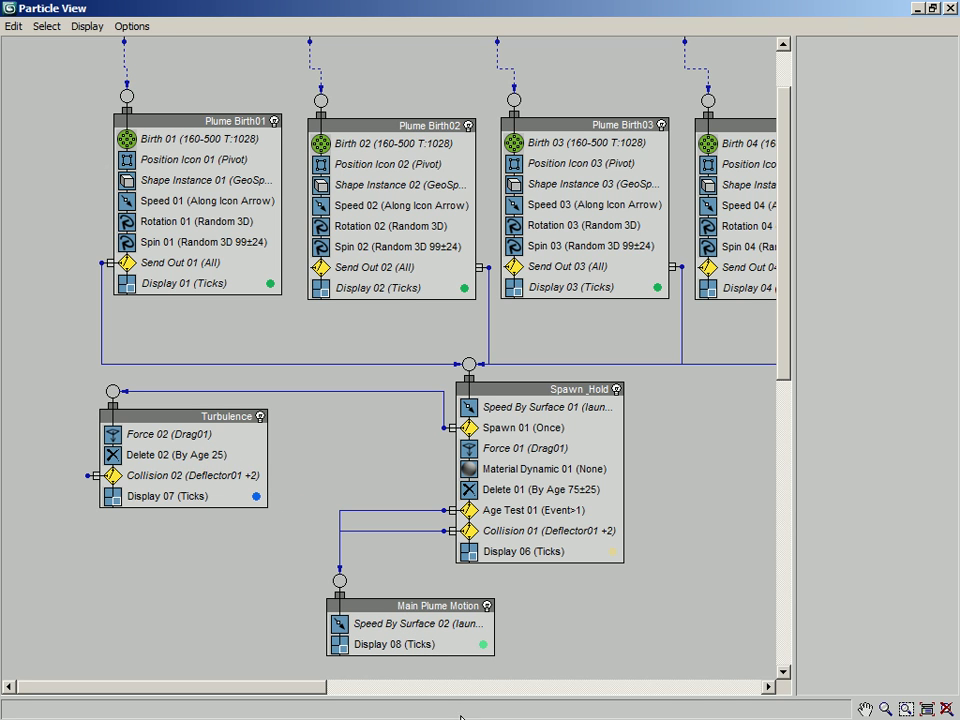
right_click(194, 436)
mouse_move(255, 462)
mouse_move(350, 462)
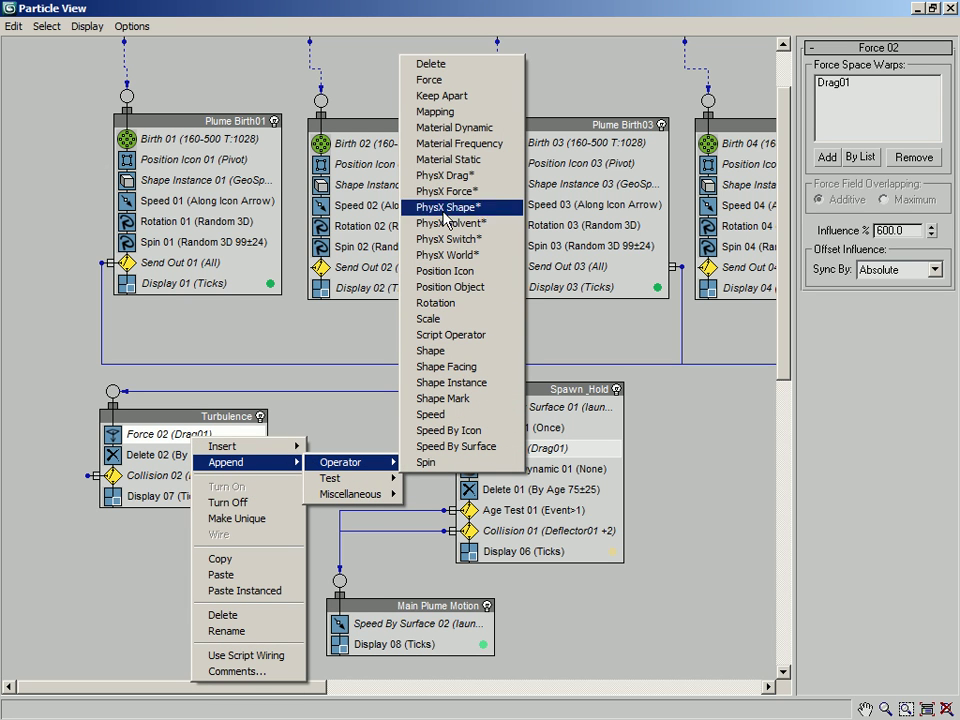
click(442, 96)
drag(193, 512, 212, 437)
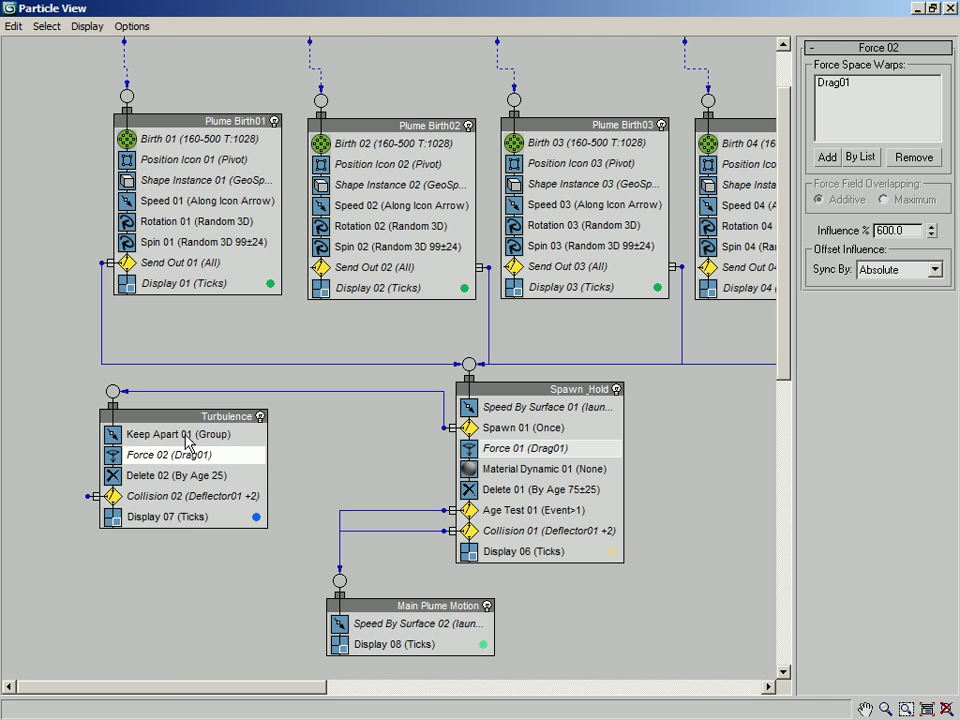
- Set Keep Apart 01's absolute Core Radius to 15 and its Falloff Zone to 30
click(185, 437)
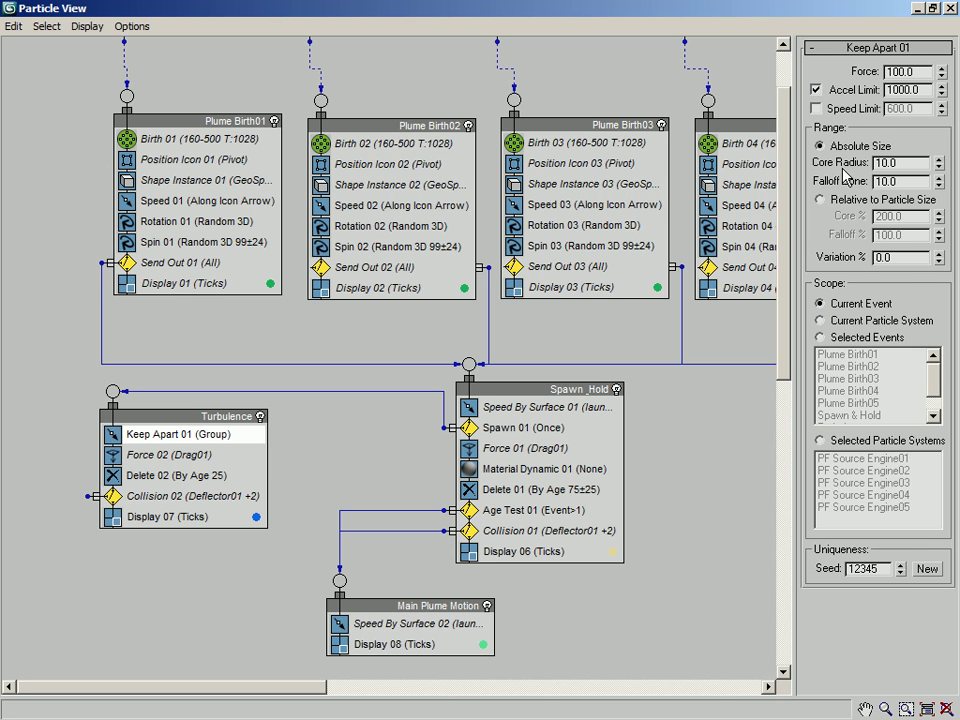
click(913, 70)
drag(903, 162, 884, 166)
text(15)
key(Tab)
text(30)
key(Return)
- Limit Keep Apart 01's scope to selected events, choosing only the Turbulence event
click(829, 340)
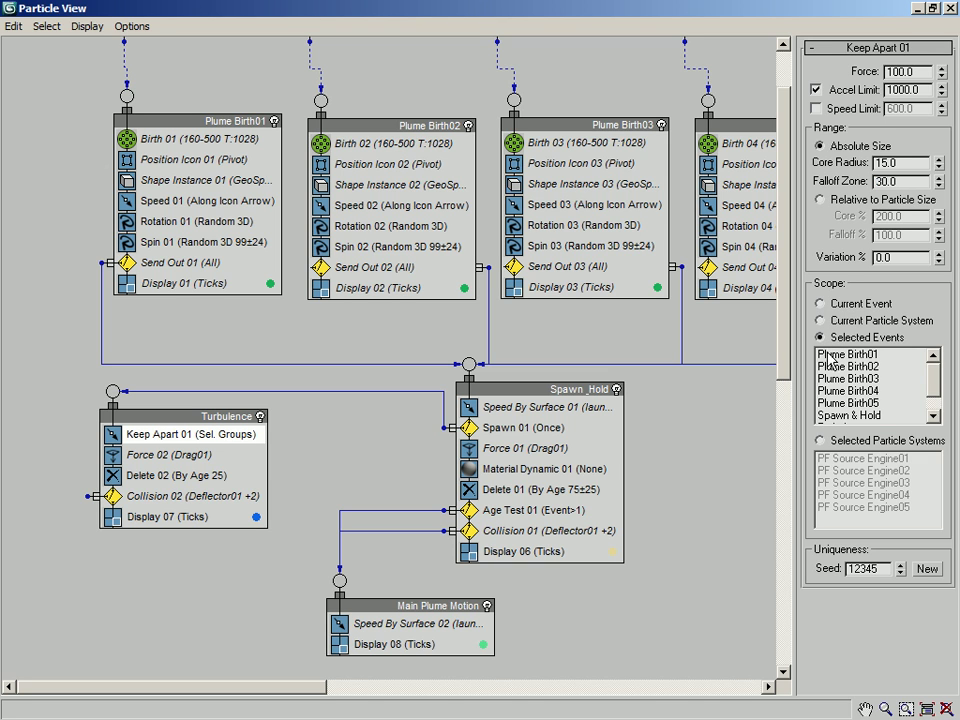
click(938, 414)
click(938, 414)
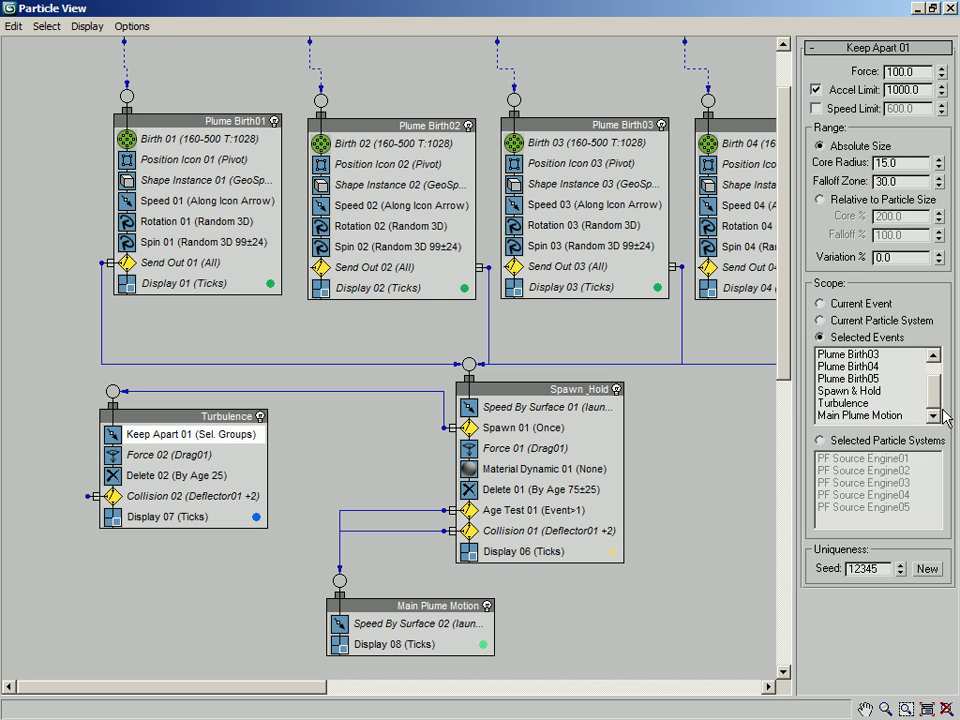
click(846, 403)
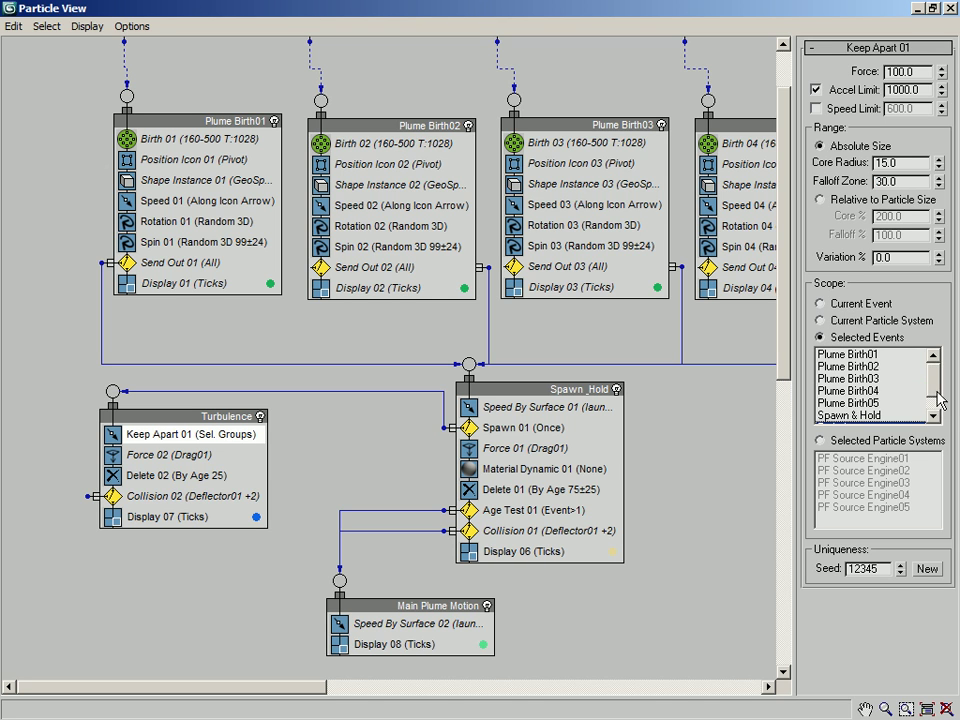
drag(938, 391, 937, 415)
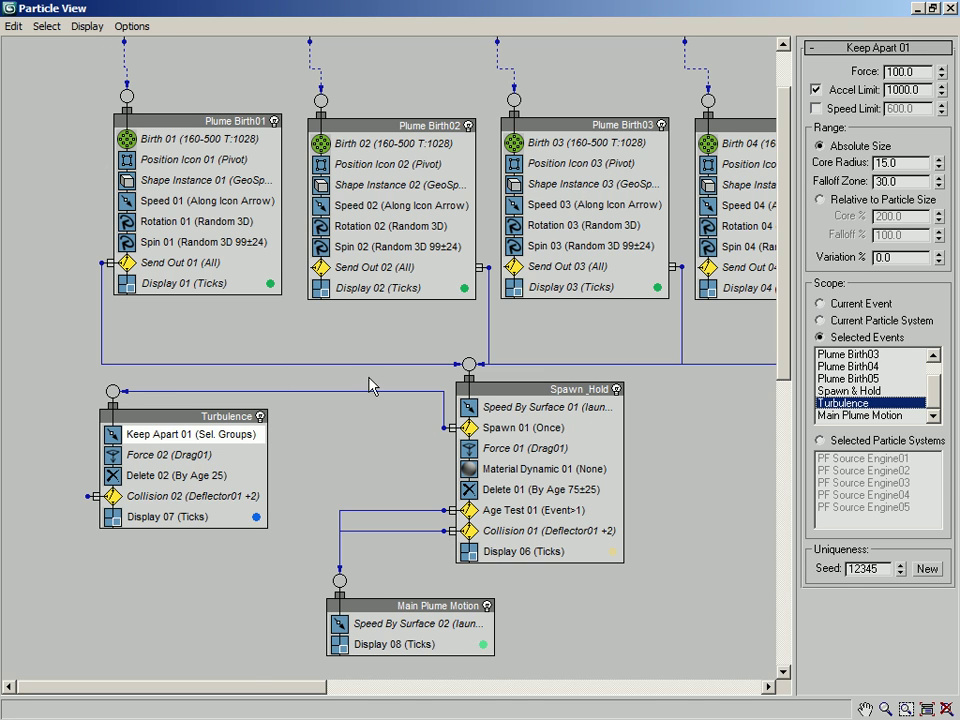
- Paste an instance of Keep Apart 01 into the Main Plume Motion event and nudge the Main Plume Motion and Turbulence events
right_click(137, 434)
click(212, 557)
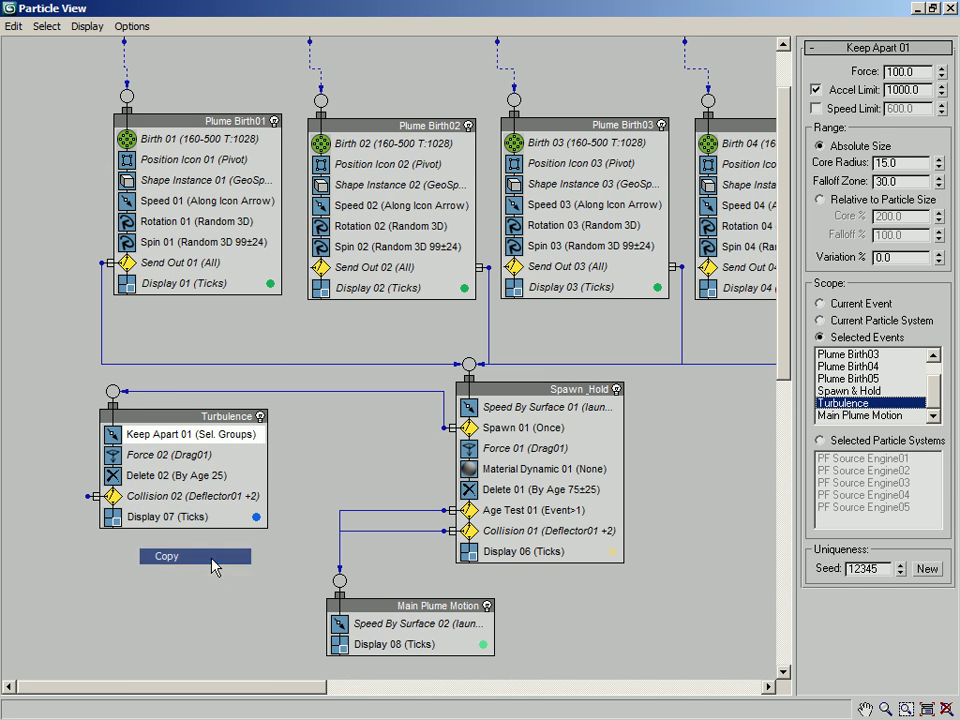
right_click(416, 401)
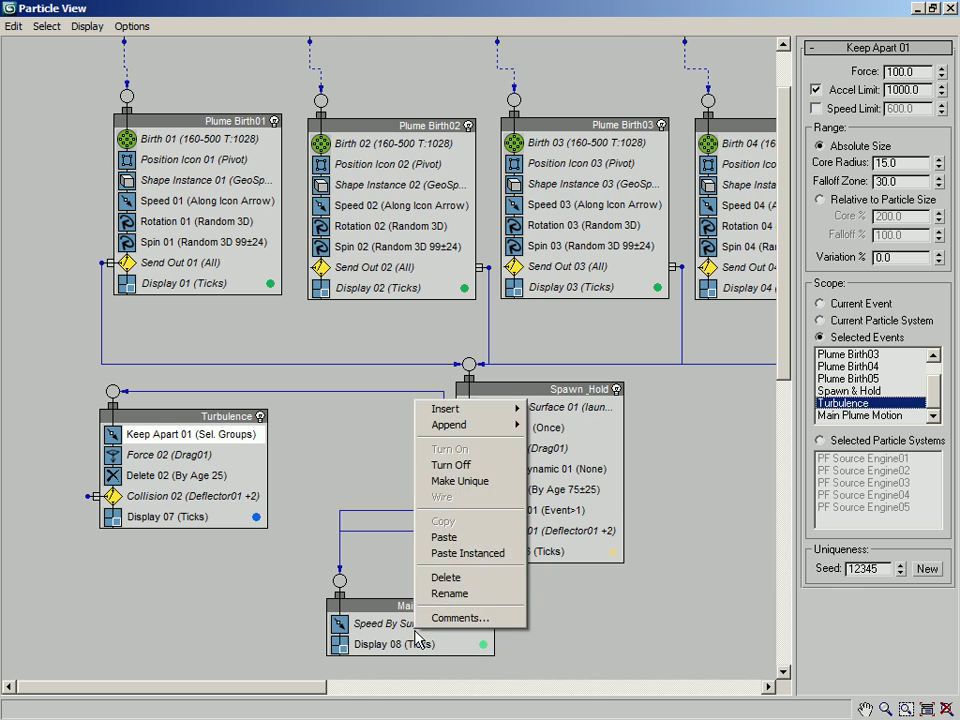
click(492, 556)
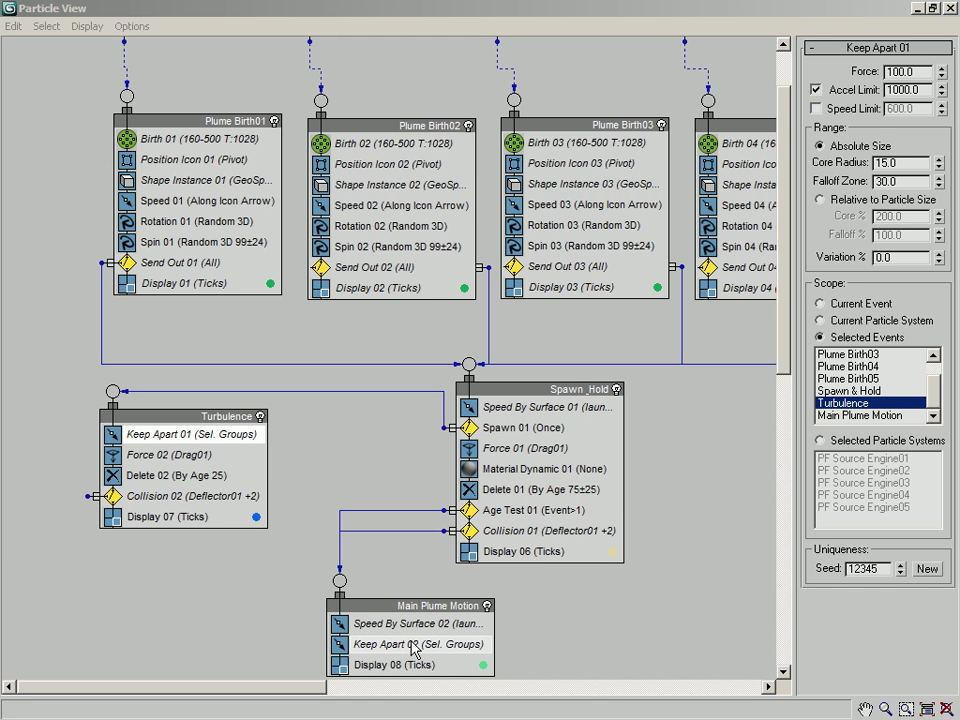
drag(400, 605, 399, 597)
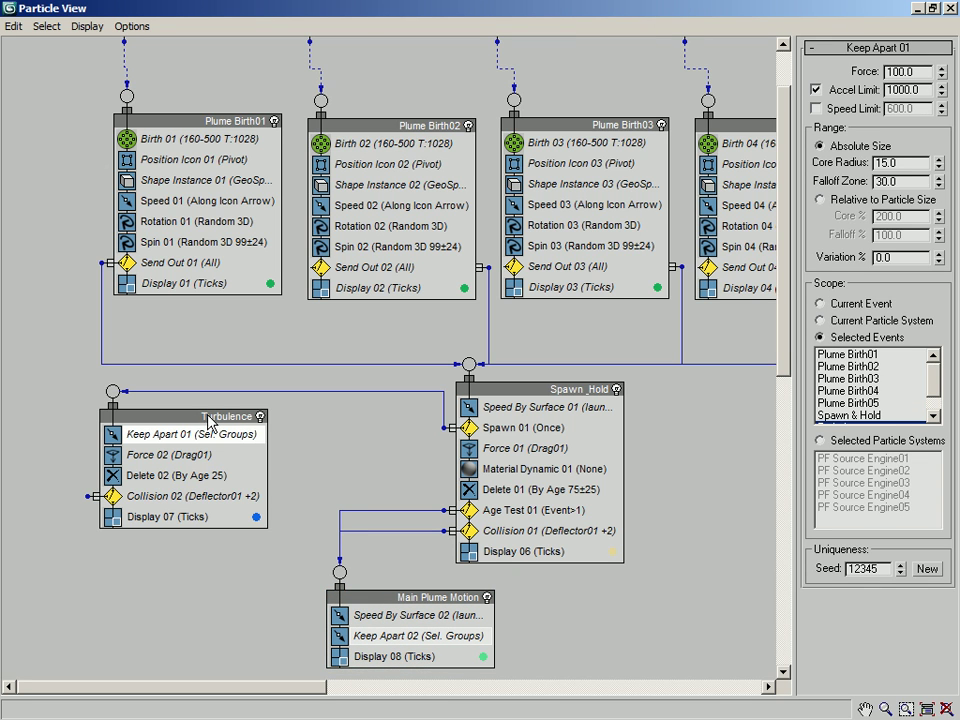
drag(201, 416, 206, 418)
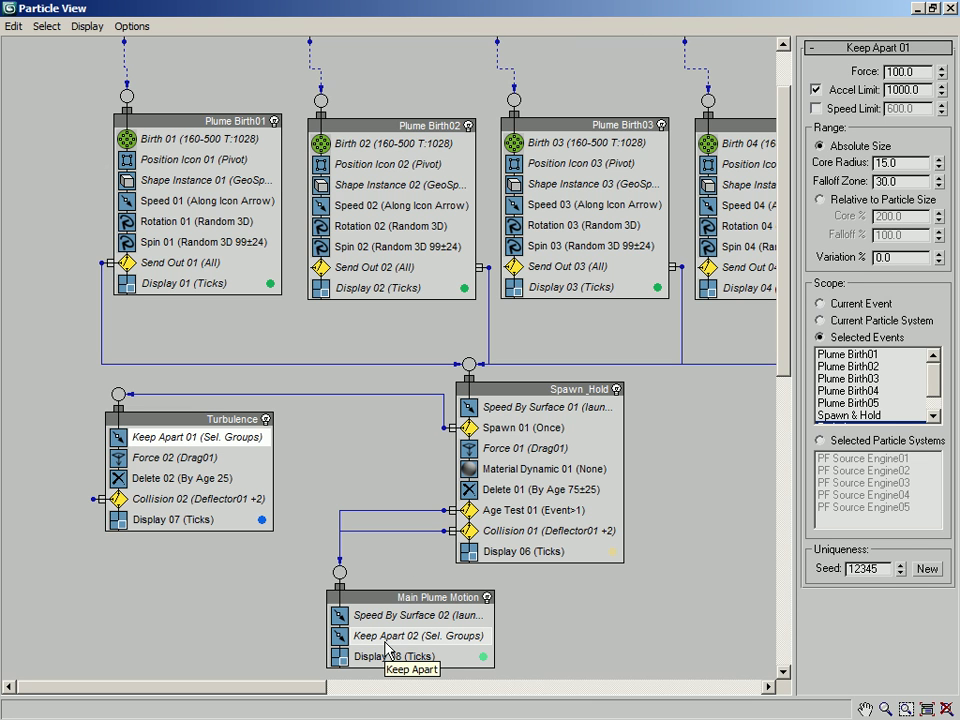
- Add a separate Keep Apart operator to the Main Plume Motion event, between the instanced Keep Apart 02 and Display 08
middle_drag(405, 536, 405, 333)
right_click(403, 437)
mouse_move(480, 460)
mouse_move(548, 466)
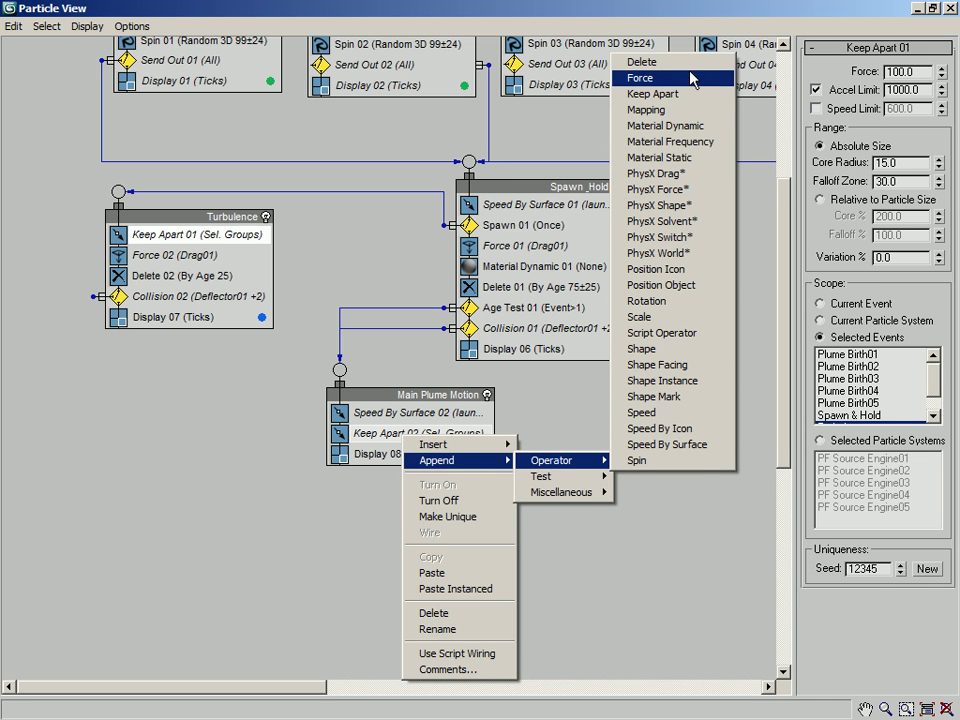
click(684, 93)
drag(395, 474, 397, 450)
click(390, 433)
right_click(391, 433)
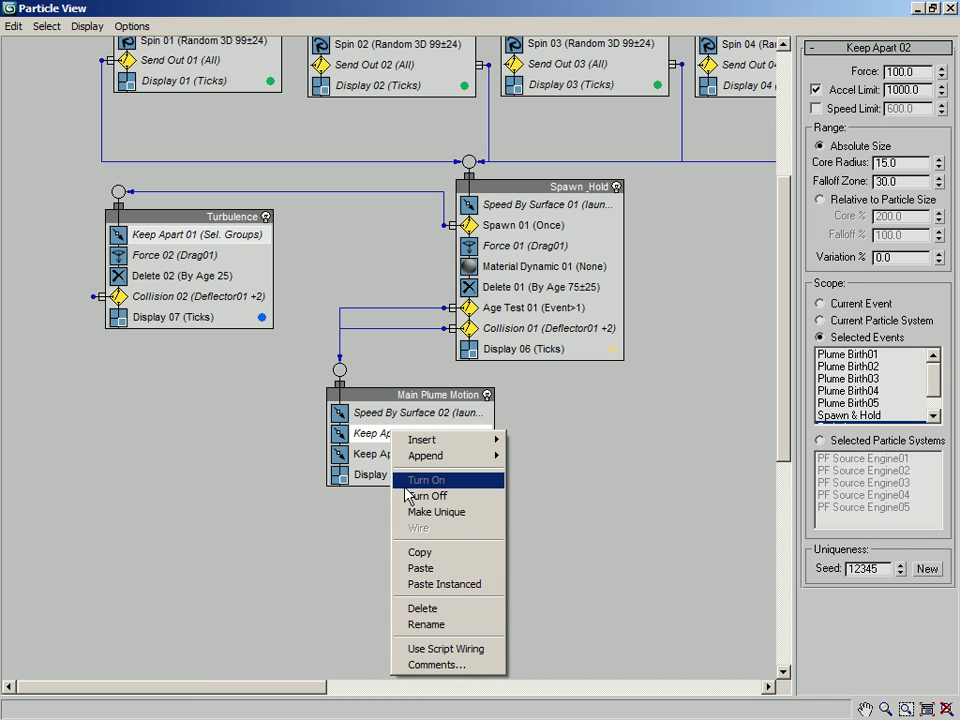
click(321, 531)
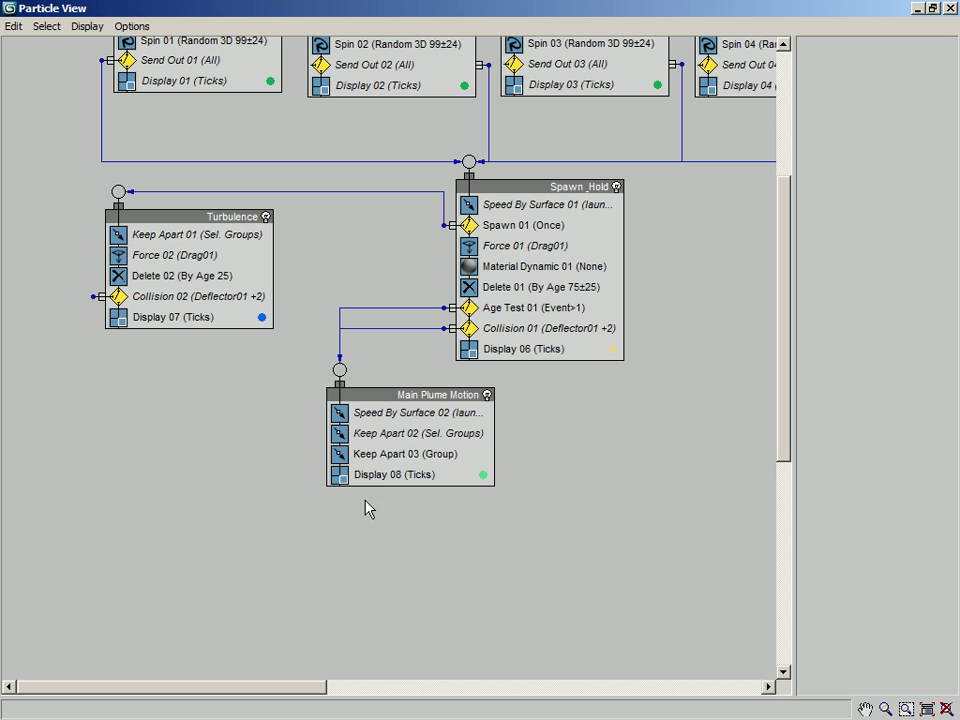
- Rename the Turbulence event's Keep Apart 01 operator to KA-Turbulence
right_click(171, 233)
click(240, 427)
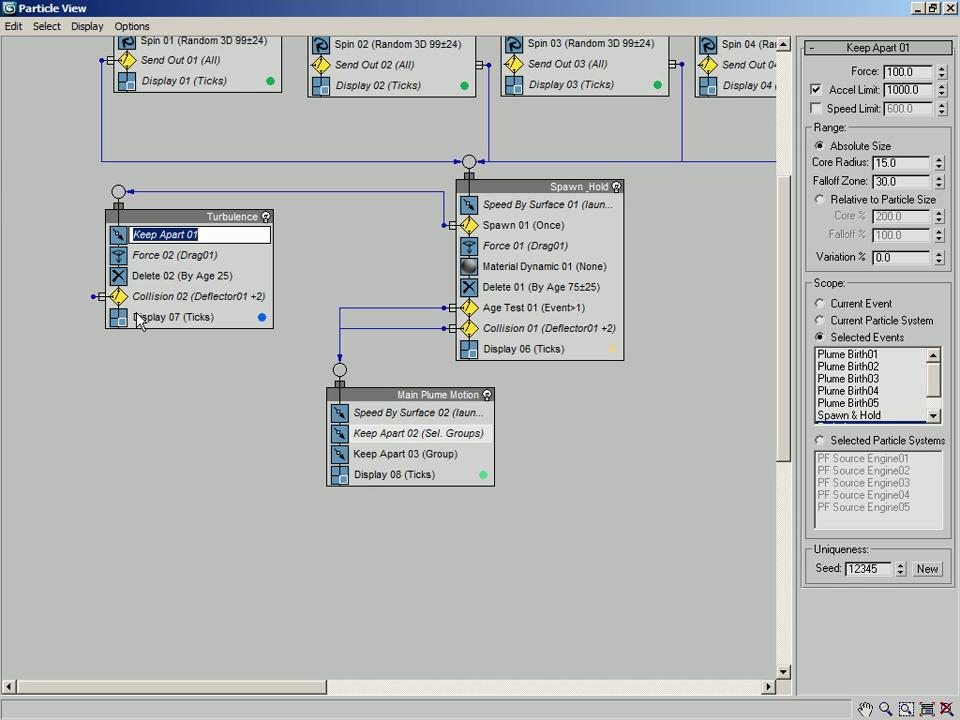
text(KA-)
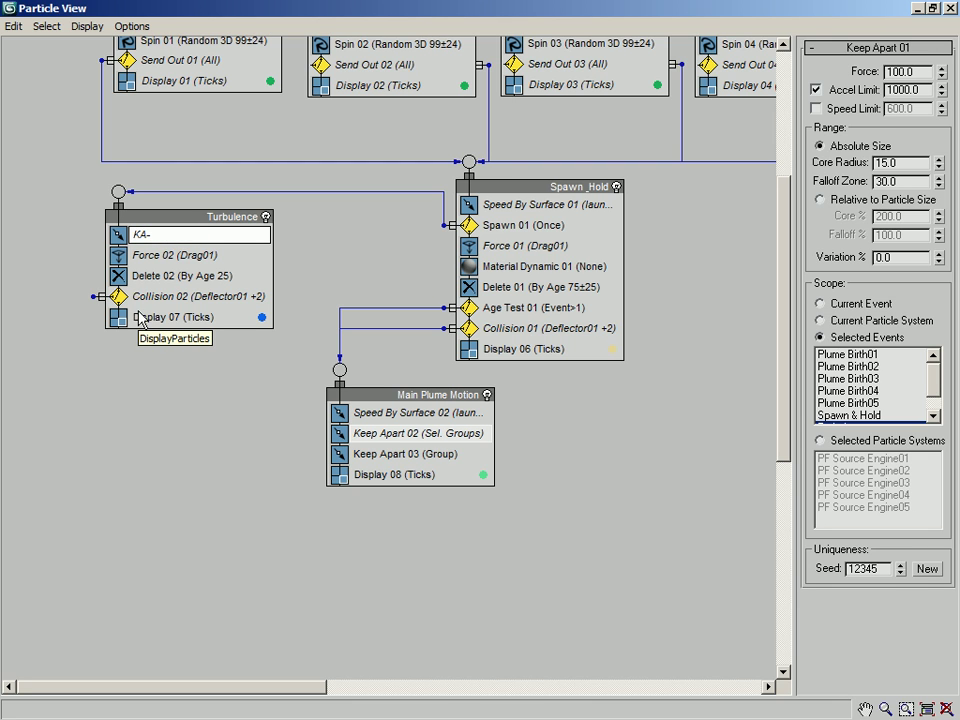
text(Turbulence)
key(Return)
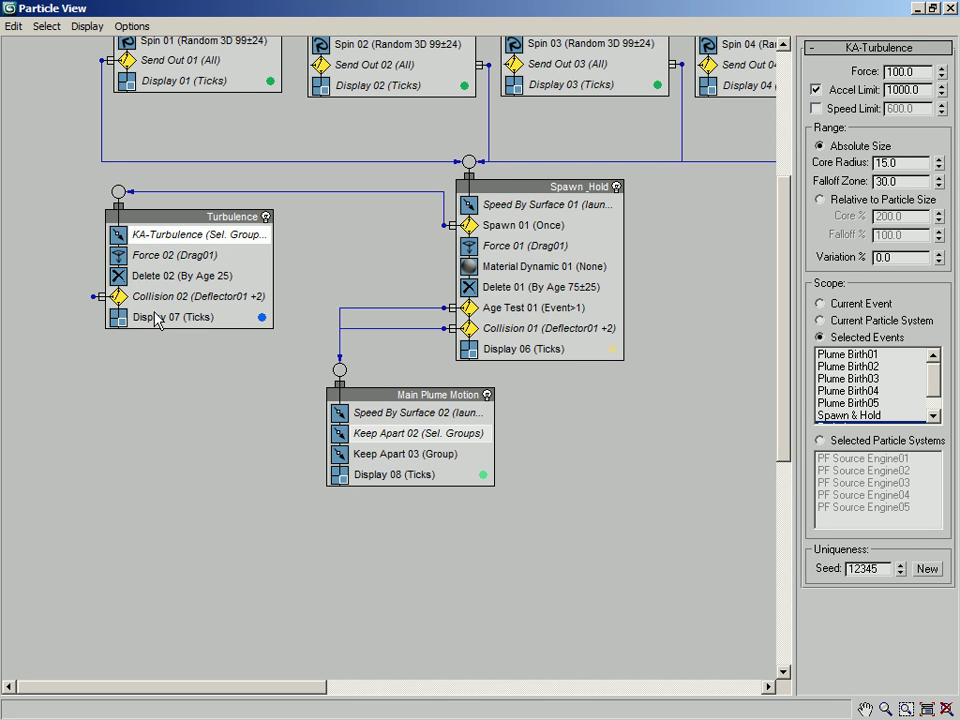
- Rename the instanced Keep Apart 02 operator in Main Plume Motion to KA-Turbulence02
right_click(424, 436)
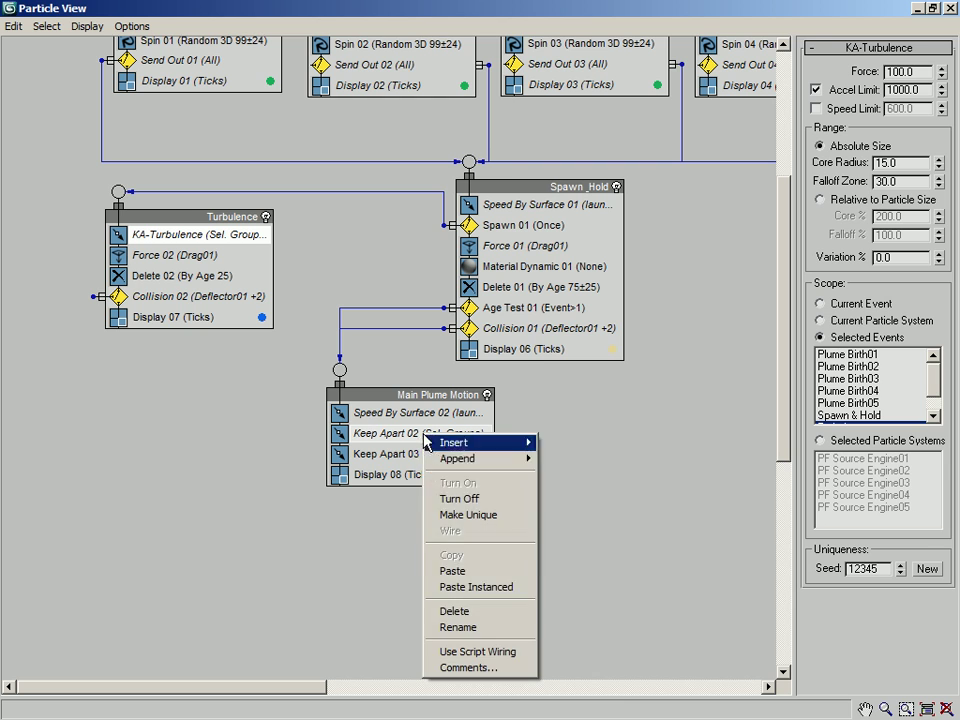
click(484, 628)
text(KA-Turbulence)
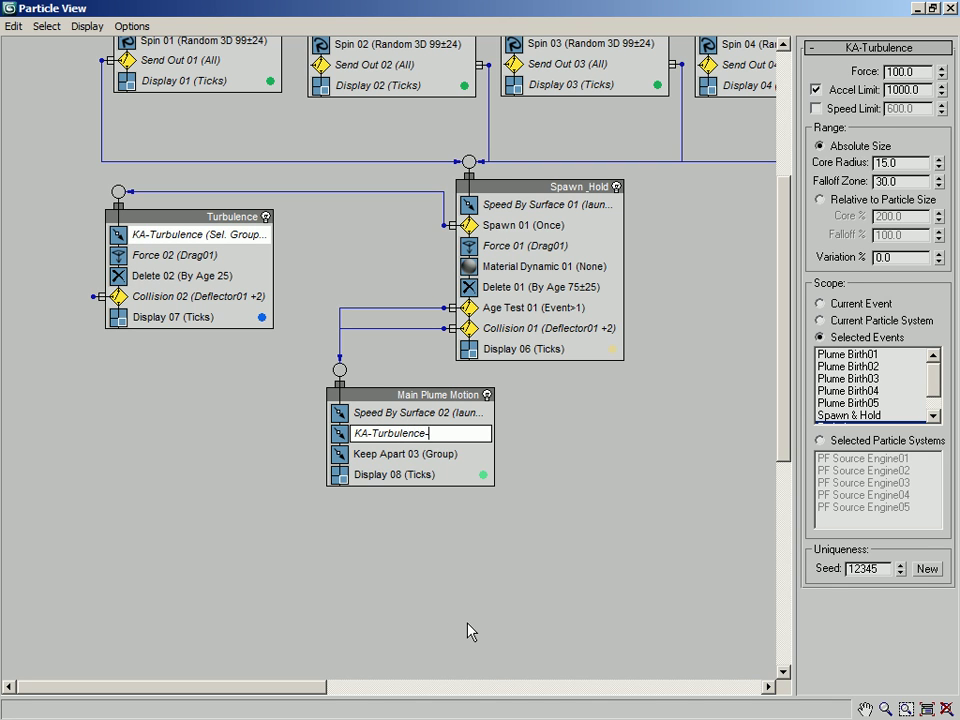
key(Return)
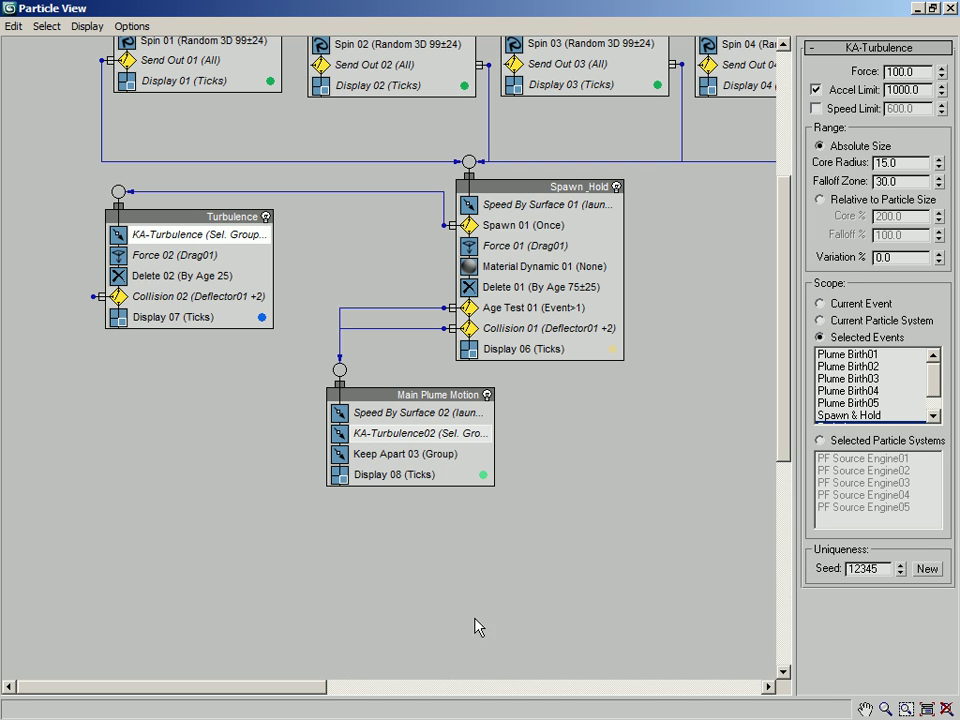
- Rename the Keep Apart 03 operator in Main Plume Motion to KA-Spread
click(391, 456)
right_click(391, 461)
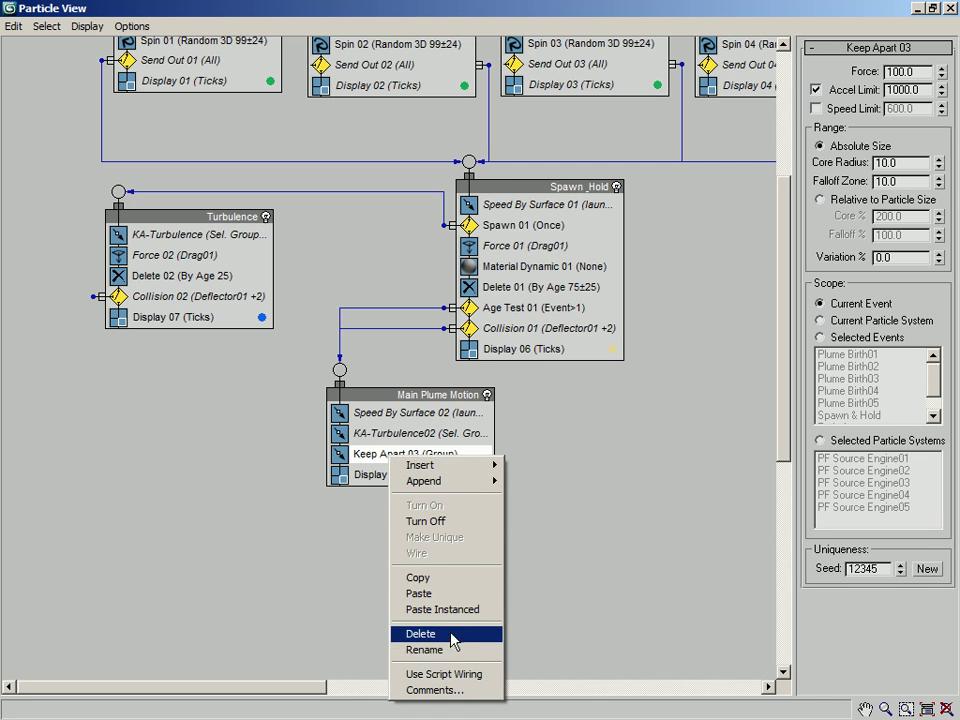
click(447, 650)
text(KA)
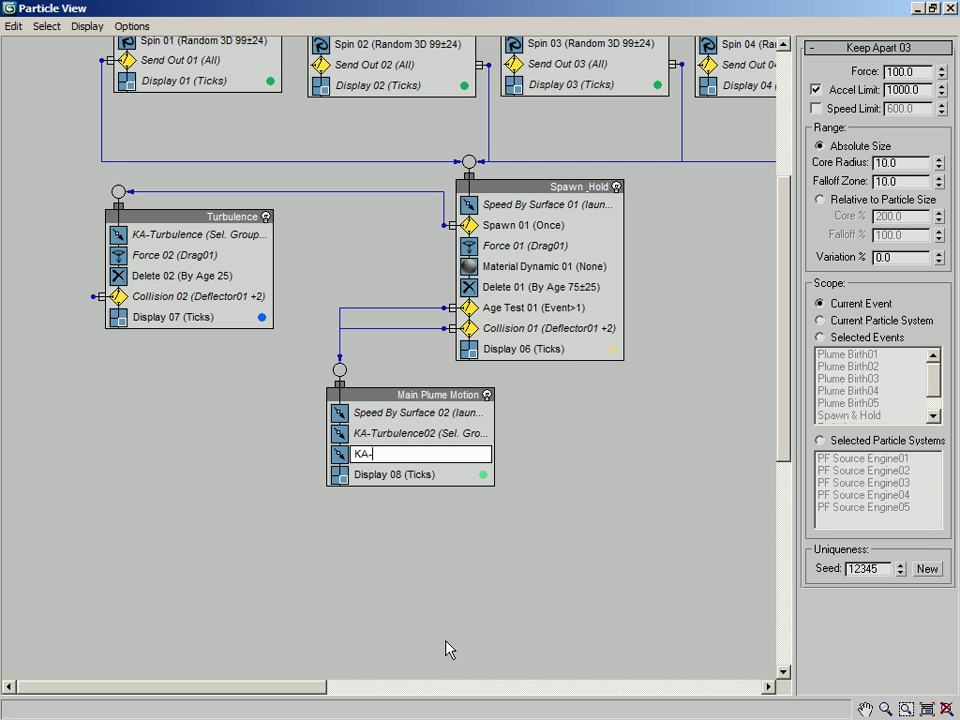
text(-Spread)
key(Return)
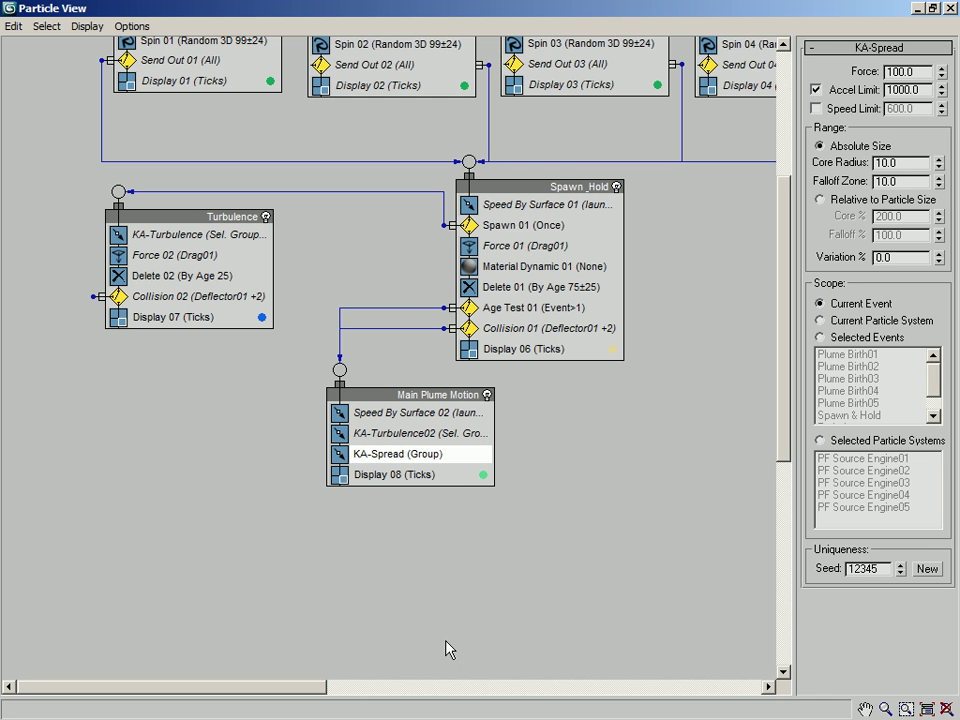
- Compare the KA-Turbulence02 and KA-Spread settings, and set KA-Spread's Accel Limit to 500
click(360, 433)
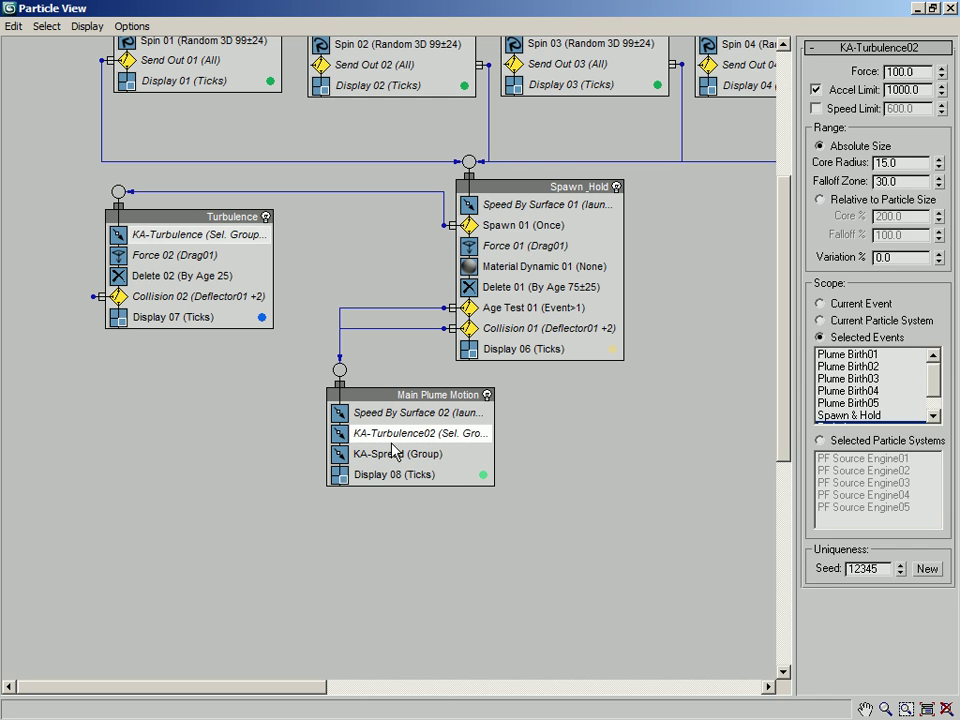
click(396, 456)
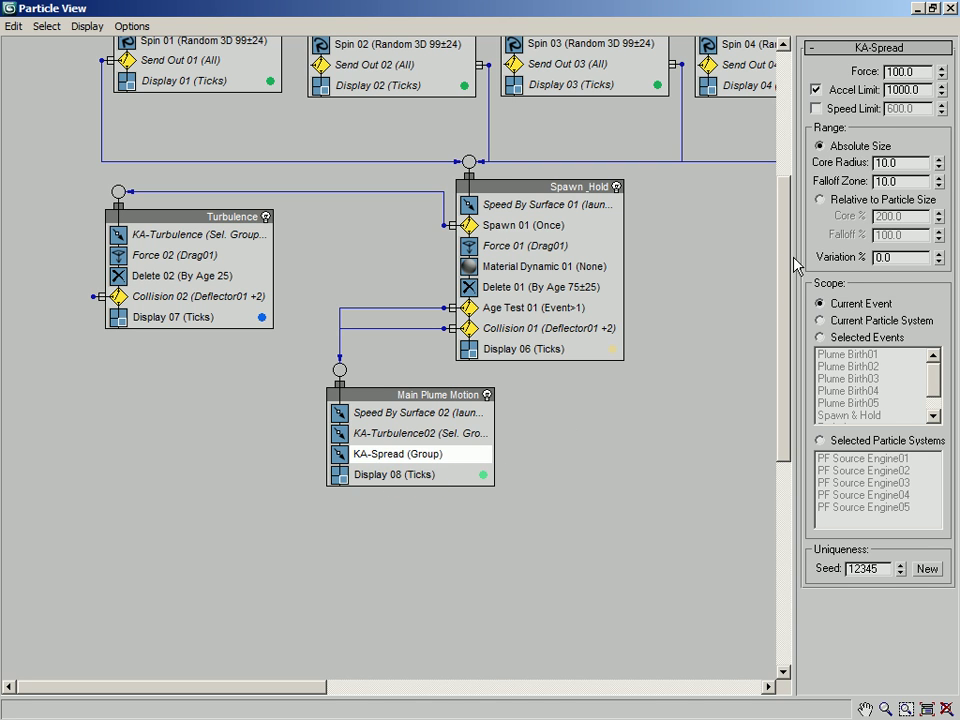
click(420, 435)
click(420, 454)
drag(898, 90, 877, 90)
text(5)
key(Return)
- Set KA-Spread's Core Radius to 15 and its Falloff Zone to 1000
click(914, 165)
double_click(914, 165)
text(15.0)
key(Tab)
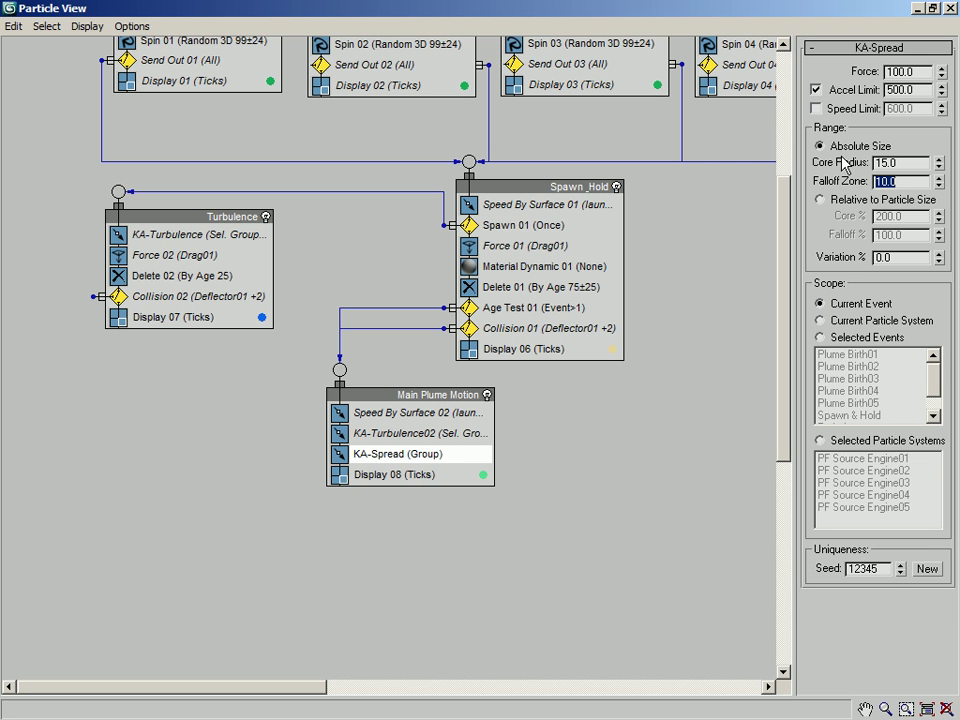
text(1000)
key(Return)
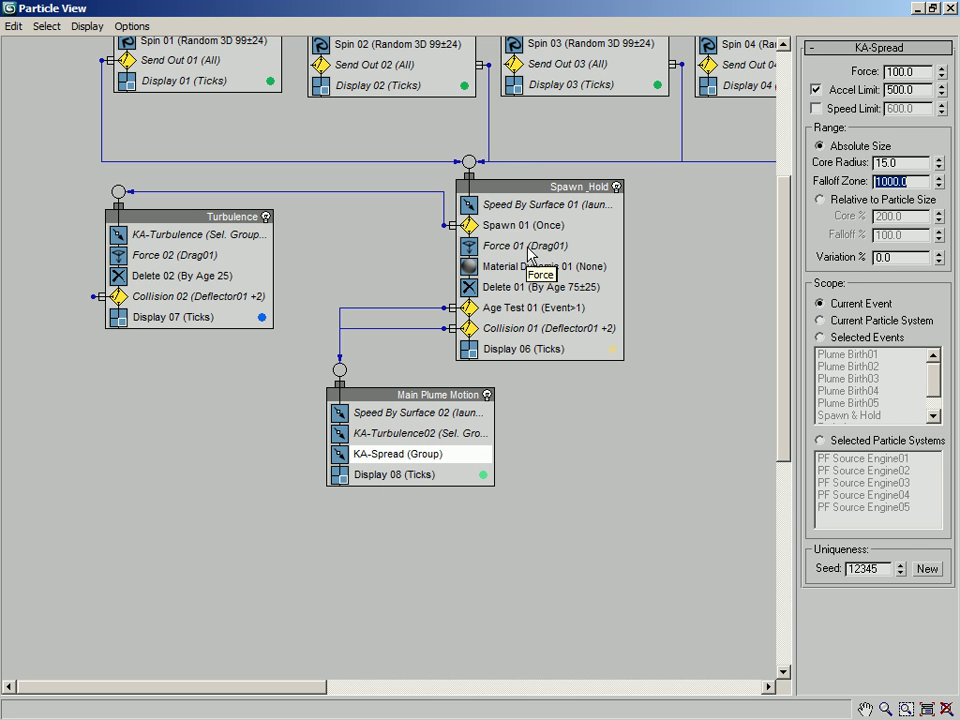
- Paste instances of Spawn & Hold's Force 01, Material Dynamic 01, Delete 01 and Collision 01 above Display 08 in Main Plume Motion
click(527, 250)
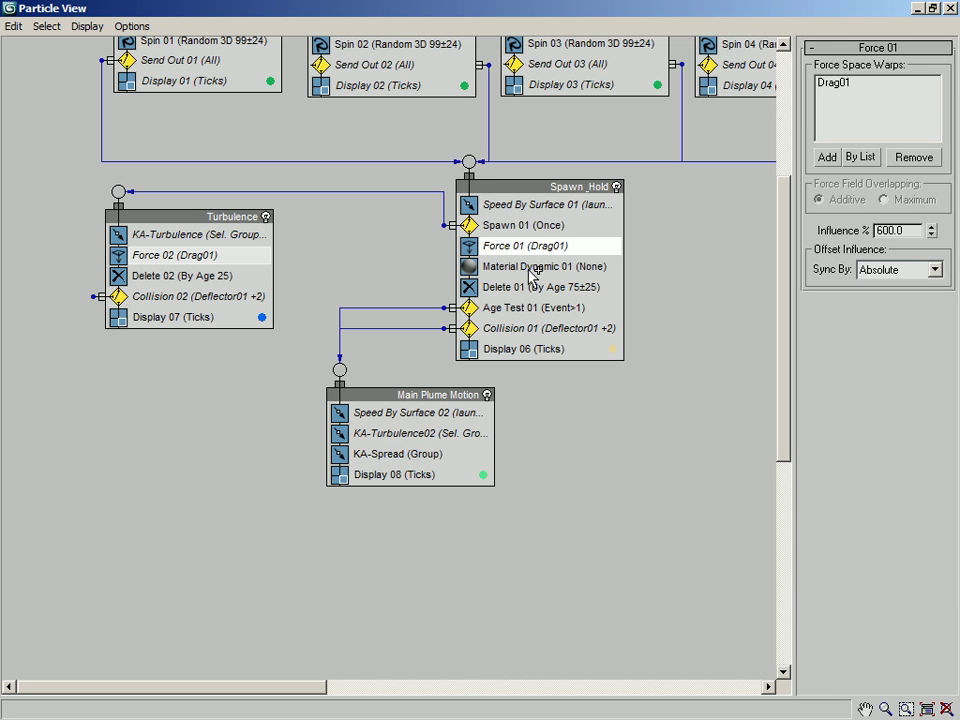
click(528, 268)
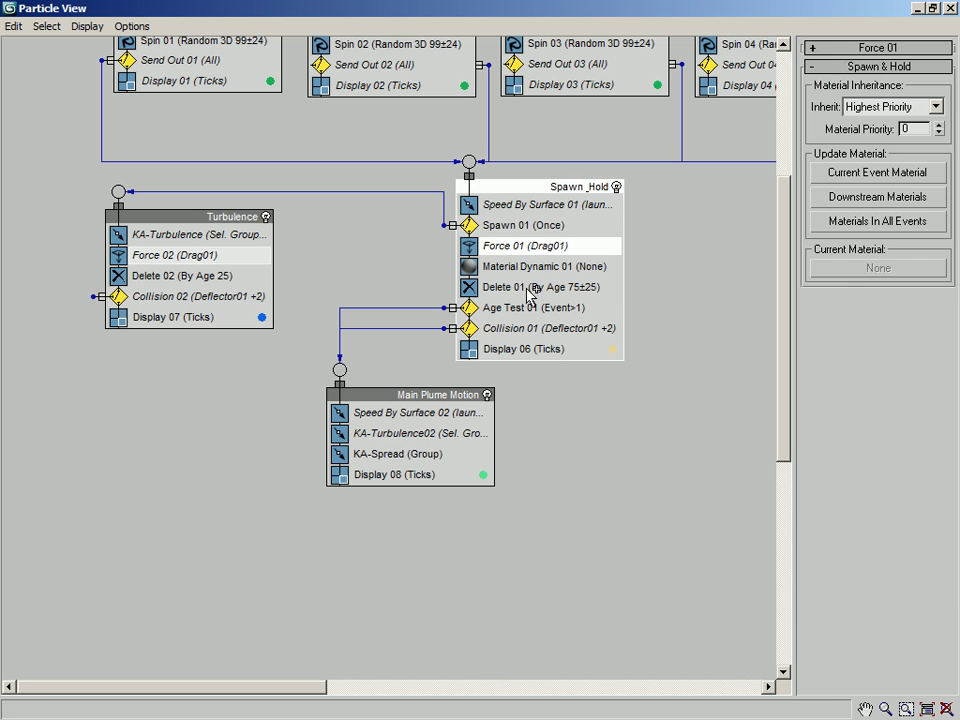
click(521, 246)
ctrl+click(525, 266)
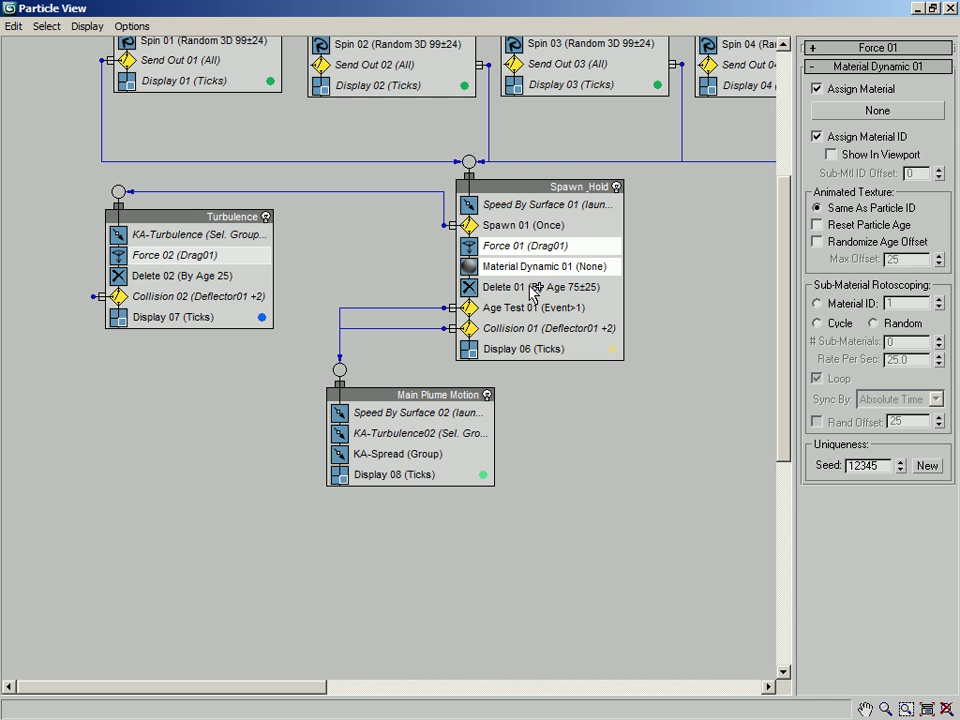
ctrl+click(533, 288)
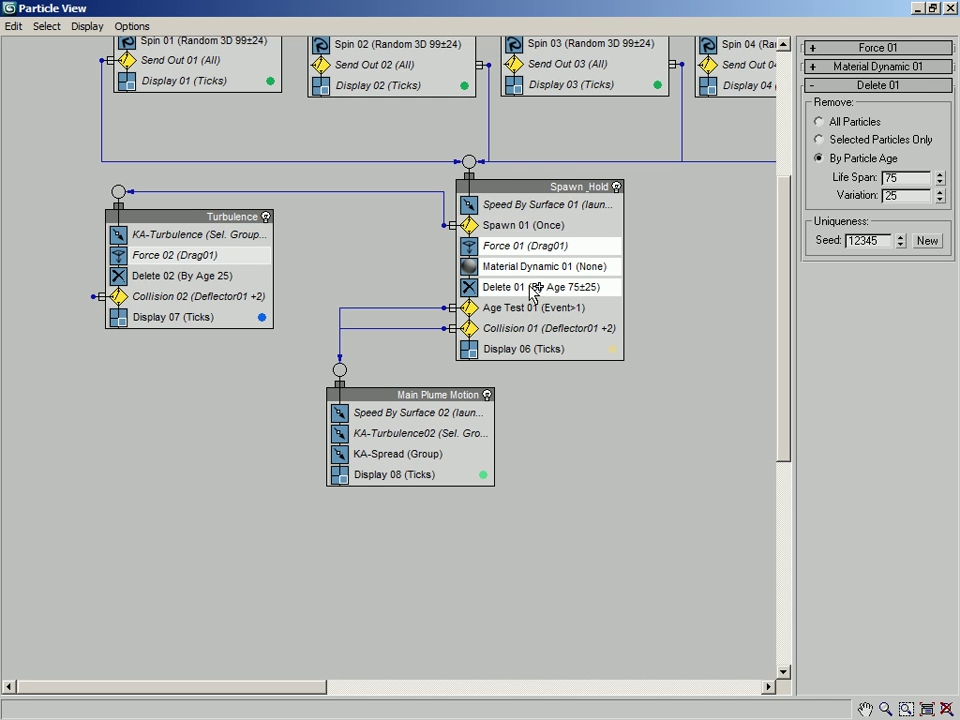
ctrl+click(551, 329)
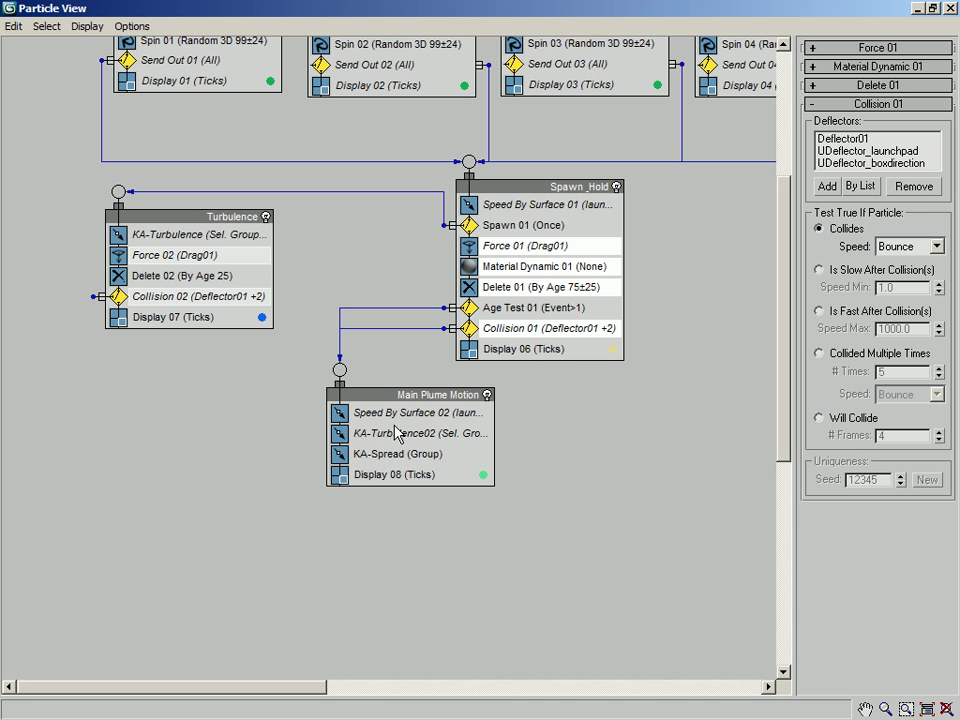
right_click(519, 249)
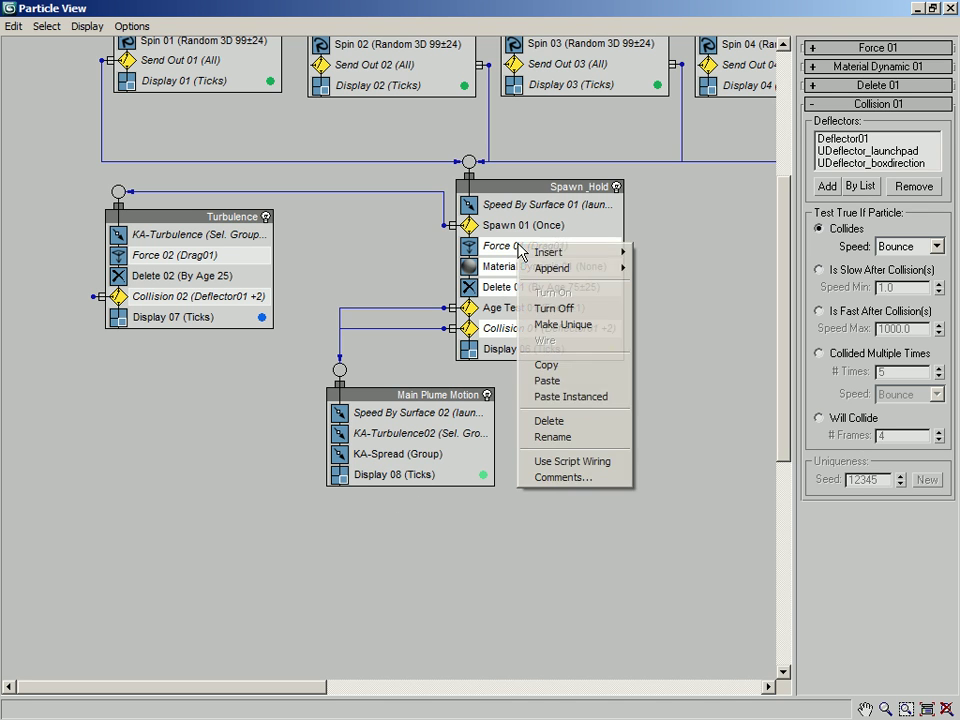
click(560, 366)
right_click(398, 479)
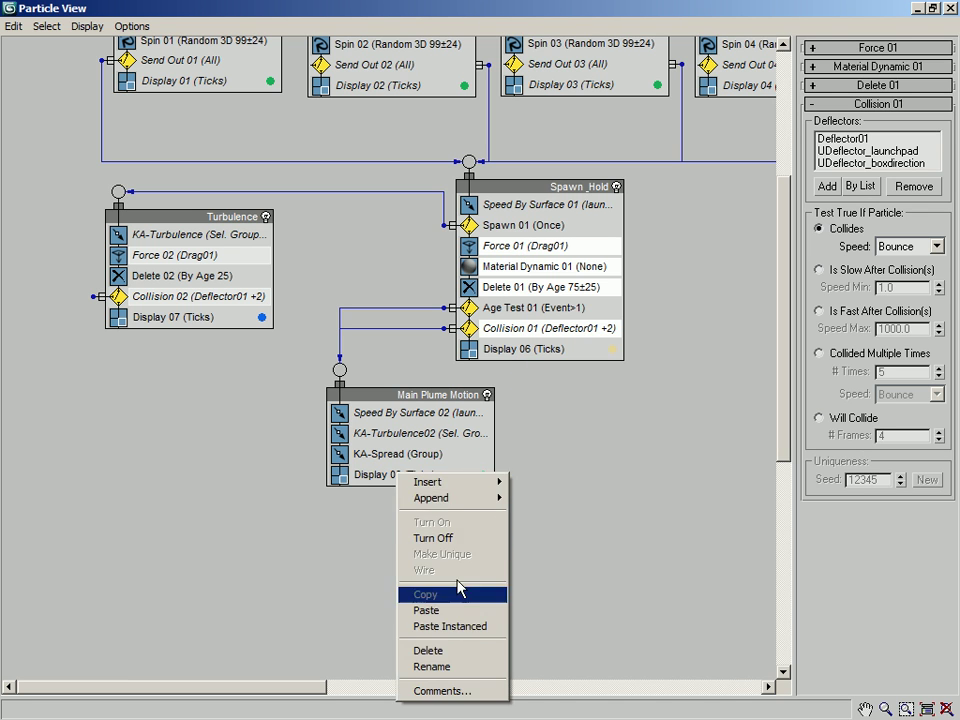
click(474, 634)
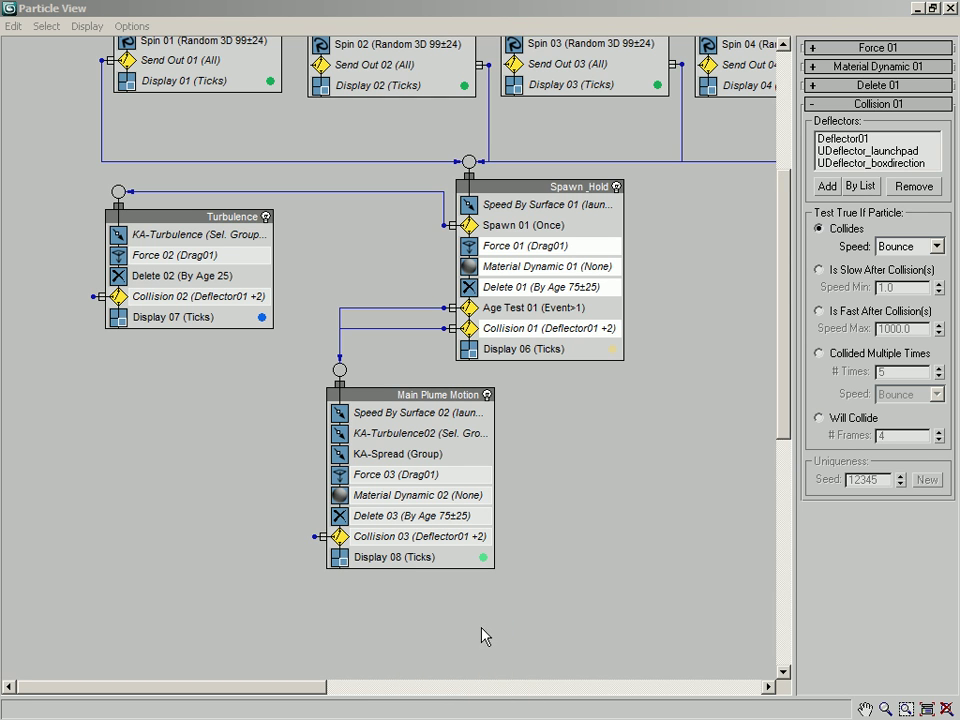
- Review the settings of the Force 01, Material Dynamic 01, Delete 01 and Collision 01 operators in Spawn & Hold
click(521, 246)
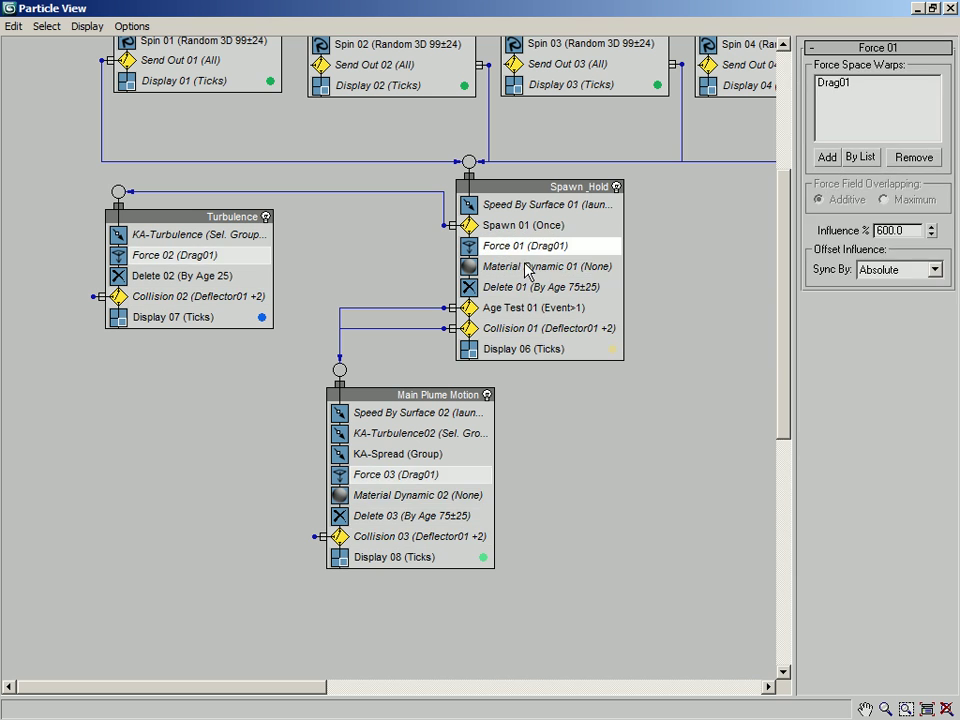
click(528, 267)
click(531, 287)
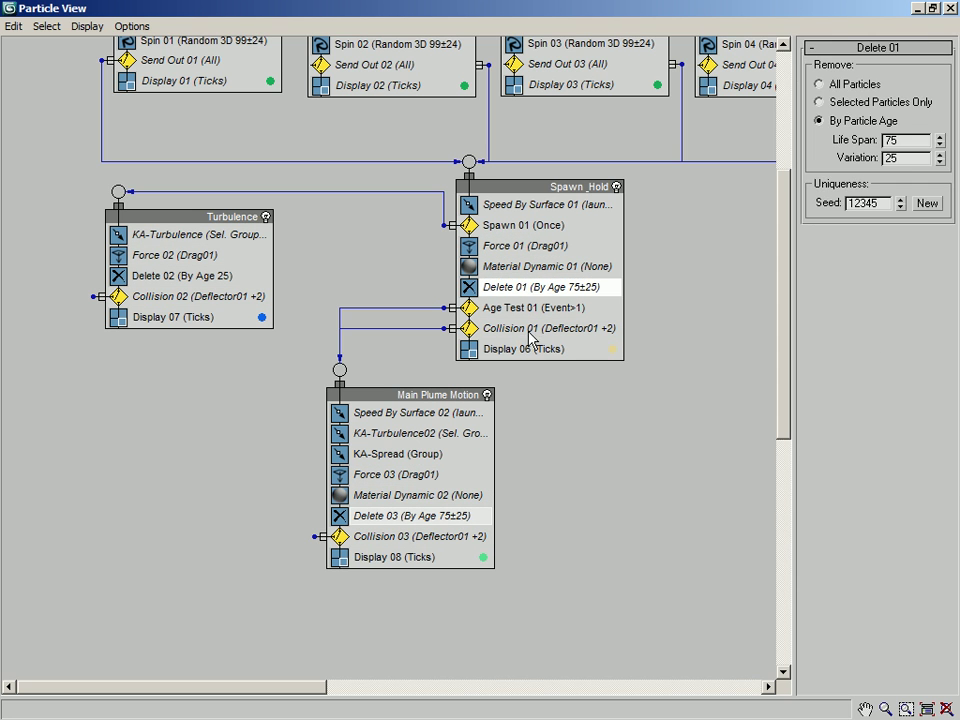
click(535, 328)
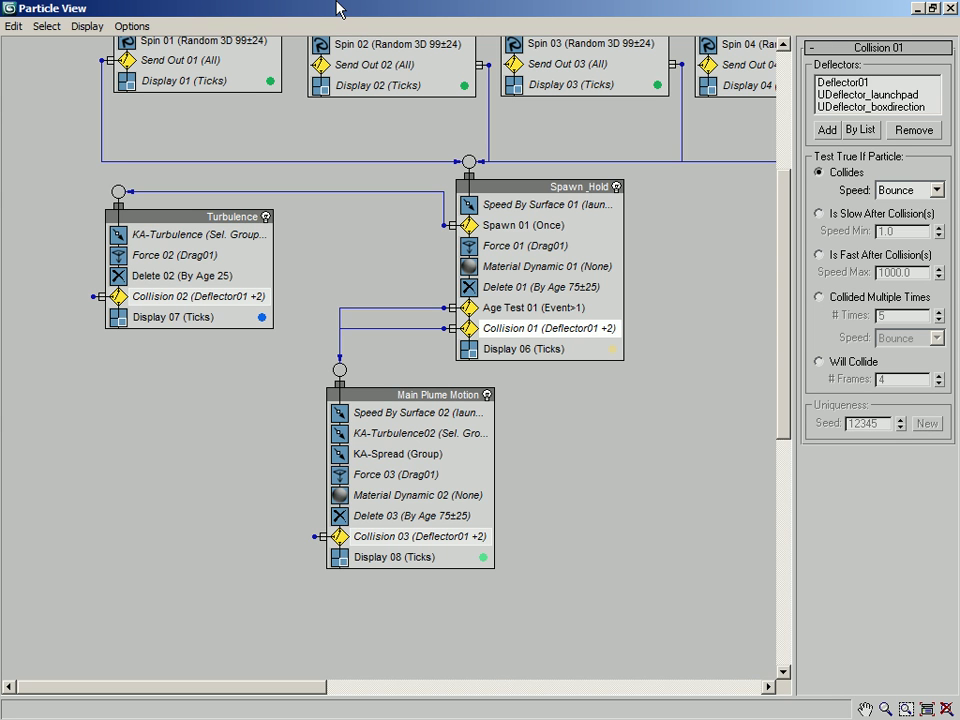
- Clear Particle View from the viewport and scrub the animation to frame 180 to preview the plume particles
double_click(403, 4)
drag(419, 23, 0, 20)
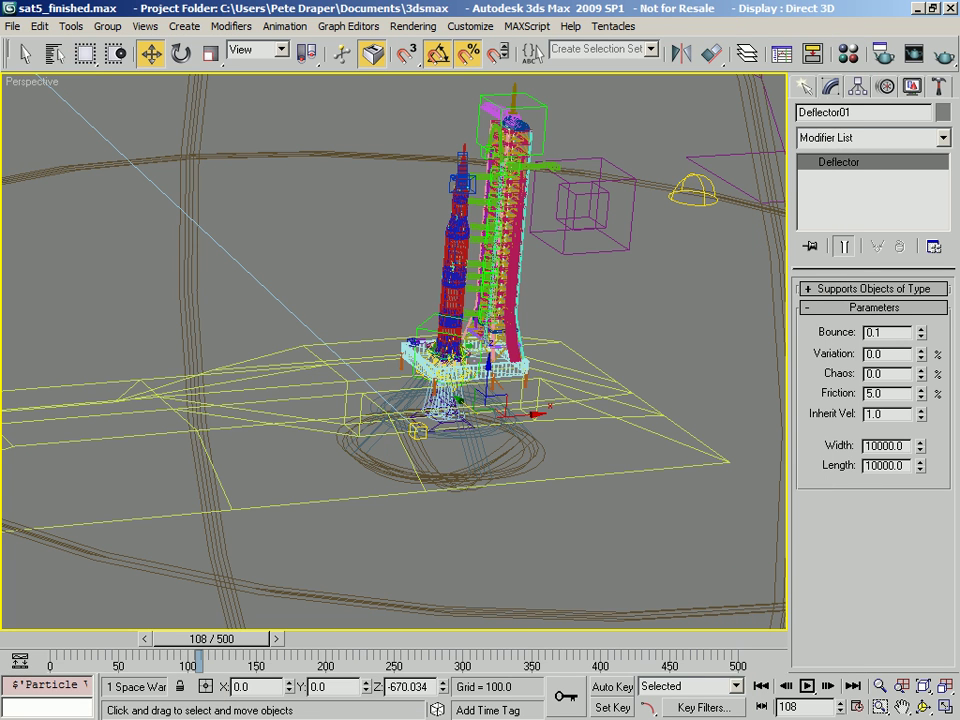
drag(242, 644, 490, 672)
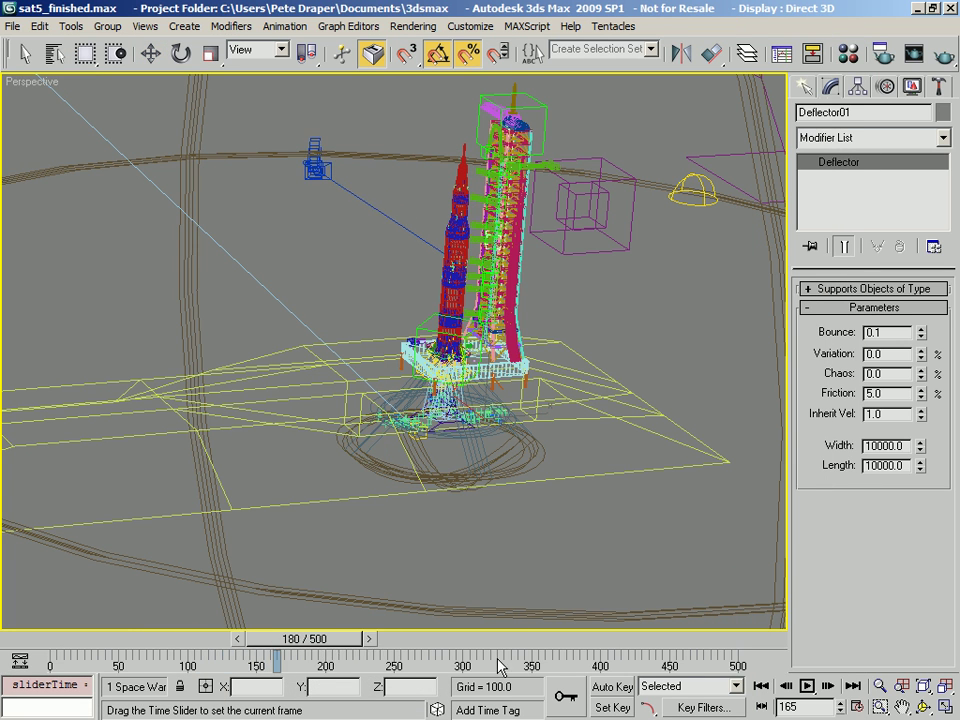
- Check the playback settings in Time Configuration, and play the animation in the Perspective viewport before stopping it
right_click(808, 687)
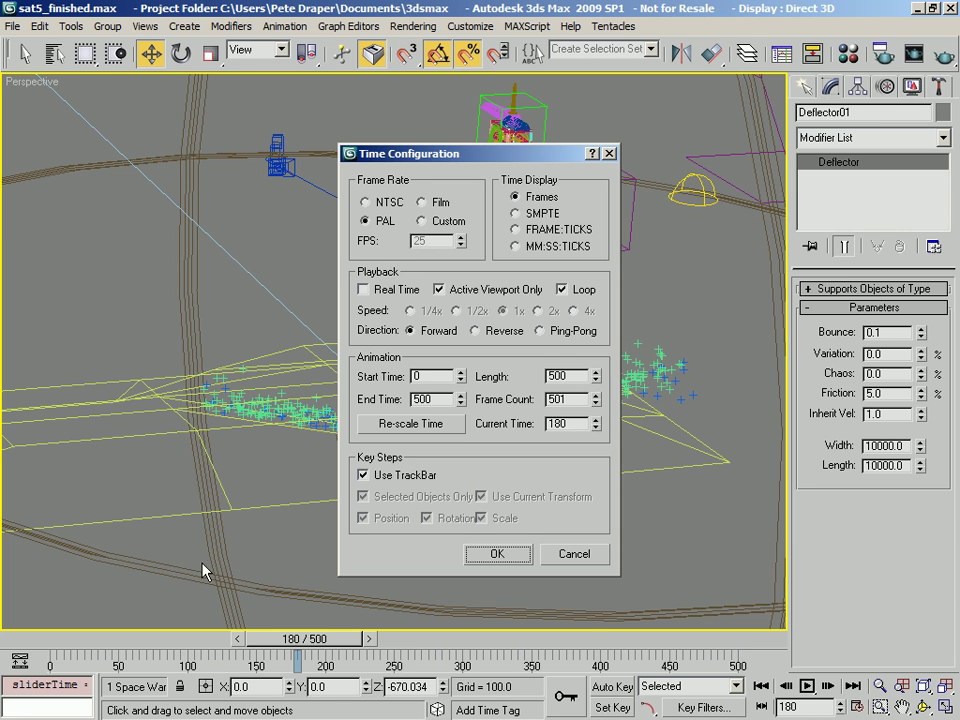
key(Return)
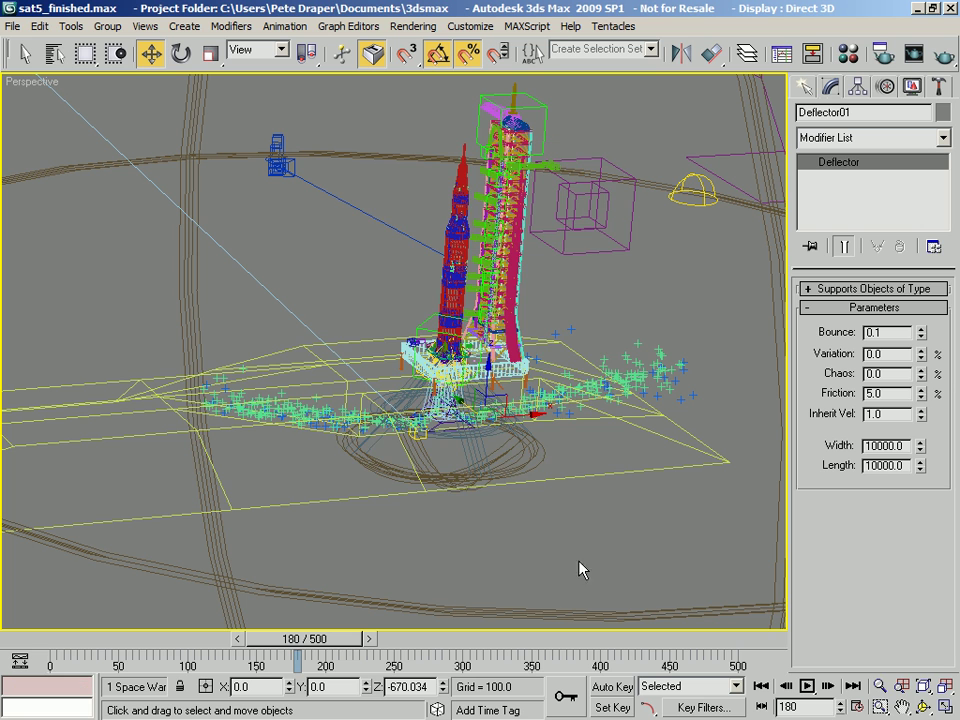
click(808, 686)
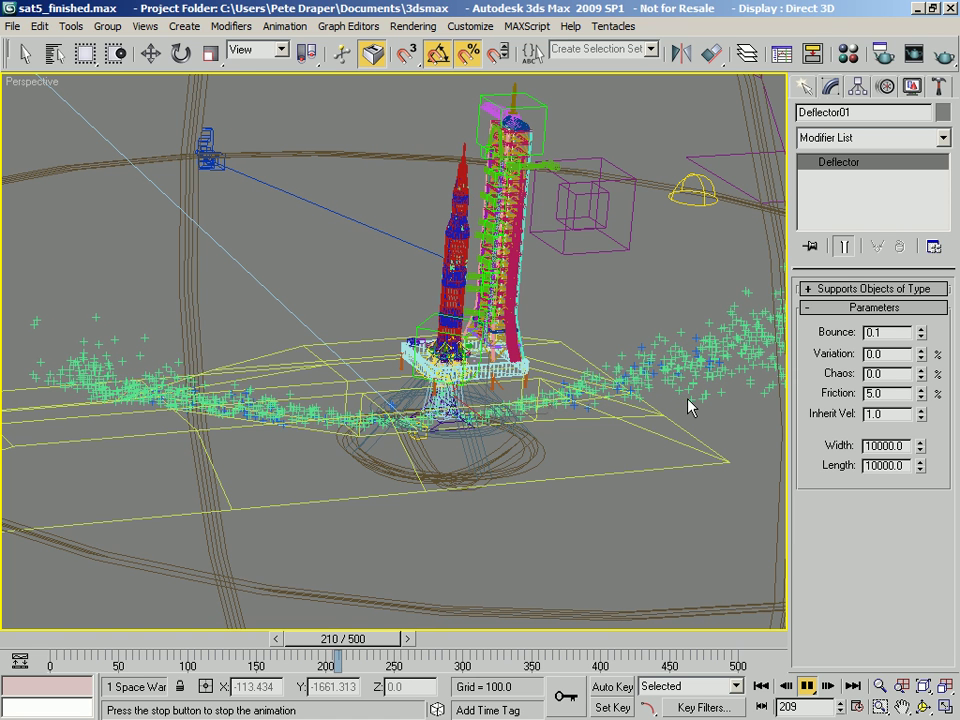
click(809, 687)
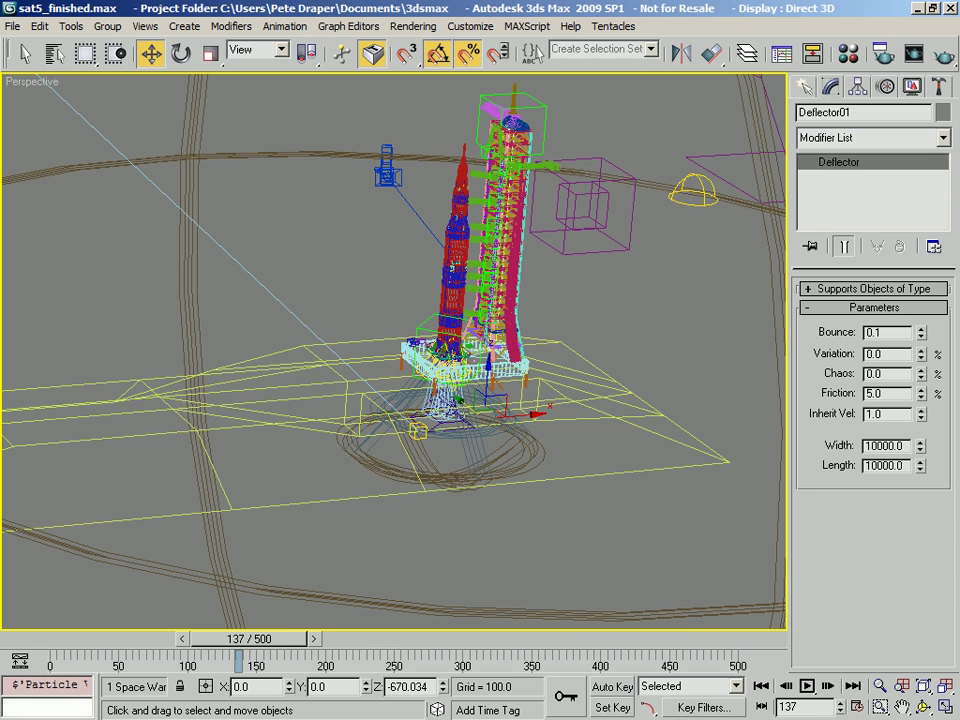
- Reopen Particle View over the scene and examine the links between Turbulence, Spawn & Hold and Main Plume Motion
key(6)
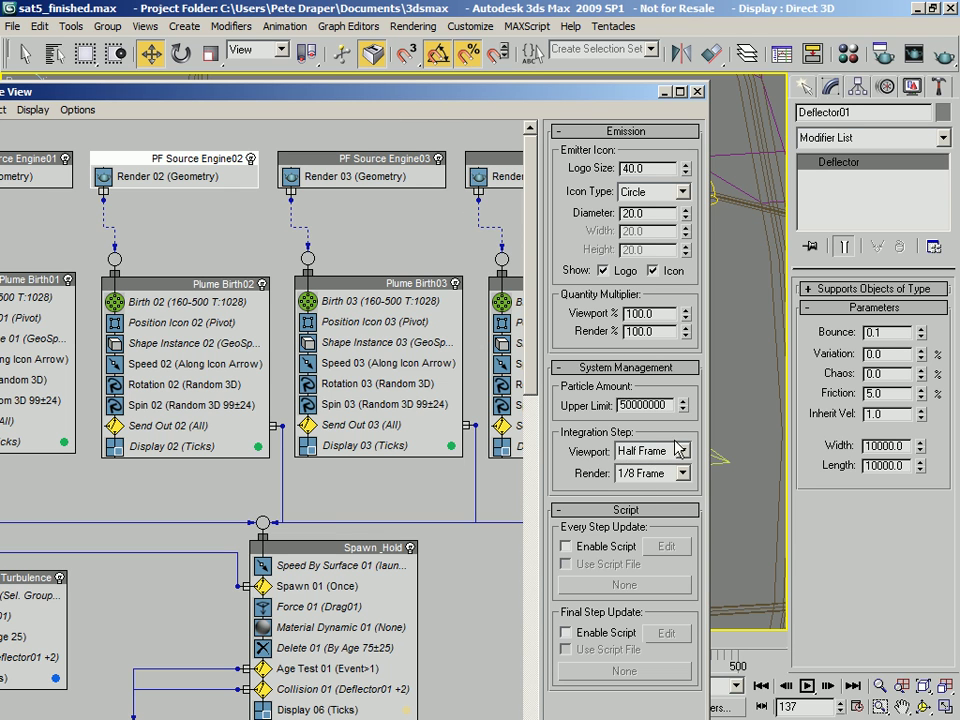
drag(566, 97, 184, 2)
drag(246, 5, 739, 1)
middle_drag(362, 567, 400, 285)
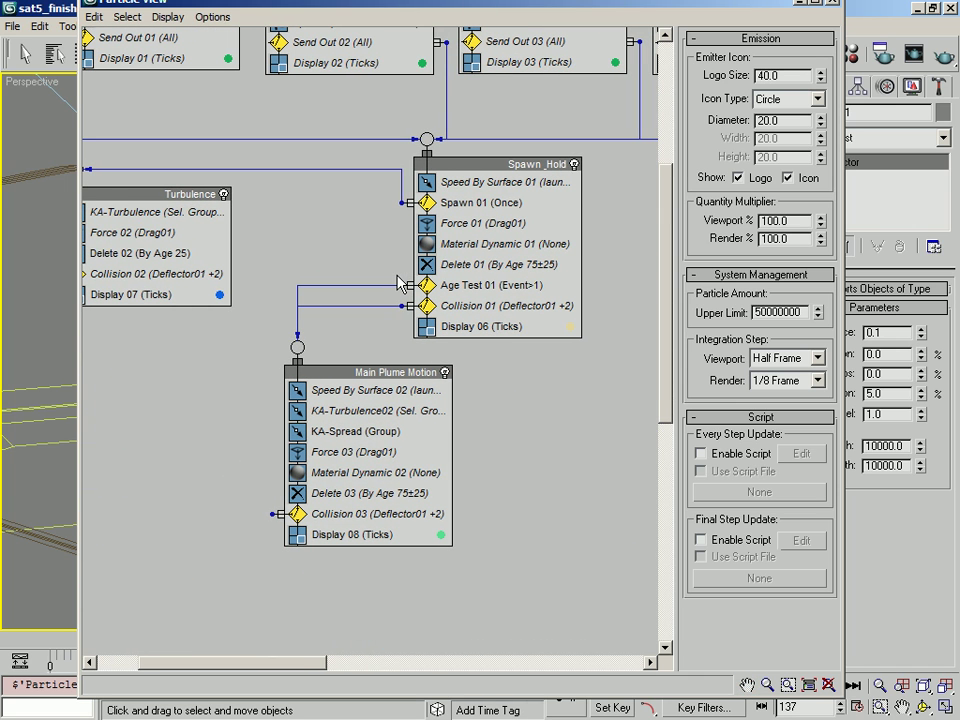
middle_drag(392, 442, 447, 507)
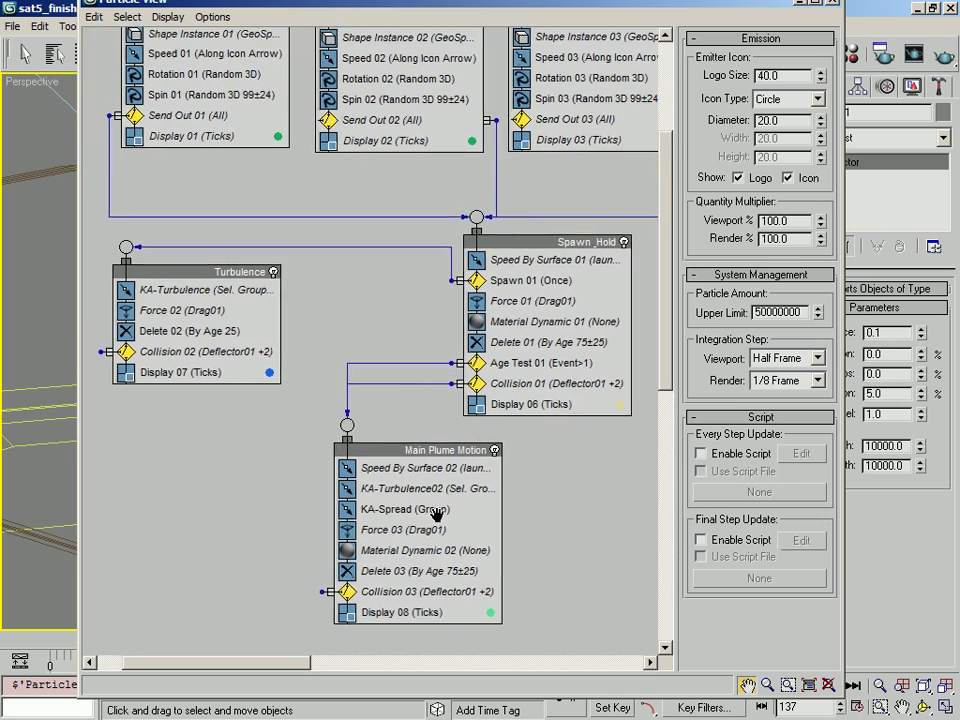
scroll(422, 450, up, 5)
middle_drag(400, 421, 382, 430)
middle_drag(441, 303, 217, 349)
middle_drag(373, 394, 439, 508)
middle_drag(298, 532, 490, 504)
- Nudge the Turbulence and Main Plume Motion events slightly within the flow layout
drag(245, 474, 255, 480)
middle_drag(440, 405, 345, 400)
click(510, 428)
middle_drag(392, 488, 386, 285)
mouse_move(383, 403)
mouse_down()
mouse_move(364, 390)
mouse_move(370, 405)
mouse_up()
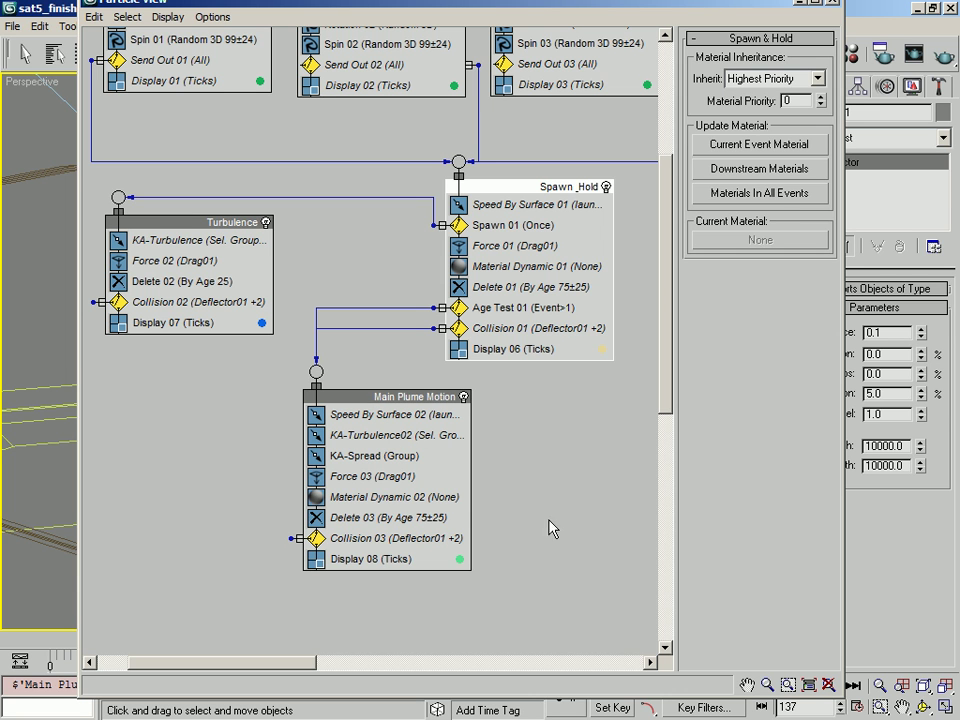
- Examine the flow from the Plume Birth events through Spawn & Hold to Turbulence and Main Plume Motion
mouse_move(456, 407)
middle_down()
mouse_move(467, 360)
mouse_move(457, 414)
middle_up()
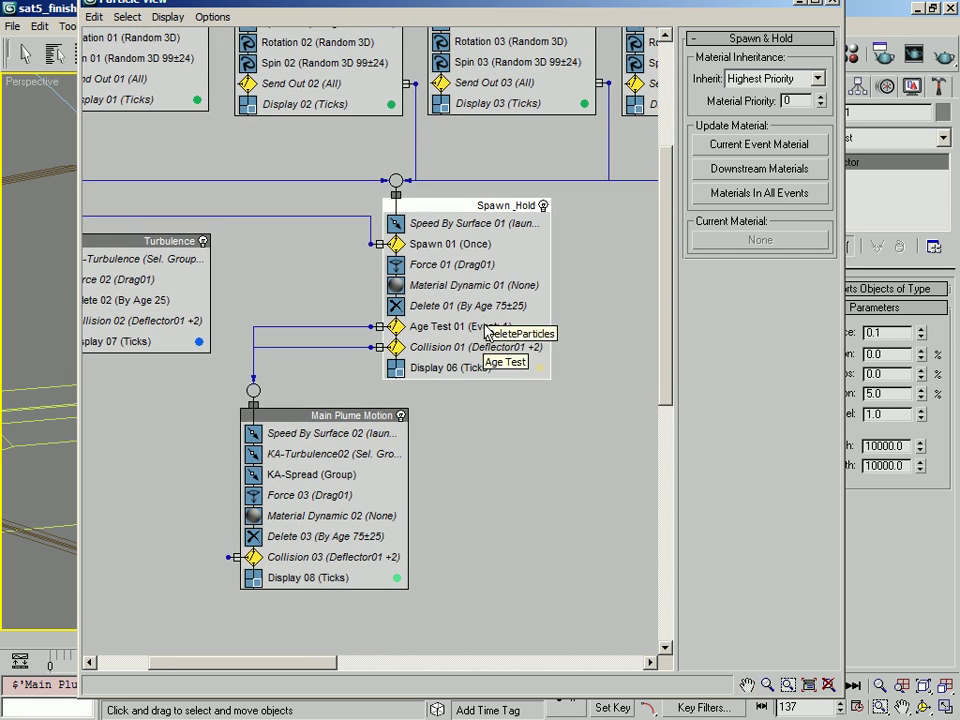
middle_drag(370, 90, 382, 341)
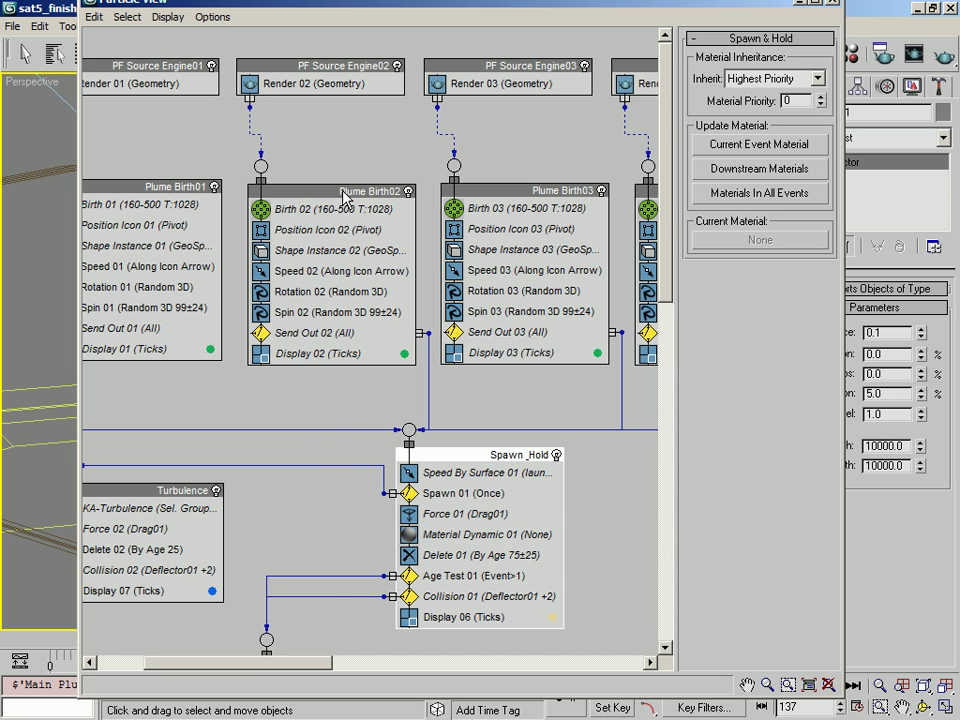
middle_drag(398, 551, 442, 473)
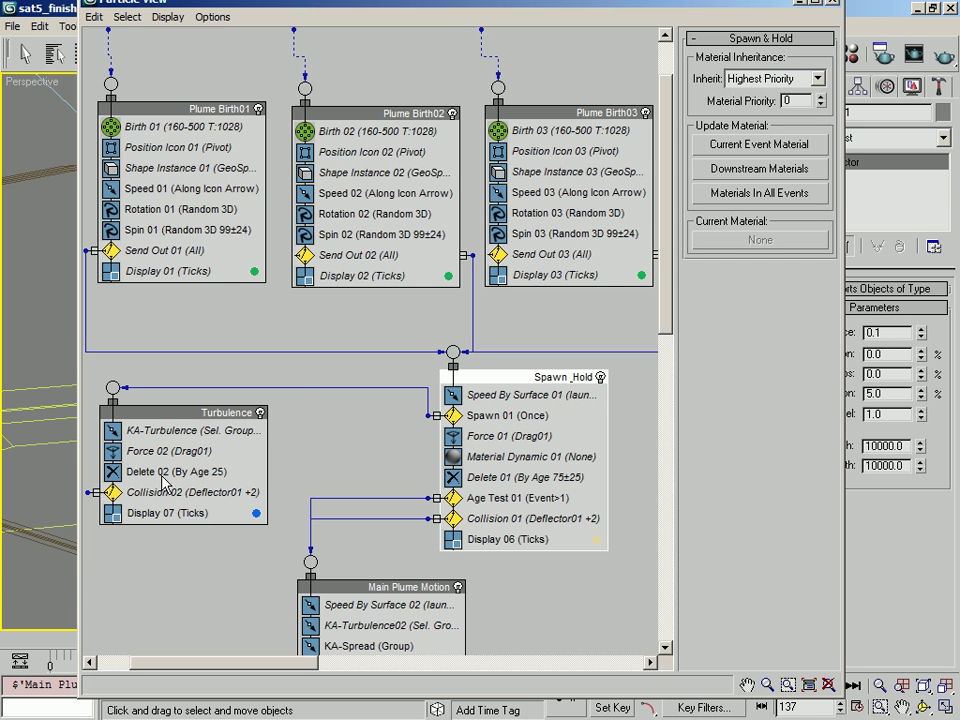
middle_drag(364, 432, 368, 282)
middle_drag(386, 337, 379, 236)
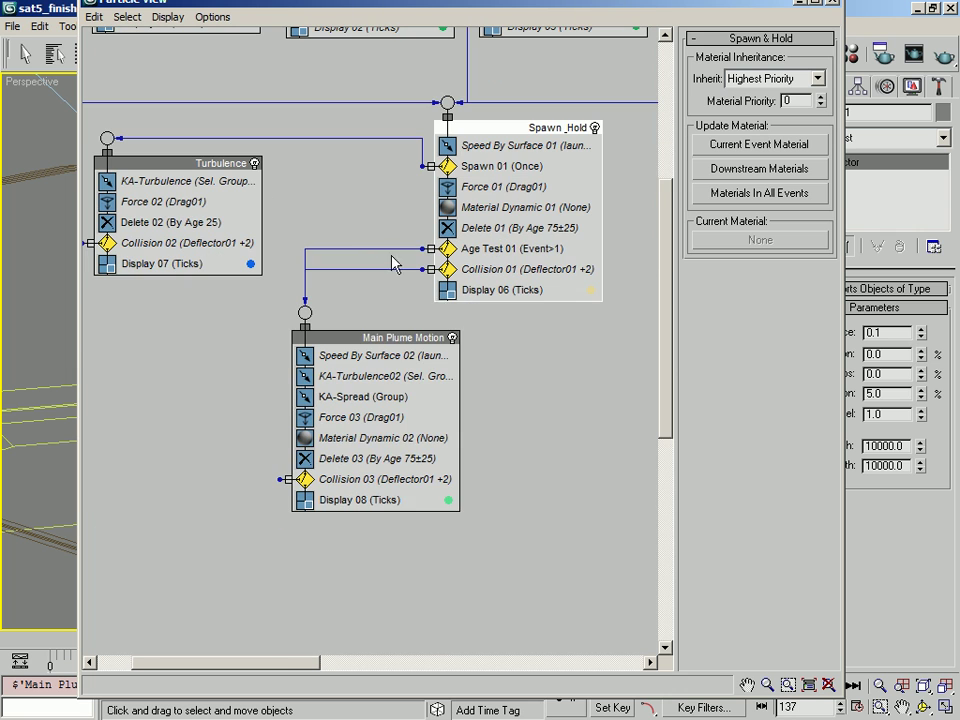
- Shift the Main Plume Motion event slightly up in the layout and check its Delete 03 settings
drag(375, 344, 365, 336)
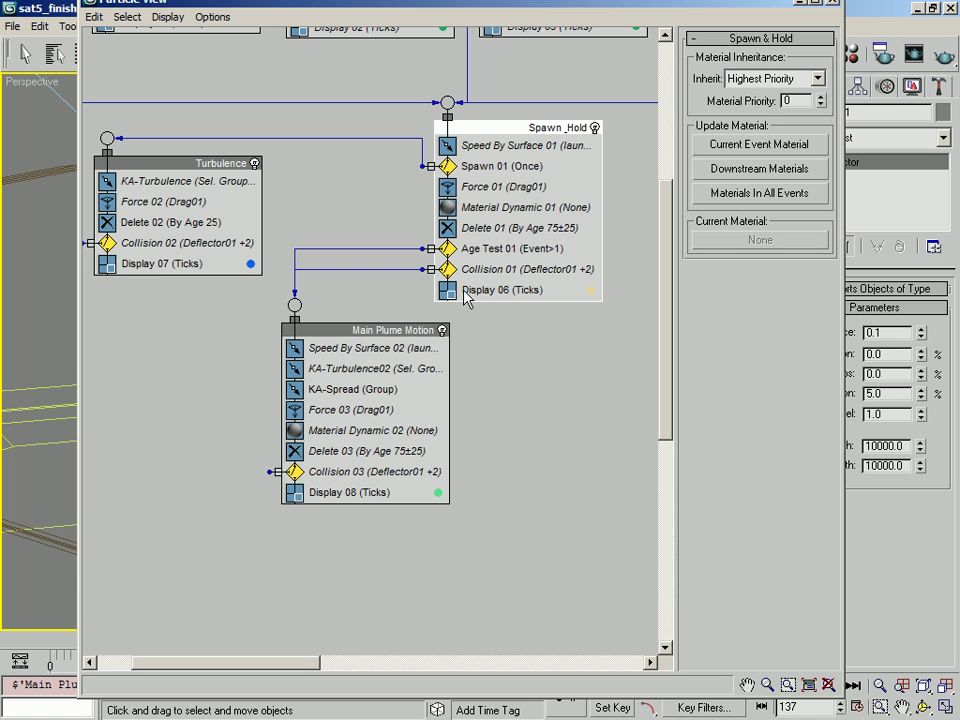
mouse_move(318, 331)
mouse_down()
mouse_move(330, 318)
mouse_move(320, 323)
mouse_up()
click(305, 443)
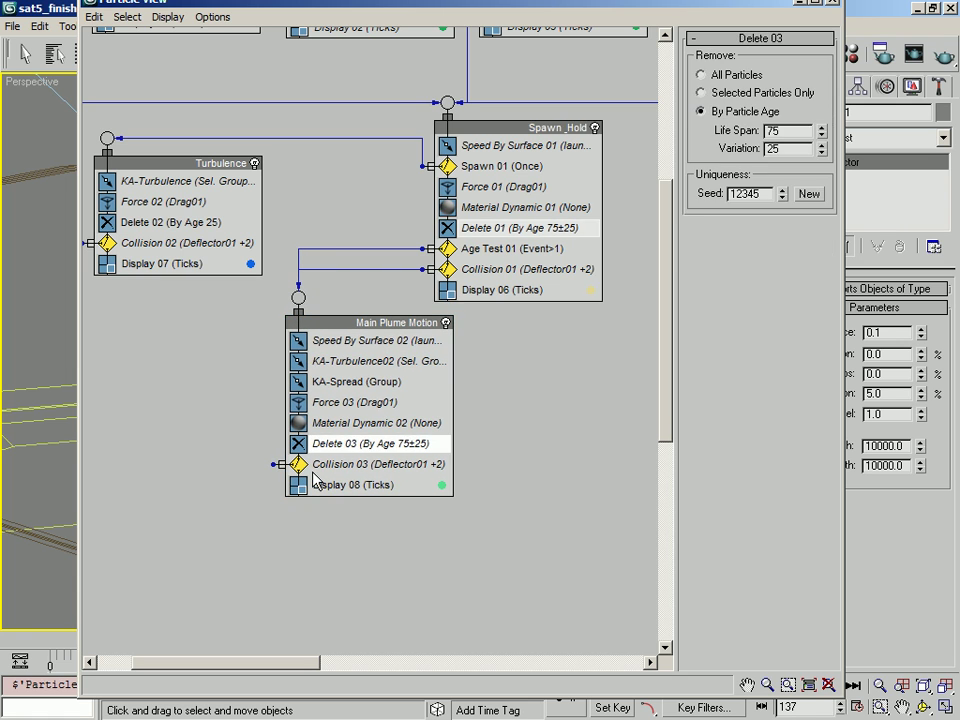
click(476, 460)
- Look over the Plume Birth03 to Plume Birth05 events, and close Particle View
middle_drag(535, 385, 529, 616)
middle_drag(602, 458, 352, 562)
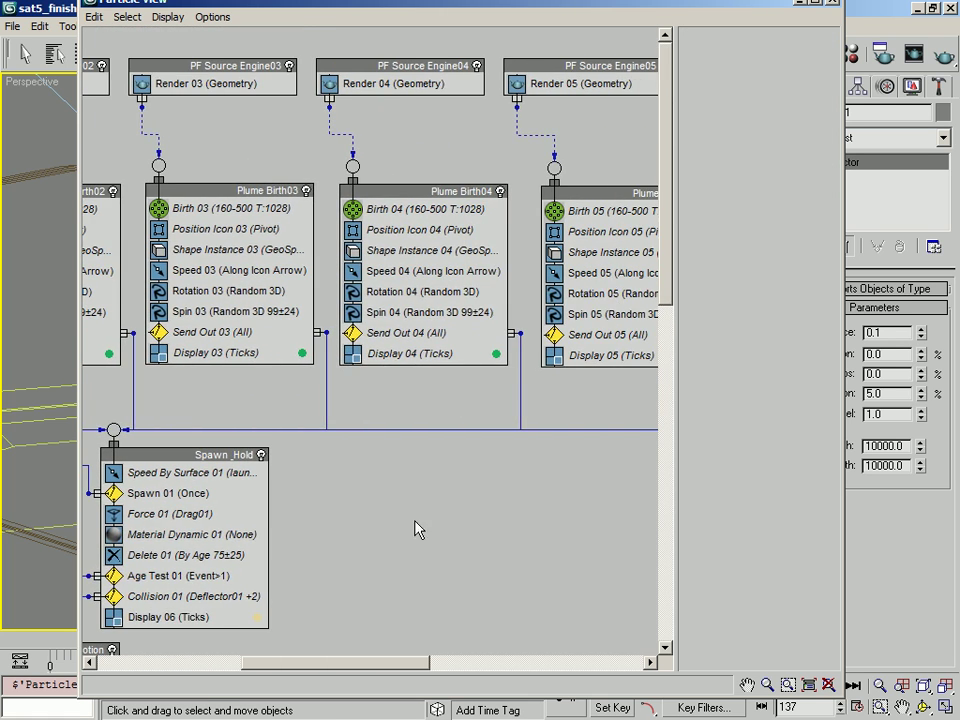
drag(690, 10, 669, 26)
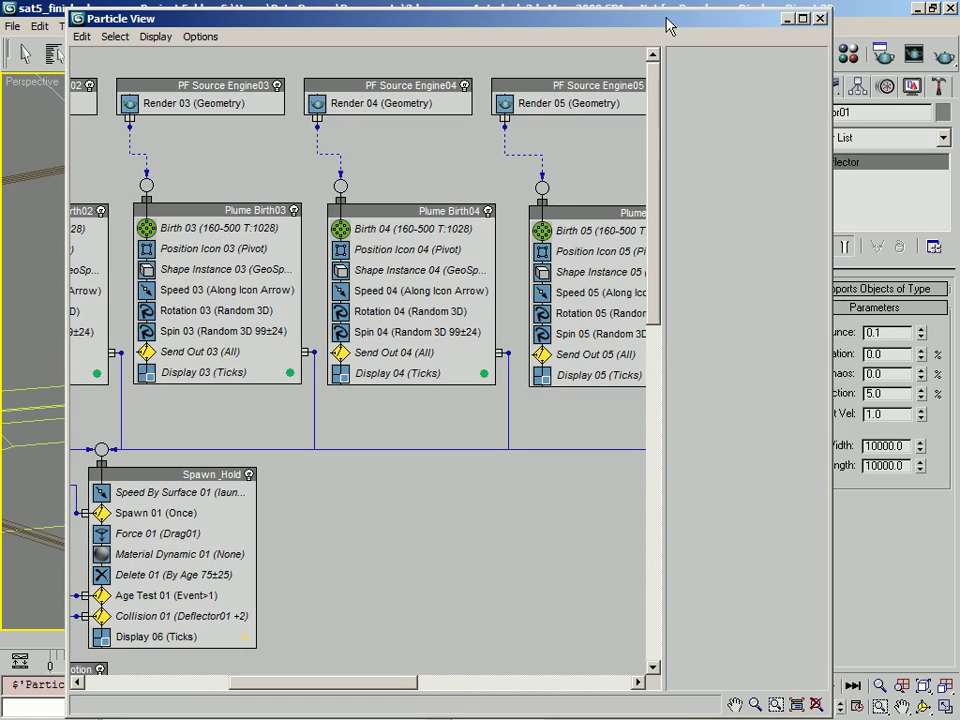
click(821, 17)
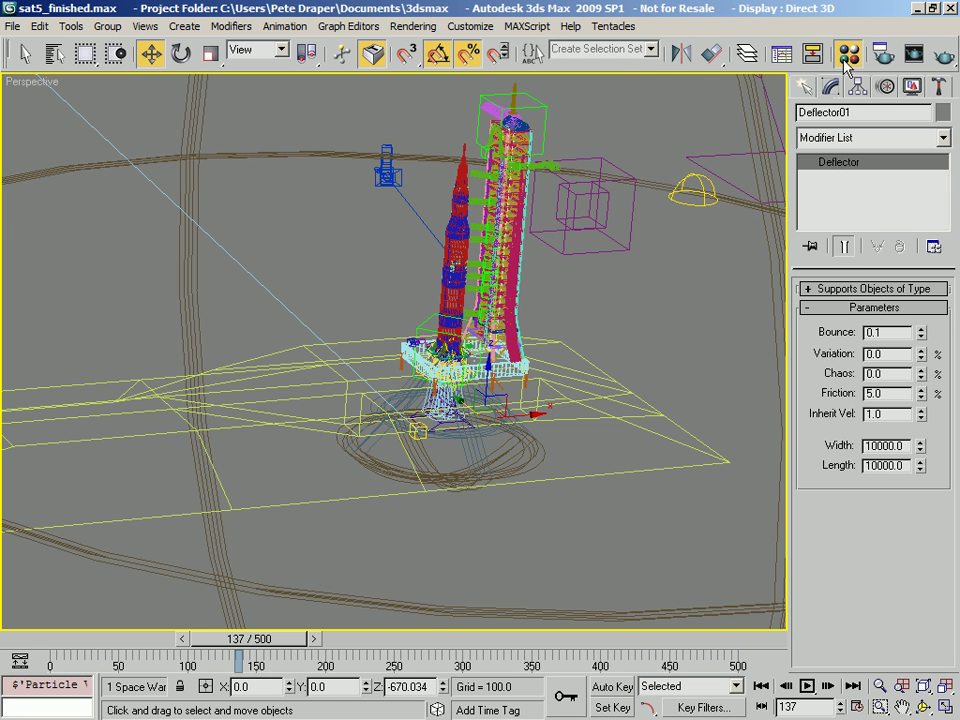
- Open the Material Editor and place it beside the rocket so the sky map's gradient ramp is in view
click(846, 58)
drag(476, 15, 204, 9)
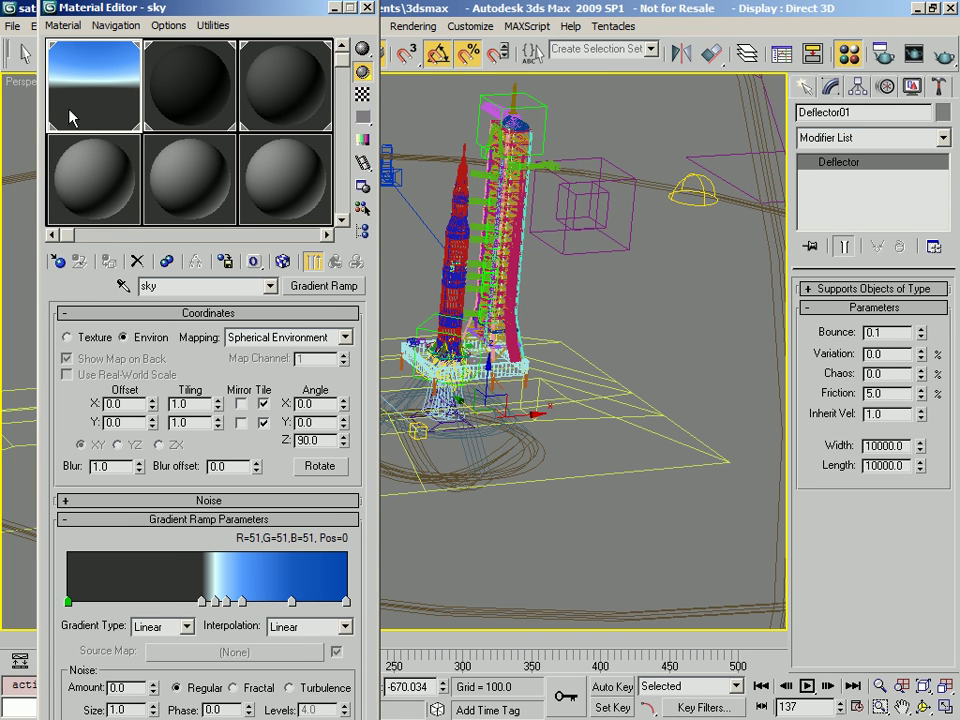
mouse_move(240, 133)
middle_down()
mouse_move(90, 146)
mouse_move(17, 140)
mouse_move(250, 140)
middle_up()
drag(150, 8, 125, 59)
- Check the scene's Environment settings and close them again
click(413, 26)
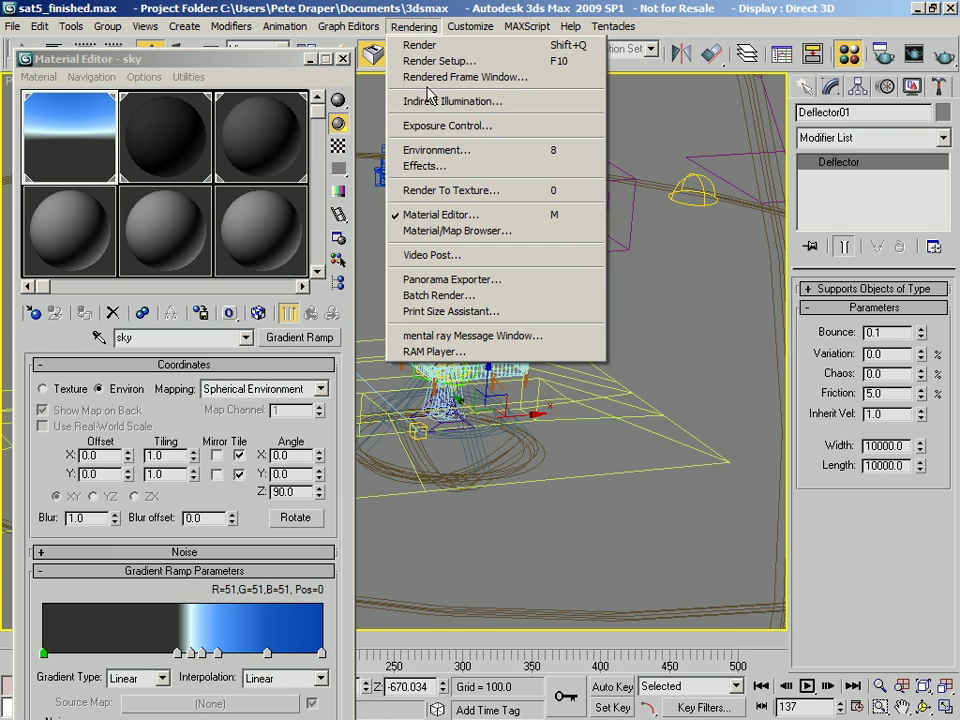
click(437, 150)
click(630, 14)
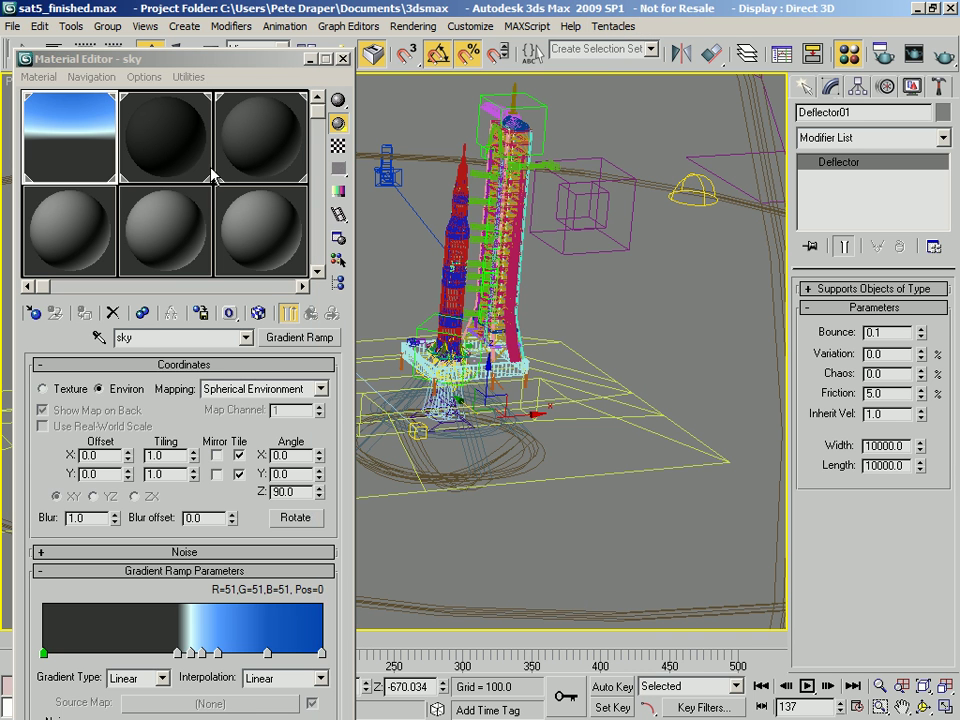
- Look over the launchpad and launcher materials in the sample slots
click(193, 165)
click(258, 155)
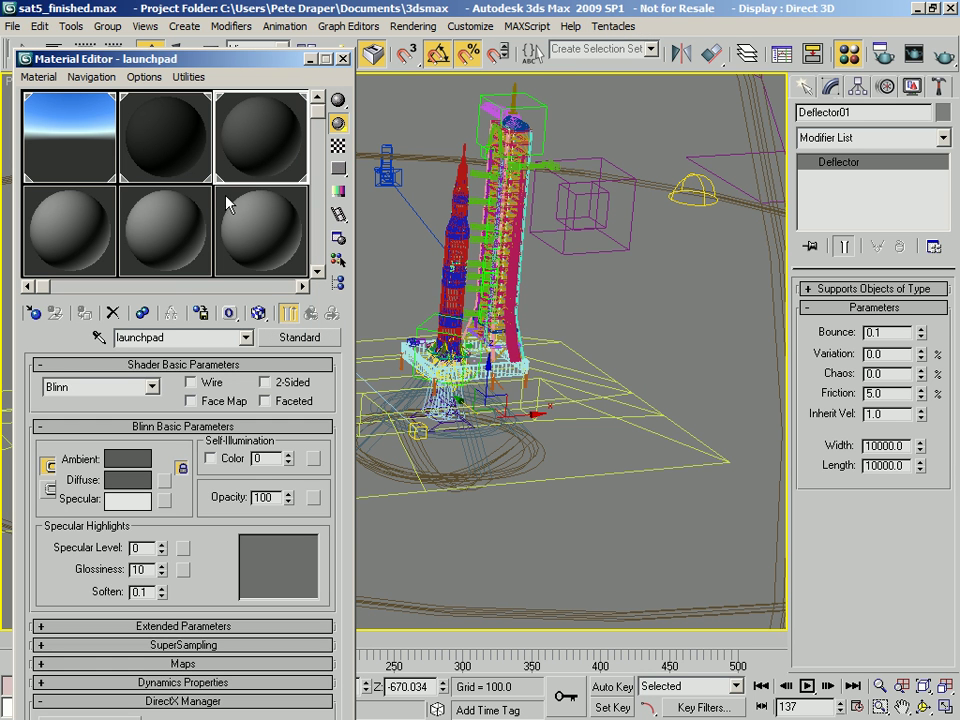
drag(217, 186, 62, 188)
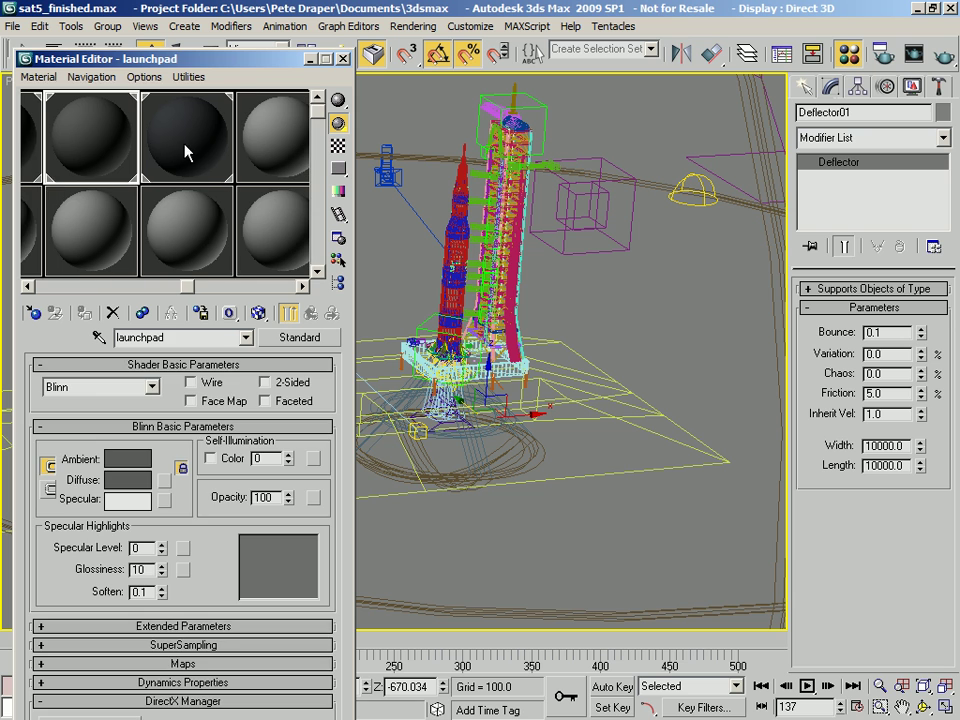
click(174, 143)
drag(140, 186, 314, 204)
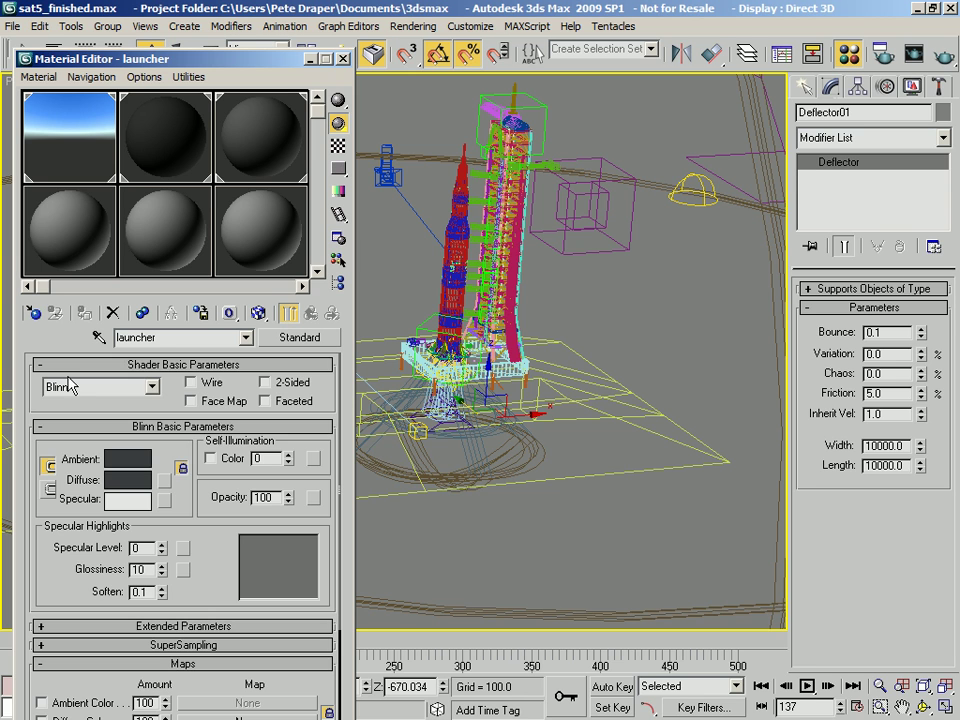
- Pick the rocket's sat5 main material into an unused sample slot to examine its three Arch & Design sub-materials
click(60, 234)
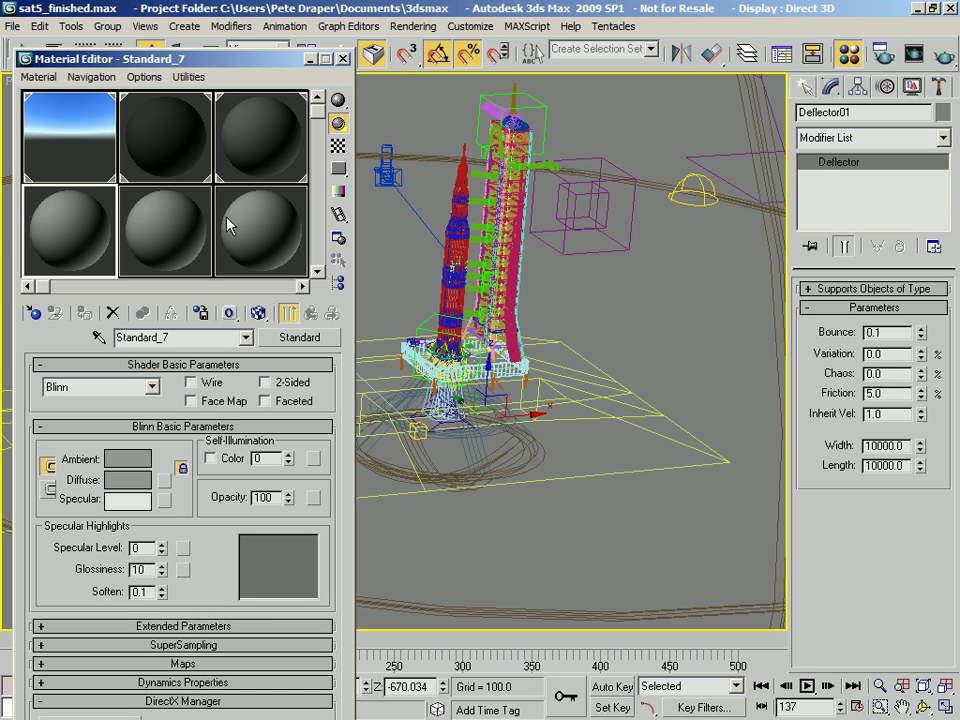
click(104, 340)
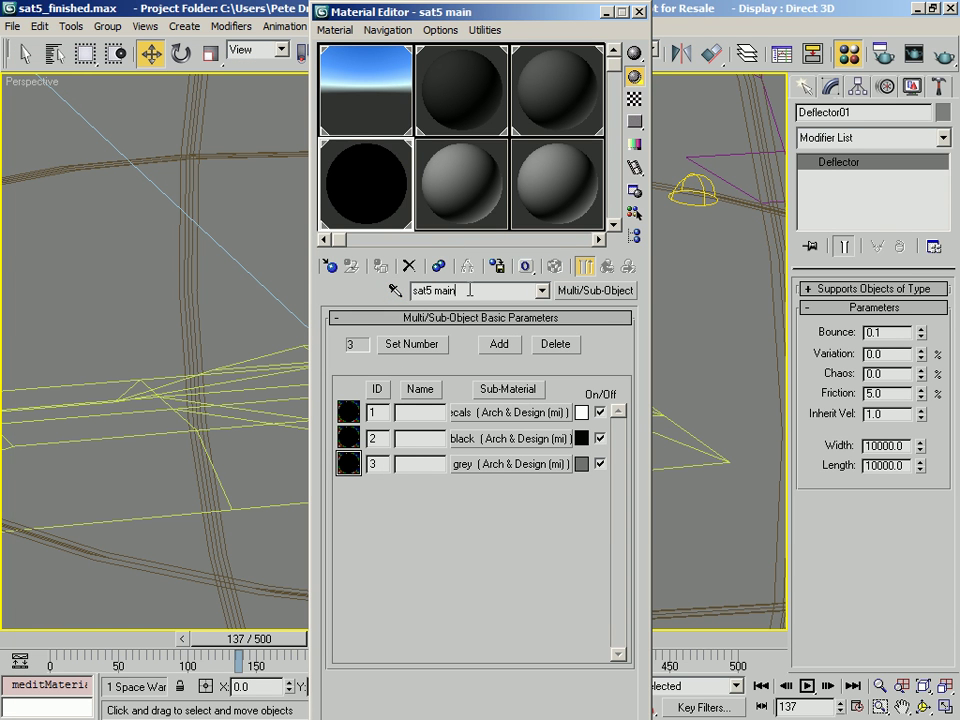
drag(469, 290, 362, 292)
drag(411, 12, 218, 18)
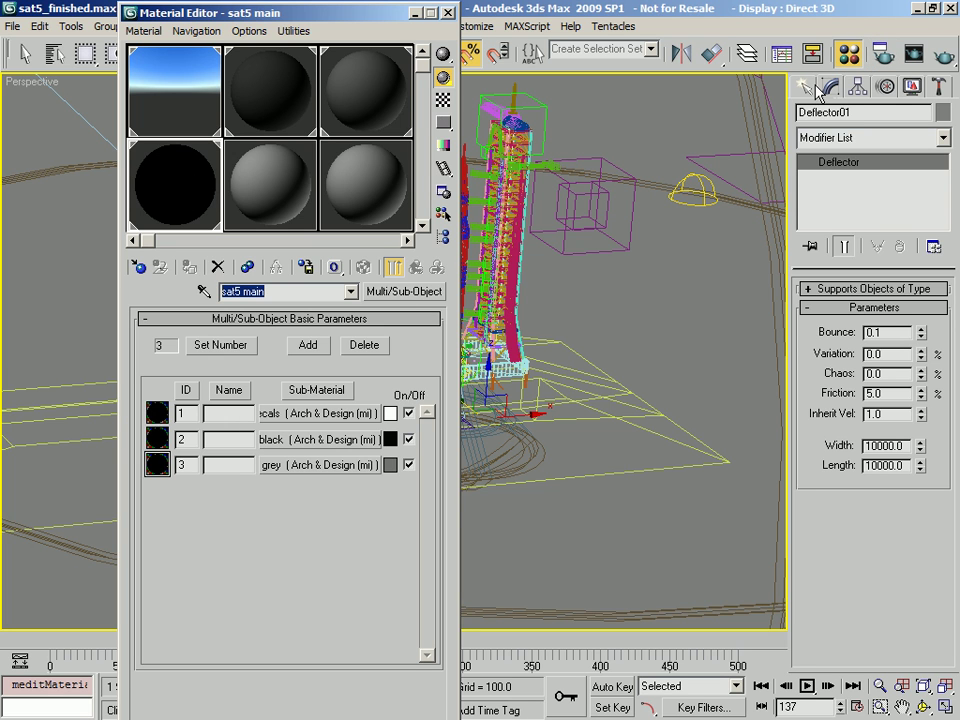
- Open the Render Setup beside the Material Editor and check which renderers are assigned for production and the Material Editor
click(858, 88)
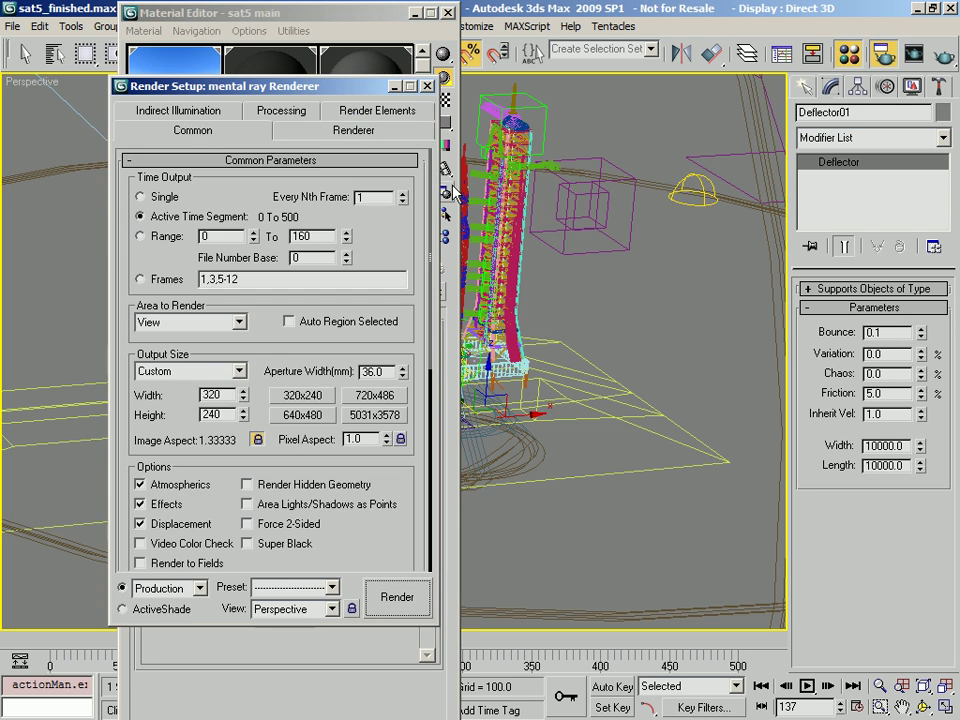
drag(291, 85, 775, 75)
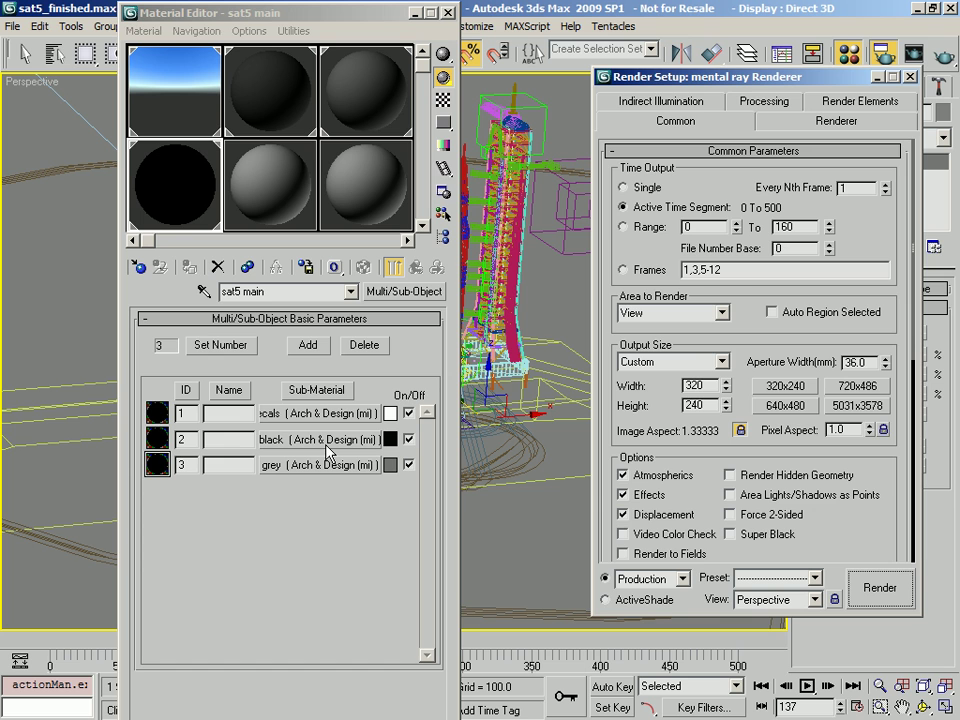
scroll(760, 420, down, 5)
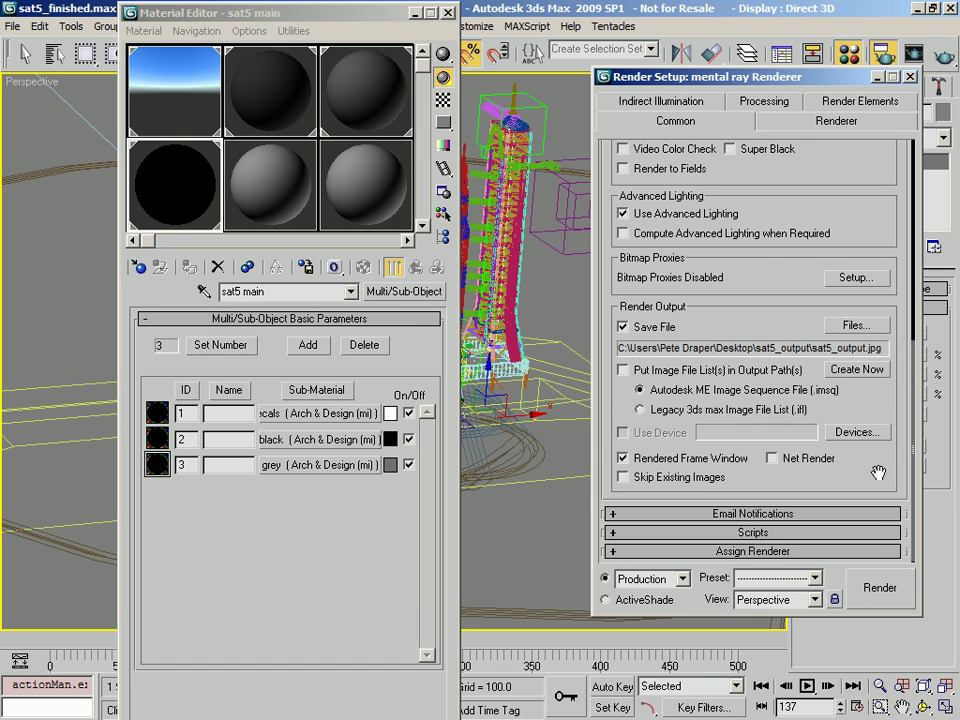
click(810, 550)
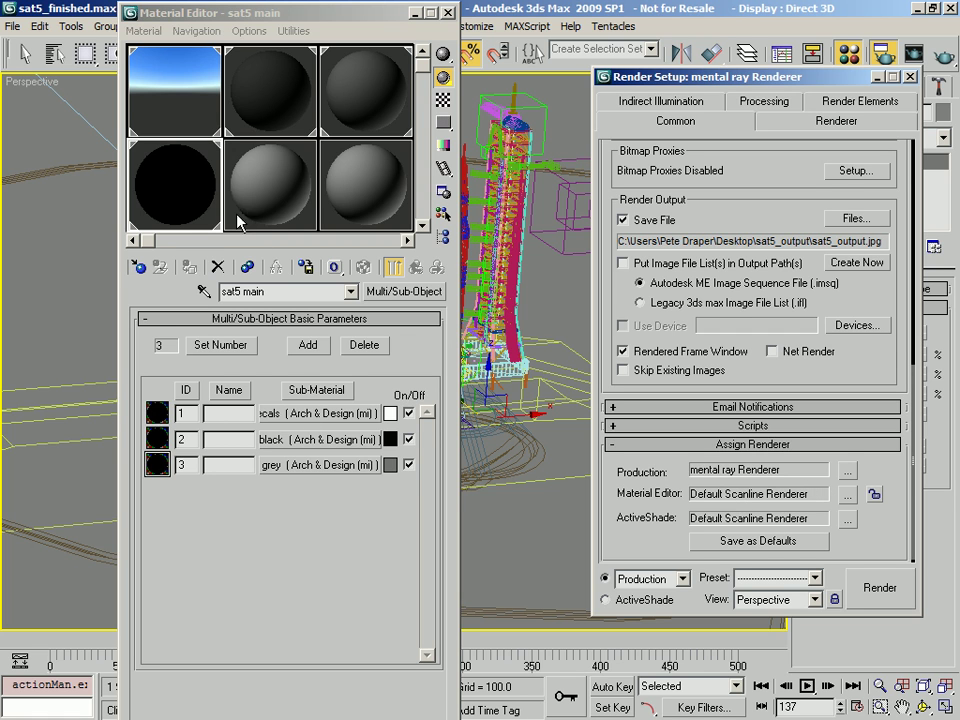
- Clear the sat5 main material from its sample slot and close the Render Setup
click(178, 195)
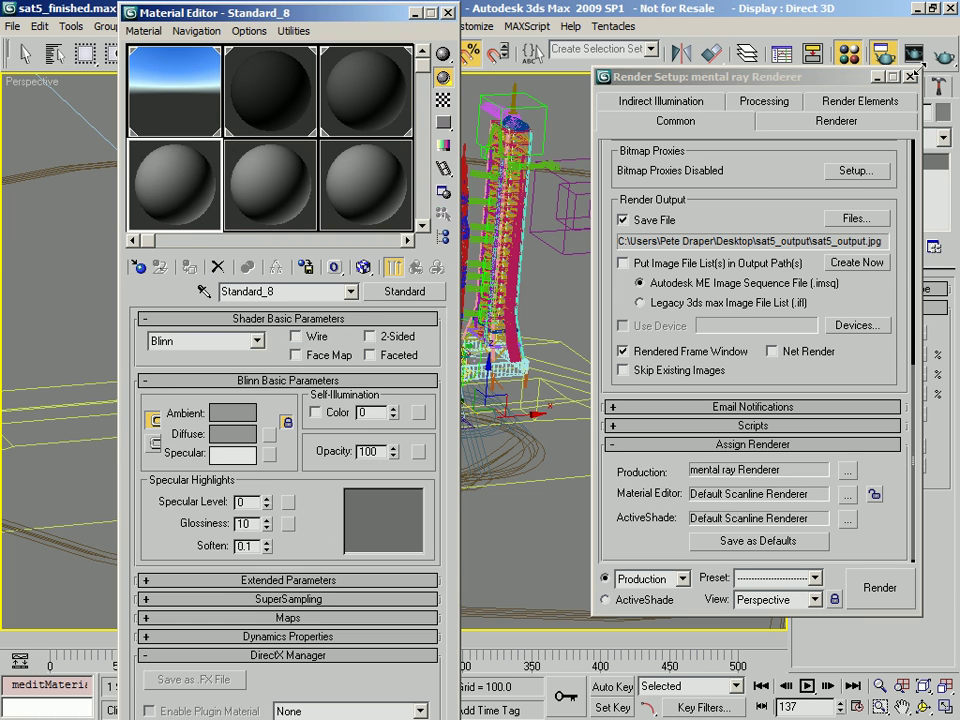
drag(913, 77, 638, 100)
click(635, 96)
mouse_move(373, 16)
mouse_down()
mouse_move(645, 14)
mouse_move(380, 8)
mouse_up()
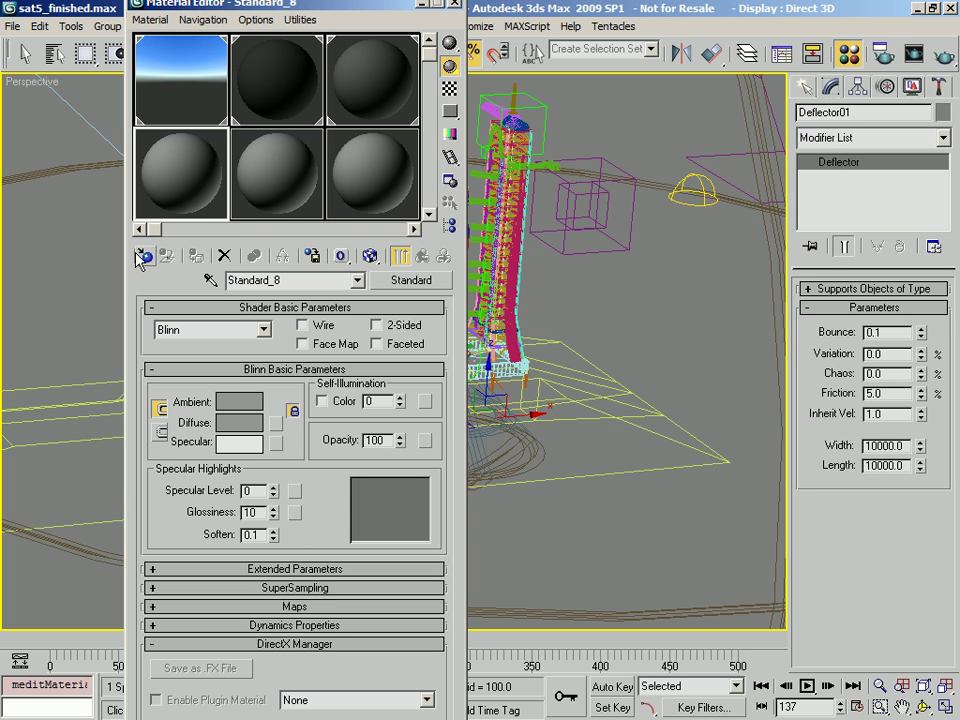
- Load a new mental ray material into the cleared sample slot and name it plume
click(146, 257)
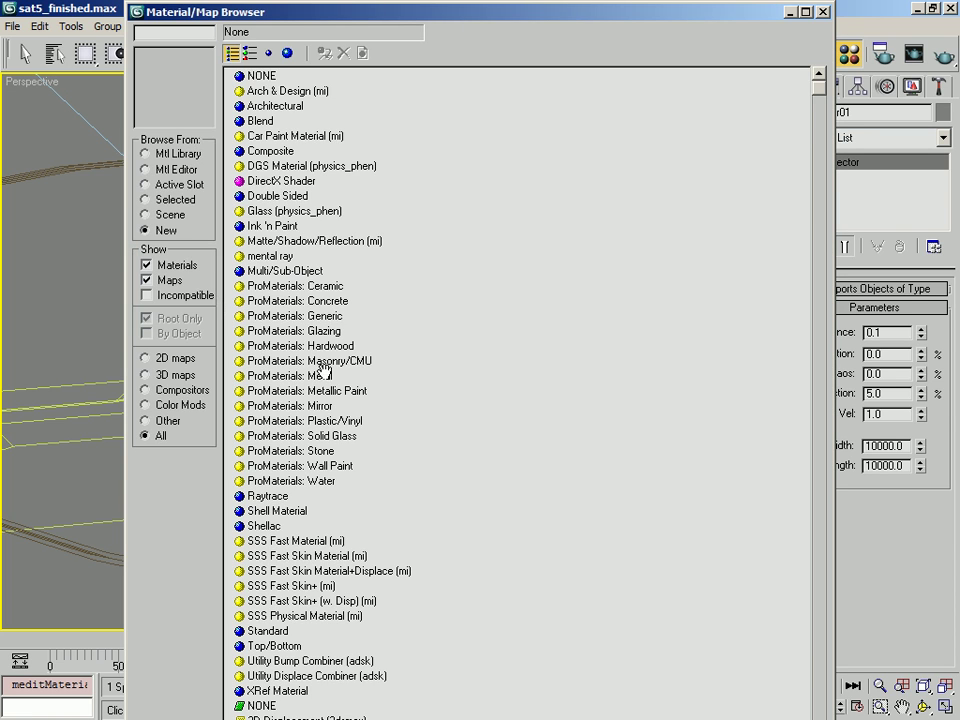
drag(232, 12, 383, 31)
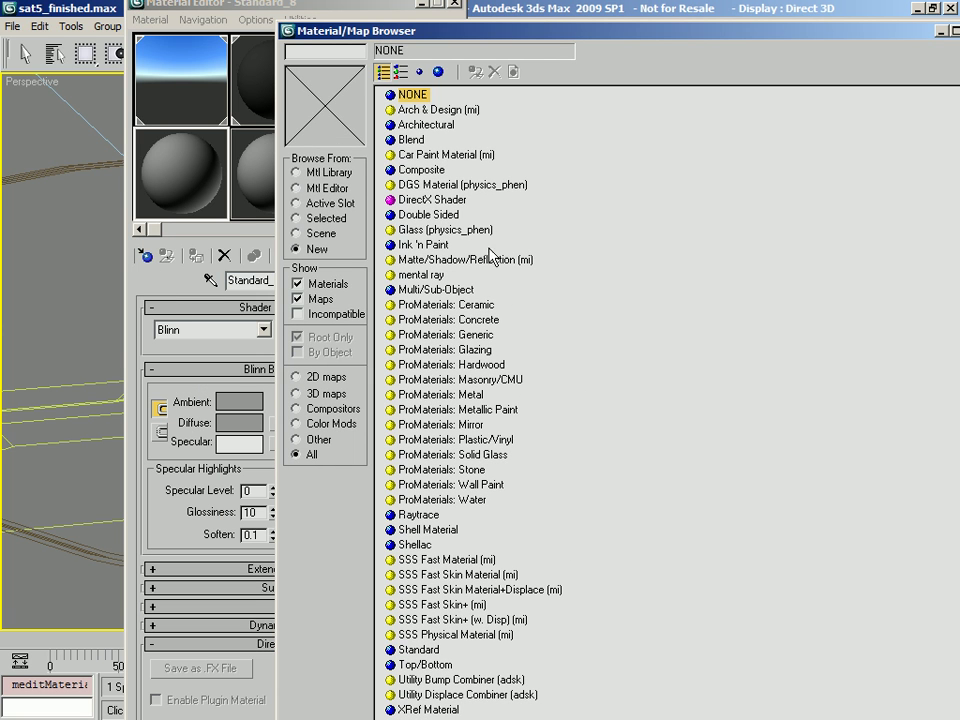
double_click(398, 274)
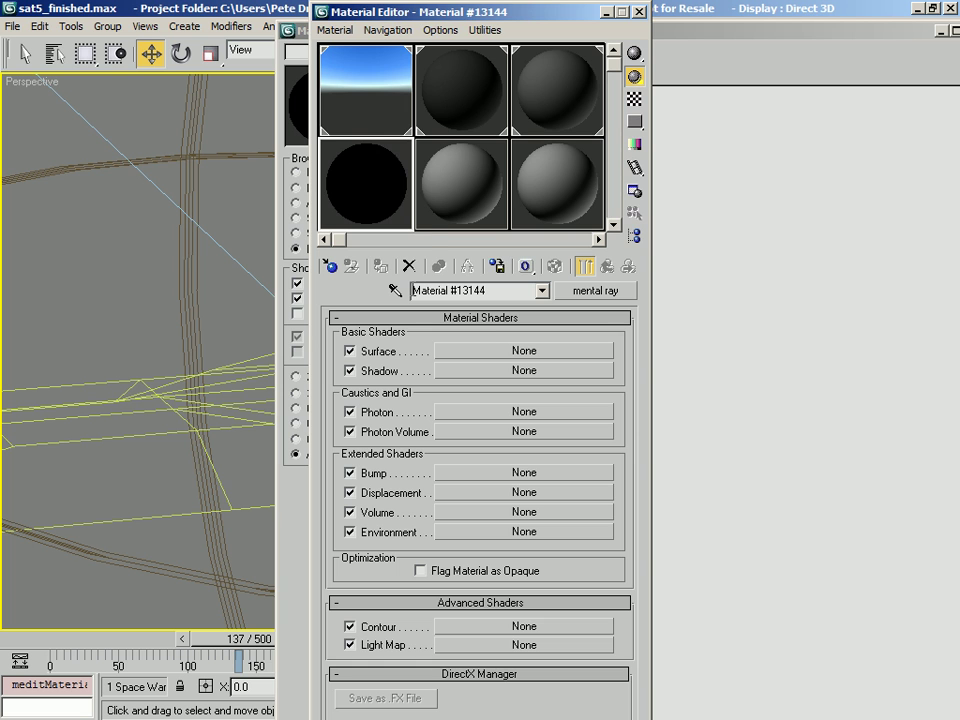
click(287, 33)
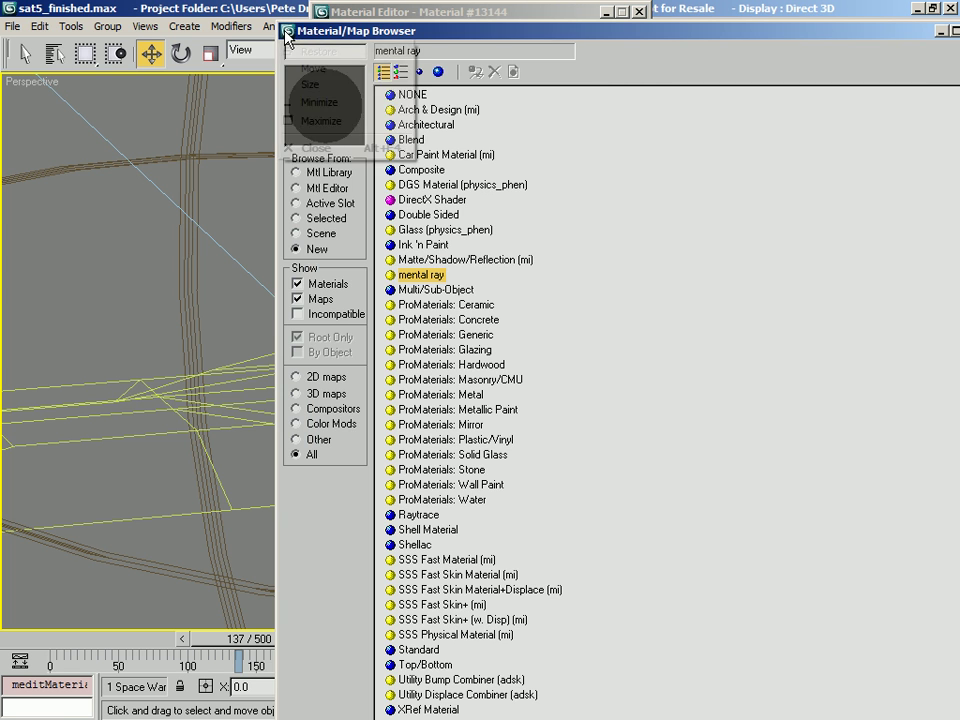
double_click(287, 33)
drag(358, 11, 86, 3)
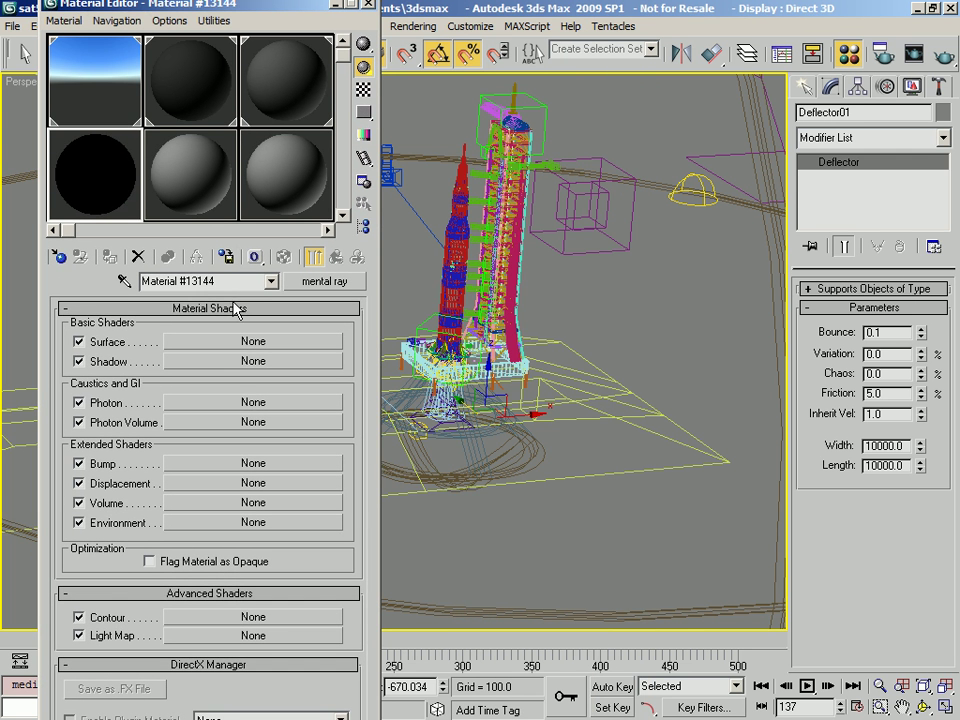
click(205, 281)
text(plume)
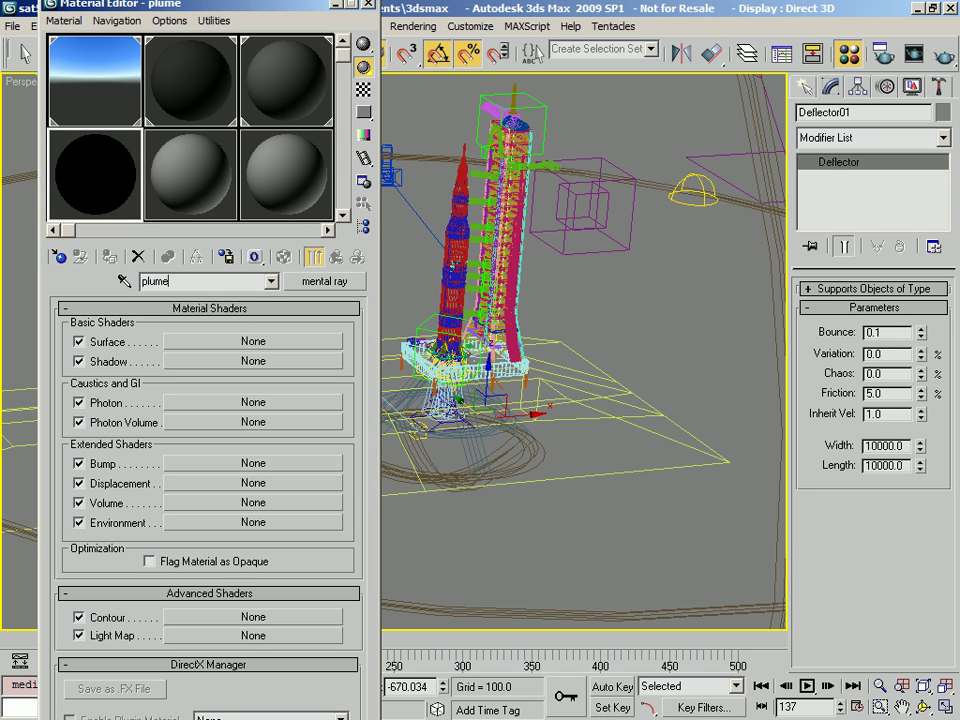
- Assign the plume material as an instance to Material Dynamic 01 in the Spawn_Hold event, and close Particle View
click(627, 4)
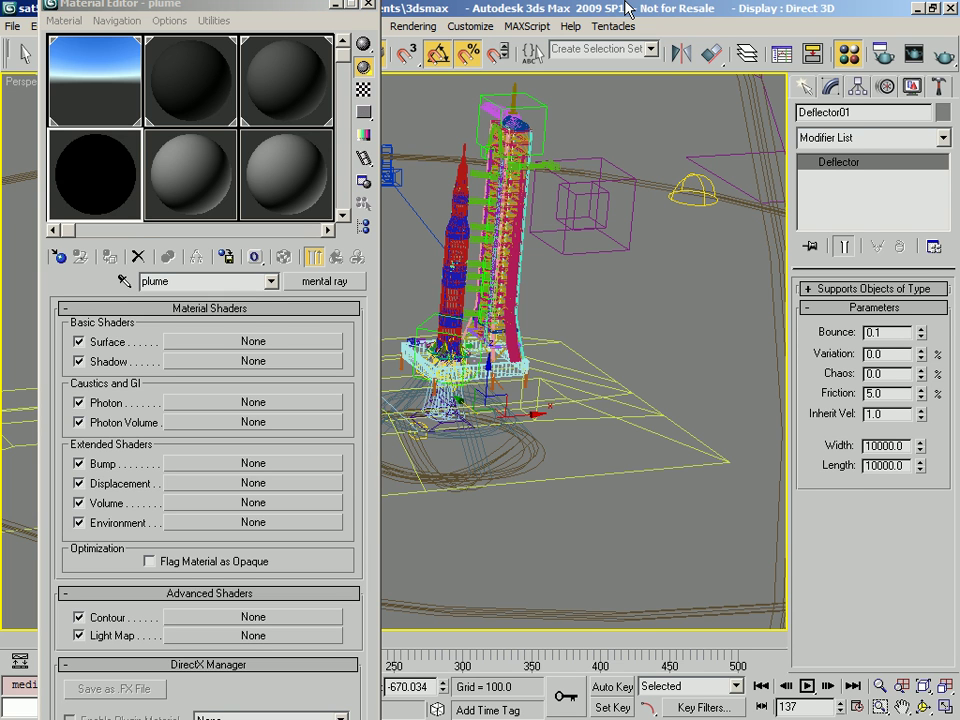
key(6)
middle_drag(503, 489, 338, 377)
click(456, 438)
drag(476, 23, 501, 26)
click(48, 42)
drag(142, 200, 803, 96)
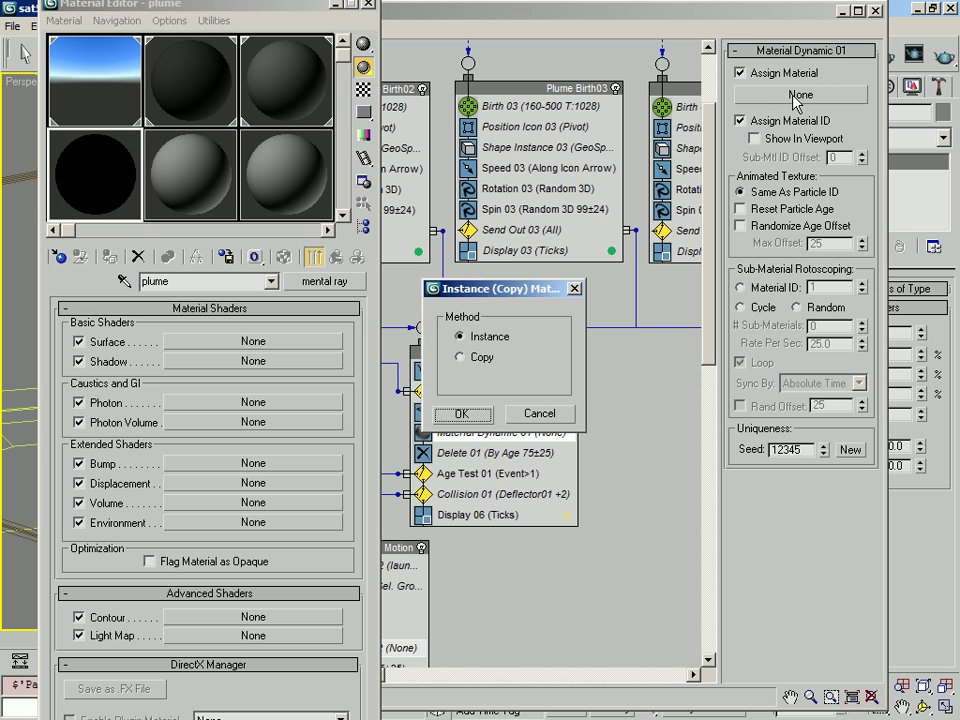
click(488, 414)
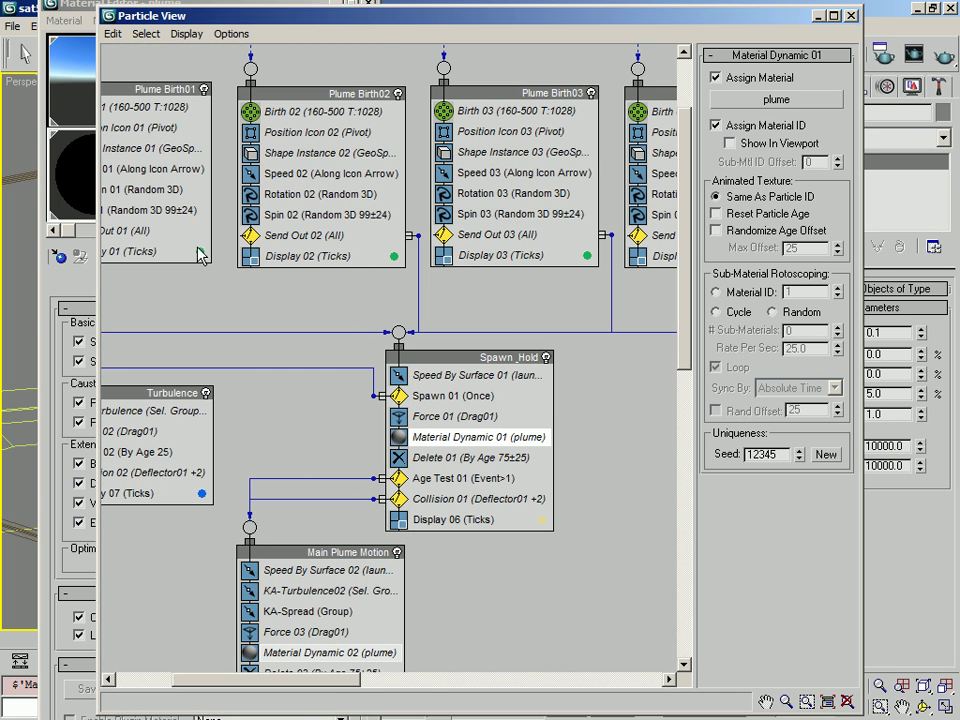
click(100, 8)
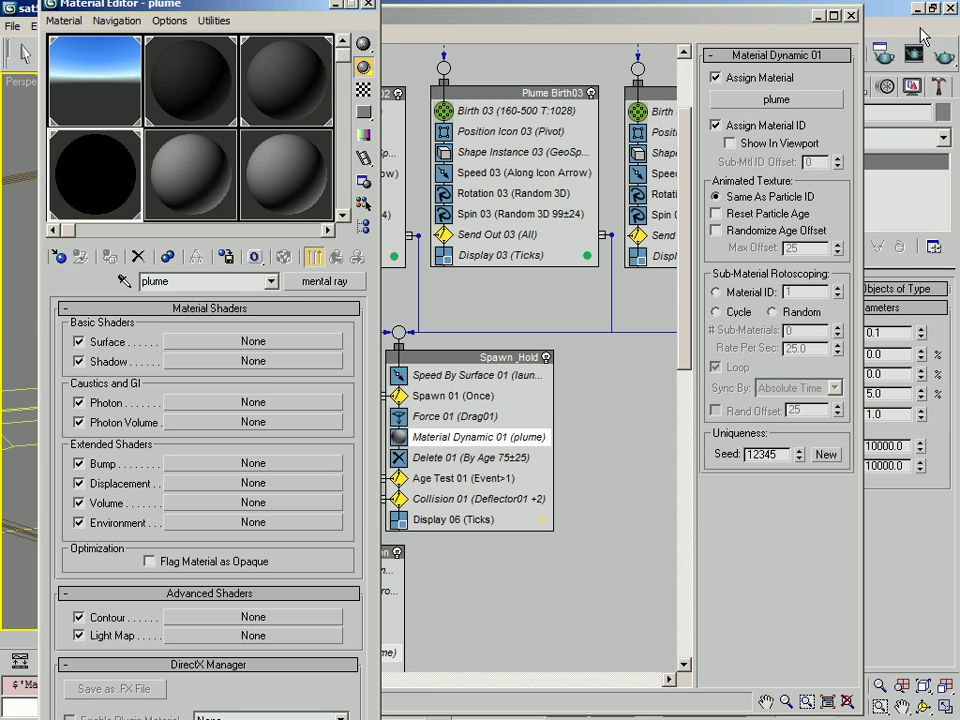
click(850, 17)
mouse_move(237, 4)
mouse_down()
mouse_move(236, 88)
mouse_move(224, 18)
mouse_up()
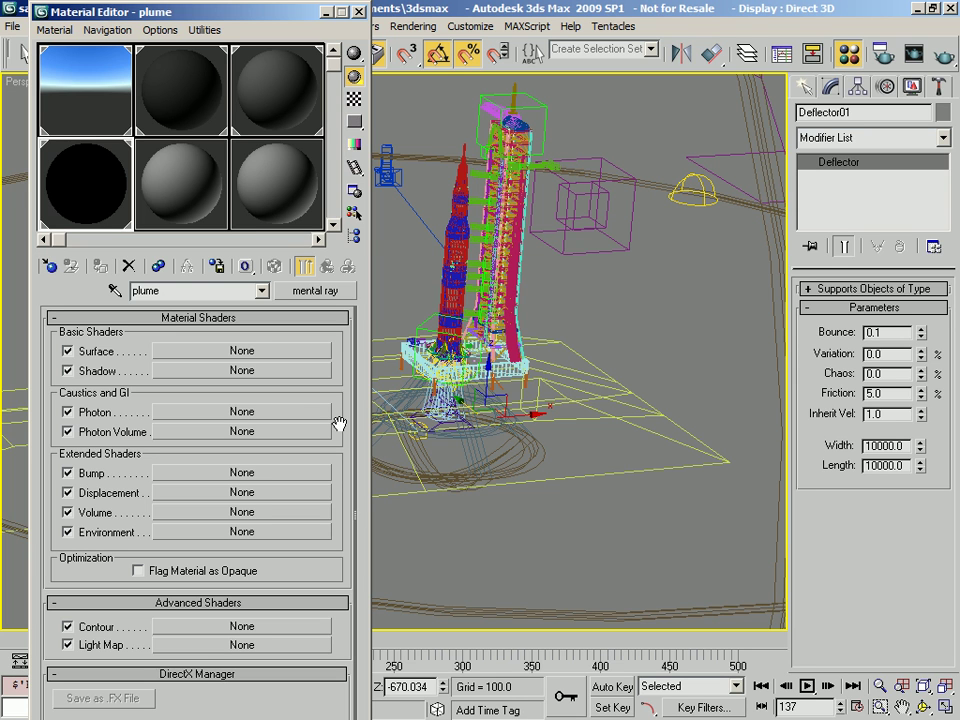
- Browse the shaders available for the plume material's Surface component without assigning one
click(242, 351)
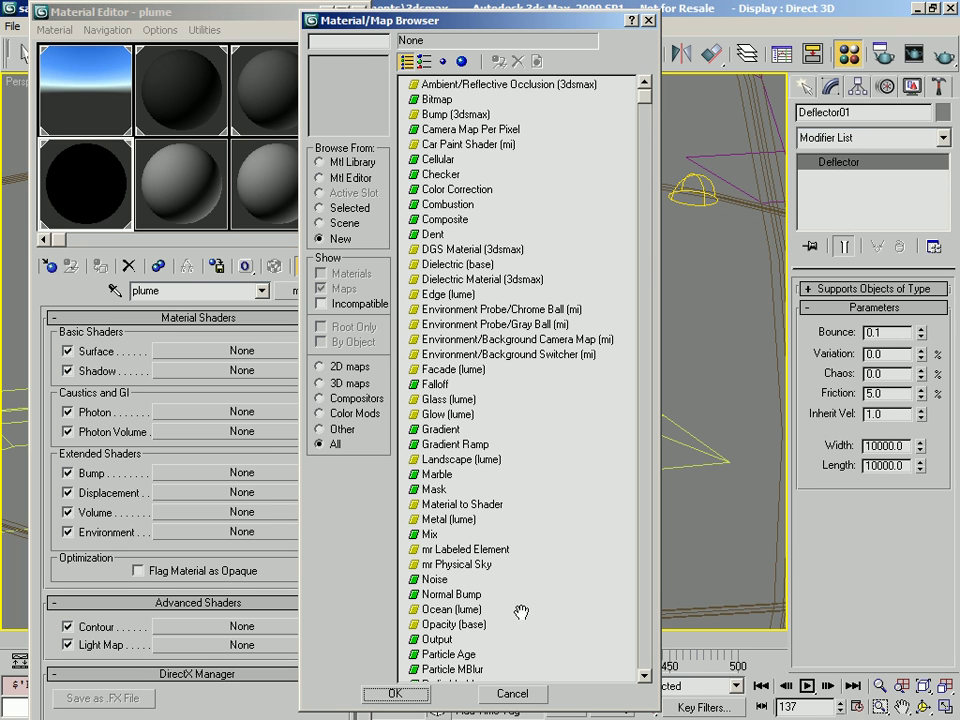
click(511, 694)
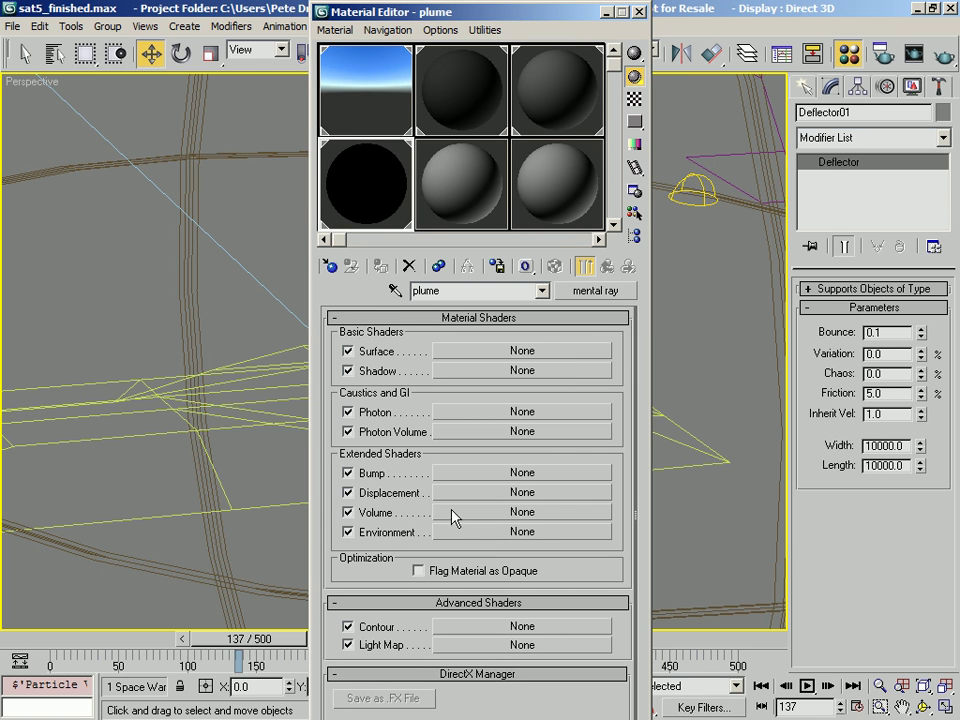
mouse_move(498, 15)
mouse_down()
mouse_move(499, 105)
mouse_move(493, 12)
mouse_move(491, 37)
mouse_up()
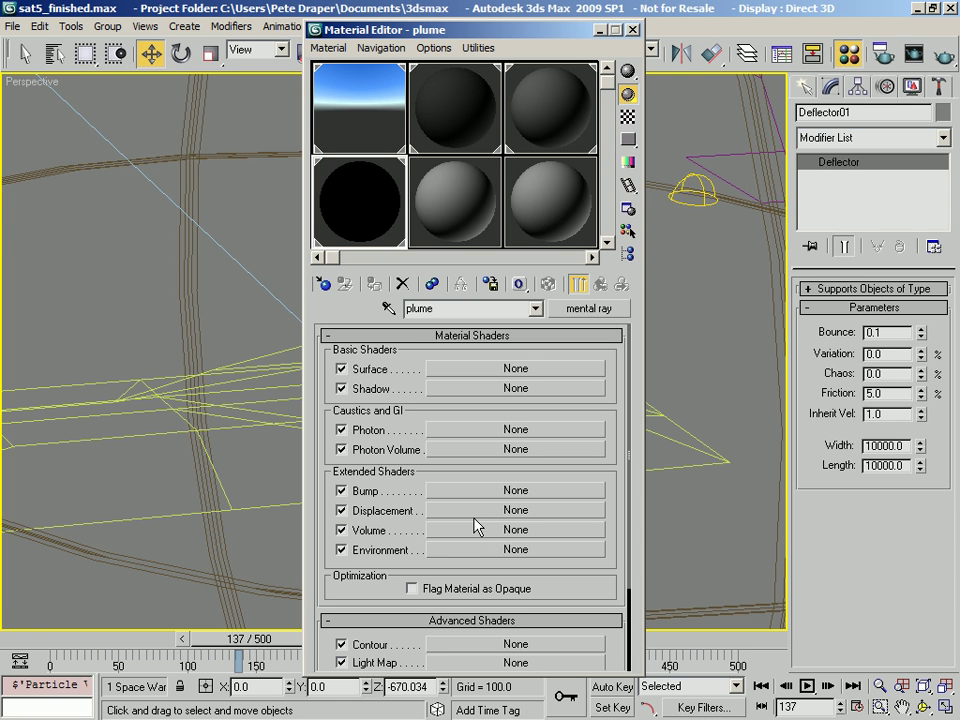
- Compare the Mist (lume) and Parti Volume (physics) shaders available for the plume material's volume, and leave without assigning one
click(479, 553)
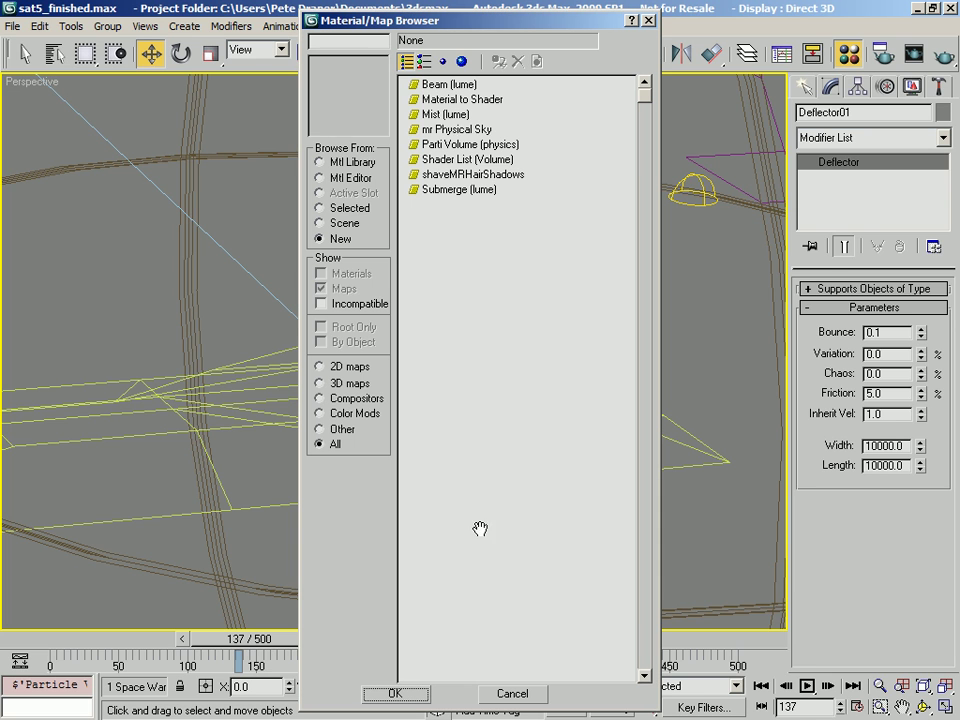
click(442, 116)
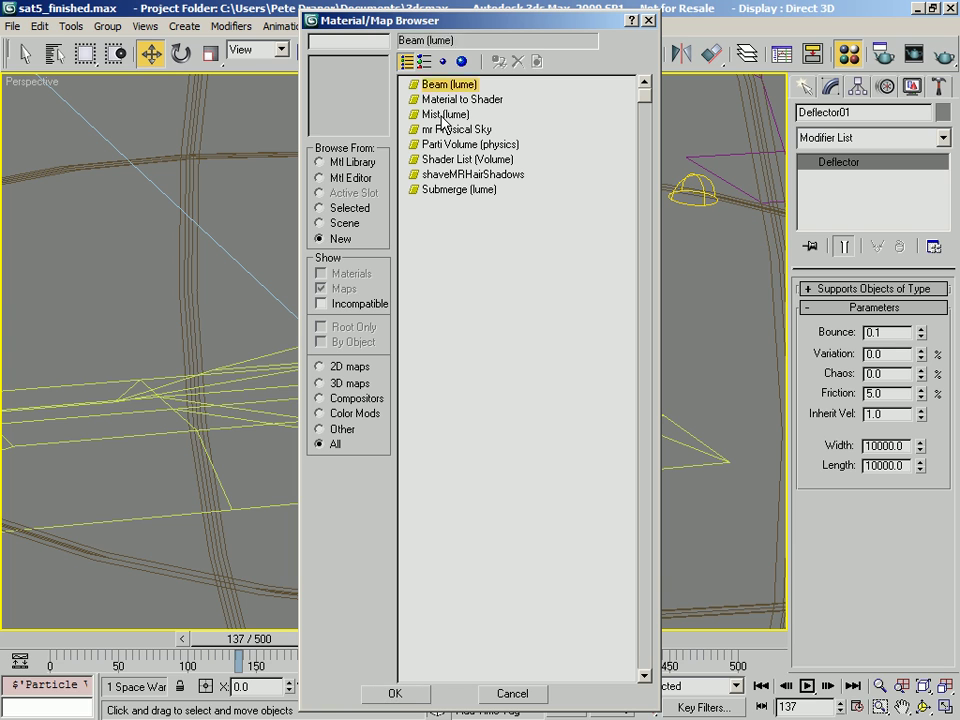
click(445, 116)
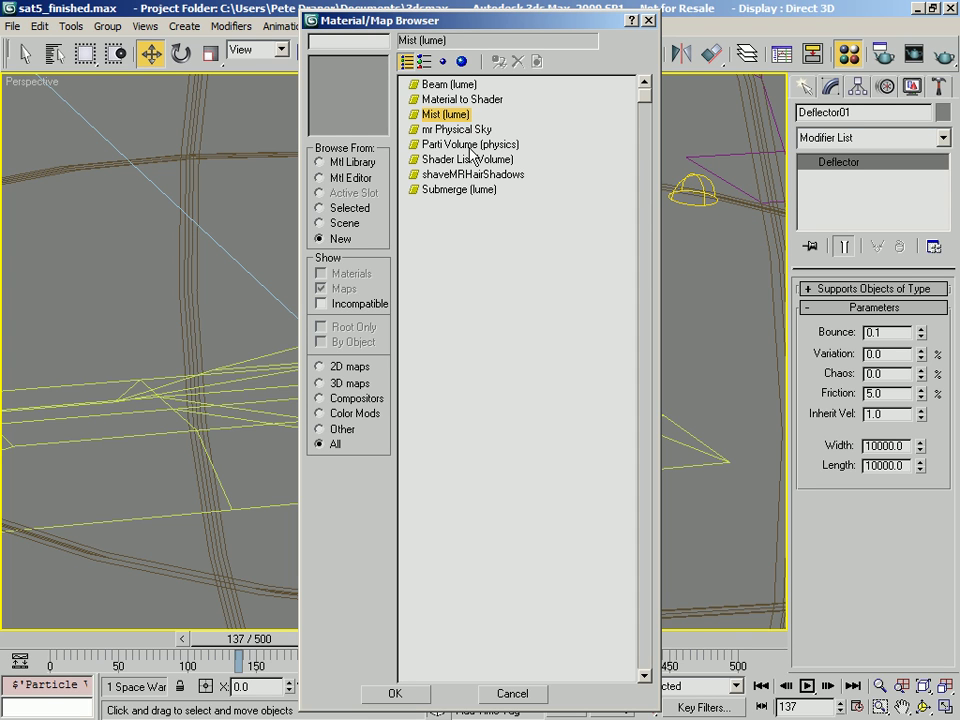
click(440, 146)
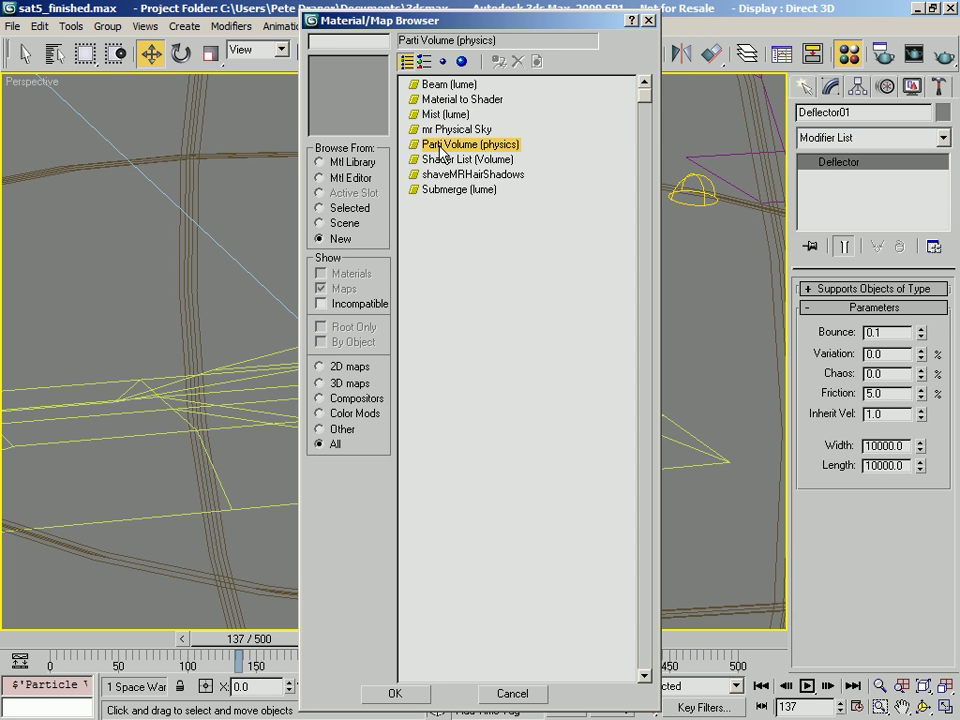
drag(469, 21, 767, 16)
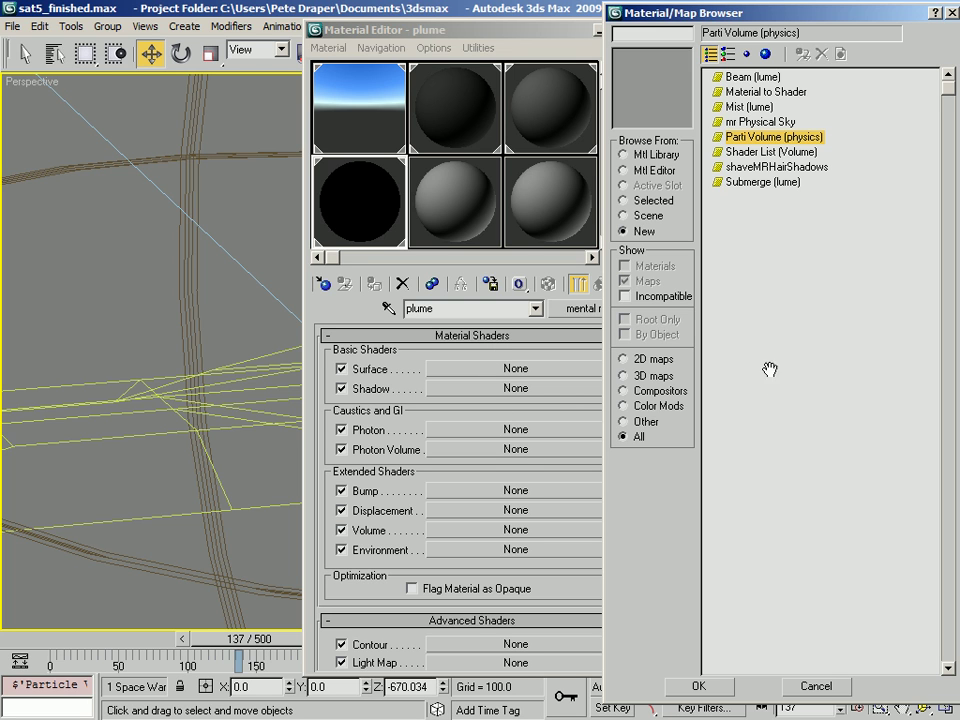
click(749, 106)
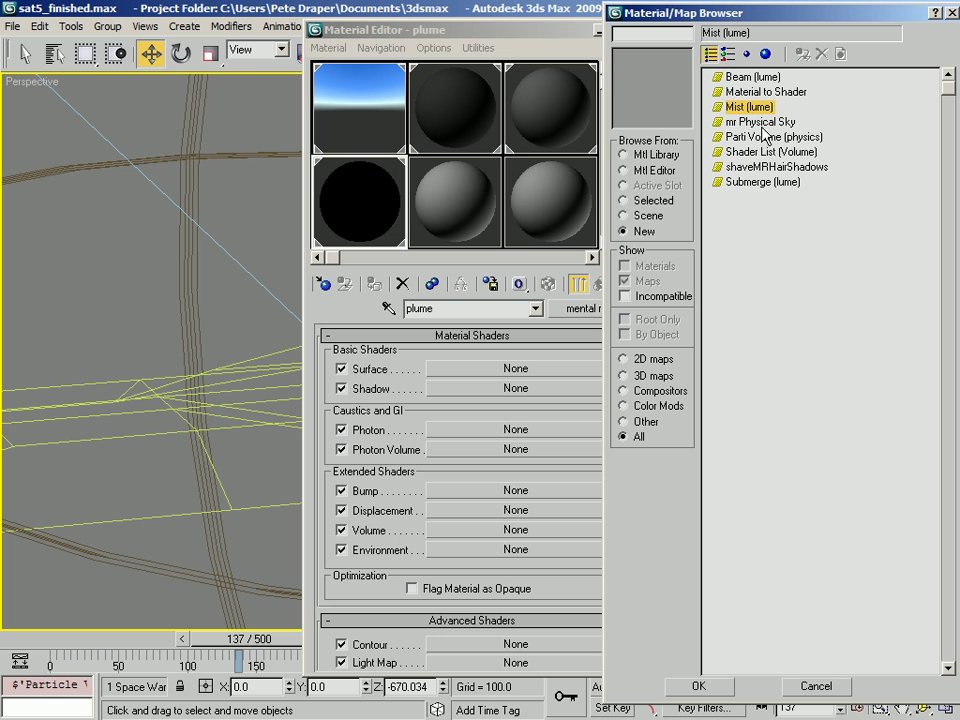
click(749, 137)
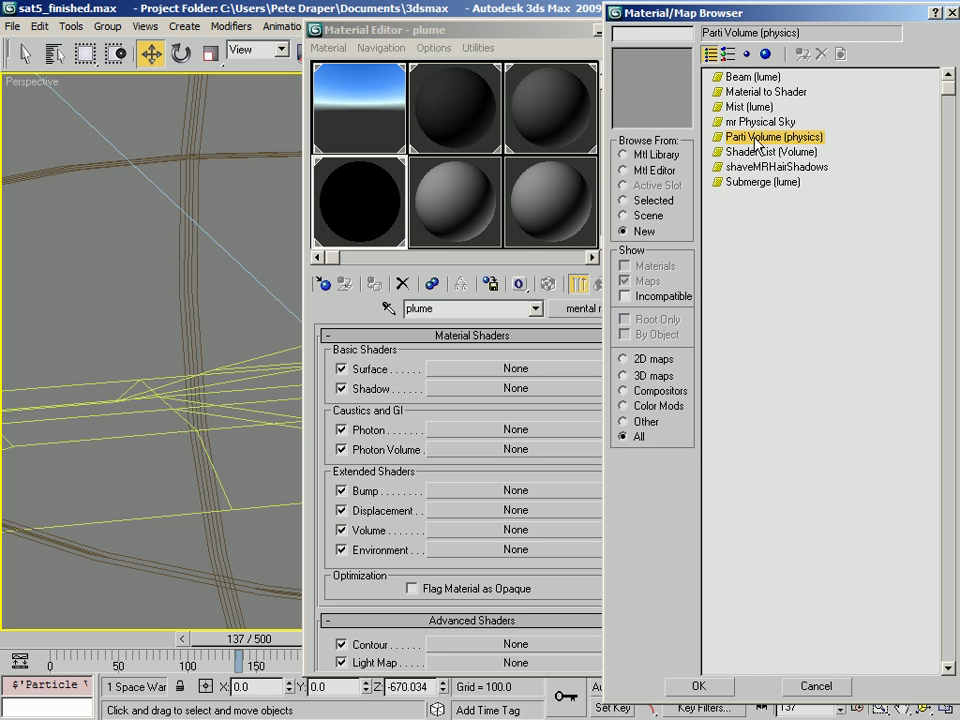
click(758, 108)
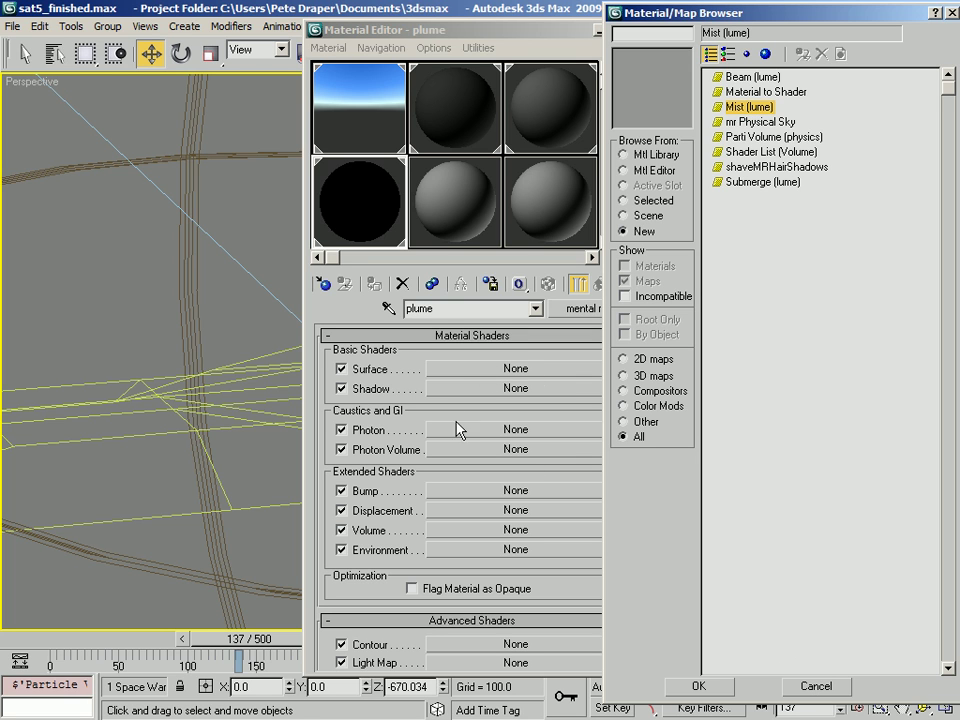
click(815, 688)
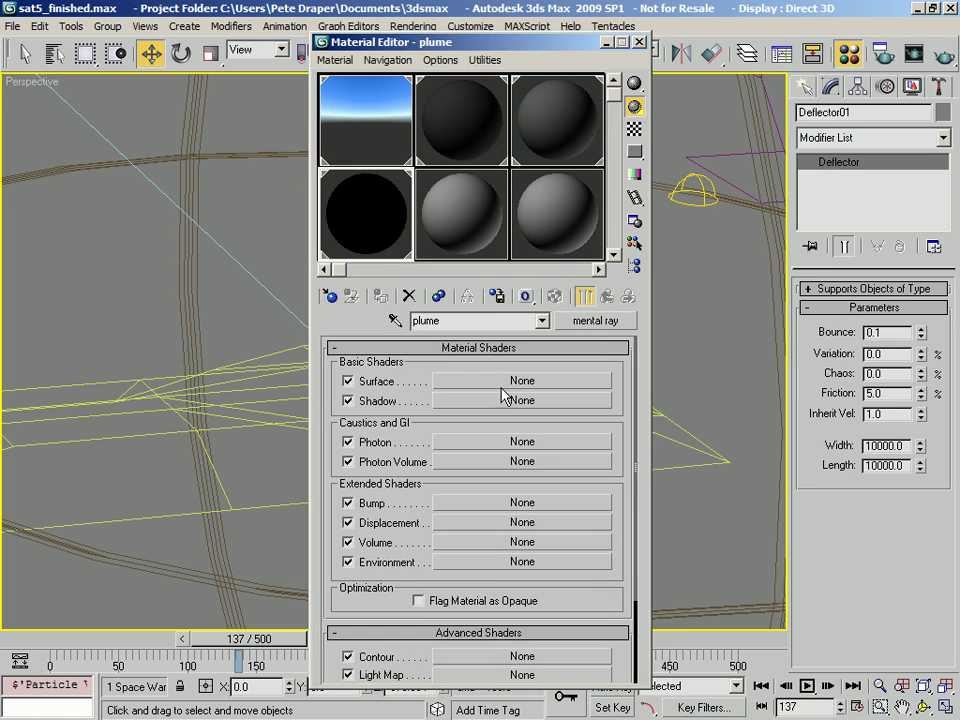
- Assign a Transmat (physics) shader to the plume material's Surface component, name it null, and return to the parent material
click(478, 378)
drag(552, 568, 647, 550)
scroll(647, 550, down, 9)
scroll(536, 435, down, 1)
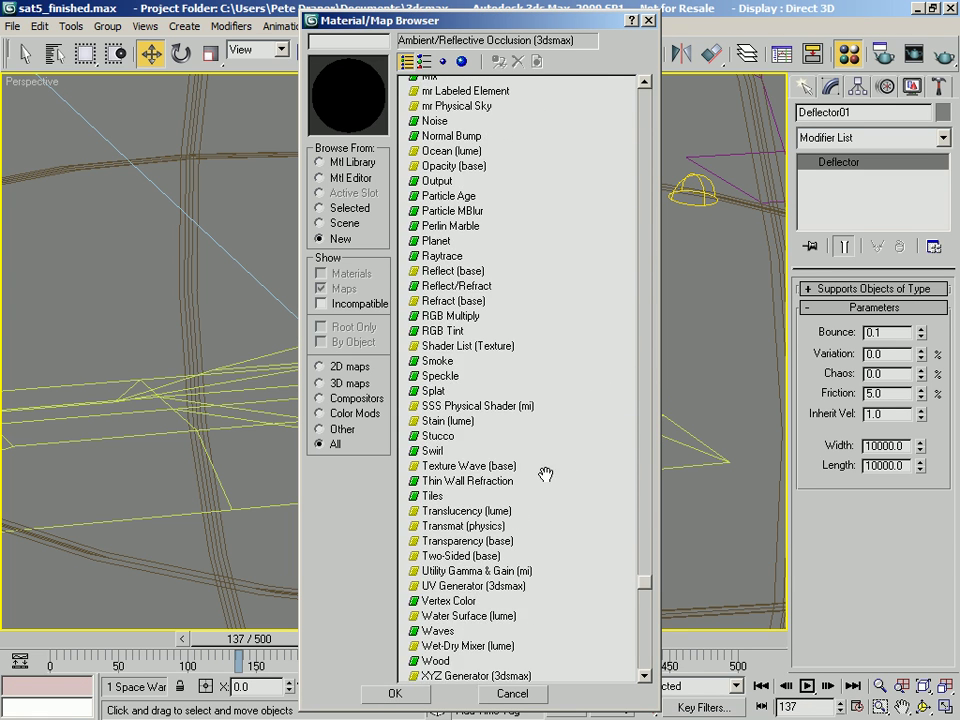
click(462, 526)
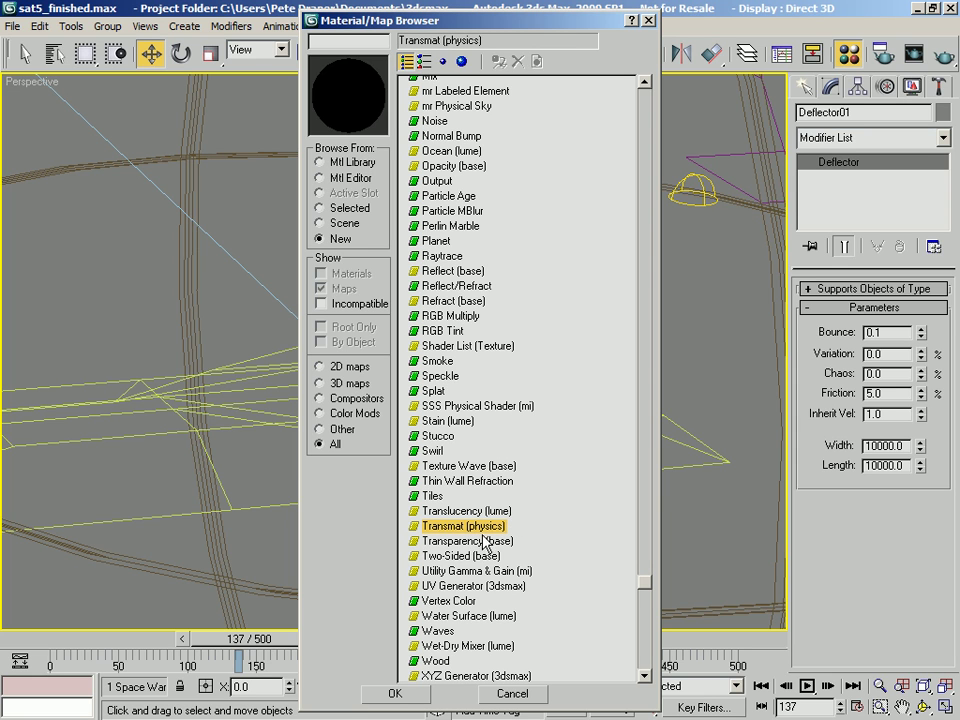
click(390, 694)
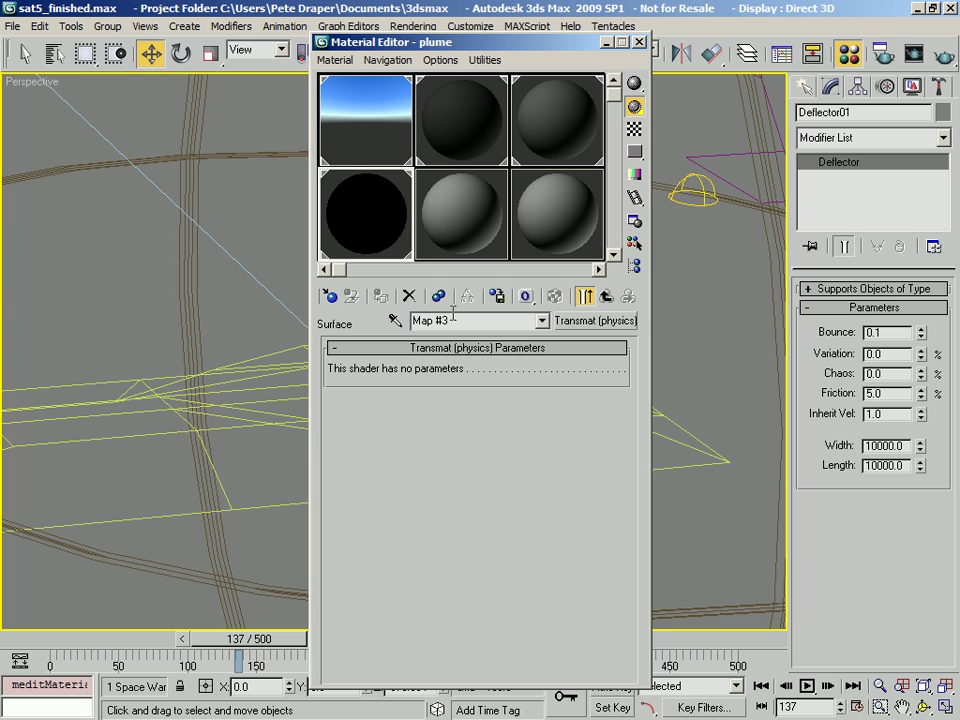
drag(453, 321, 230, 322)
text(null)
click(606, 296)
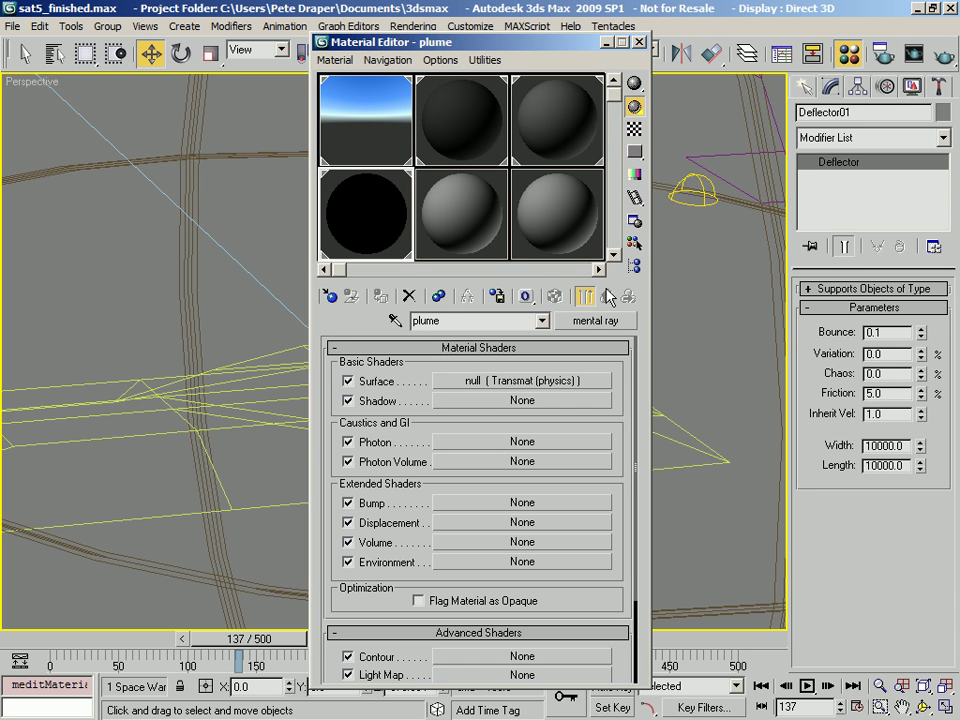
- Open the Material/Map Navigator for the plume material and arrange it beside the Material Editor with the null surface shader selected
click(541, 382)
drag(414, 41, 137, 18)
click(364, 246)
drag(290, 108, 521, 396)
drag(444, 390, 476, 362)
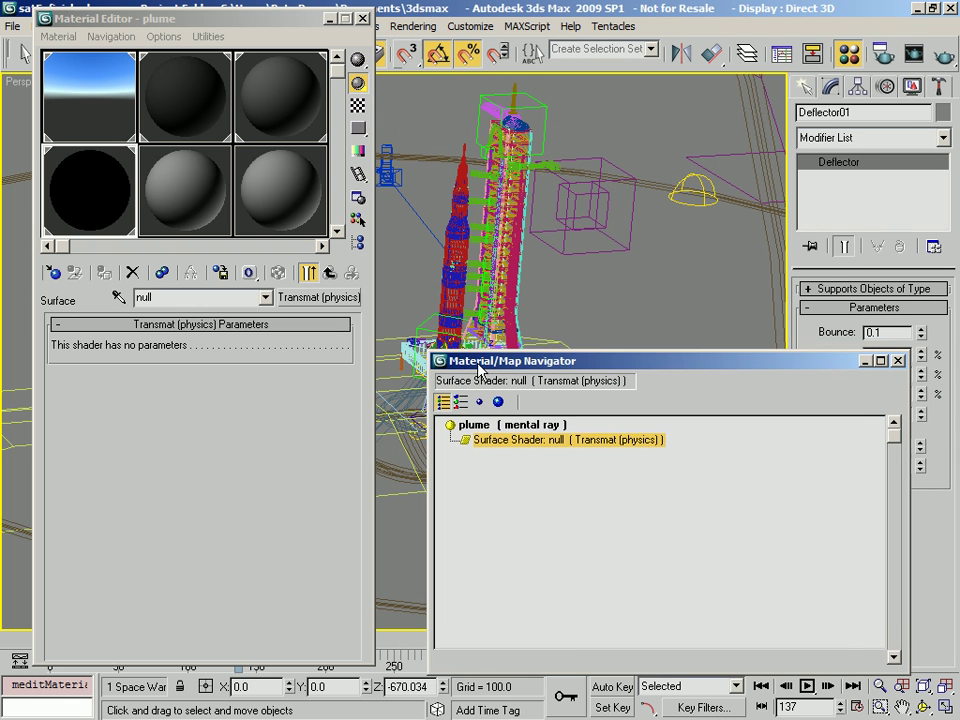
- Open Particle View and bring the Material Editor and Material/Map Navigator in front of it
click(429, 2)
key(6)
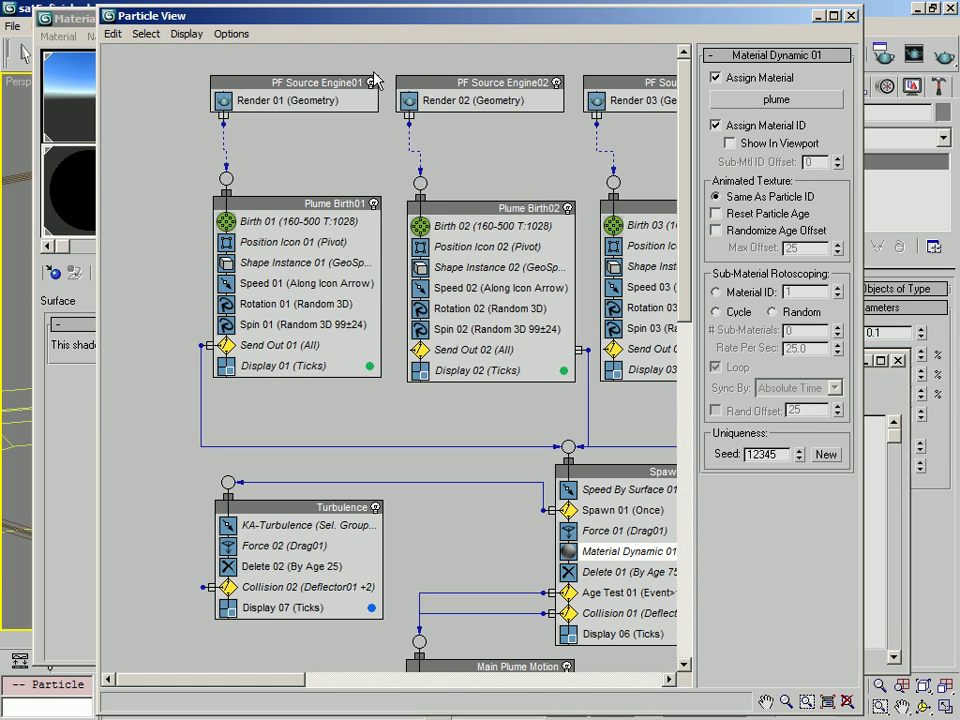
click(53, 18)
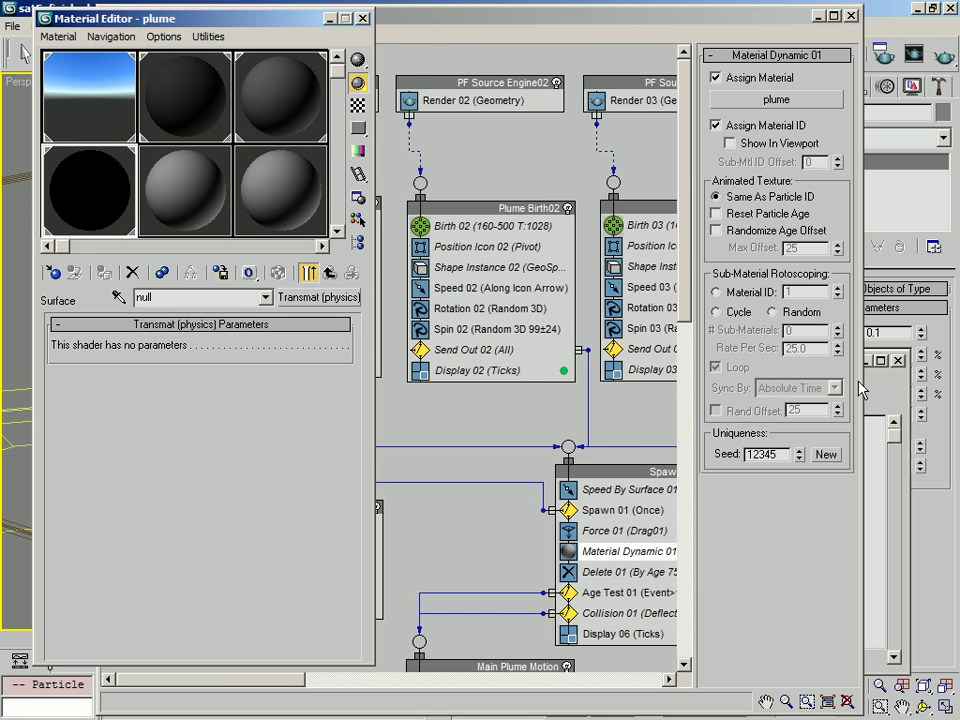
click(884, 402)
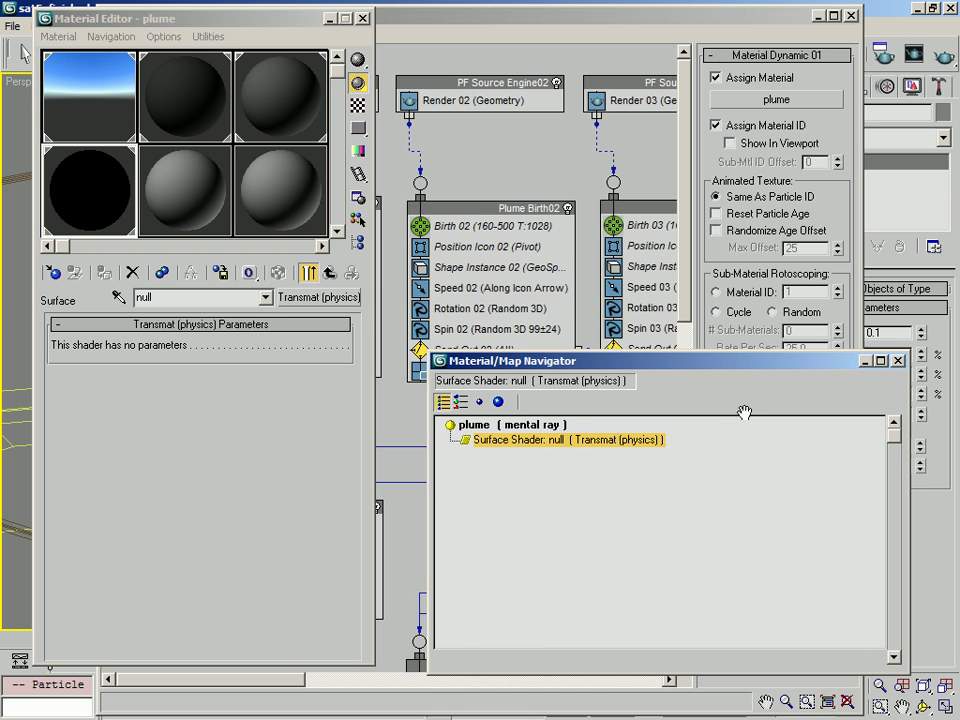
drag(564, 362, 601, 331)
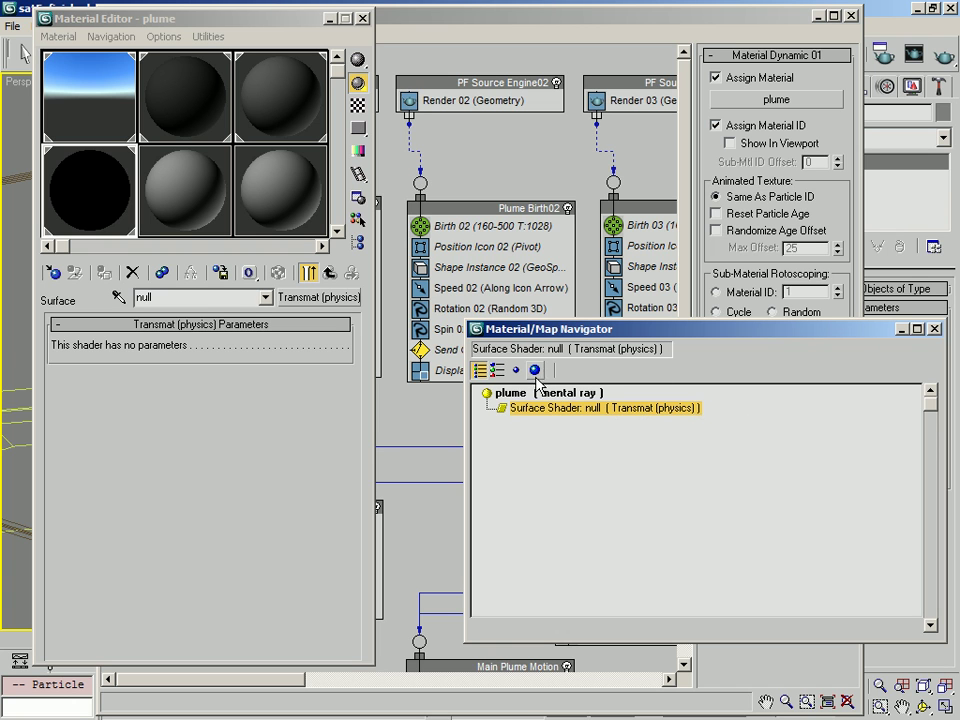
- Show the Material/Map Navigator tree with preview icons, close Particle View, and extend the Navigator to nearly full screen height
click(497, 370)
drag(535, 330, 528, 270)
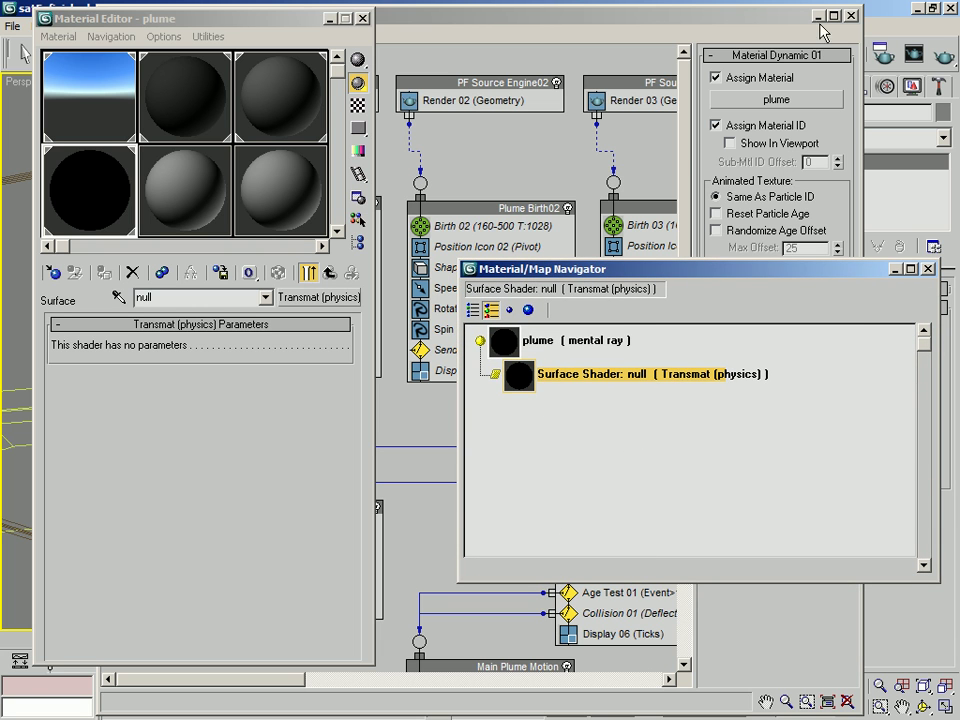
click(851, 15)
drag(105, 28, 100, 28)
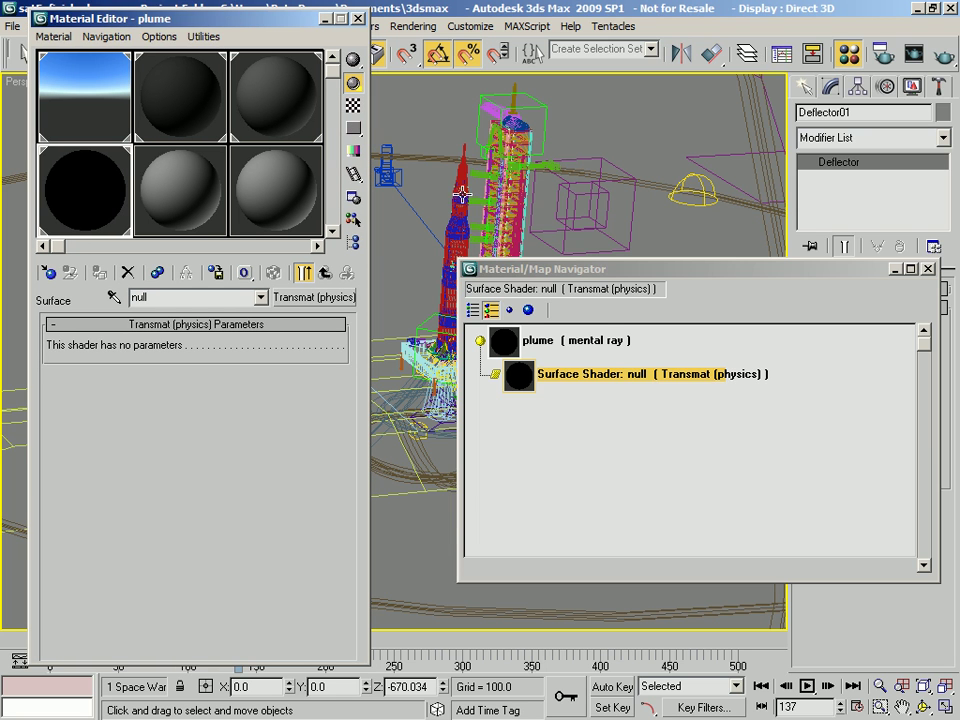
drag(589, 270, 585, 20)
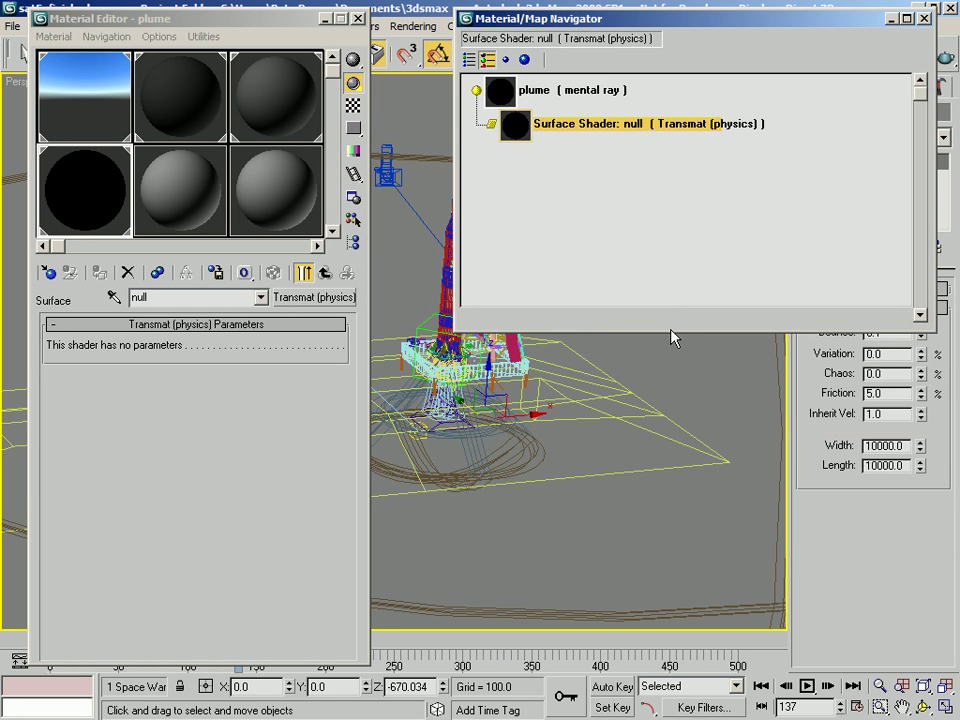
drag(671, 328, 718, 708)
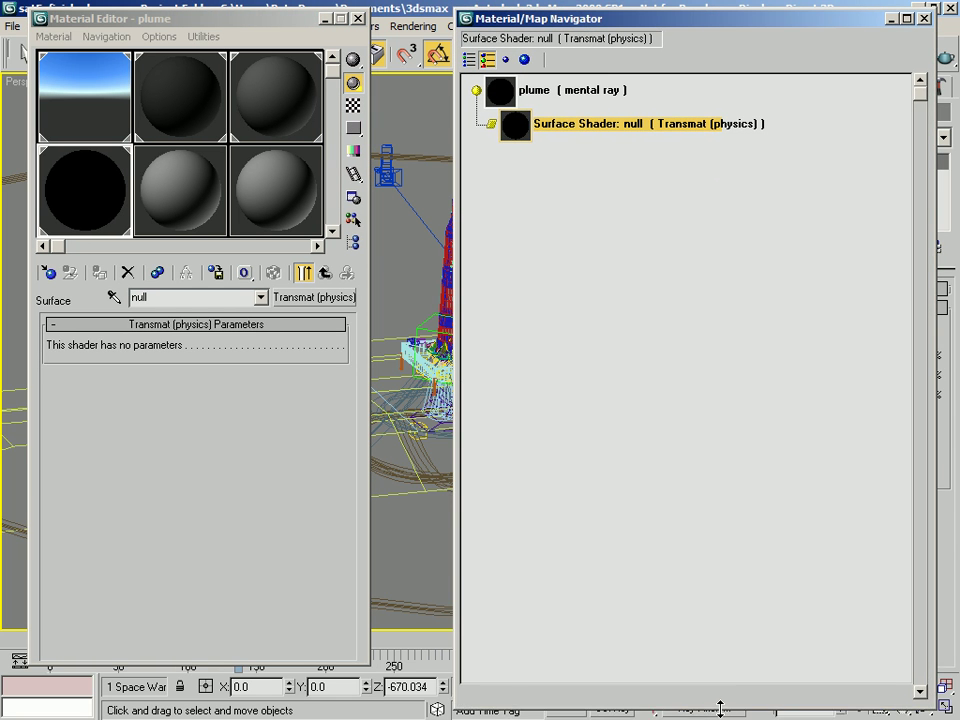
- Assign a 3D Displacement (3dsmax) shader to the plume material's Displacement component and return to the parent material
click(328, 275)
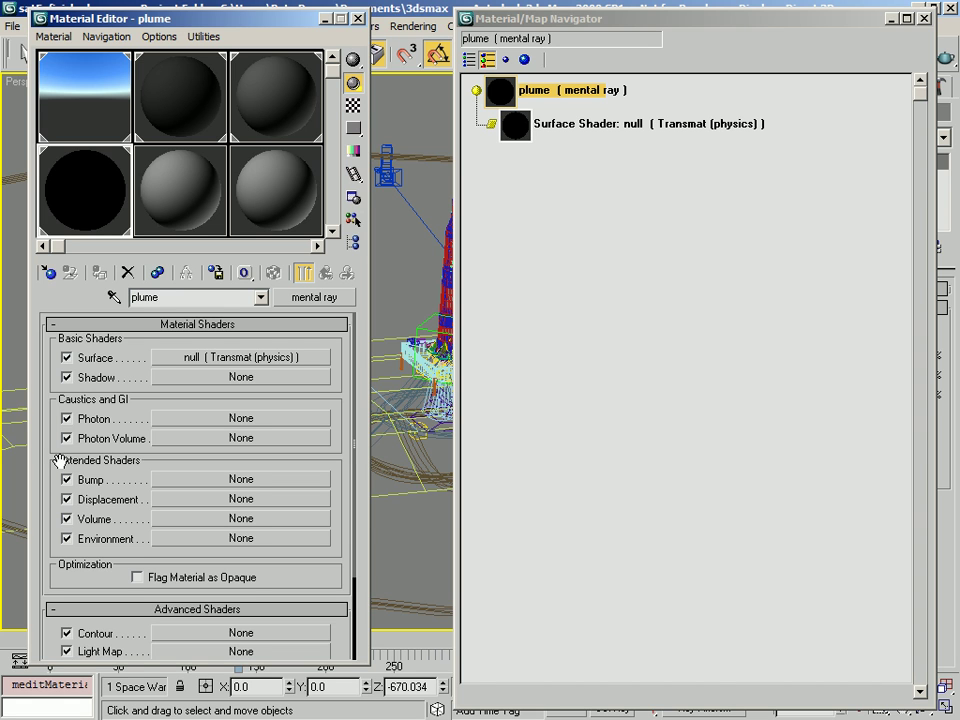
click(200, 499)
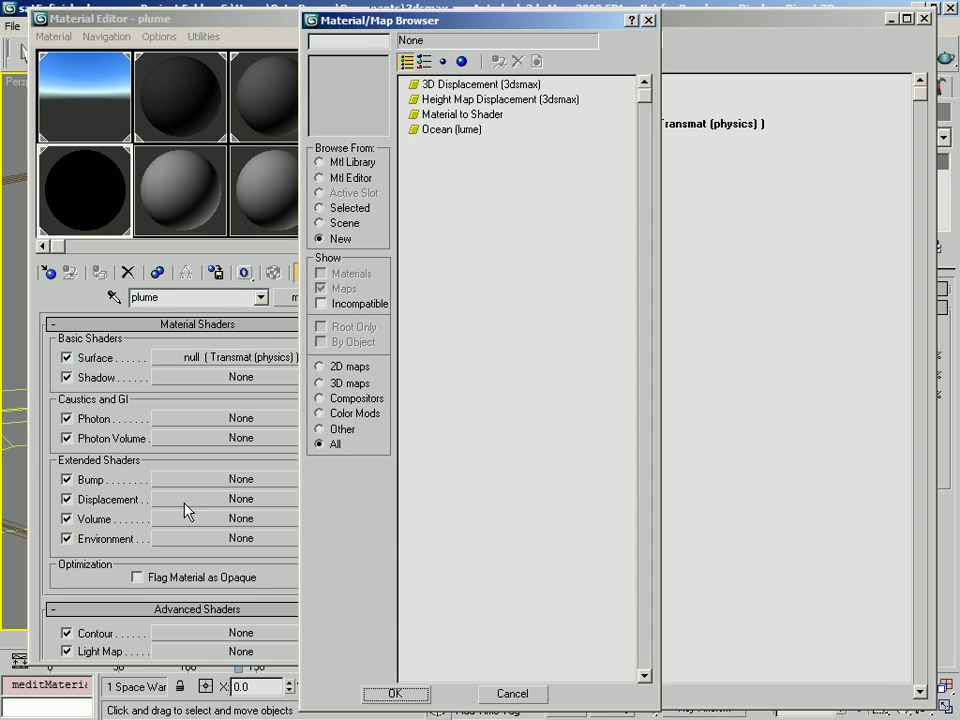
double_click(470, 88)
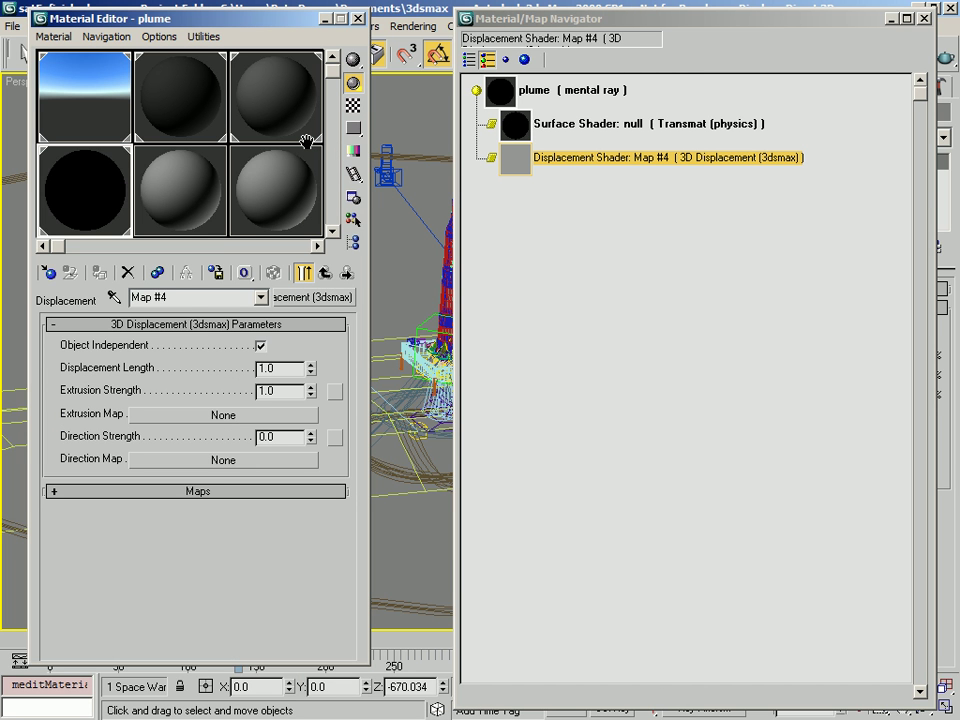
click(325, 273)
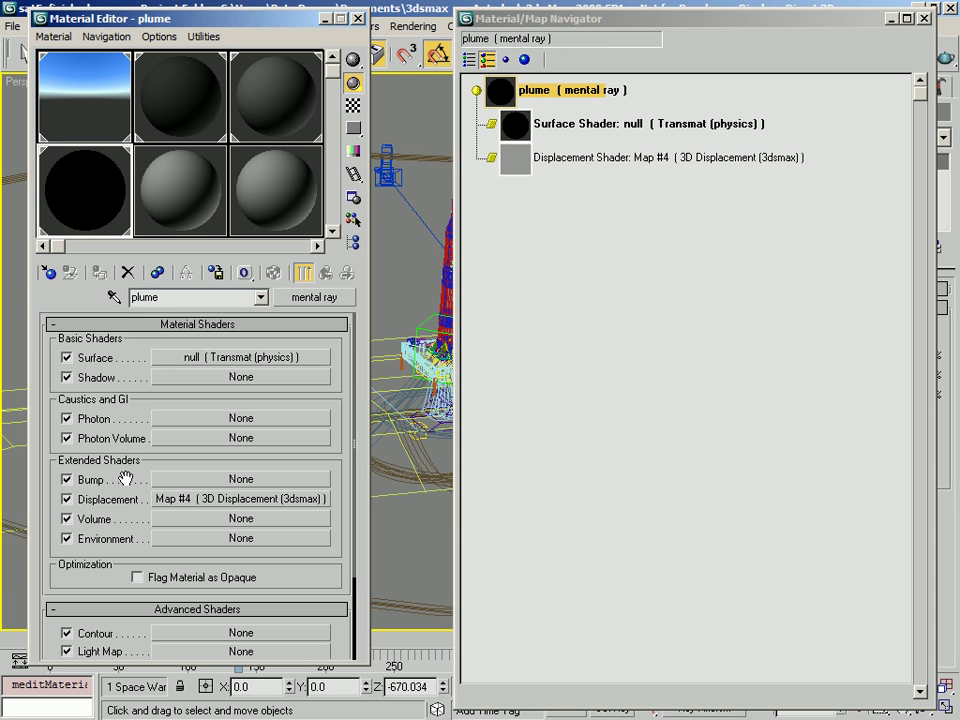
- Rename the plume material's displacement shader as plume displacement
click(177, 499)
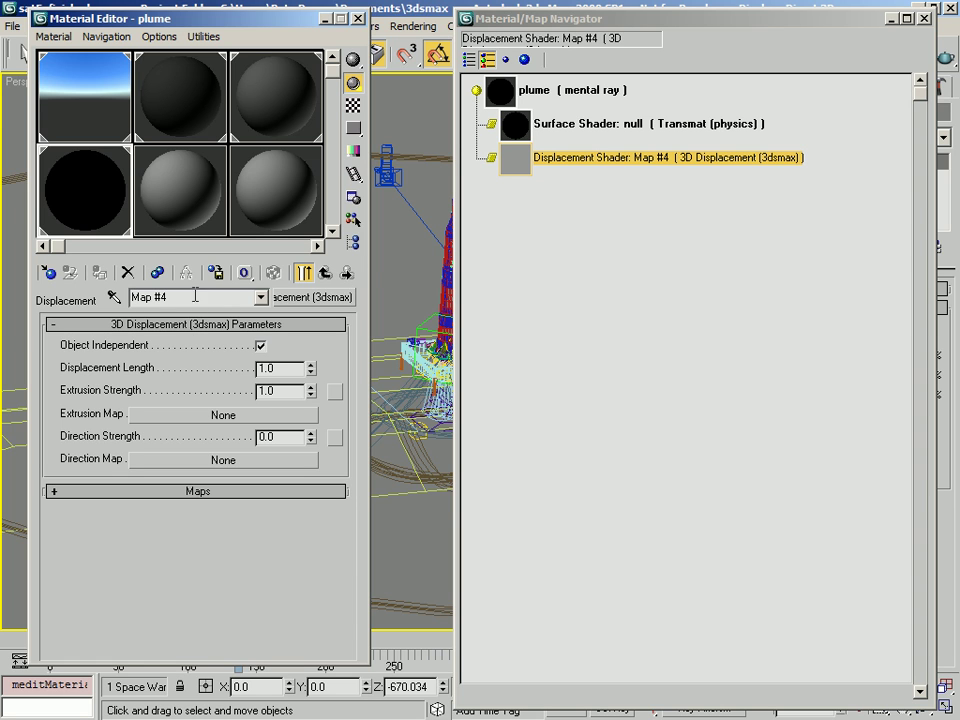
click(150, 297)
text(plume displcxe)
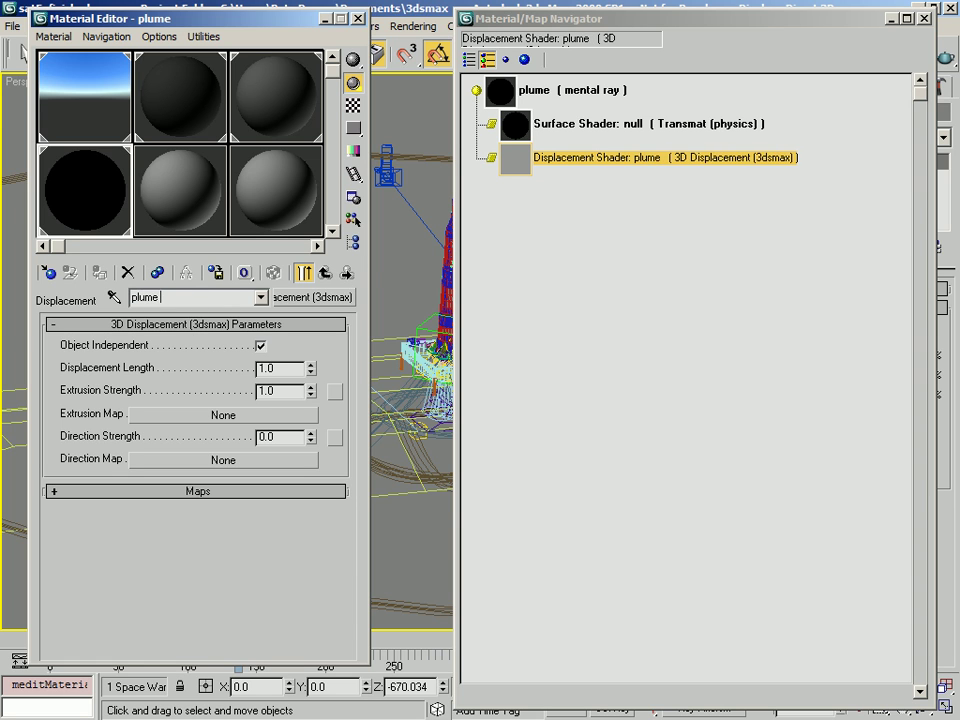
key(BackSpace)
key(BackSpace)
key(BackSpace)
text(acement)
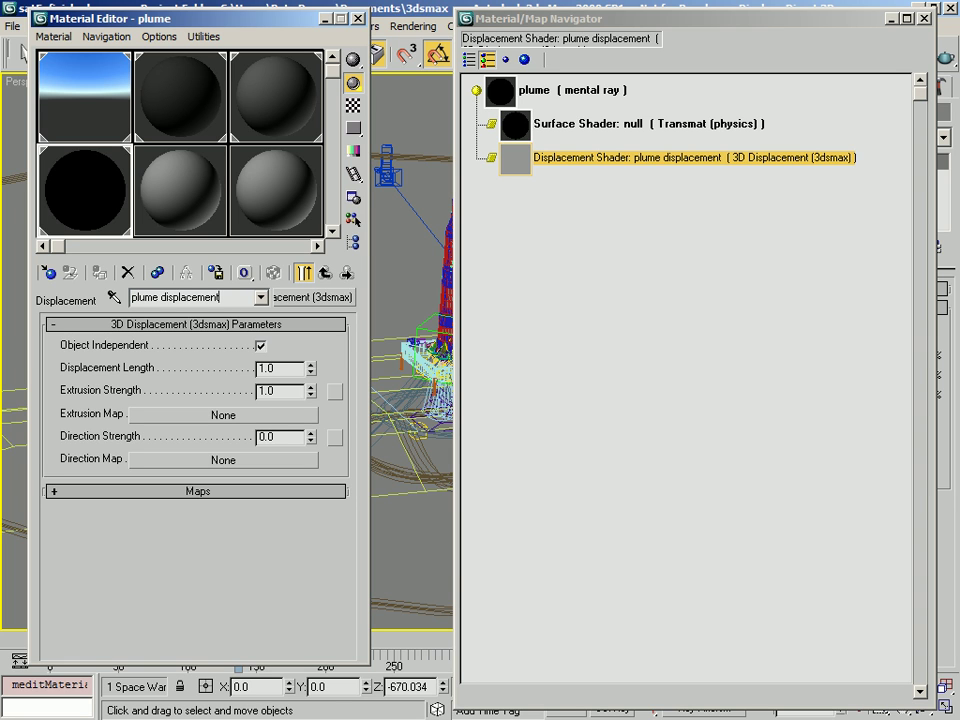
- Turn off Object Independent for the plume displacement shader and set its Extrusion Strength to 0.75
click(262, 347)
double_click(265, 368)
click(262, 391)
double_click(262, 391)
text(0.75)
key(Return)
- Load a Mix map into the Extrusion Map of the plume displacement shader
drag(506, 36, 632, 20)
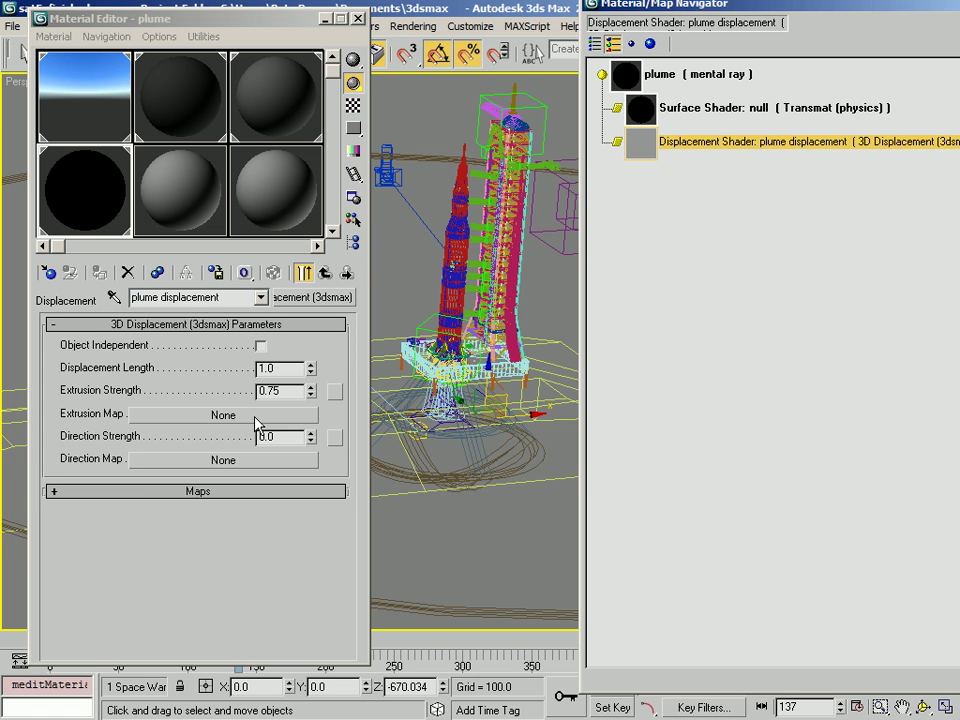
click(255, 418)
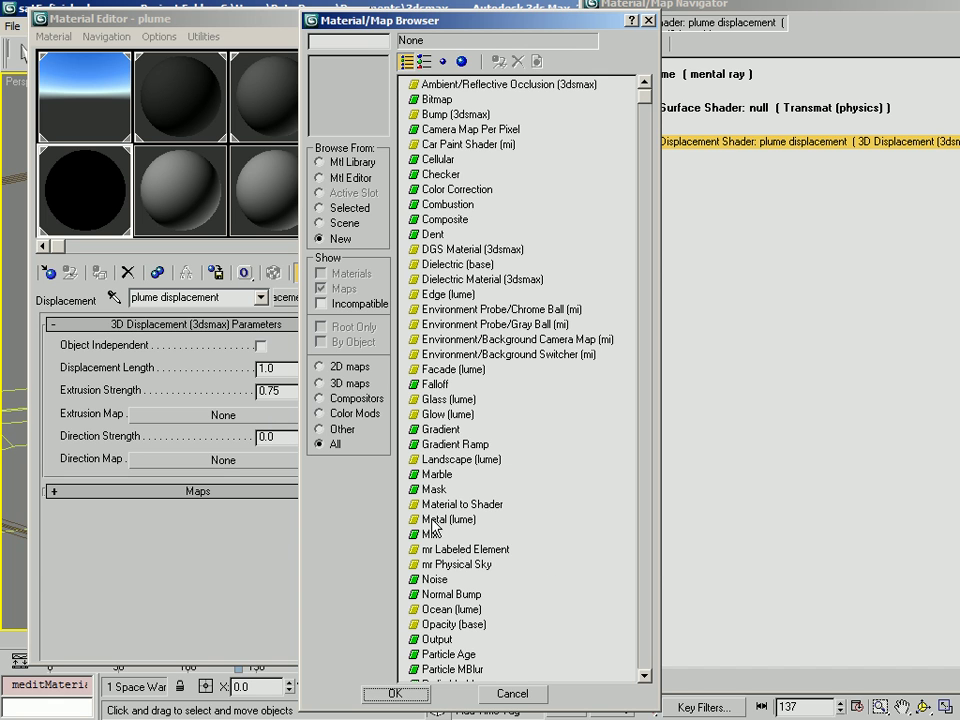
double_click(431, 534)
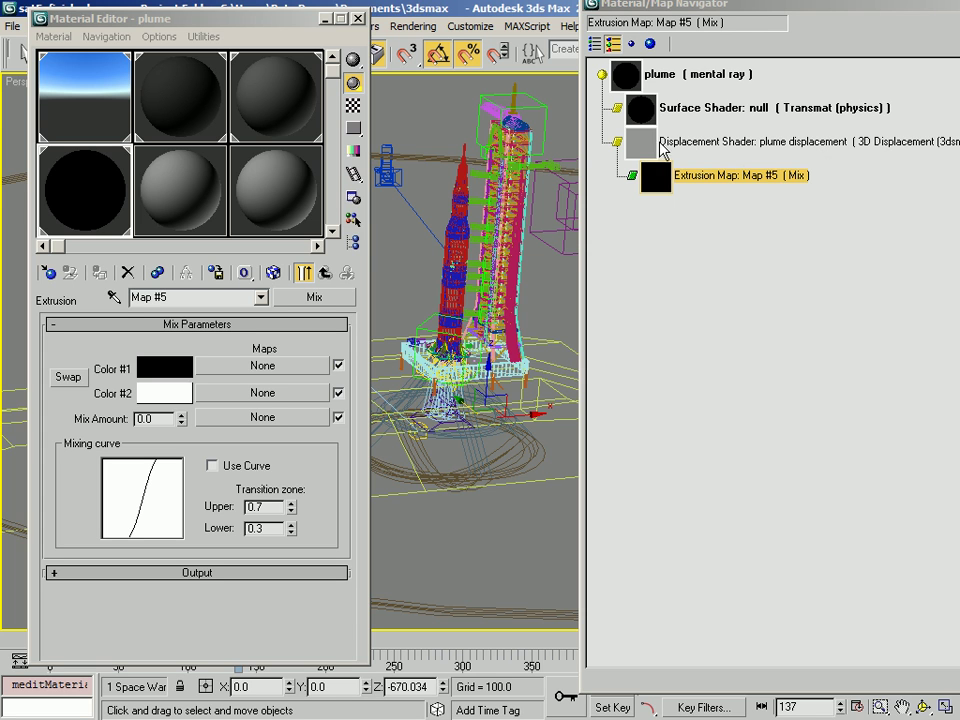
double_click(66, 374)
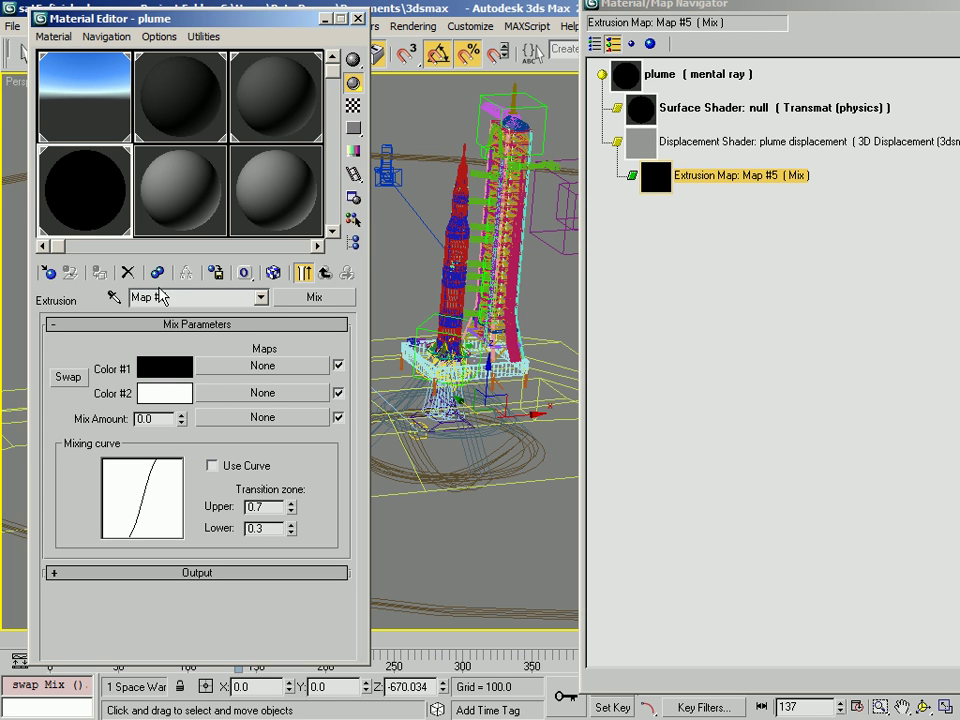
- Rename the extrusion Mix map as plume displacement mix
click(132, 300)
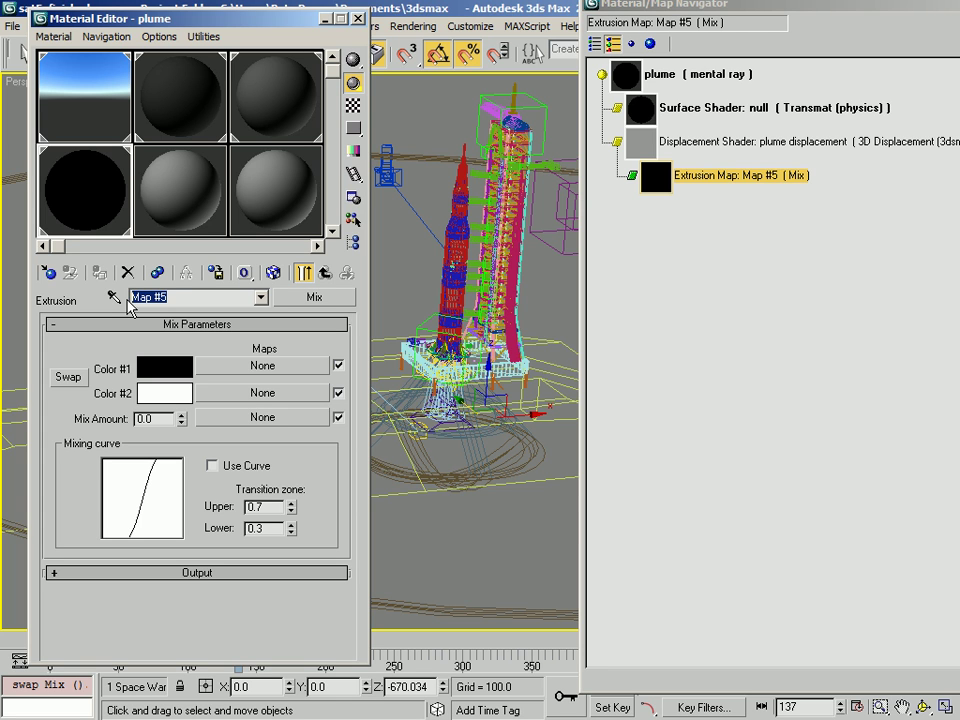
click(128, 301)
double_click(132, 298)
text(plume dis)
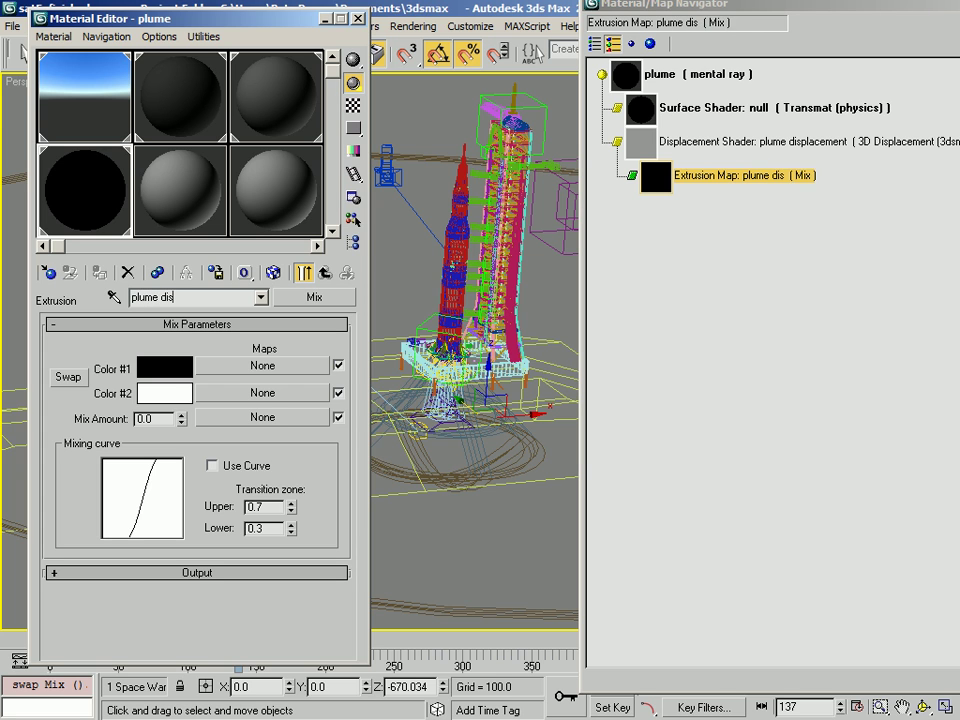
text(placement)
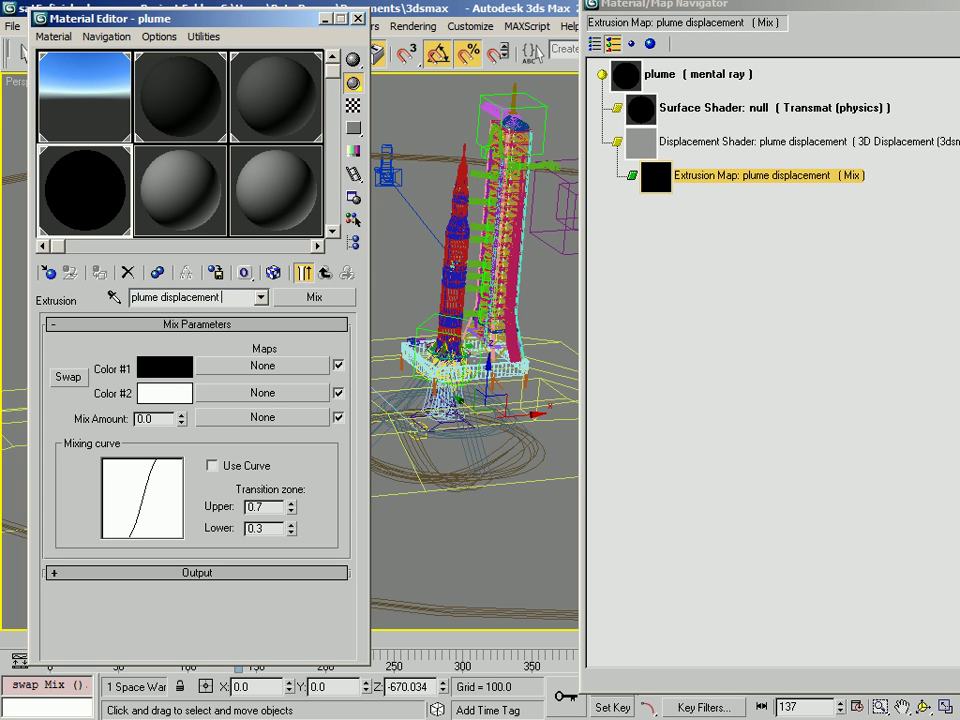
text( mix)
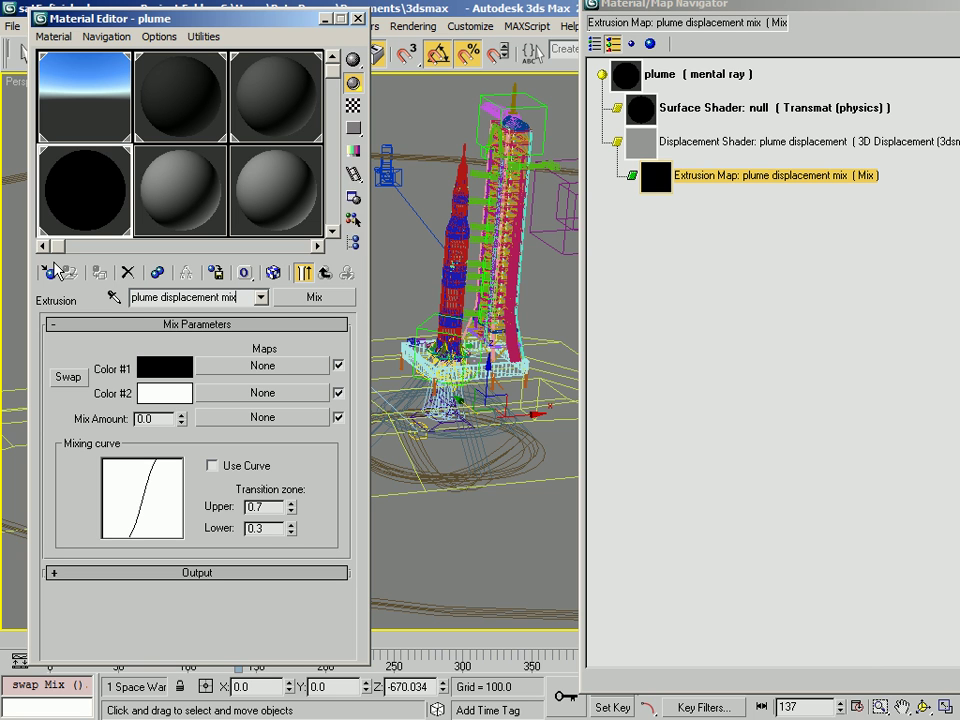
- Load a Cellular map into Color #2 of the plume displacement mix and name it plume internal
drag(795, 4, 622, 45)
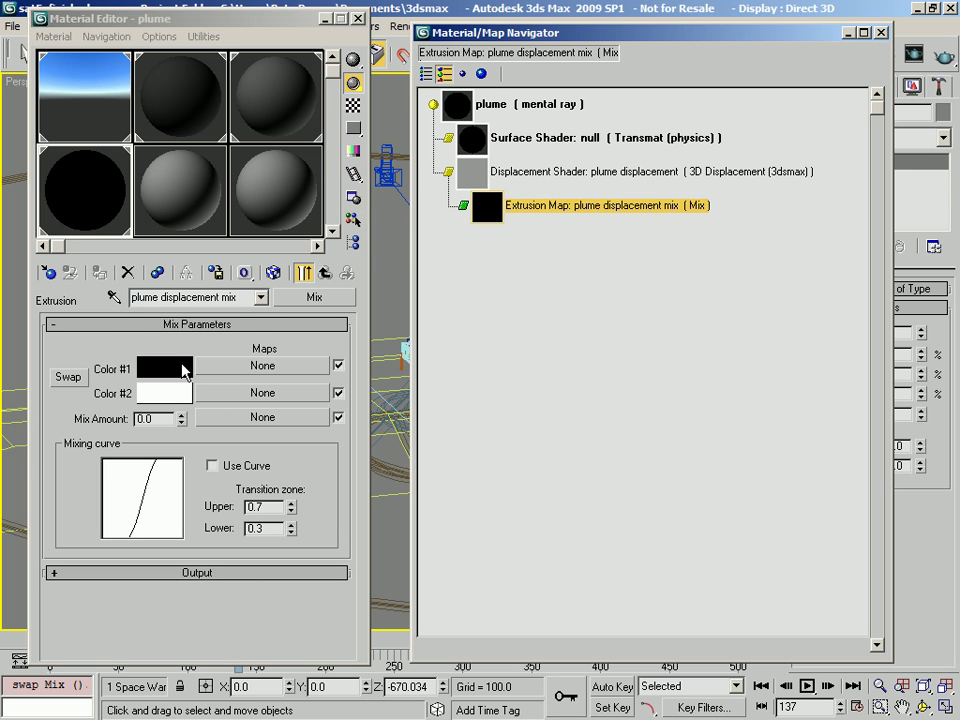
click(242, 395)
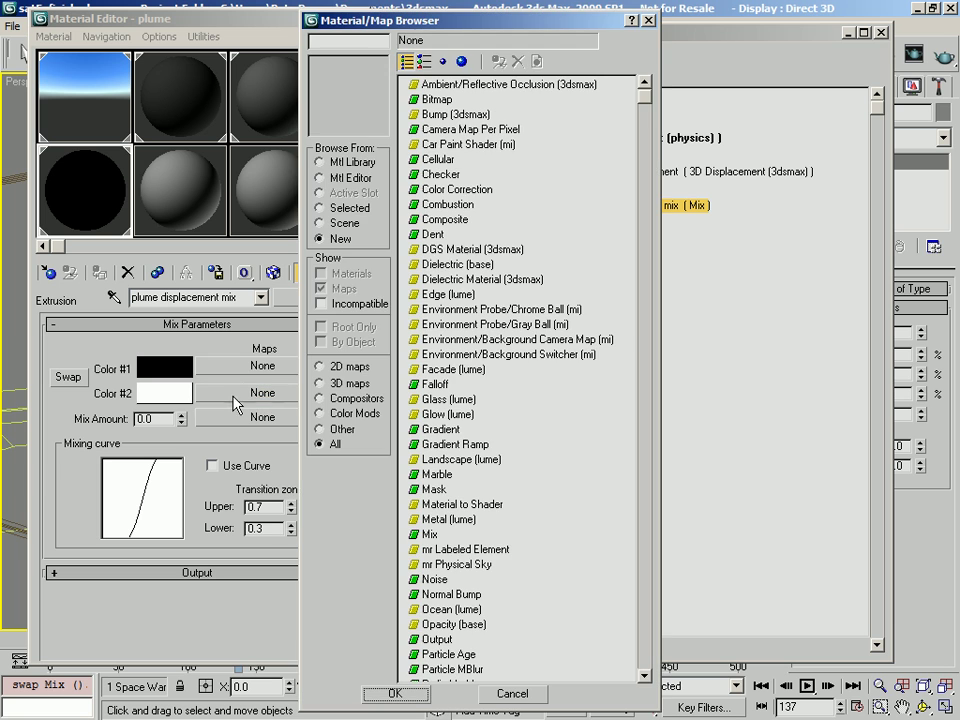
double_click(440, 160)
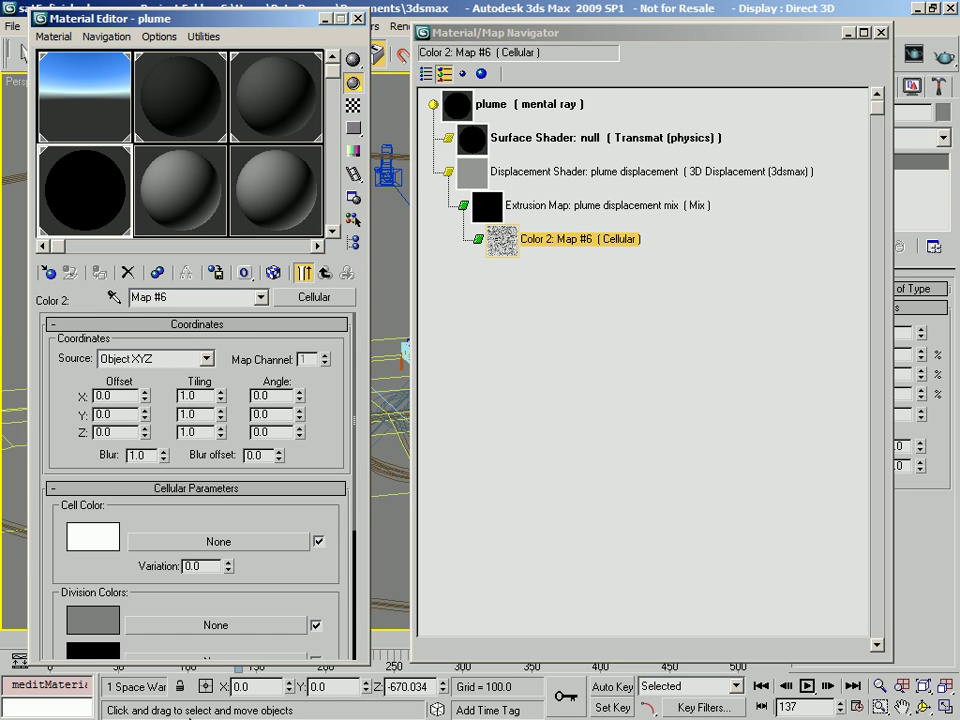
drag(203, 665, 203, 706)
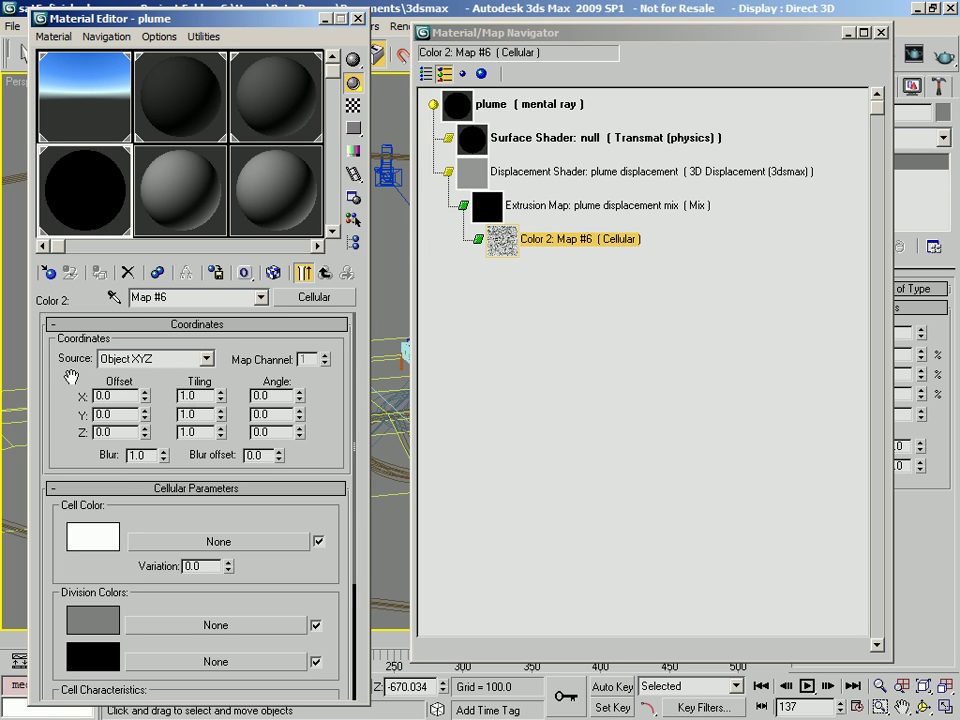
click(150, 297)
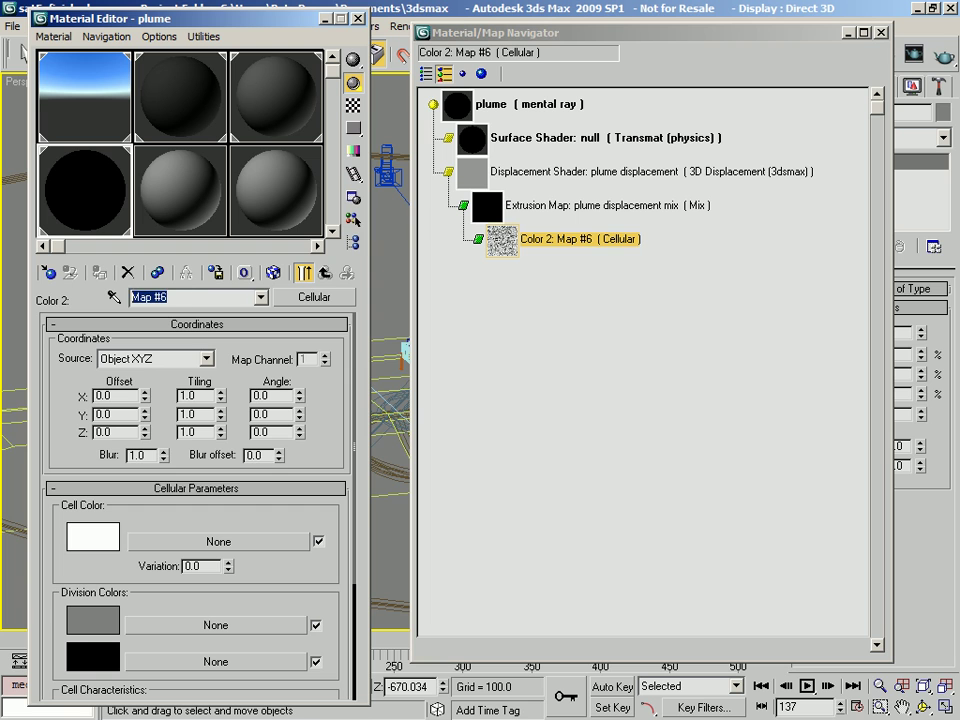
text(plume in)
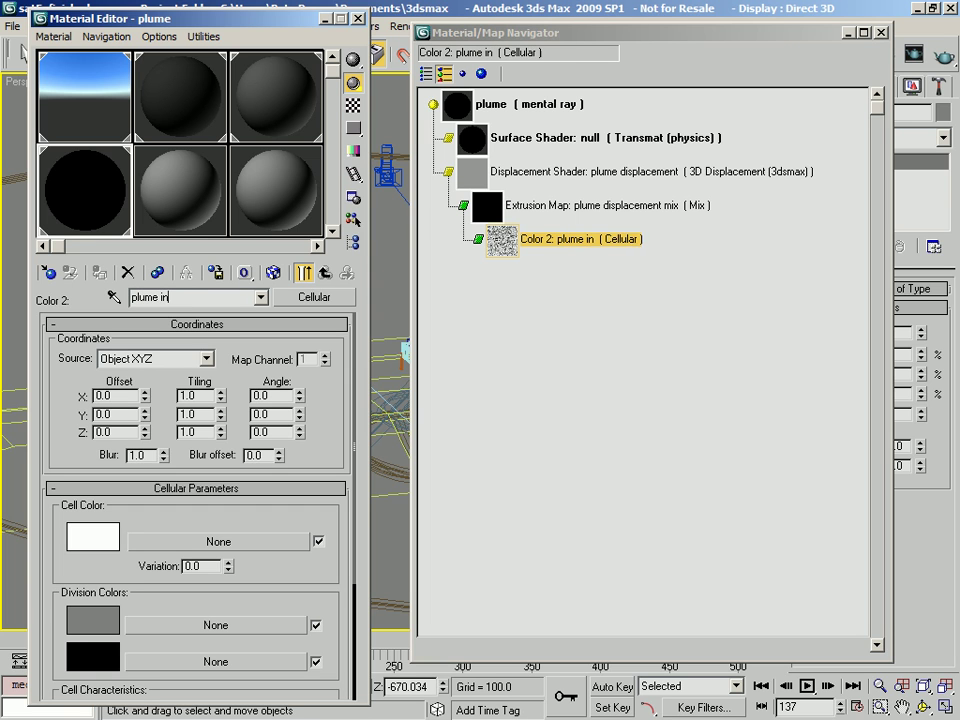
text(ternal)
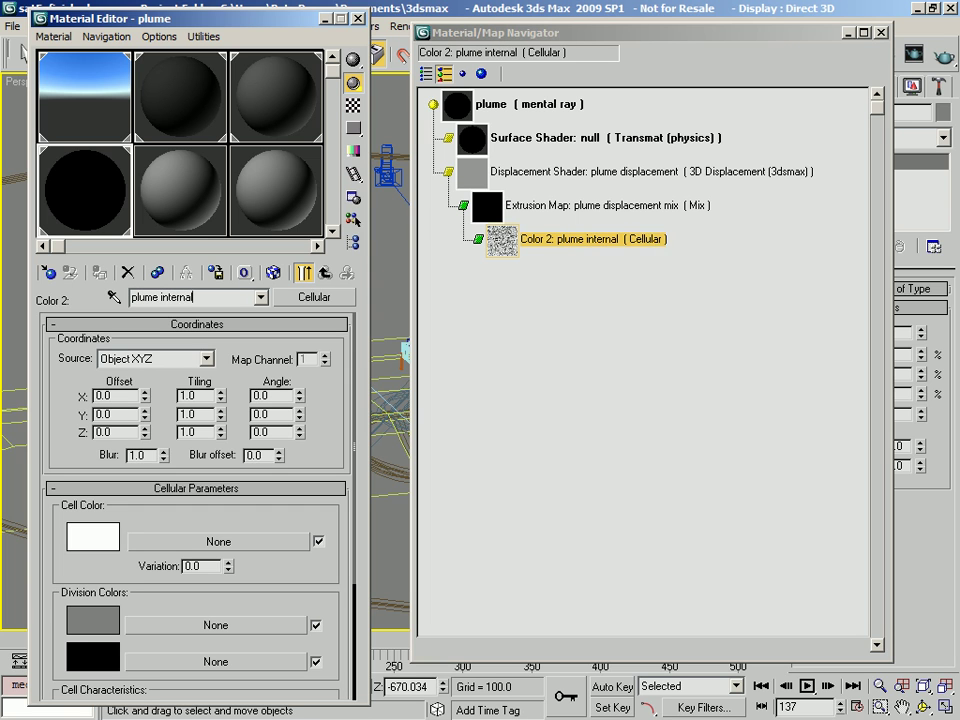
- Complete the Cellular map's name as plume internal shape and set its coordinate source to Explicit Map Channel
text( shape)
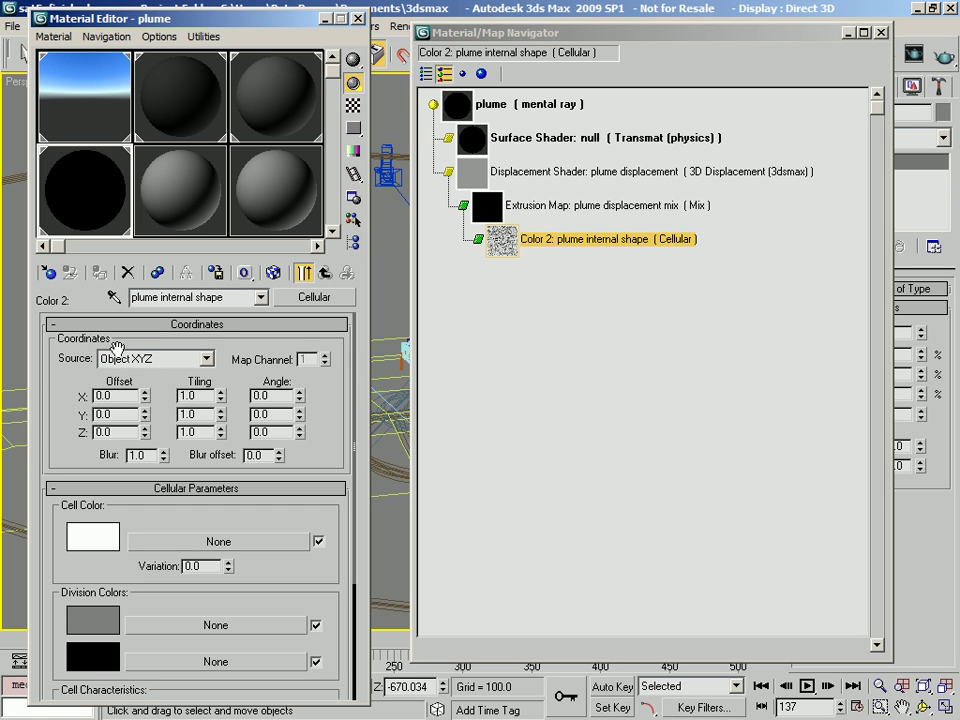
click(169, 360)
click(140, 400)
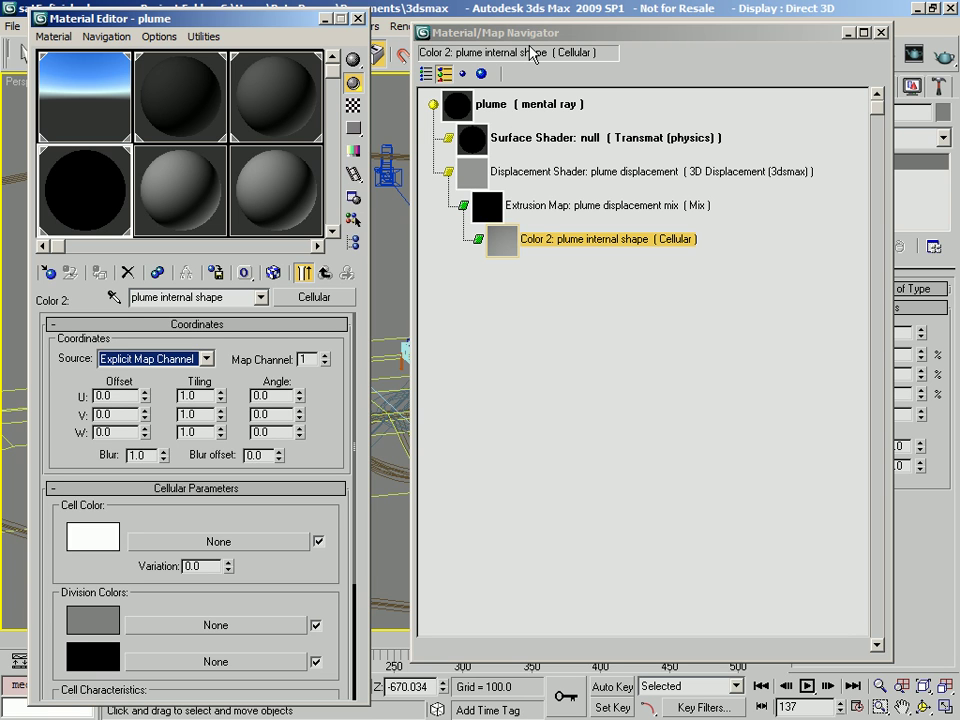
scroll(274, 514, down, 3)
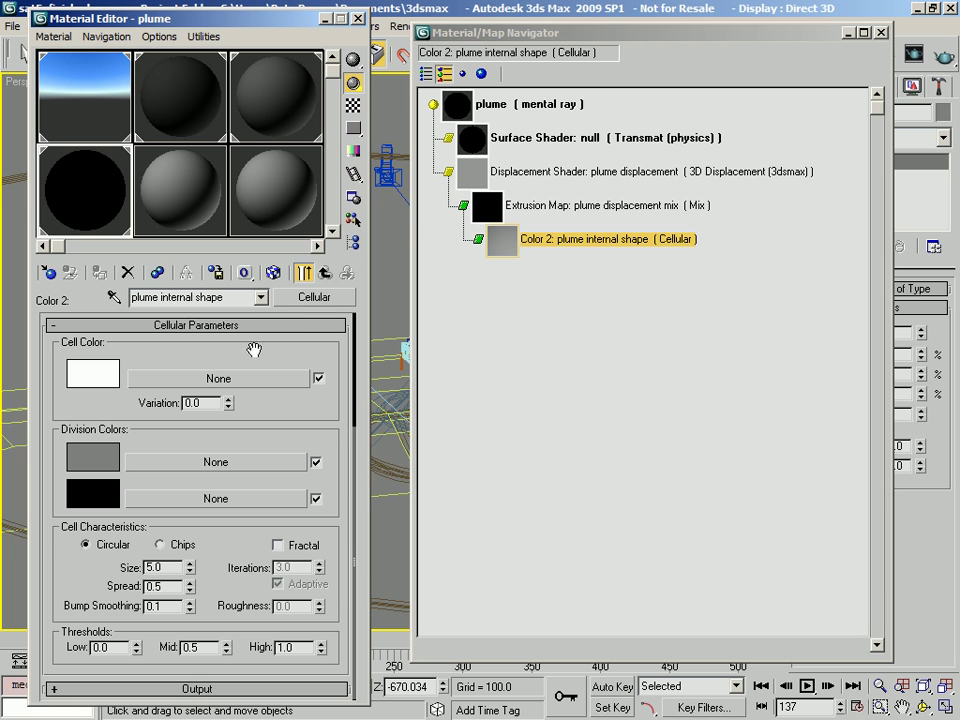
drag(166, 423, 180, 647)
double_click(121, 433)
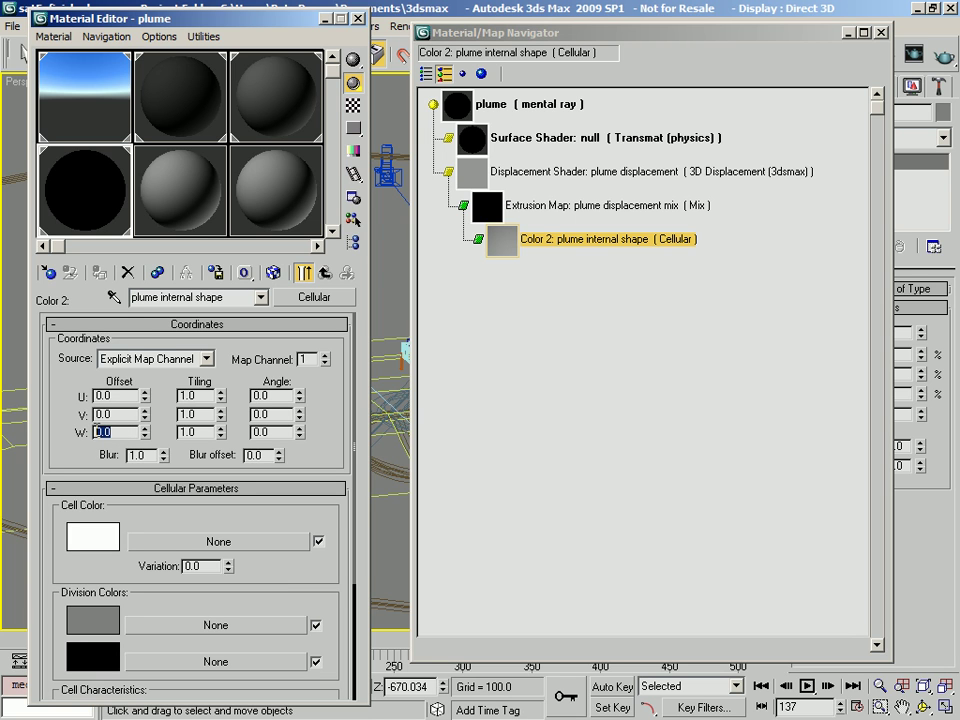
- Minimize the Material/Map Navigator and turn off PF Source Engine01 through PF Source Engine05 in Particle View
drag(450, 32, 429, 26)
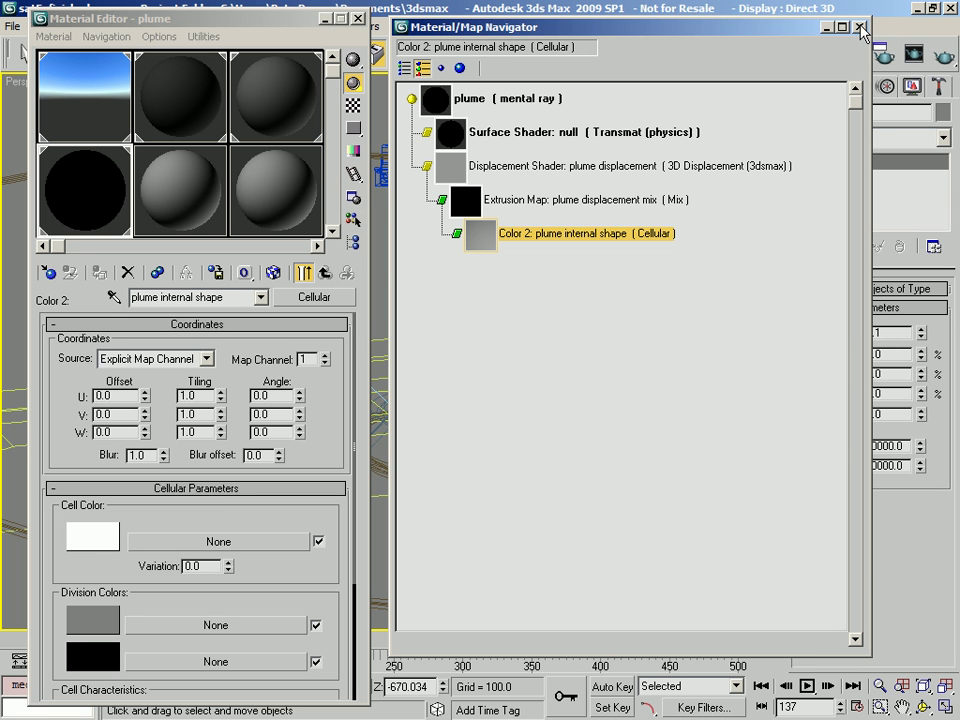
click(829, 28)
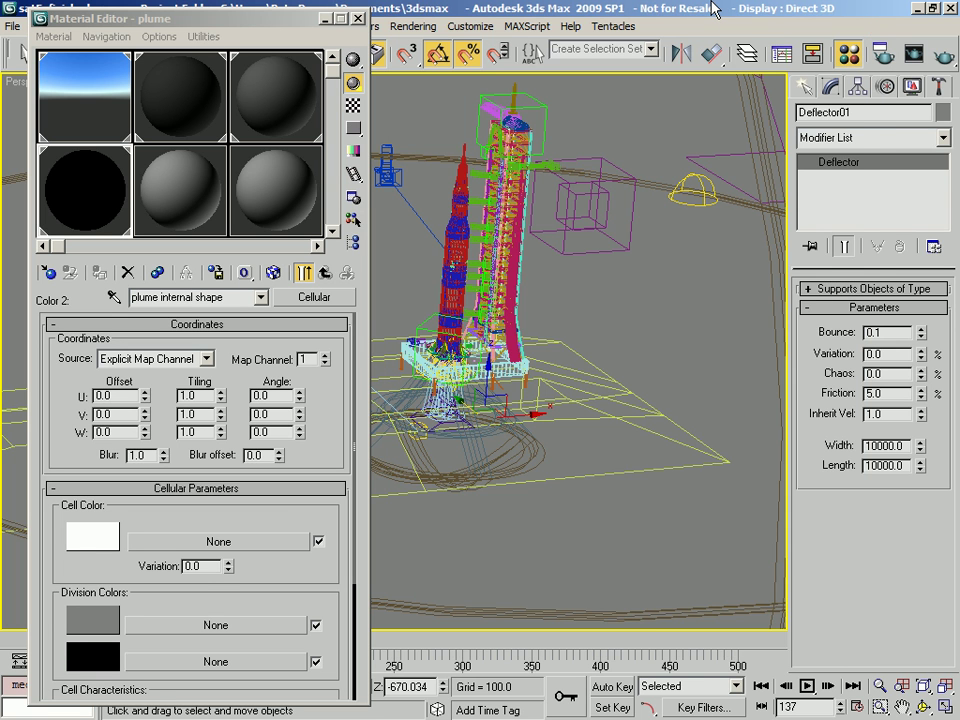
key(6)
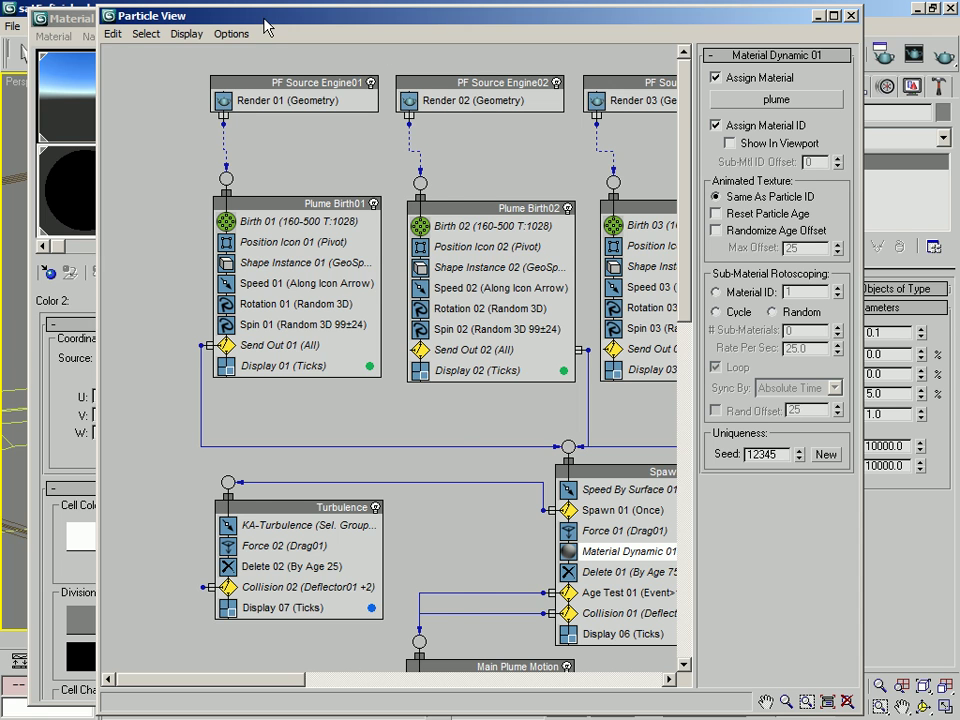
double_click(192, 15)
click(271, 75)
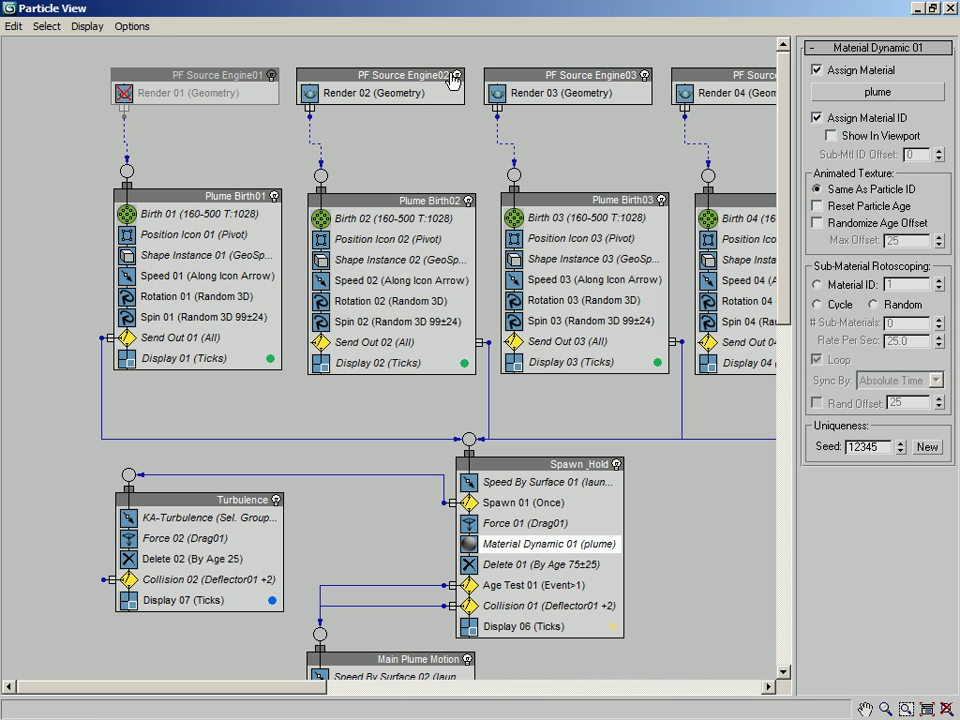
click(457, 75)
click(645, 76)
middle_drag(646, 80, 362, 92)
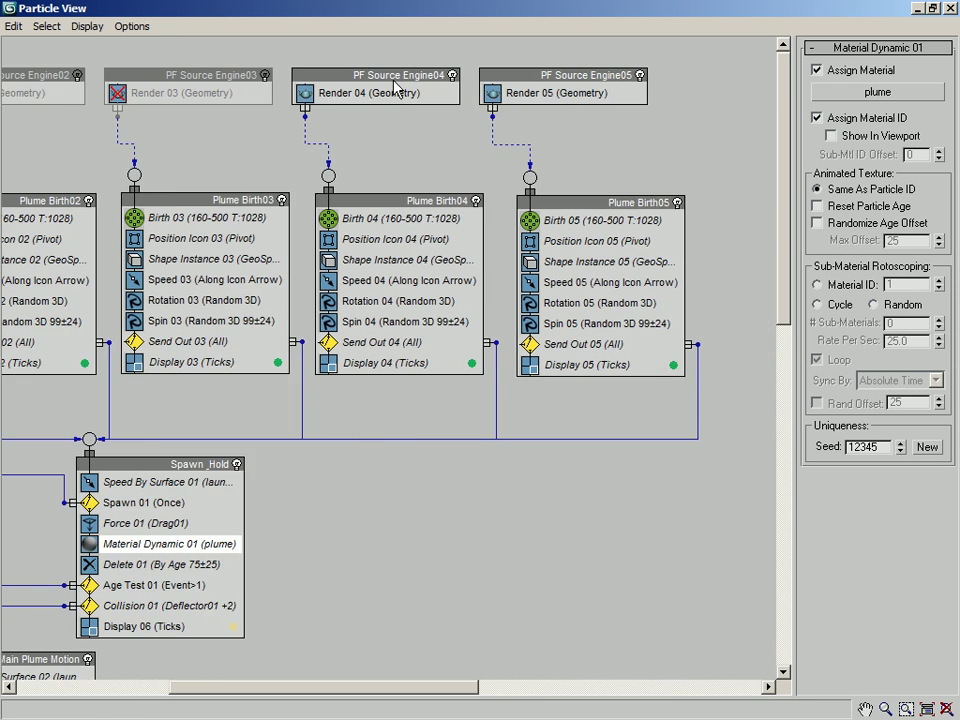
click(452, 76)
click(639, 75)
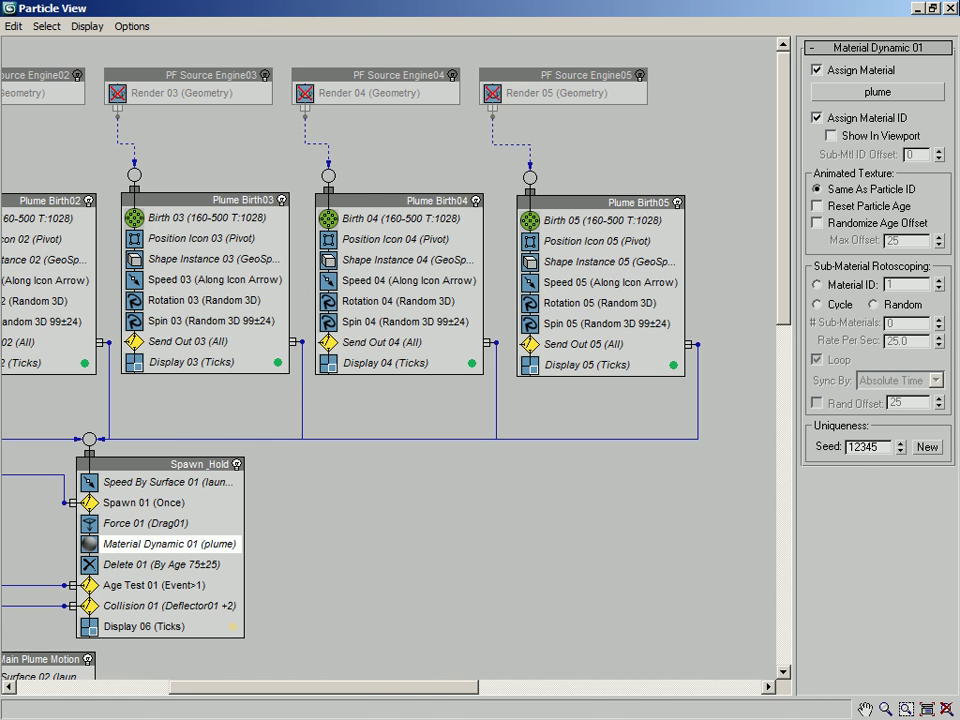
click(946, 8)
- Go to frame 500 and set the default tangent type for new keys to linear
drag(164, 20, 157, 12)
drag(504, 643, 836, 637)
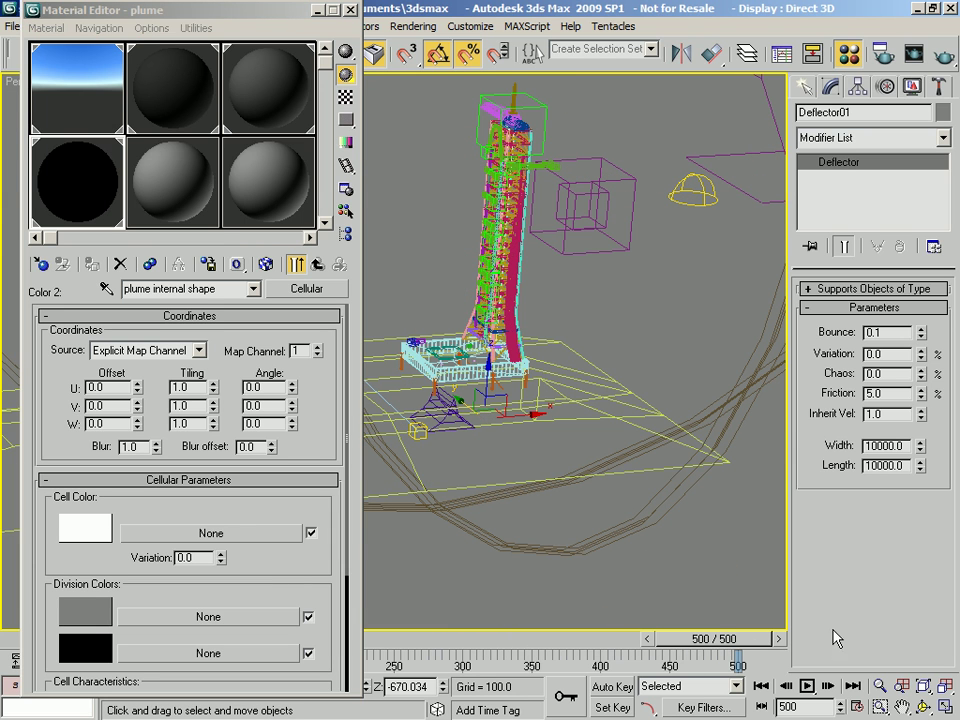
click(648, 708)
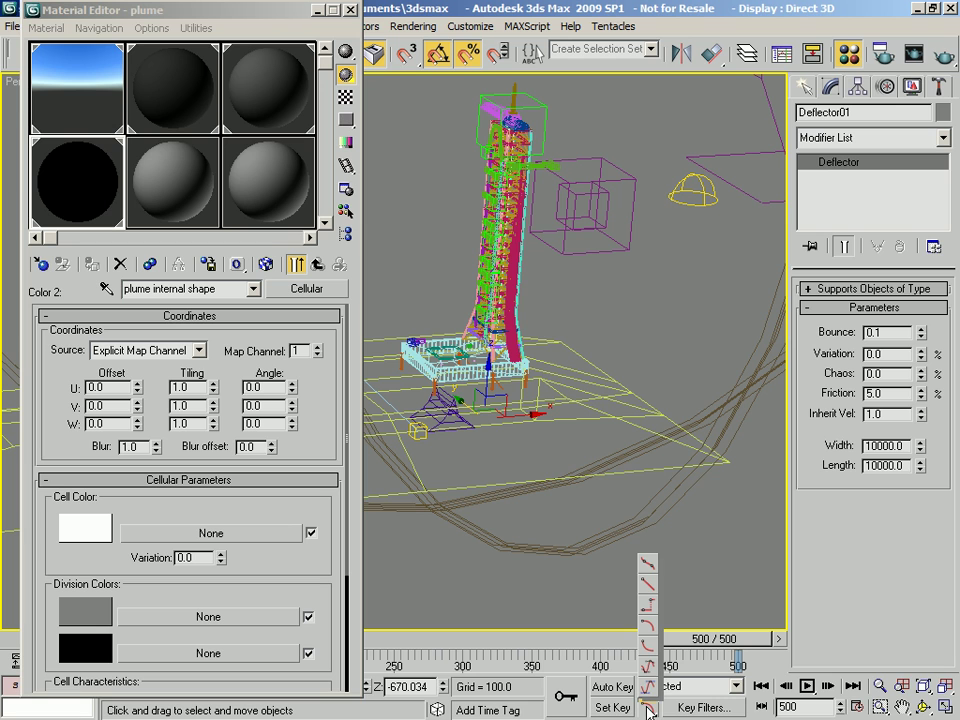
click(648, 583)
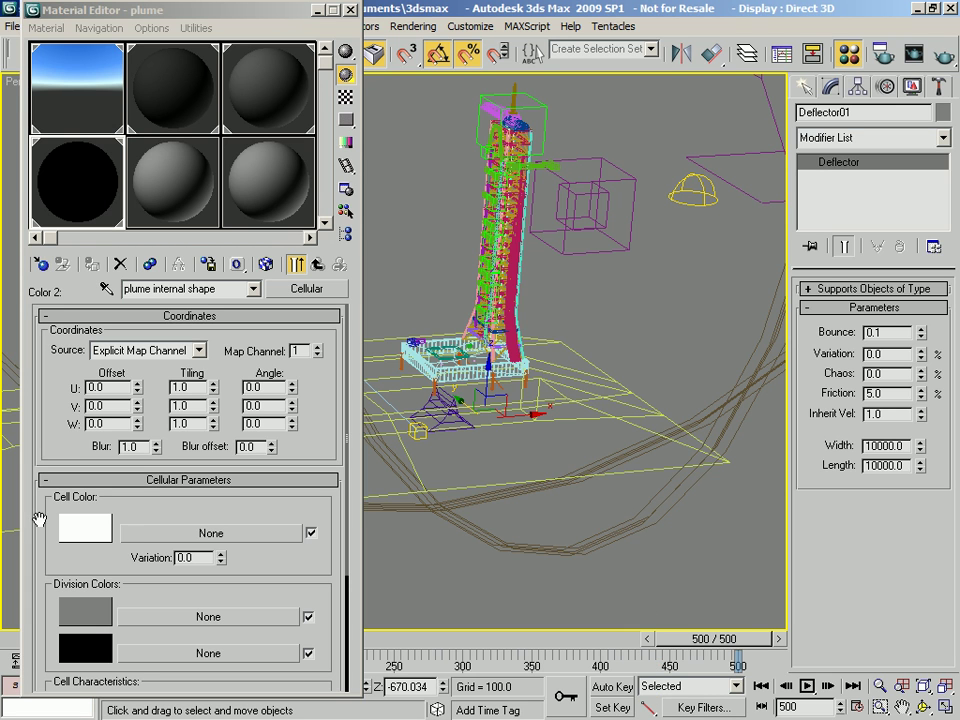
- Auto-key the plume internal shape map's W offset at 2.0 on frame 500 and show only that map in its sample slot
click(612, 687)
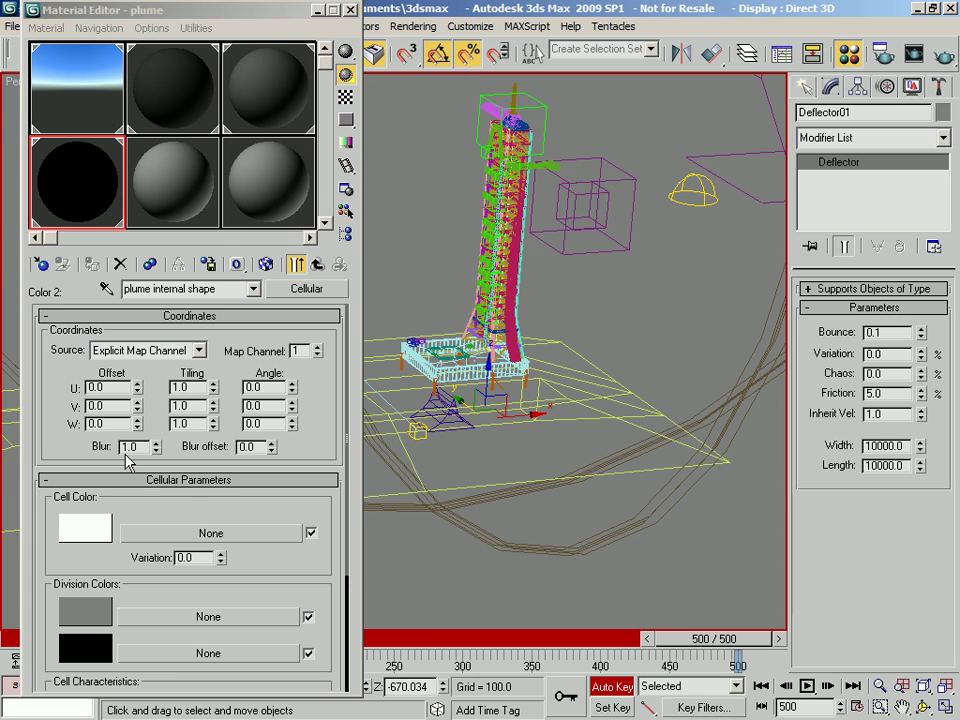
click(100, 423)
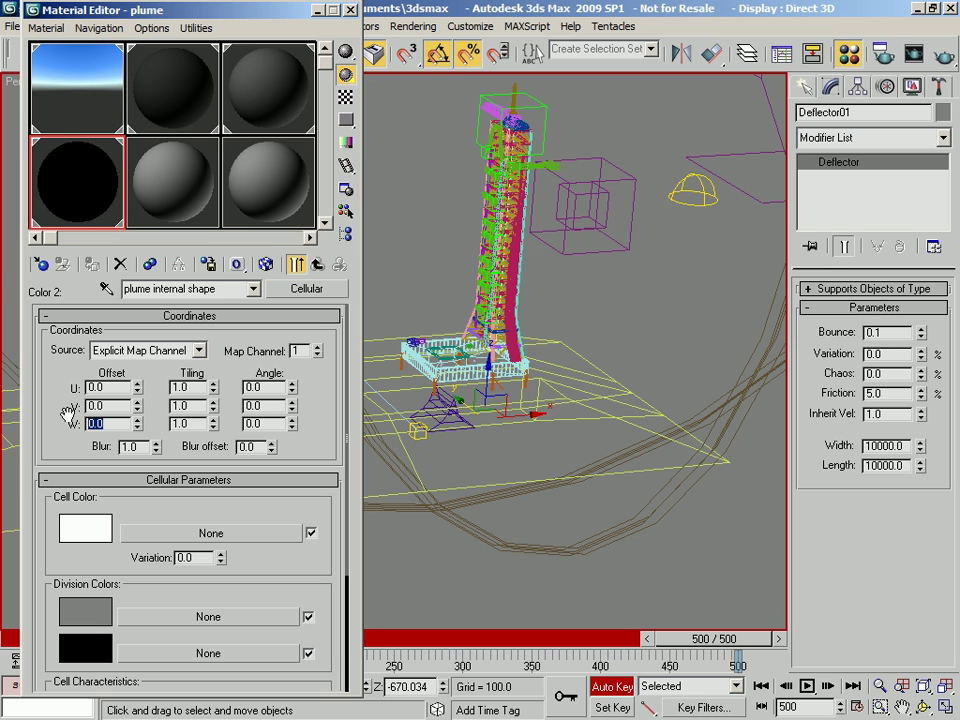
text(2)
key(Return)
click(297, 265)
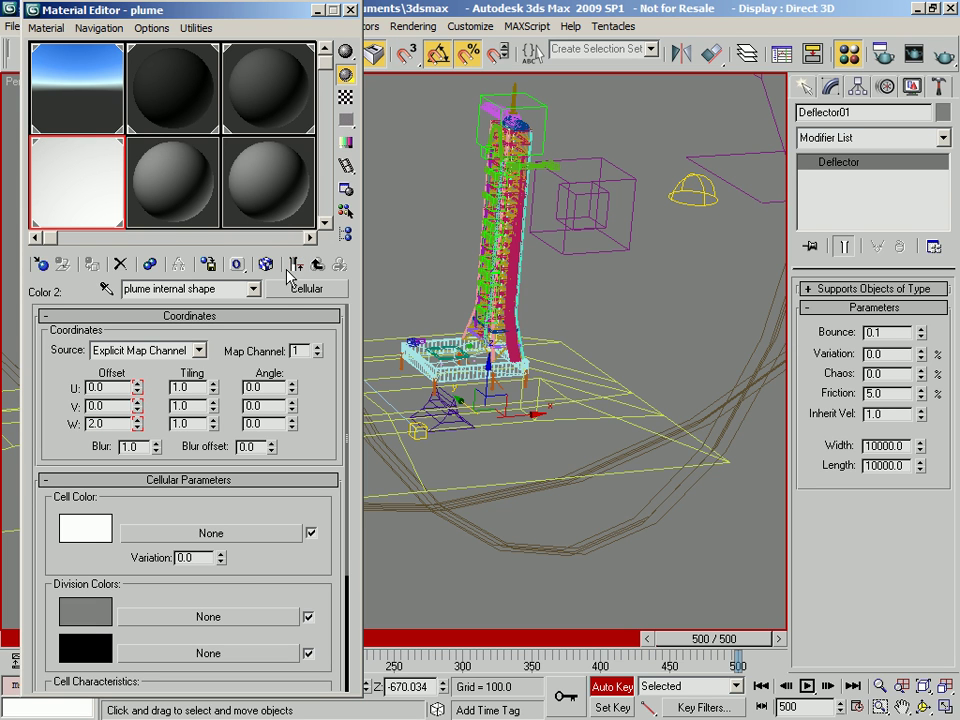
drag(677, 648, 748, 568)
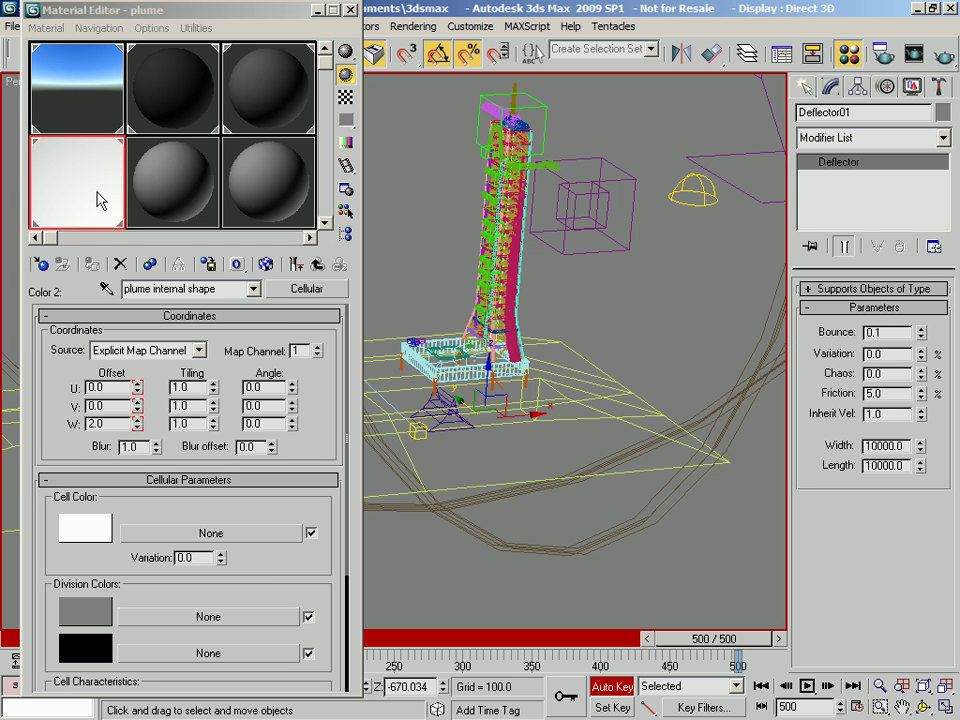
click(609, 688)
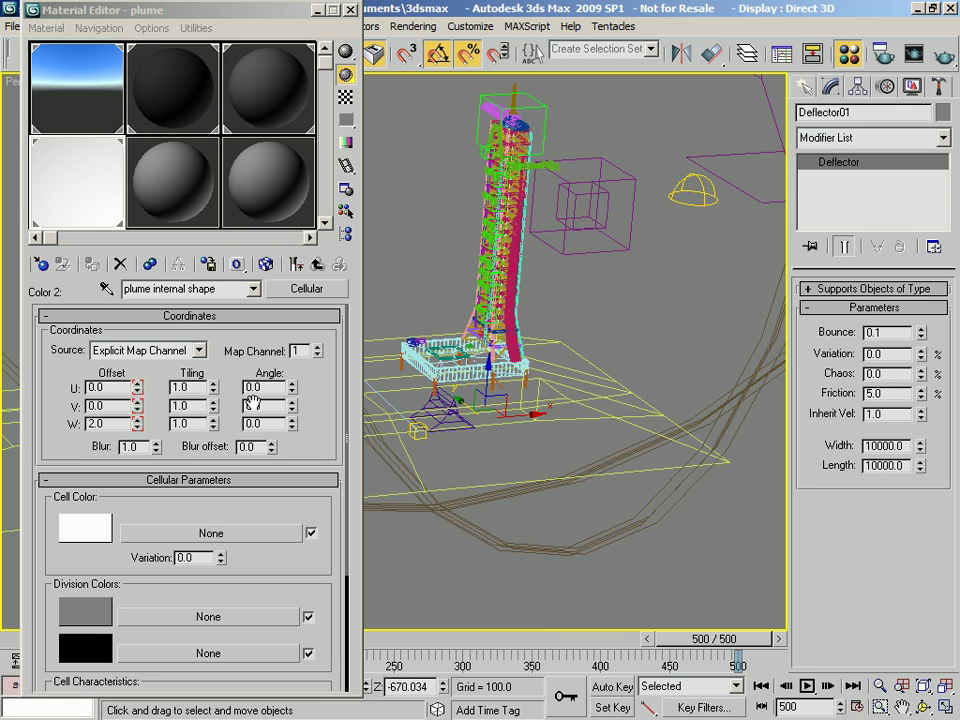
- Set the cell size of the plume internal shape map to 0.5
drag(289, 519, 294, 242)
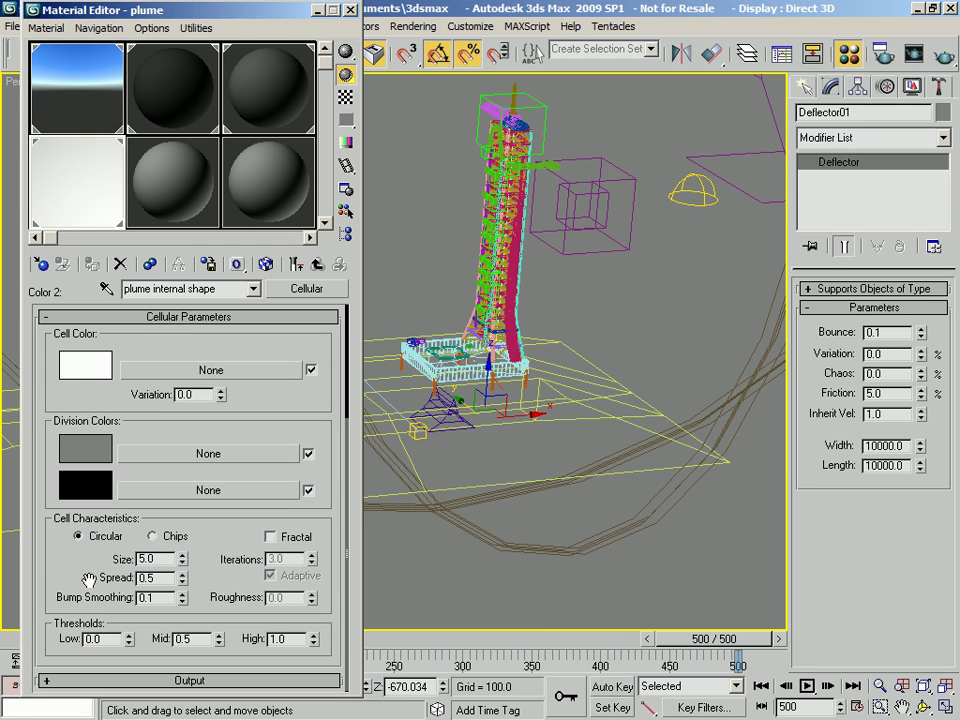
double_click(147, 578)
double_click(160, 561)
text(.5)
key(Return)
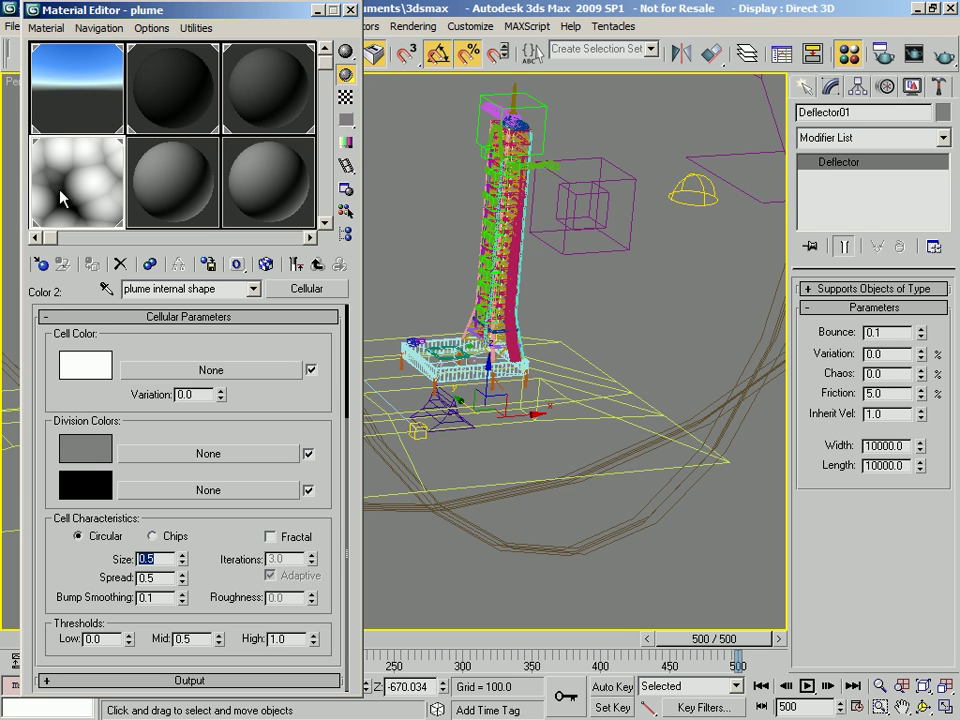
- Set the cell spread of the plume internal shape map to 1.0 and enable Fractal
drag(156, 578, 35, 593)
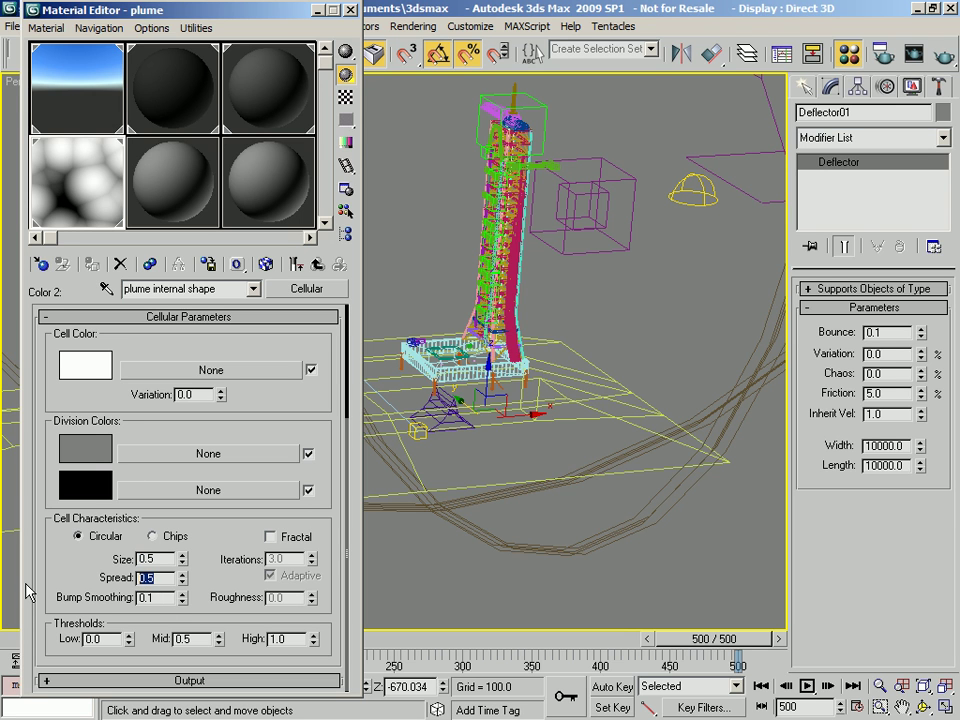
text(1)
key(Return)
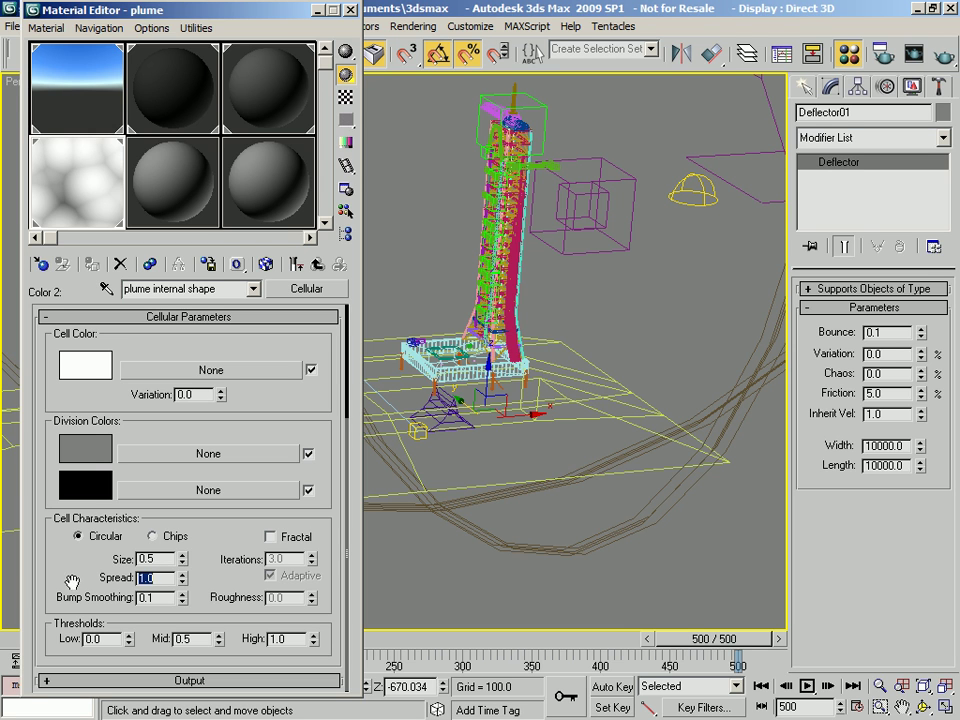
click(270, 537)
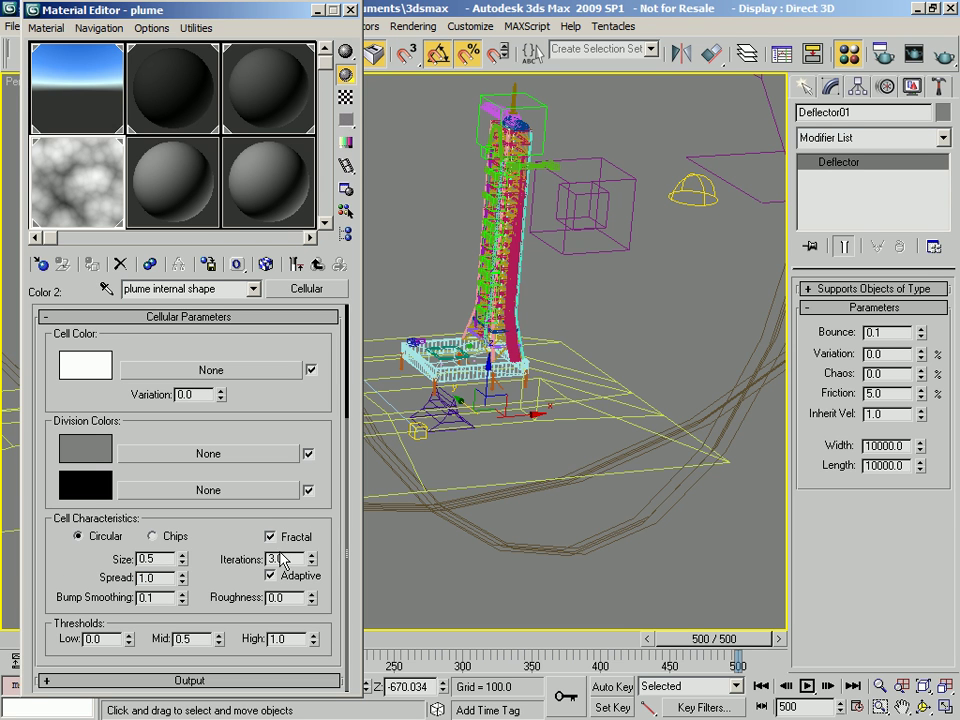
- Set the plume internal shape Cellular map's fractal iterations to 5 and return to the parent Mix map
double_click(277, 559)
text(5)
key(Return)
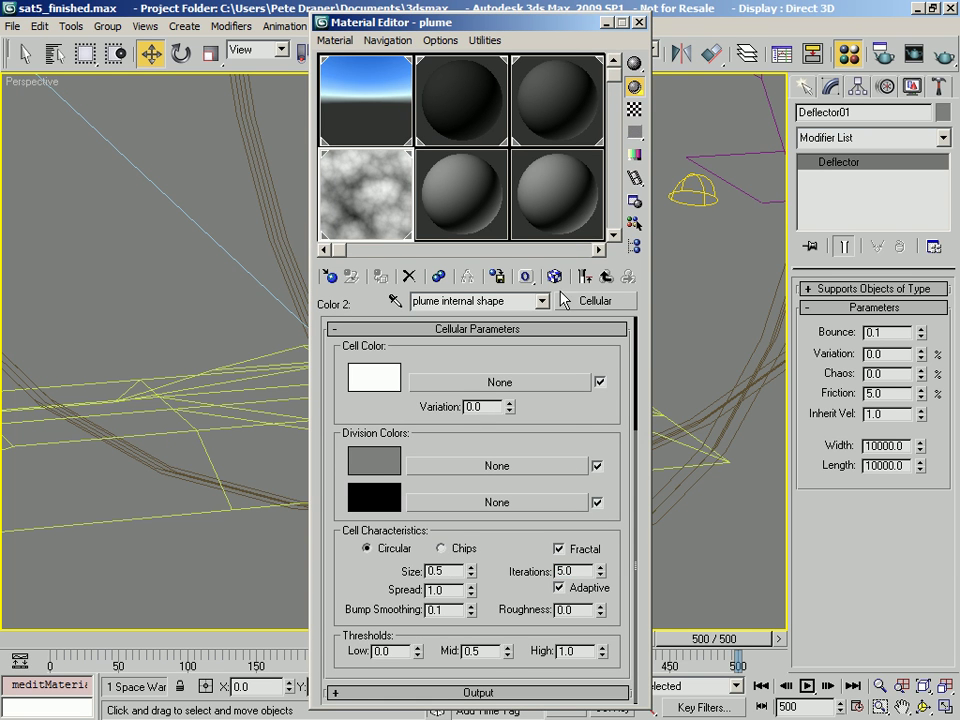
click(606, 277)
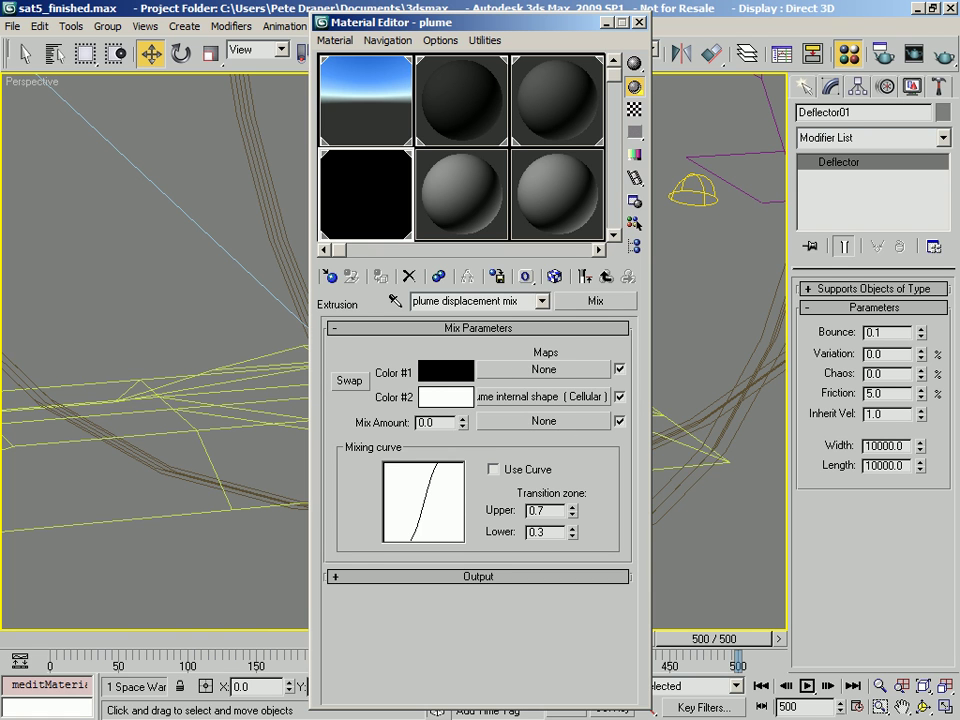
- Examine the plume material's shader and map hierarchy in the Material/Map Navigator, arranged beside the Material Editor
click(635, 246)
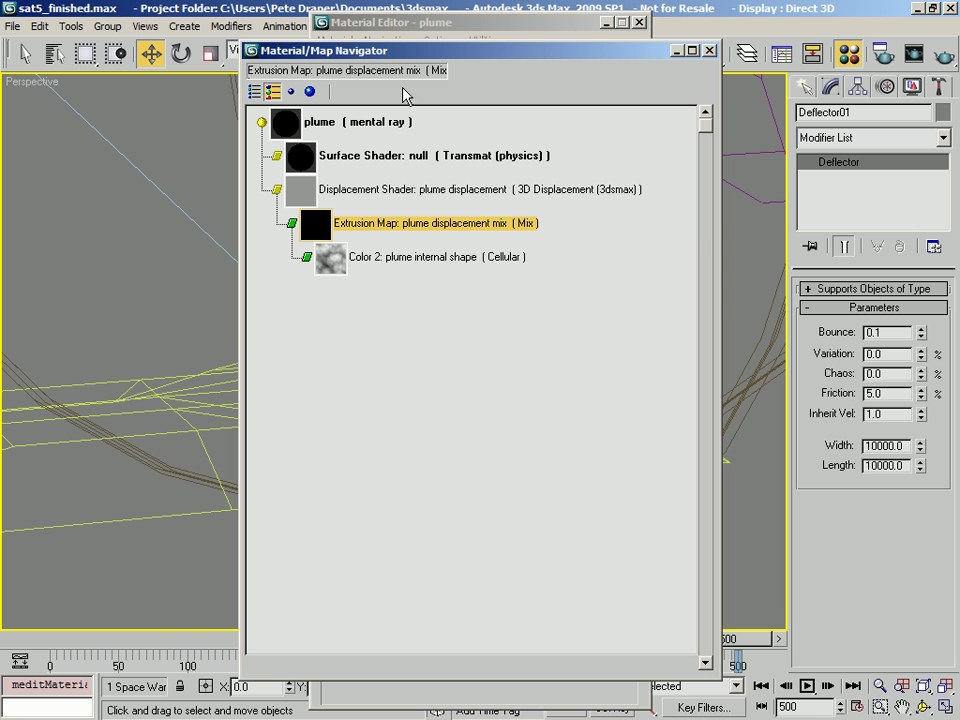
drag(335, 49, 578, 50)
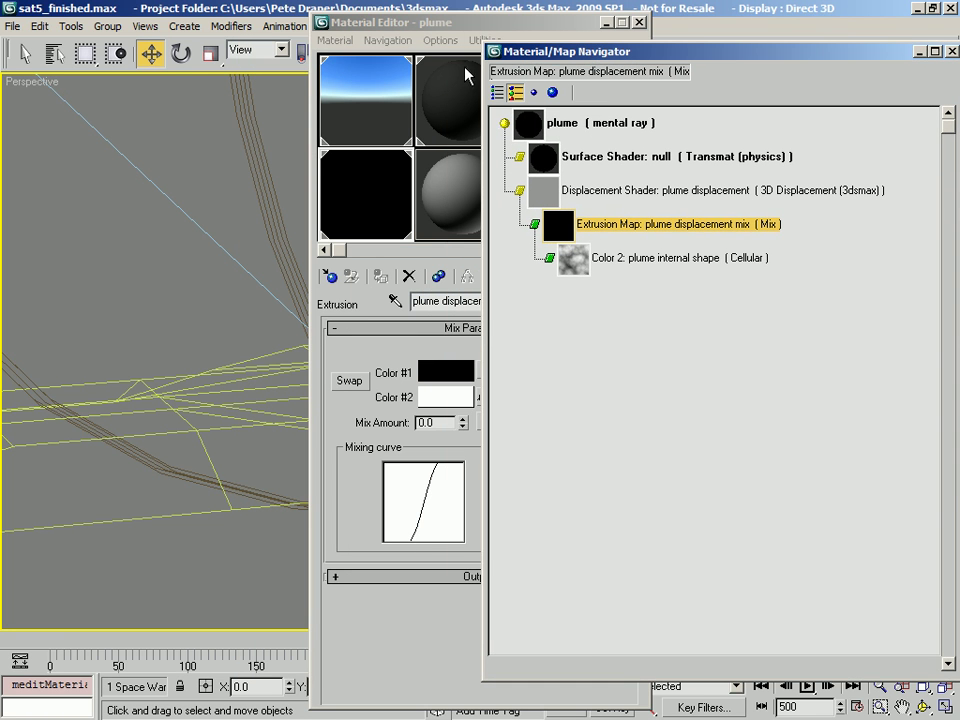
drag(396, 22, 173, 12)
drag(603, 56, 580, 32)
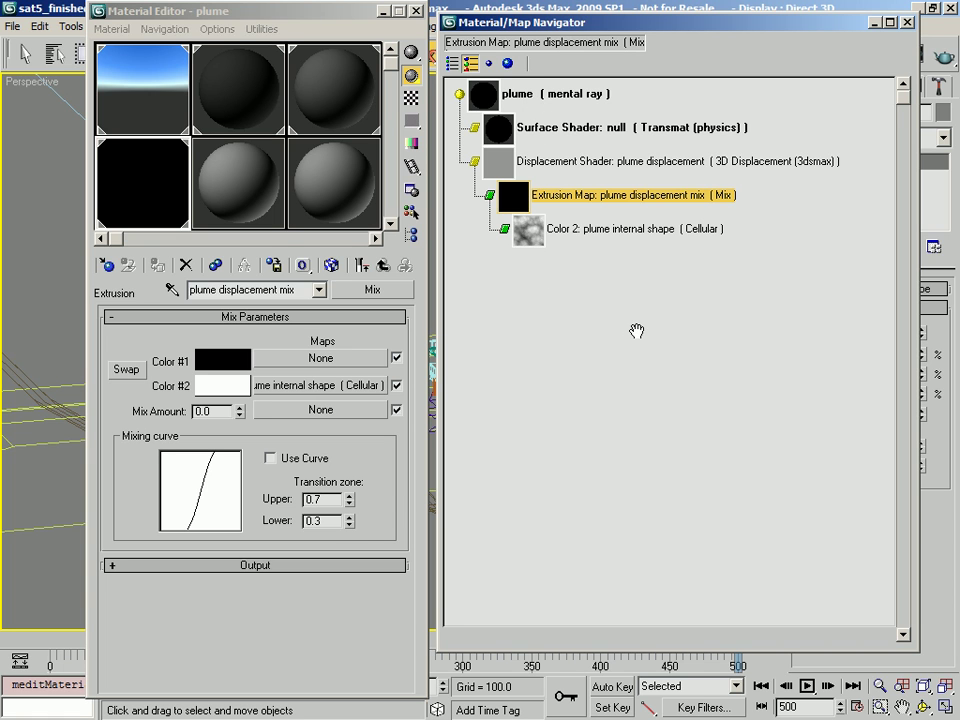
drag(792, 653, 790, 428)
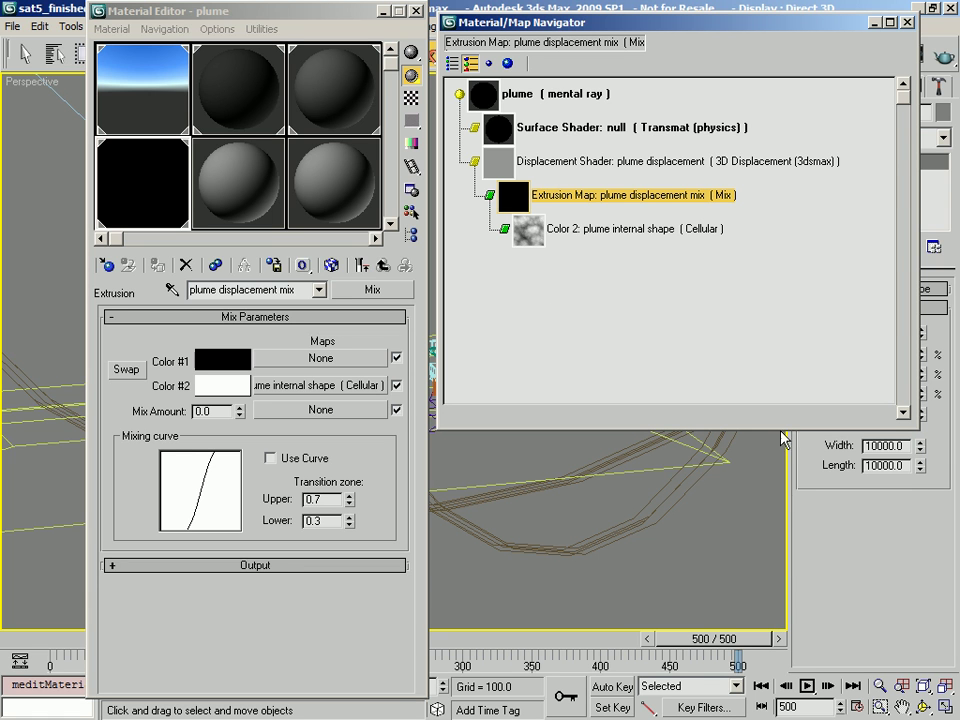
- Save the scene and close the Material/Map Navigator
click(12, 26)
click(30, 149)
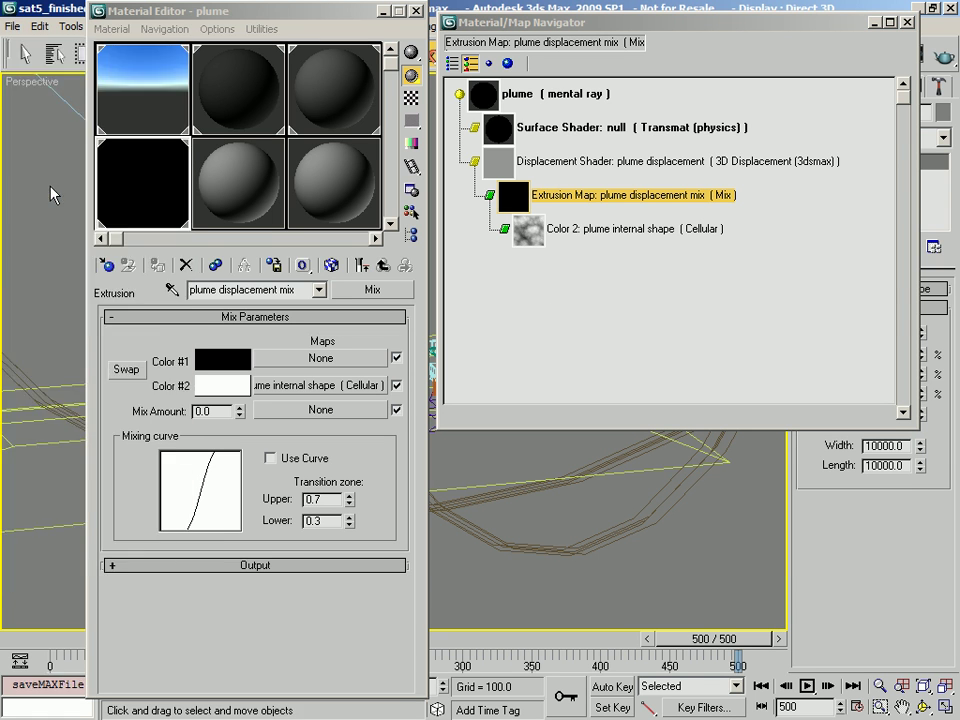
click(907, 23)
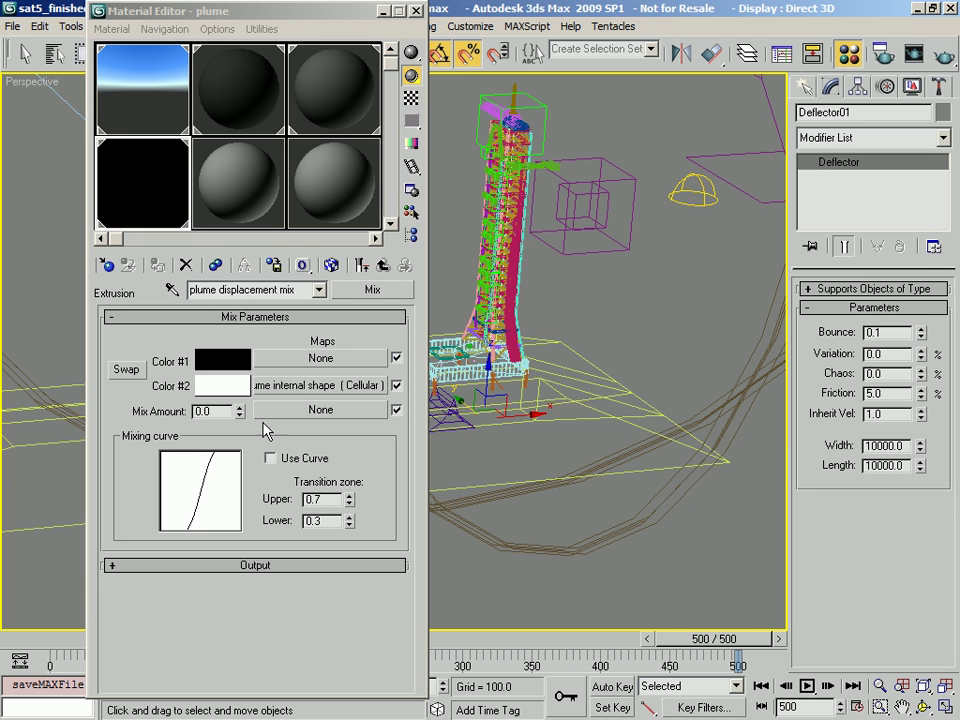
- Assign a Gradient Ramp map to the Mix Amount of plume displacement mix and name it "plume displacement control"
click(320, 410)
drag(570, 570, 541, 483)
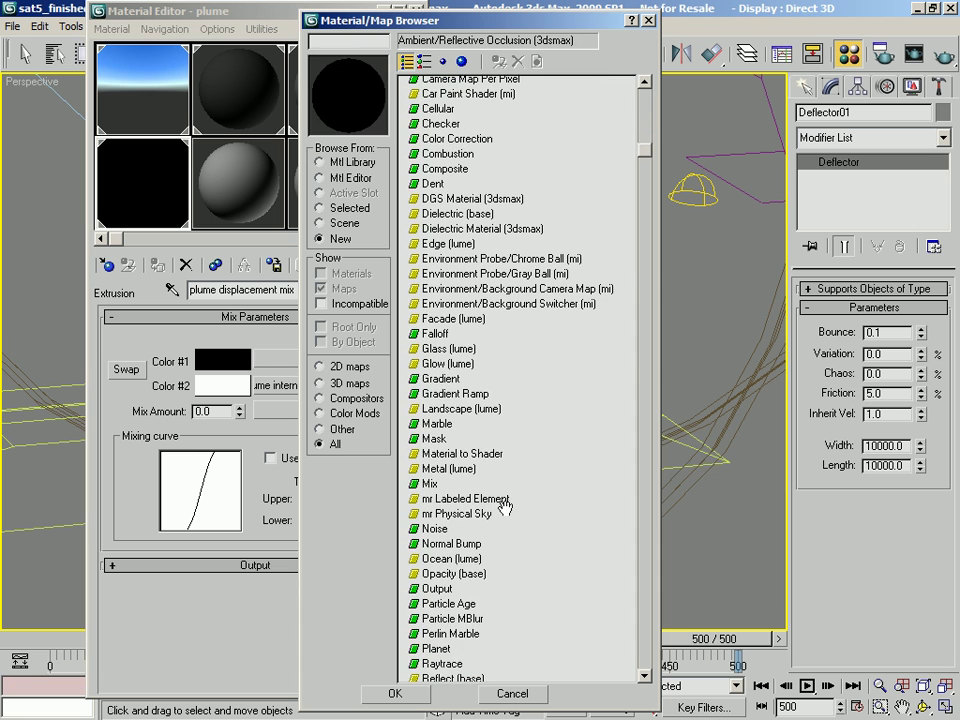
scroll(549, 612, down, 2)
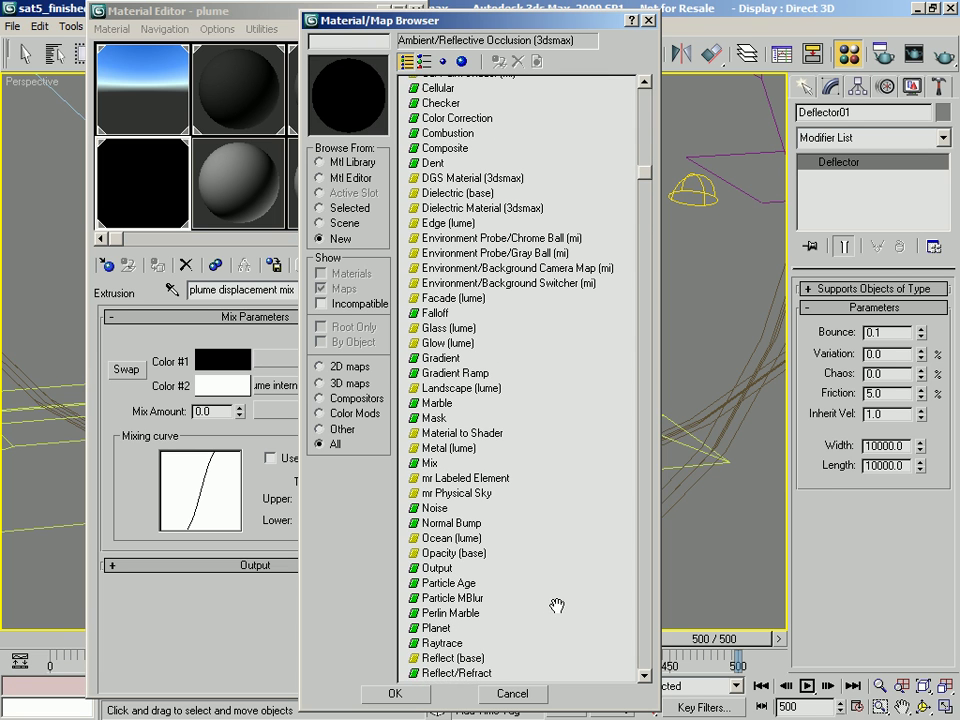
double_click(445, 370)
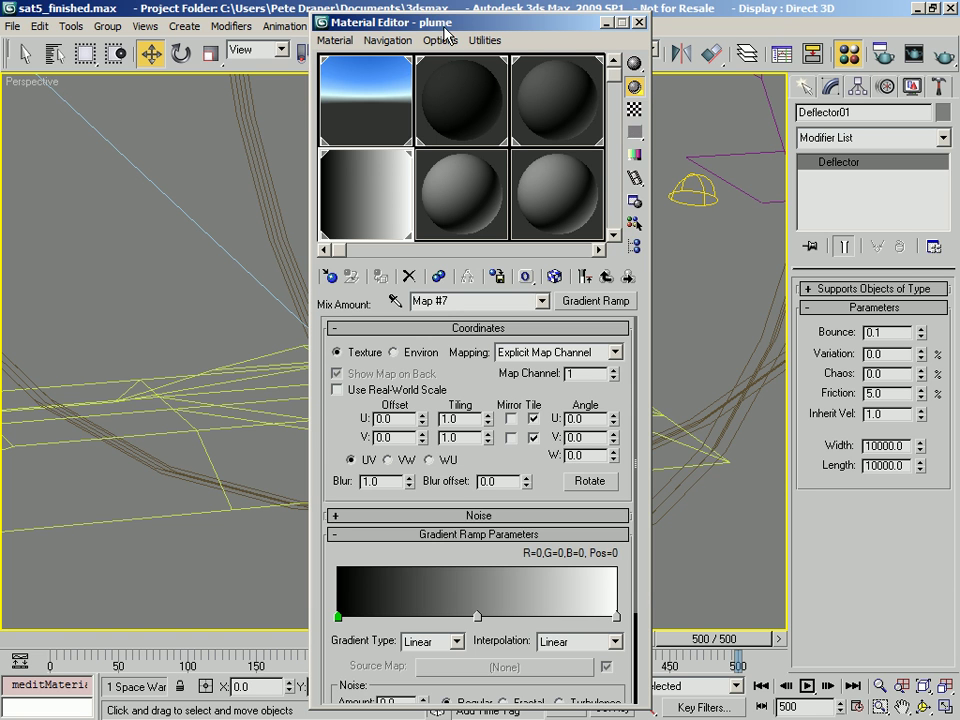
mouse_move(446, 32)
mouse_down()
mouse_move(447, 18)
mouse_move(463, 30)
mouse_up()
drag(594, 672, 620, 692)
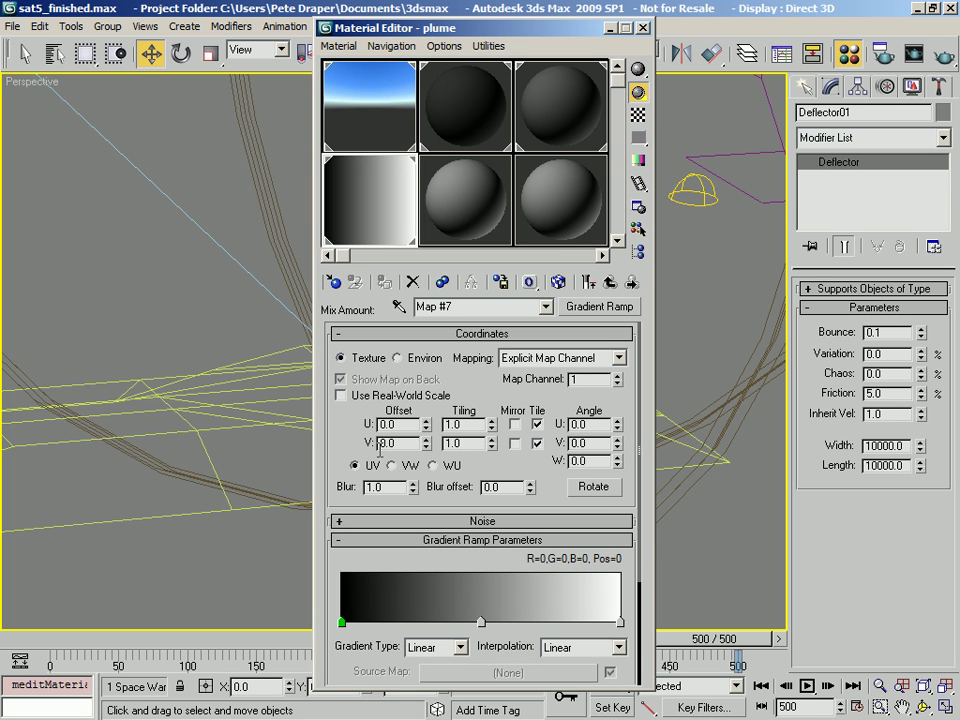
drag(482, 308, 69, 208)
text(plume displacement control)
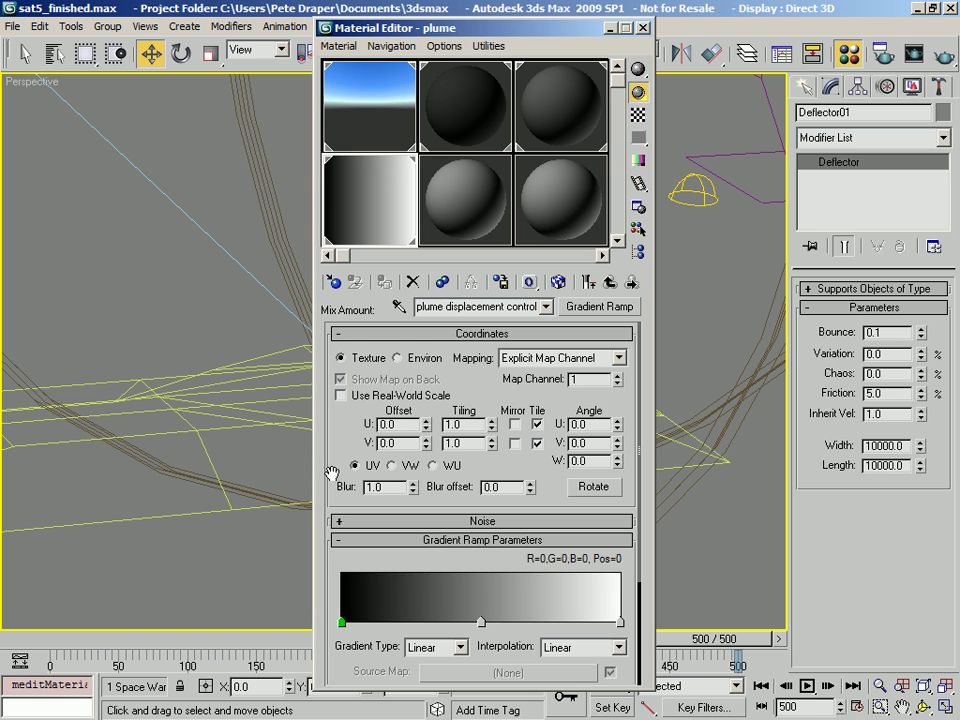
- Set the ramp's gradient type to Mapped and assign a Particle Age map as its source map
drag(343, 473, 345, 385)
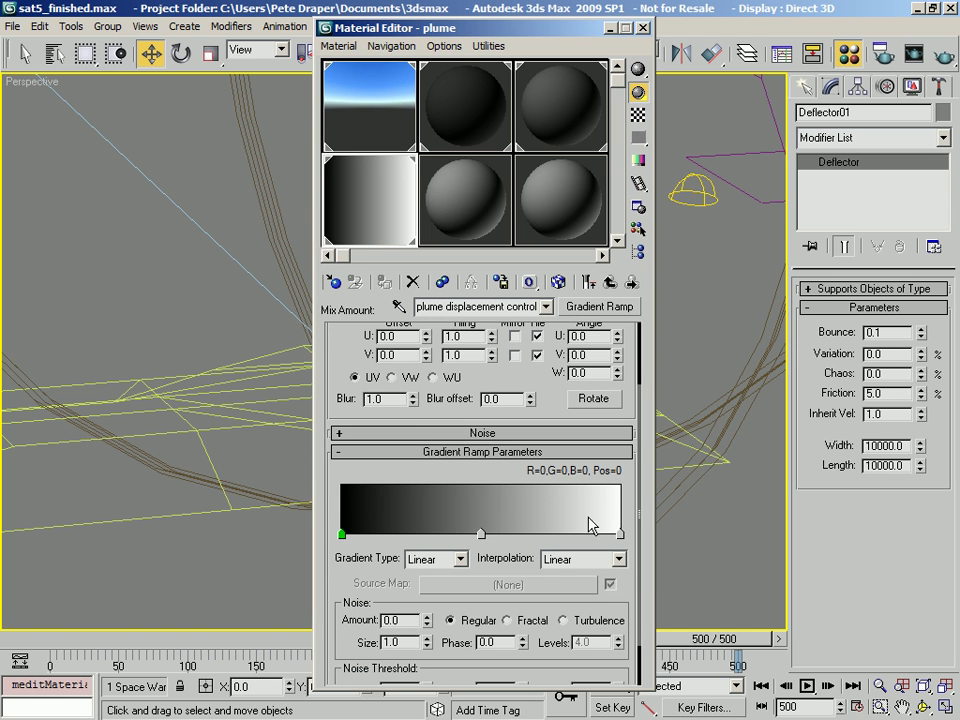
click(459, 559)
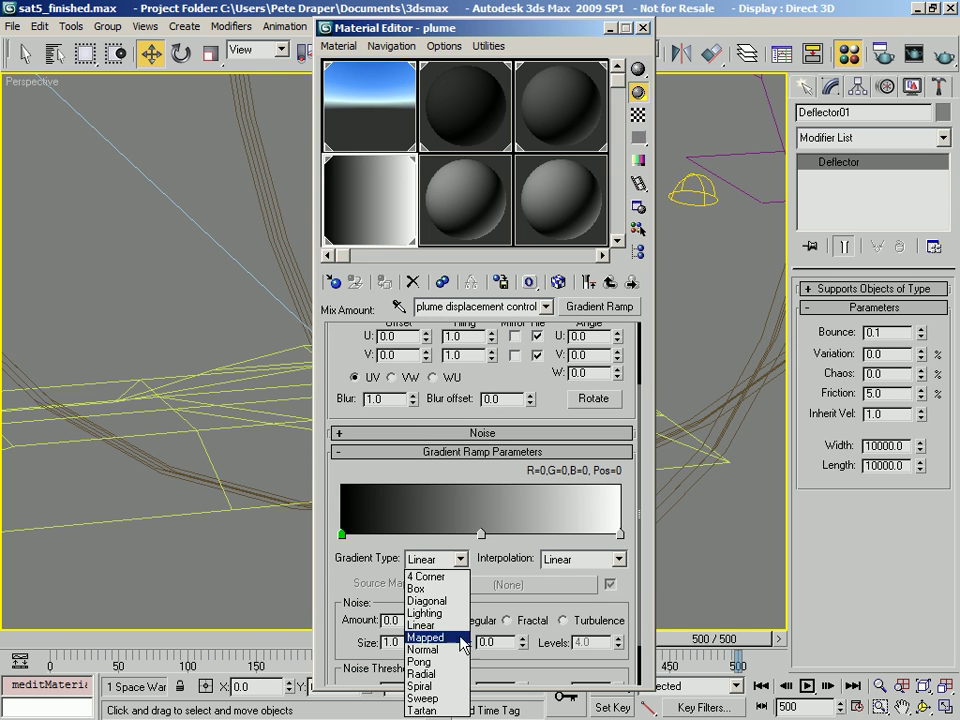
click(461, 640)
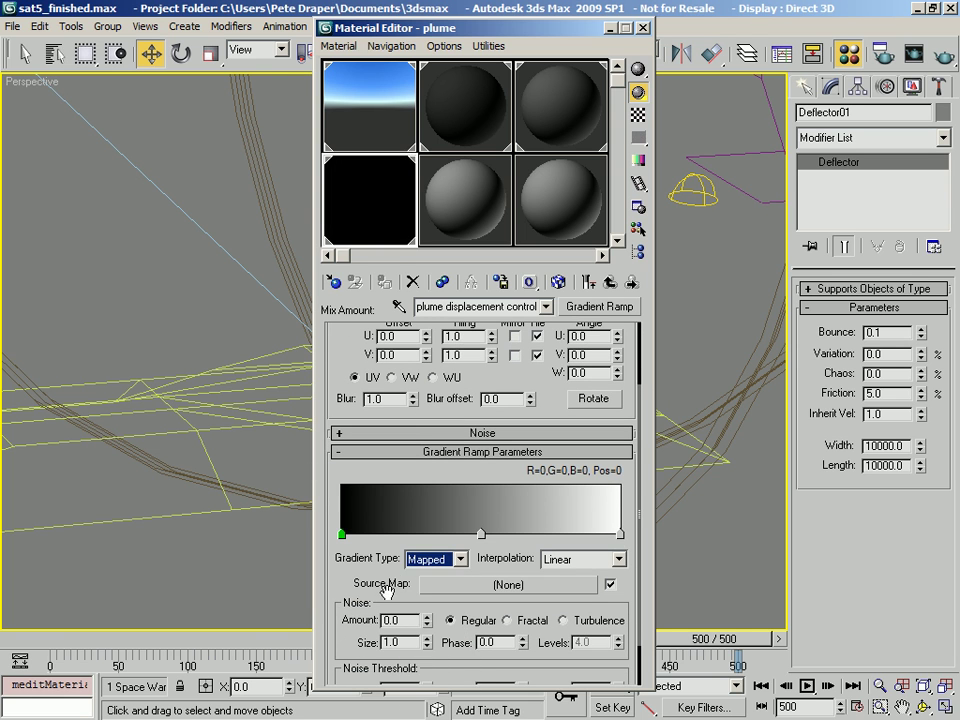
click(463, 594)
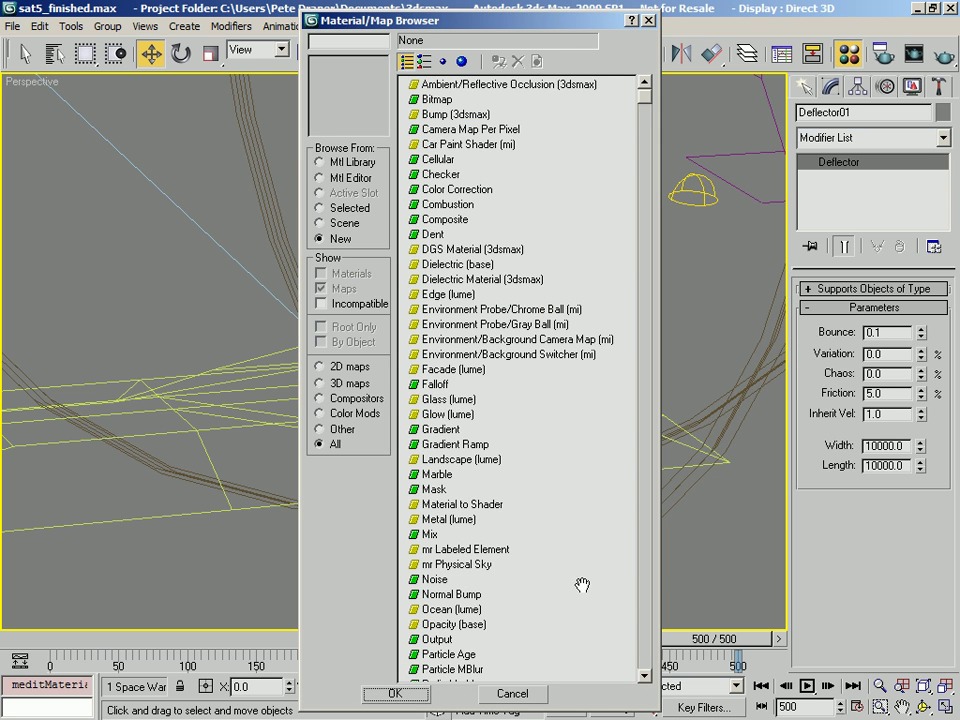
drag(553, 581, 608, 556)
double_click(449, 592)
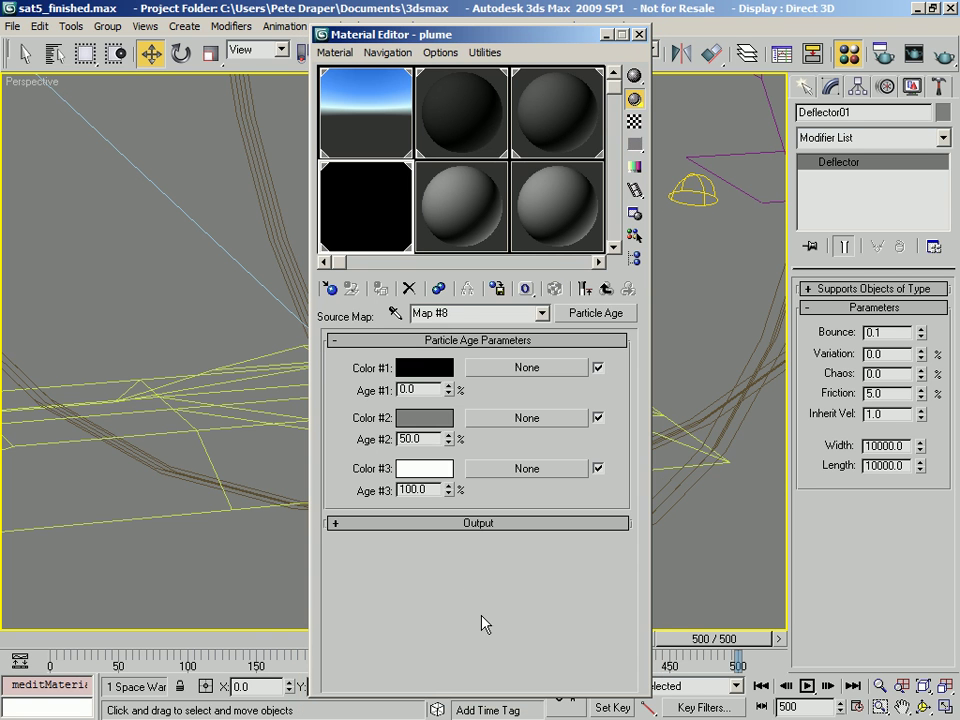
- Name the Particle Age source map "particle age" and return to the Gradient Ramp
click(605, 289)
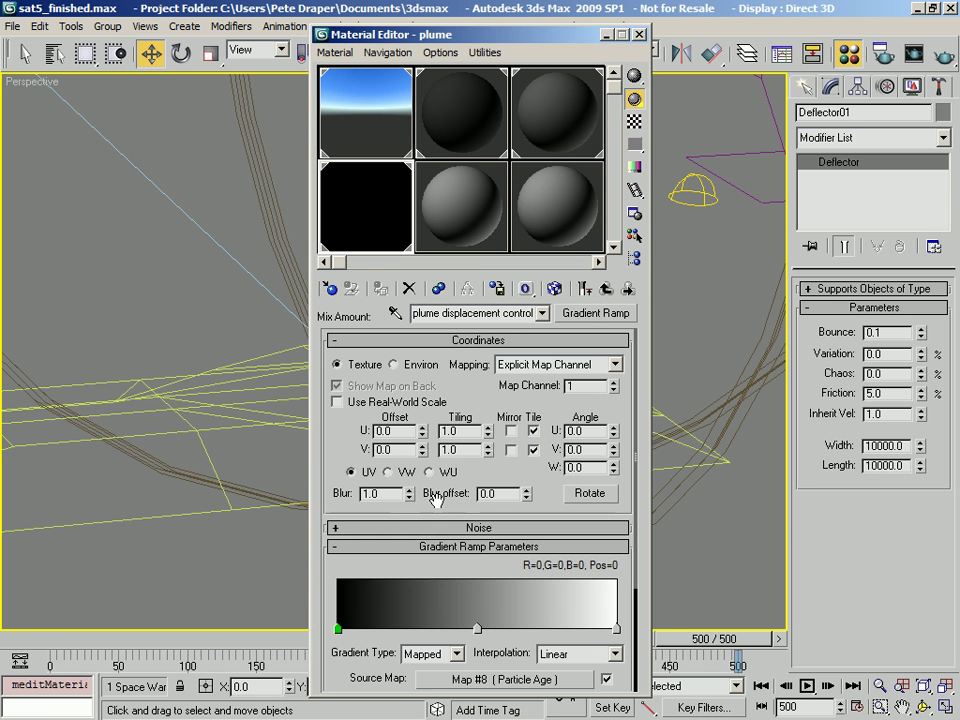
click(497, 680)
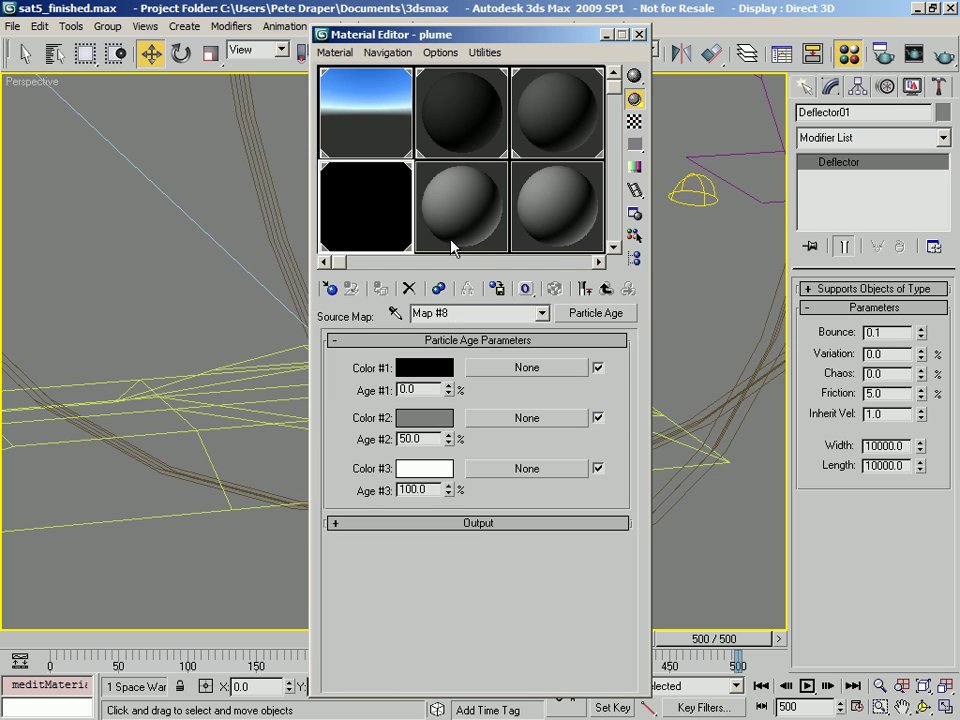
double_click(456, 312)
text(particle age)
click(606, 289)
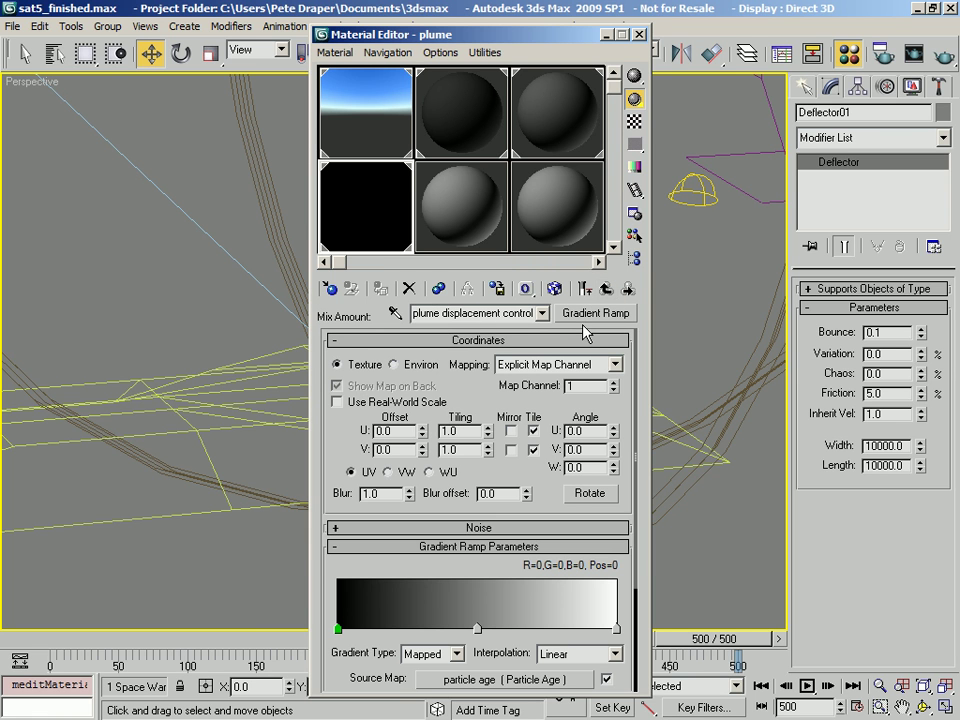
- Review the gradient ramp alongside the particle age source map's colour and age settings
drag(378, 35, 380, 14)
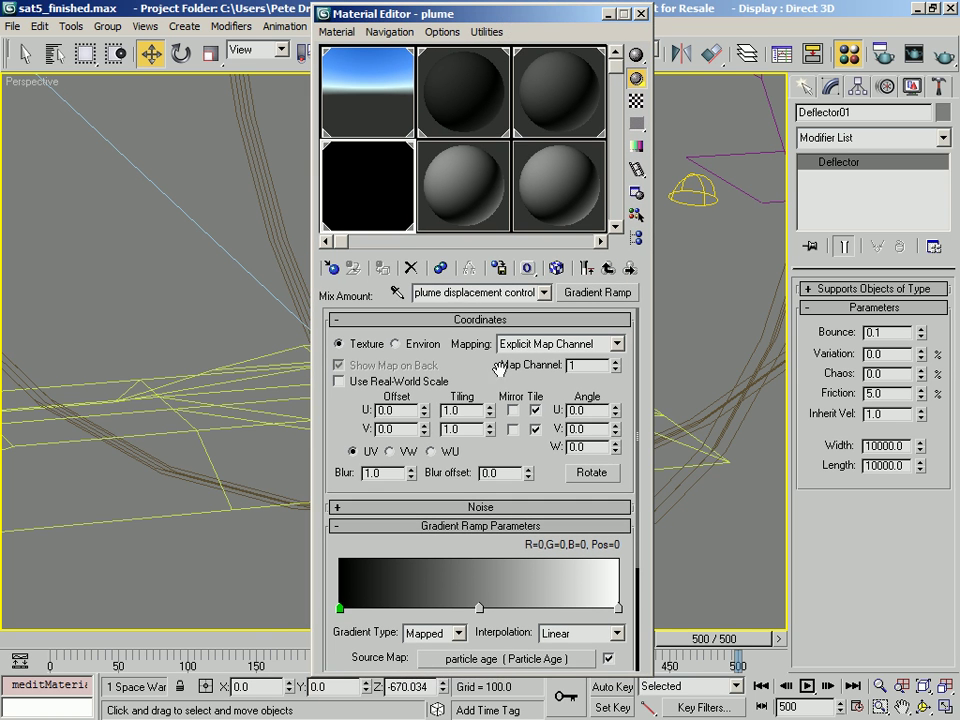
drag(529, 677, 528, 714)
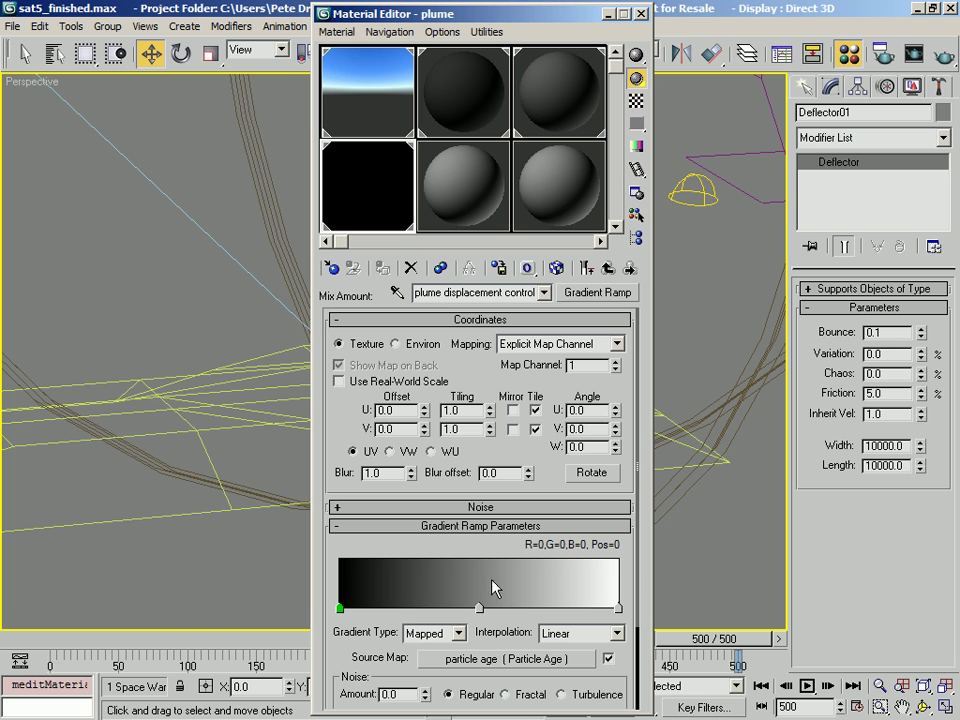
click(459, 662)
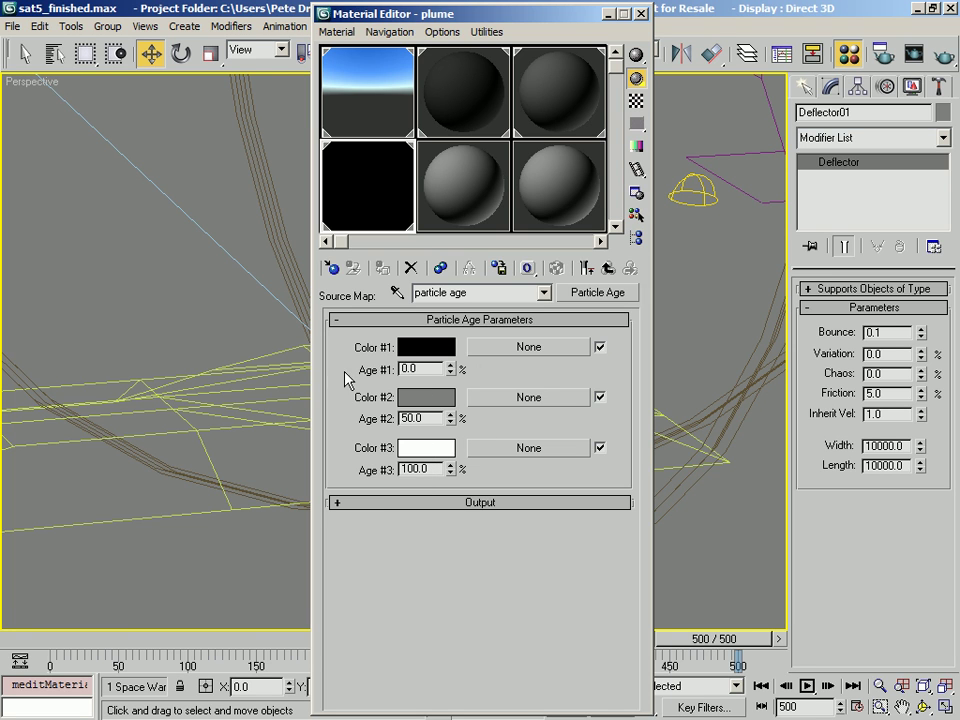
click(609, 268)
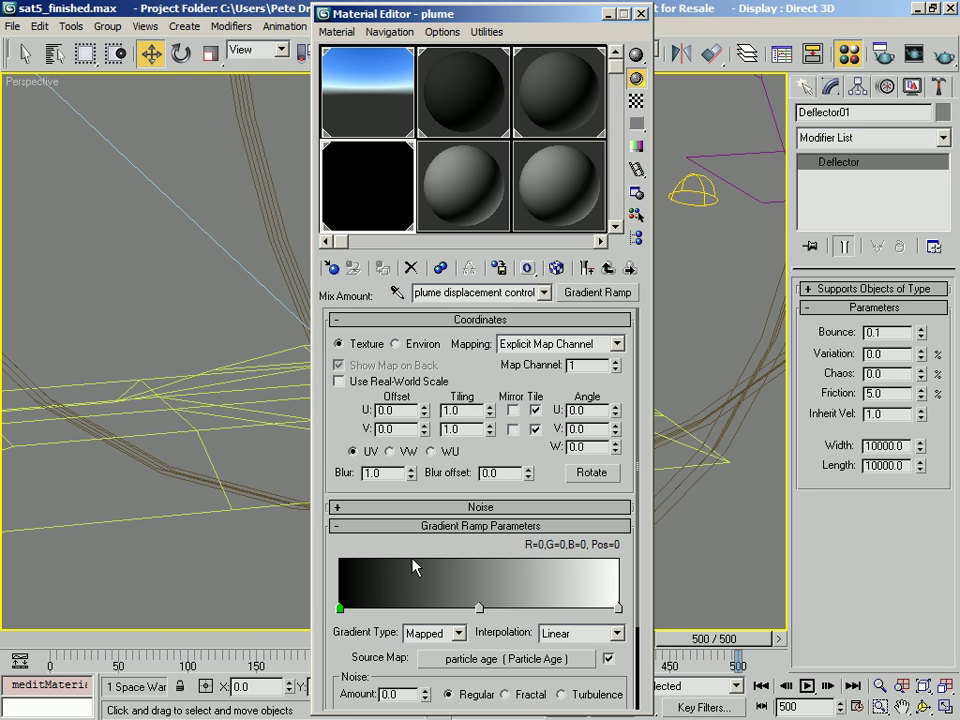
- Try the Enable Color Map output option and its curve on the particle age map
click(482, 658)
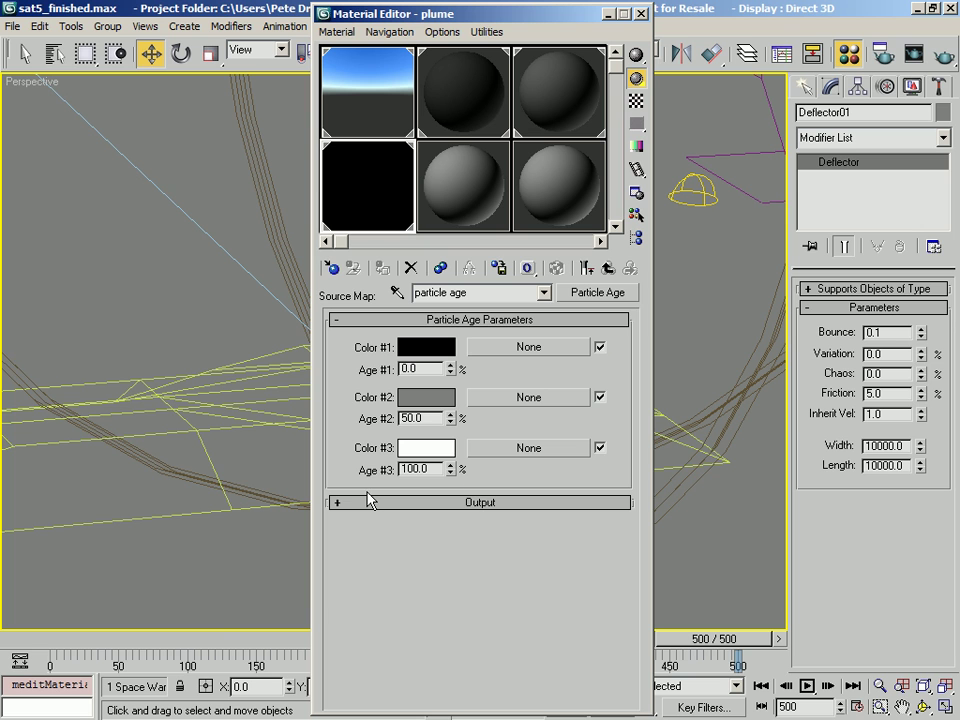
click(482, 502)
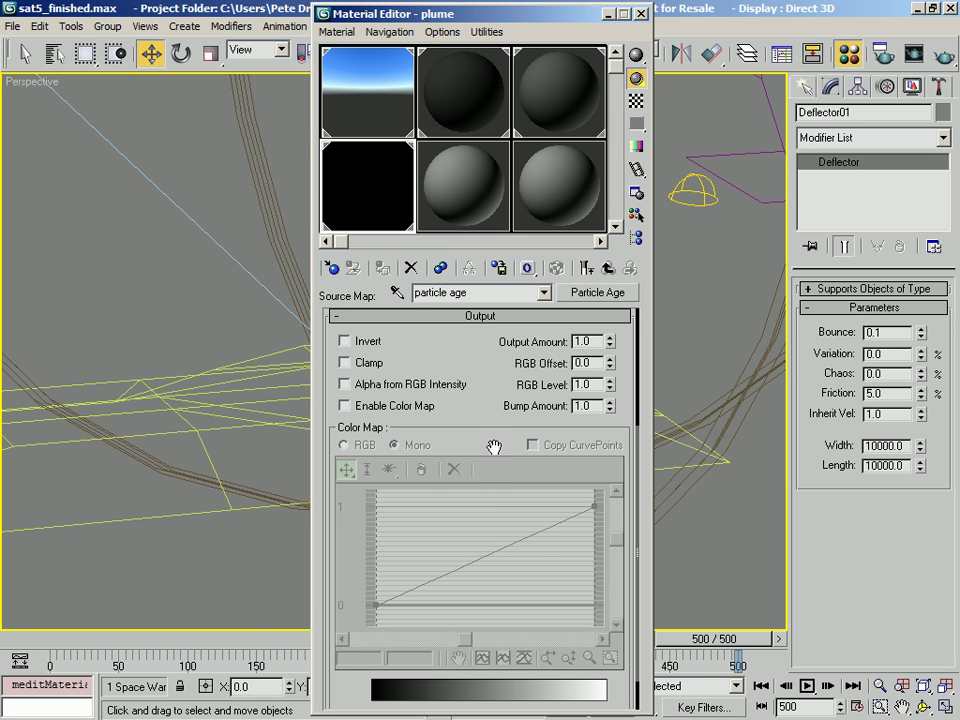
scroll(494, 468, up, 5)
click(380, 593)
drag(478, 612, 471, 420)
drag(434, 16, 375, 2)
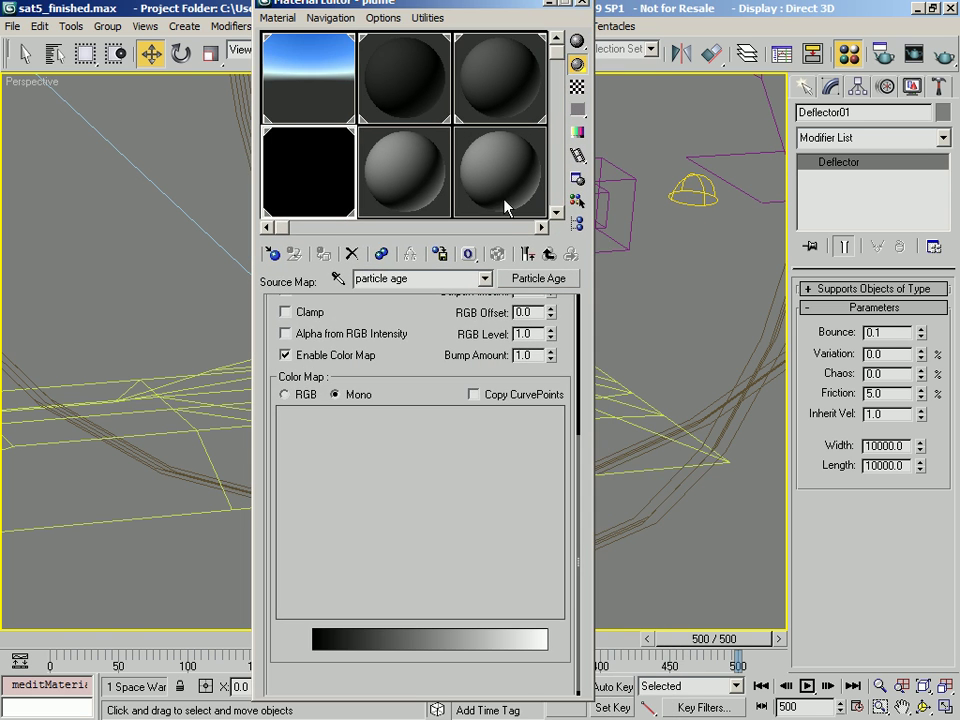
click(549, 256)
click(429, 639)
drag(418, 556, 443, 386)
click(341, 405)
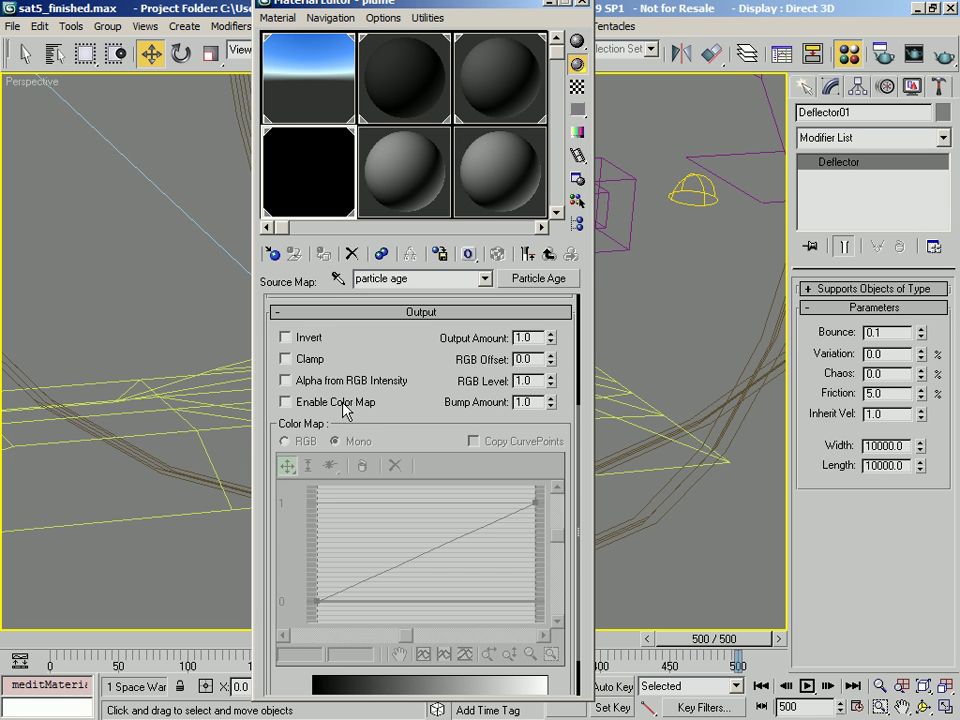
click(343, 405)
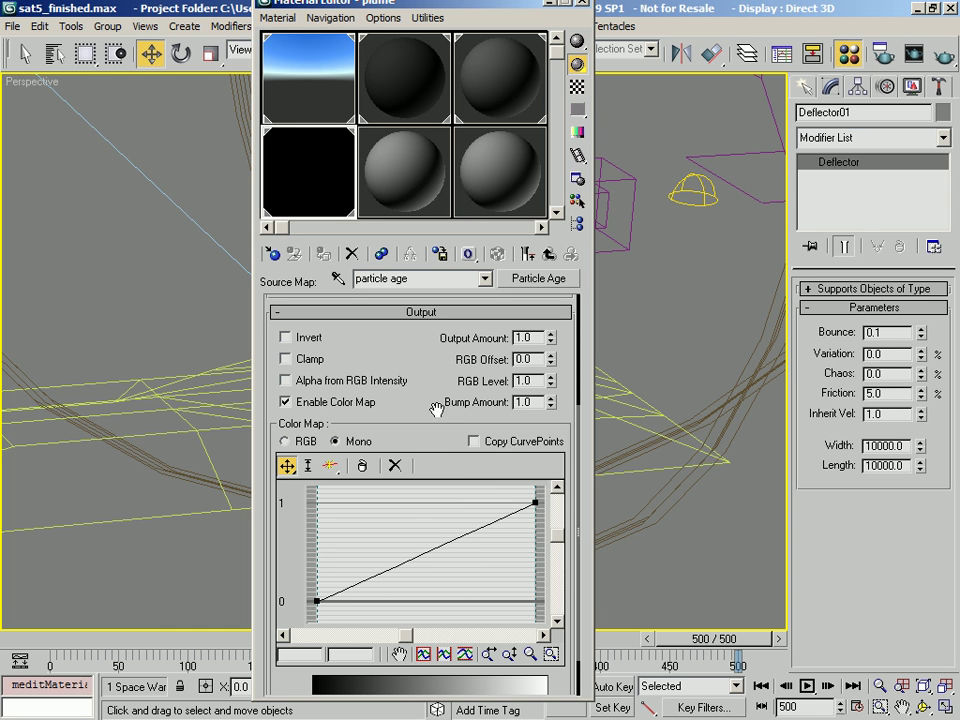
drag(430, 402, 419, 427)
click(315, 427)
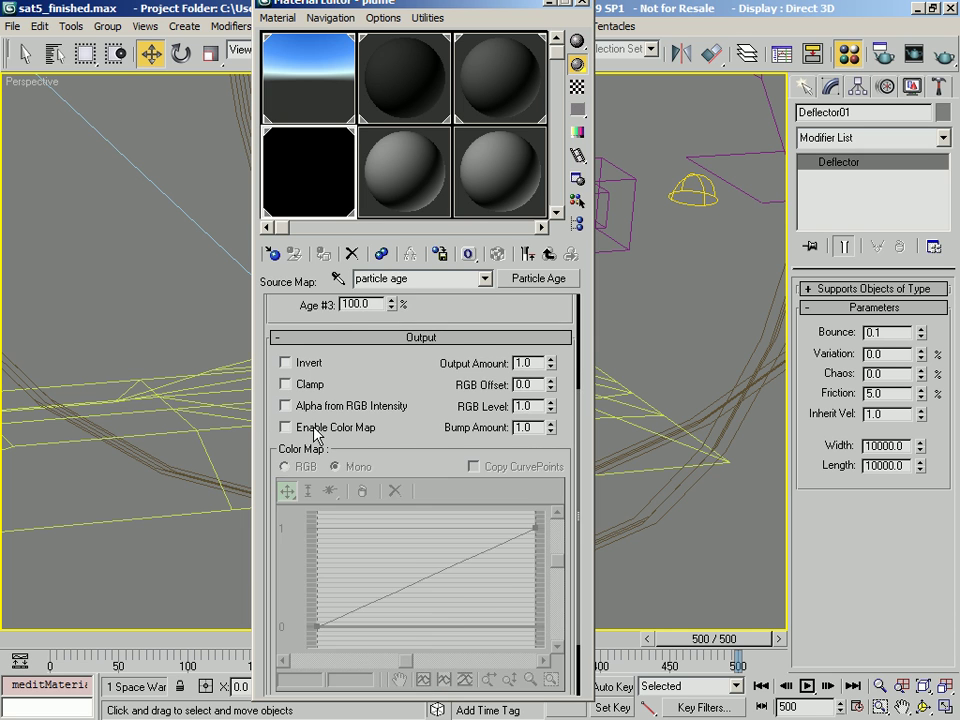
drag(411, 381, 448, 551)
click(450, 428)
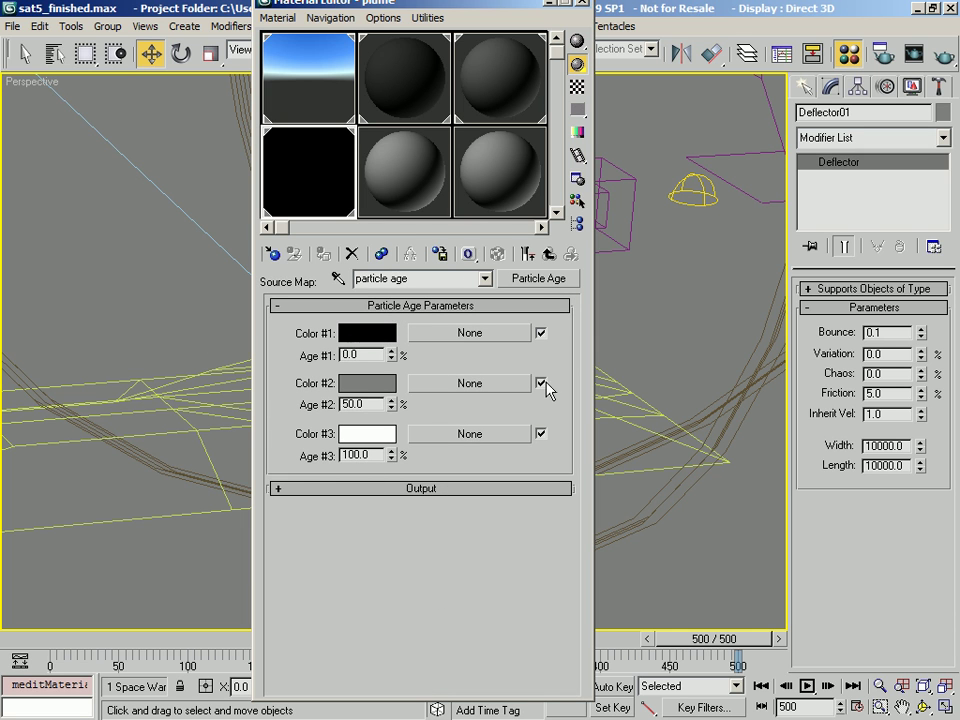
- Return to the plume displacement control Gradient Ramp and move its middle grey flag to position 18
click(549, 255)
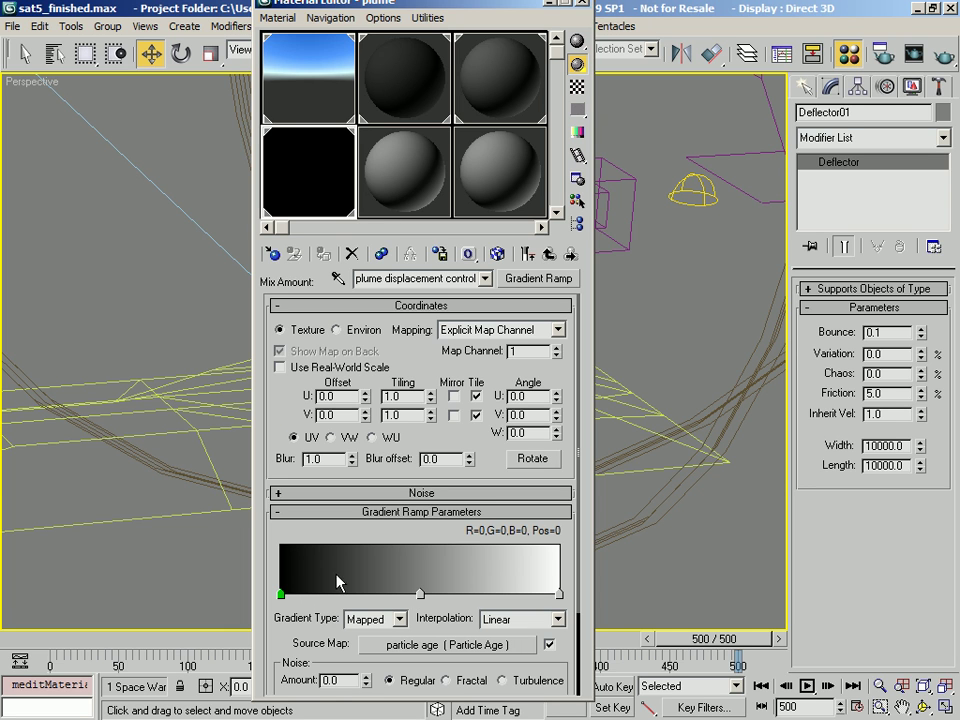
click(420, 594)
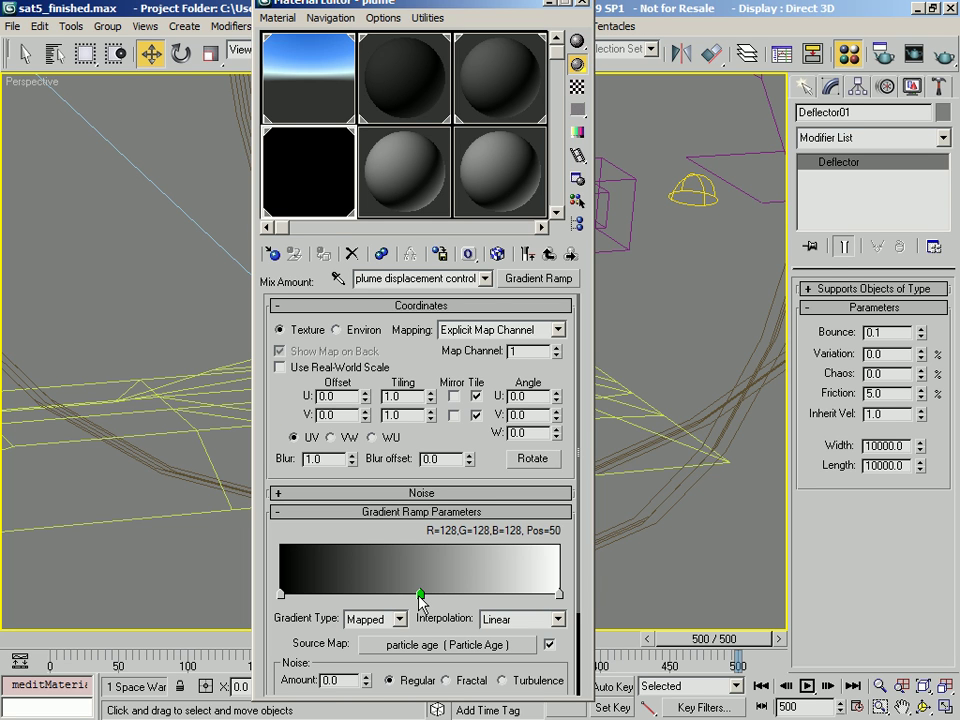
drag(420, 596, 331, 607)
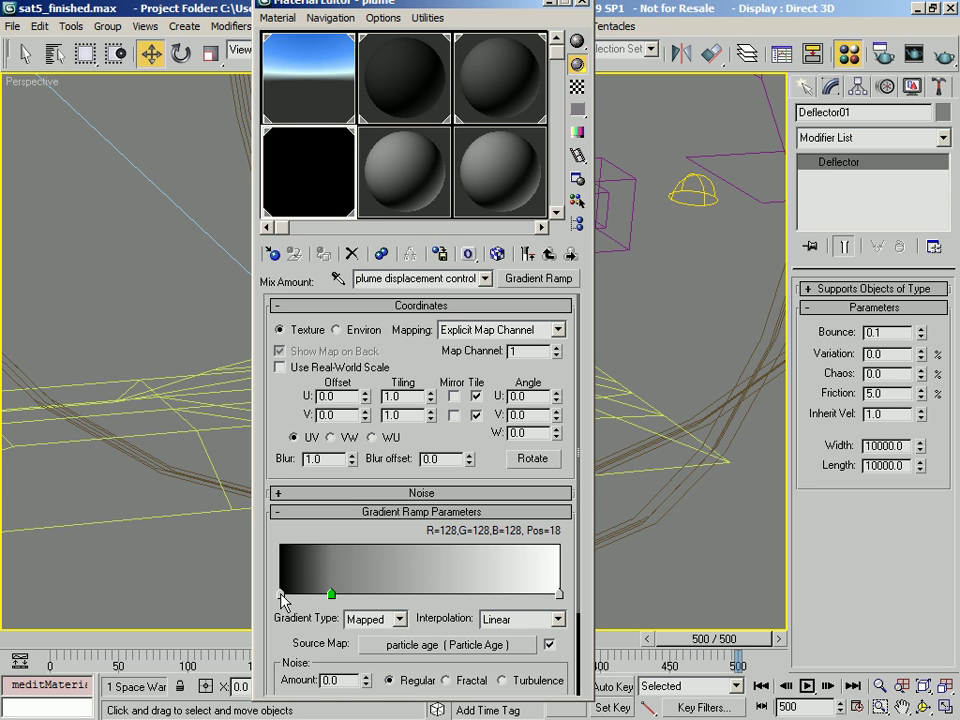
- Set the middle flag of the plume displacement control gradient to a light grey with a colour Value of 200
click(281, 594)
click(331, 594)
double_click(333, 595)
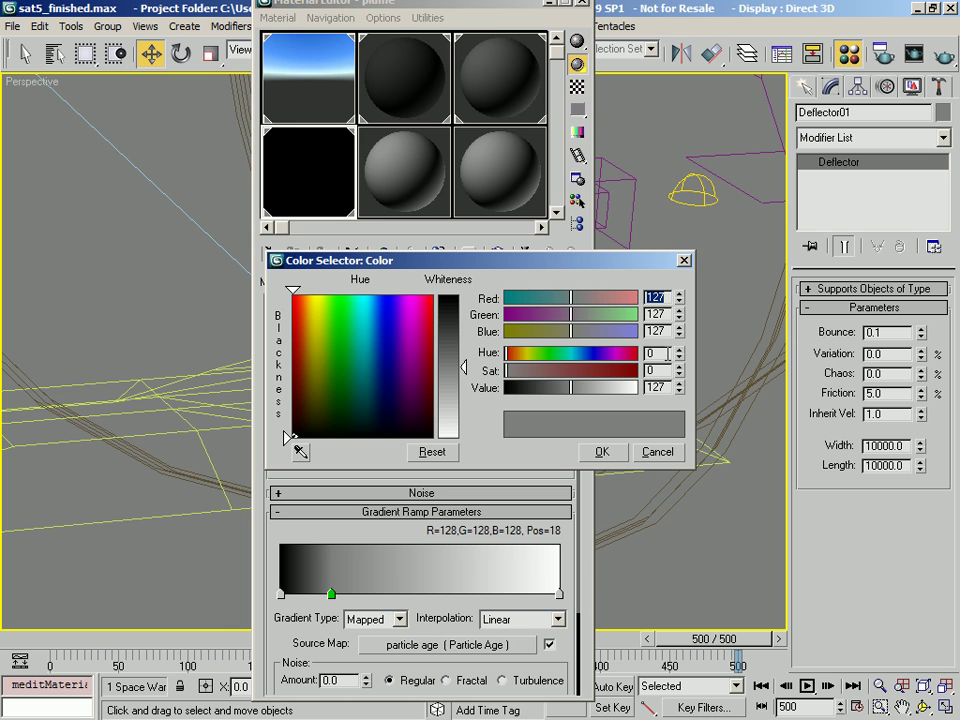
double_click(655, 387)
text(200)
key(Return)
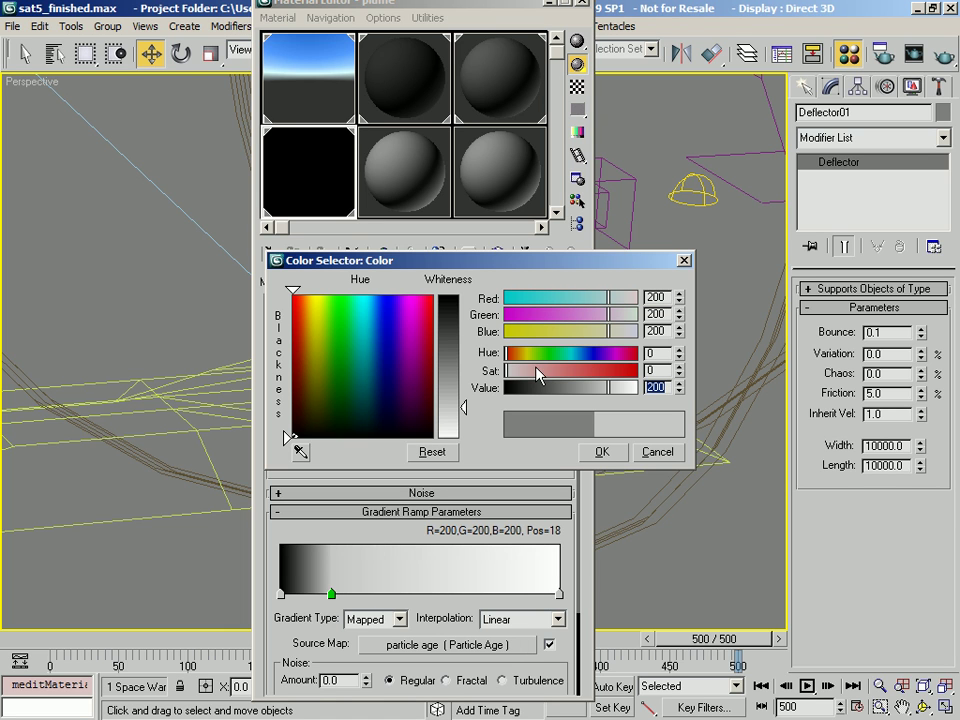
click(604, 452)
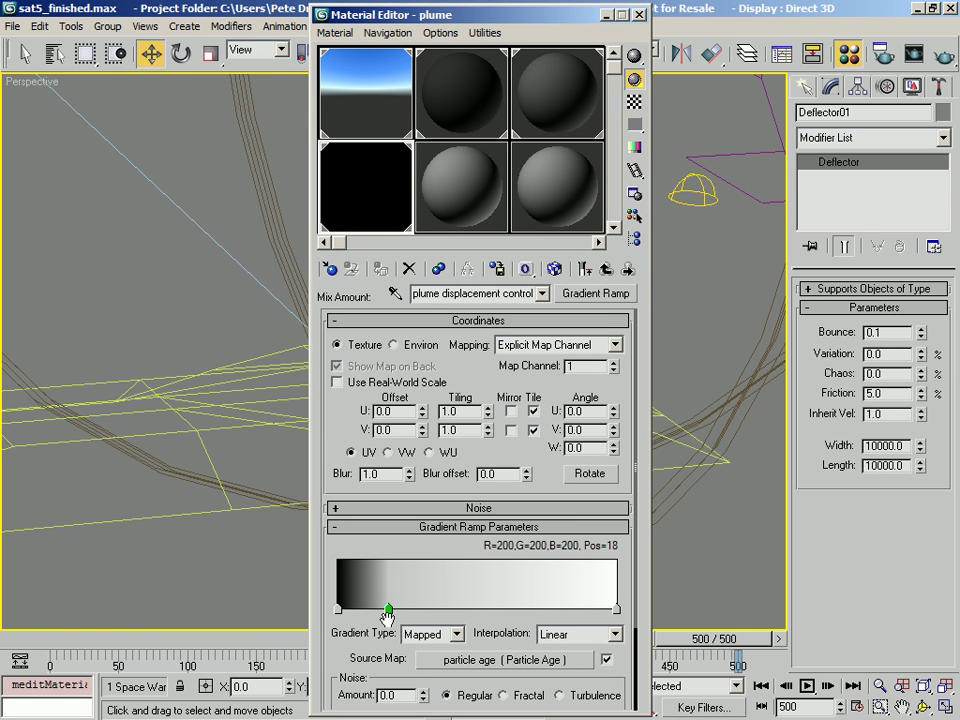
drag(405, 12, 677, 7)
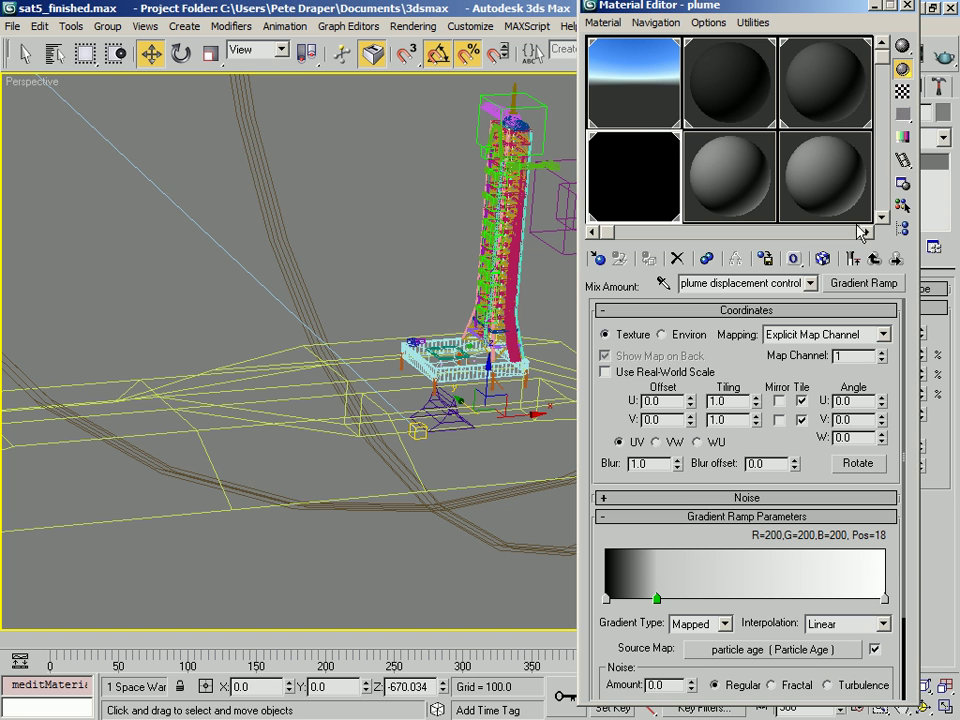
drag(709, 8, 212, 28)
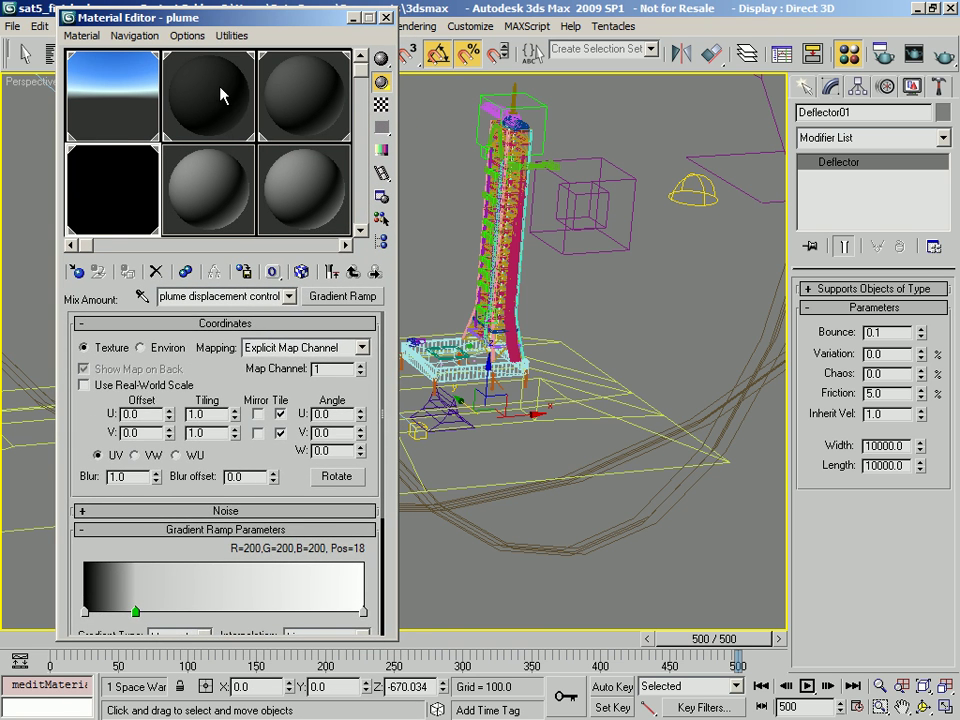
scroll(94, 315, down, 4)
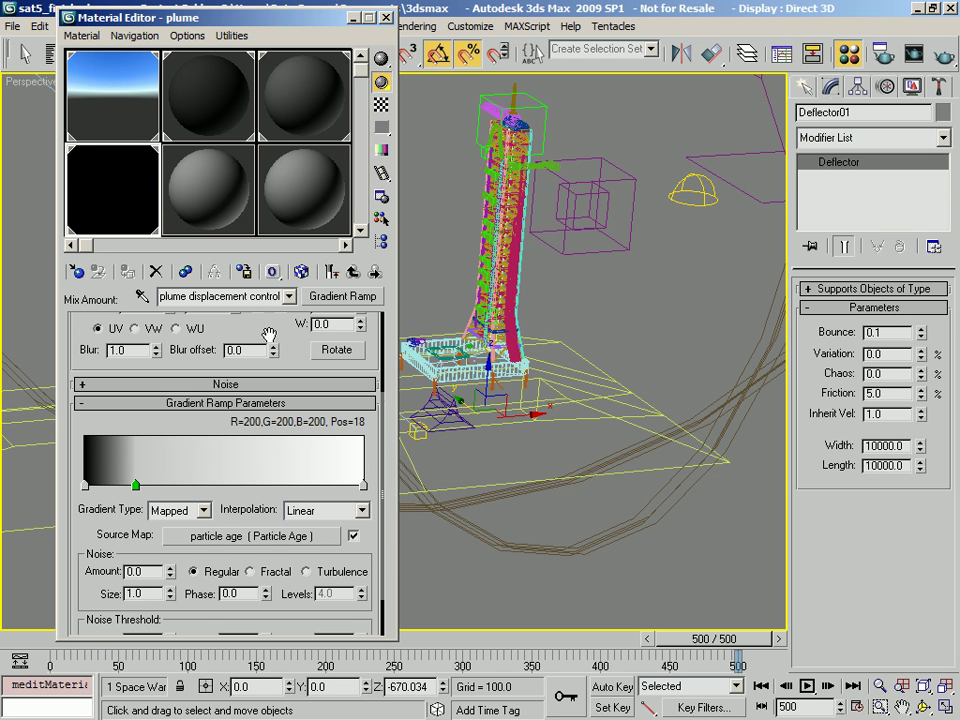
scroll(193, 346, down, 2)
drag(277, 250, 290, 475)
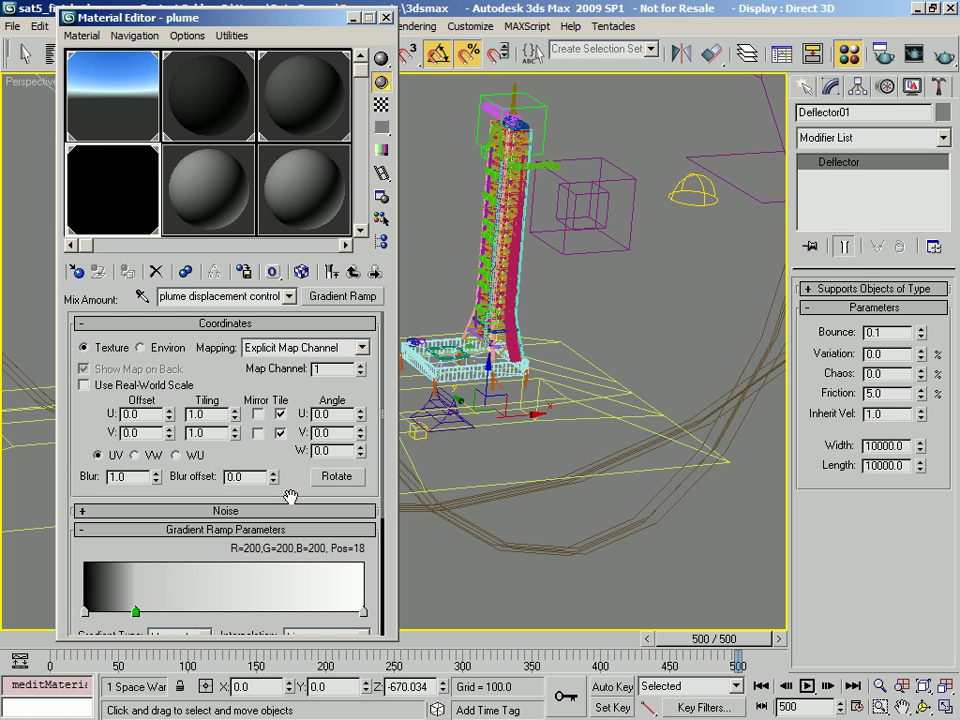
- Try the Use Real-World Scale option on the plume displacement control Gradient Ramp
click(125, 387)
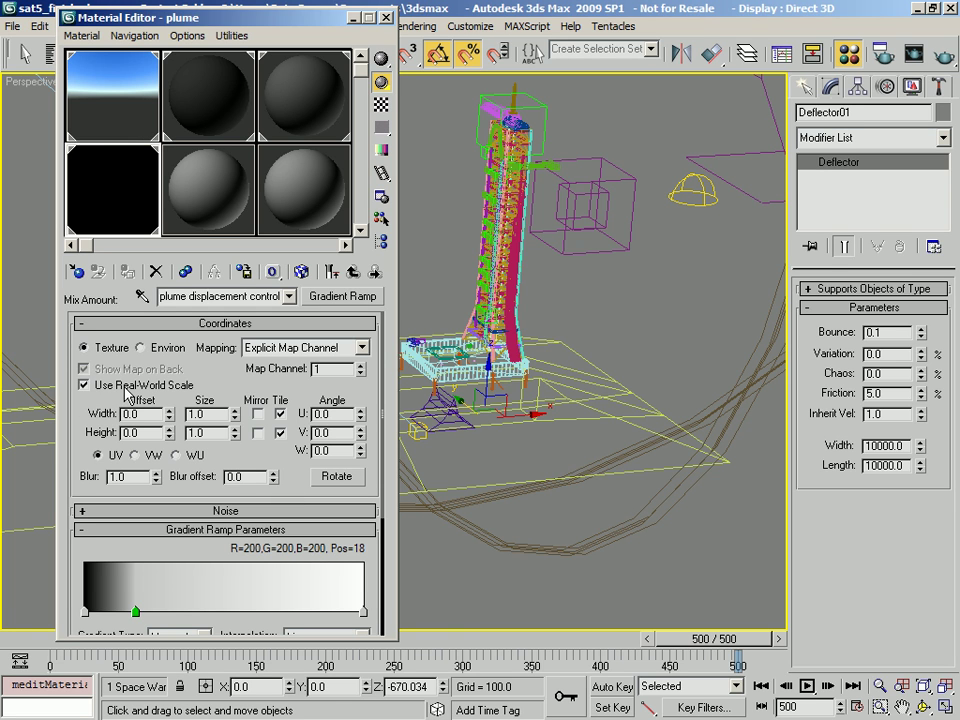
click(124, 388)
click(121, 392)
click(124, 392)
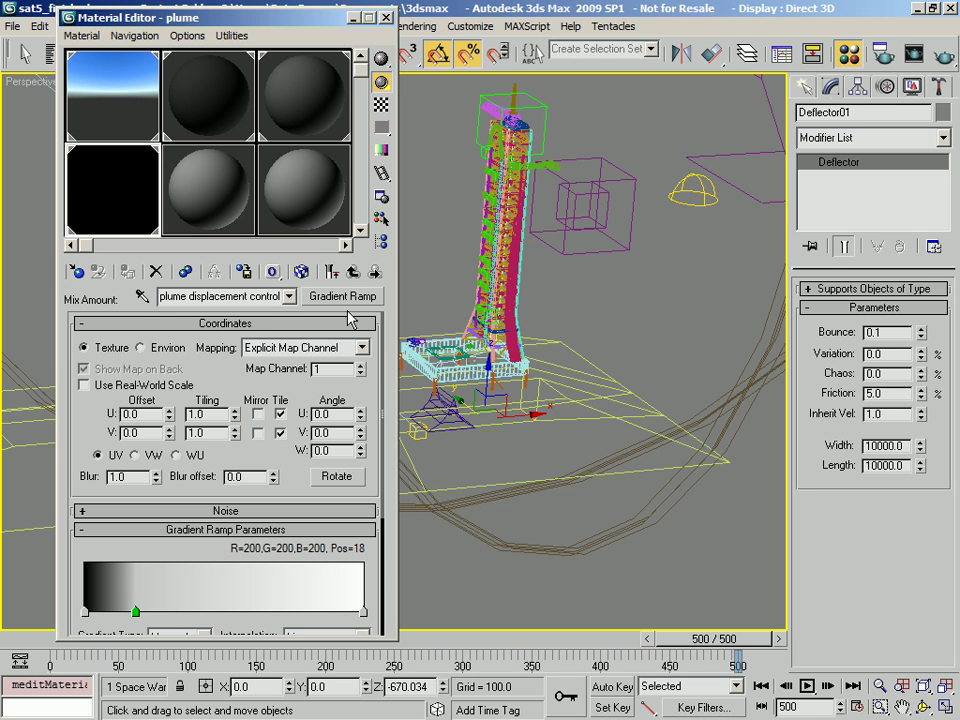
- Compare the coordinates of the plume internal shape Cellular map with the settings of the plume displacement control Gradient Ramp
click(356, 273)
click(235, 392)
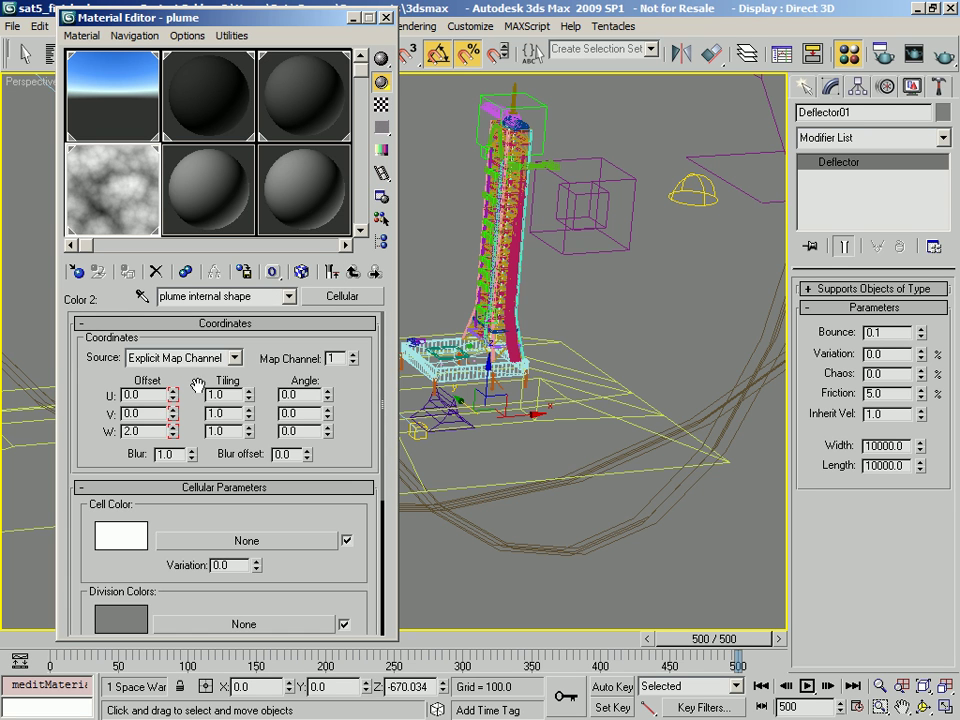
drag(94, 410, 147, 470)
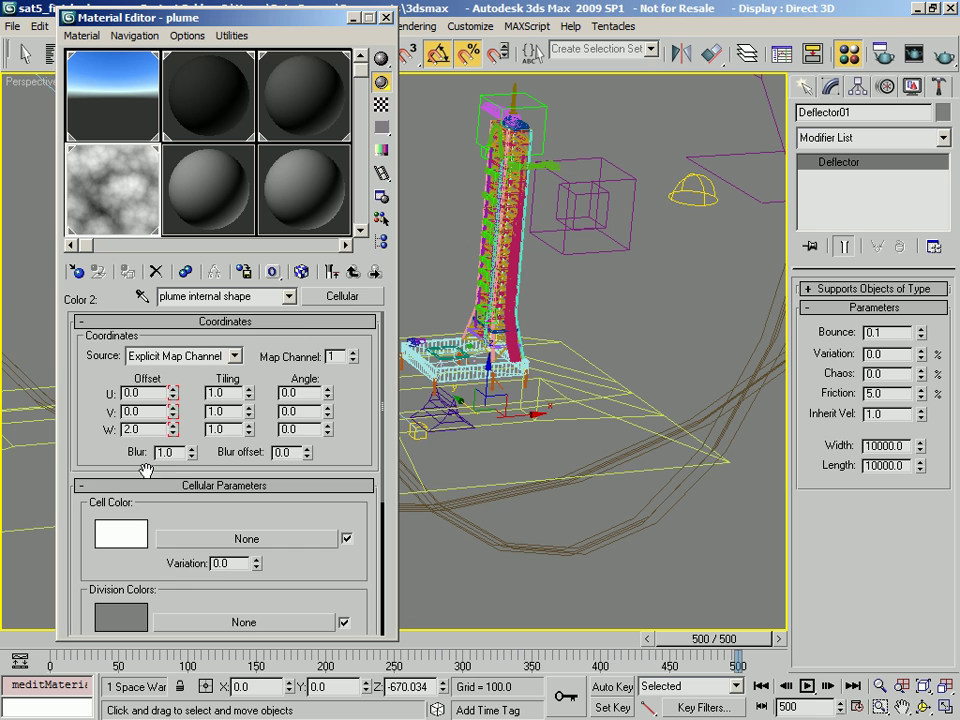
click(354, 273)
click(300, 416)
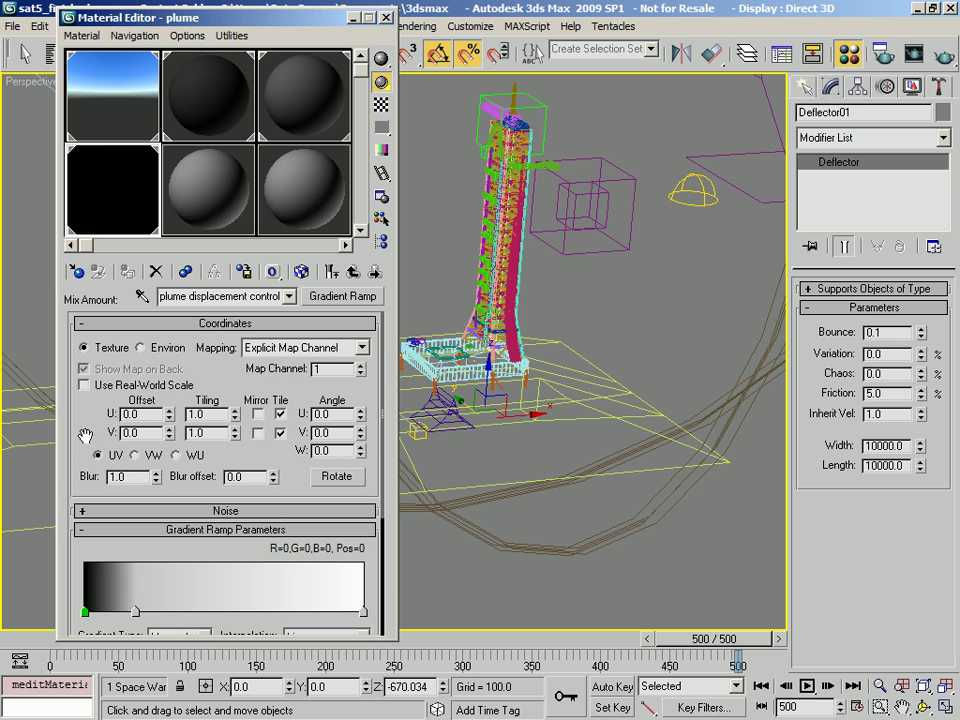
scroll(70, 325, down, 4)
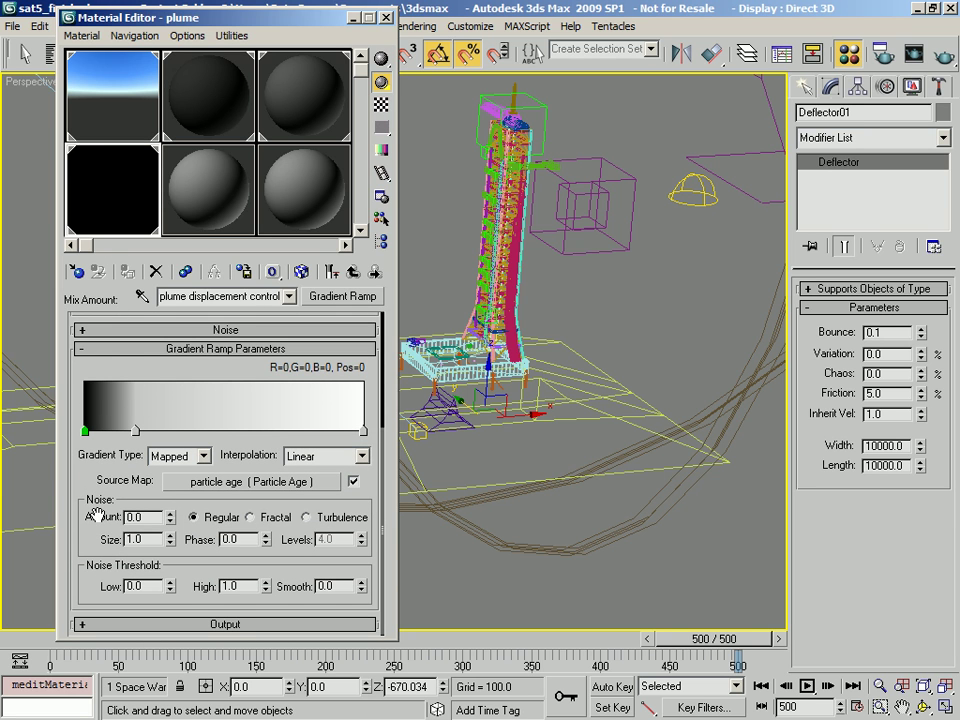
- Return to the top level of the plume material and assign a Mist (lume) shader named "plume opacity" to its Volume slot
click(352, 272)
click(352, 273)
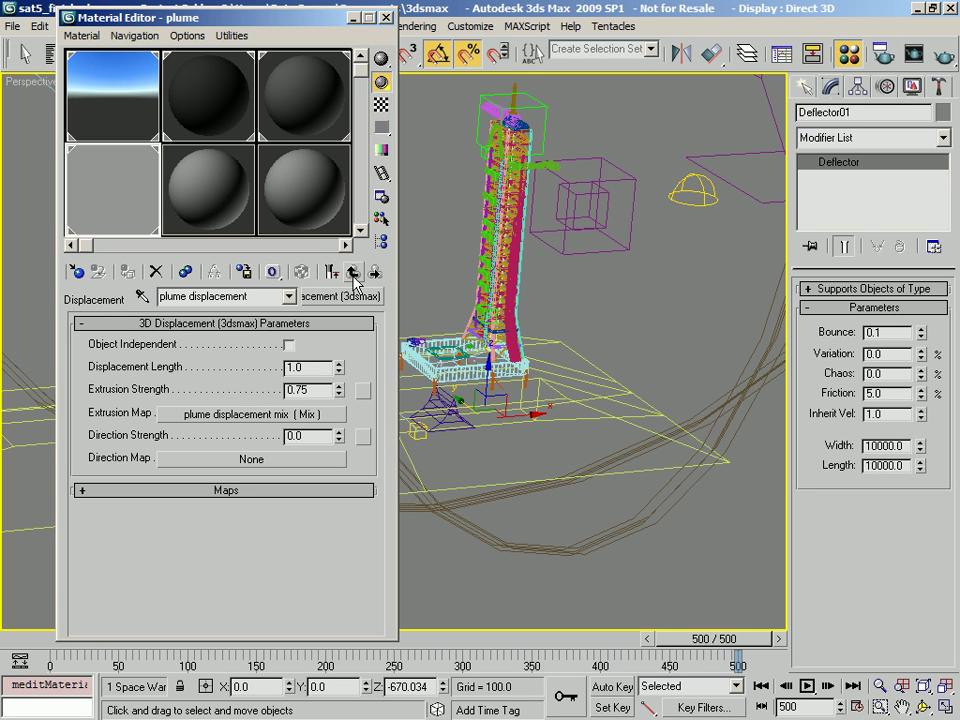
click(352, 273)
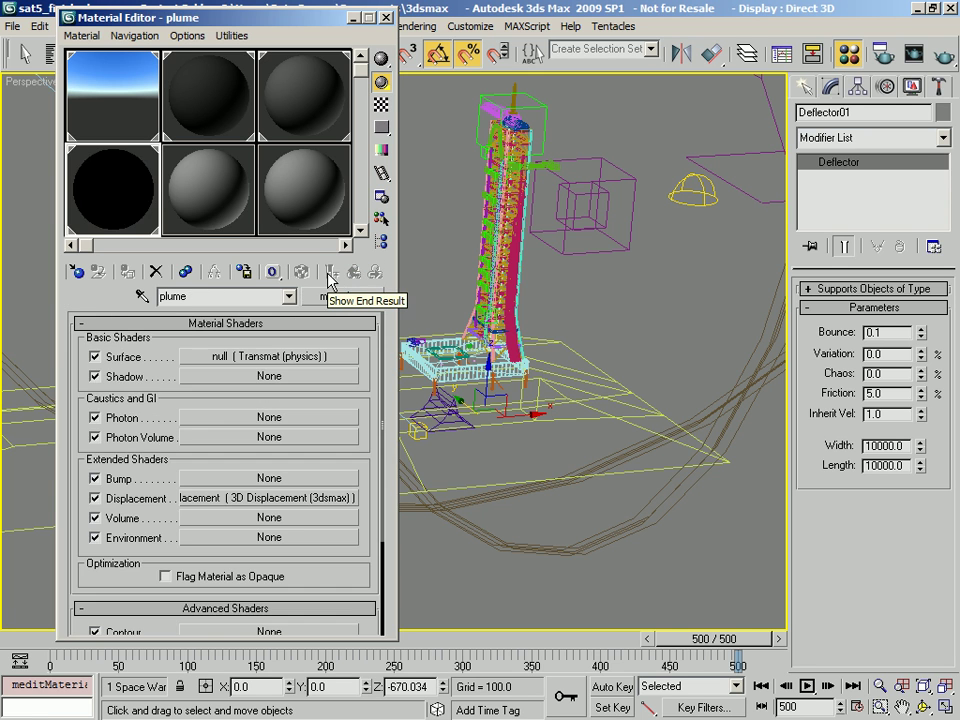
click(212, 518)
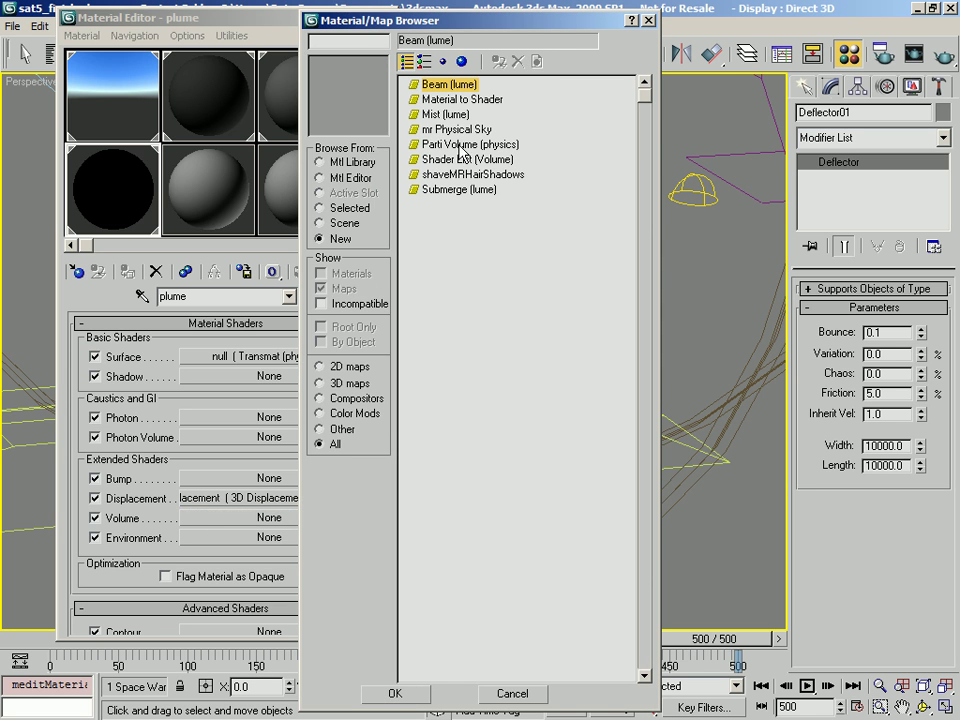
double_click(445, 114)
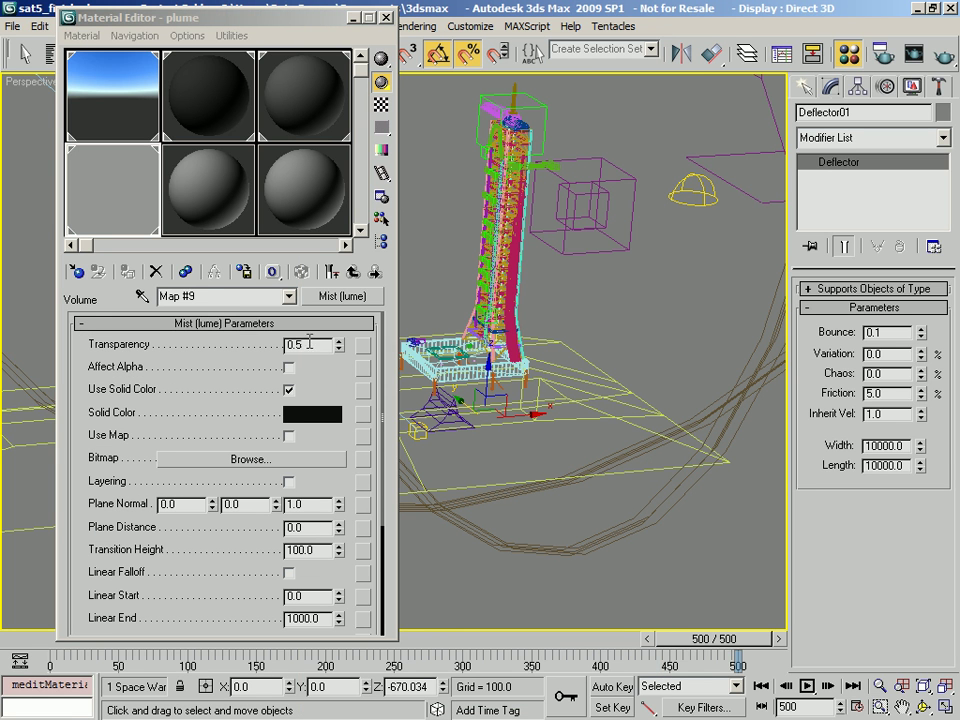
click(217, 296)
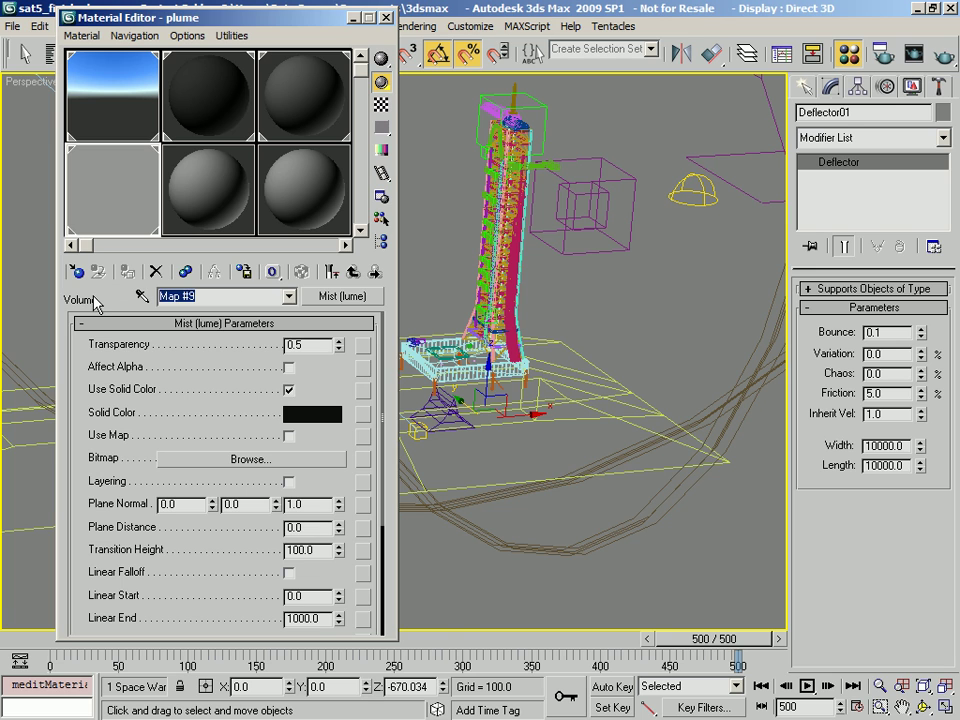
text(plume opacity)
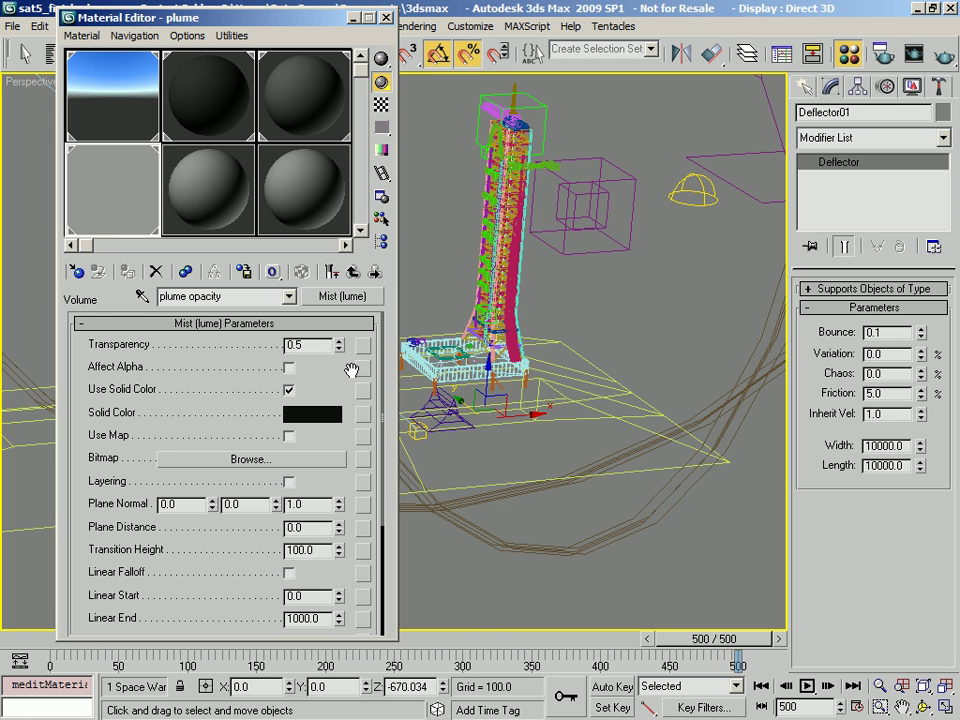
- Enable Affect Alpha on the plume opacity Mist shader and assign an Output map to its Transparency
click(289, 368)
click(289, 367)
click(363, 345)
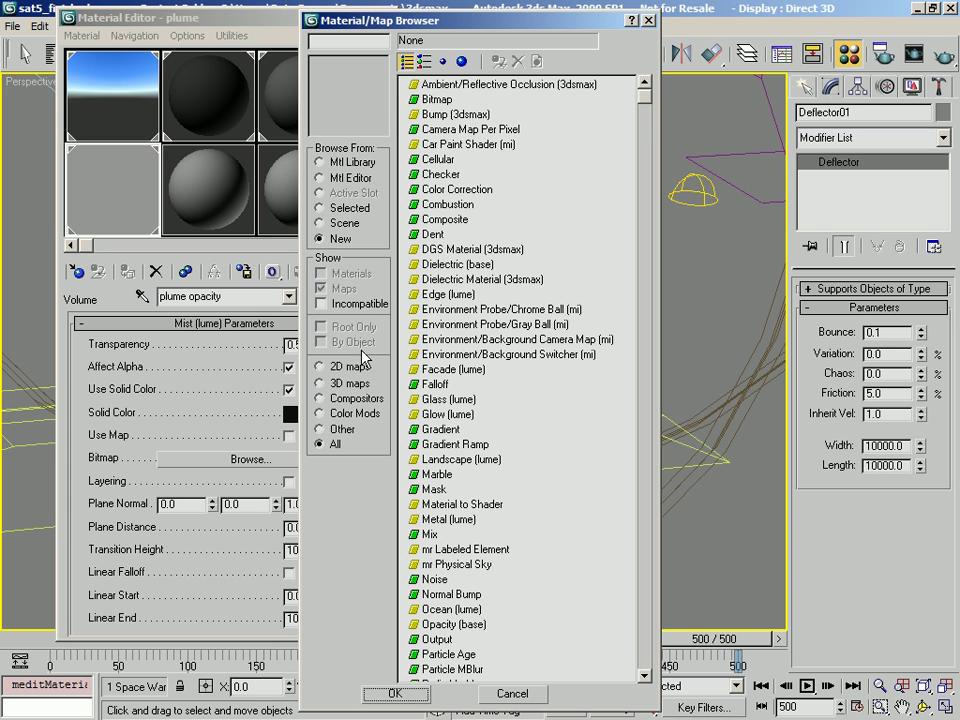
scroll(600, 626, down, 1)
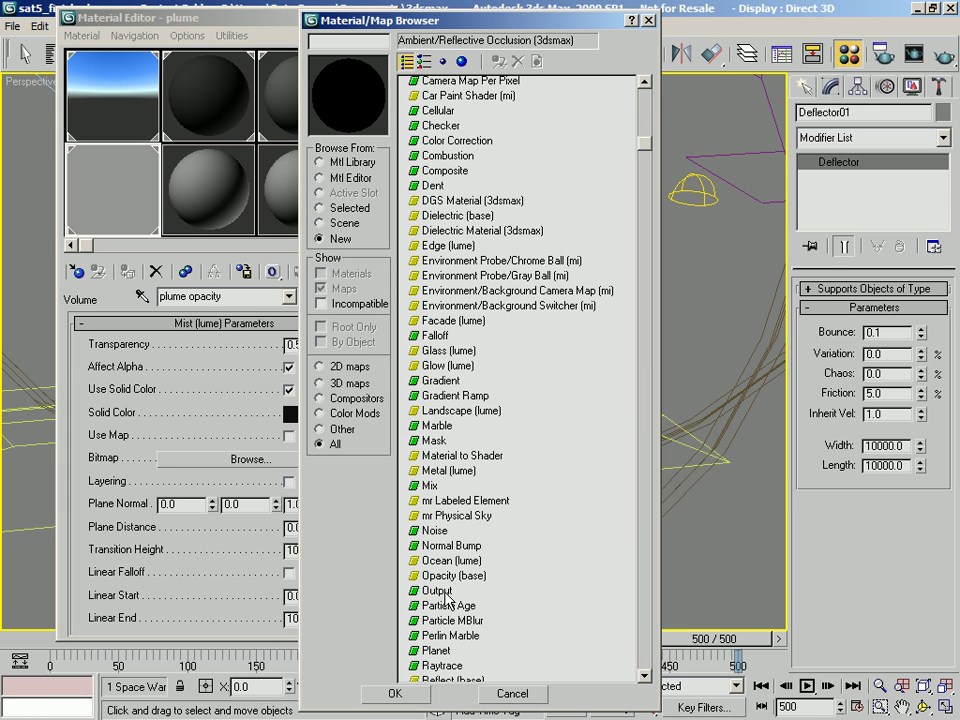
click(444, 595)
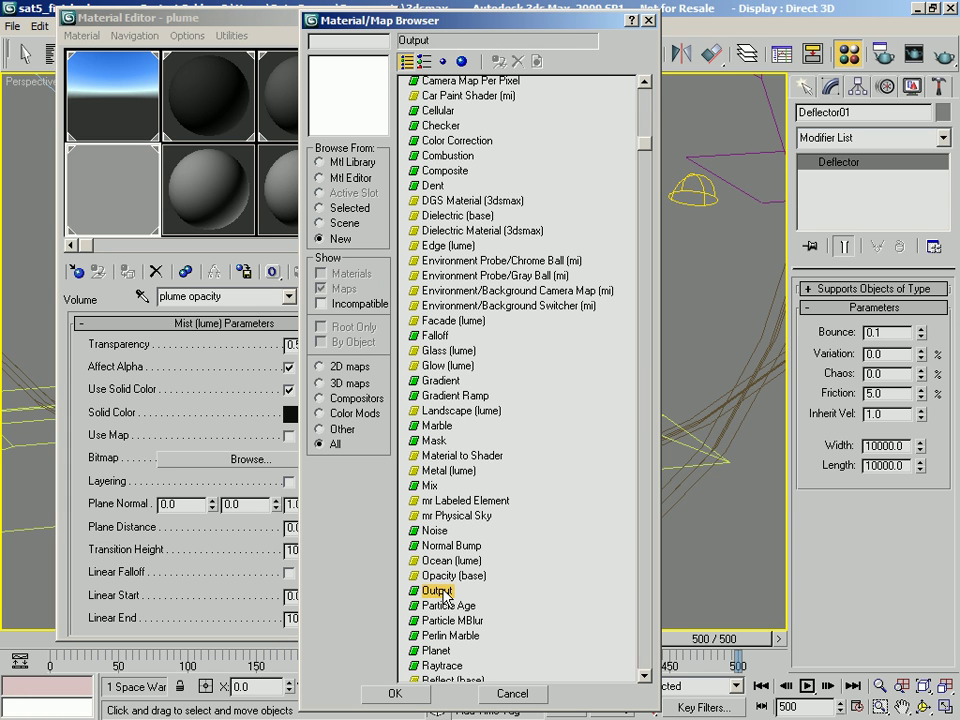
click(394, 692)
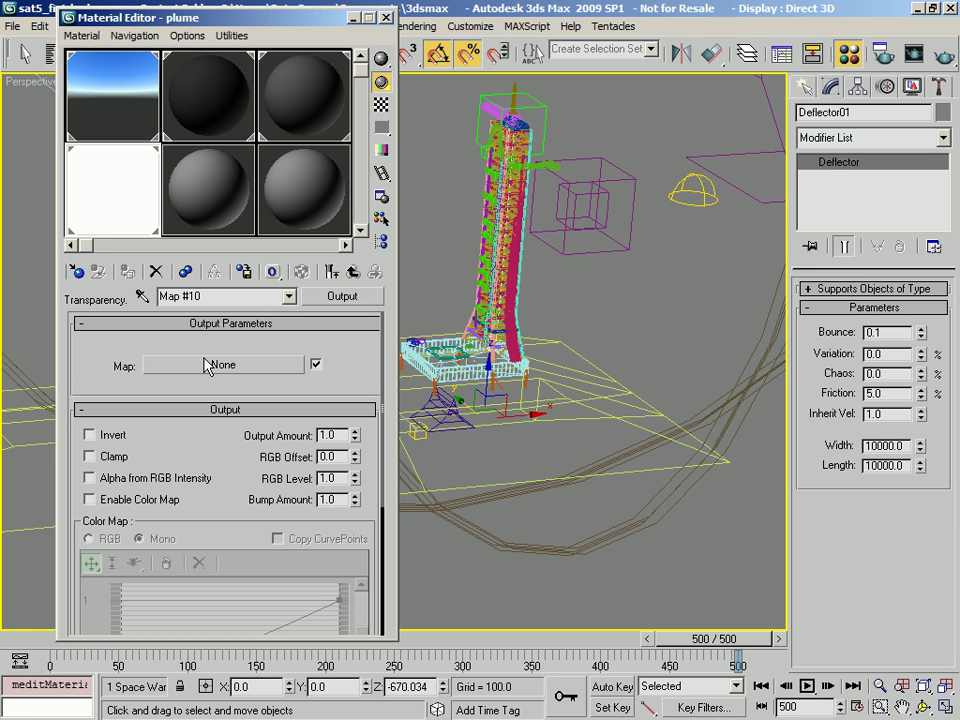
- Examine the Opacity setting of the Standard_8 material and return to the plume material's Output map
click(216, 190)
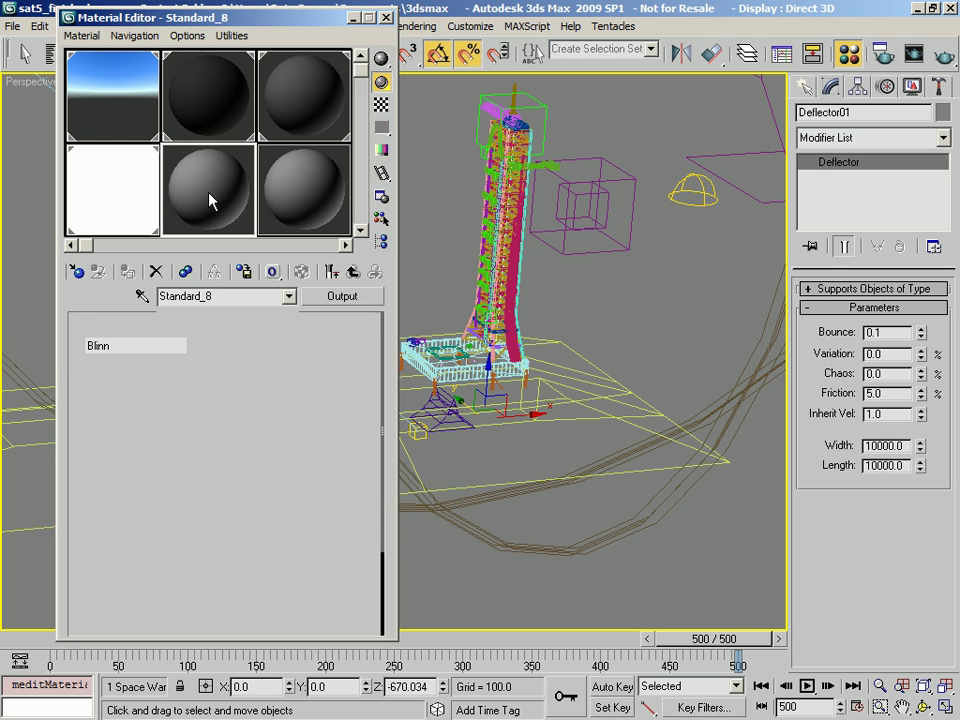
drag(244, 550, 270, 550)
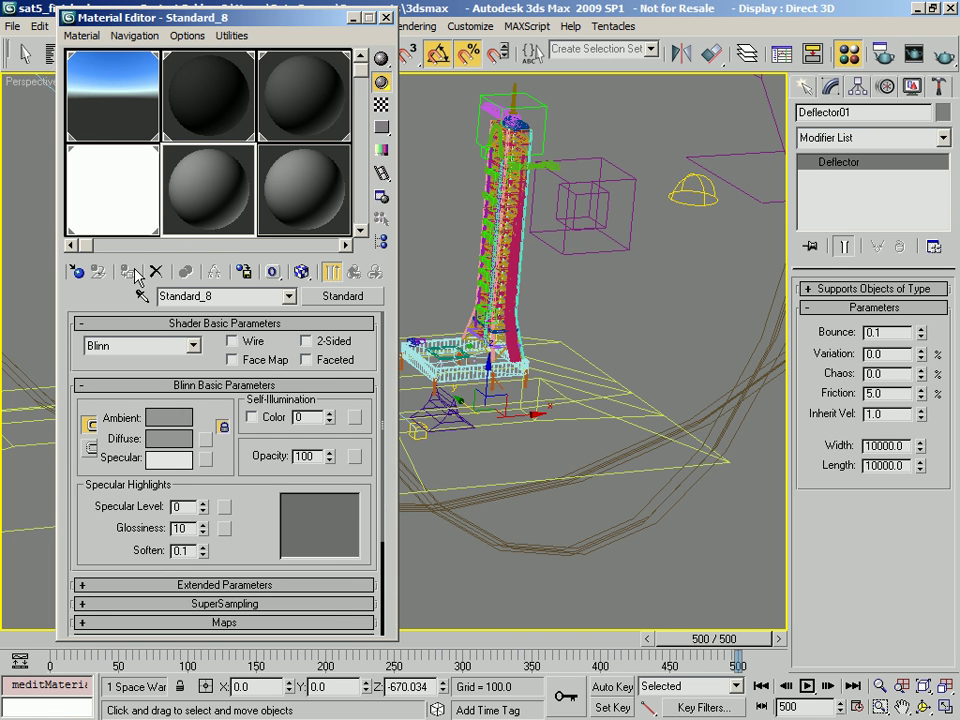
double_click(304, 456)
click(118, 181)
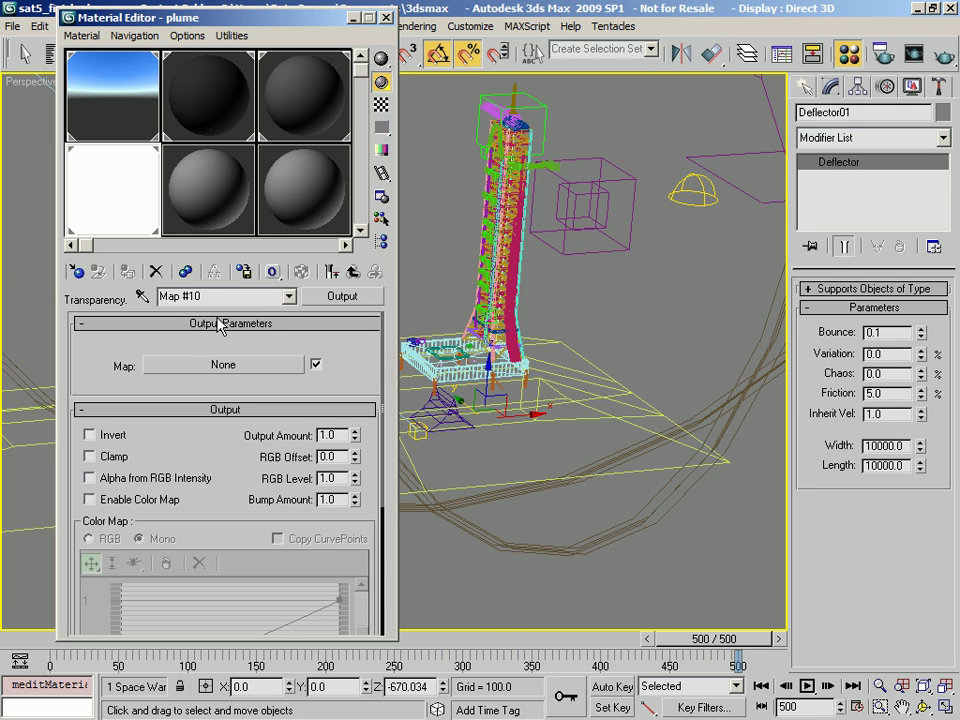
- Name the Transparency Output map "plume transparency invert" and enable its Invert option
drag(218, 296, 42, 276)
text(plume transparency)
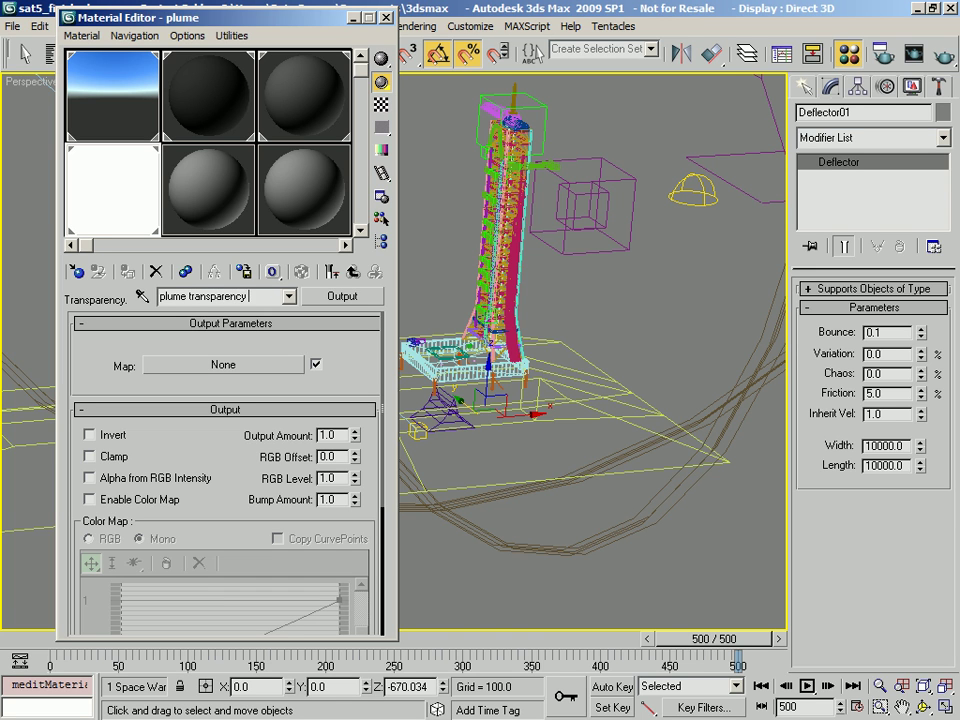
text( invert)
drag(231, 491, 231, 489)
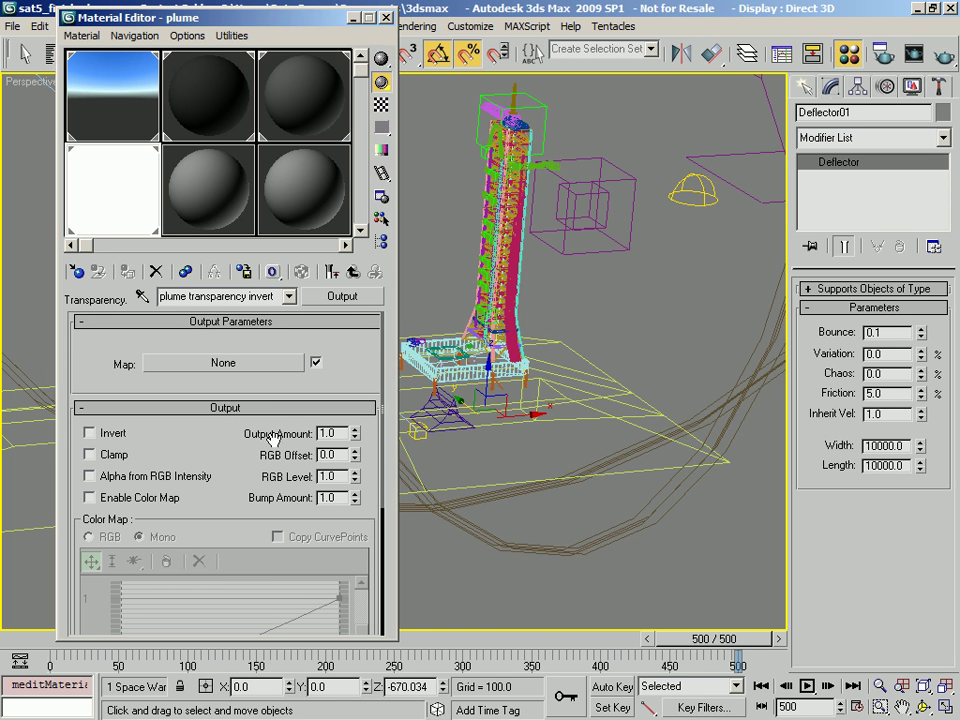
click(105, 436)
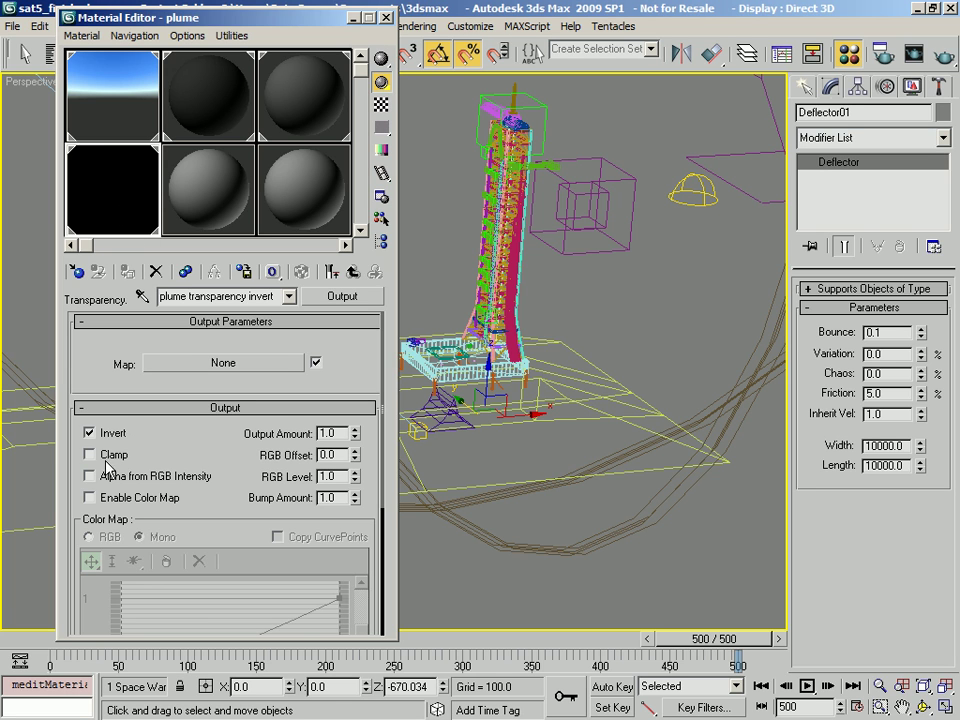
click(89, 432)
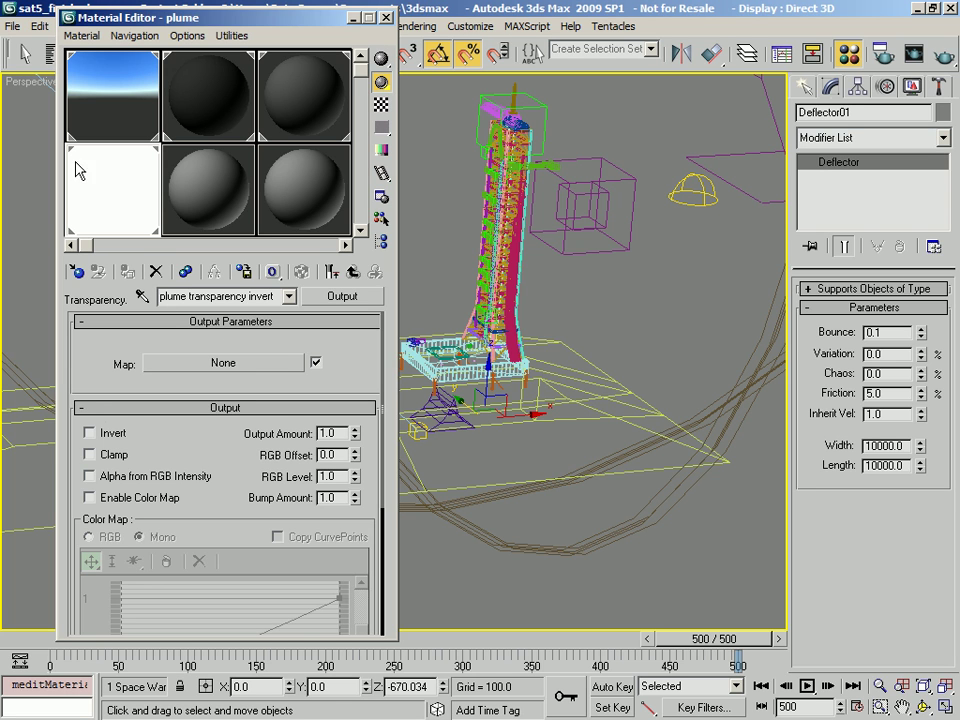
click(103, 434)
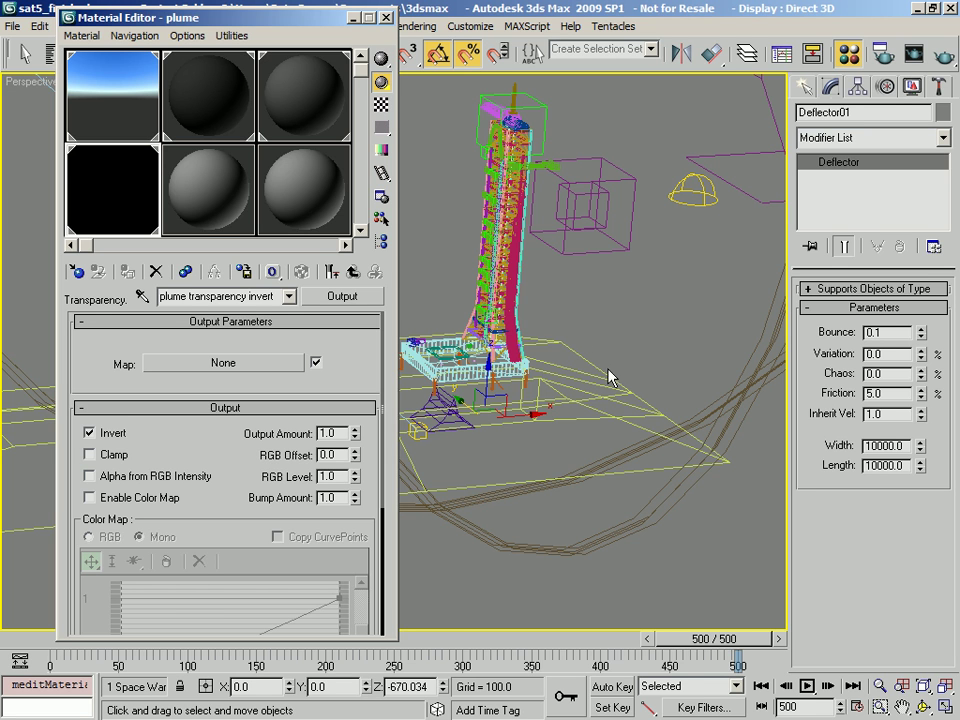
- Assign a Falloff map named "plume edge falloff" inside the Output map and swap its front and side colours
click(225, 363)
double_click(432, 384)
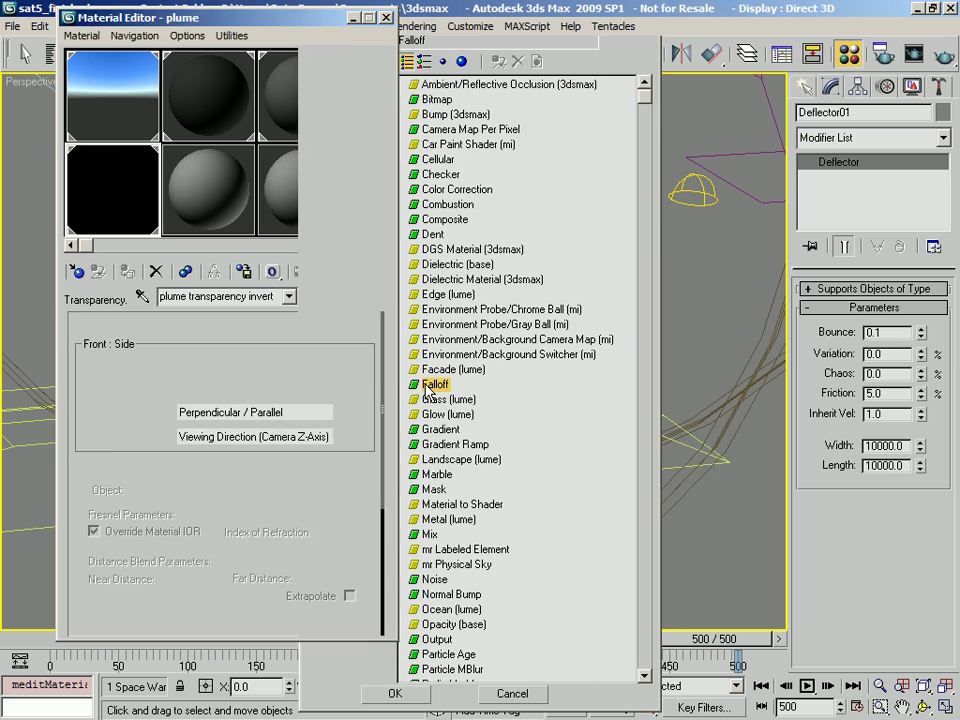
drag(211, 293, 107, 297)
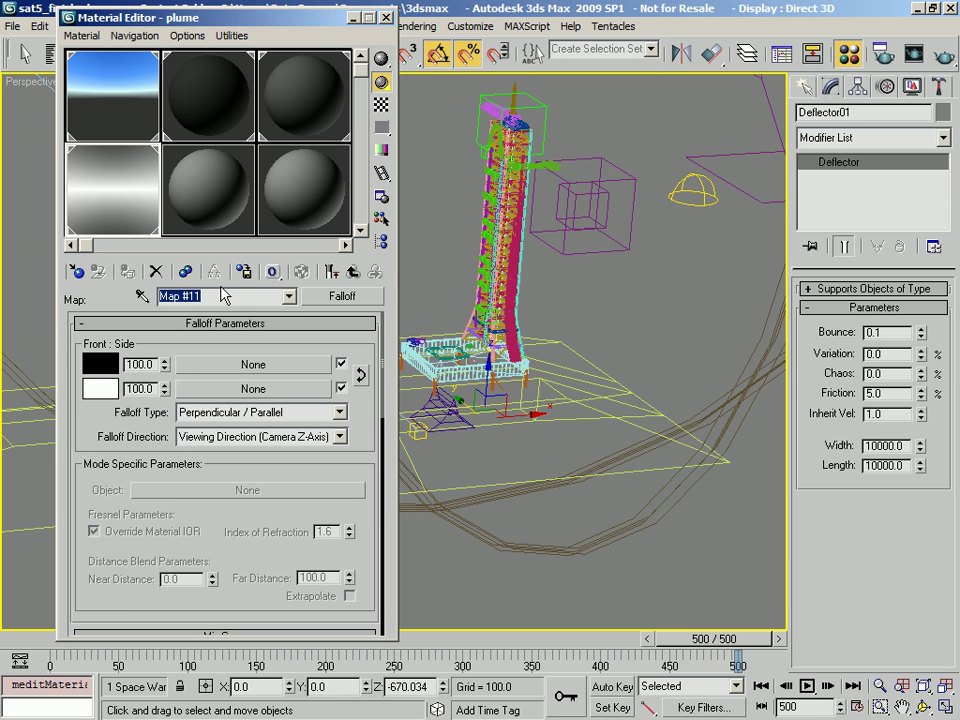
text(plume edge falloff)
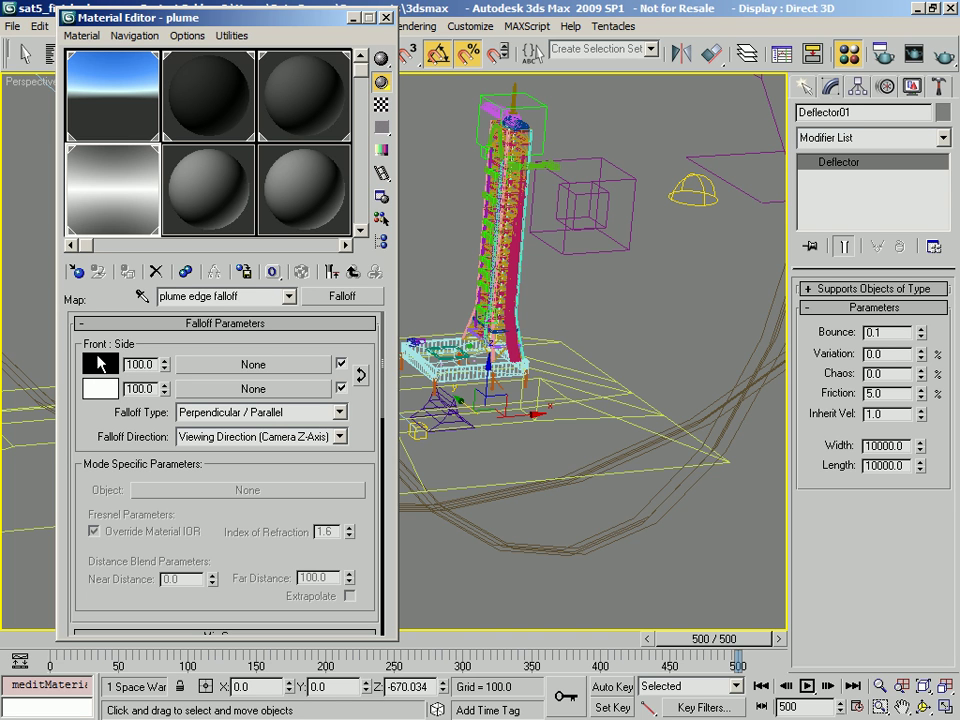
click(360, 374)
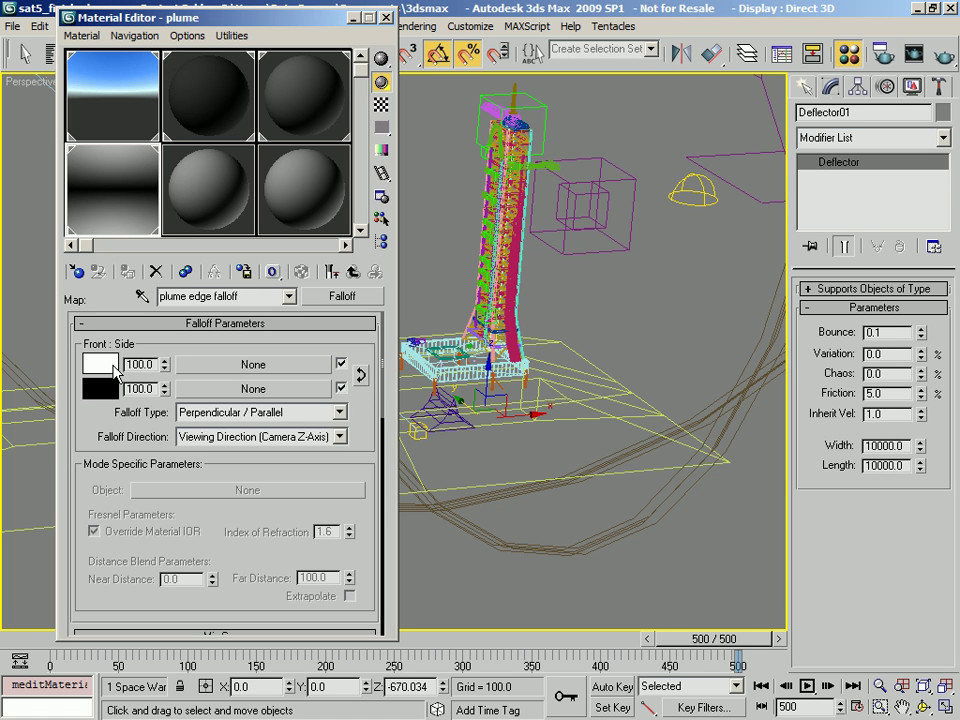
- Examine the plume transparency invert Output map, its edge falloff and the Standard_8 material's opacity settings
click(353, 272)
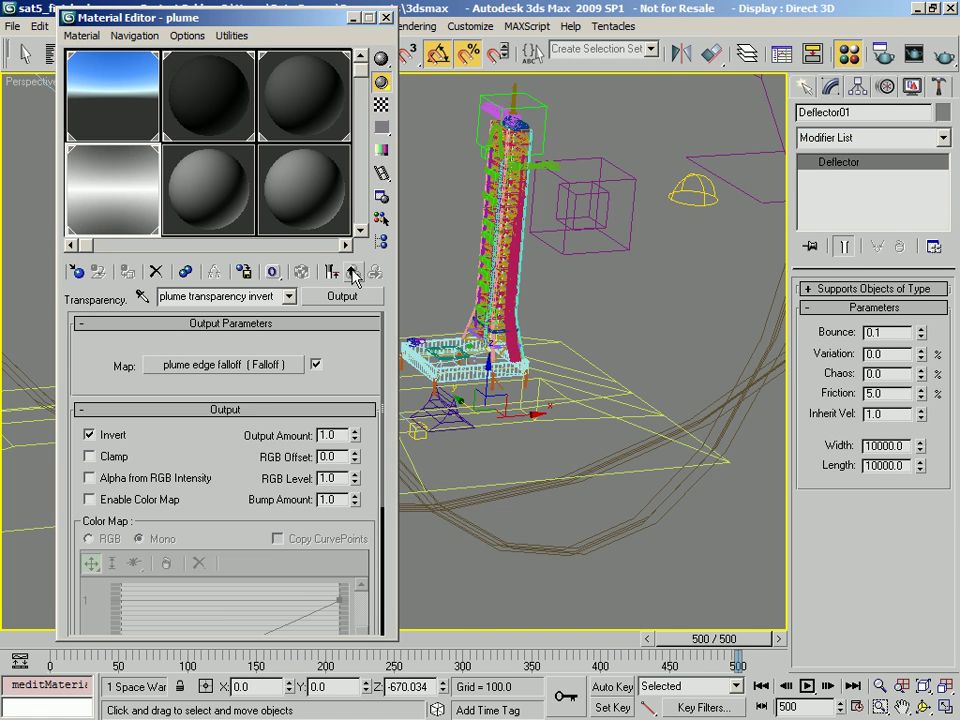
click(190, 366)
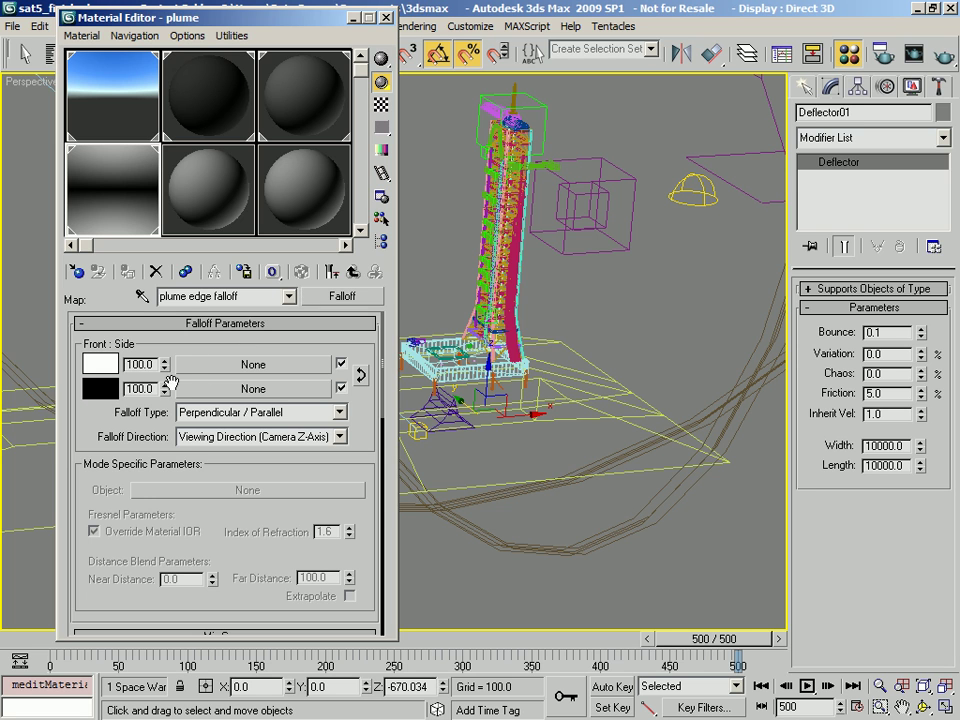
click(200, 181)
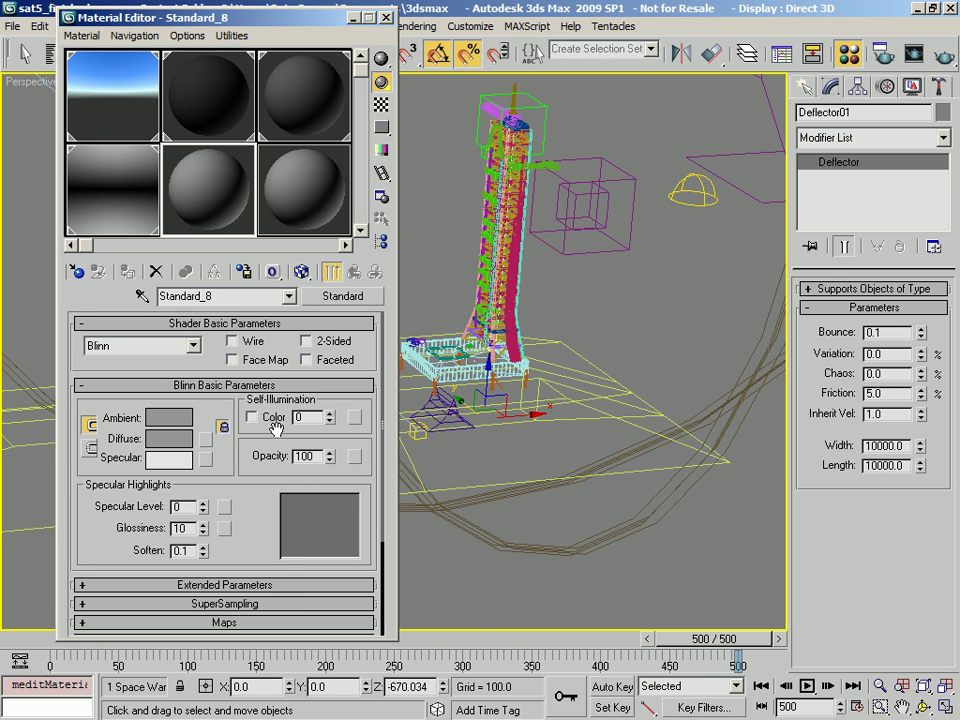
click(128, 208)
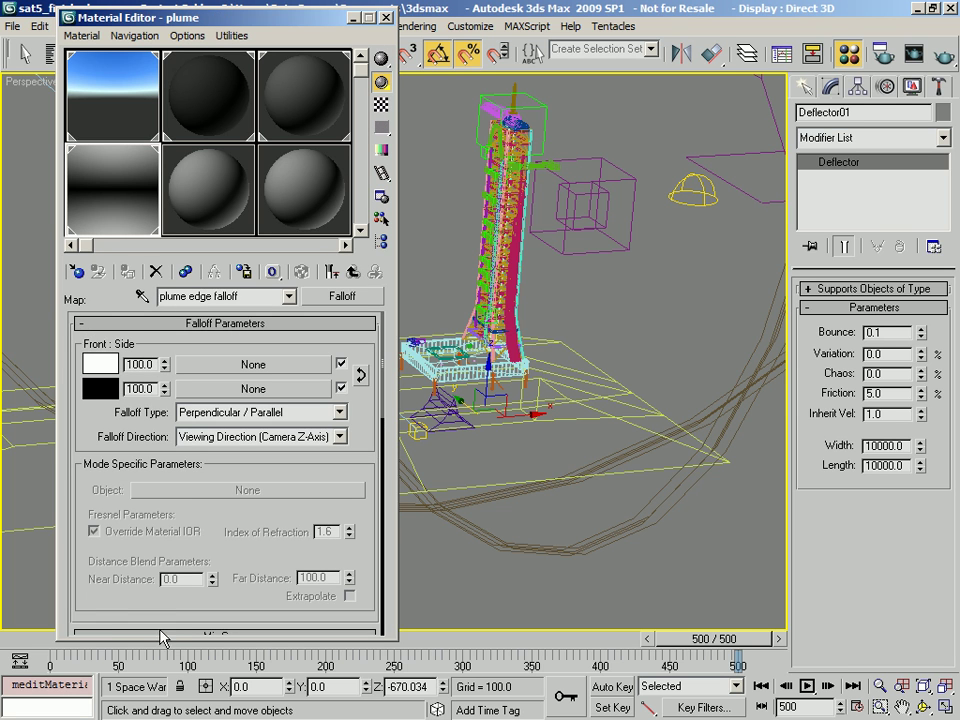
- Assign a Mix map named "plume fade out" to the front slot of the plume edge falloff
drag(180, 641, 183, 714)
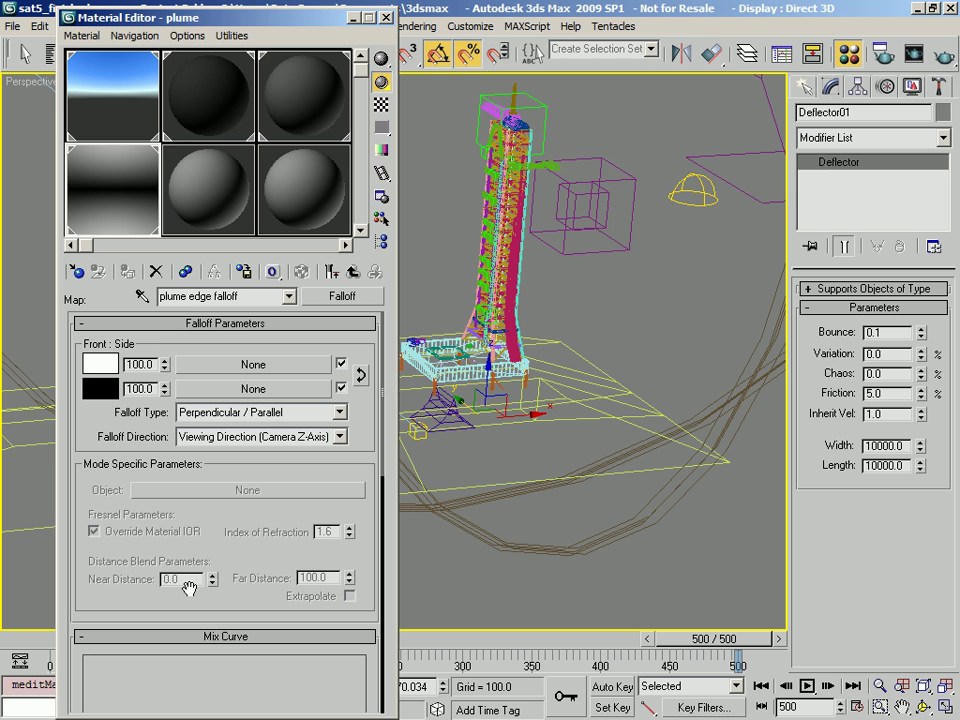
click(250, 365)
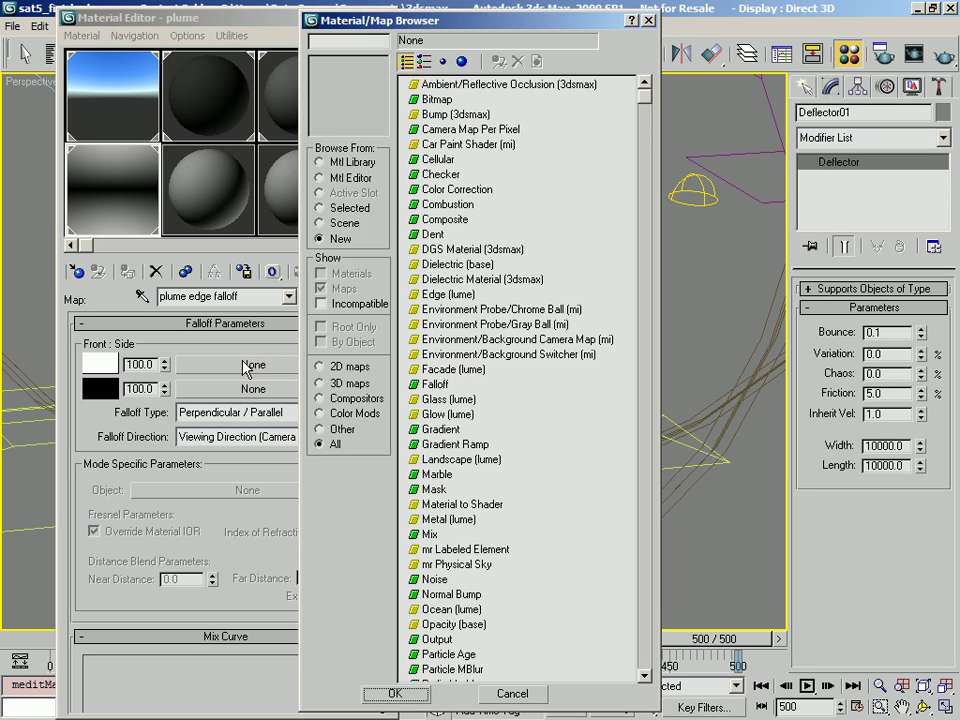
double_click(430, 535)
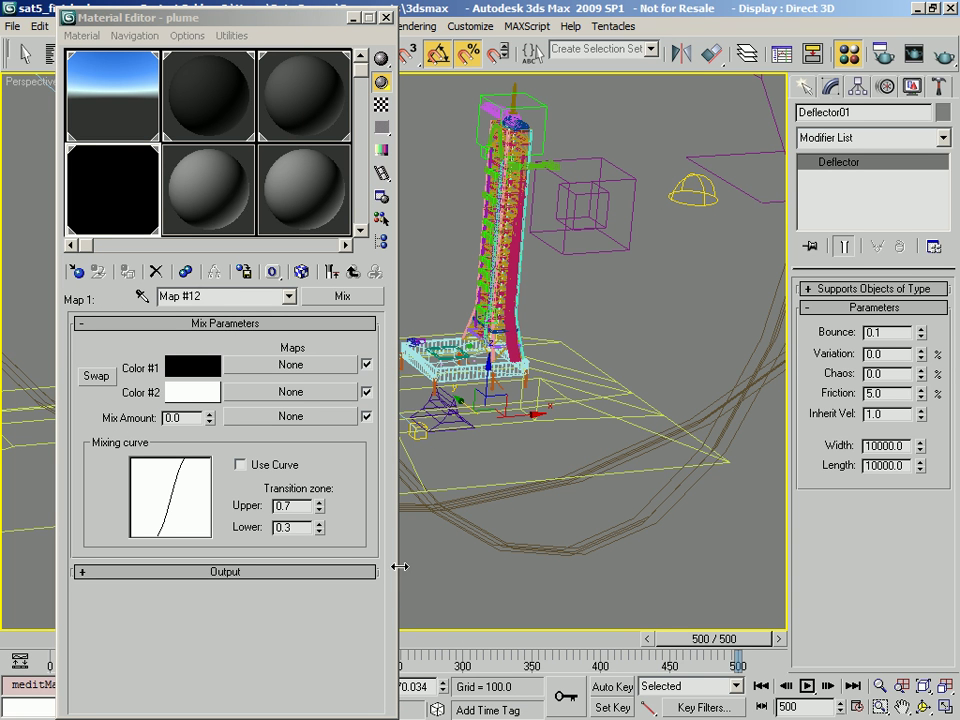
click(203, 297)
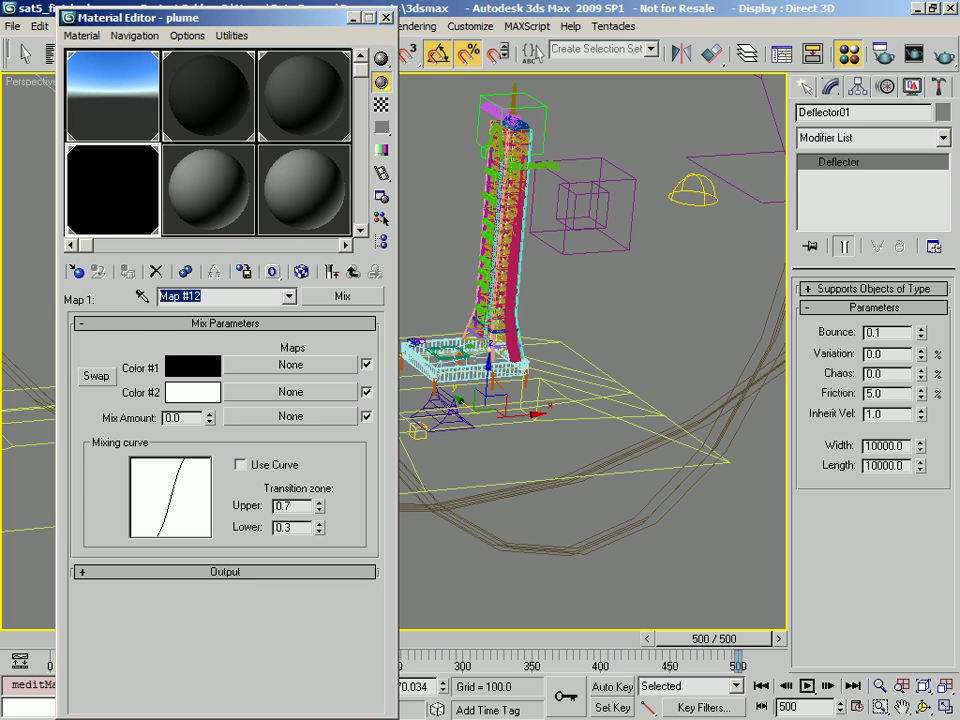
text(plume fade out)
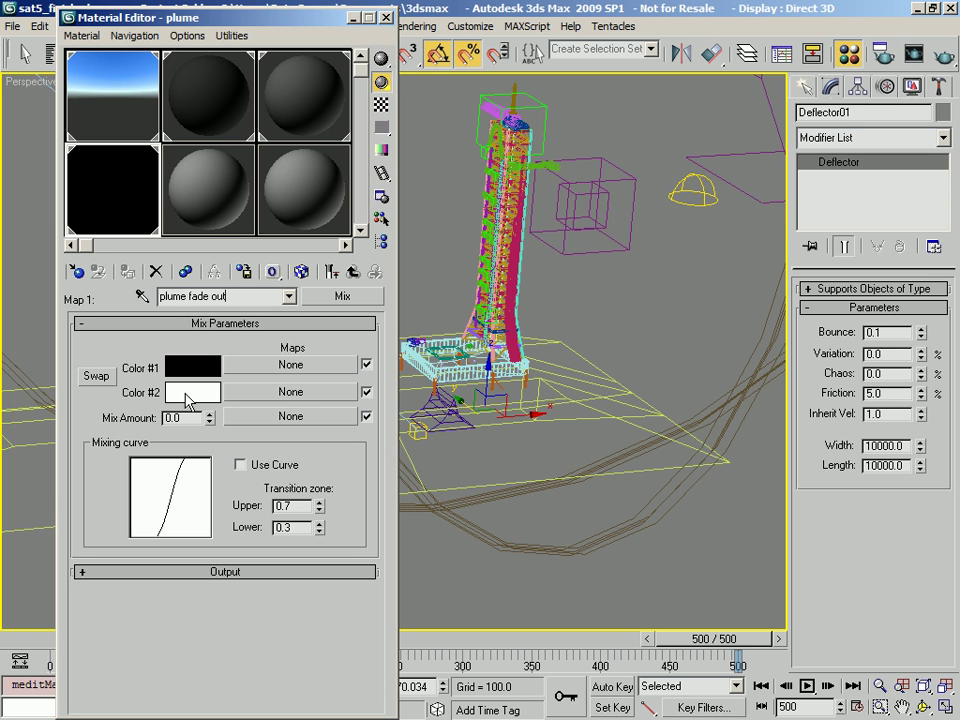
- Assign an Output map named "plume clamp" to Color #2 of the plume fade out Mix map
click(281, 397)
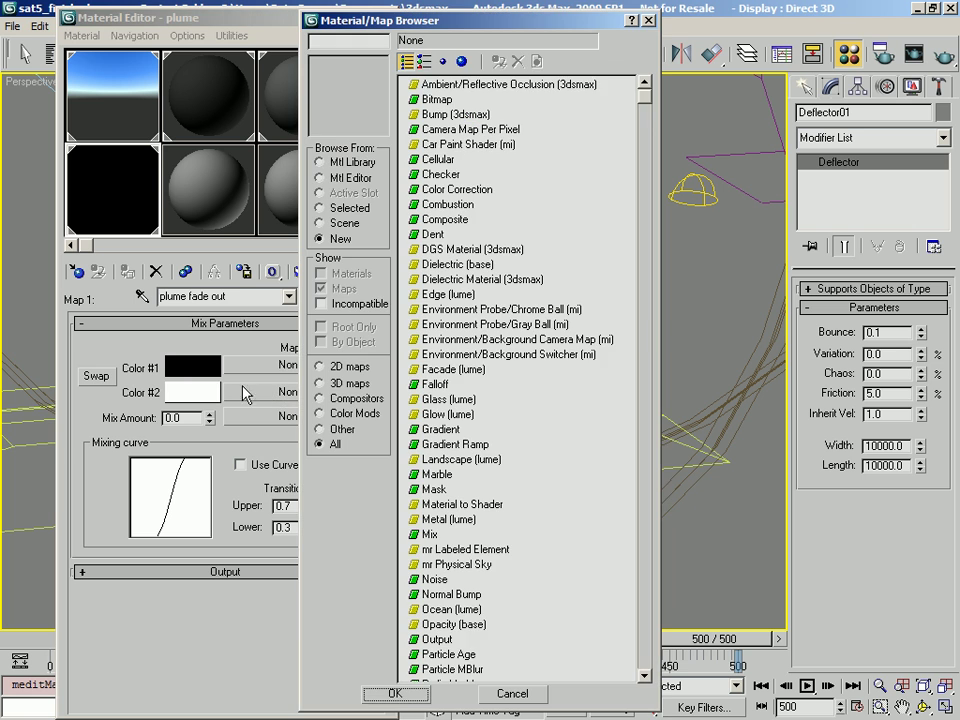
scroll(558, 550, down, 1)
double_click(437, 610)
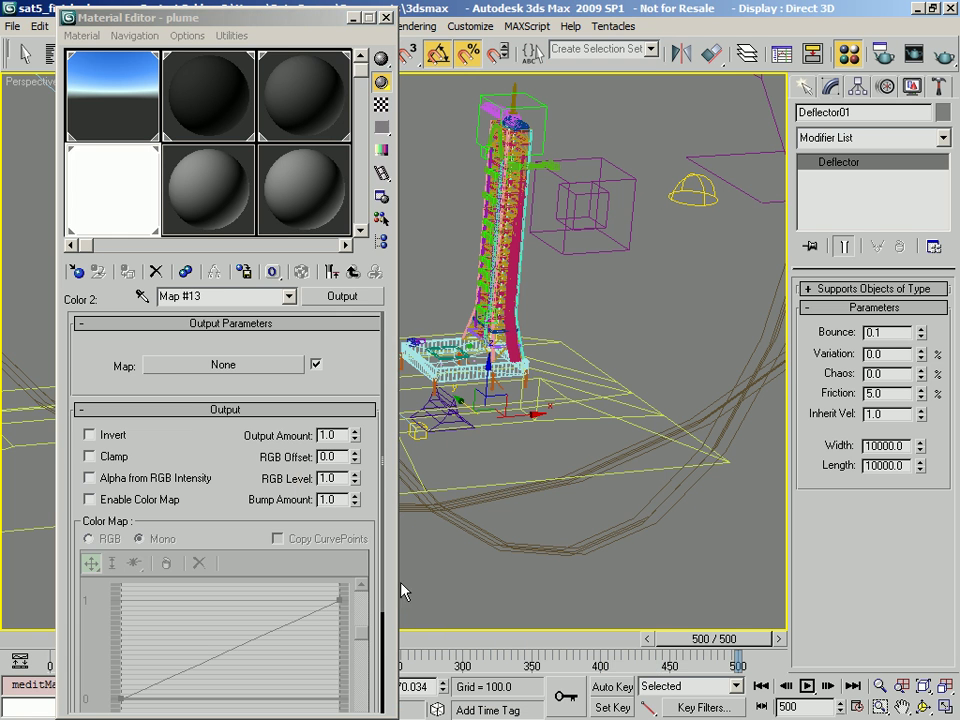
click(352, 271)
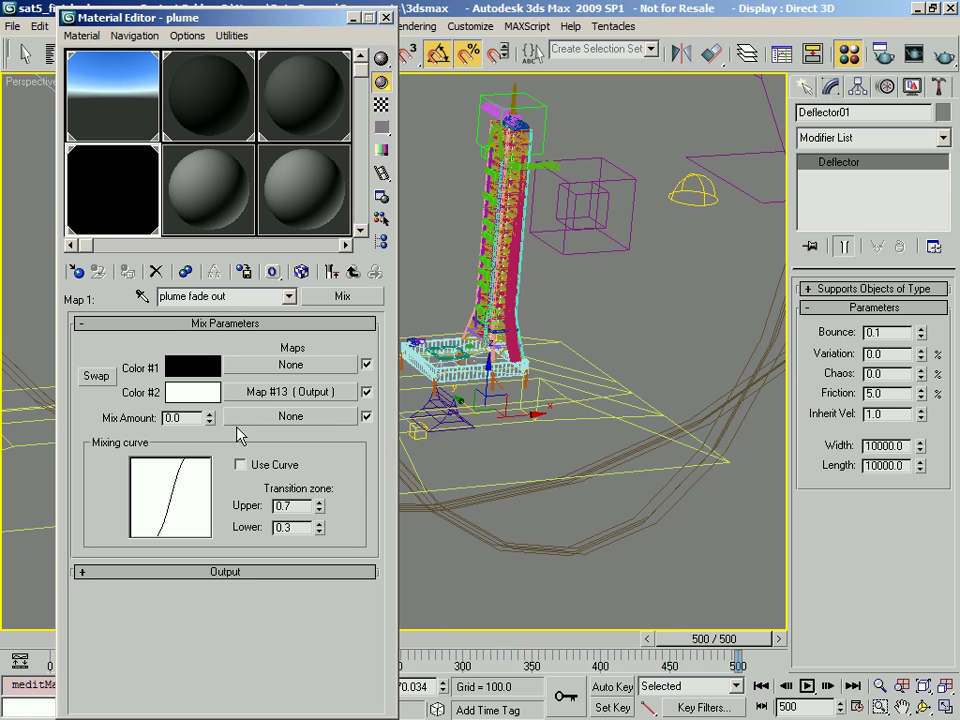
click(291, 391)
click(204, 297)
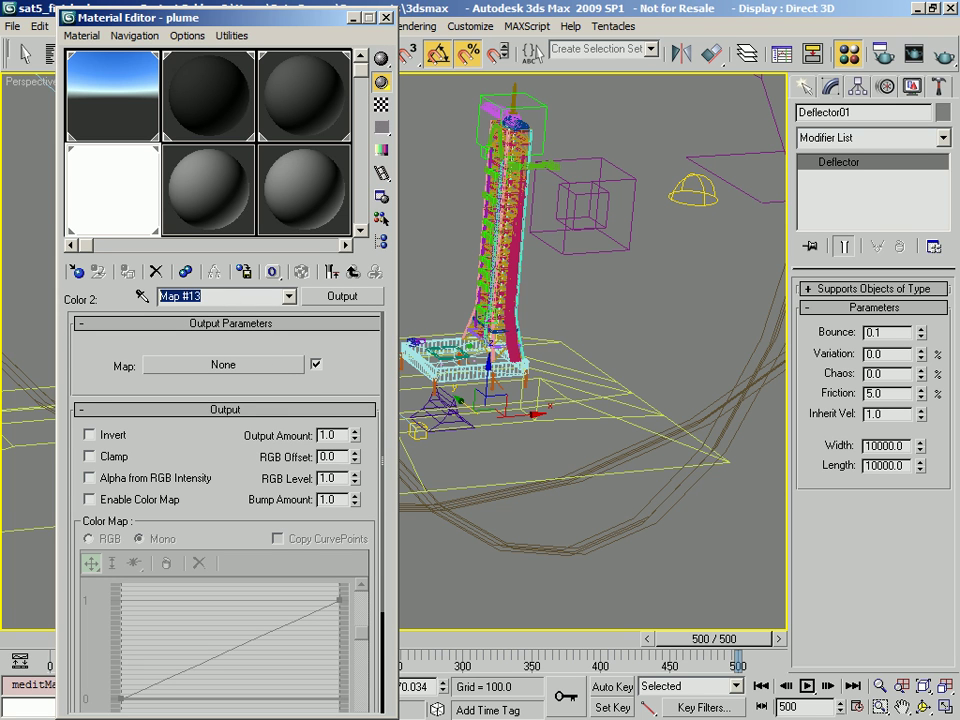
text(plume clamp)
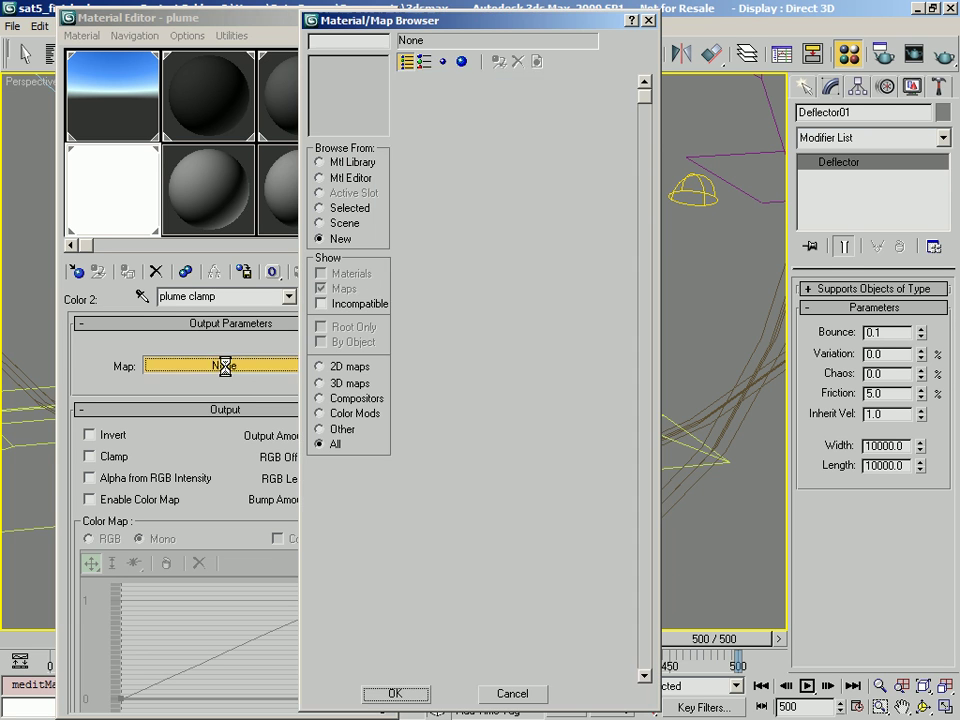
- Load the existing plume internal shape Cellular map into the plume clamp Output map as an instance
click(224, 367)
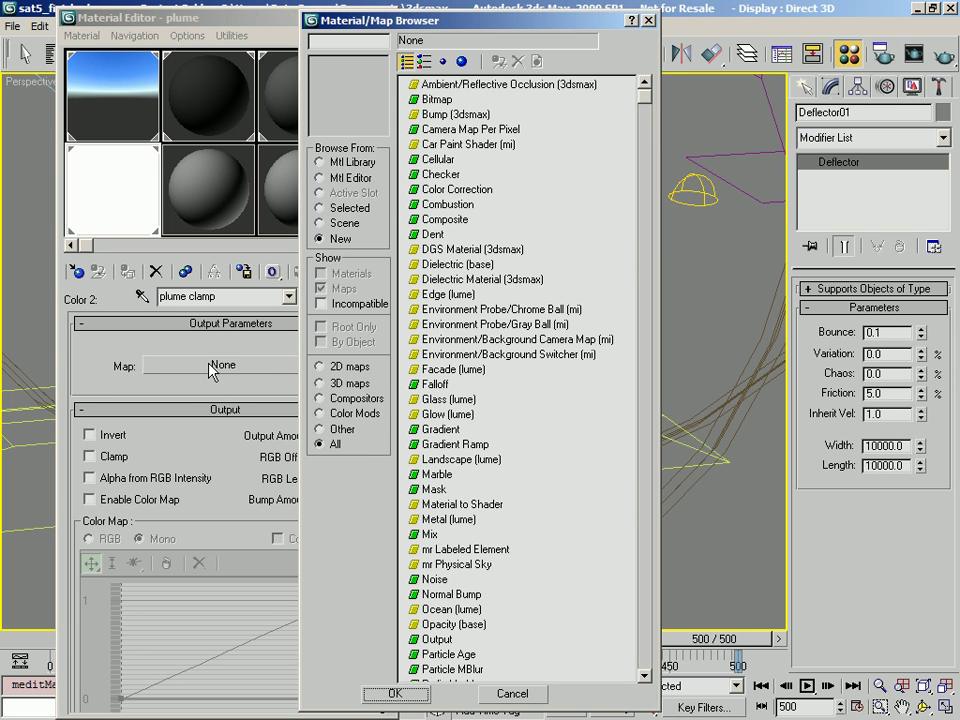
click(327, 177)
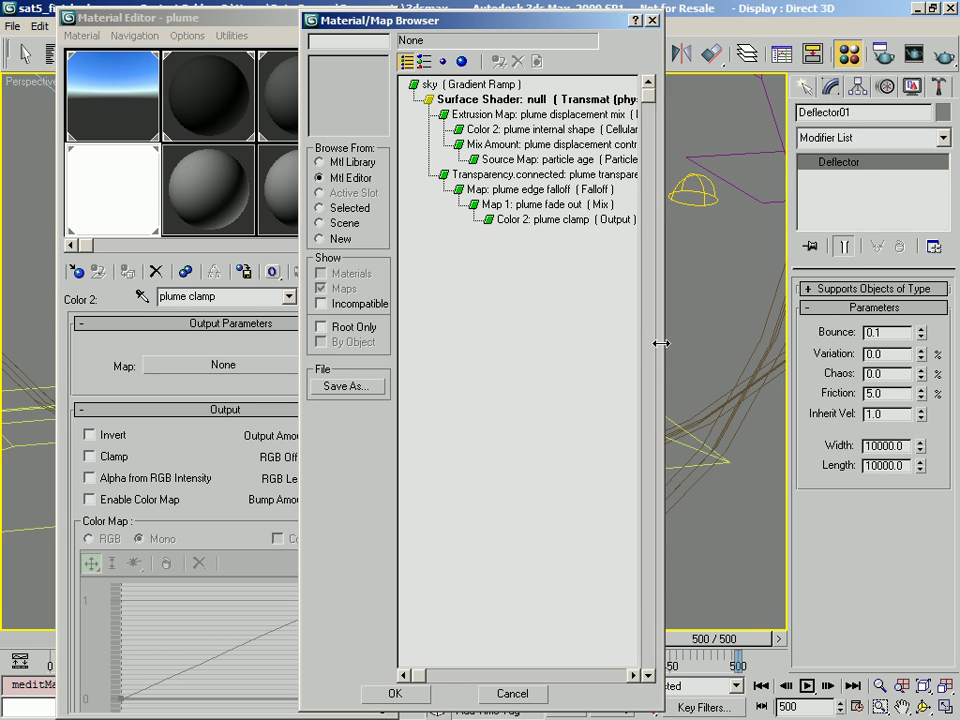
drag(659, 343, 857, 343)
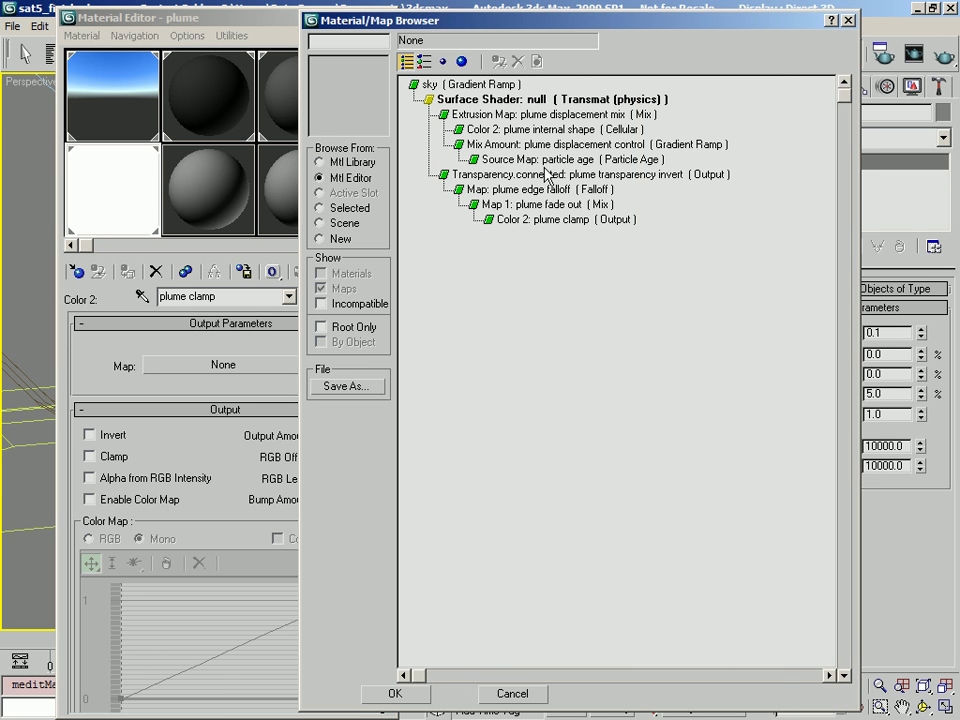
double_click(522, 130)
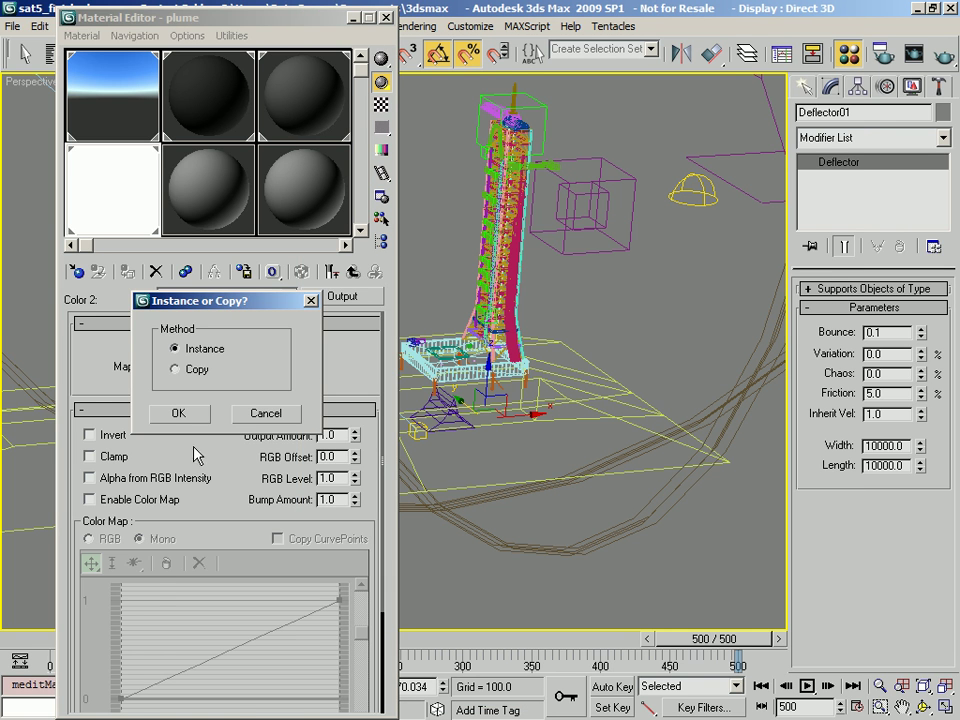
click(177, 414)
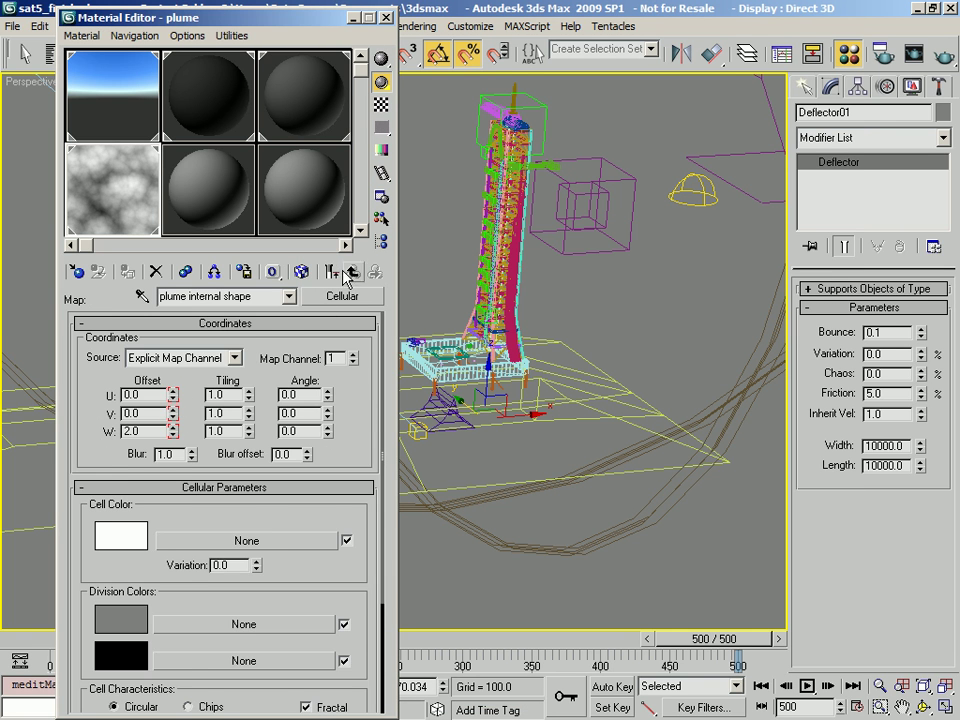
- Return to the plume clamp Output map and enable its Color Map
click(333, 272)
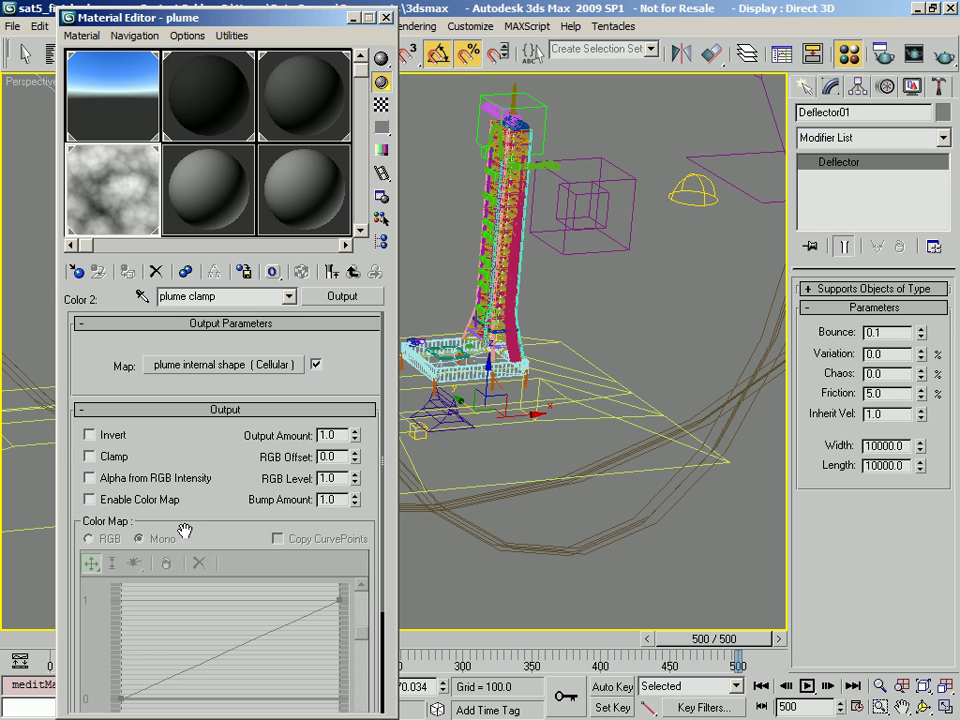
scroll(170, 535, down, 2)
click(140, 460)
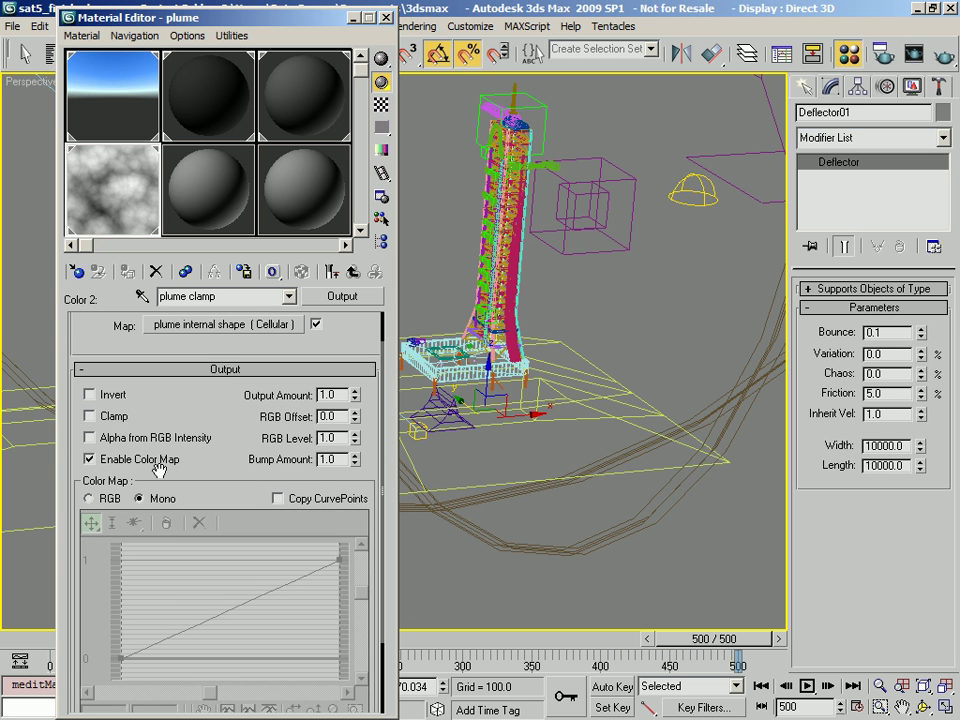
scroll(231, 439, down, 2)
- Refresh the Material Editor's Output settings and reposition the editor so the plume clamp colour curve is fully accessible
click(225, 352)
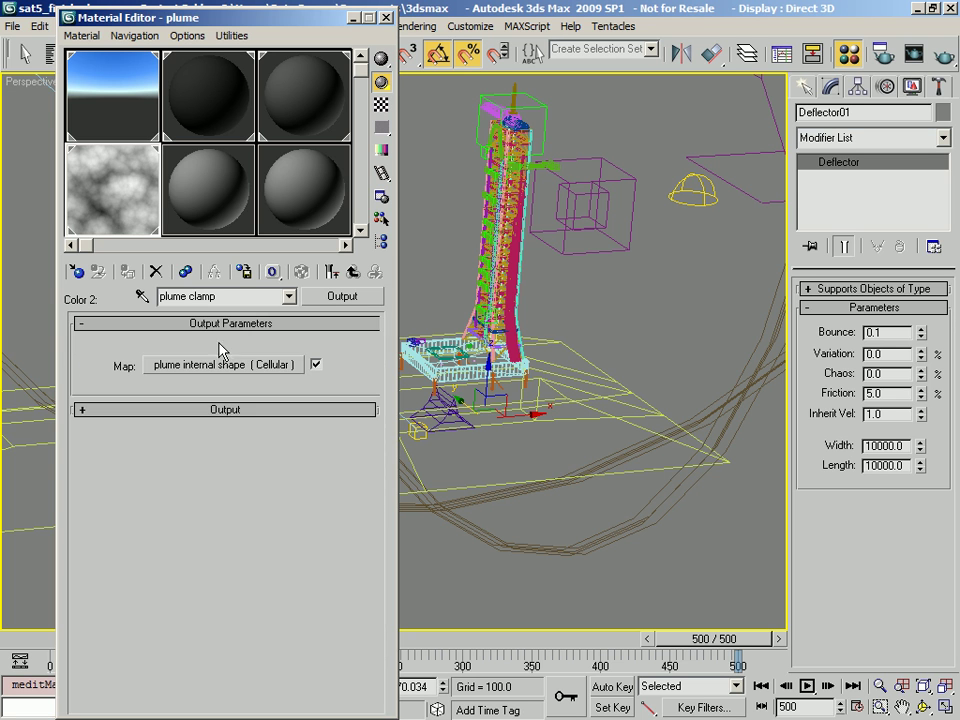
click(229, 412)
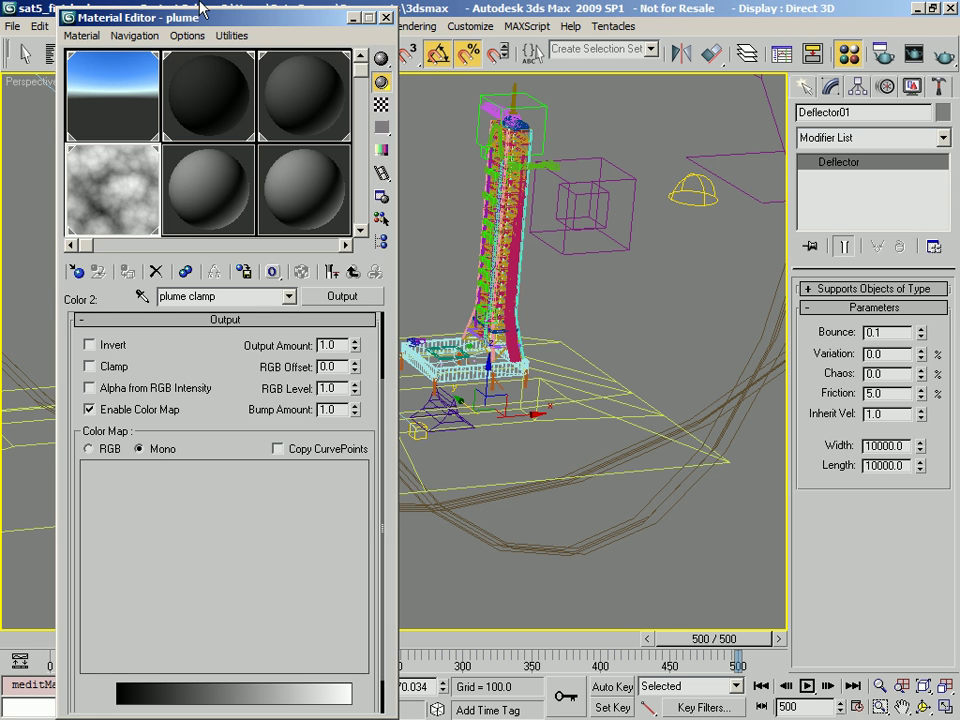
click(386, 18)
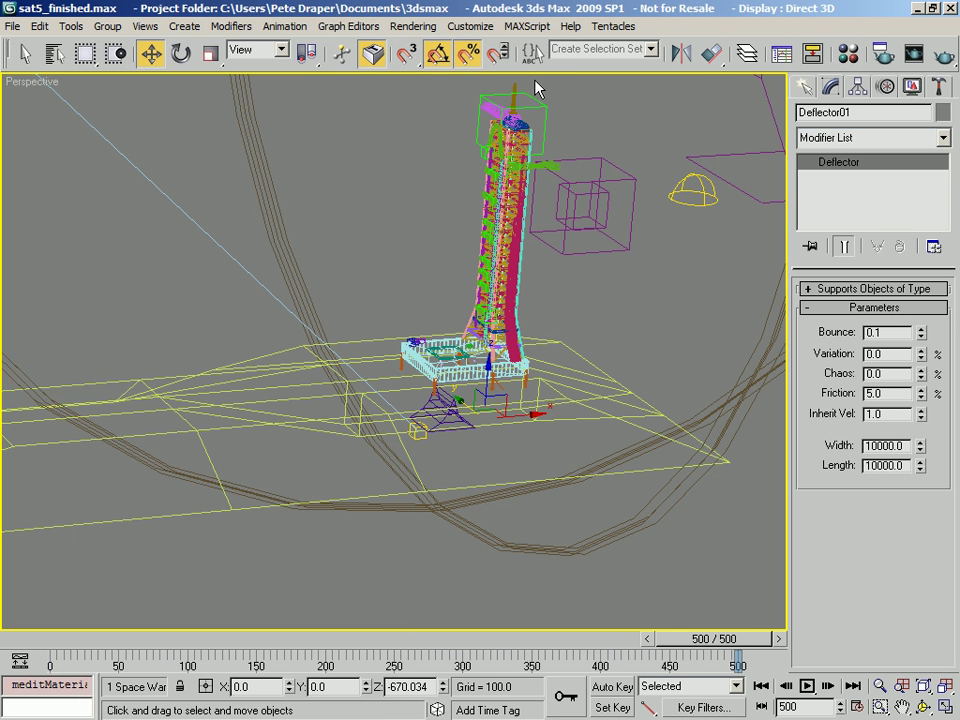
click(850, 56)
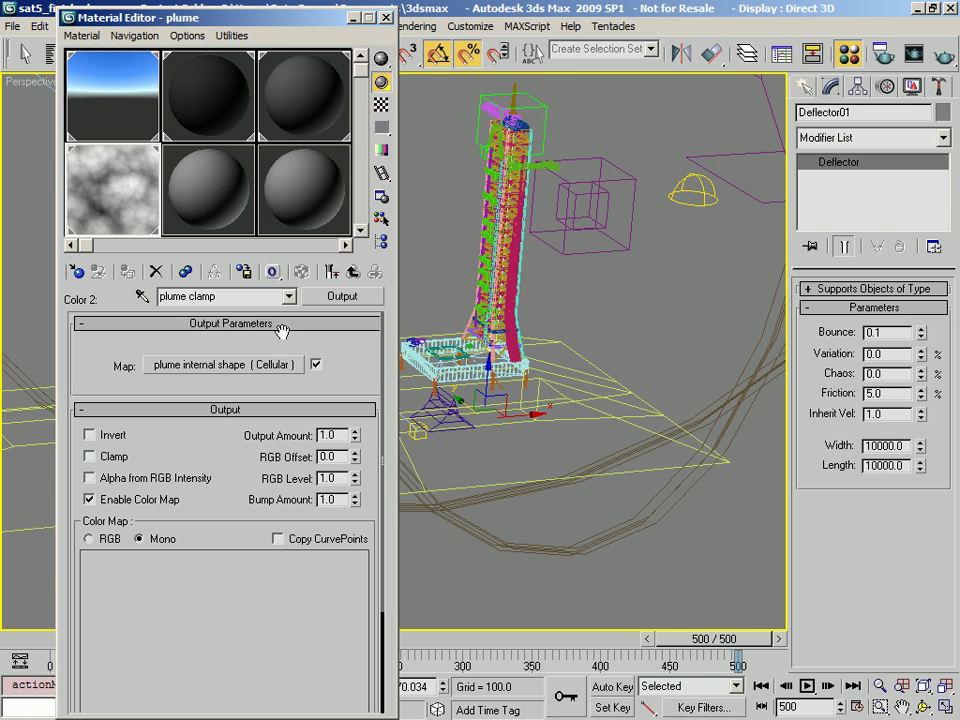
click(320, 410)
click(324, 408)
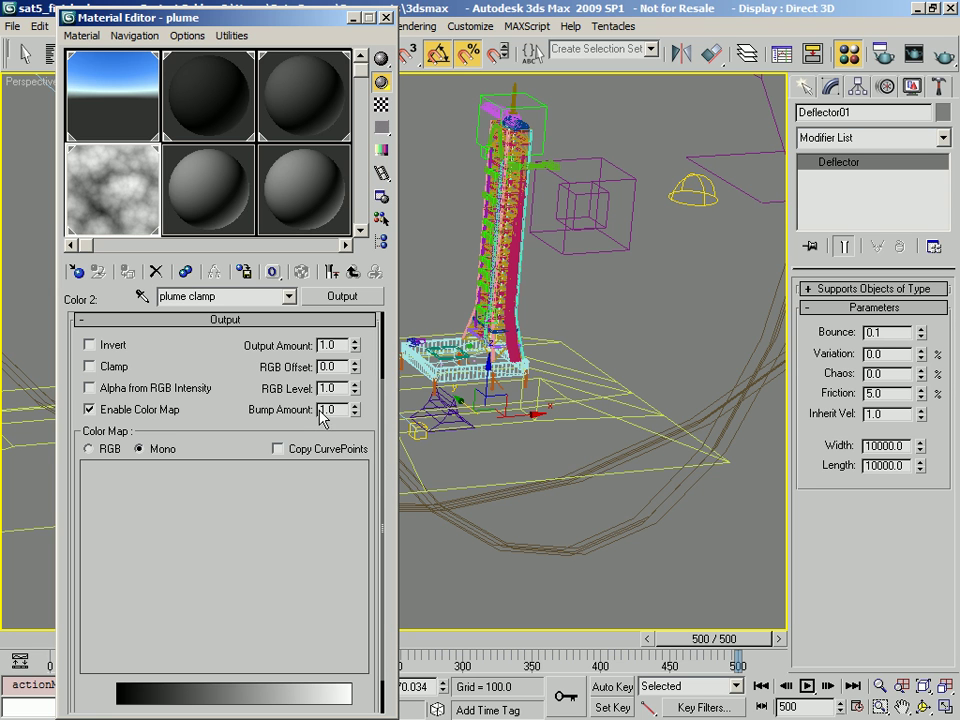
click(145, 410)
click(145, 411)
drag(220, 406, 220, 415)
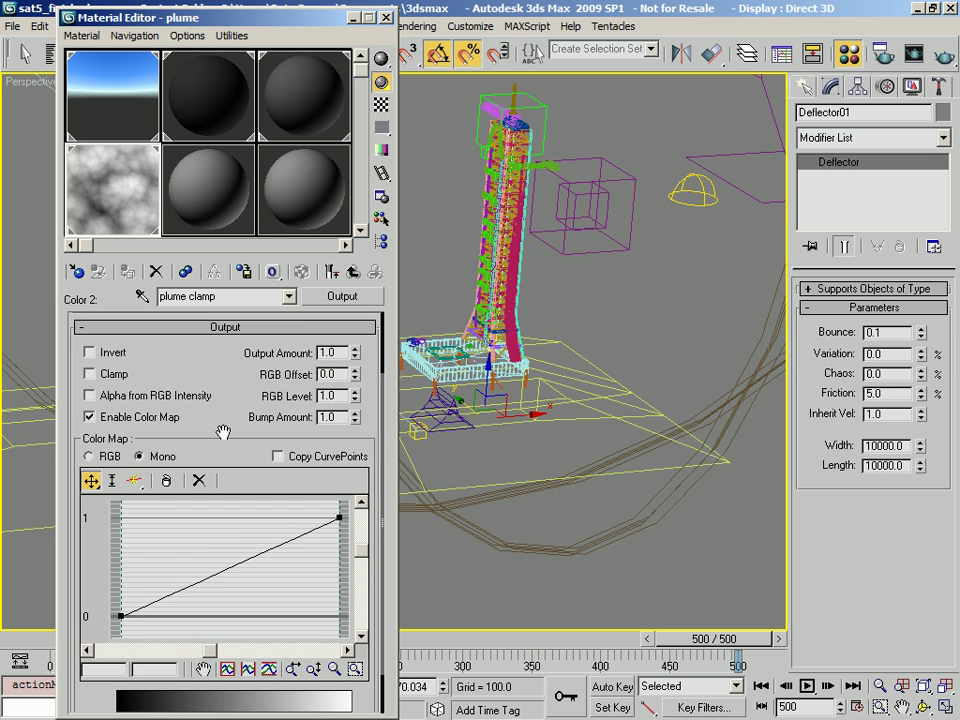
drag(120, 16, 122, 3)
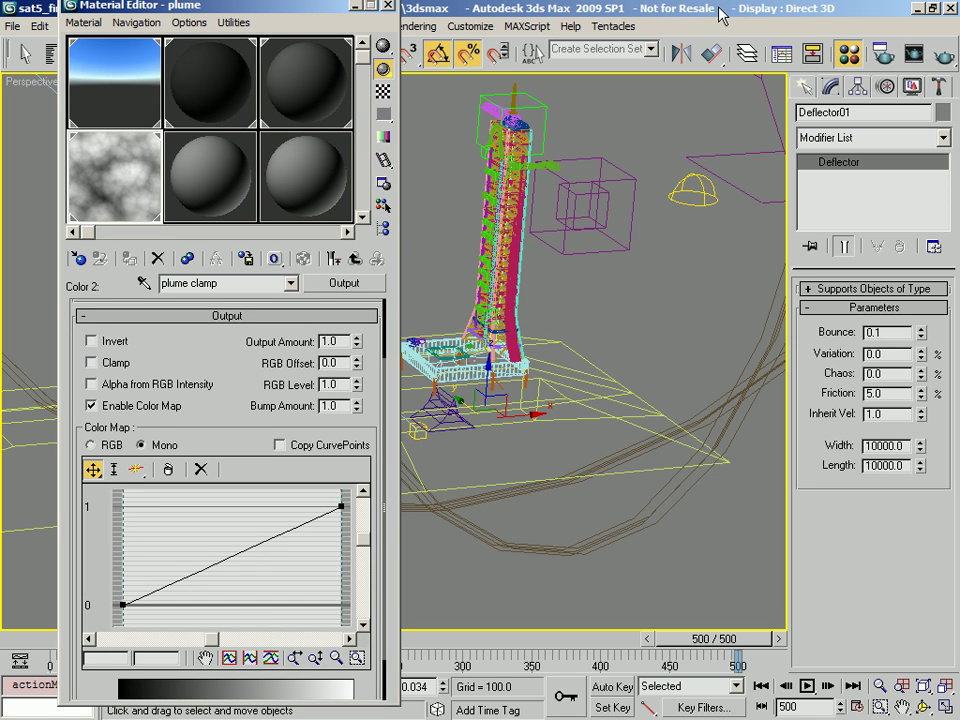
drag(201, 5, 205, 12)
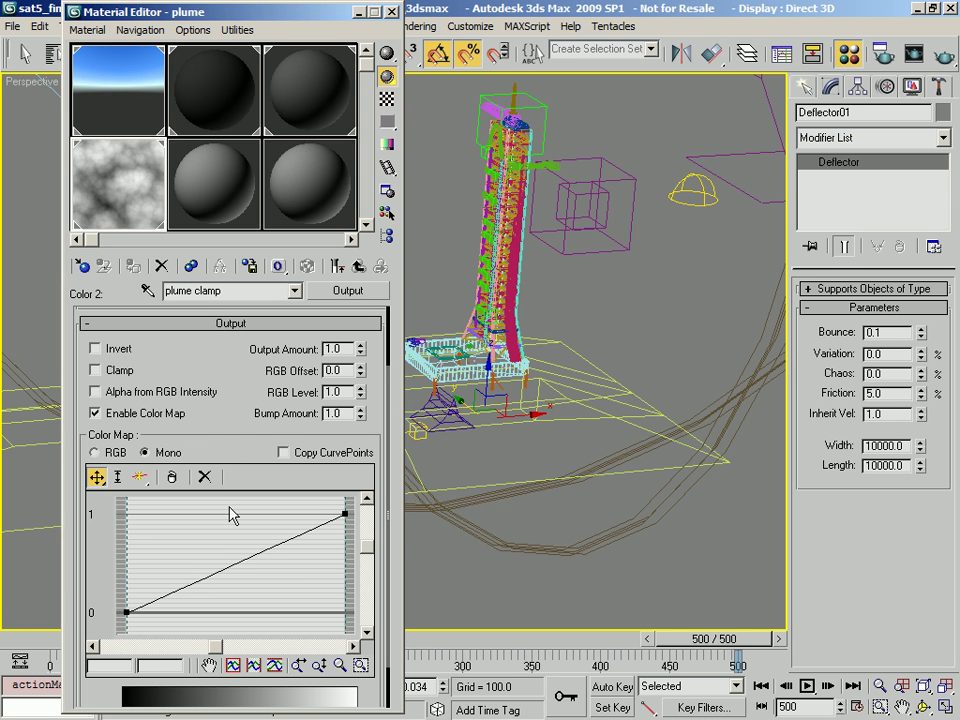
- Convert the upper end point of the plume clamp colour curve to Bezier-Corner and bow the curve upward with its handle
right_click(347, 515)
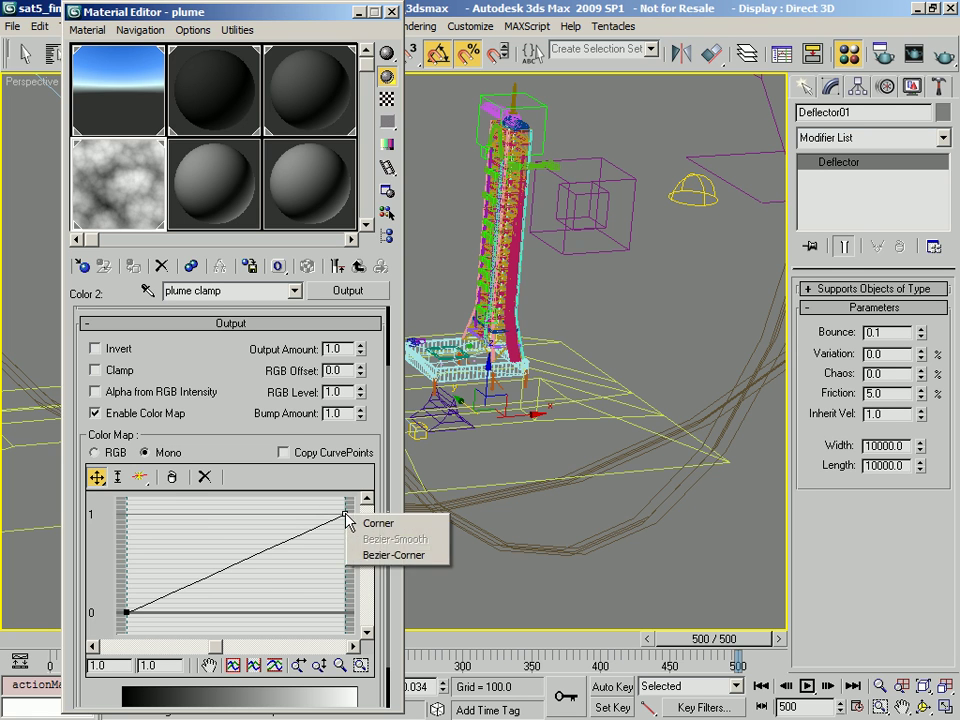
click(386, 557)
drag(289, 537, 196, 515)
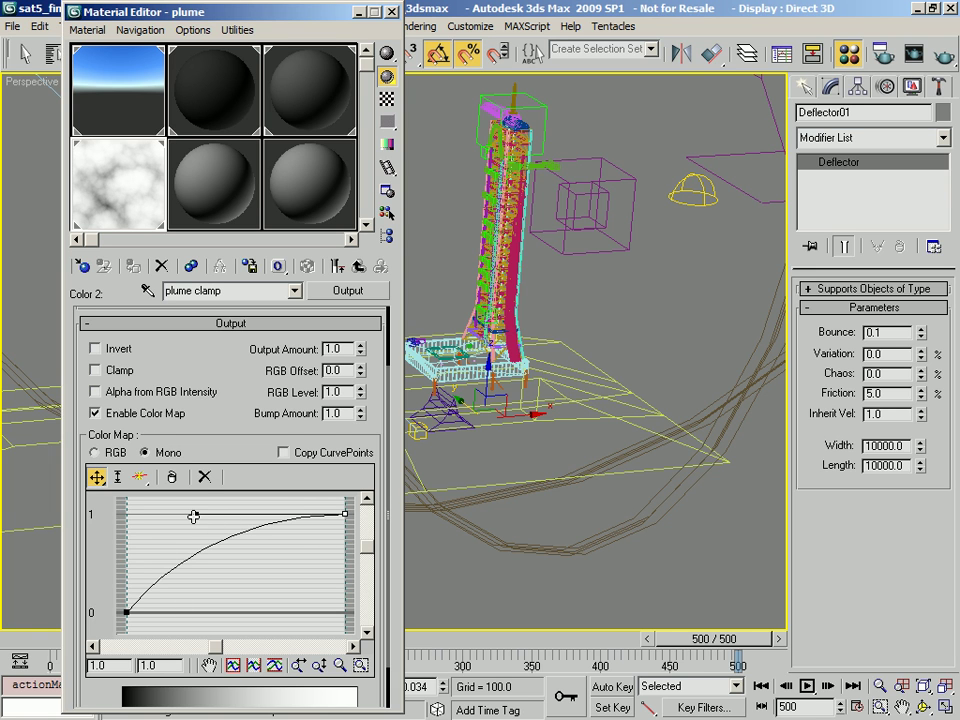
drag(197, 516, 218, 503)
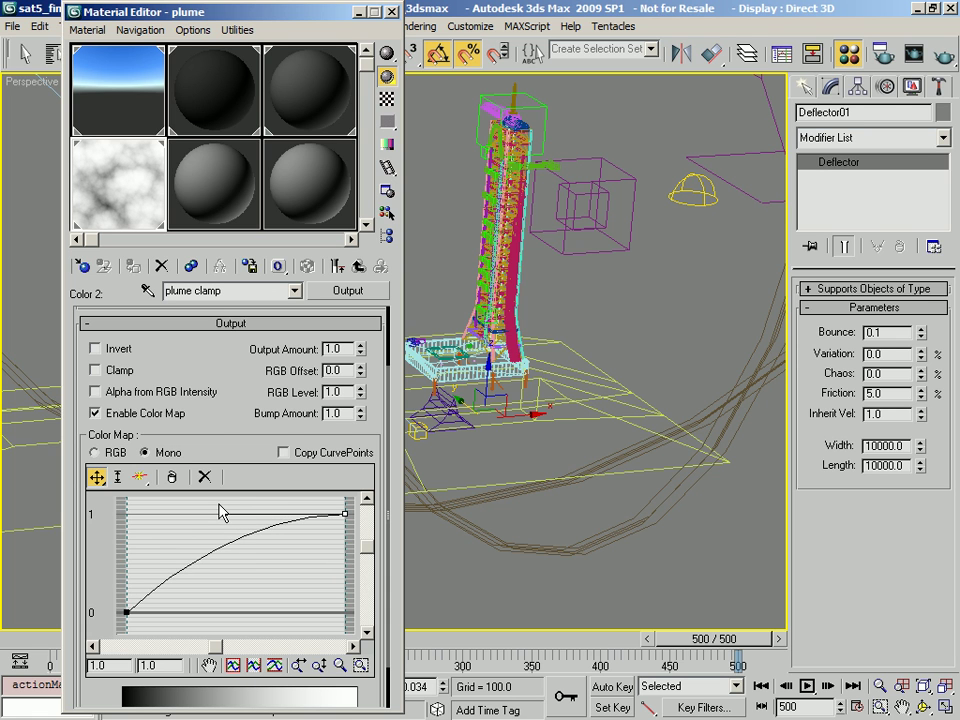
drag(239, 370, 270, 614)
- Return to the plume fade out Mix map, load a new Gradient Ramp into its Mix Amount, and name it "plume fade out control."
click(364, 261)
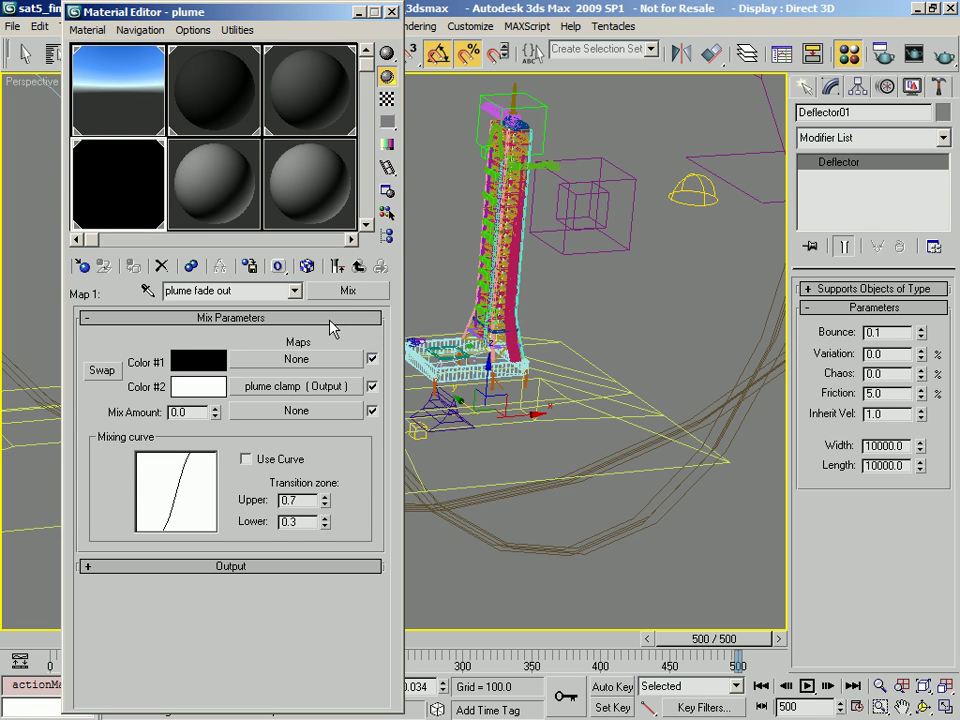
click(282, 413)
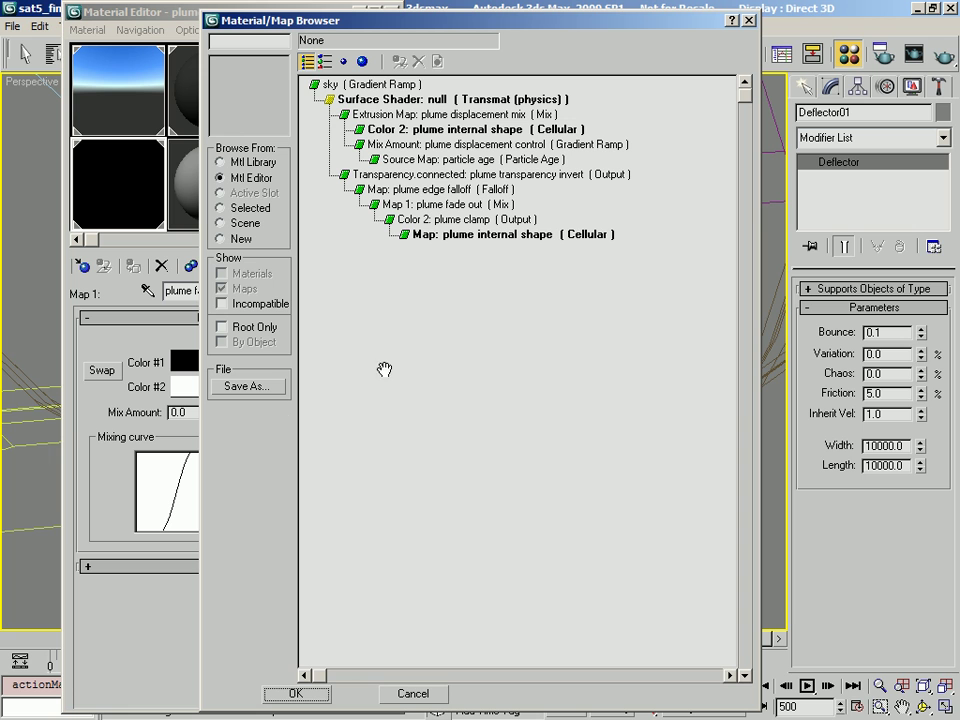
click(236, 238)
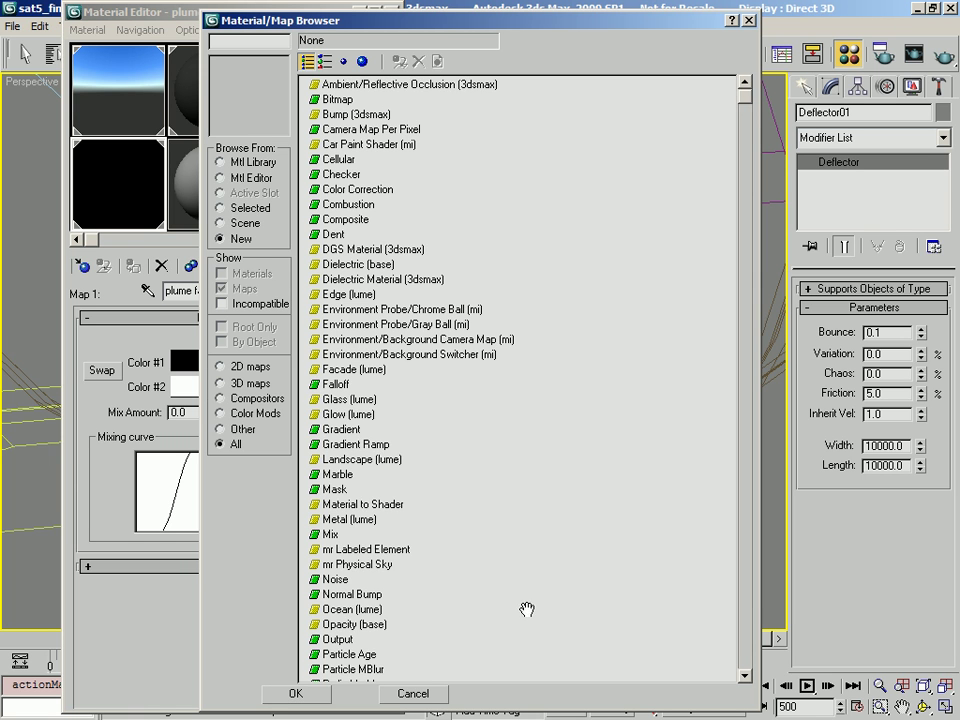
scroll(381, 480, down, 1)
double_click(350, 421)
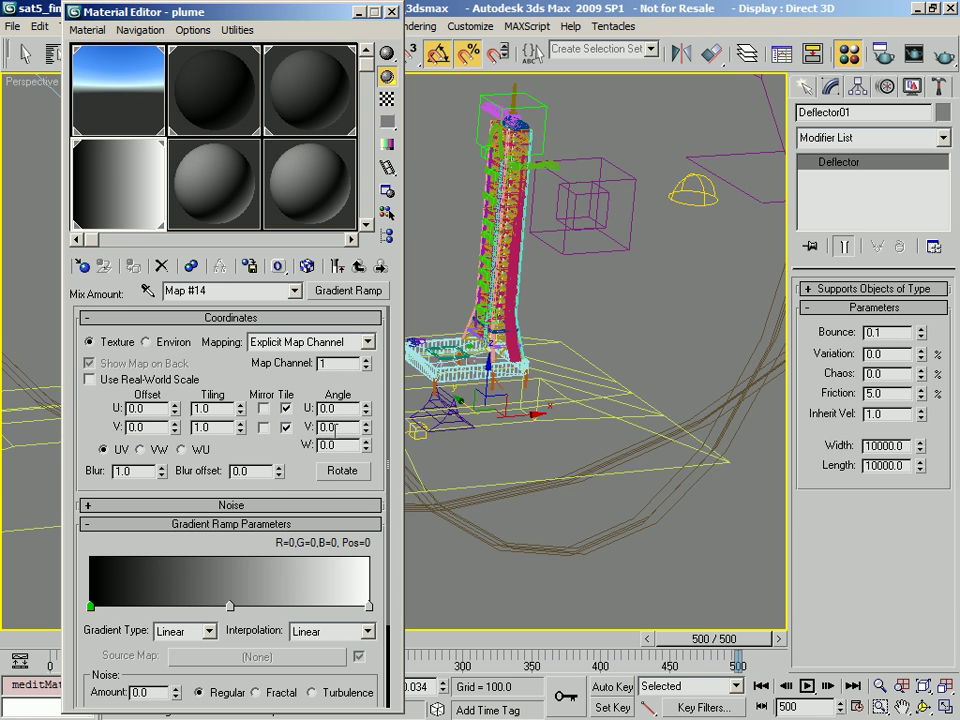
drag(212, 290, 83, 287)
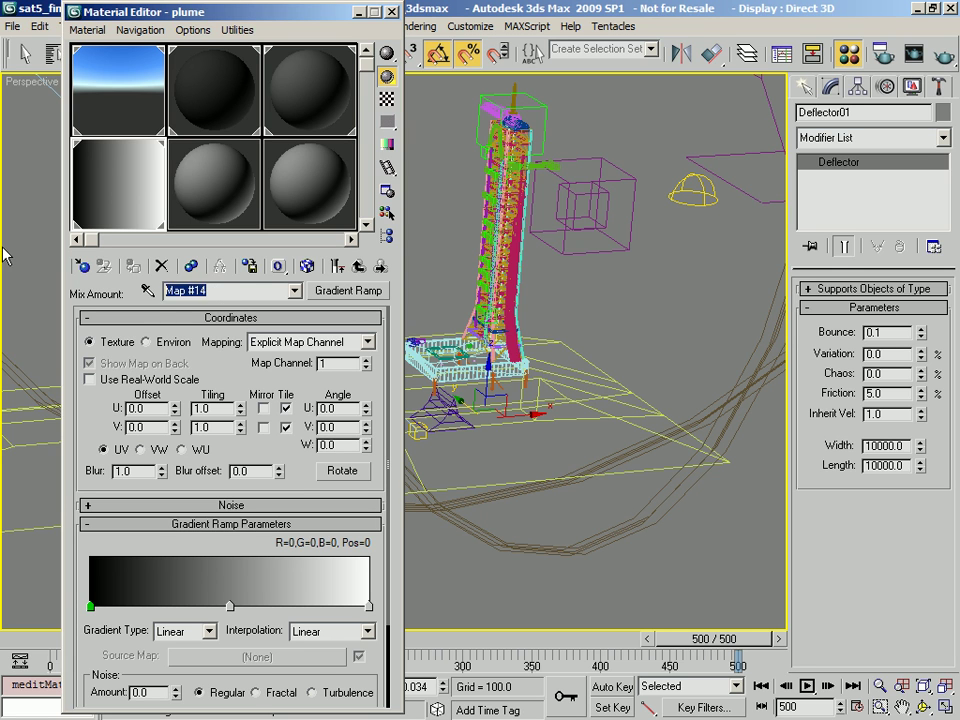
text(plume fad)
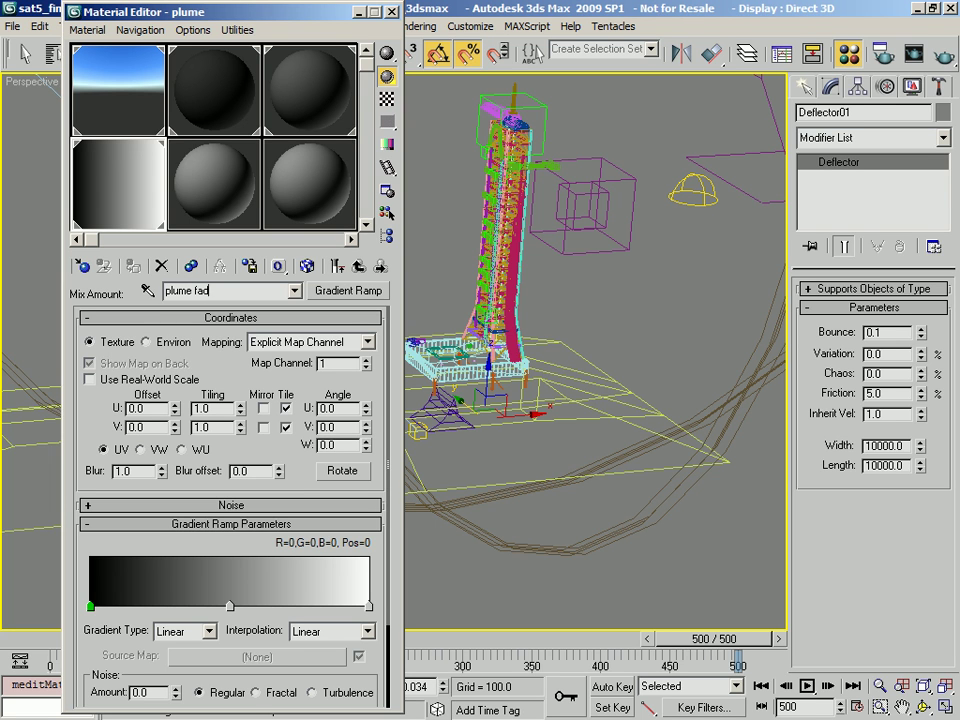
text(e out control)
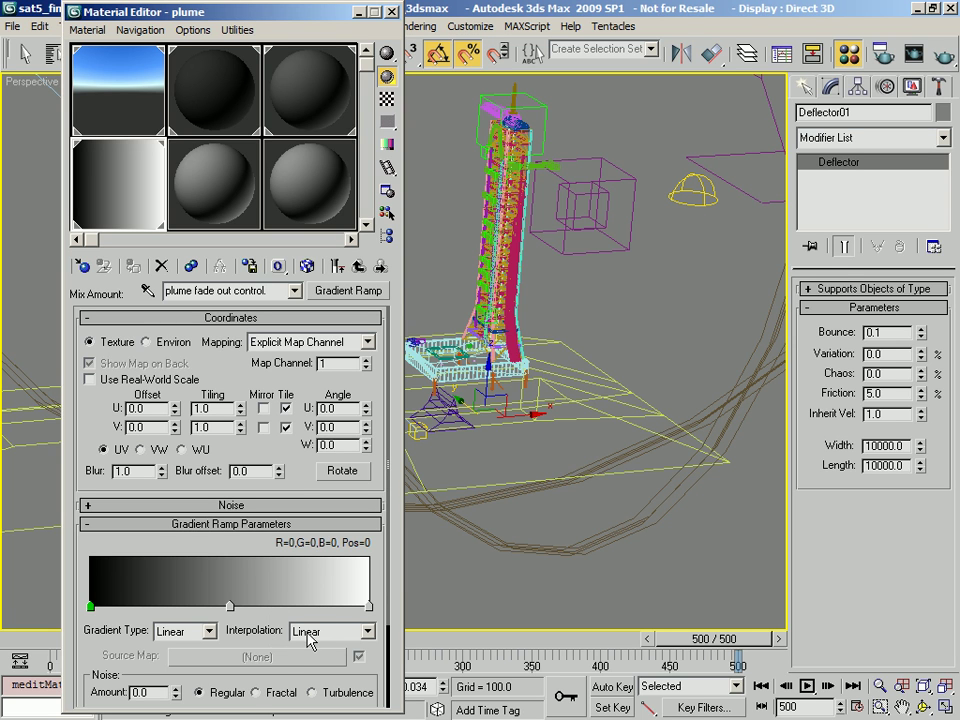
click(230, 606)
double_click(230, 606)
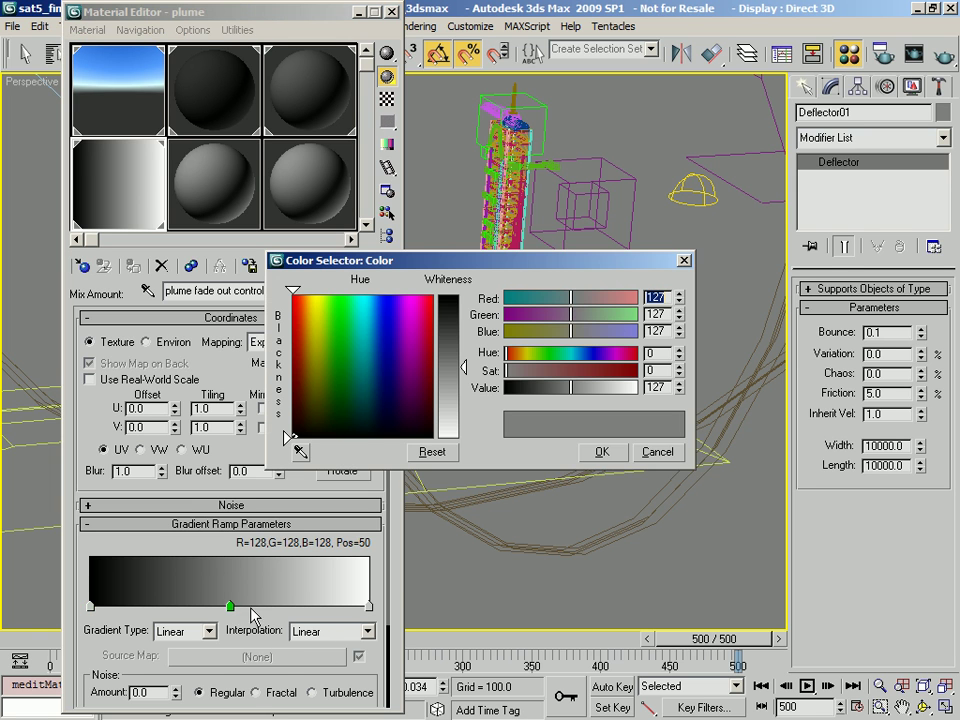
click(657, 452)
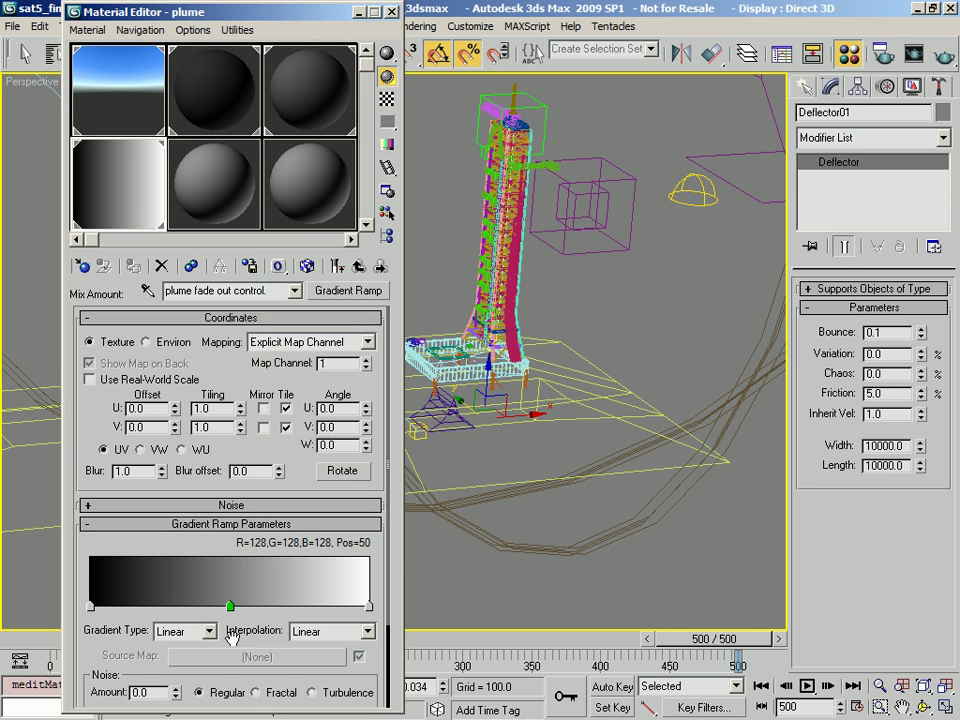
- Move the gradient ramp's middle flag to position 70 and set its colour to RGB 225, 225, 225
drag(230, 606, 286, 607)
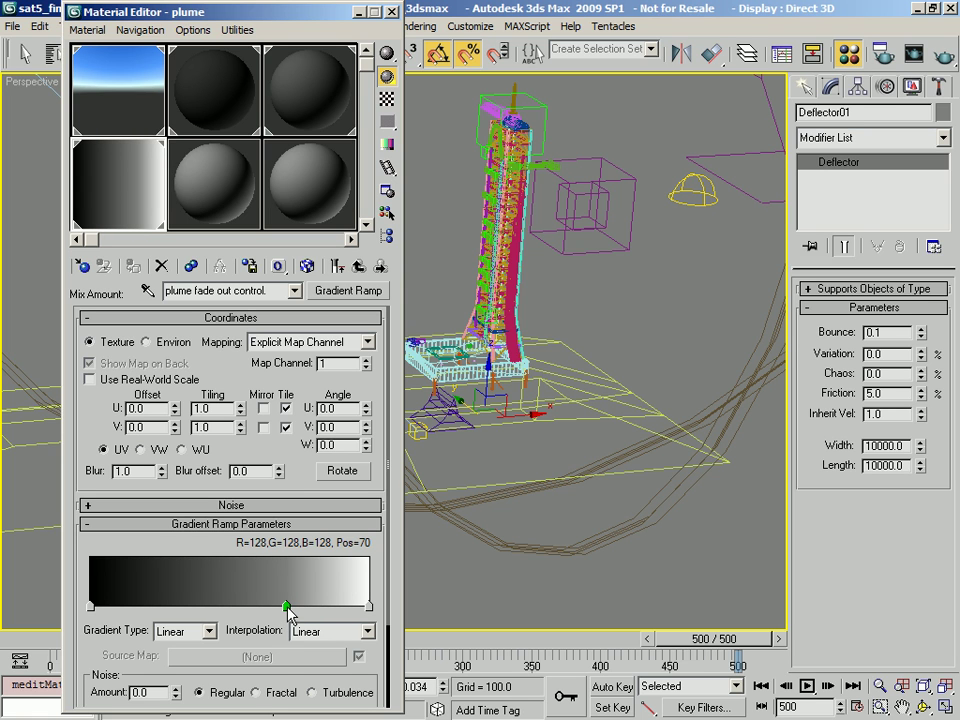
double_click(286, 606)
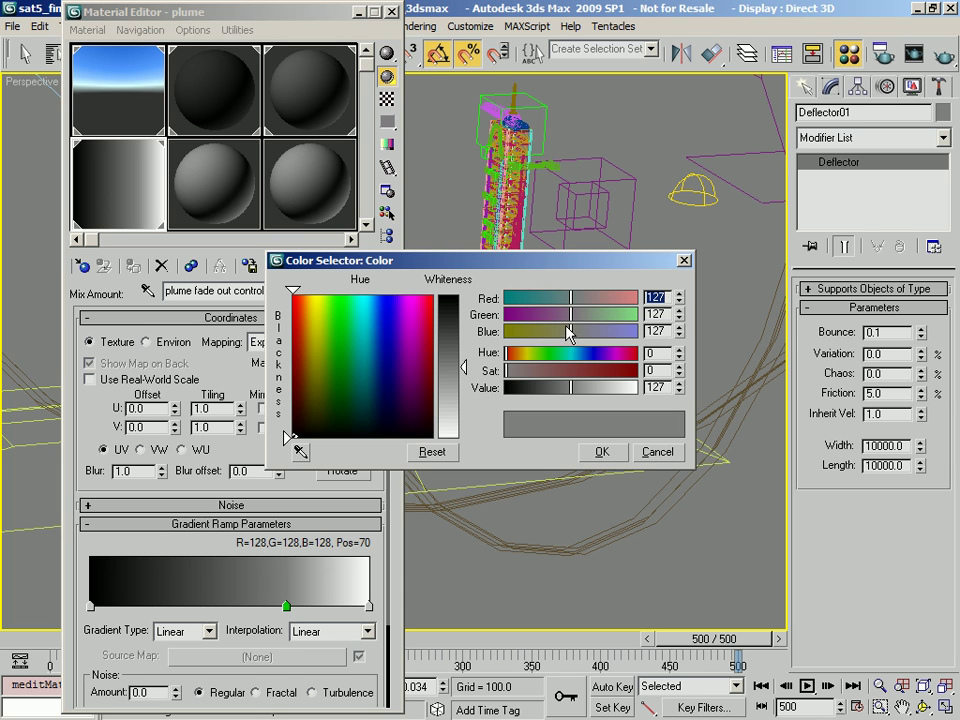
text(225)
key(Tab)
text(225)
key(Tab)
text(22)
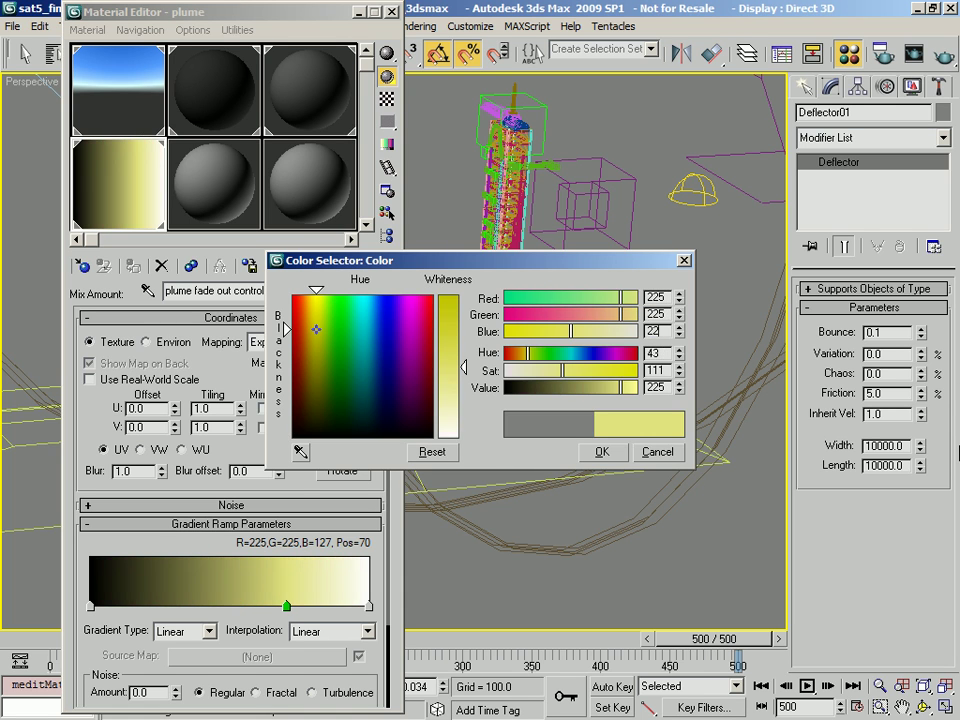
text(5)
key(Tab)
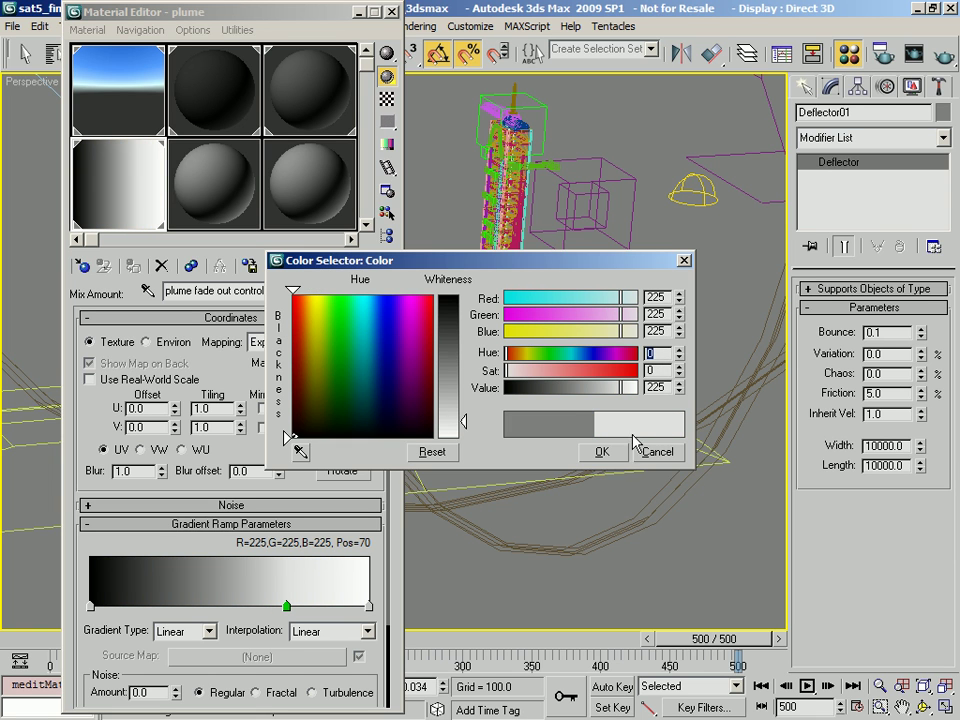
click(604, 452)
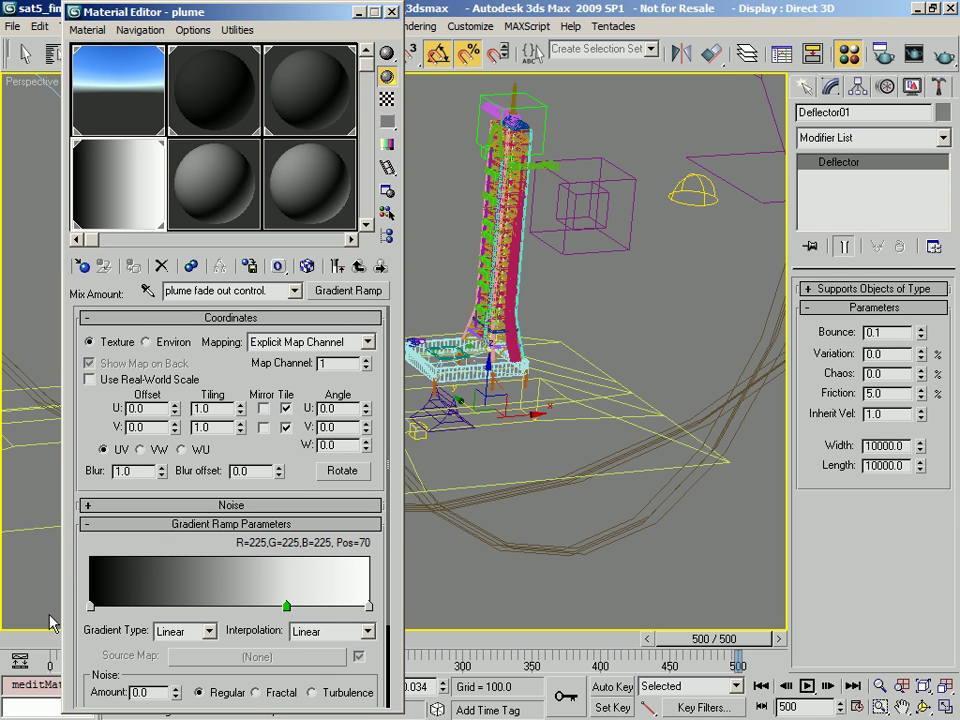
- Set the plume fade out control Gradient Type to Mapped and load a new Particle Age map as its Source Map
click(208, 631)
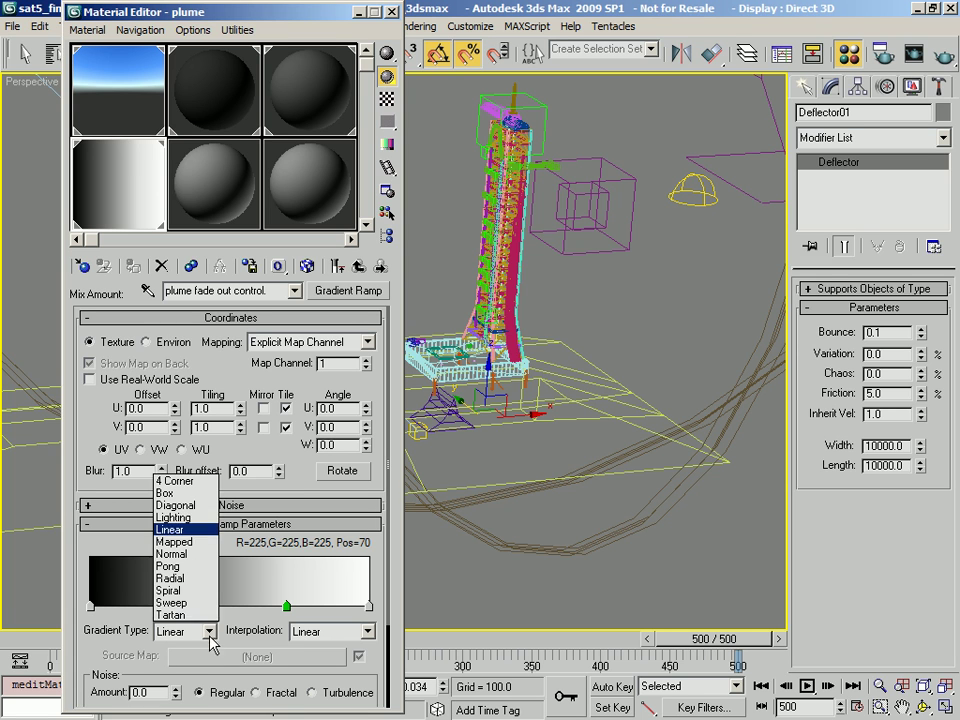
click(205, 555)
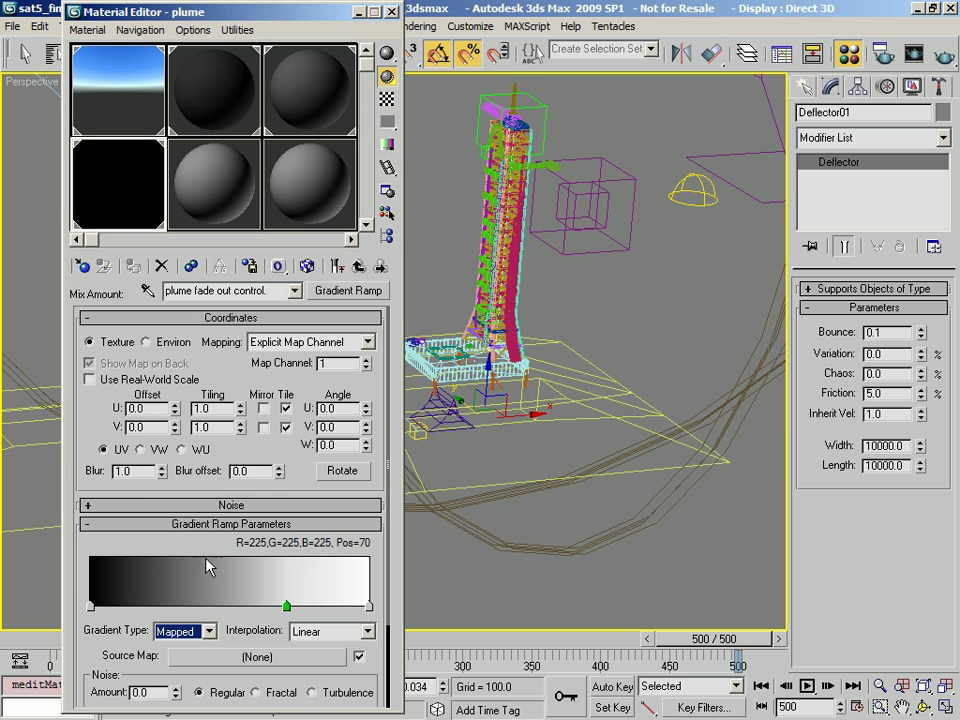
click(257, 657)
scroll(565, 500, down, 5)
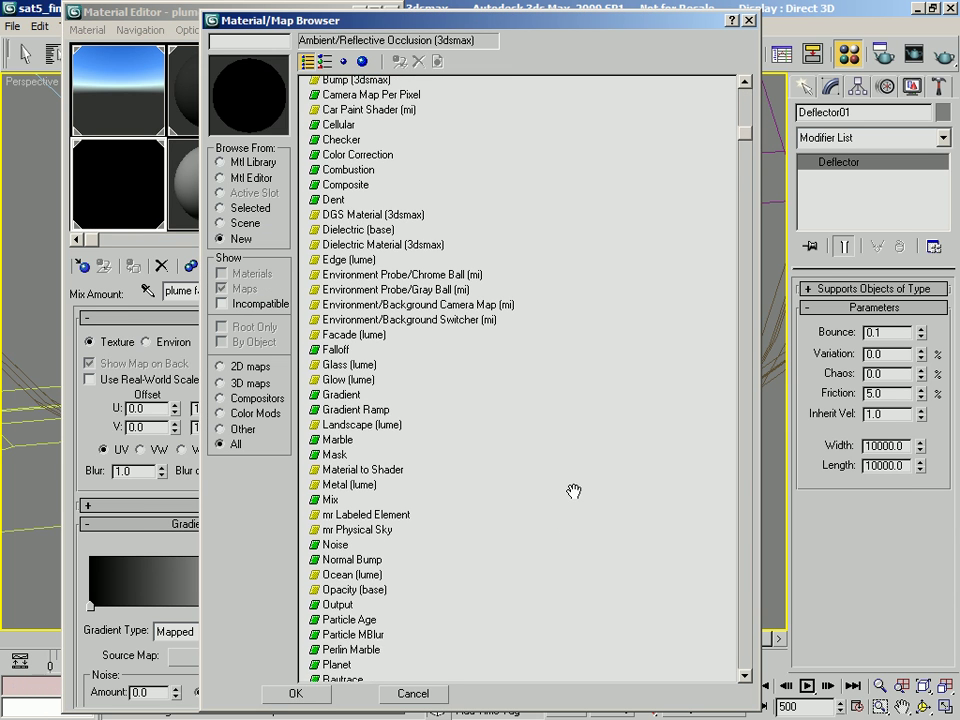
click(350, 575)
double_click(357, 576)
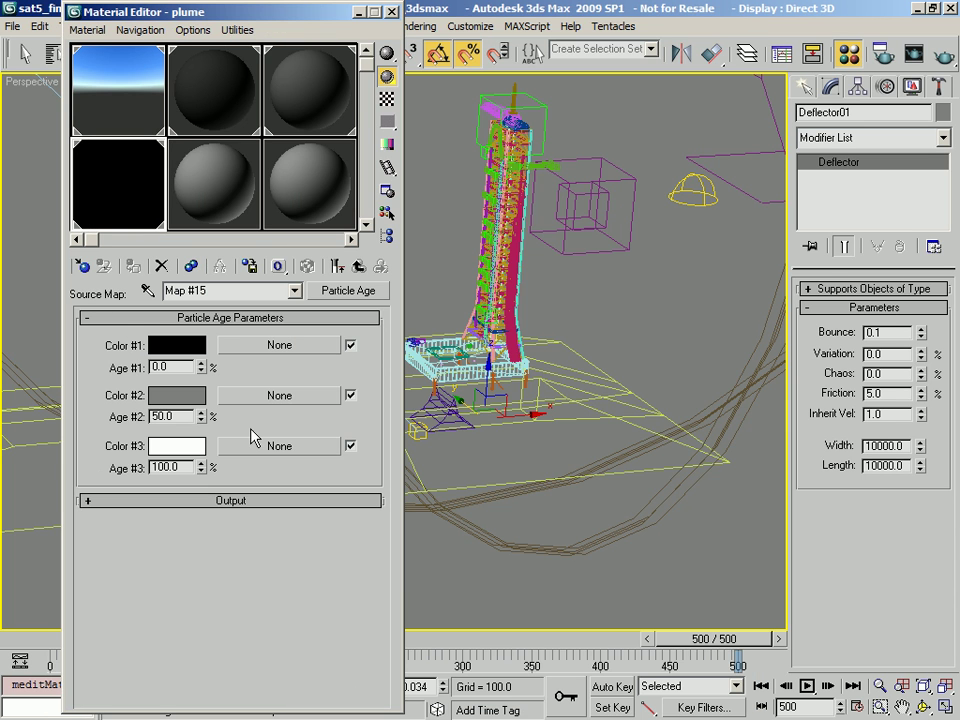
- Name the Particle Age map "particle age inverted", swap its Color #1 and Color #3, and return to the parent Gradient Ramp
double_click(216, 290)
text(particle age inverted)
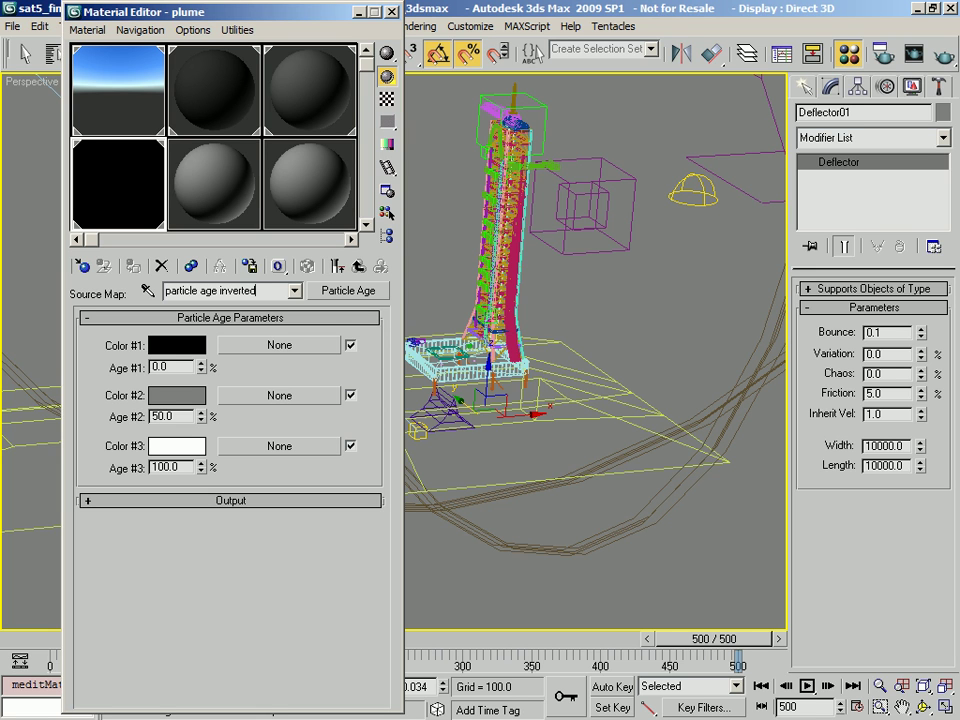
drag(186, 345, 186, 448)
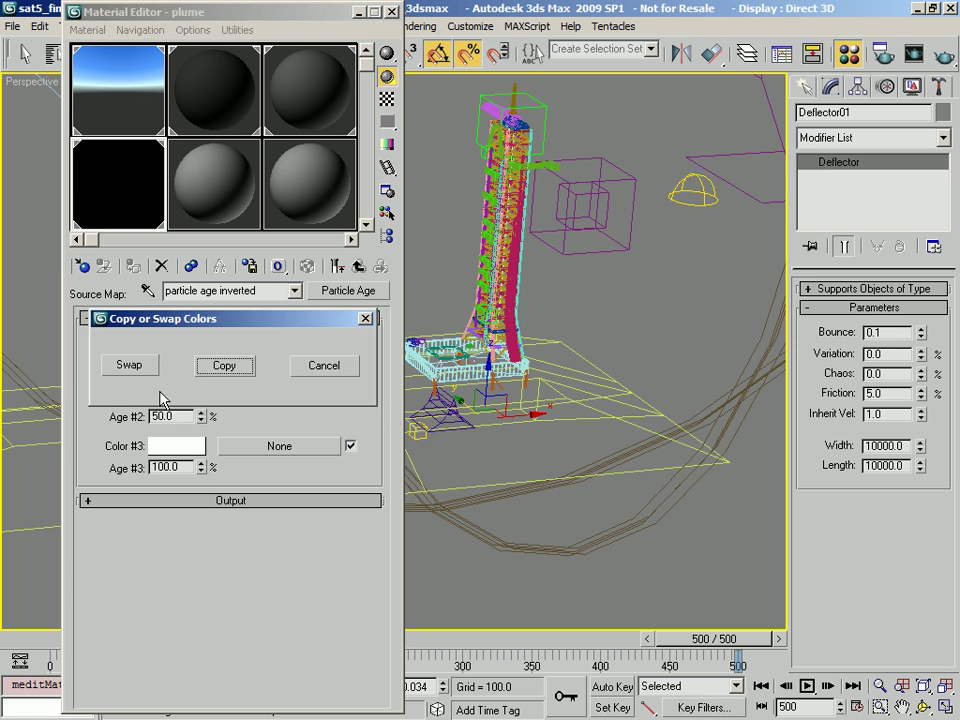
click(124, 367)
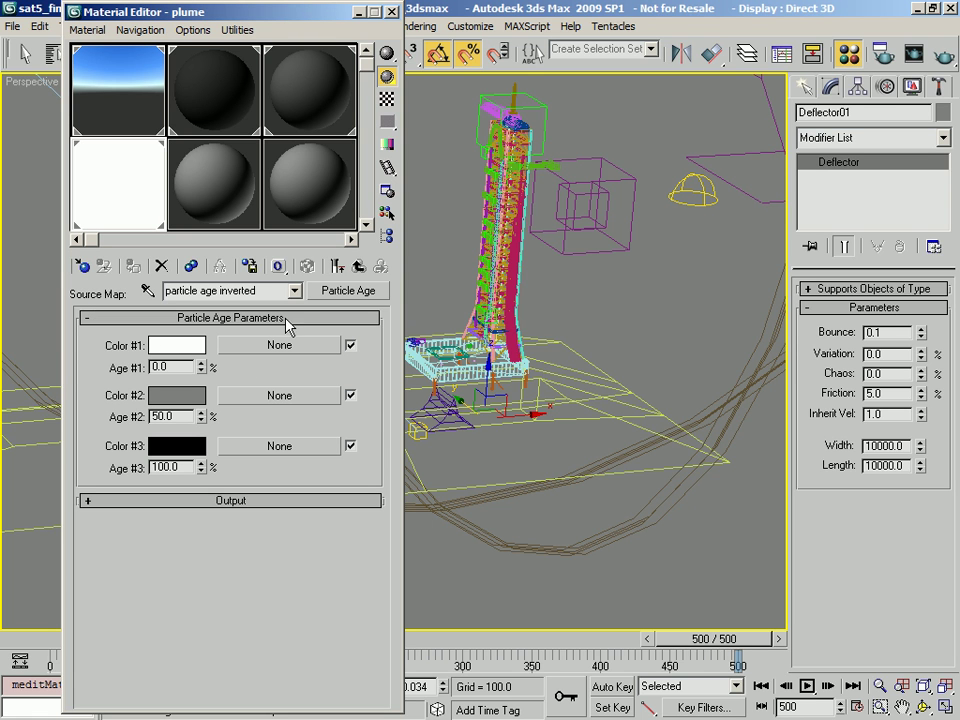
click(359, 268)
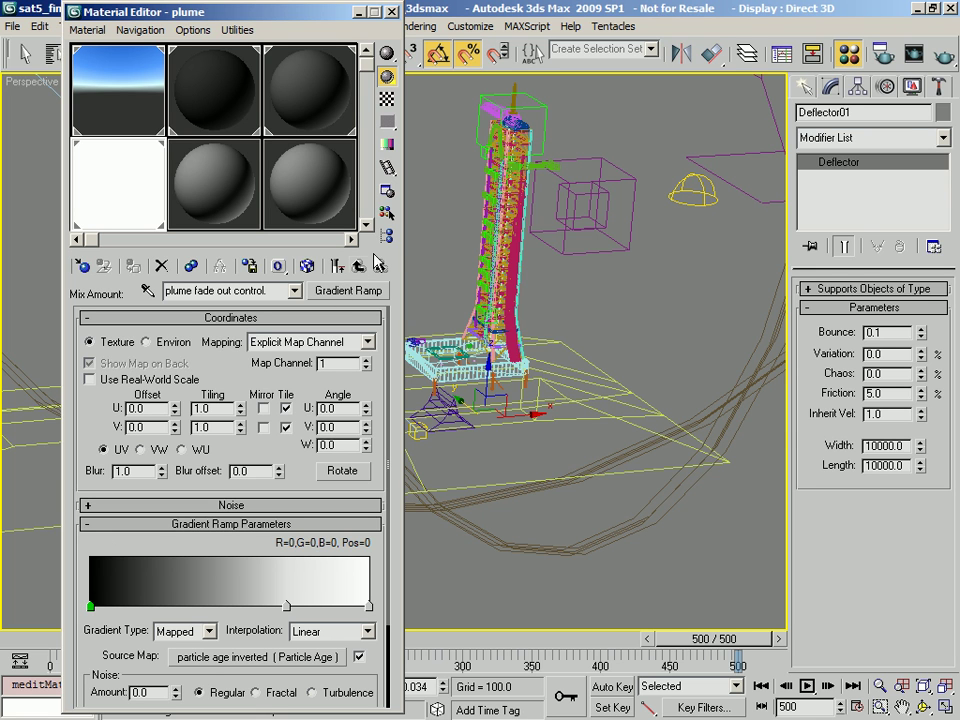
- Review the full plume material tree in the Material/Map Navigator, and clear the editor and navigator windows from view
click(387, 213)
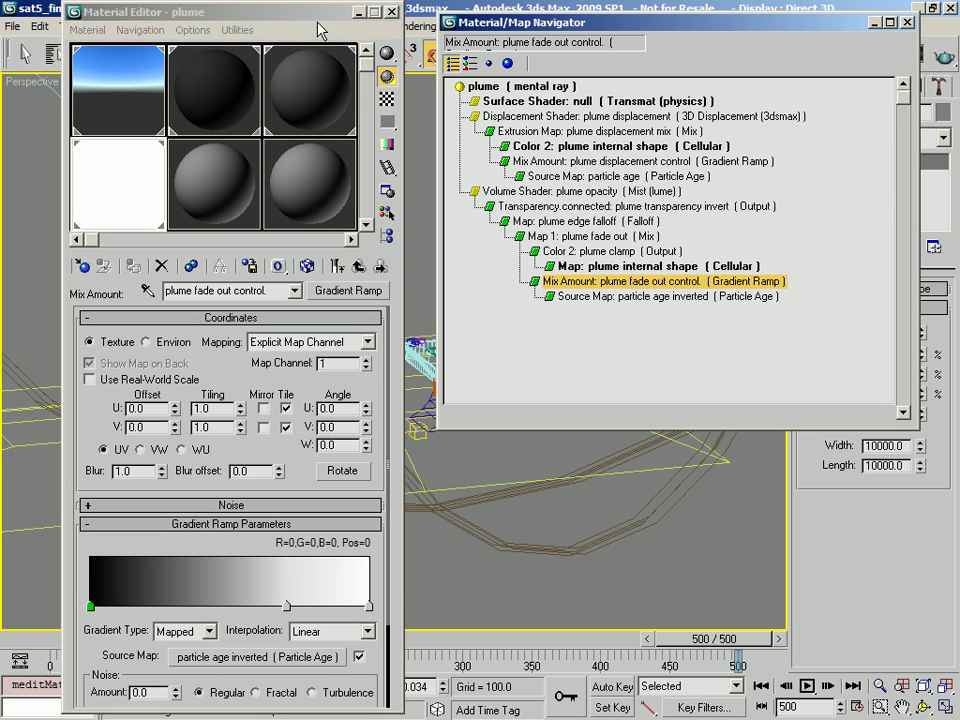
click(364, 16)
click(359, 13)
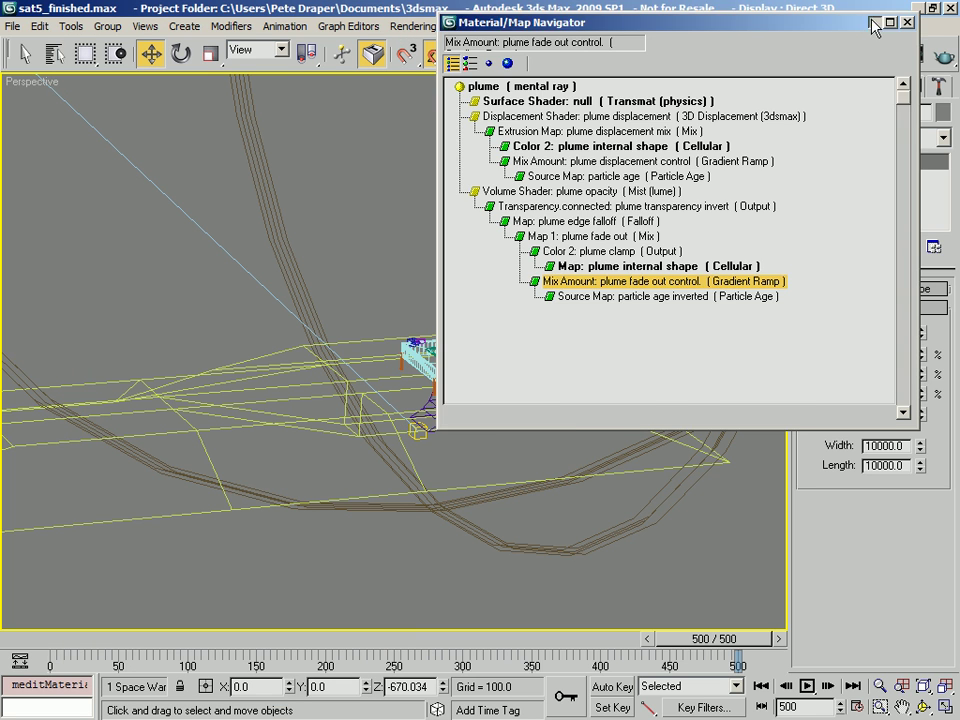
click(874, 23)
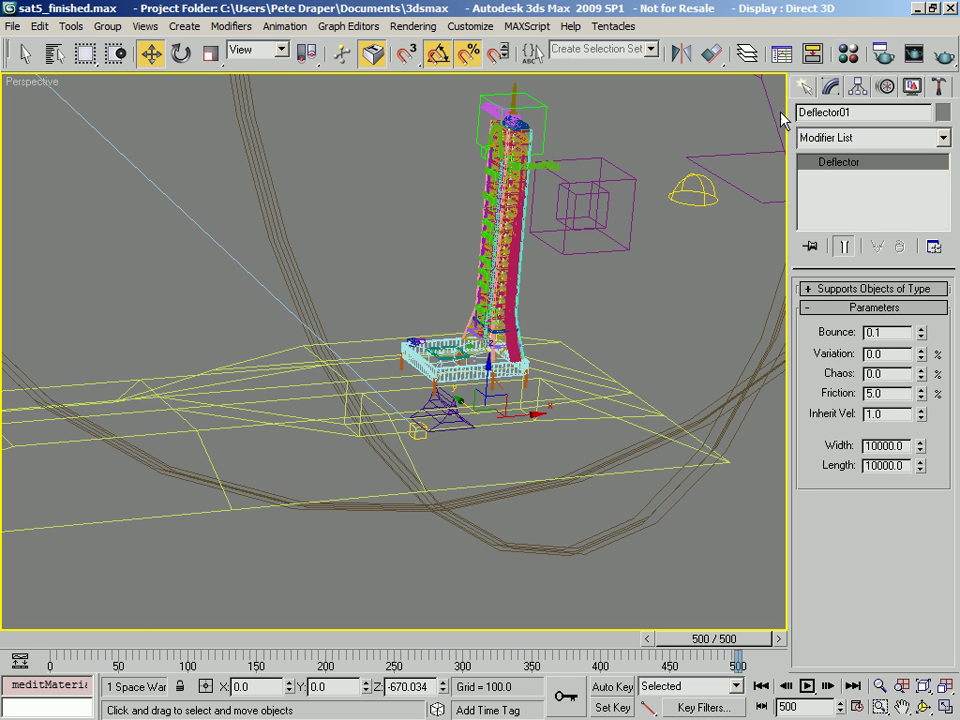
- Reopen the Material Editor and inspect the particle age inverted map's age colours and Output settings
click(857, 59)
drag(267, 8, 243, 27)
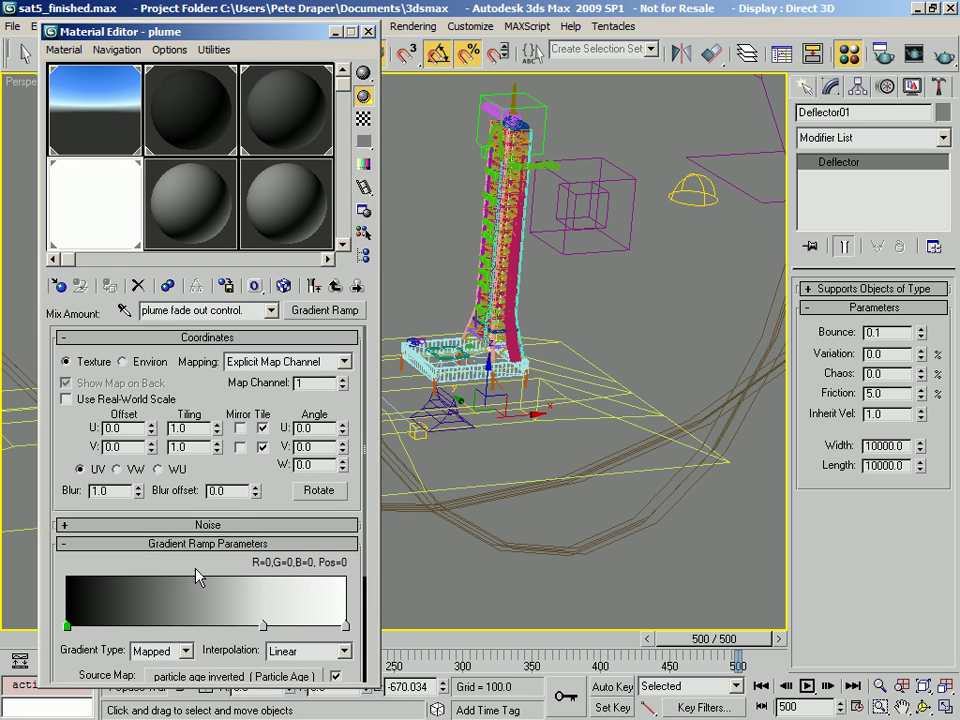
scroll(262, 497, down, 5)
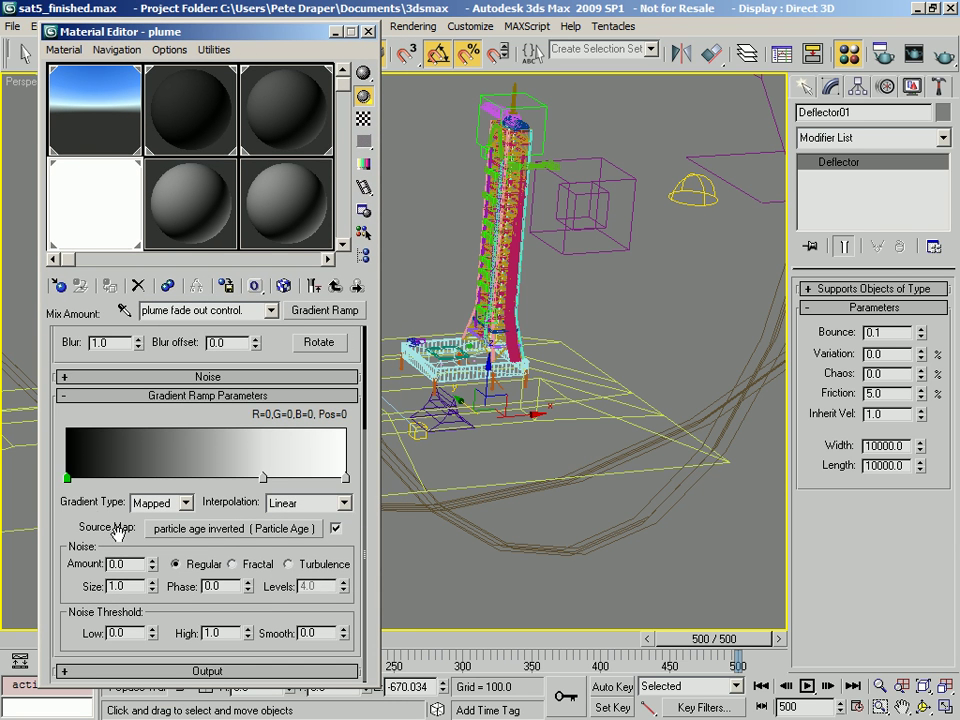
click(152, 527)
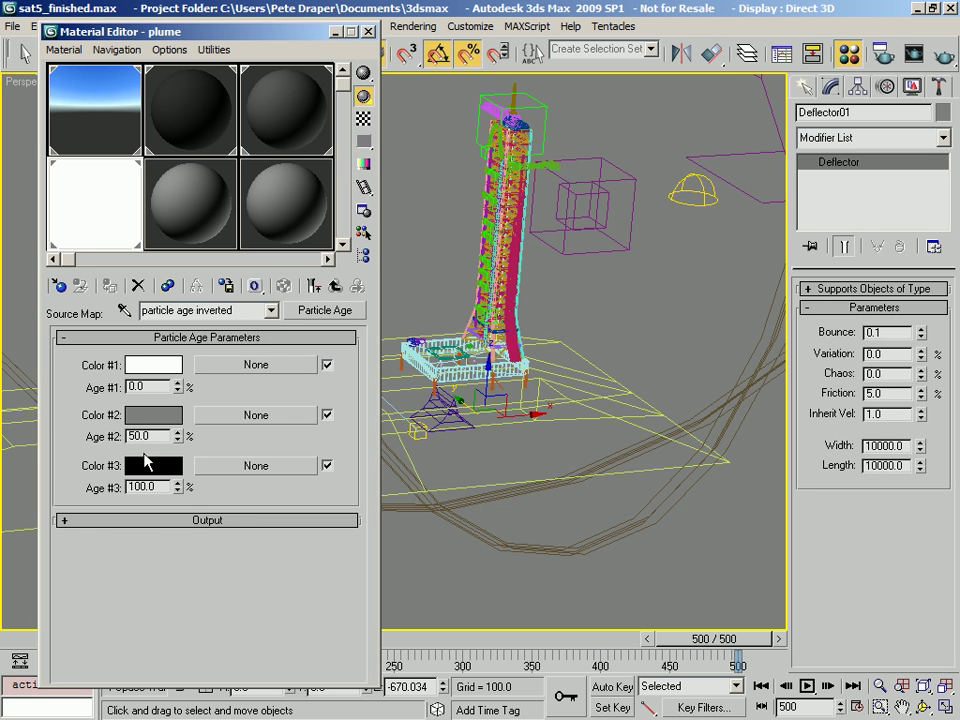
click(160, 520)
drag(203, 435, 218, 606)
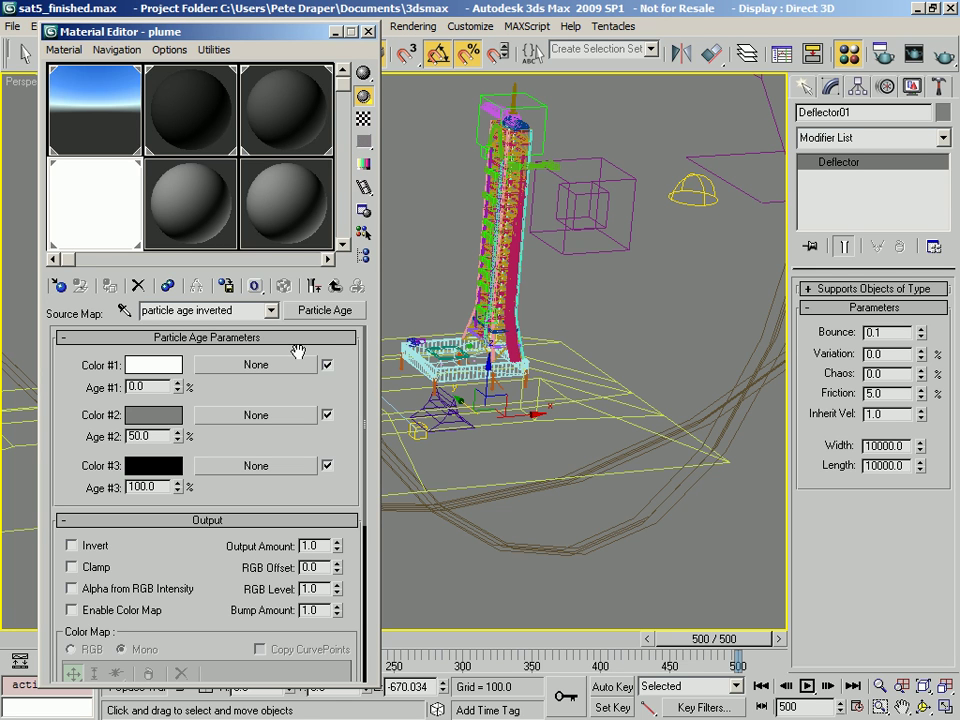
click(337, 290)
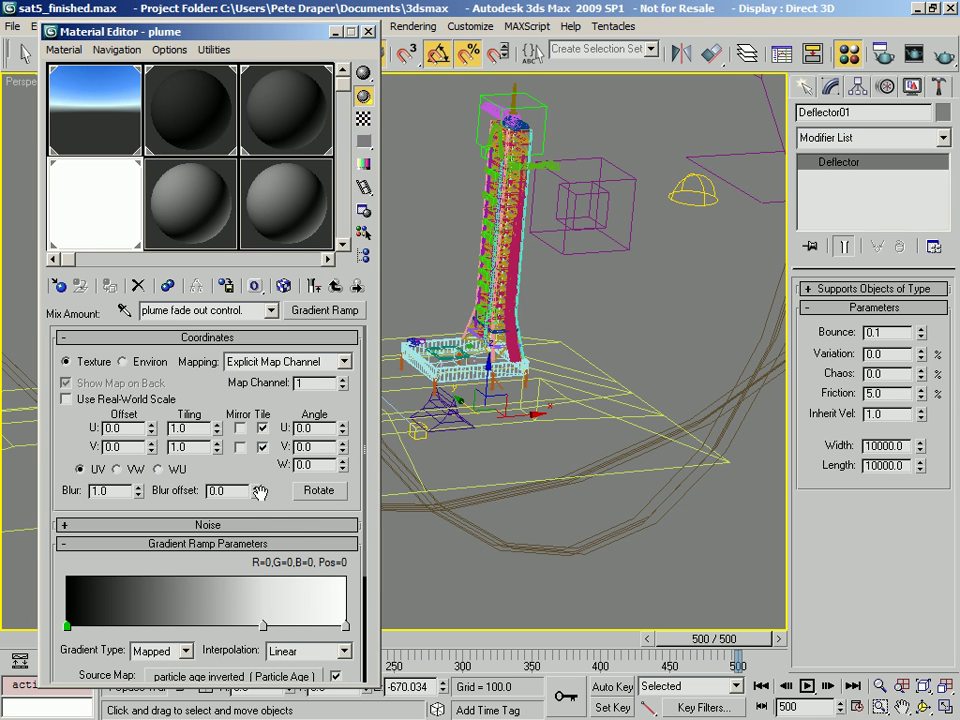
- Inspect the plume fade out control's Gradient Ramp parameters, its particle age inverted Source Map and the available Gradient Types
drag(273, 485, 222, 312)
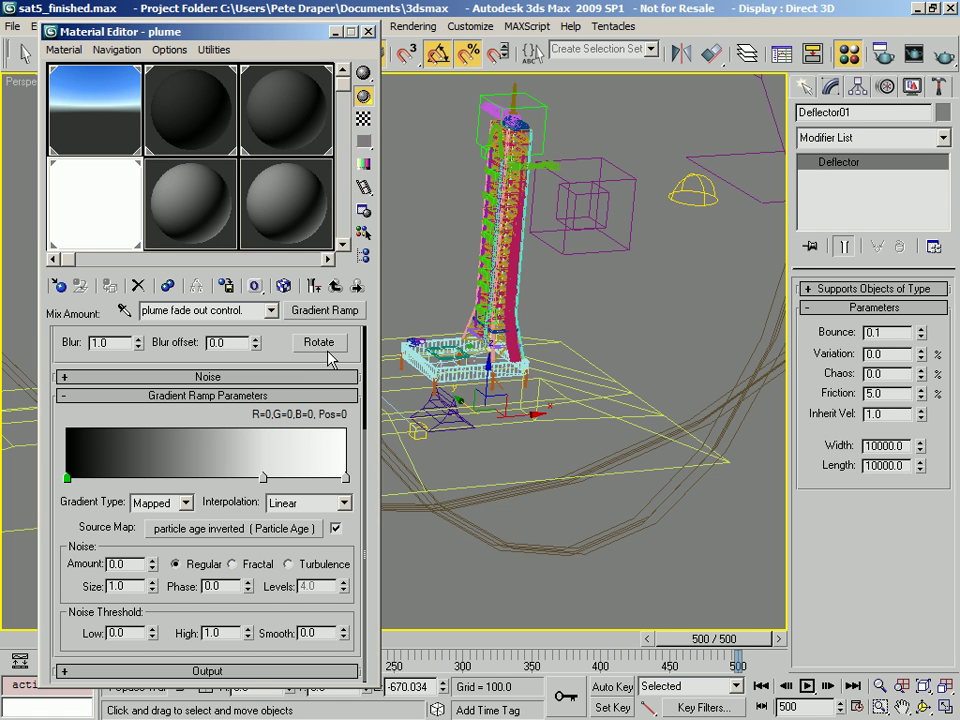
click(205, 529)
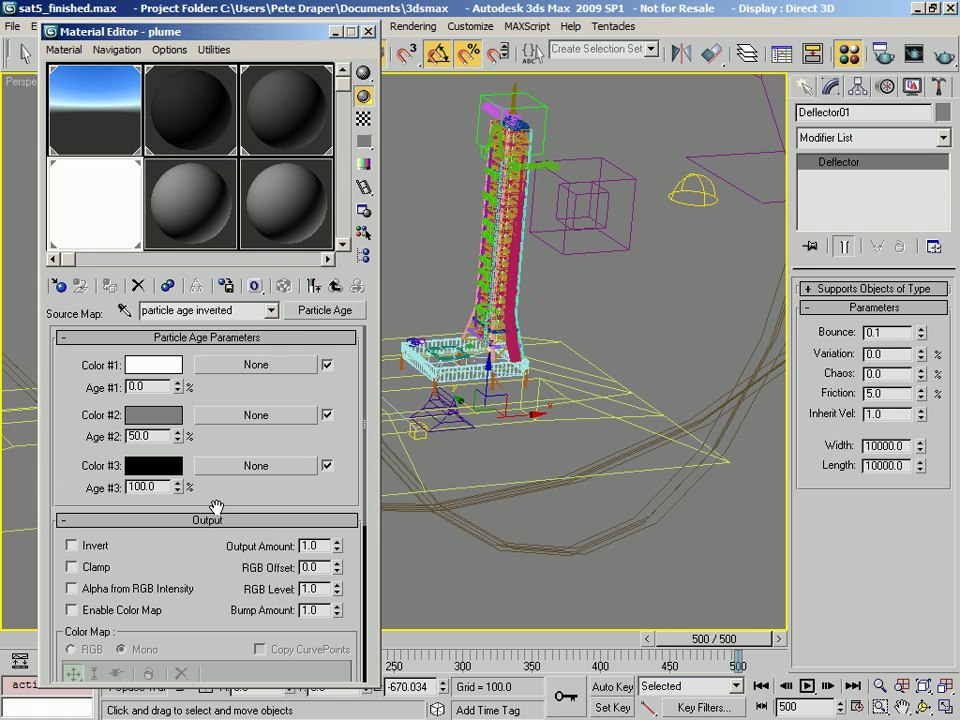
click(335, 286)
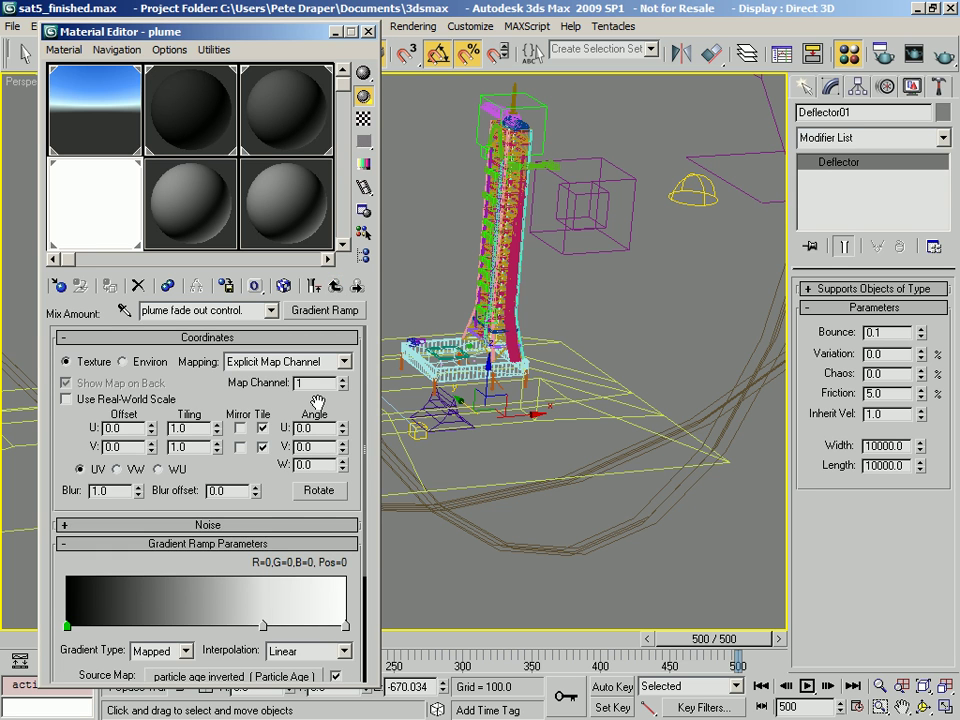
drag(285, 504, 296, 343)
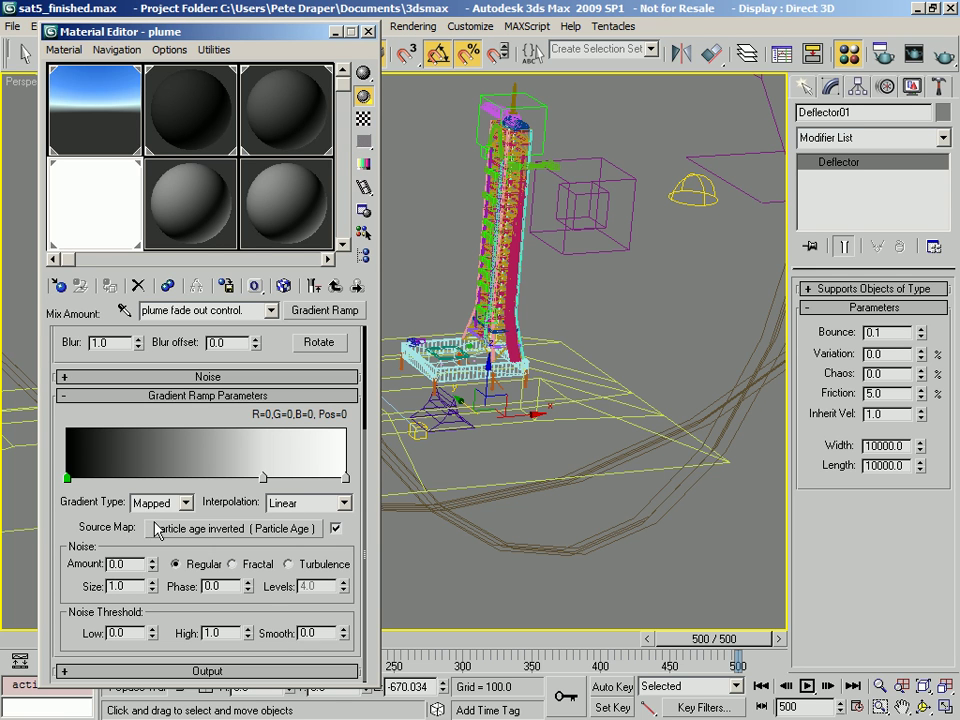
click(186, 503)
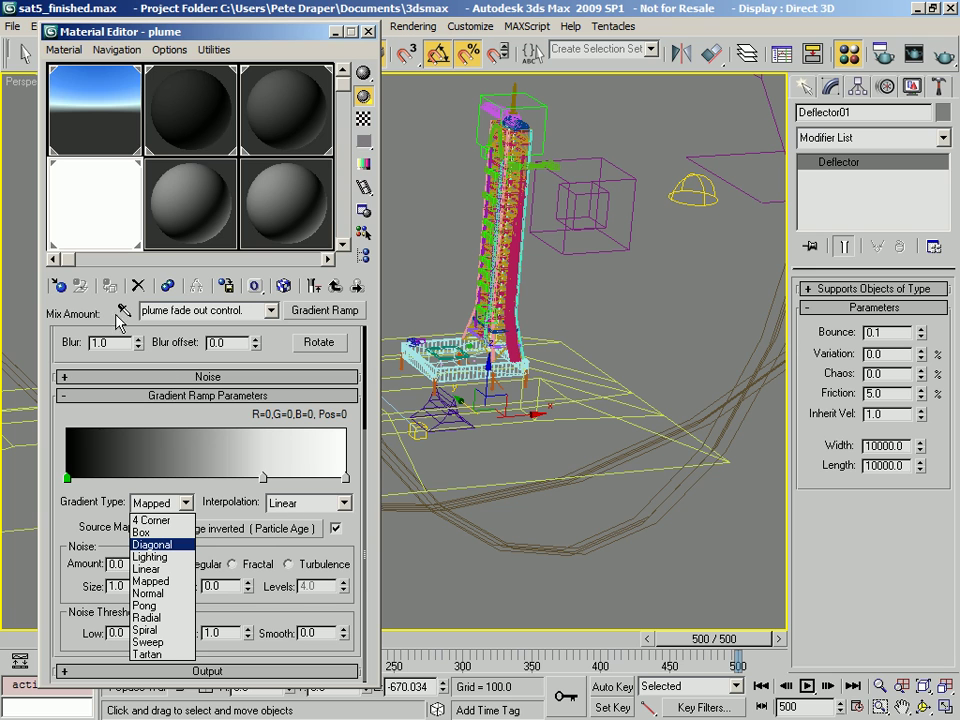
click(68, 510)
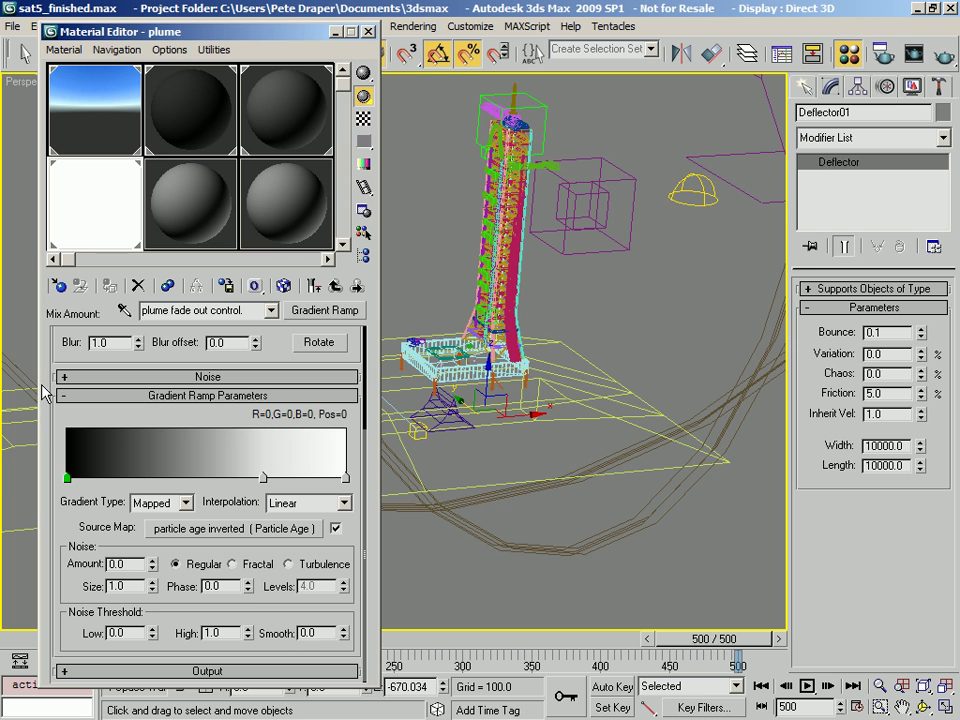
- Go back up the map tree to the plume opacity Mist shader and examine its transparency and falloff parameters
click(334, 287)
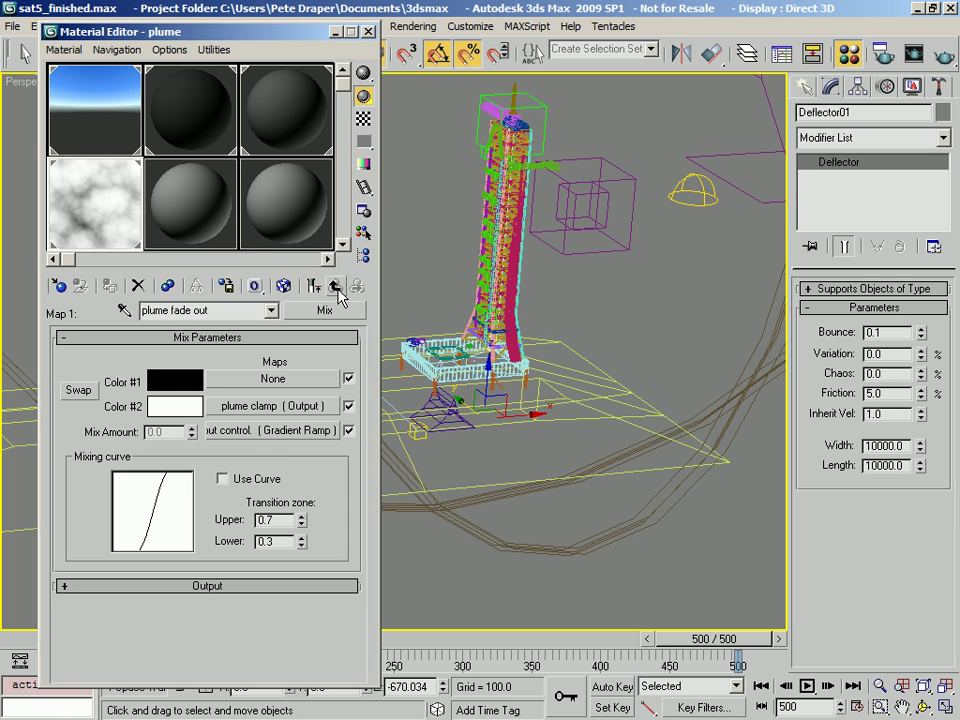
click(335, 287)
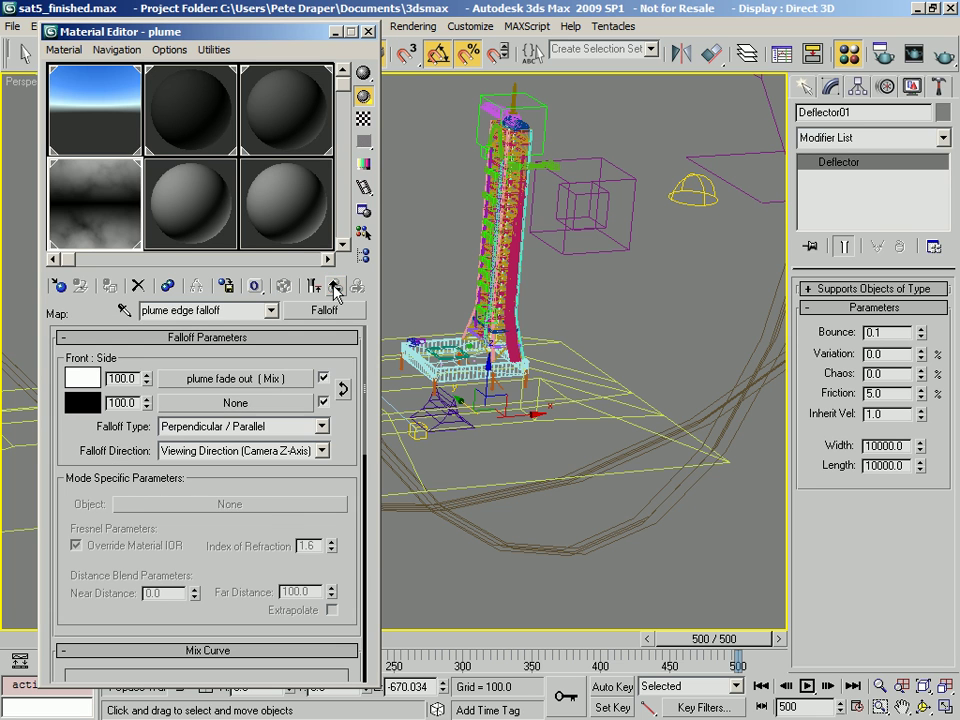
click(335, 287)
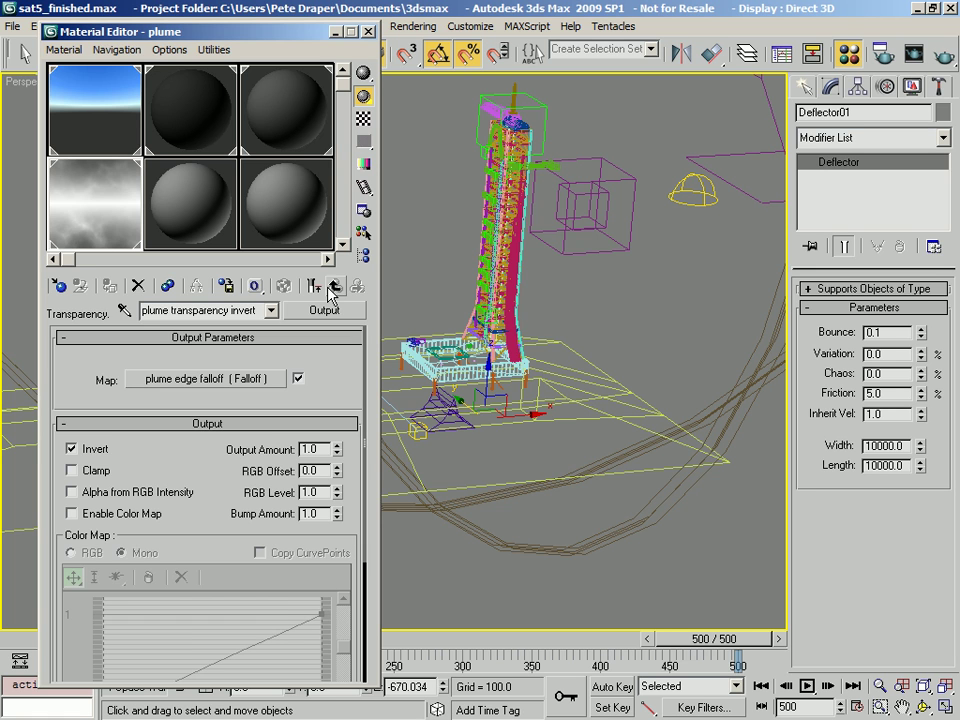
click(335, 287)
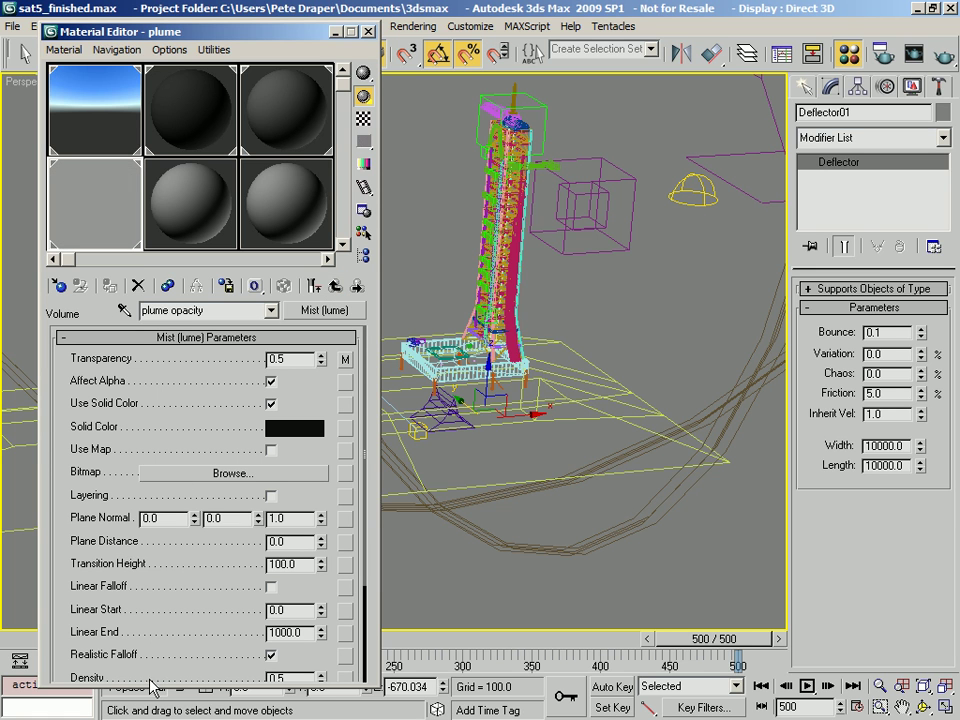
scroll(303, 661, down, 3)
scroll(303, 527, up, 3)
scroll(303, 540, down, 3)
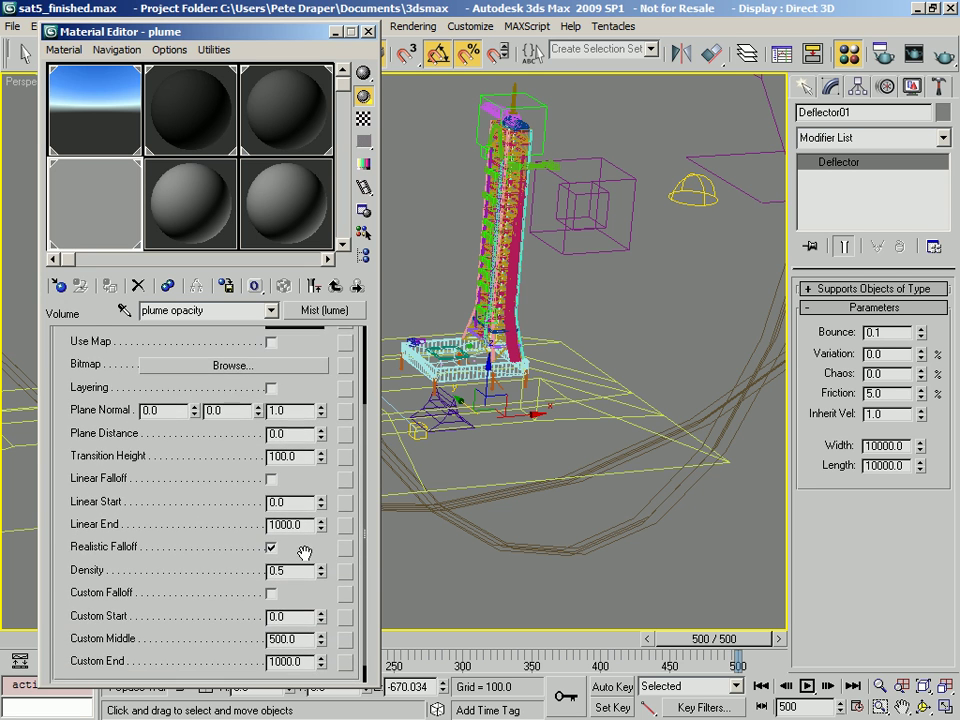
drag(304, 557, 344, 652)
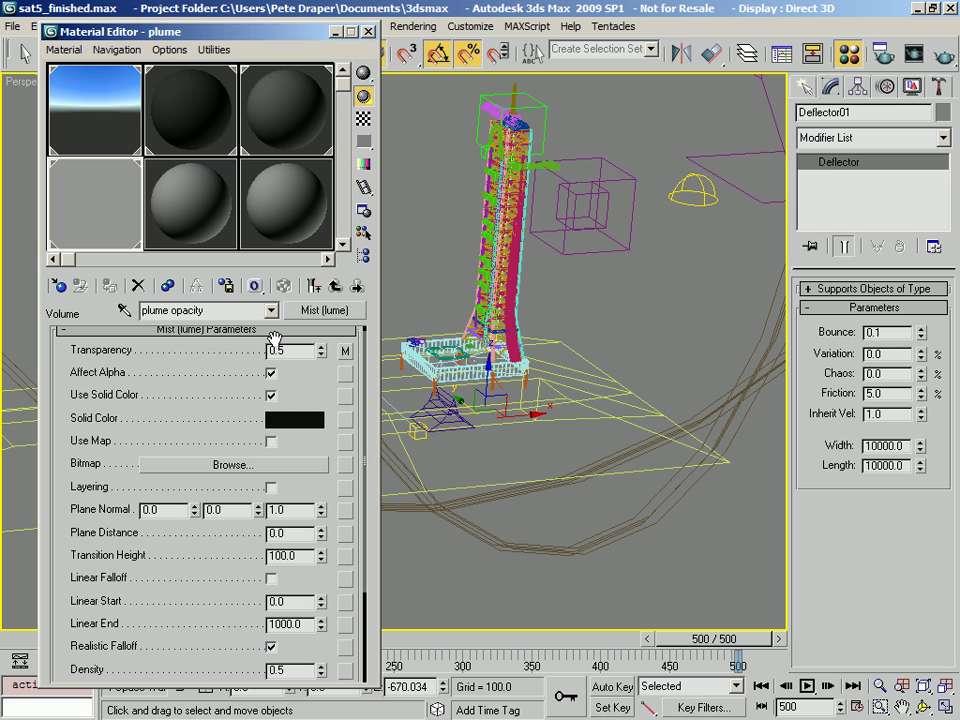
- Copy the plume edge falloff map from the plume transparency invert Output map and return to the plume opacity shader
click(346, 352)
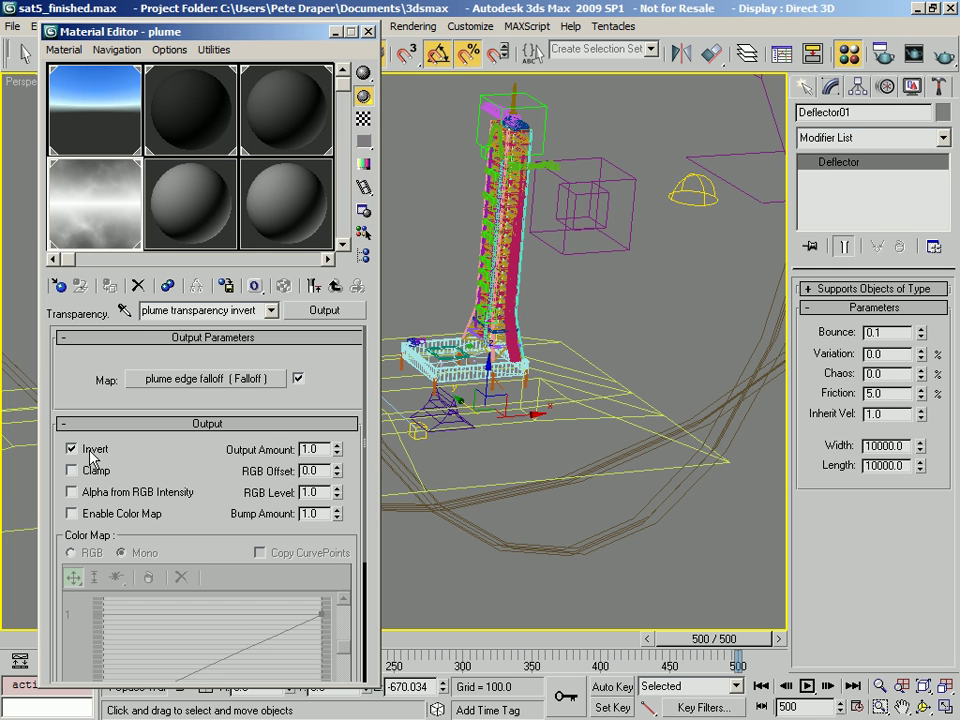
right_click(214, 379)
click(238, 397)
click(336, 286)
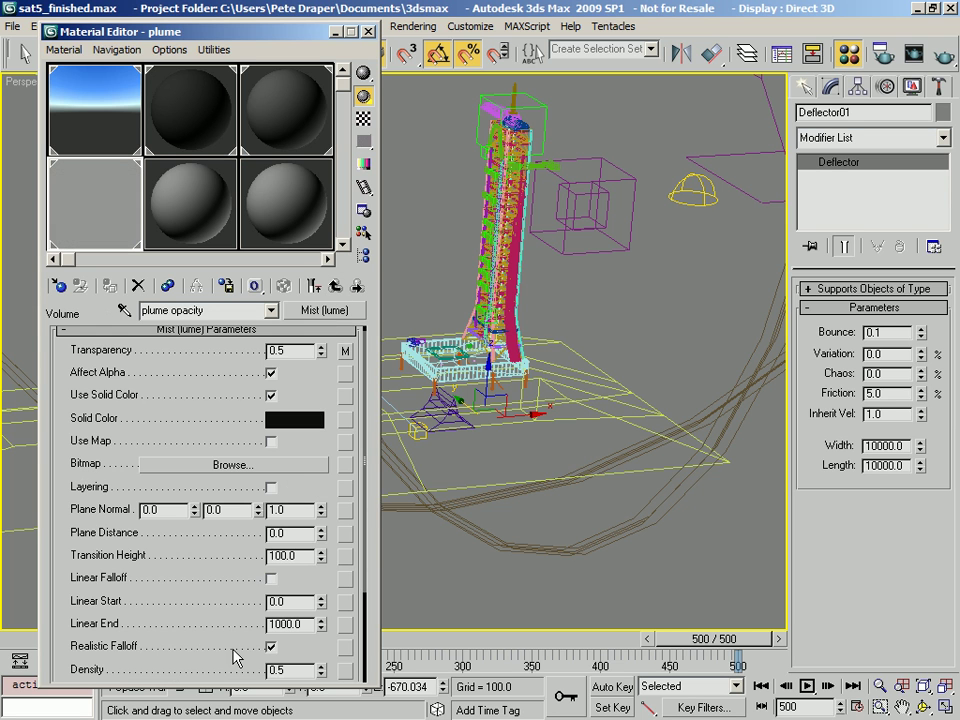
- Load an Output map for the Mist shader's Density and name it "plume density intensity"
scroll(54, 655, down, 3)
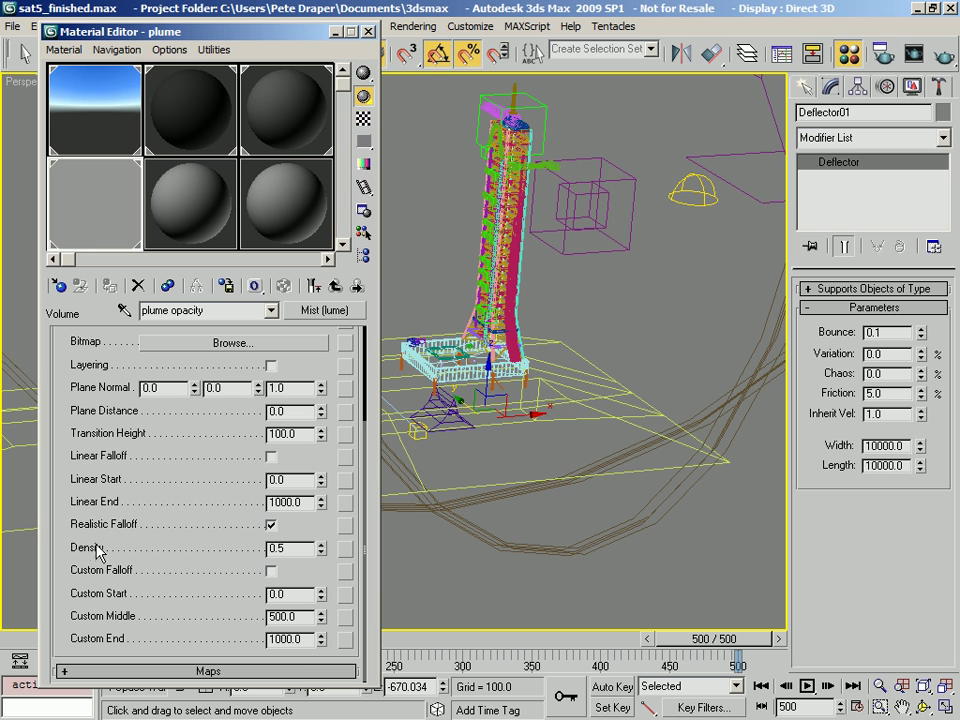
click(346, 548)
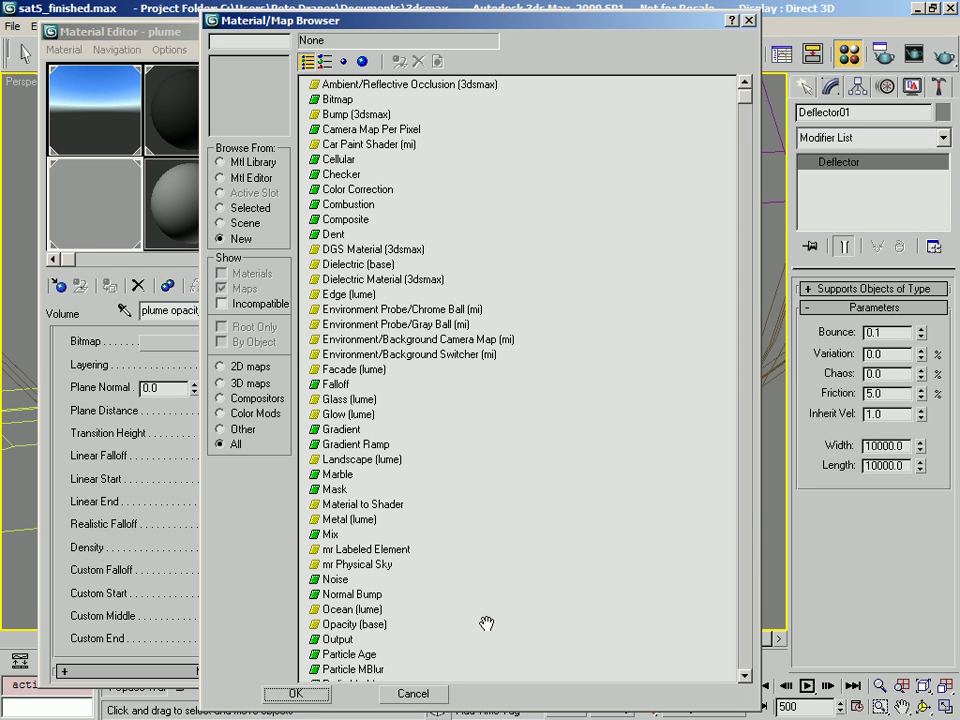
click(337, 639)
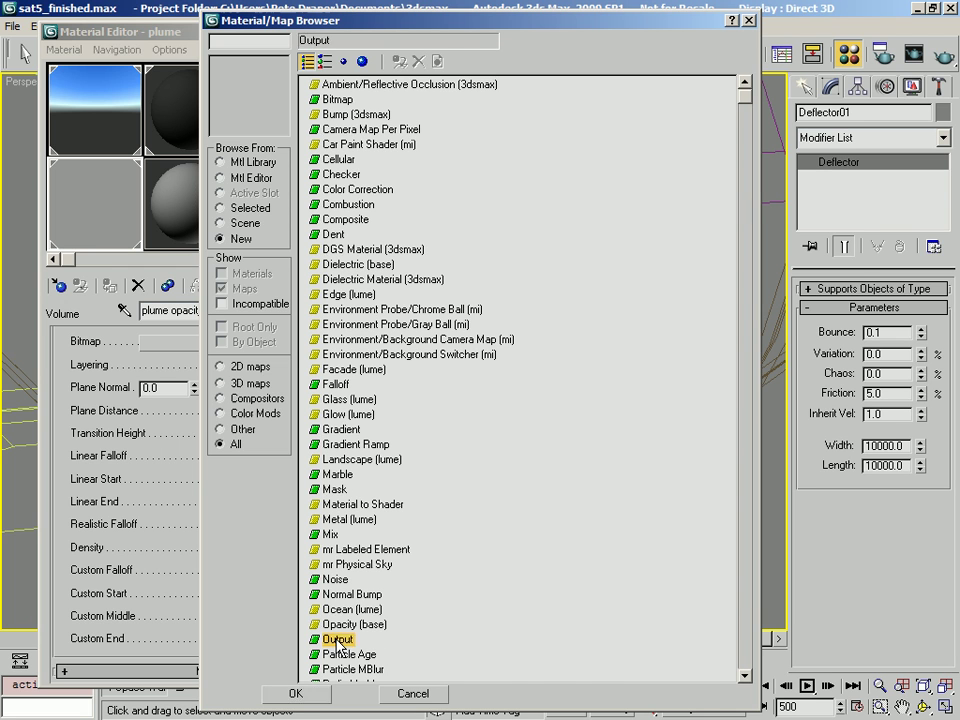
double_click(337, 640)
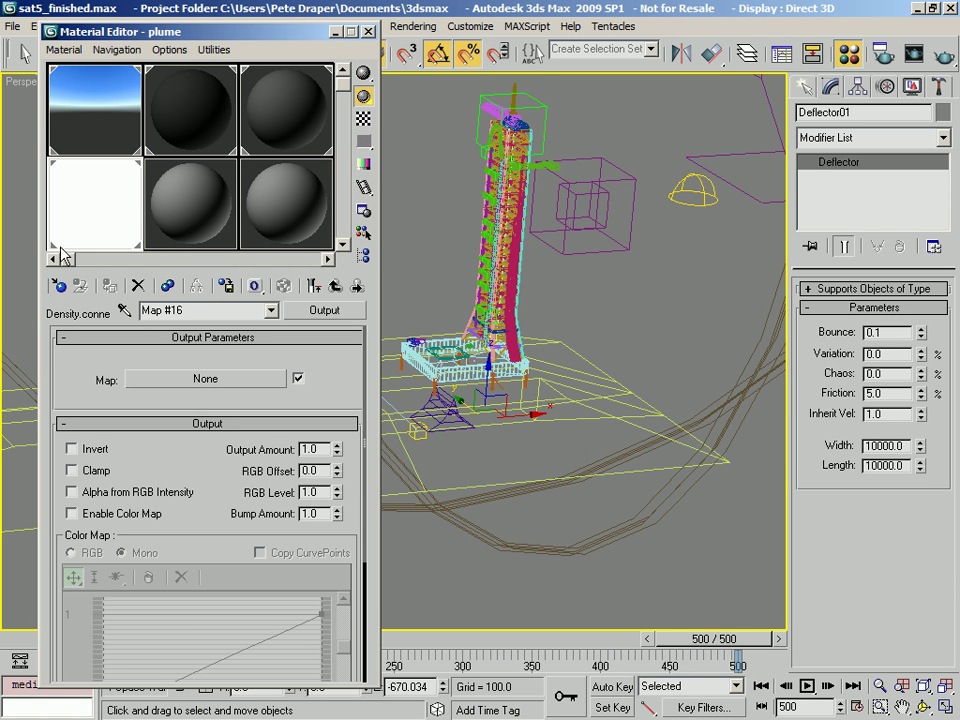
click(156, 310)
text(plume density intensity)
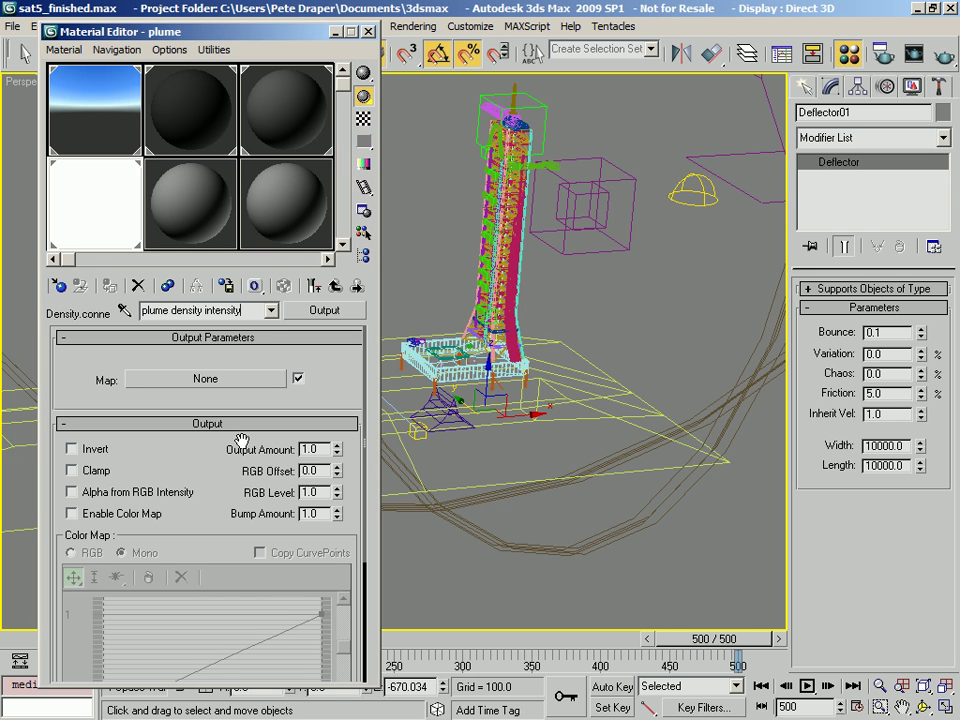
- Set the plume density intensity map's Output Amount to 20 and paste the copied plume edge falloff into its Map slot
double_click(314, 449)
text(20)
key(Return)
right_click(284, 382)
click(340, 407)
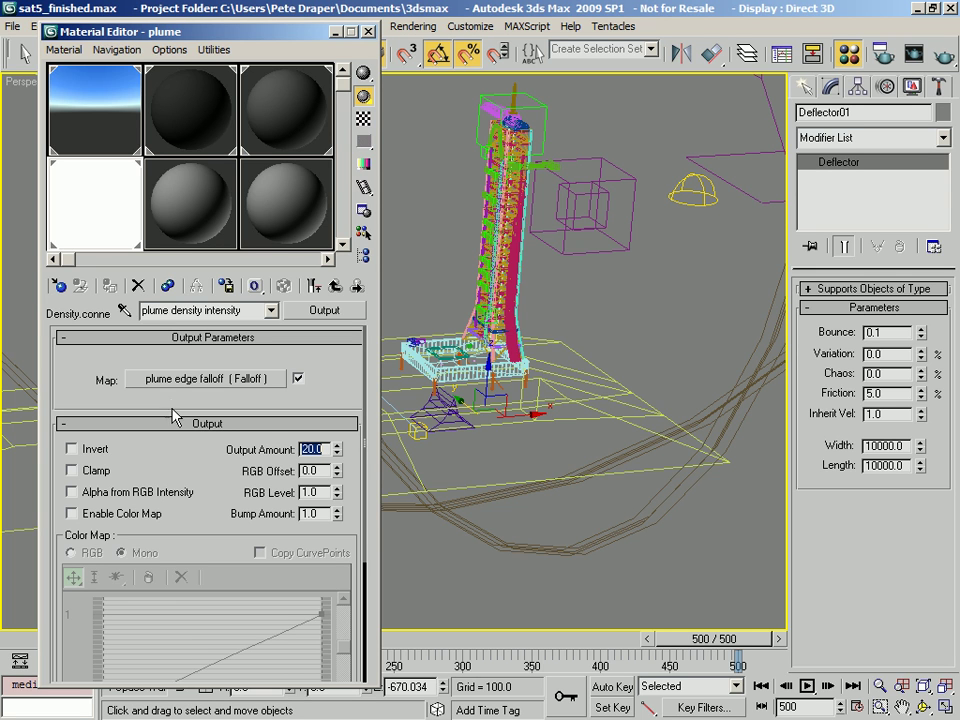
- Return to the plume opacity Mist shader and set the scene to frame 0
click(337, 287)
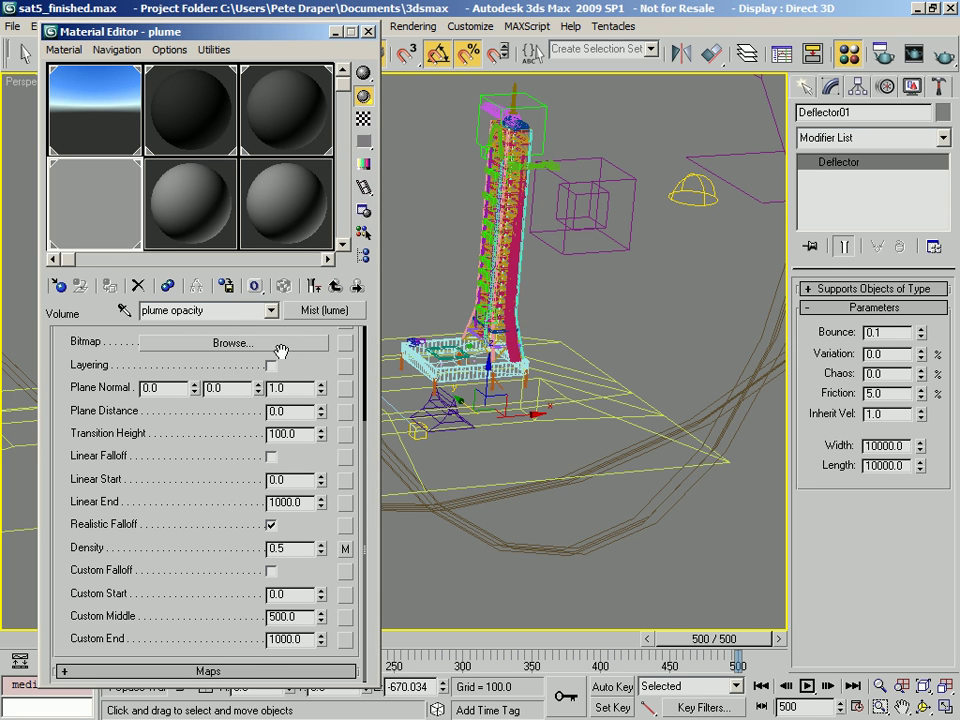
click(20, 648)
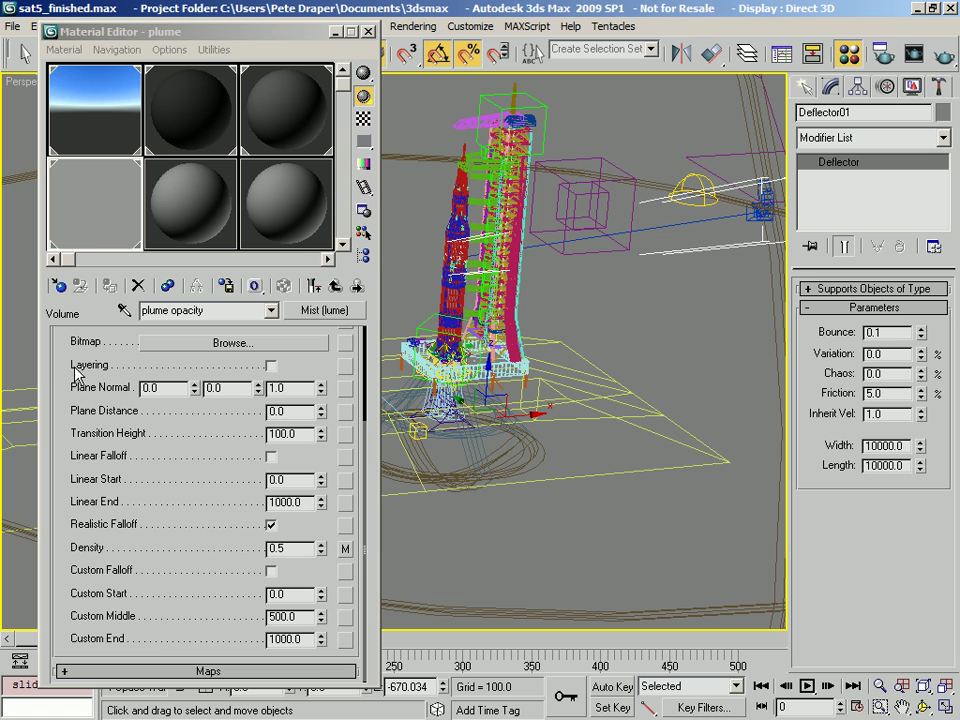
scroll(62, 380, up, 4)
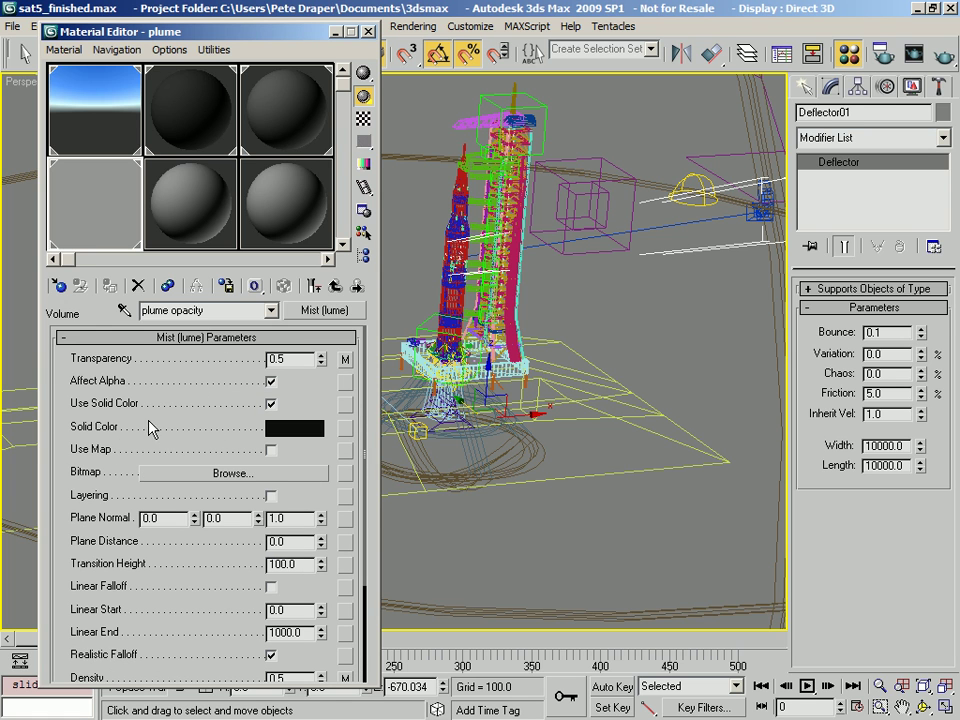
click(344, 428)
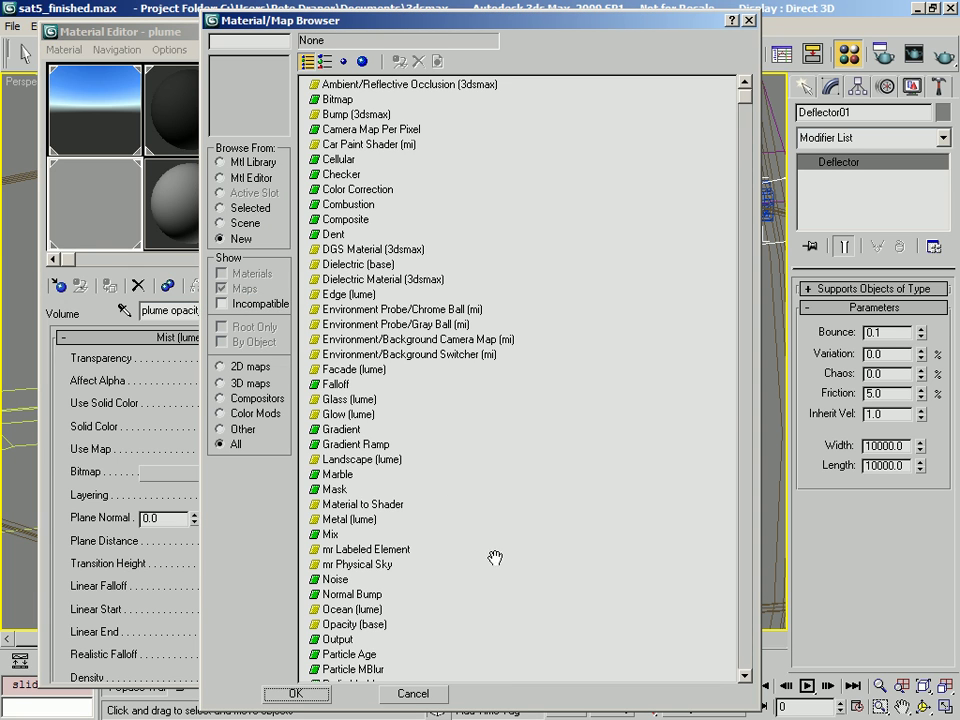
drag(508, 638, 435, 339)
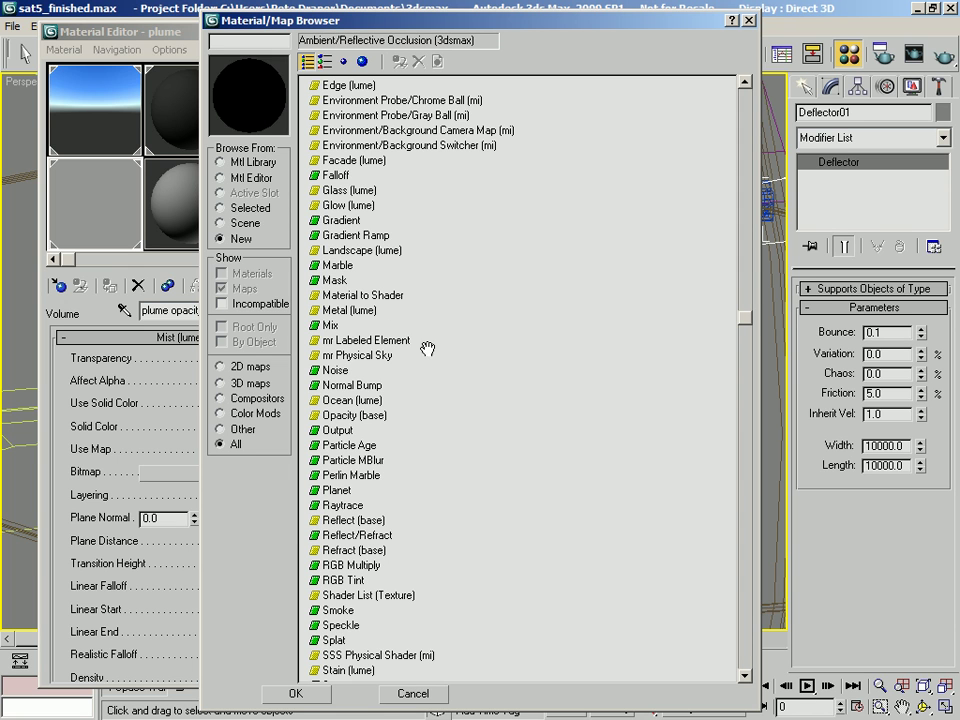
click(403, 691)
click(191, 235)
click(116, 230)
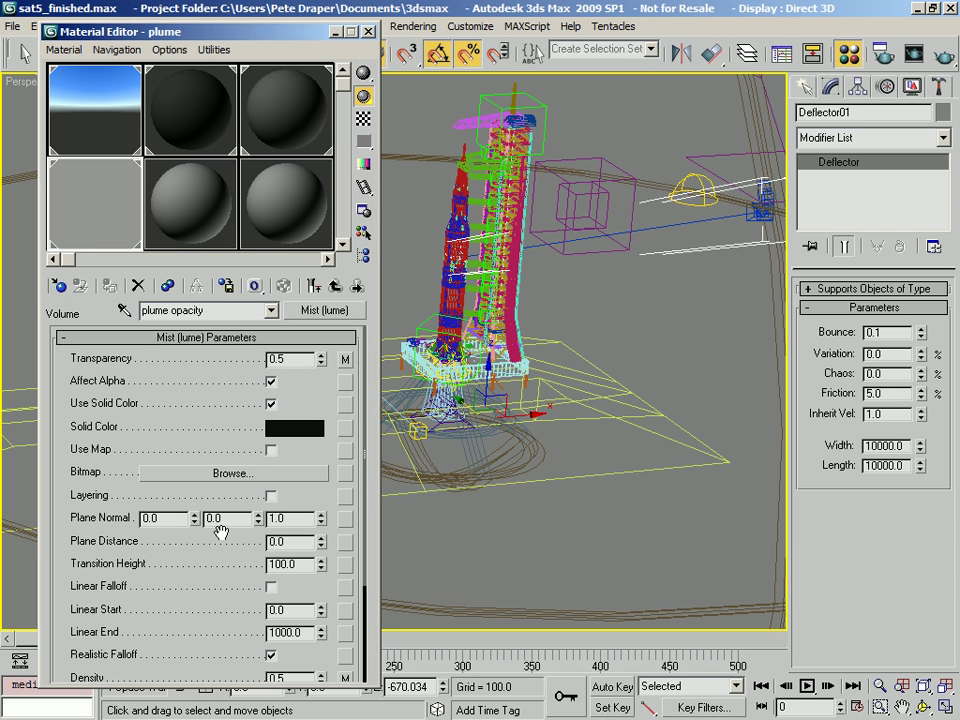
- Load a Parti Volume (physics) shader into the unused sample slot beside the plume material and name it "plume volume"
click(182, 207)
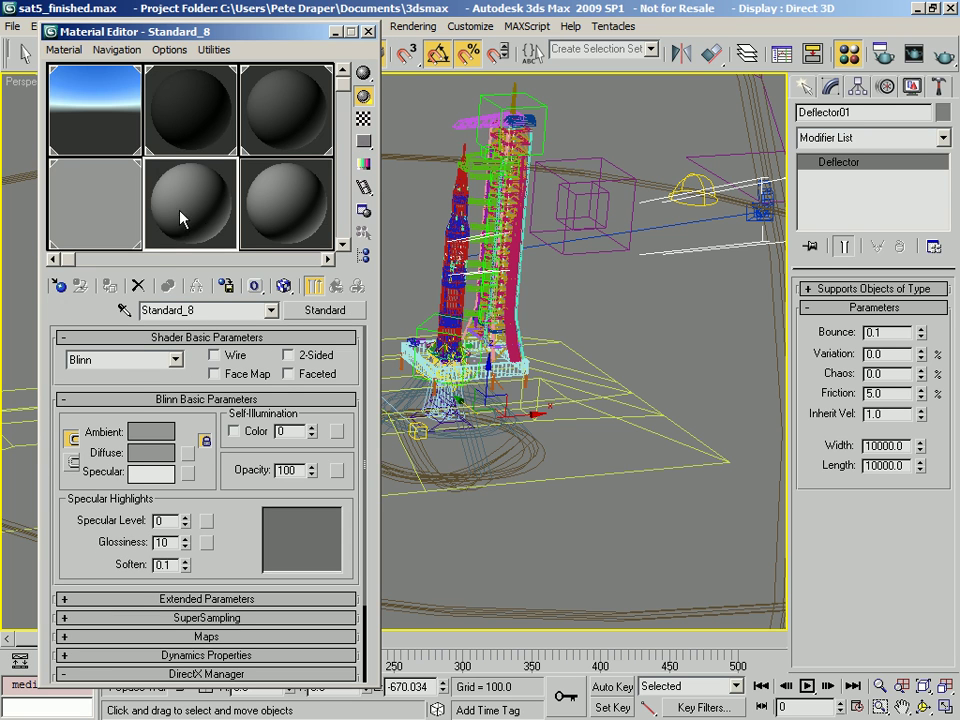
click(60, 287)
scroll(628, 429, down, 15)
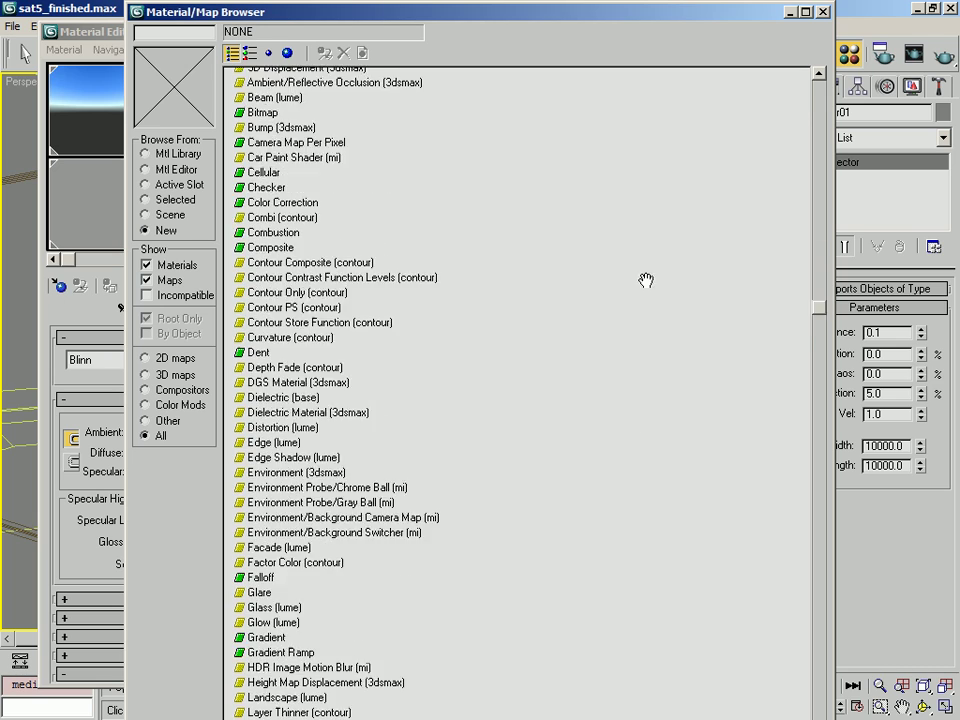
scroll(614, 567, down, 12)
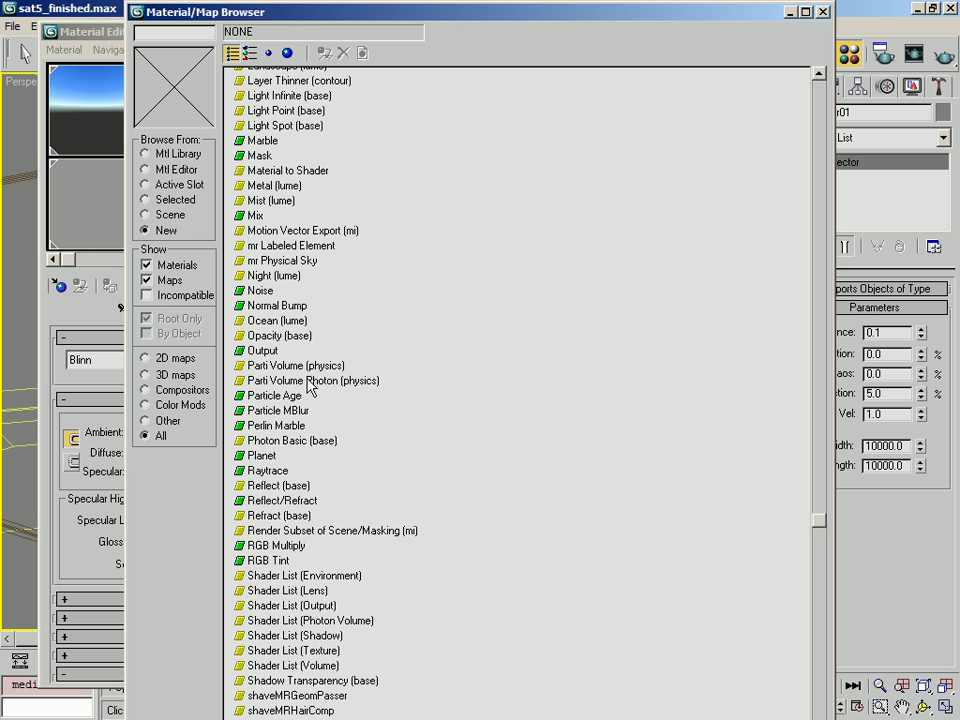
click(286, 367)
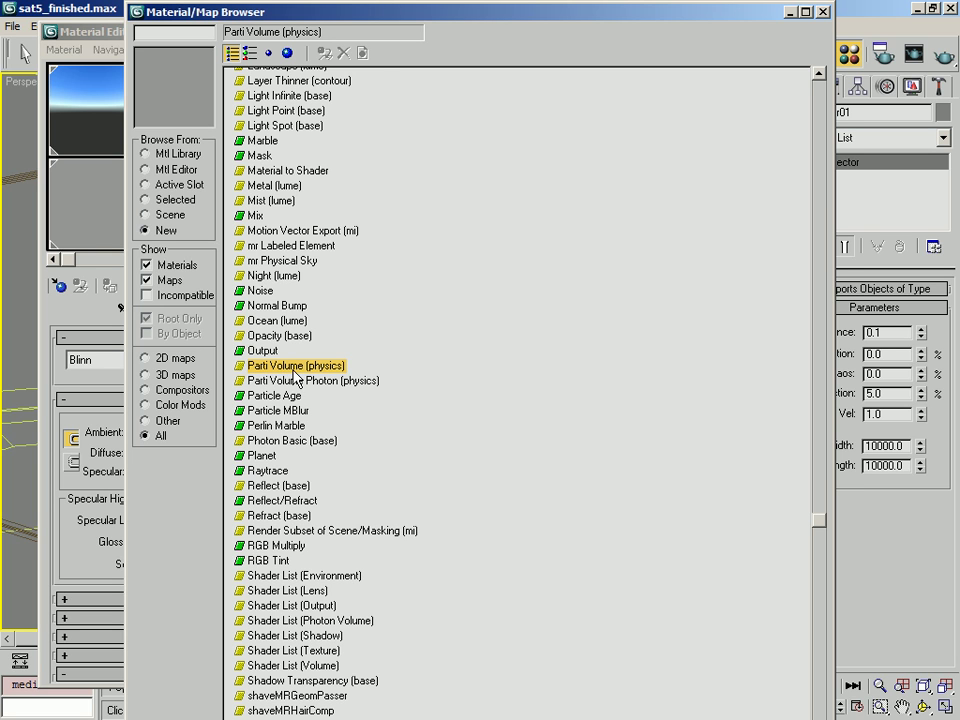
double_click(300, 369)
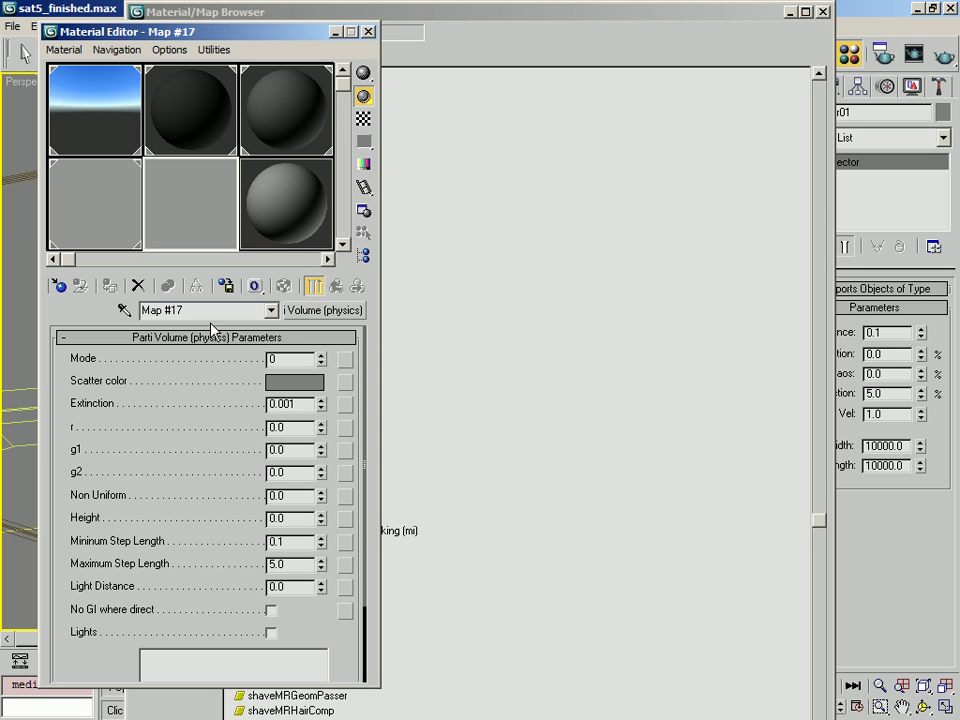
drag(190, 310, 141, 310)
text(plume volume)
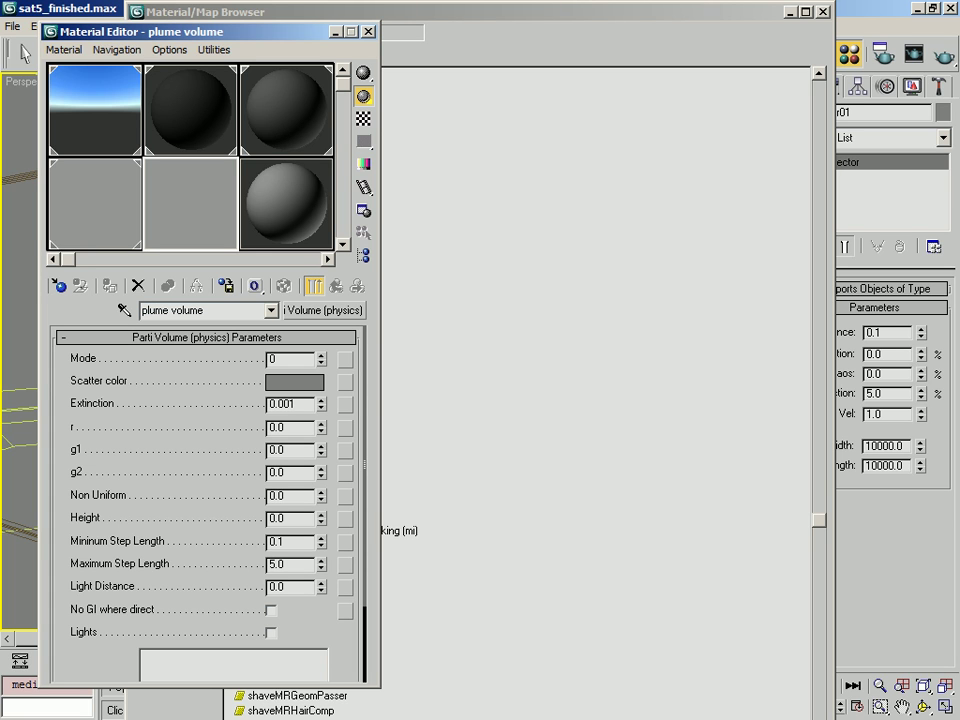
- Copy the plume volume shader and paste it as the map for the plume opacity Mist shader's Solid Color
right_click(311, 313)
click(338, 341)
click(75, 205)
right_click(347, 429)
click(383, 455)
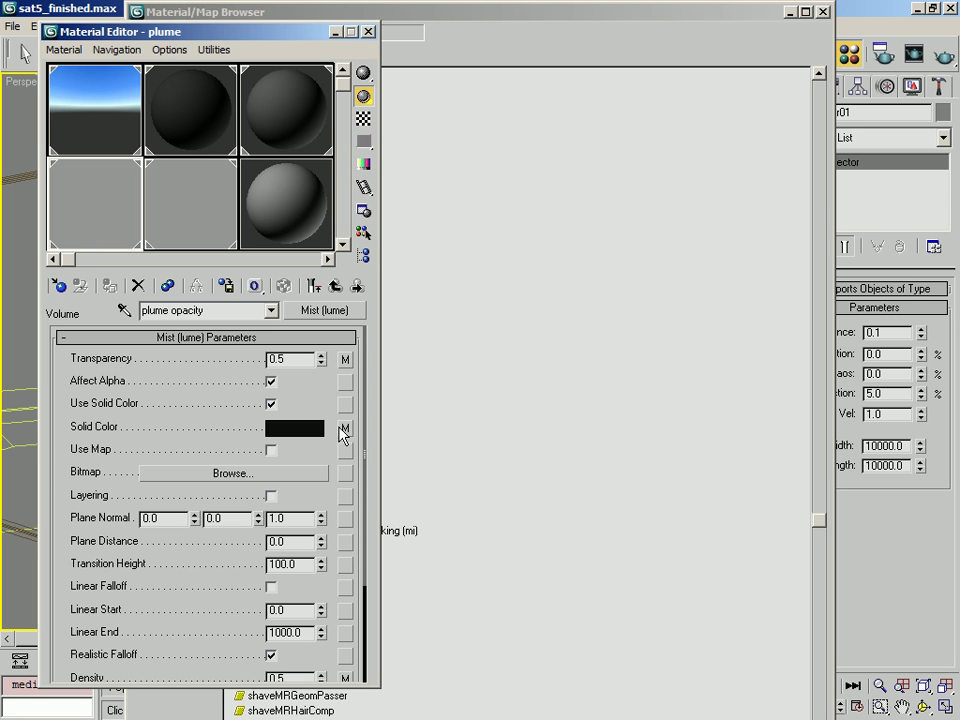
click(212, 228)
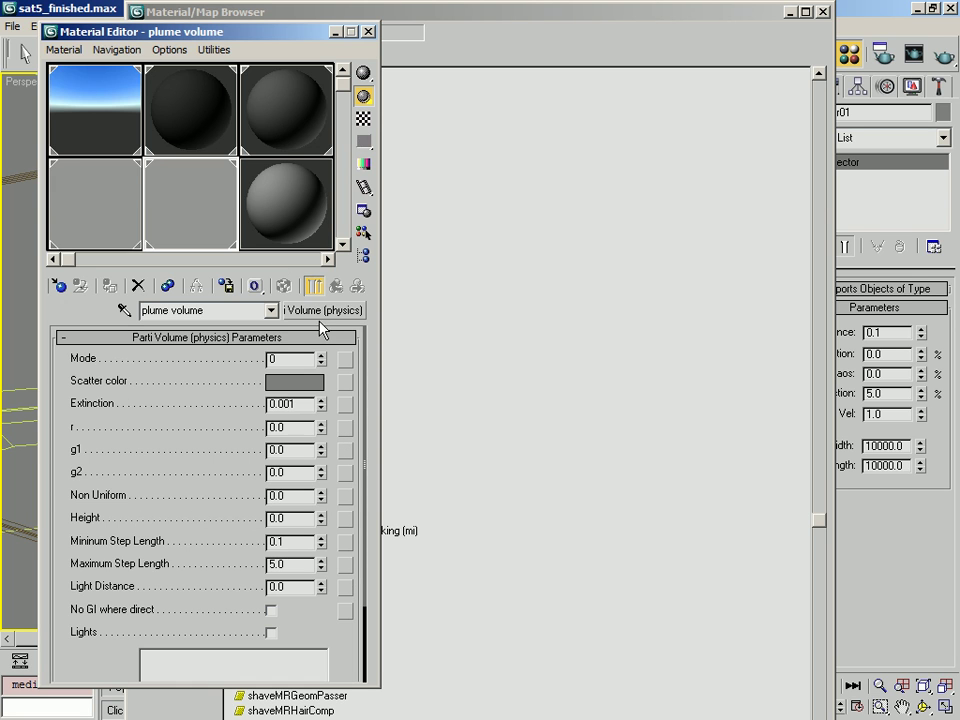
click(85, 212)
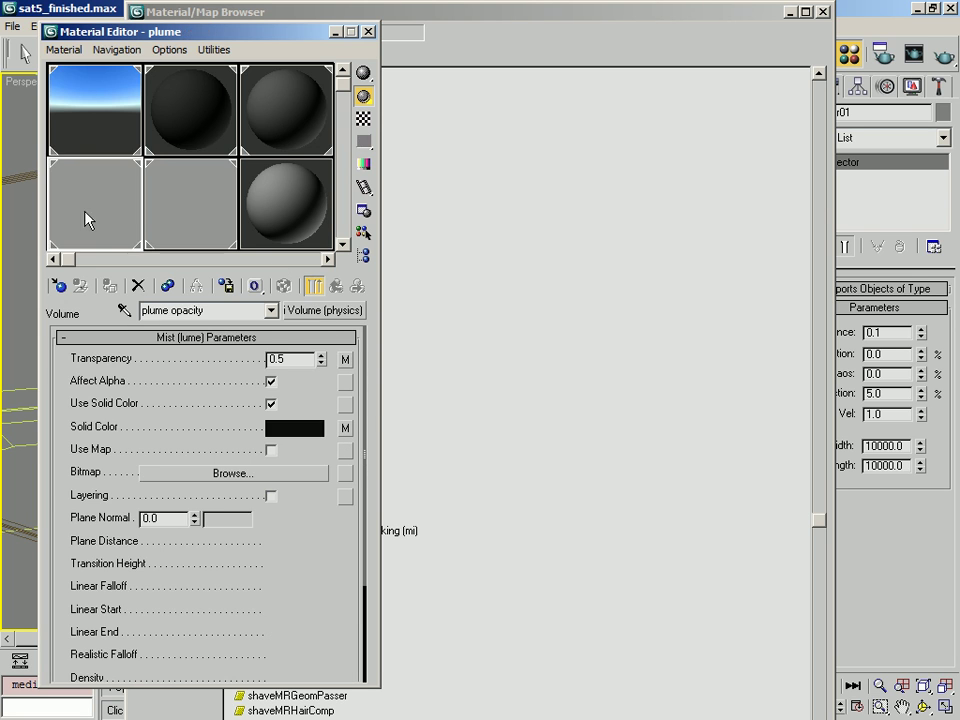
- Open the plume volume shader assigned to the plume opacity Mist shader's Solid Color
click(345, 428)
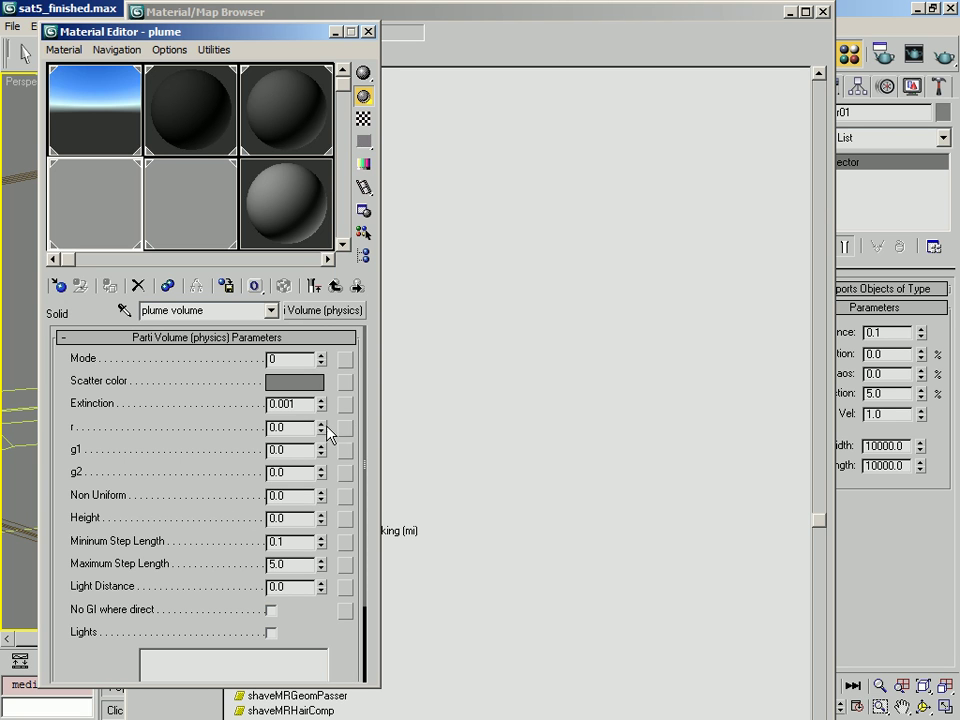
click(336, 288)
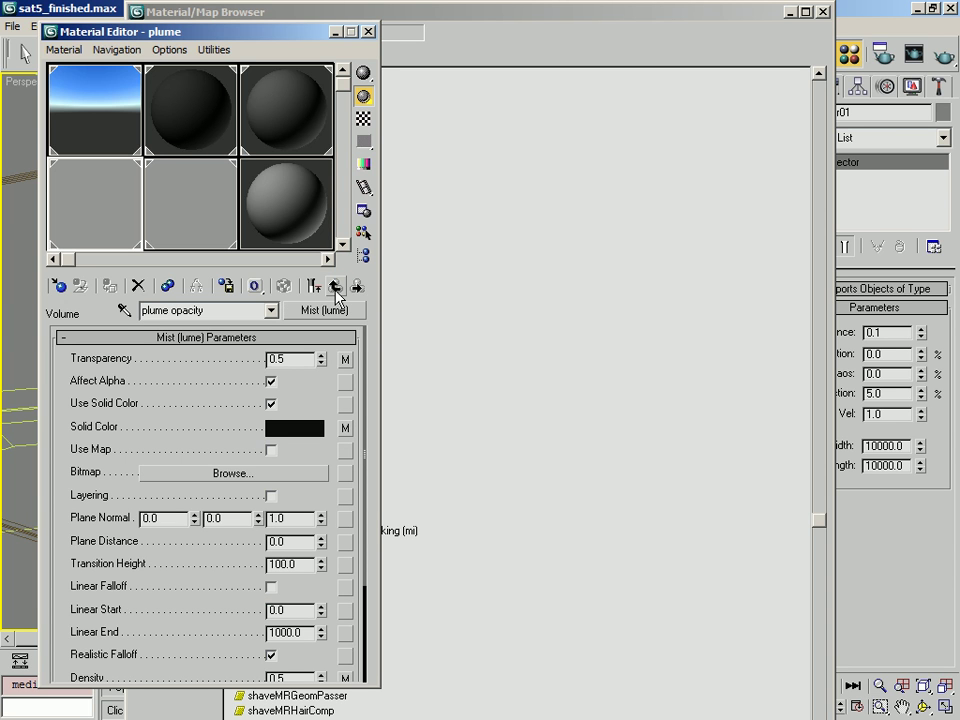
click(346, 428)
drag(214, 312, 112, 307)
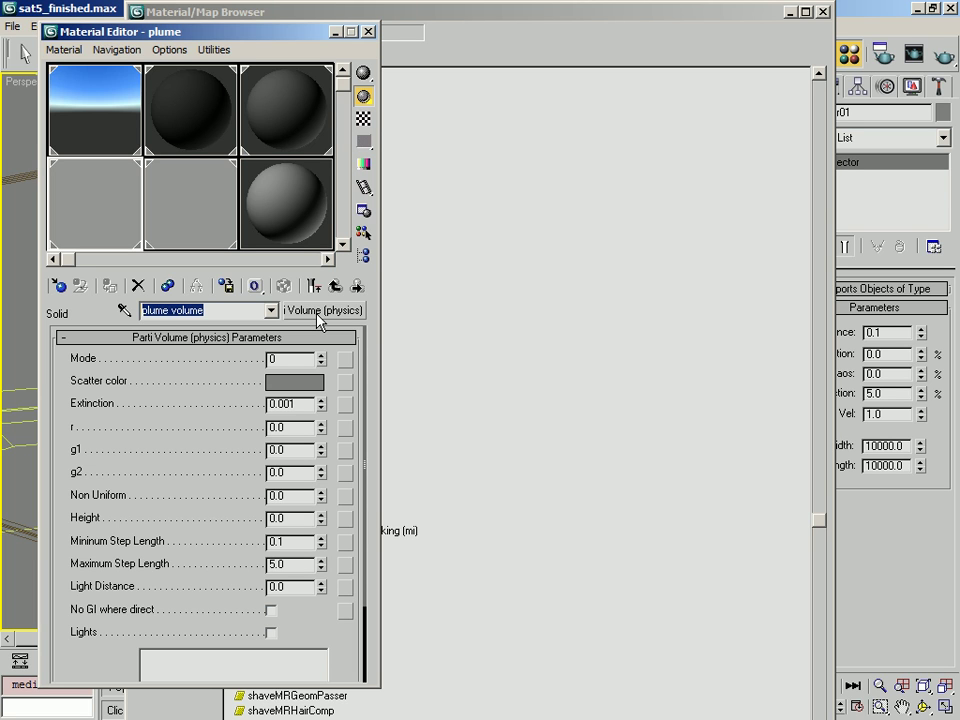
click(273, 358)
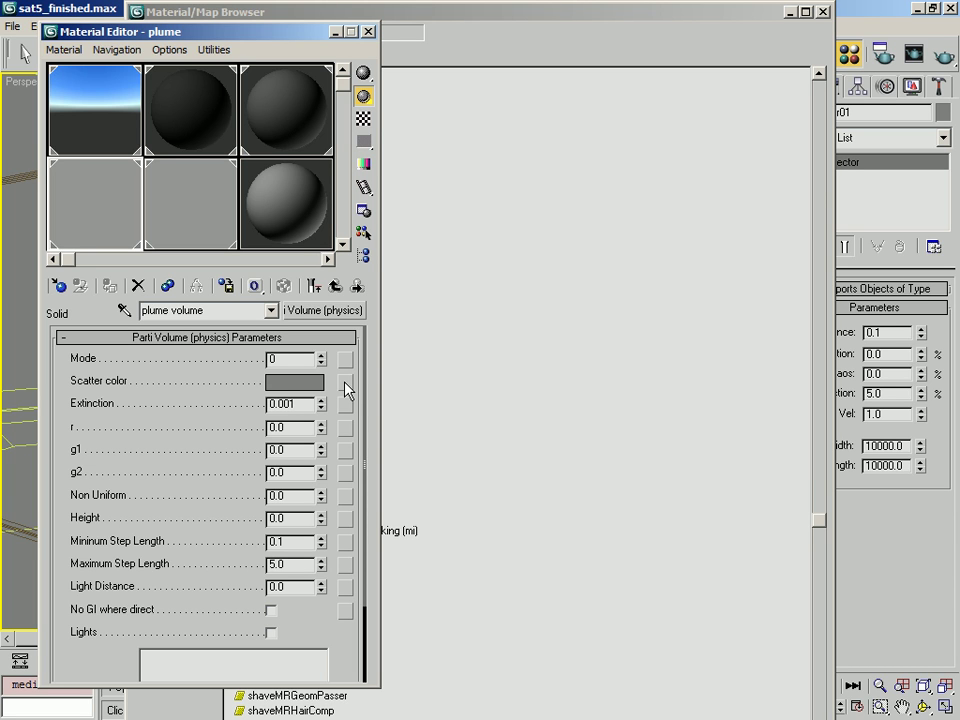
- Set the plume volume shader's r to 0.5, g1 to -0.46 and g2 to 0.46
double_click(285, 404)
key(Tab)
text(.5)
key(Return)
key(Tab)
text(-.46)
key(Tab)
text(.46)
key(Return)
drag(299, 451, 265, 500)
click(289, 474)
- Set the plume volume shader's Minimum Step Length to 5 and Maximum Step Length to 50
click(294, 550)
drag(292, 542, 228, 530)
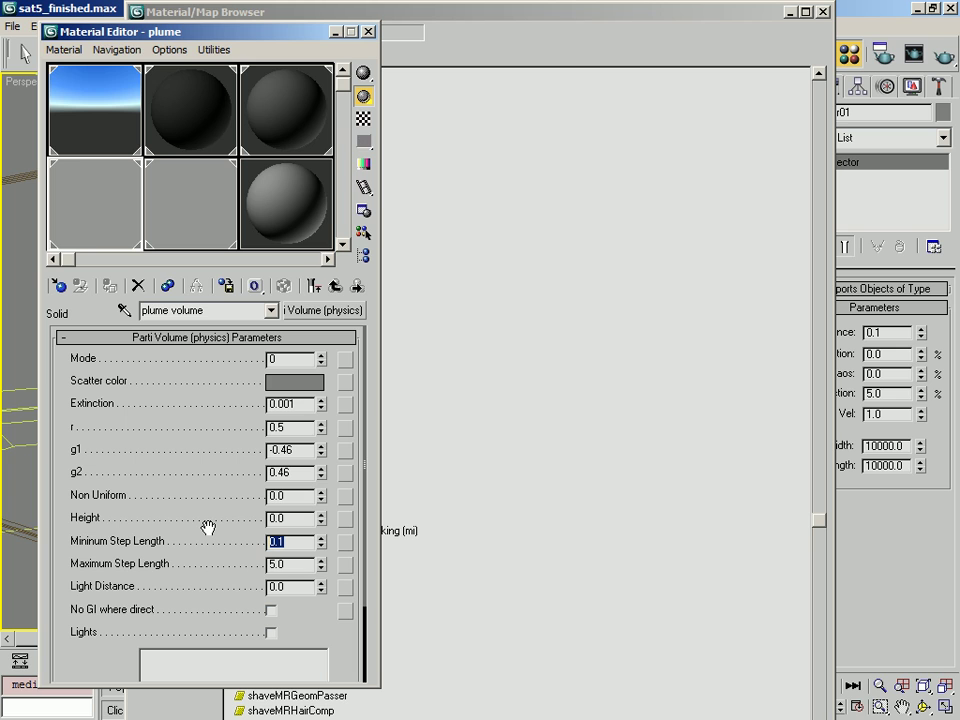
text(5)
key(Tab)
text(50)
key(Return)
- Close the Material/Map Browser and reposition and enlarge the Material Editor to fit more shader parameters
drag(92, 655, 143, 547)
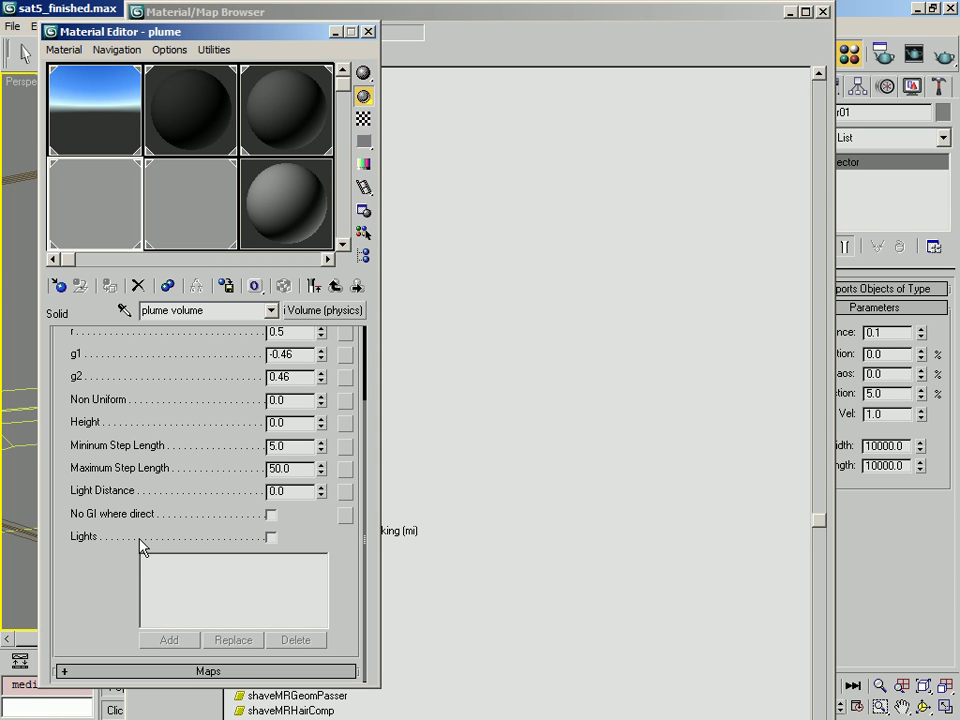
click(823, 12)
drag(226, 33, 214, 20)
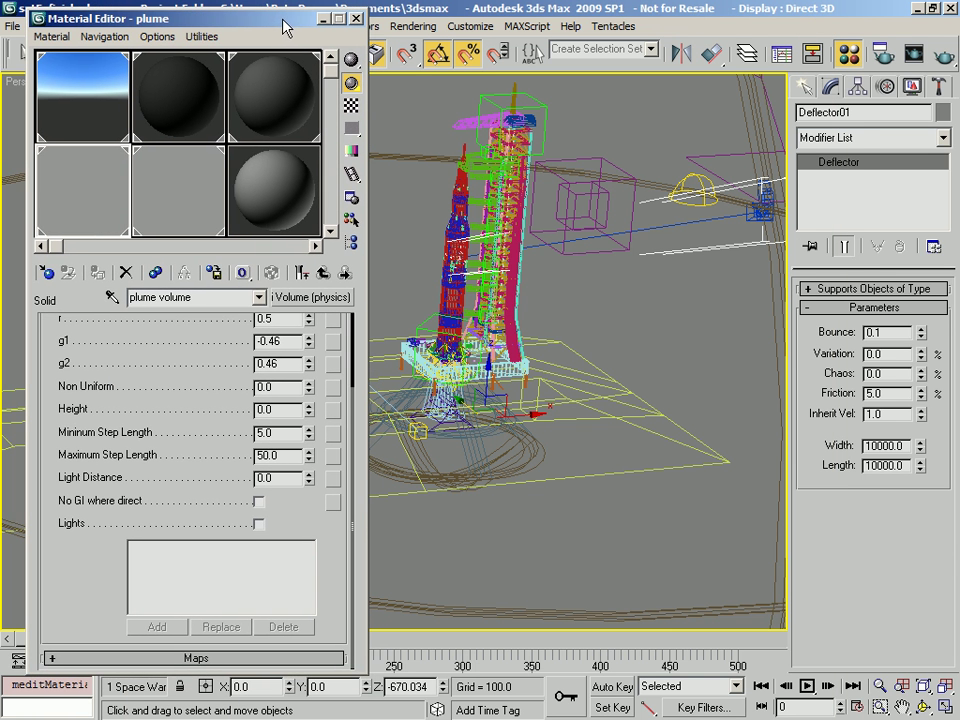
drag(170, 669, 170, 716)
drag(106, 603, 107, 707)
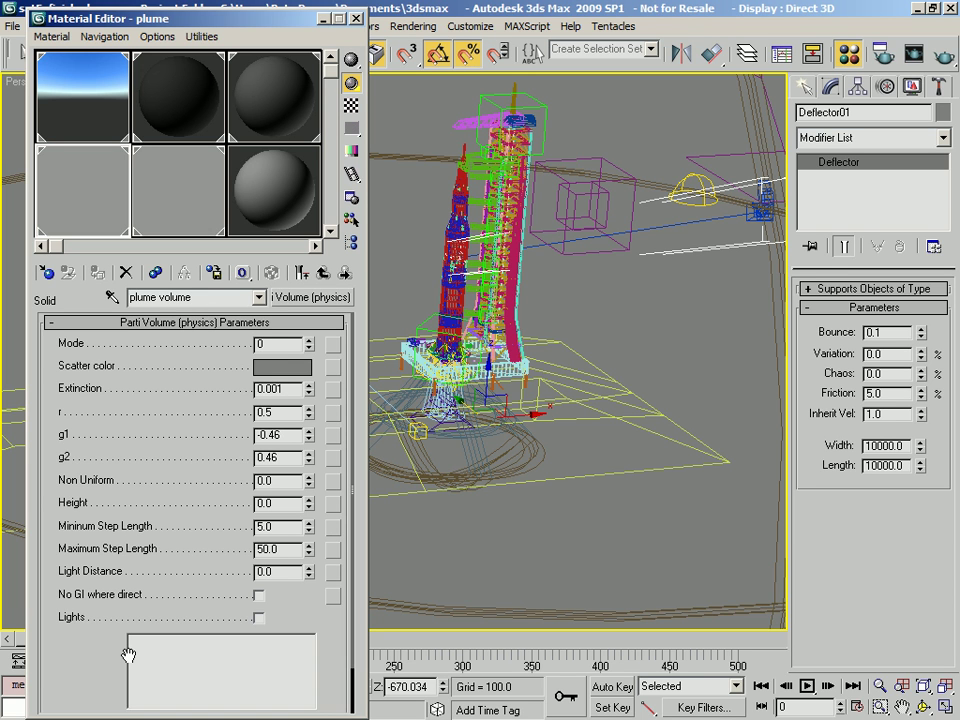
- Enable Lights in the plume volume shader and add Direct_plume and Omni_PlumeIll00 through Omni_PlumeIll04 to its list
scroll(96, 643, down, 2)
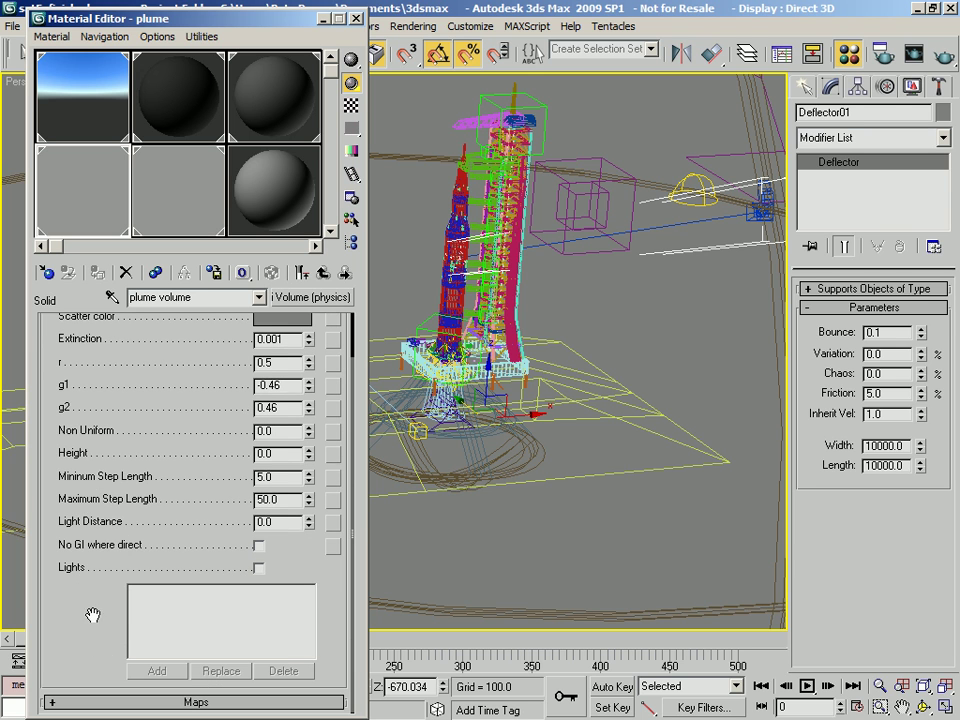
click(260, 568)
click(168, 676)
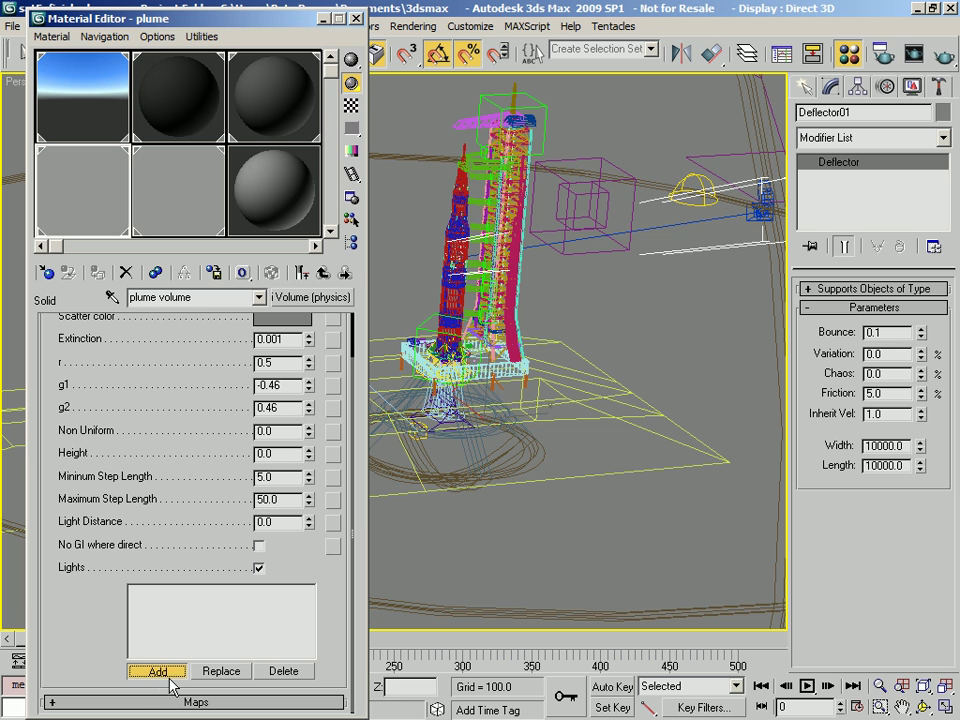
key(h)
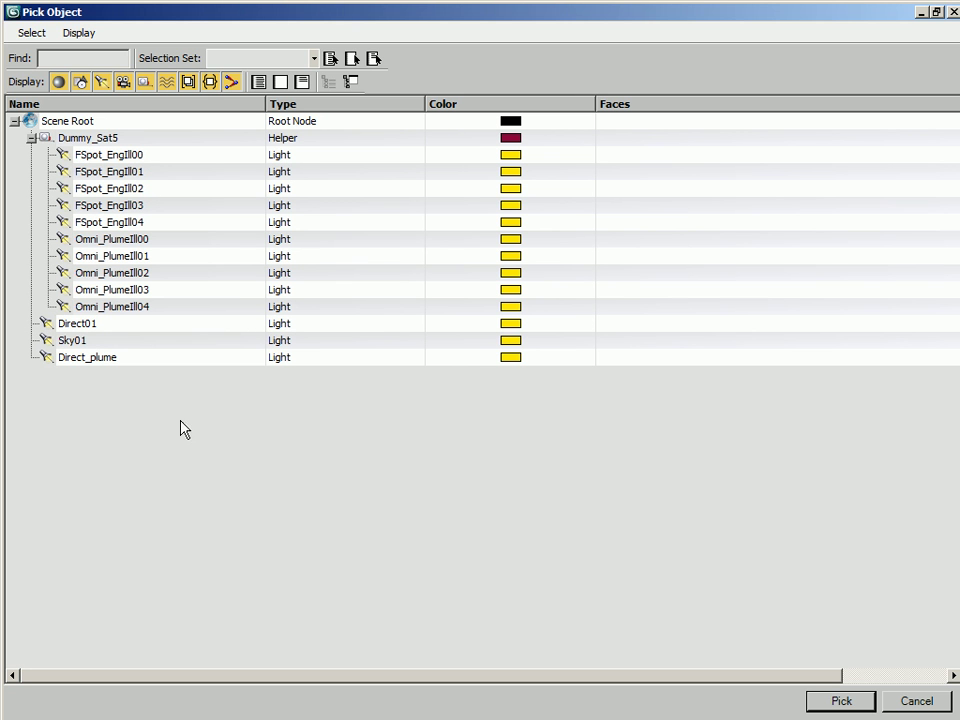
click(91, 360)
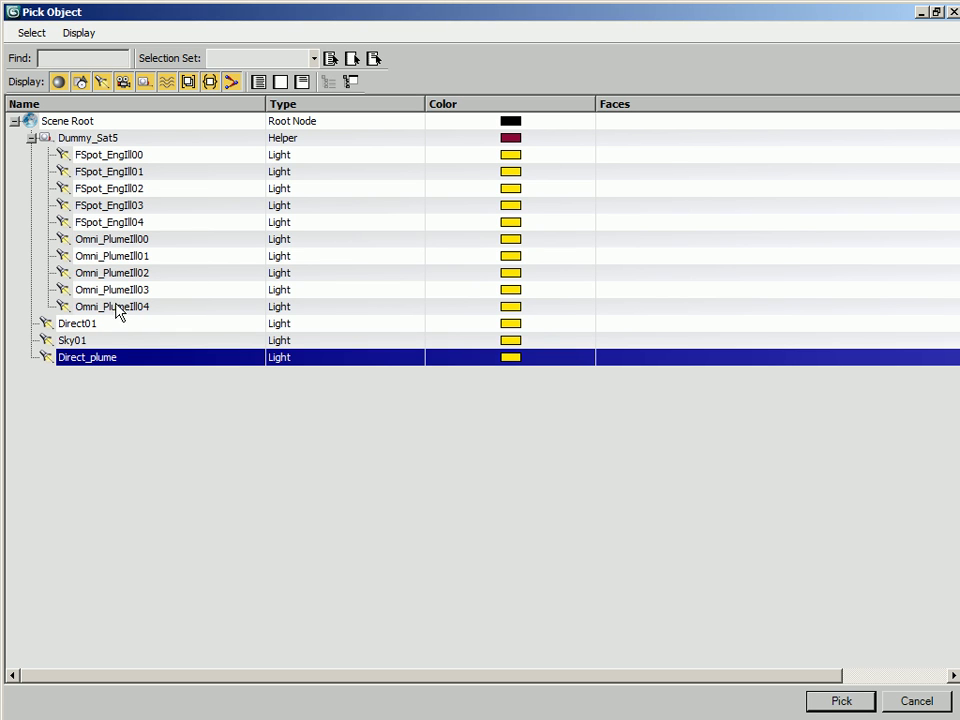
ctrl+drag(126, 242, 133, 312)
click(842, 703)
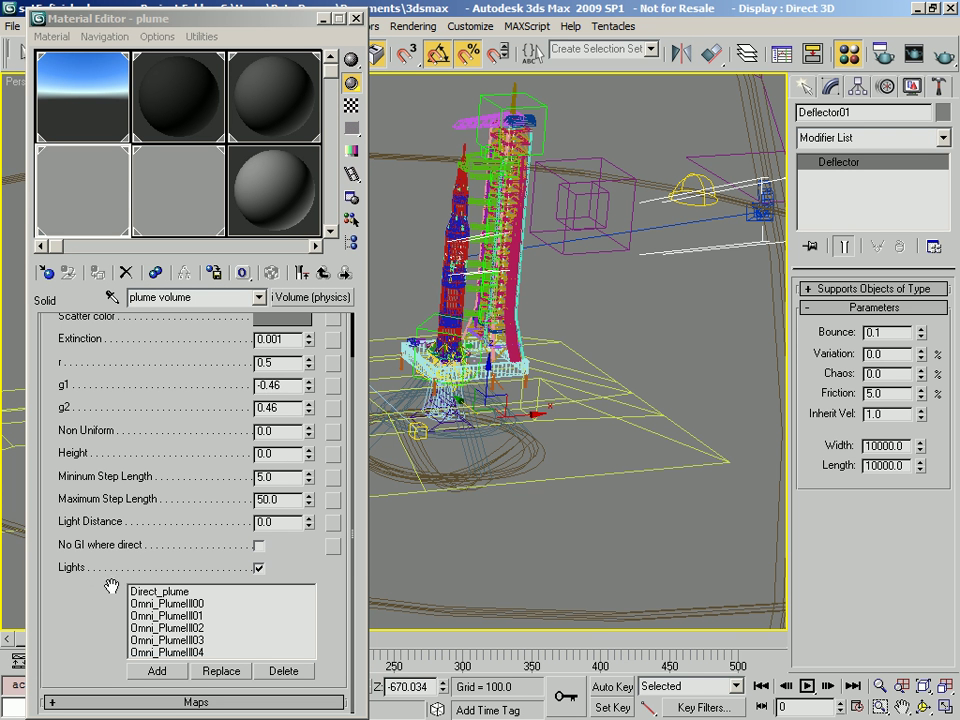
click(153, 671)
key(h)
scroll(195, 528, up, 4)
scroll(199, 523, down, 4)
click(80, 526)
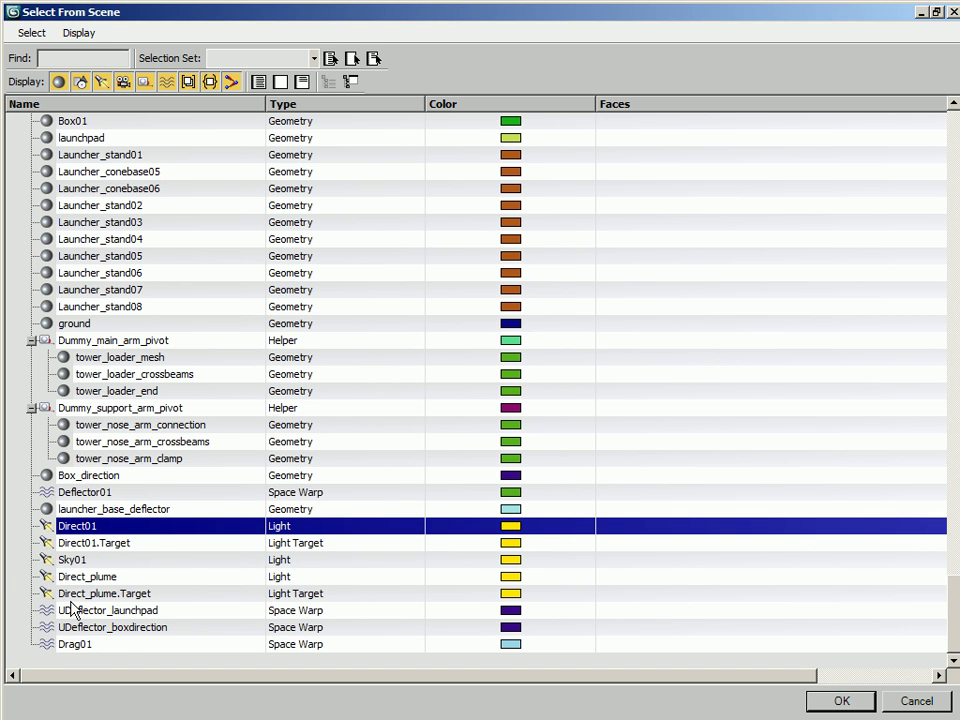
scroll(122, 553, up, 19)
scroll(142, 532, up, 20)
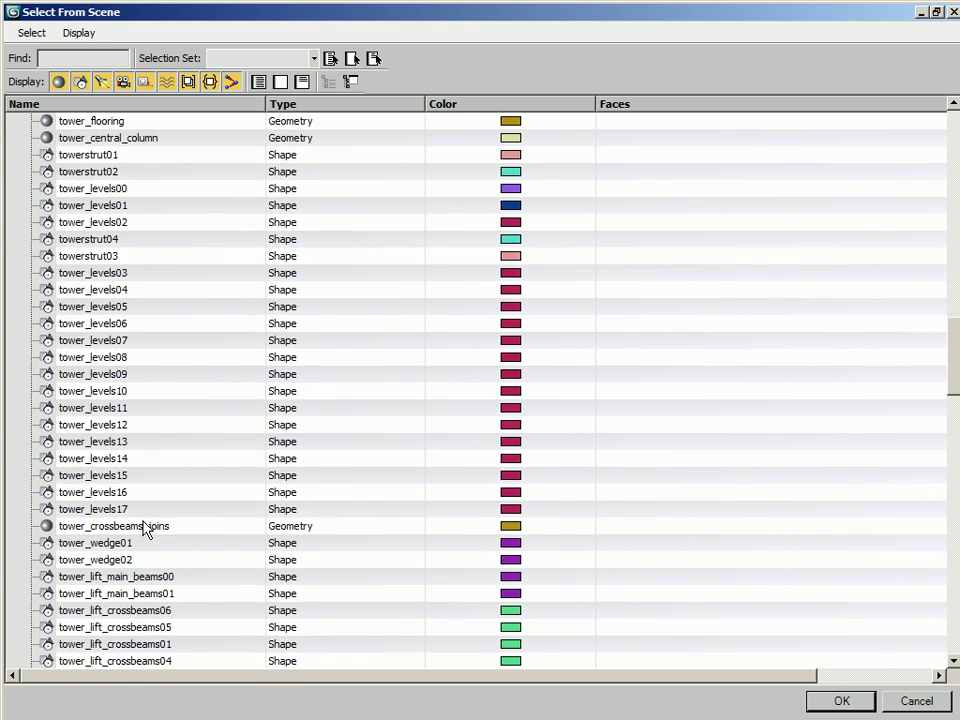
scroll(140, 486, down, 3)
click(105, 341)
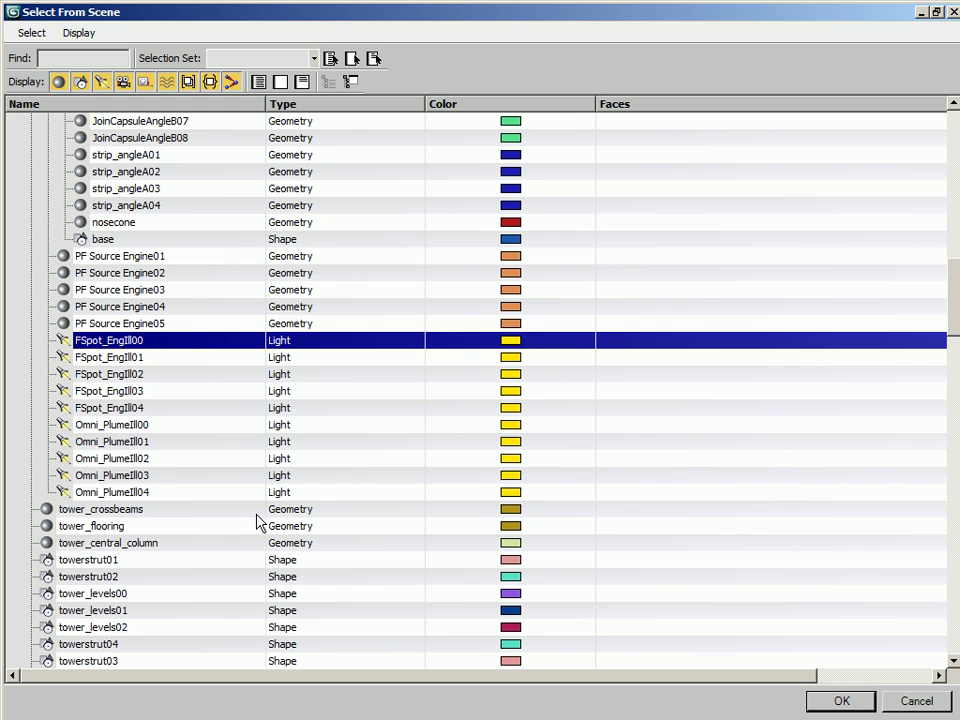
click(888, 705)
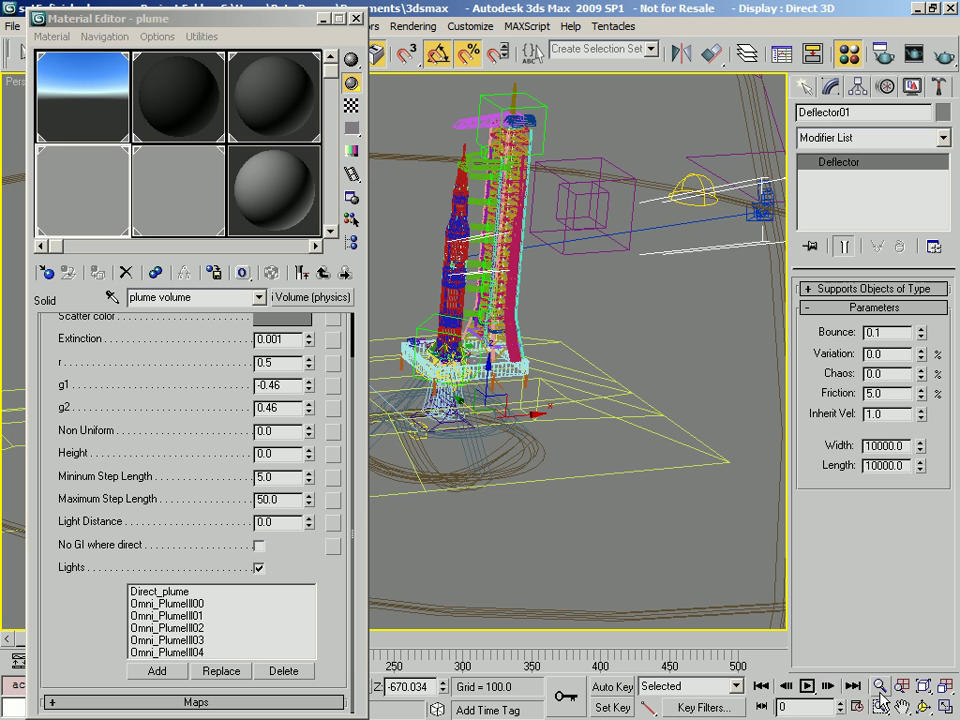
click(428, 372)
- Load a Gradient Ramp map into the plume volume's Scatter color and name it "plume colour"
scroll(306, 335, up, 2)
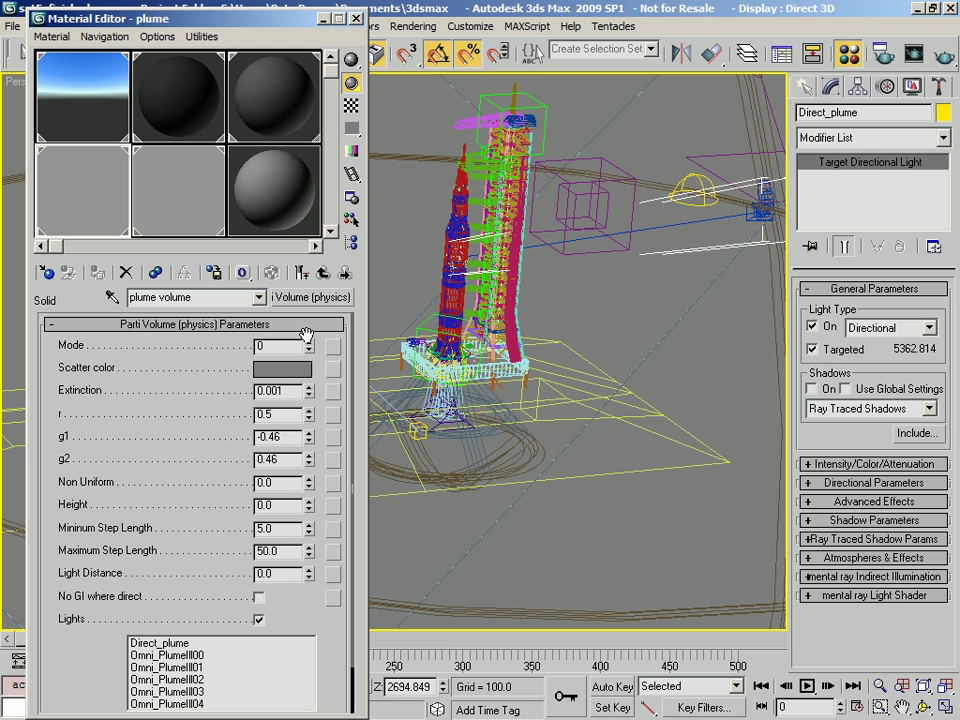
click(334, 371)
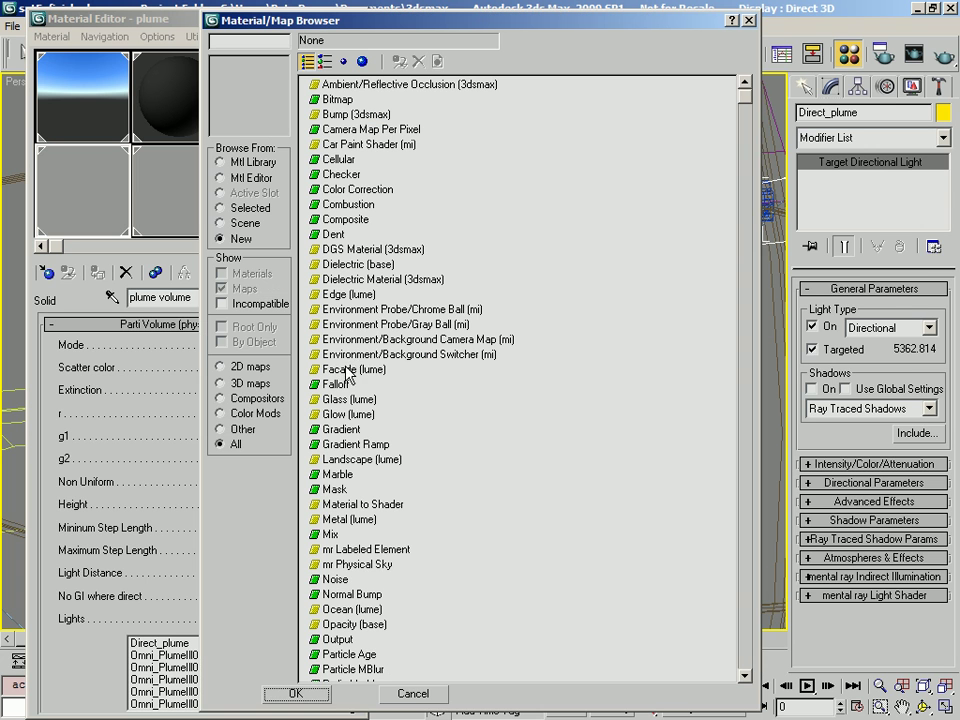
double_click(335, 443)
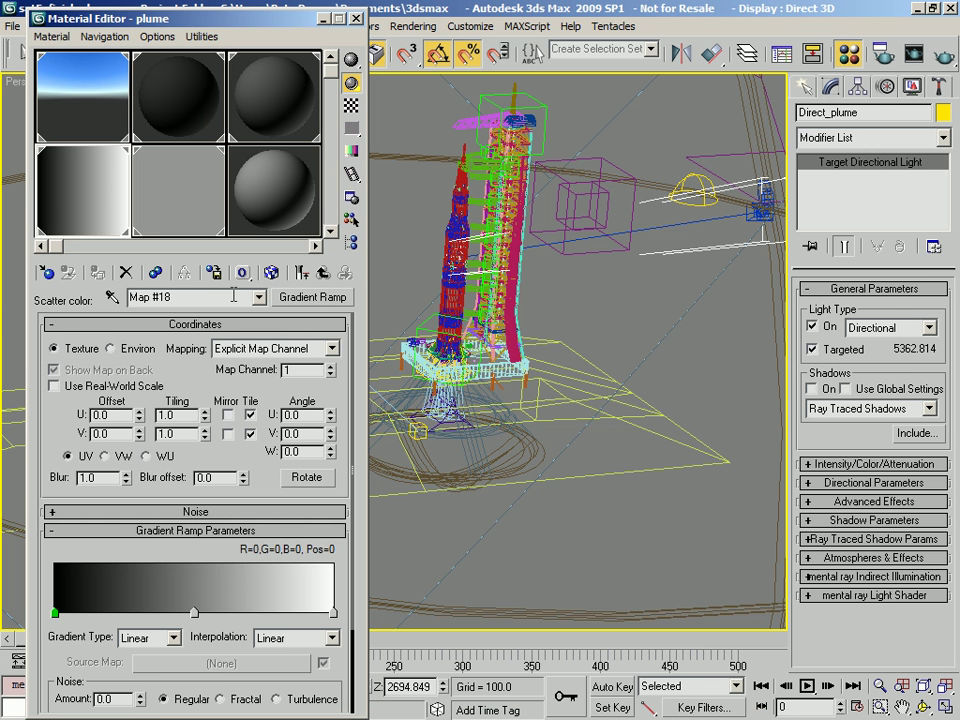
drag(182, 297, 60, 297)
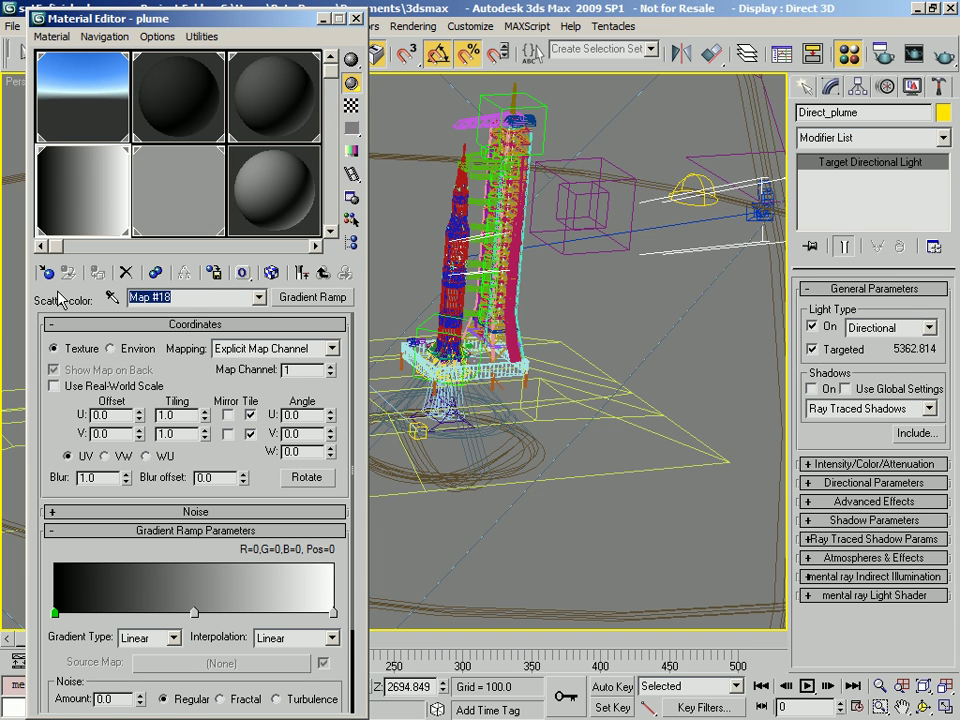
text(plume colour)
- Set the plume colour gradient type to Mapped and assign an instance of the particle age map as its Source Map
click(167, 641)
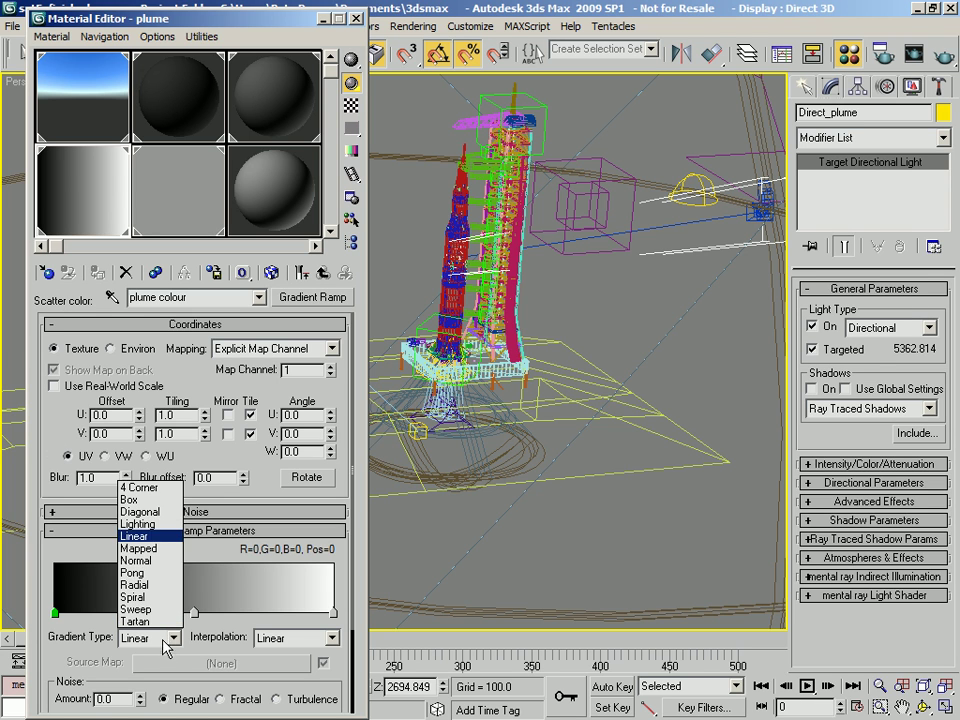
click(137, 548)
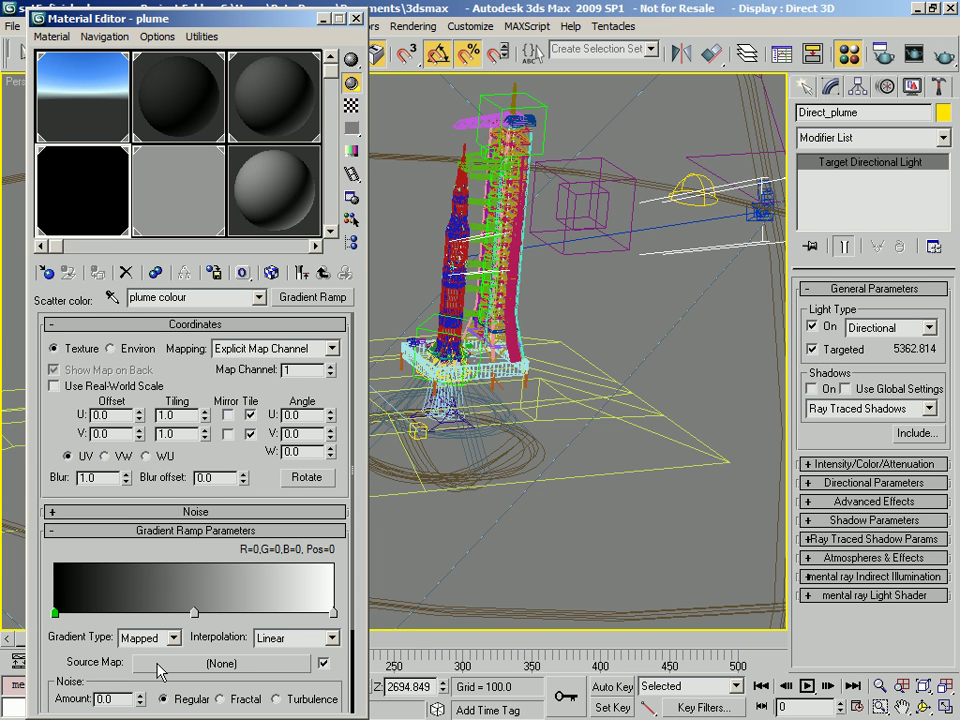
click(221, 663)
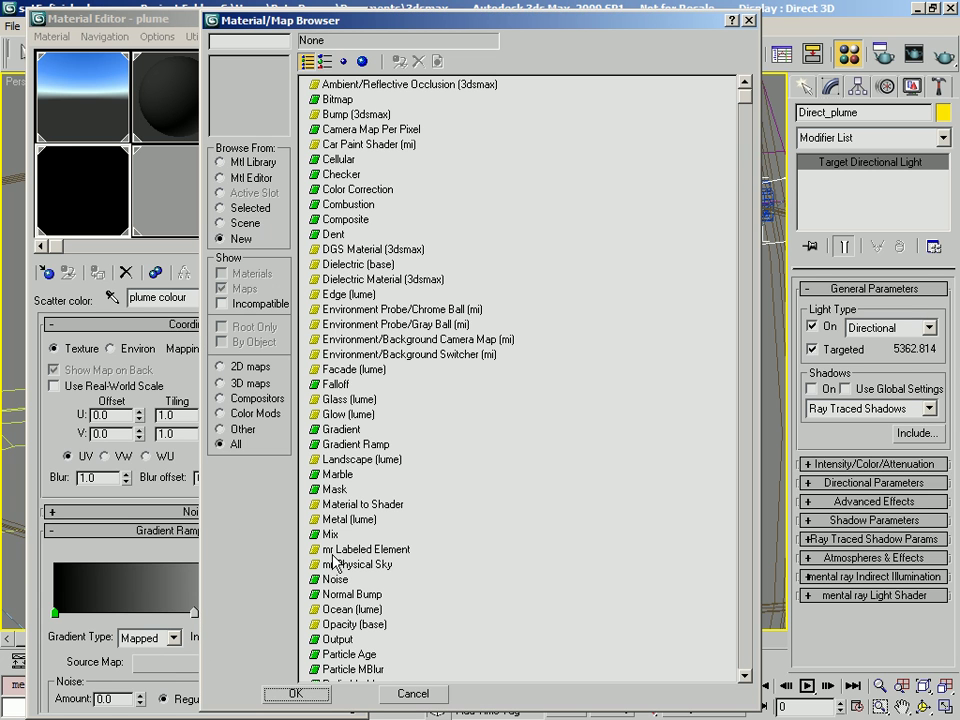
click(240, 177)
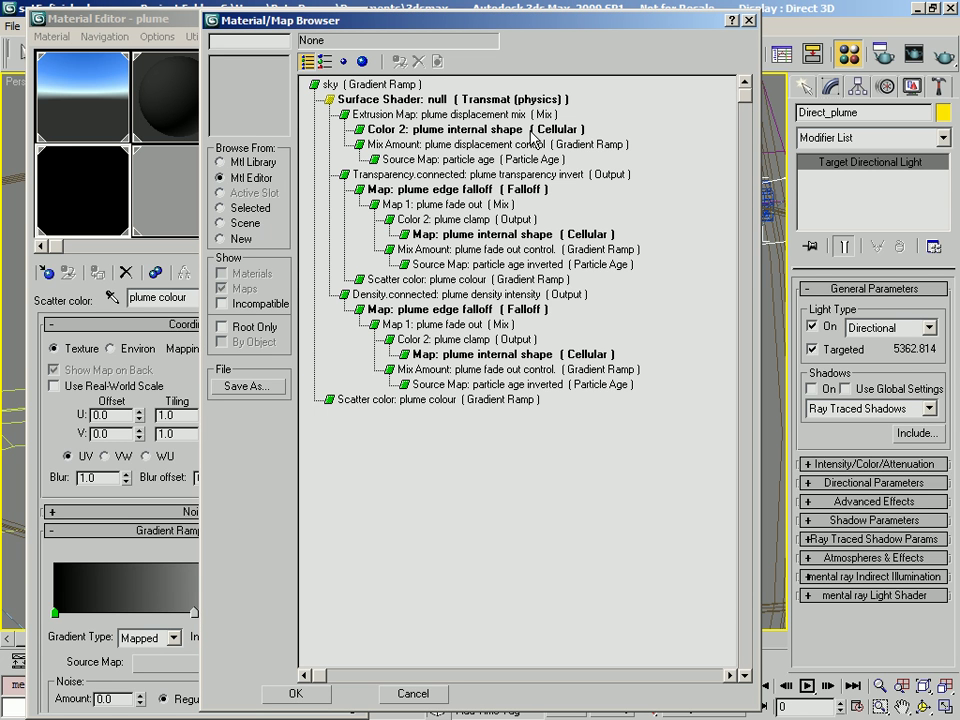
click(440, 160)
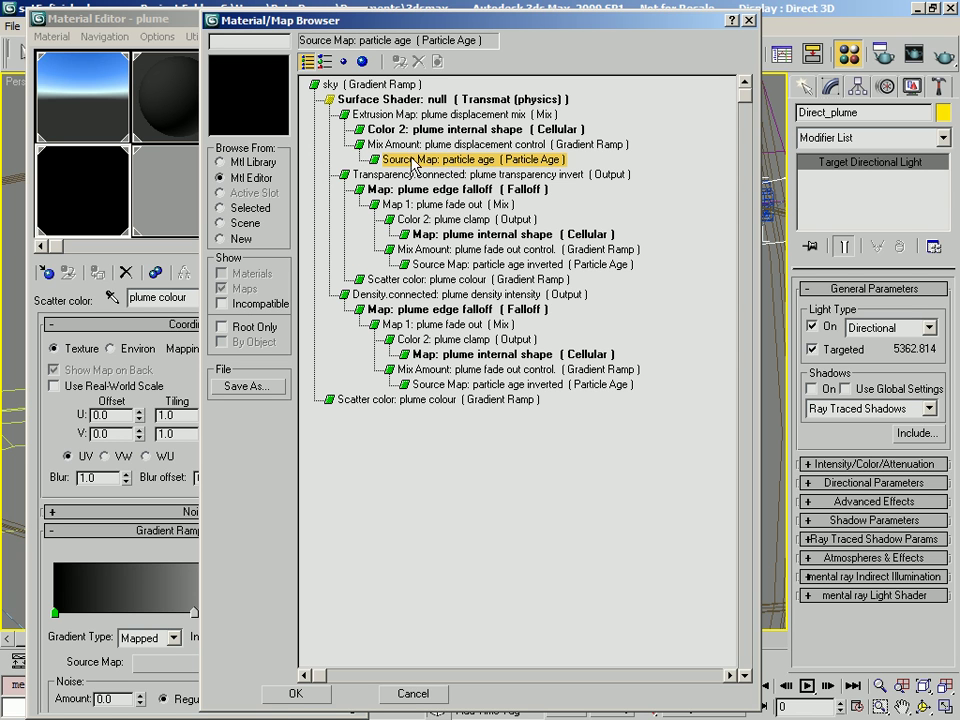
click(297, 693)
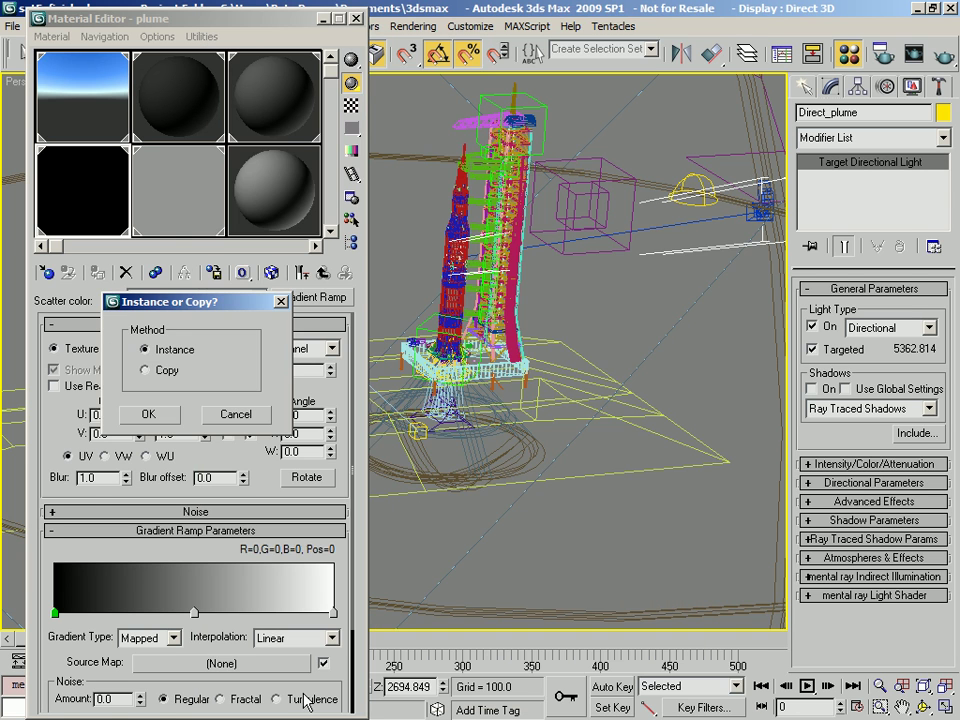
click(148, 416)
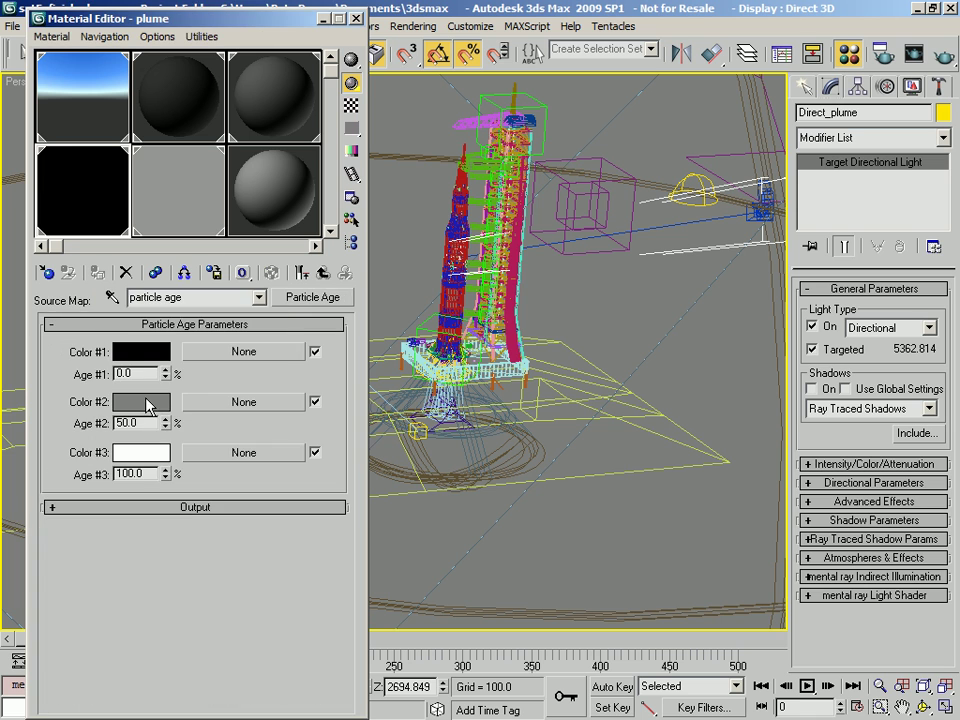
- Return to the plume colour gradient ramp and remove its middle flag
click(324, 276)
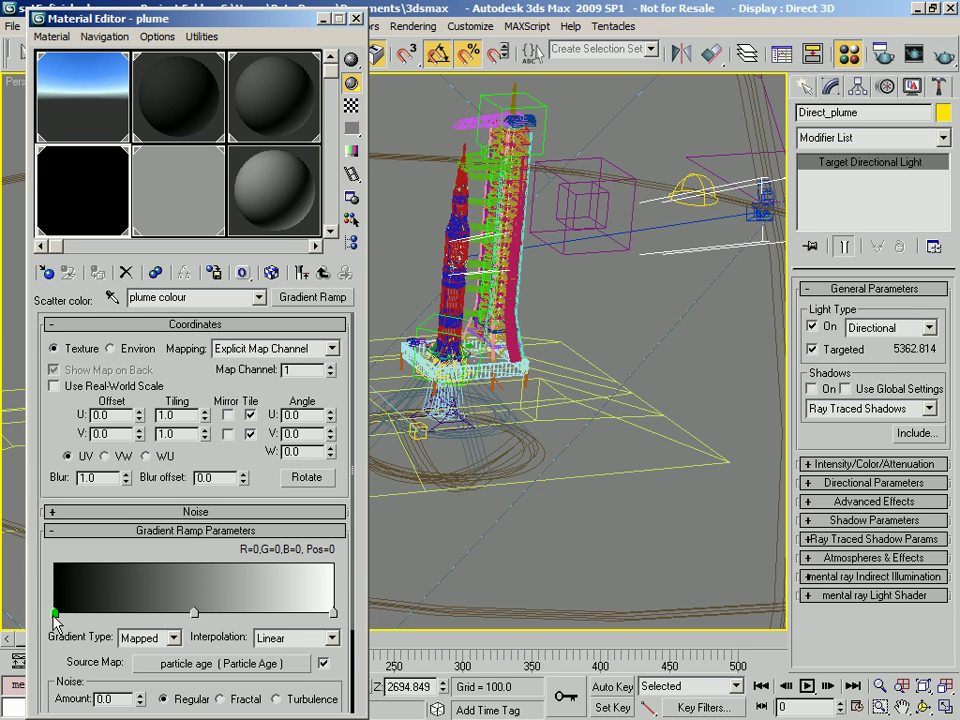
click(194, 613)
drag(194, 613, 8, 626)
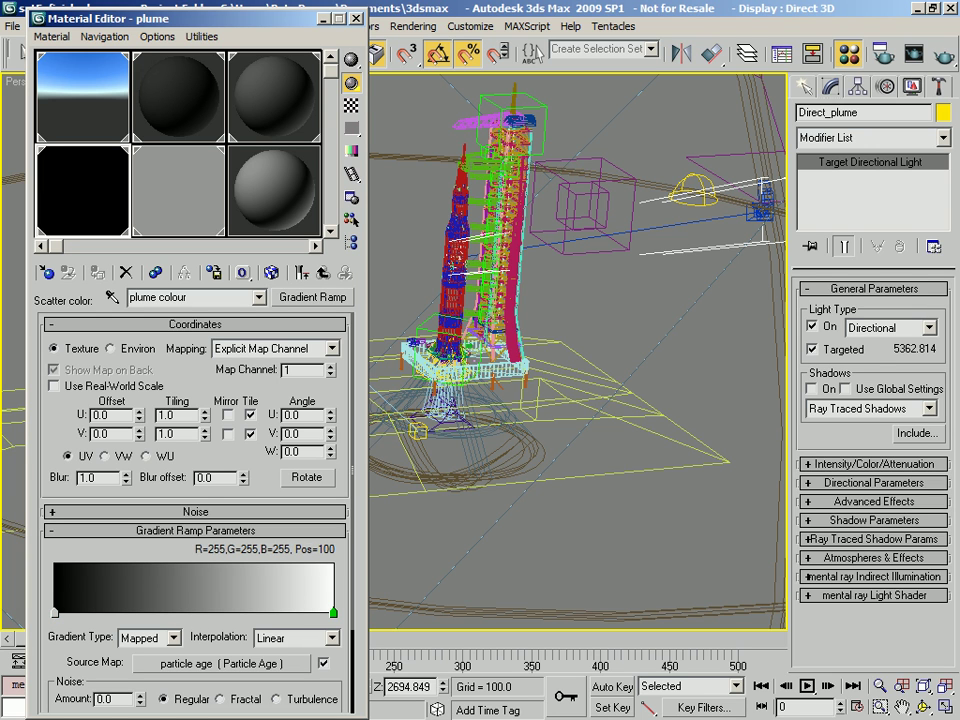
- Set the plume colour gradient's flag at position 0 to RGB 240, 200, 170
double_click(56, 615)
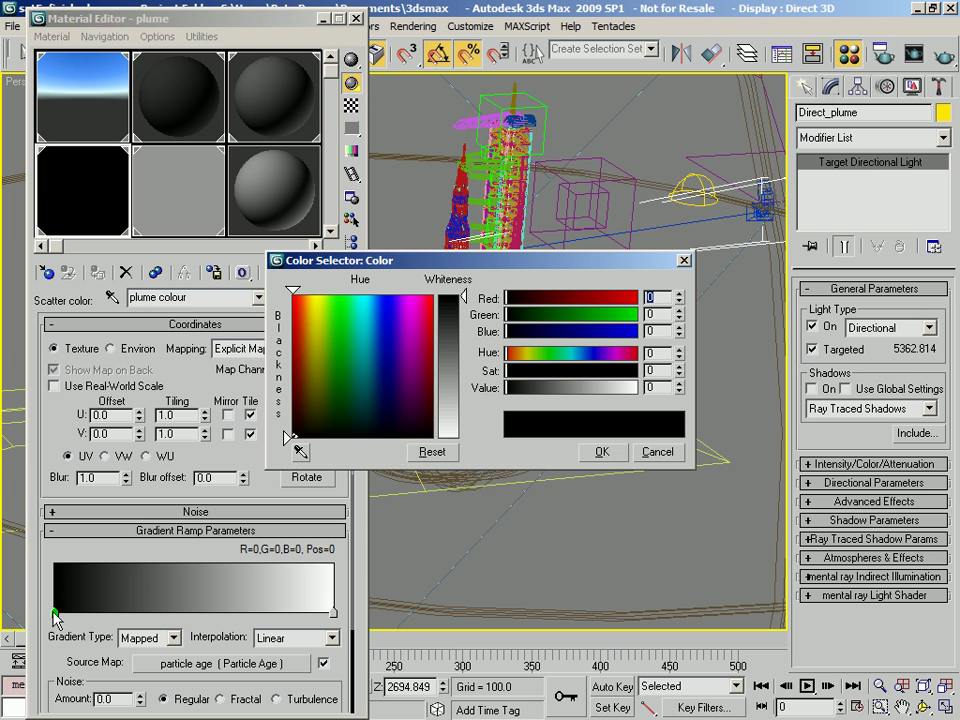
click(57, 614)
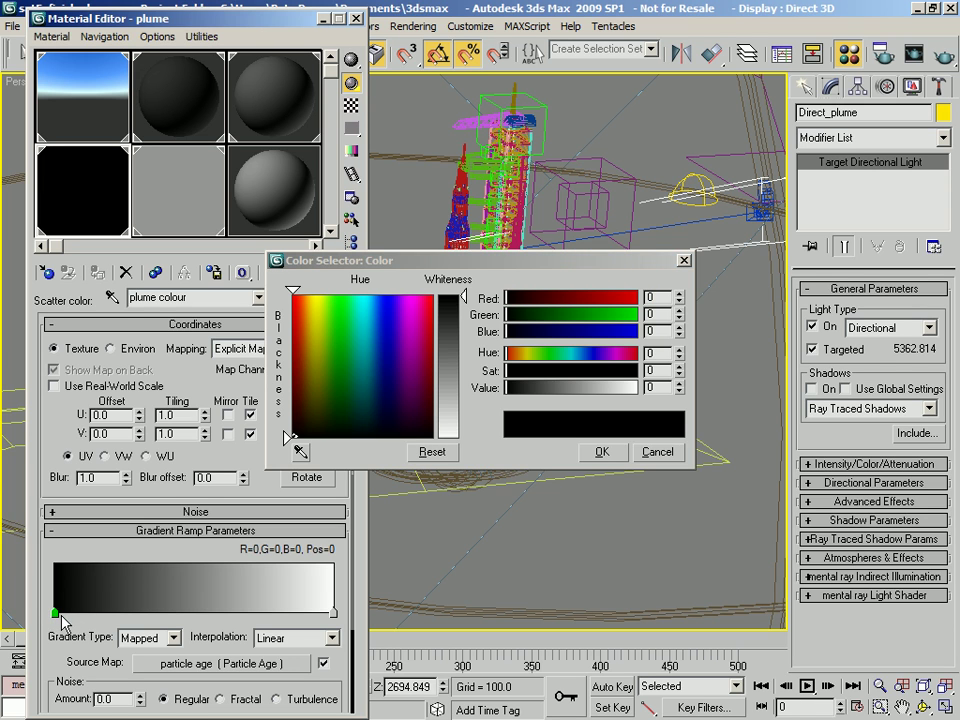
click(662, 297)
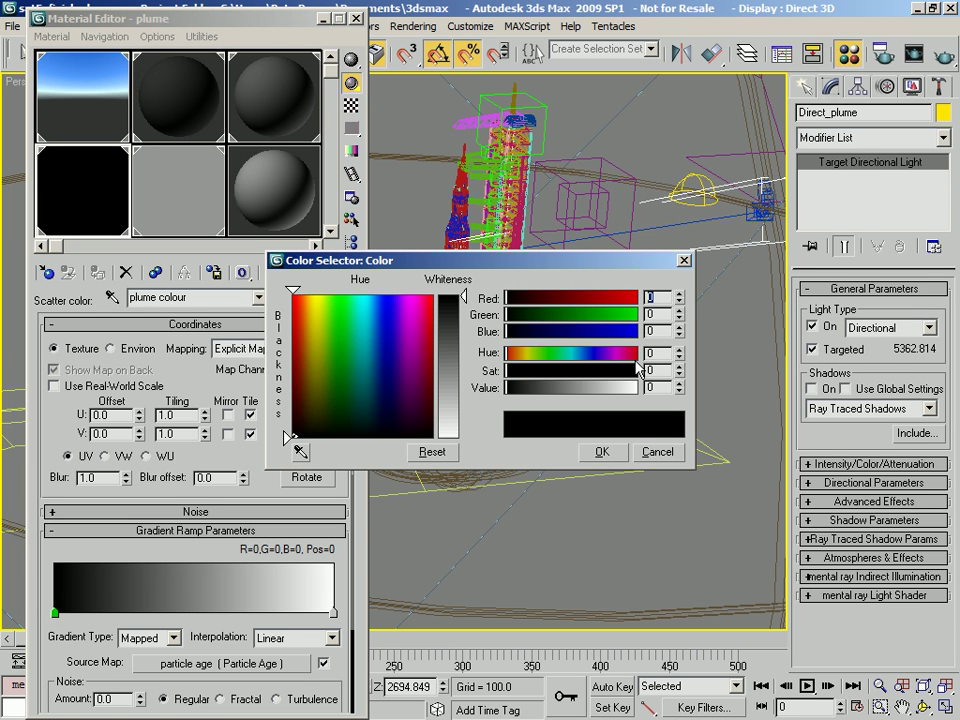
text(240)
key(Tab)
text(200)
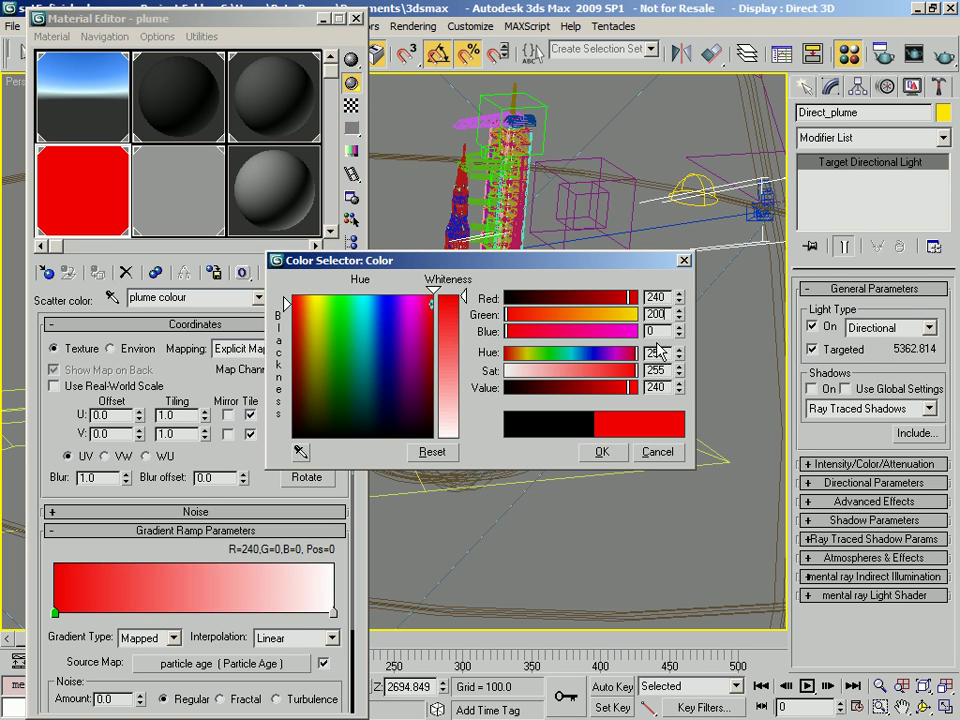
key(Tab)
text(170)
key(Return)
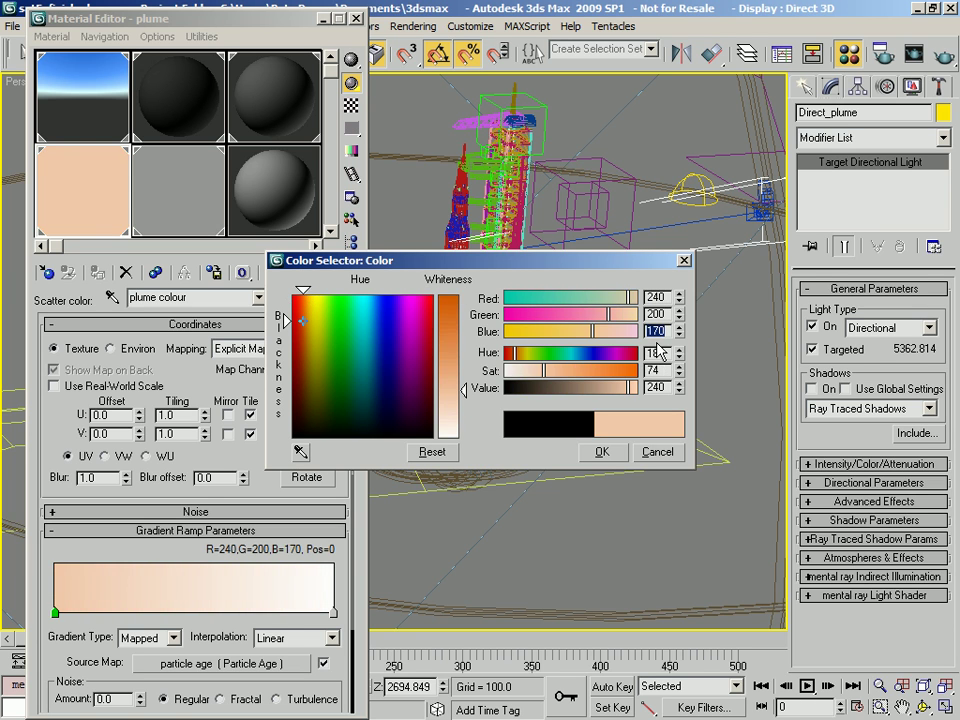
- Add a flag at position 2 on the plume colour gradient and set it to RGB 240, 165, 78
click(601, 452)
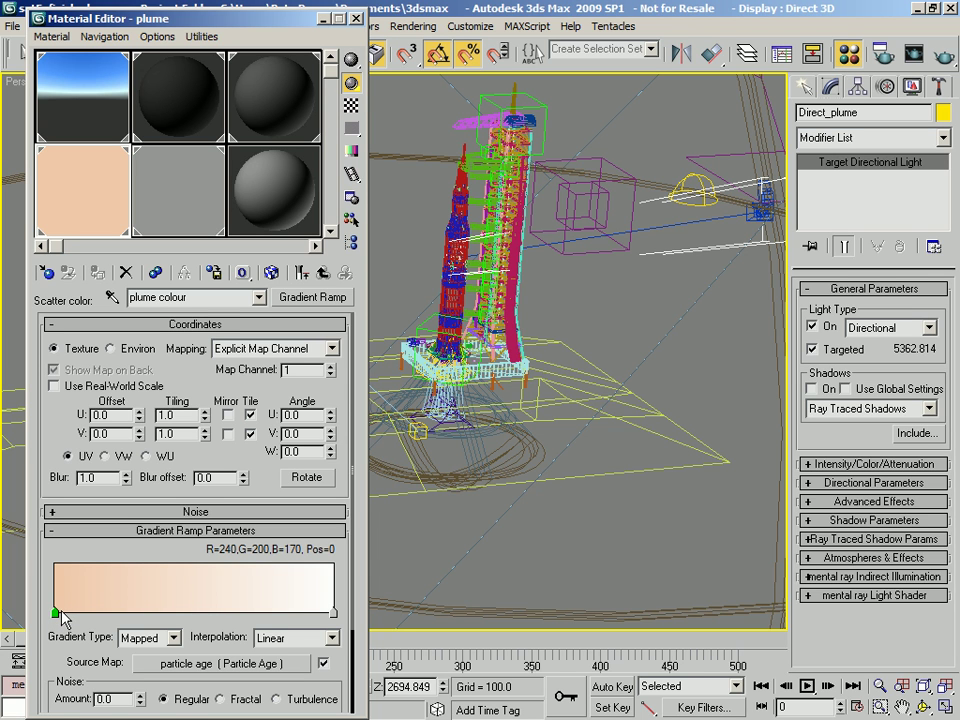
drag(61, 613, 61, 619)
double_click(61, 613)
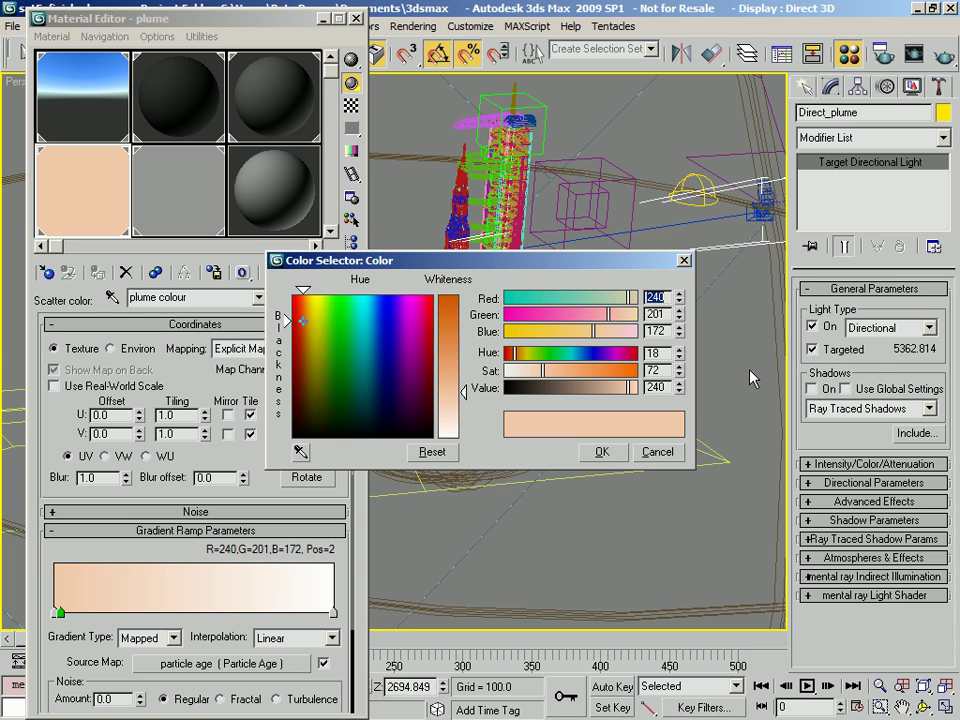
key(Tab)
text(165)
key(Tab)
text(78)
key(Return)
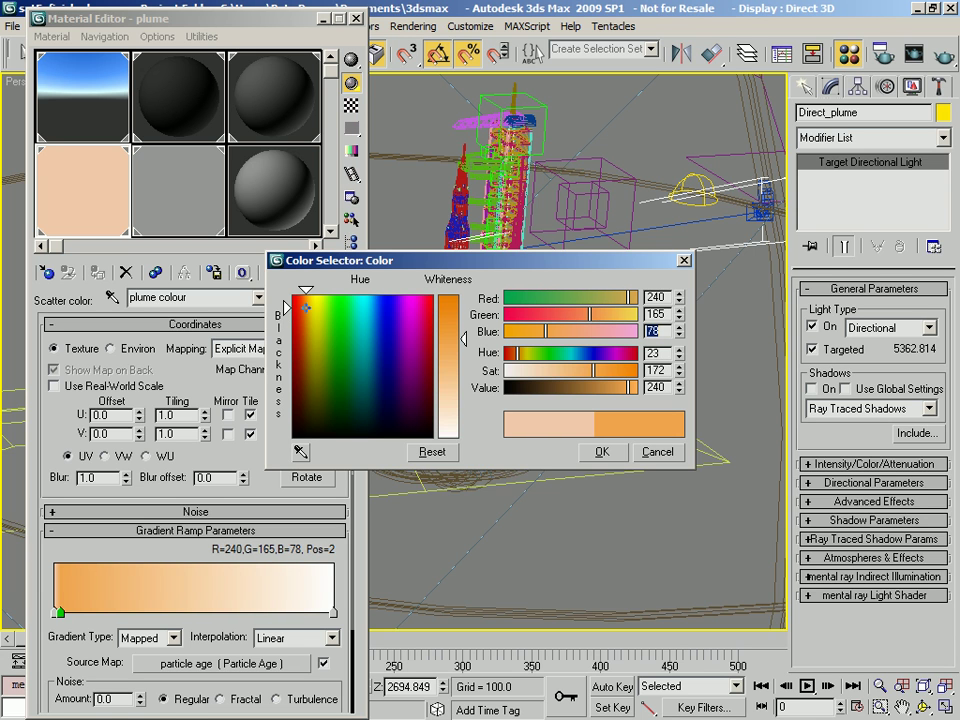
click(600, 452)
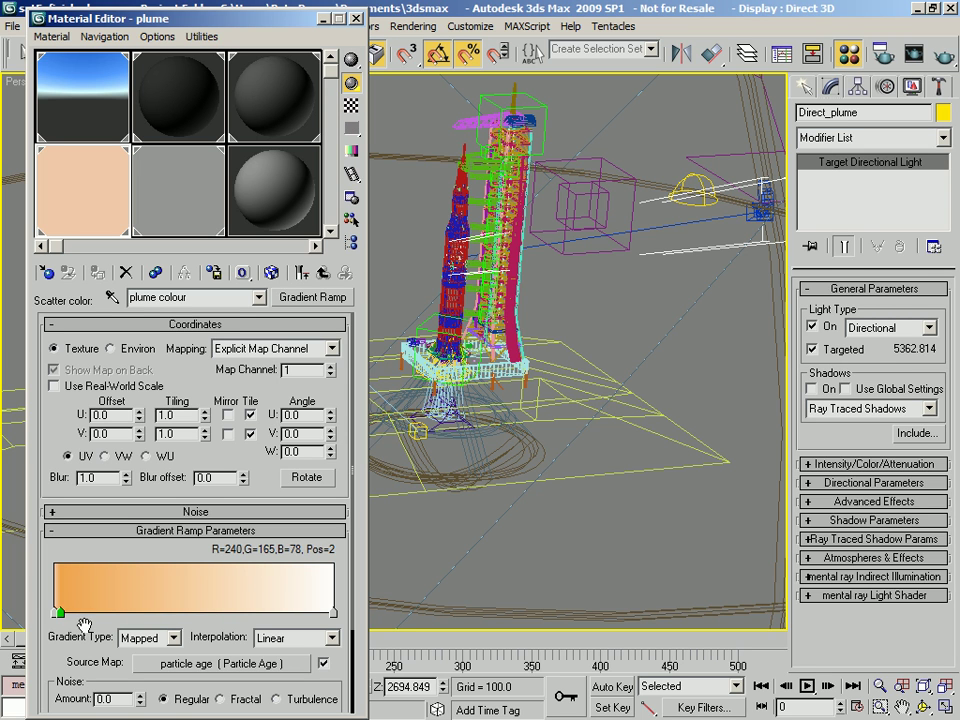
- Add a flag at position 12 on the plume colour gradient and set it to RGB 168, 90, 52
drag(60, 613, 89, 614)
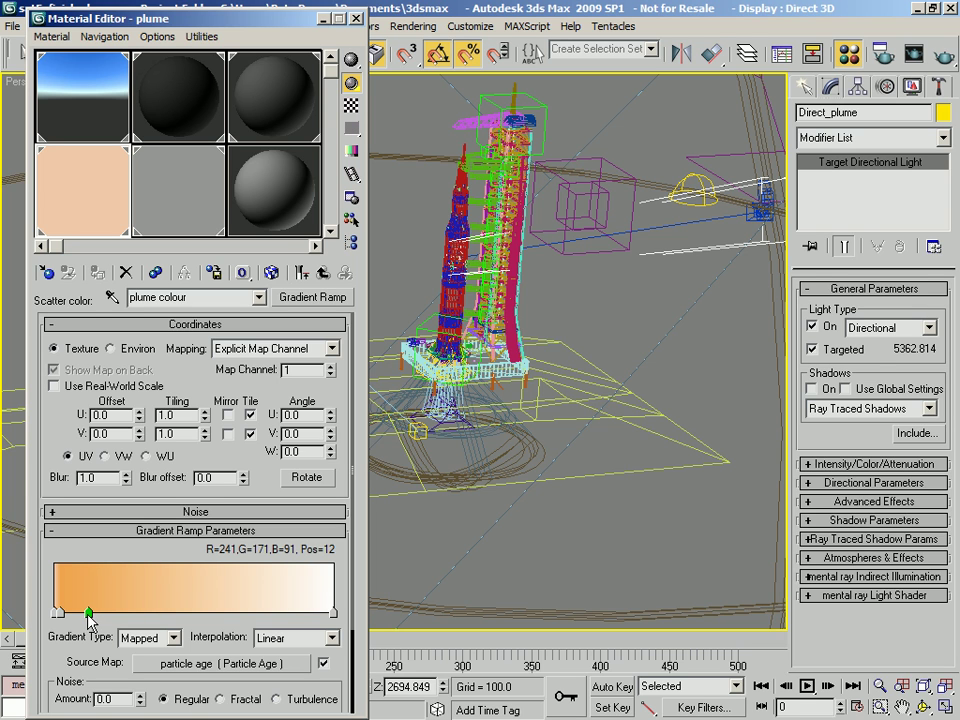
double_click(88, 613)
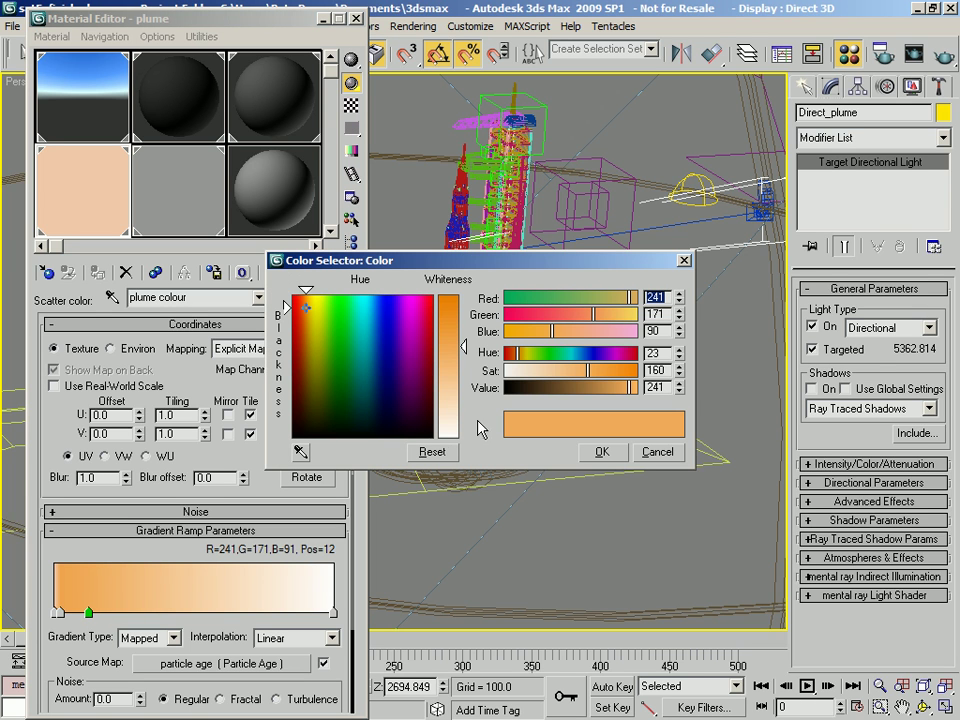
text(168)
key(Tab)
text(90)
key(Tab)
text(52)
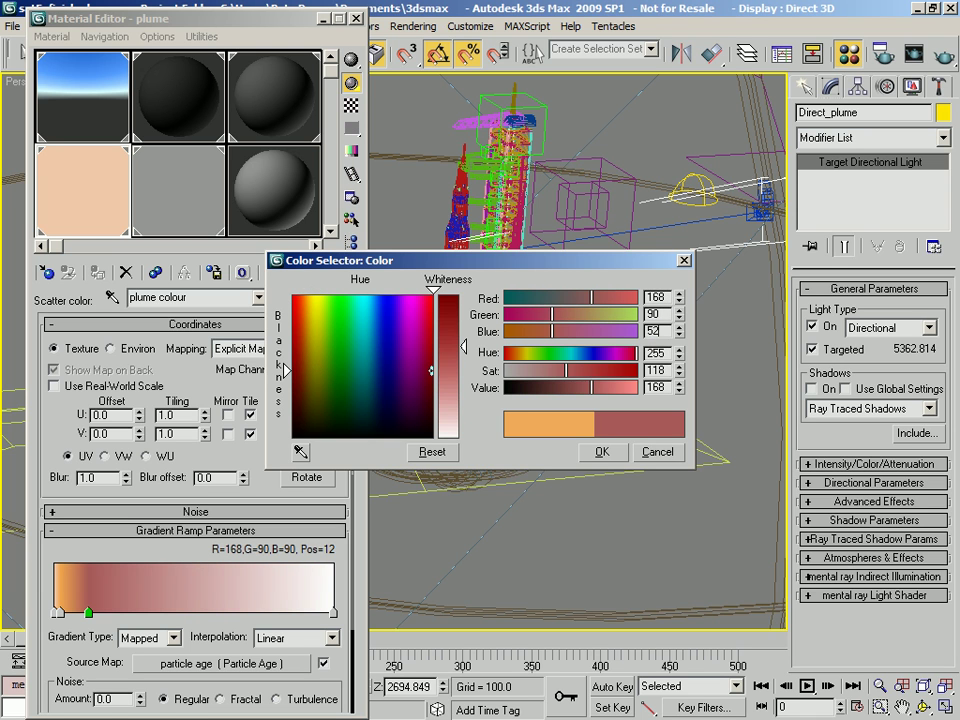
key(Return)
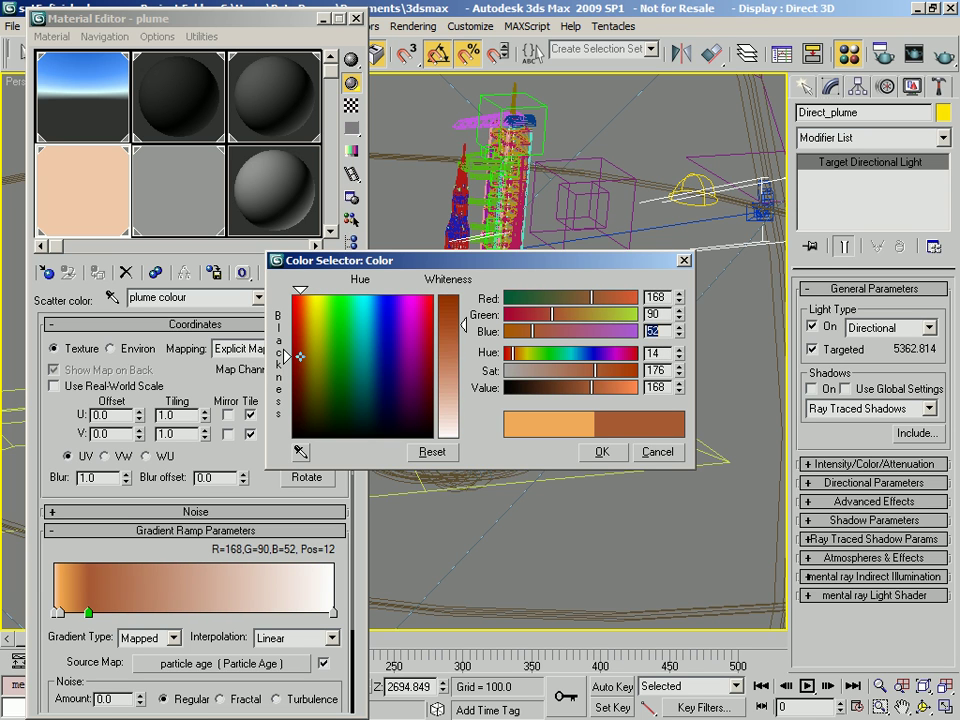
click(602, 451)
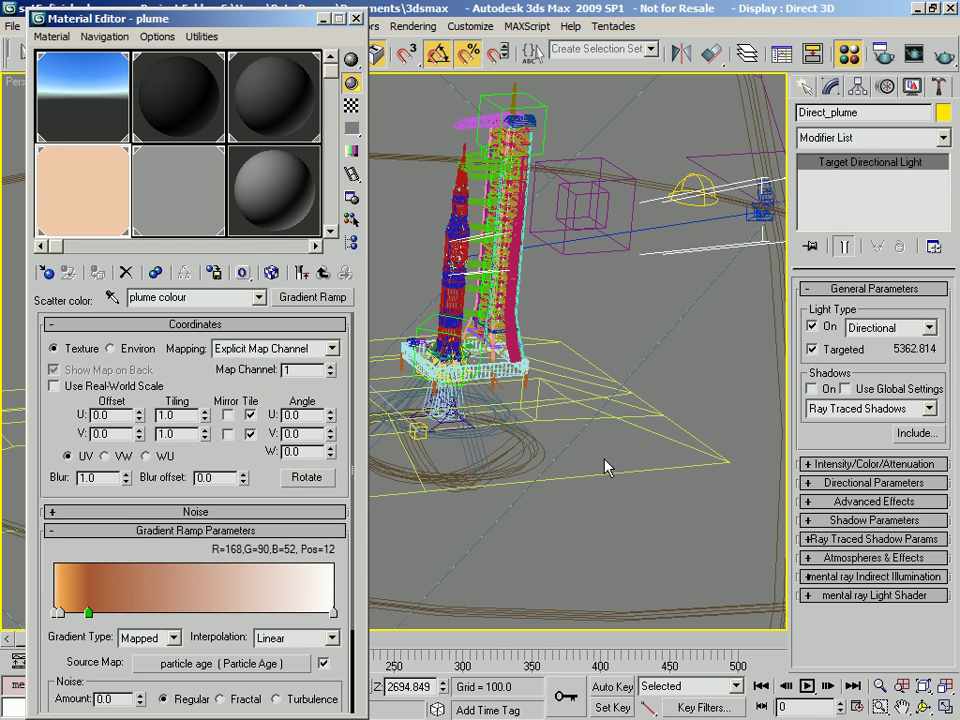
- Add a flag at position 22 on the plume colour gradient and set it to RGB 76, 50, 38
click(131, 613)
drag(132, 613, 117, 616)
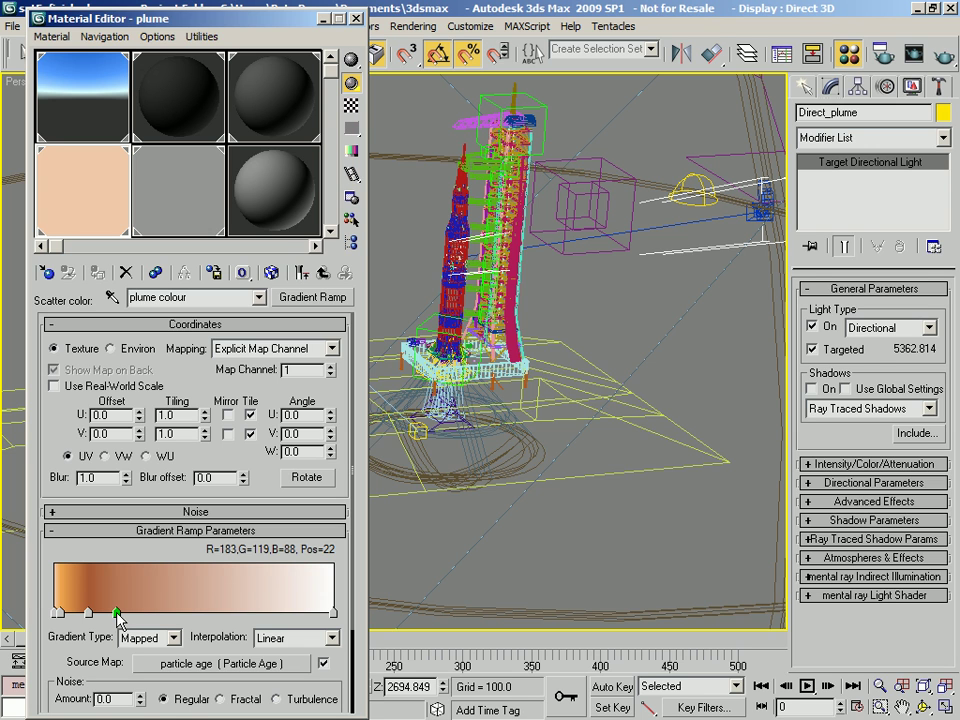
double_click(117, 613)
text(76)
key(Tab)
text(50)
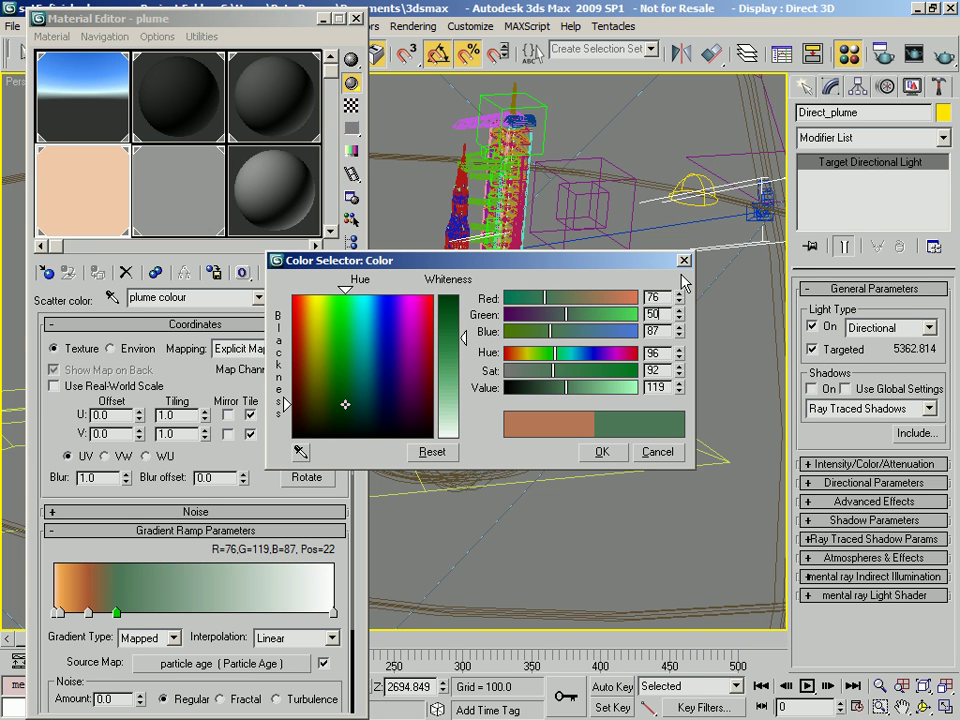
key(Tab)
text(30)
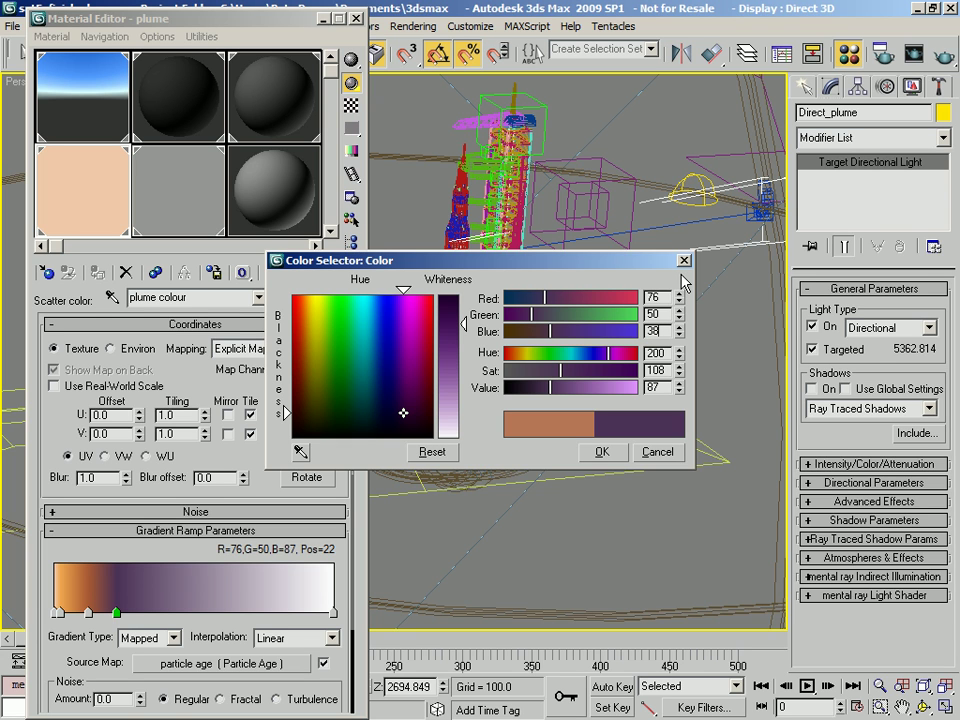
key(Tab)
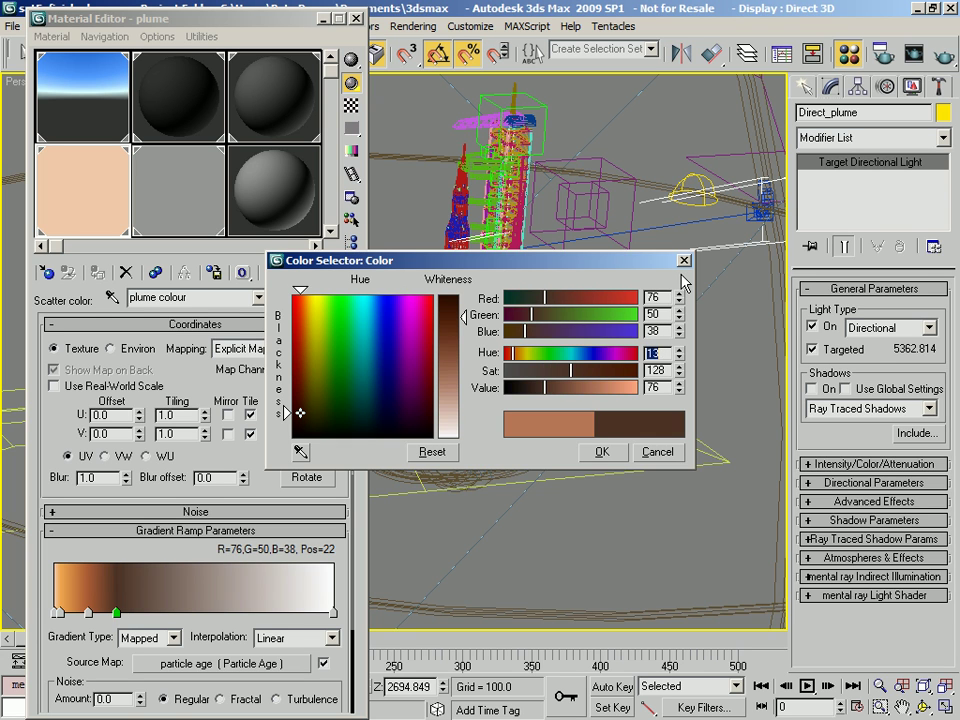
click(608, 454)
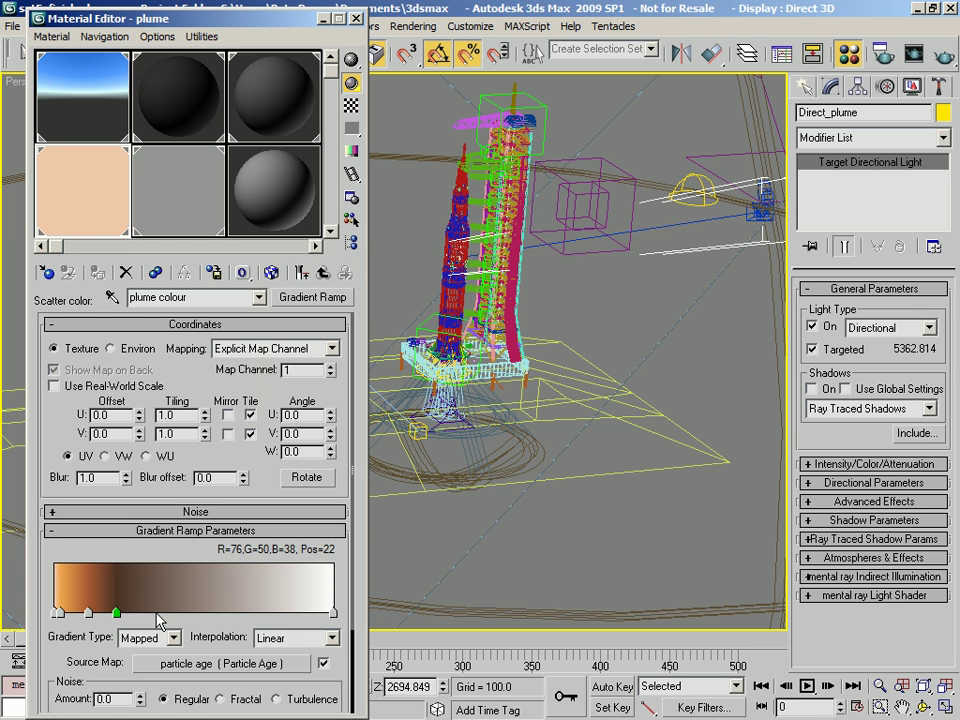
- Add a flag at position 33 on the plume colour gradient and set it to RGB 12, 11, 11
drag(117, 612, 146, 610)
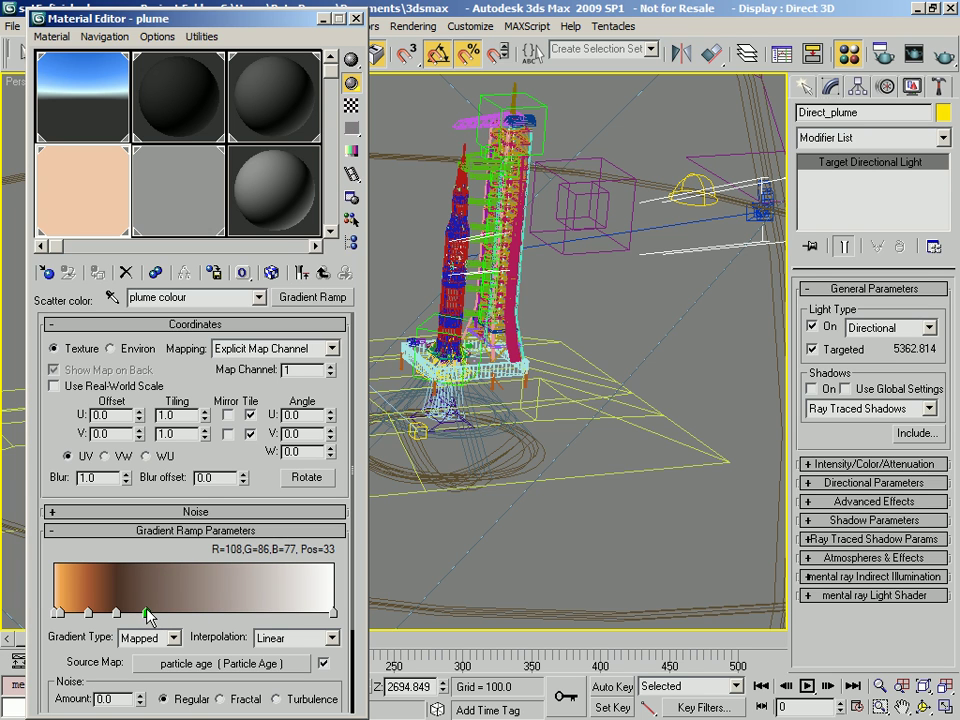
double_click(146, 612)
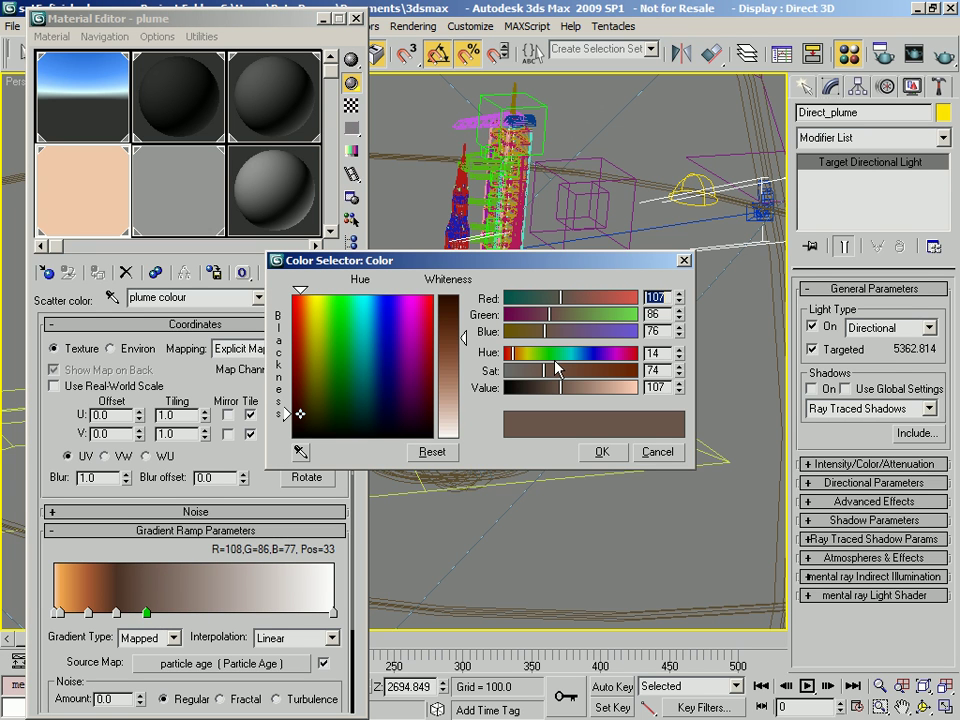
text(12)
key(Tab)
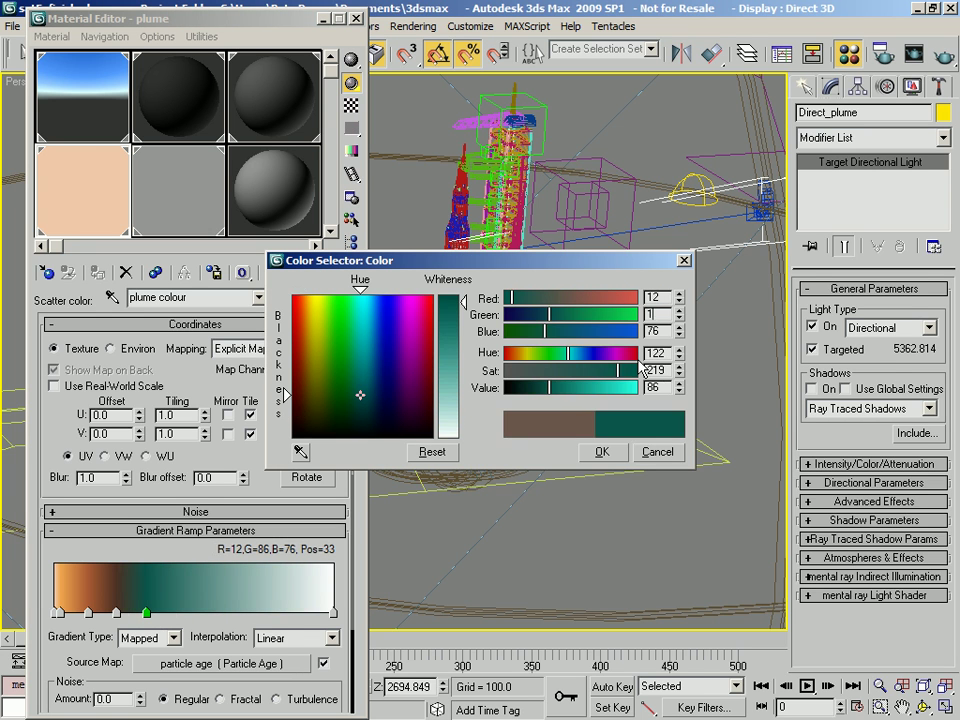
text(11)
key(Tab)
text(11)
key(Tab)
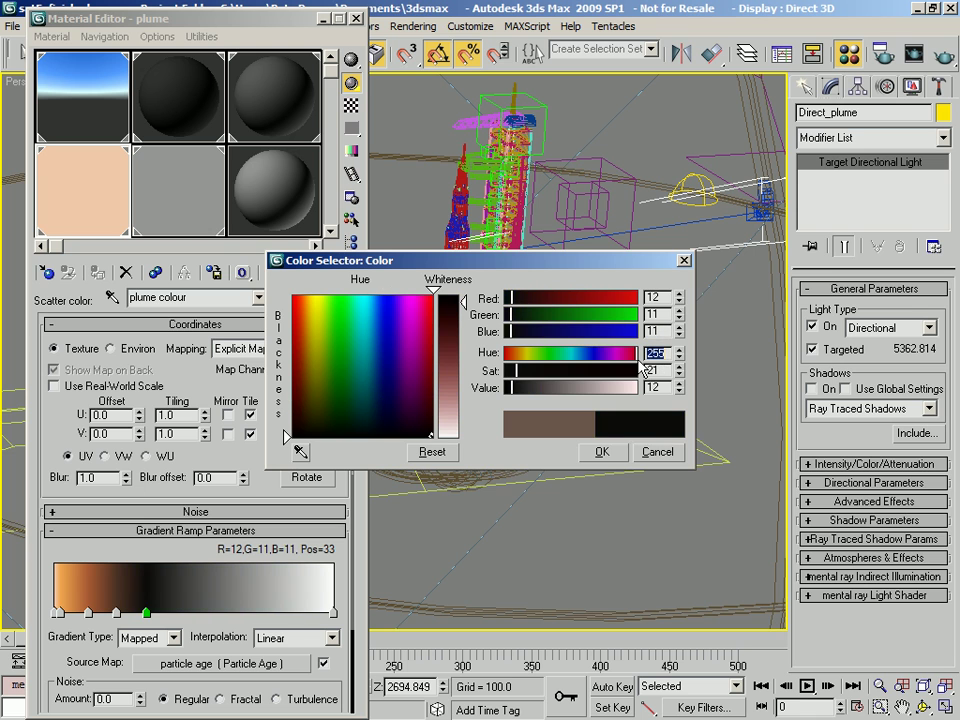
click(604, 452)
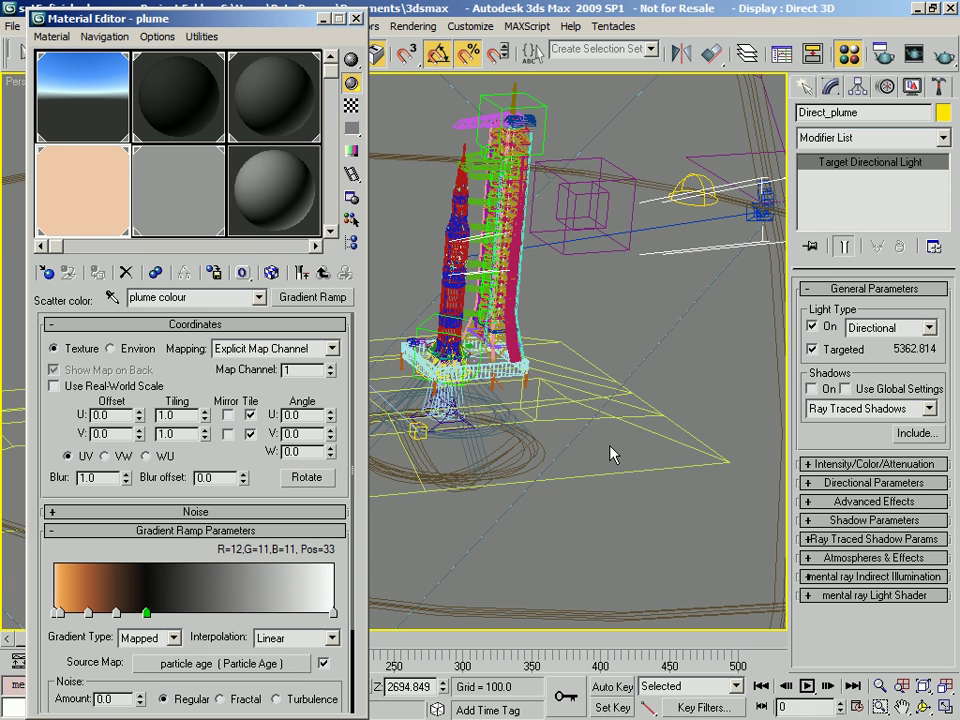
- Set the plume colour gradient's end flag at position 100 to black, RGB 0, 0, 0
double_click(334, 613)
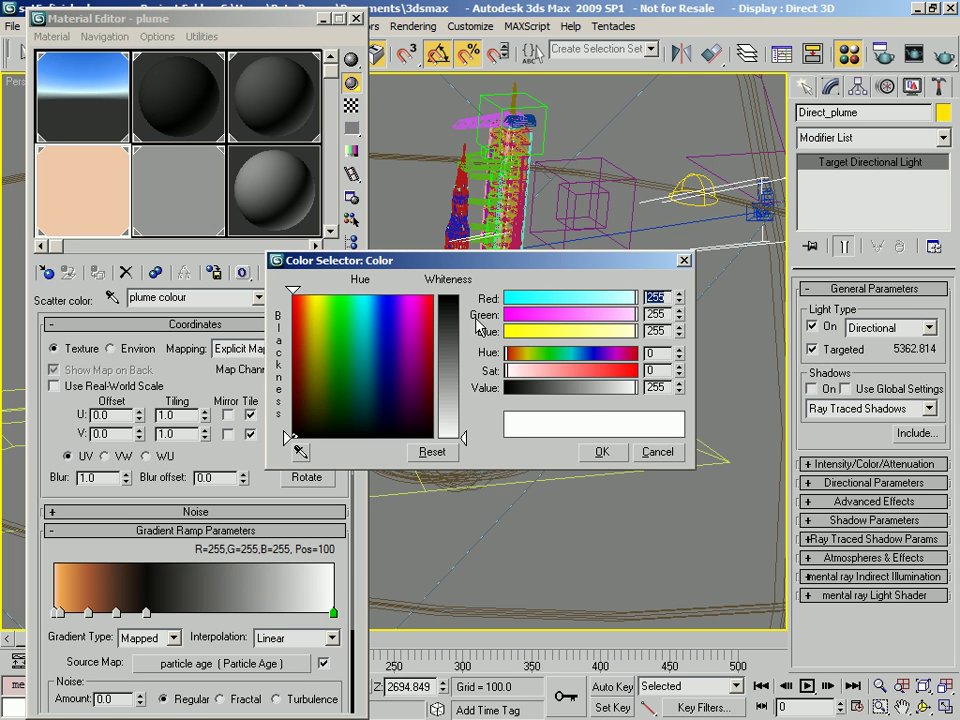
drag(451, 342, 451, 296)
click(598, 452)
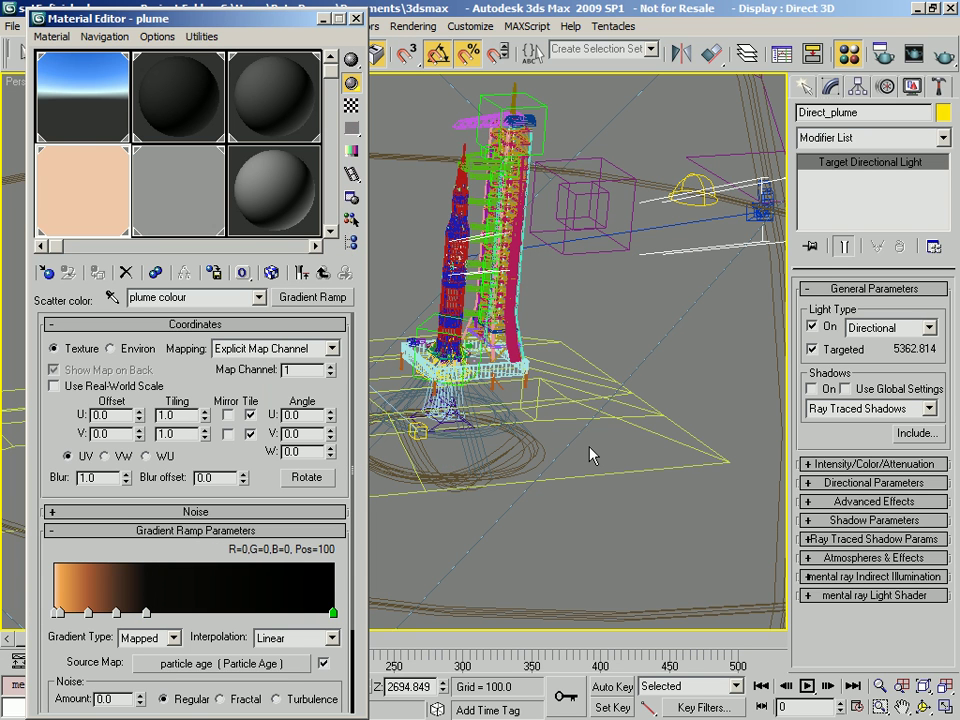
- Review the plume material's full shader and map hierarchy in the Material/Map Navigator
drag(155, 14, 155, 3)
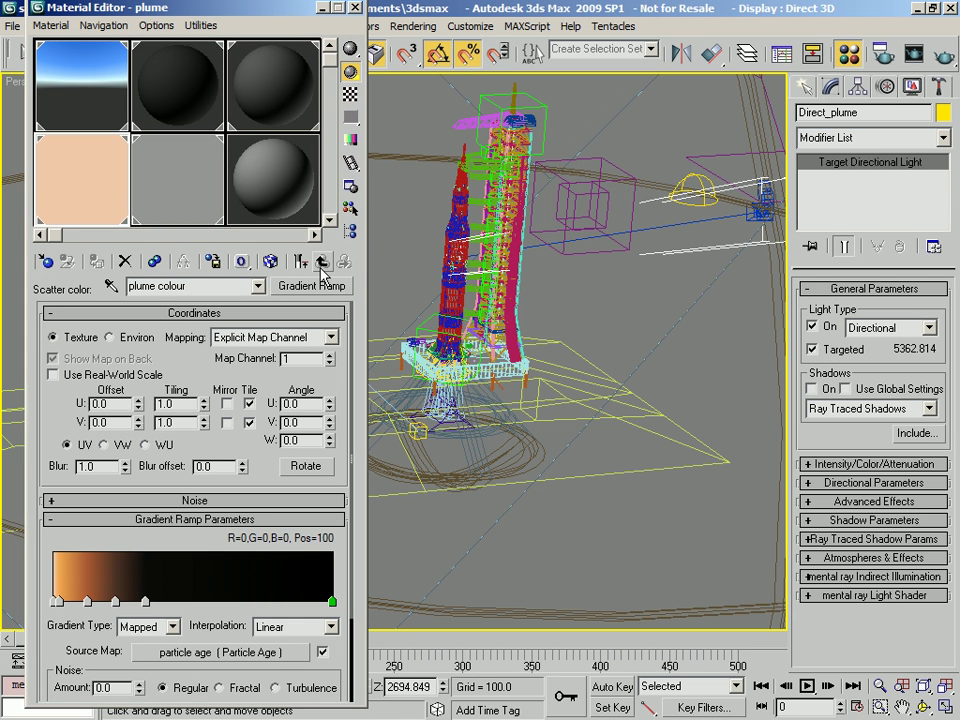
click(349, 233)
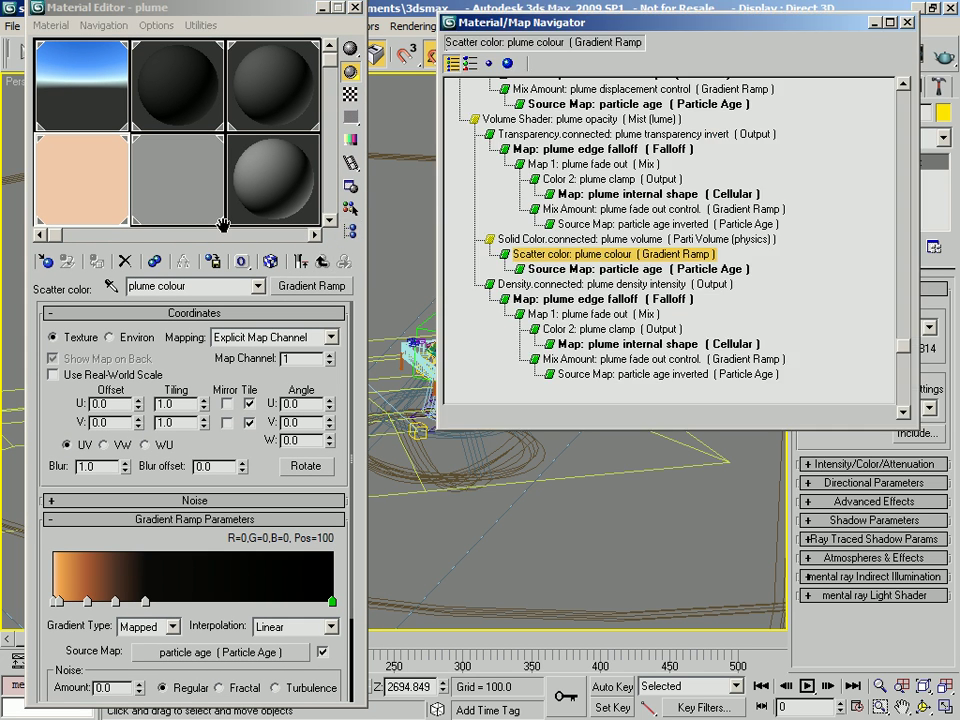
drag(703, 428, 718, 520)
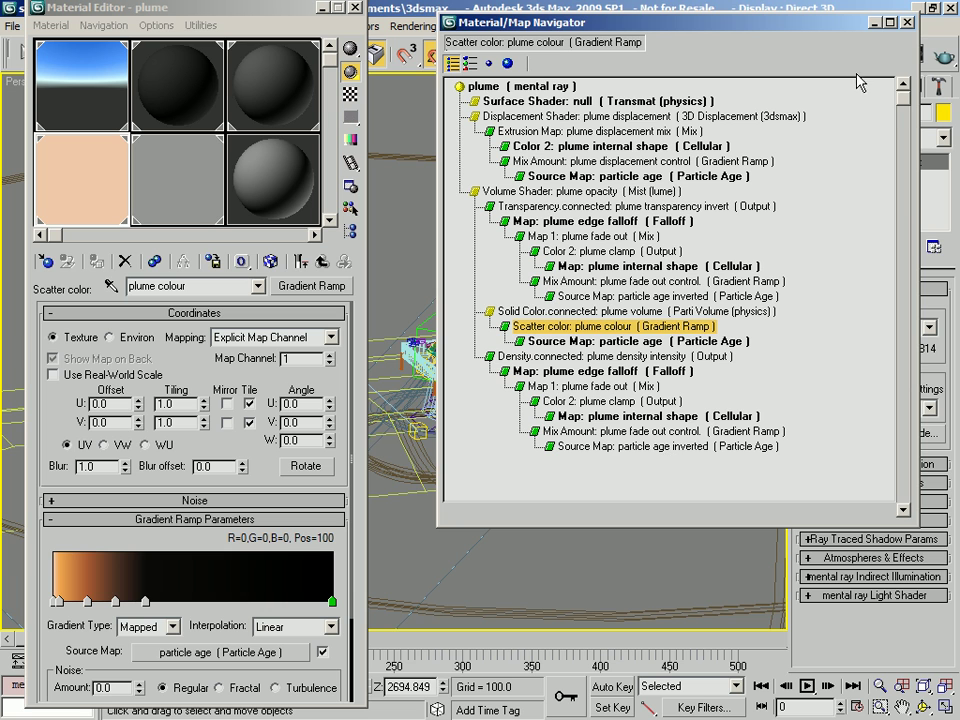
drag(825, 28, 767, 37)
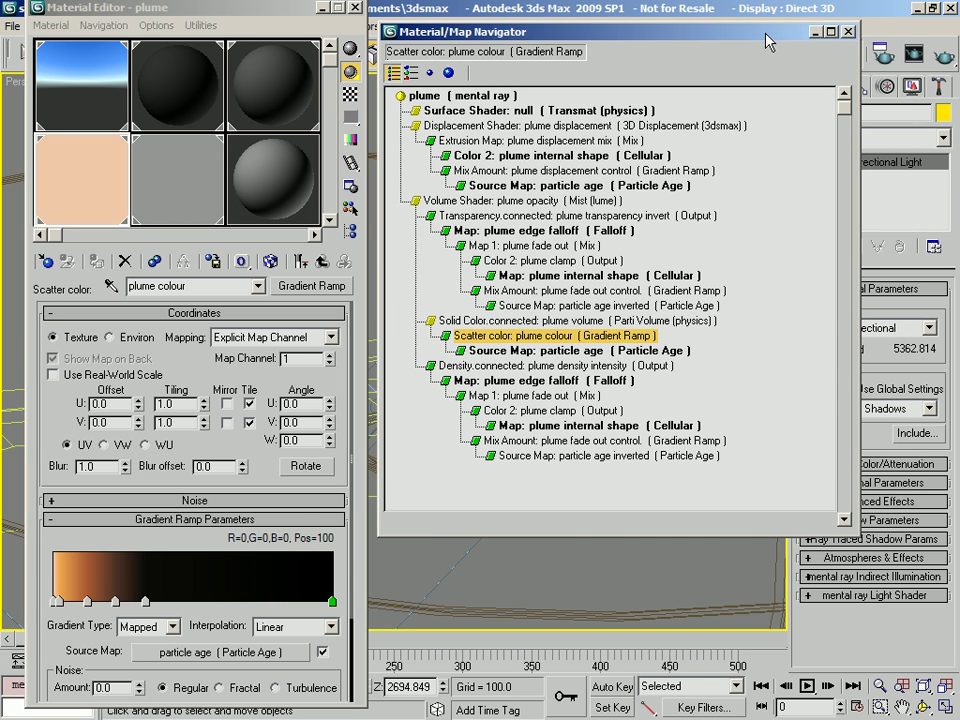
click(847, 31)
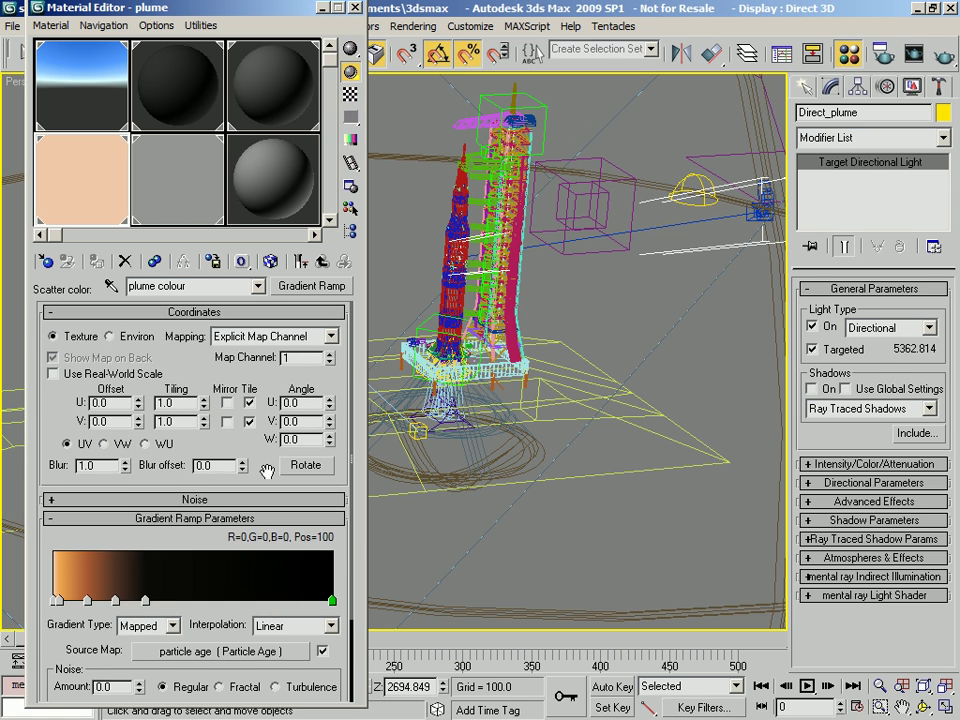
- Load a new Gradient Ramp map into the plume volume's Extinction and name it "plume intensity"
click(322, 261)
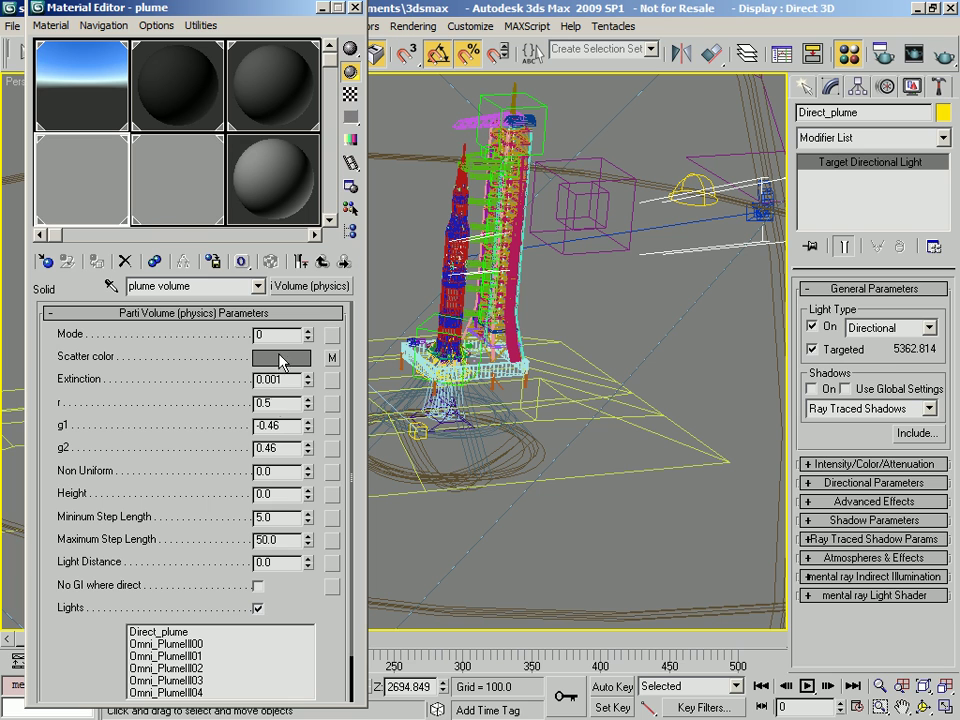
click(333, 388)
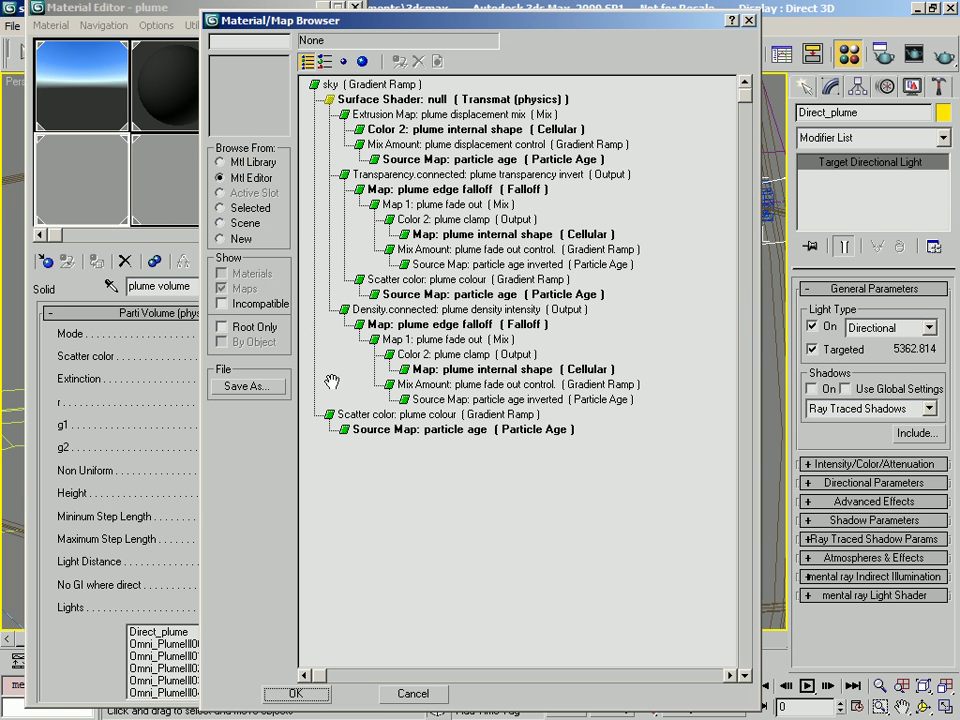
click(240, 240)
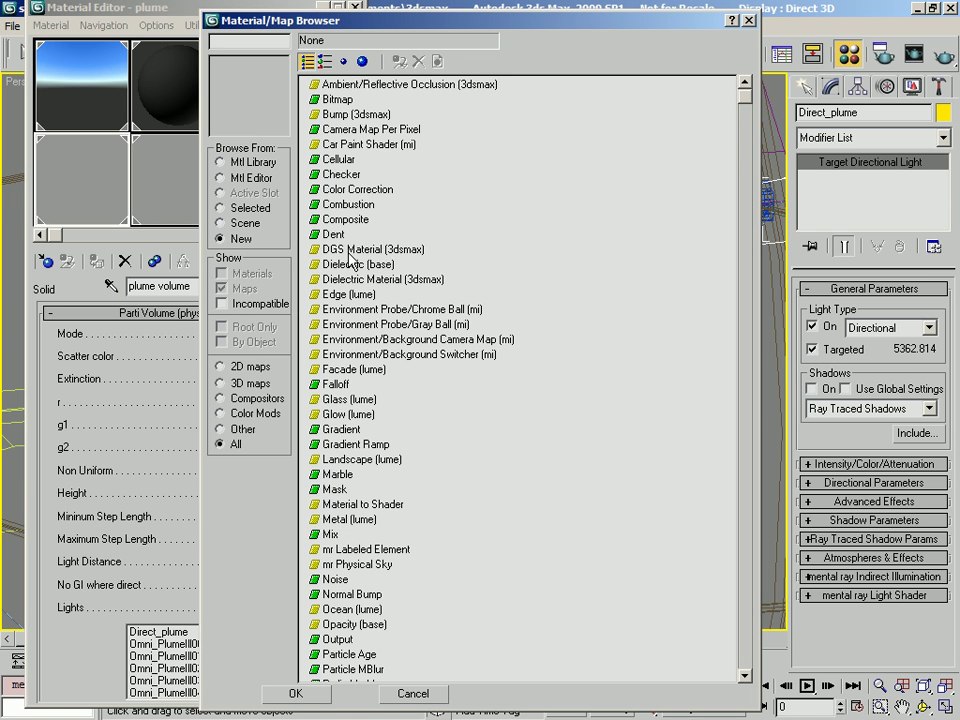
scroll(476, 427, down, 2)
drag(476, 427, 484, 467)
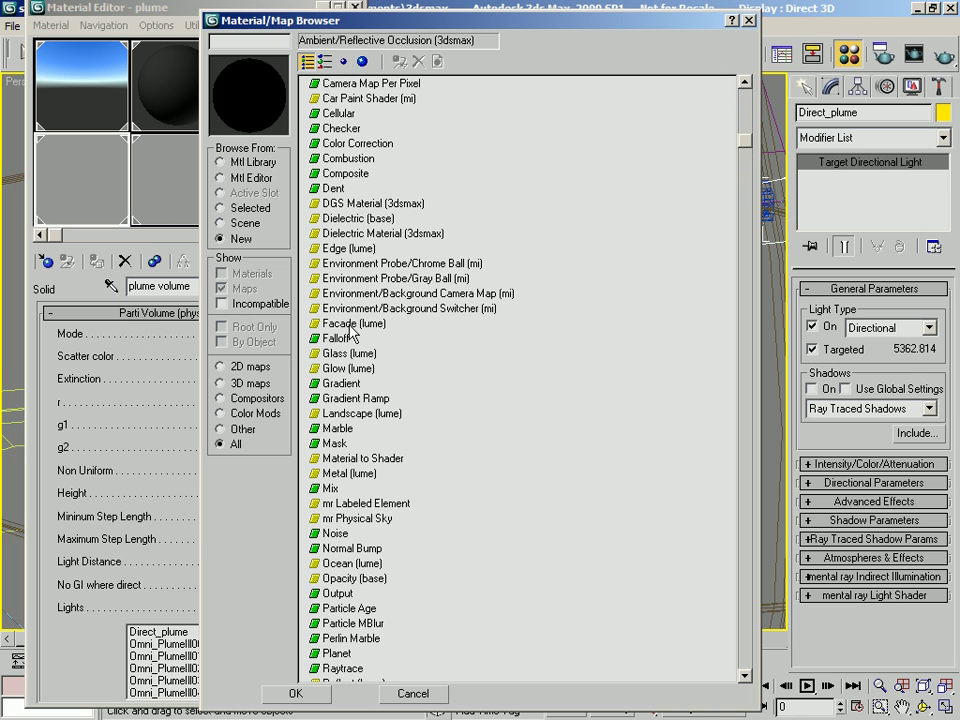
double_click(345, 399)
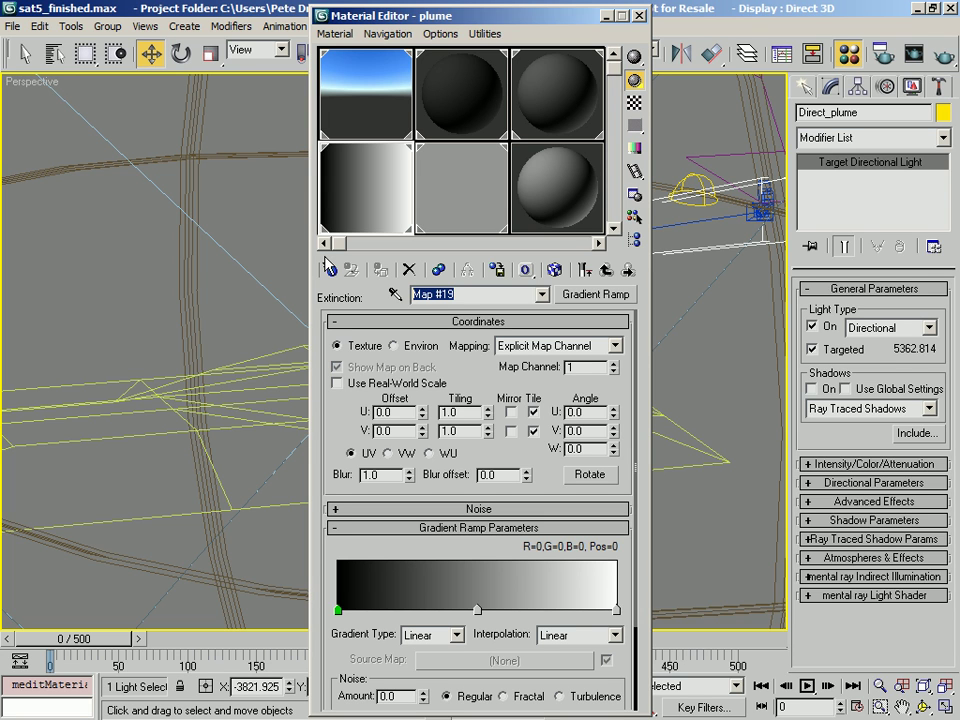
text(plume intensity)
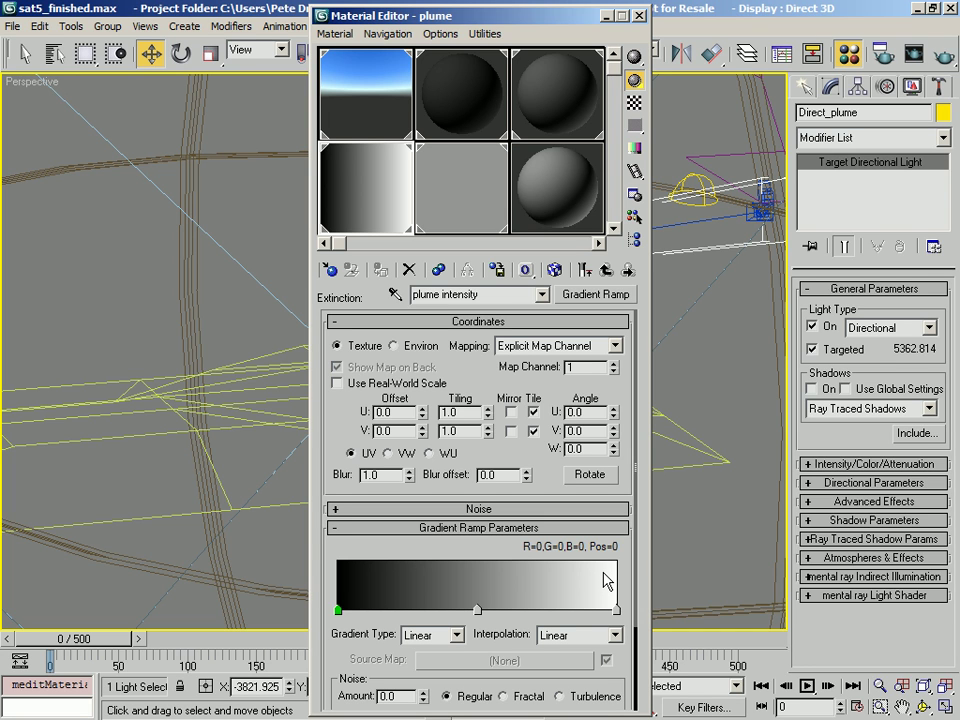
drag(480, 295, 442, 295)
- Move the plume intensity gradient's middle flag to position 30 and set it to RGB 230, 230, 230
click(477, 610)
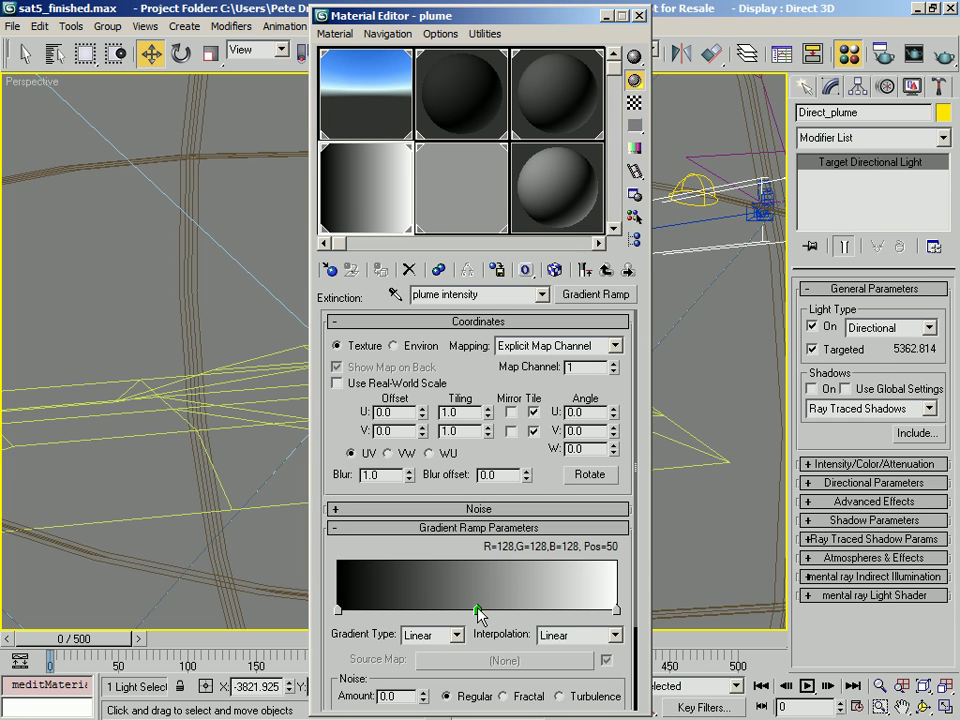
drag(479, 611, 421, 610)
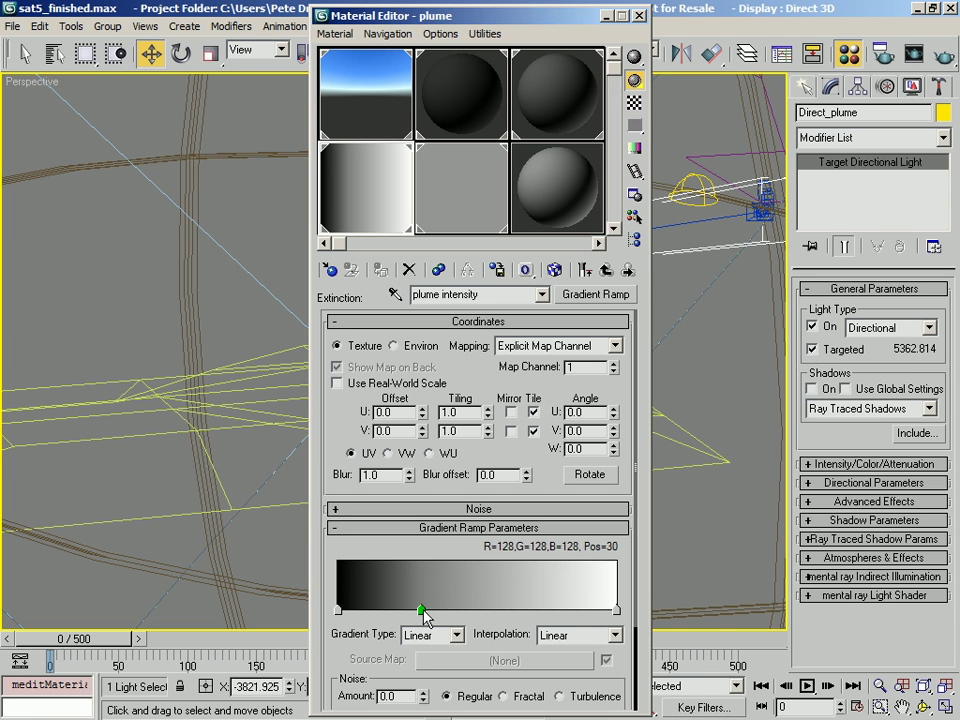
double_click(421, 608)
text(230)
key(Tab)
text(230)
key(Tab)
text(230)
key(Return)
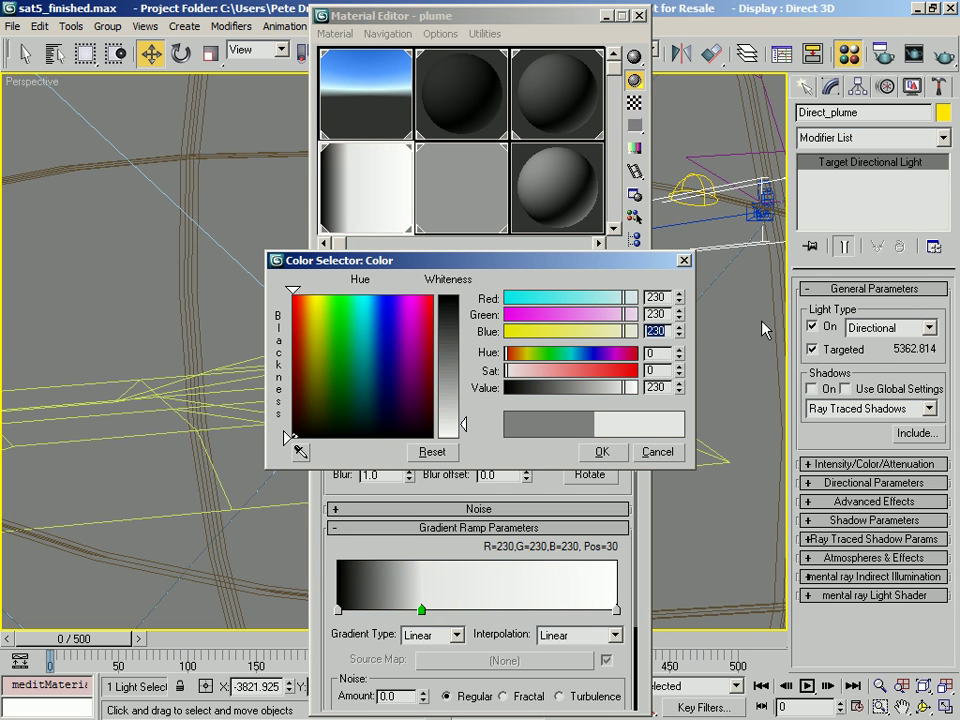
- Set the plume intensity gradient's type to Mapped and instance the existing particle age map from the Material Editor as its source map
click(602, 452)
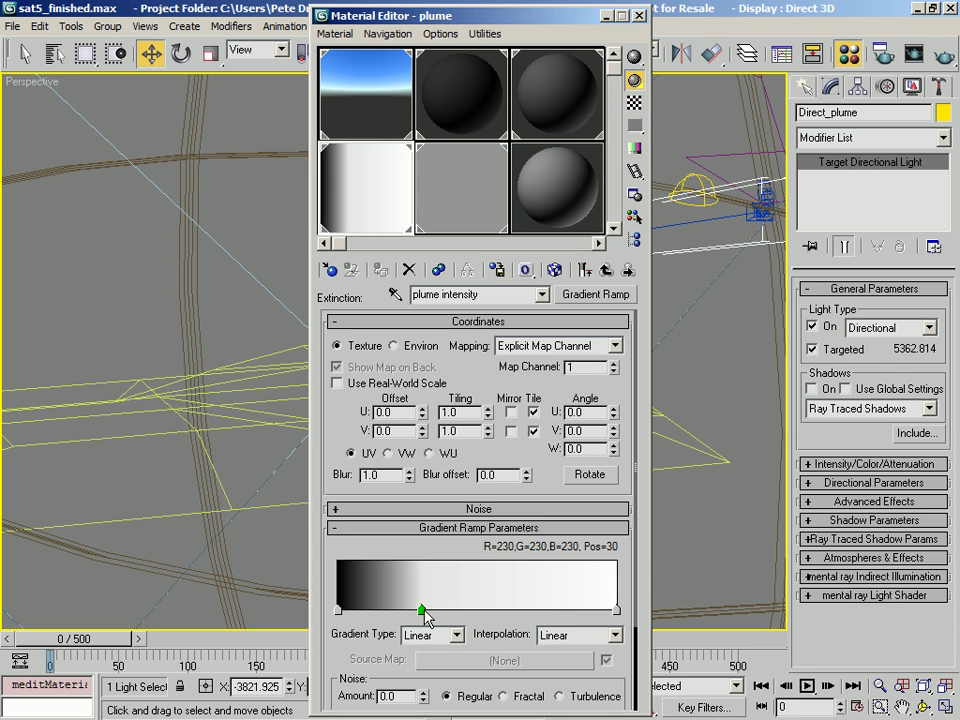
click(456, 636)
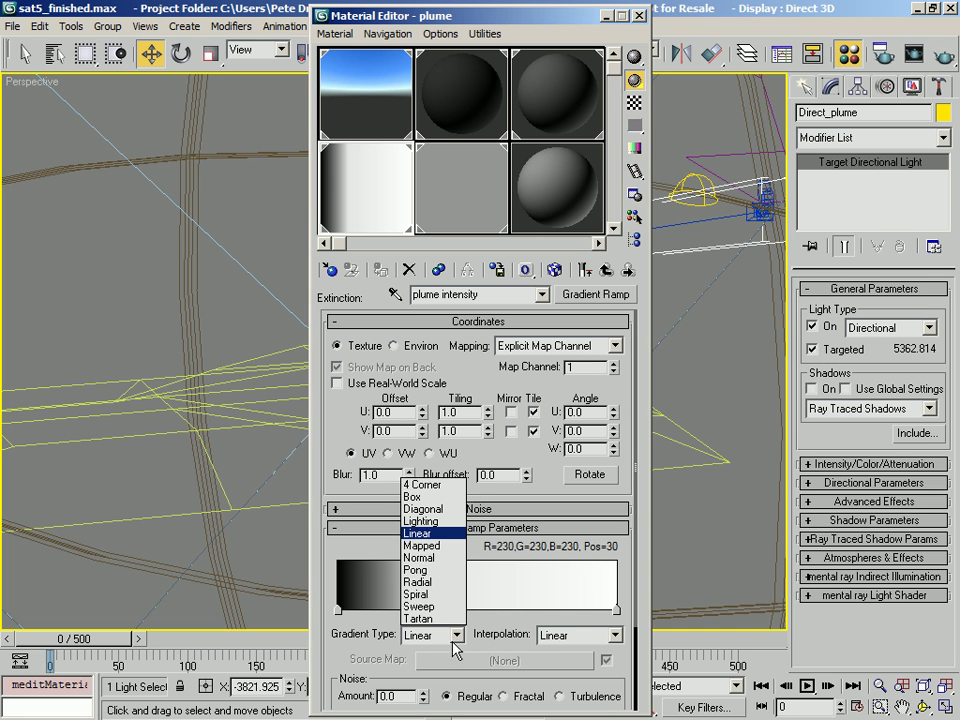
click(424, 546)
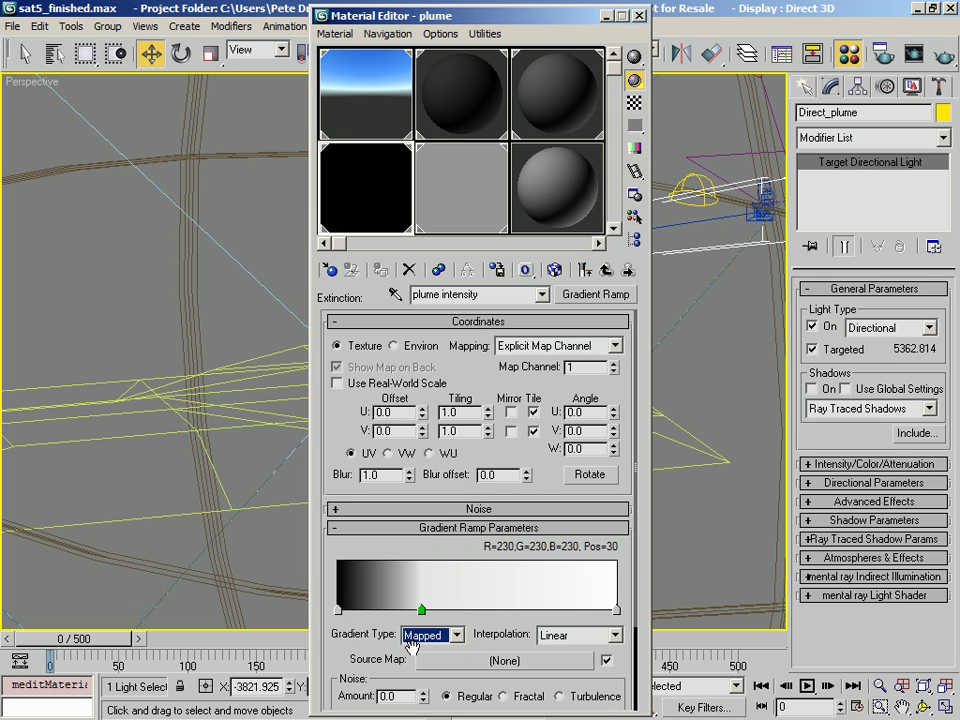
click(374, 641)
click(461, 661)
click(249, 209)
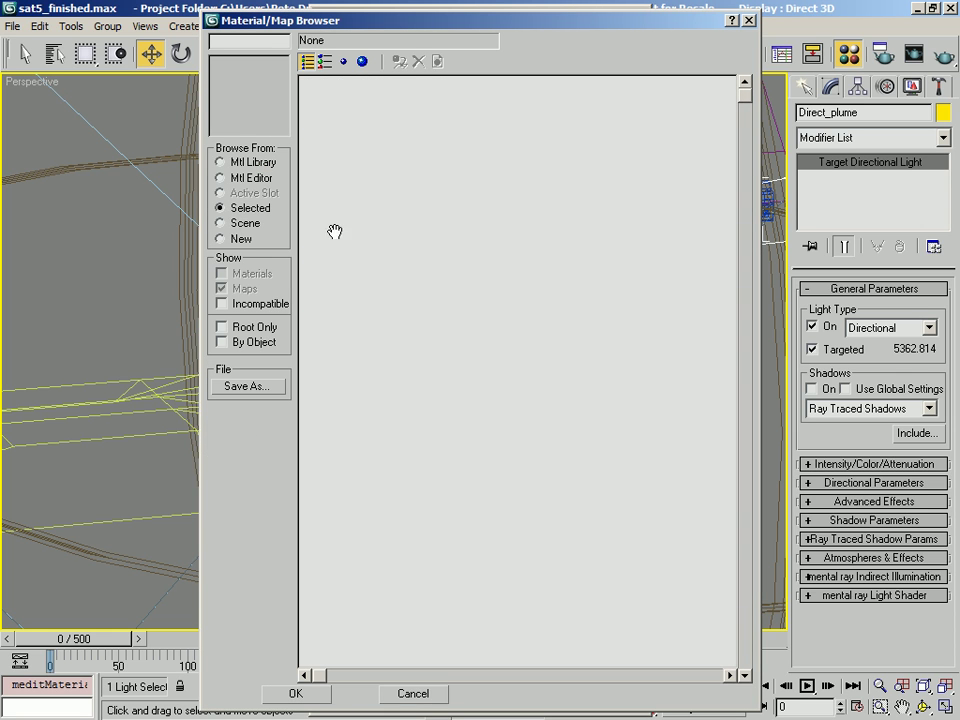
click(240, 178)
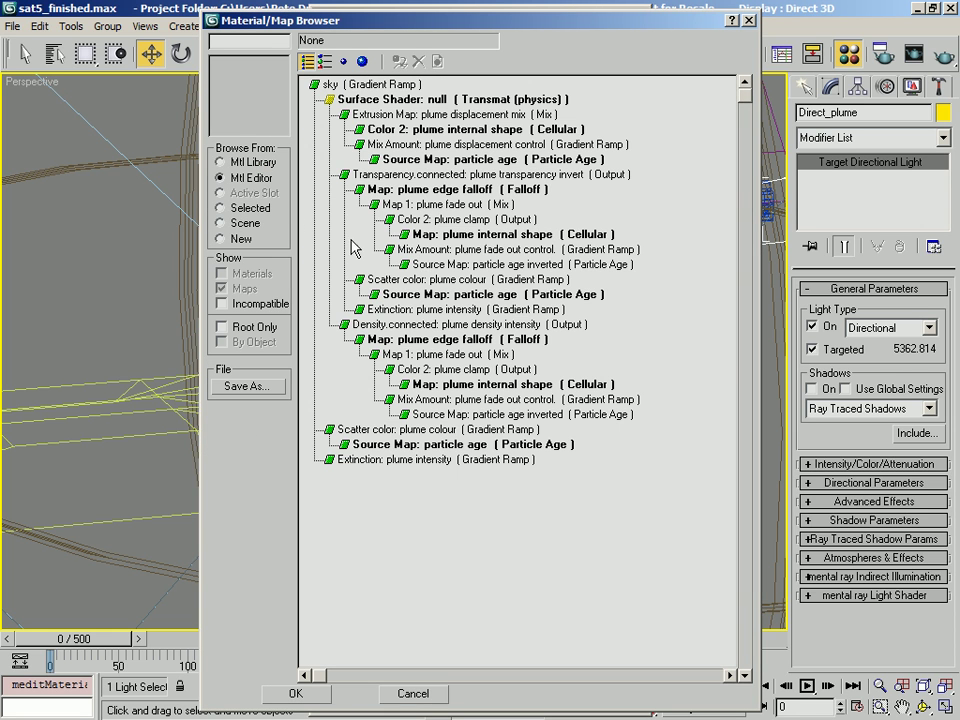
double_click(424, 158)
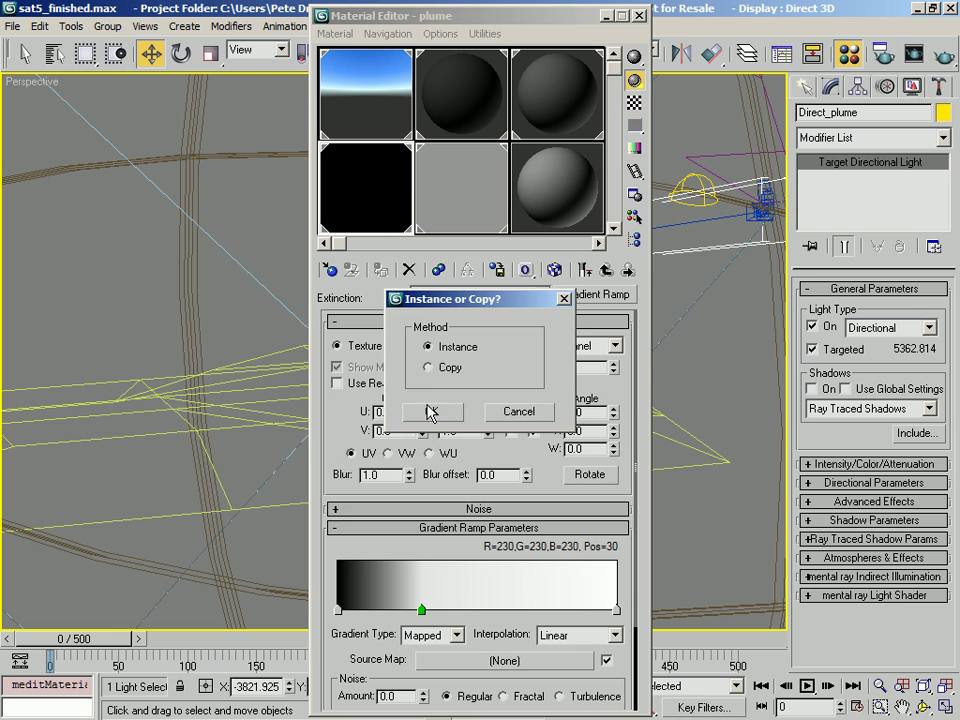
click(428, 408)
click(605, 271)
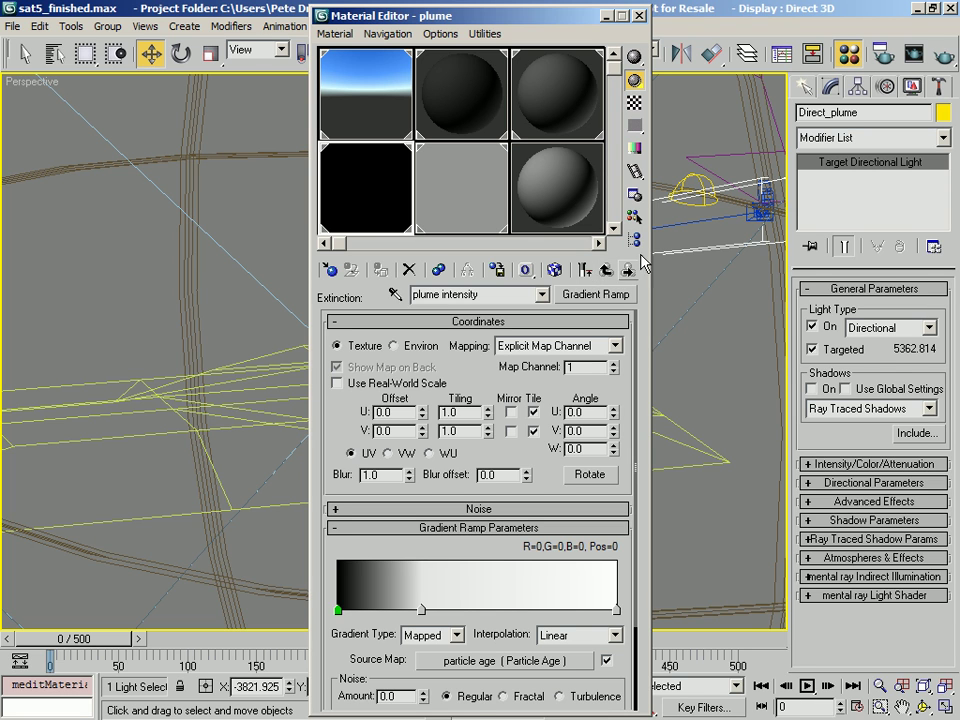
click(607, 271)
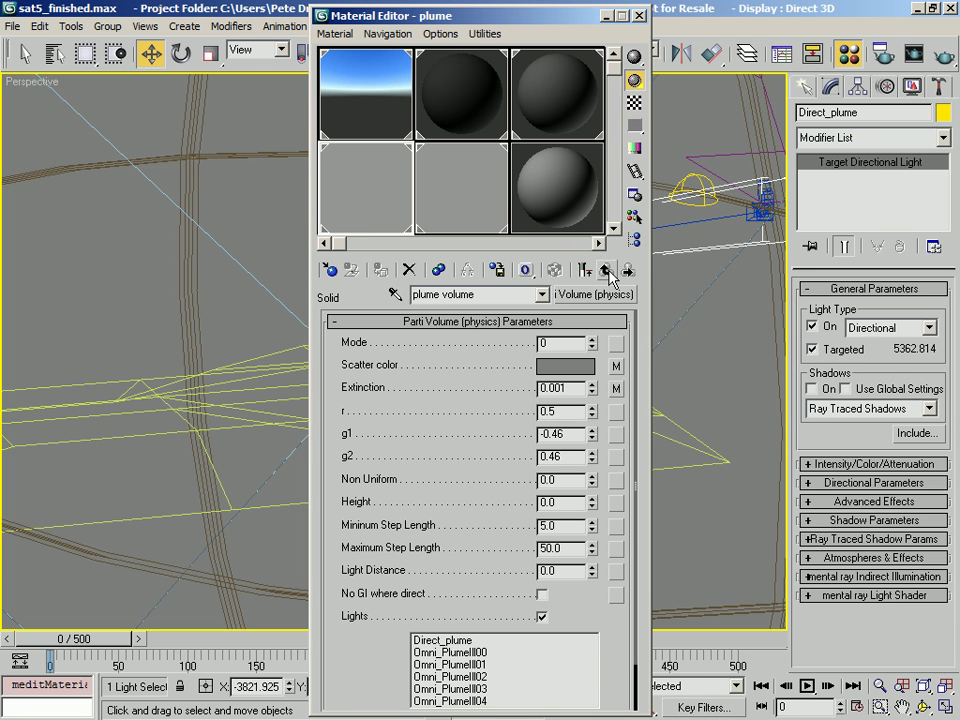
click(628, 270)
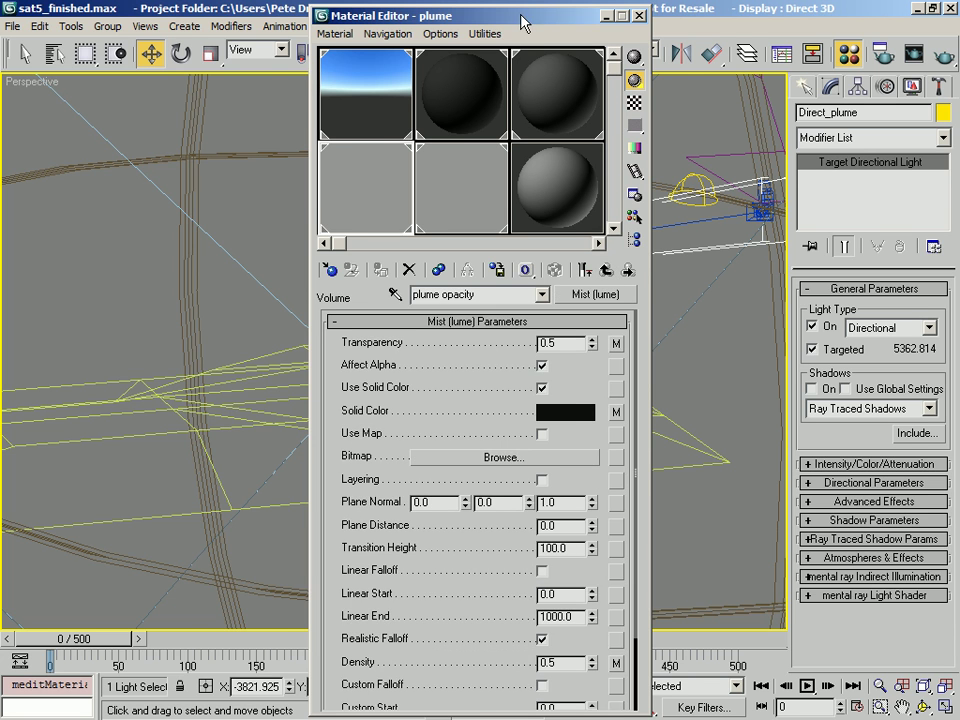
- Move the Material Editor aside to reveal the scene and select the unused Standard_9 material slot
drag(390, 13, 183, 1)
drag(311, 6, 299, 17)
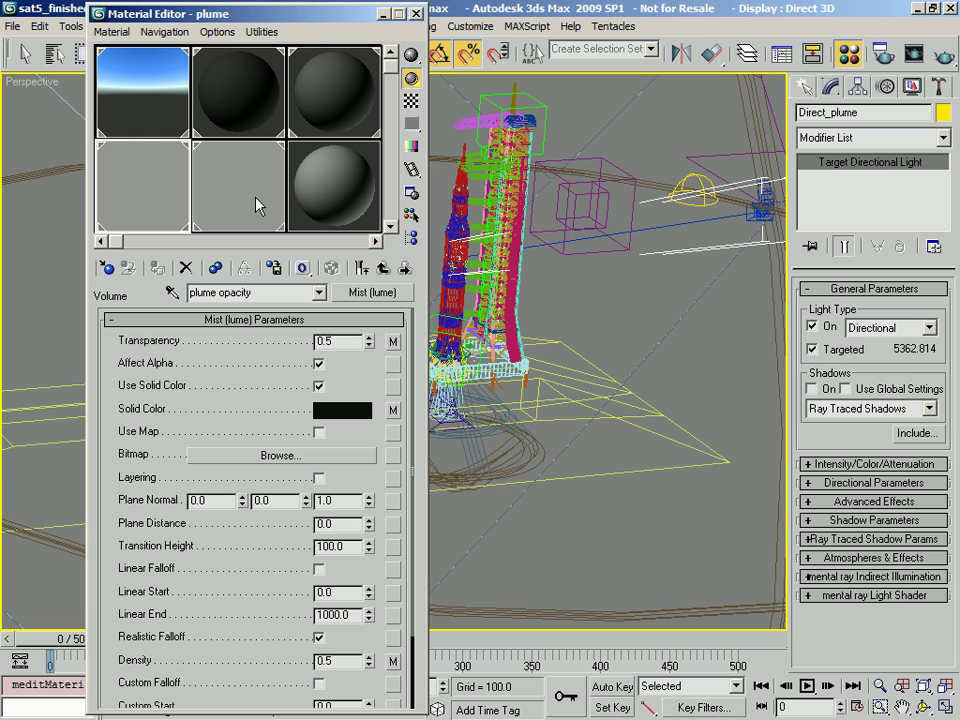
click(350, 210)
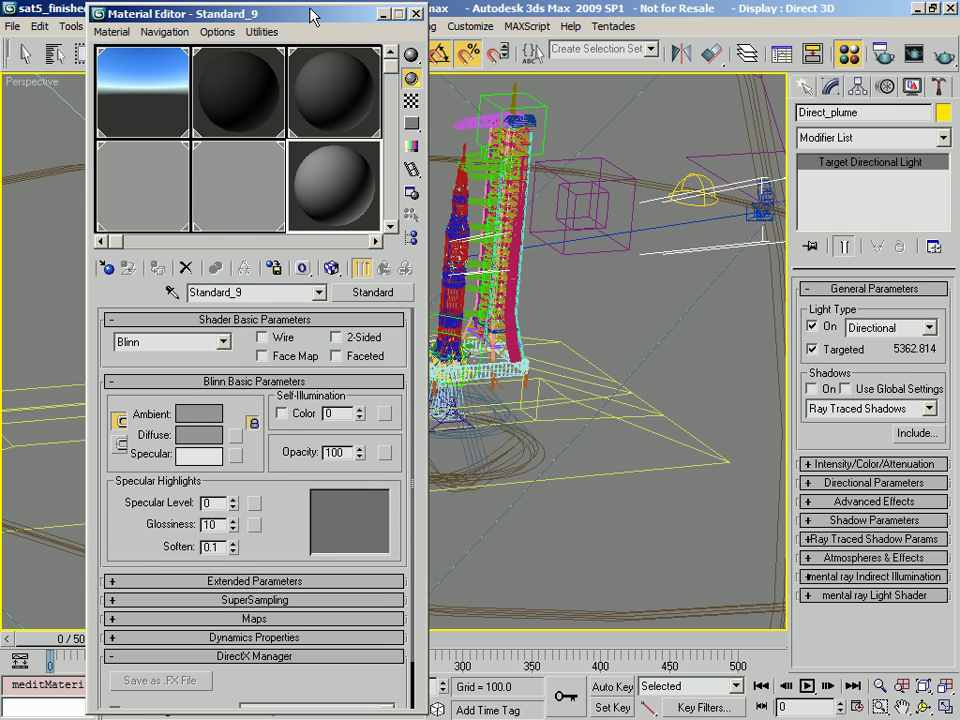
drag(311, 20, 268, 21)
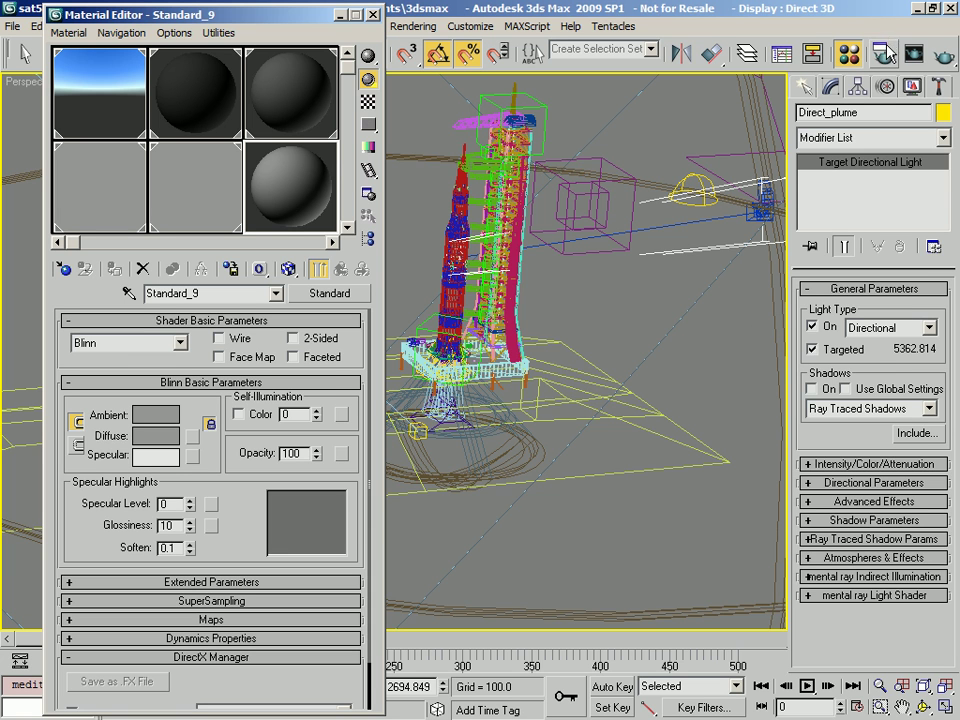
- Assign a new HDR Image Motion Blur (mi) shader as the camera Output shader in the mental ray renderer settings
key(F10)
drag(529, 102, 625, 62)
click(600, 102)
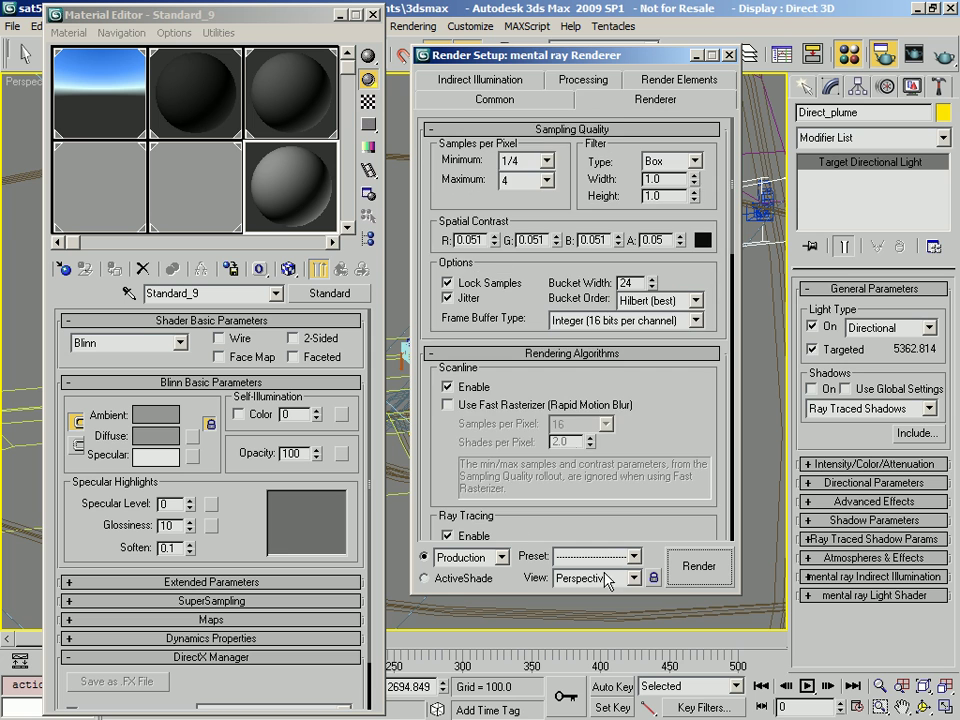
mouse_move(632, 604)
mouse_down()
mouse_move(634, 262)
mouse_move(636, 291)
mouse_up()
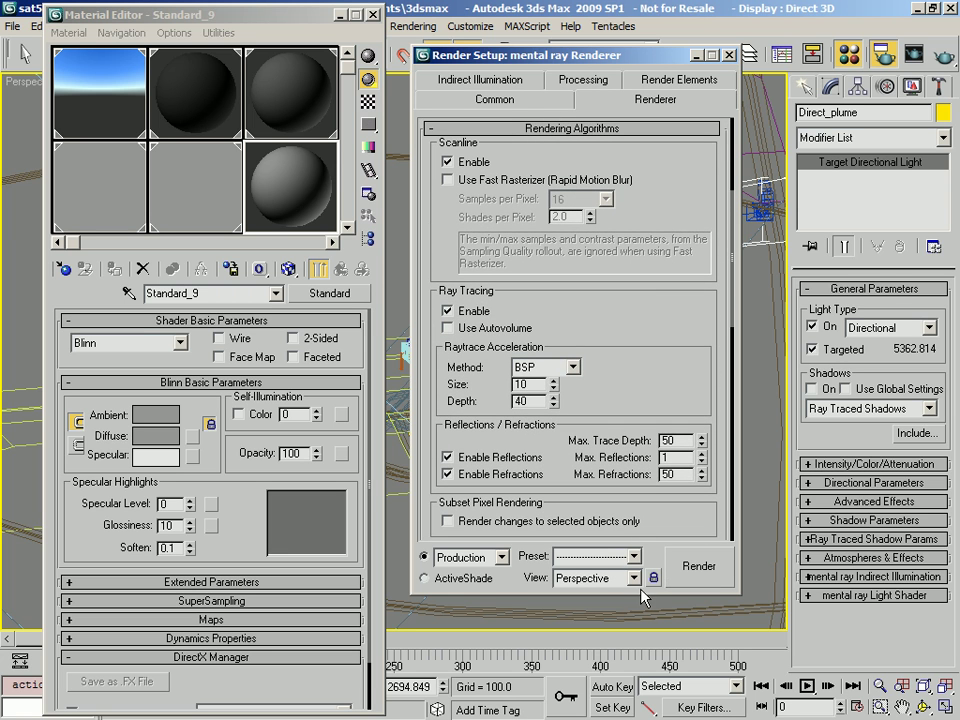
drag(630, 593, 629, 714)
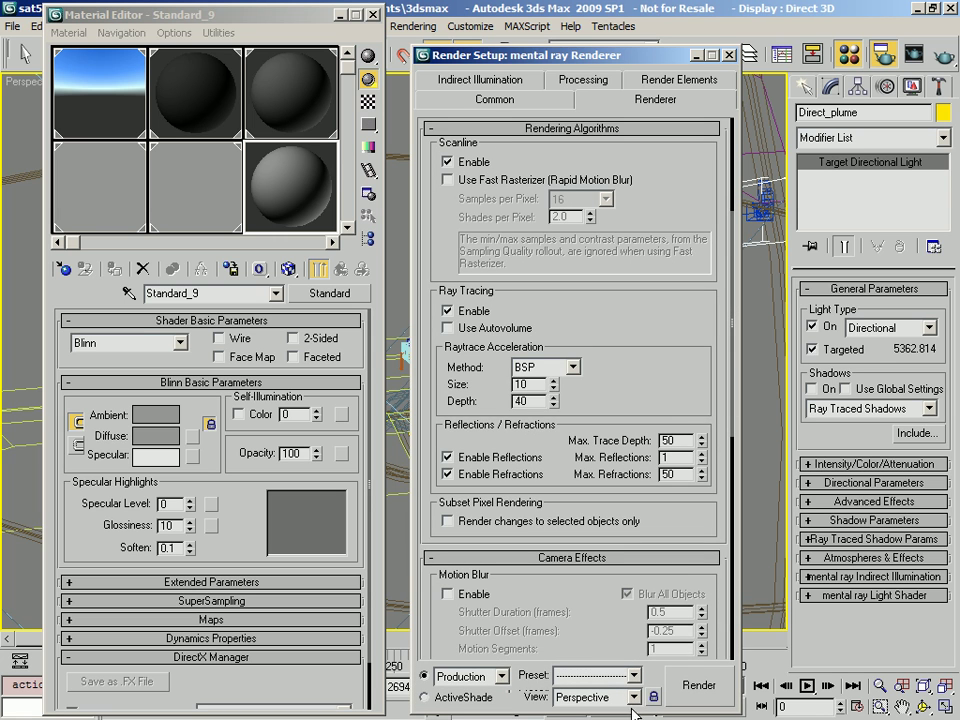
drag(636, 368, 654, 452)
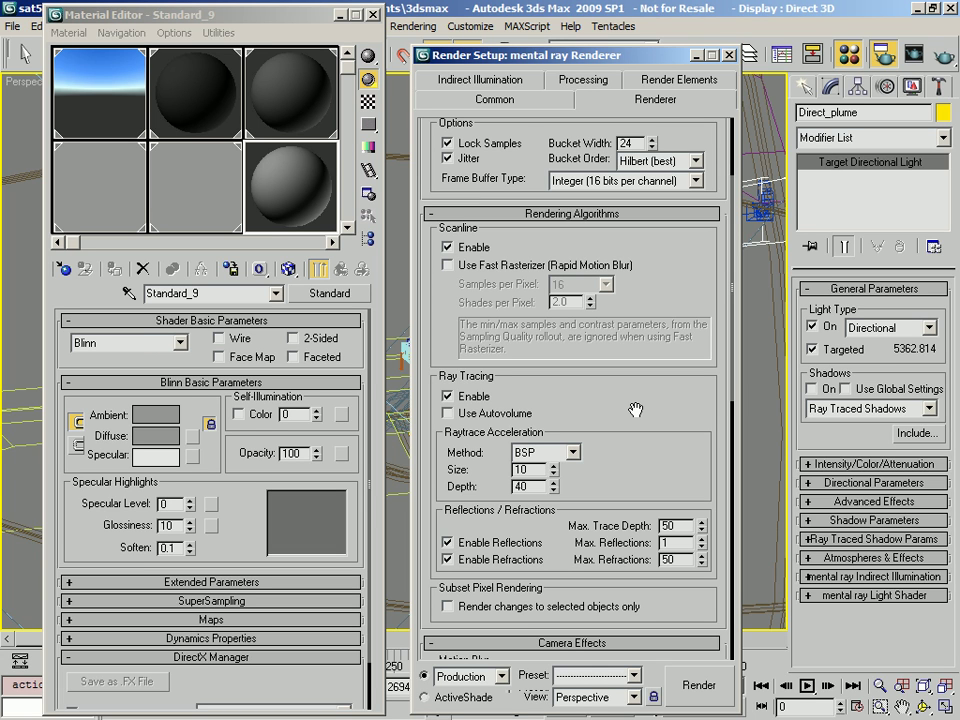
drag(611, 507, 572, 235)
scroll(568, 437, down, 4)
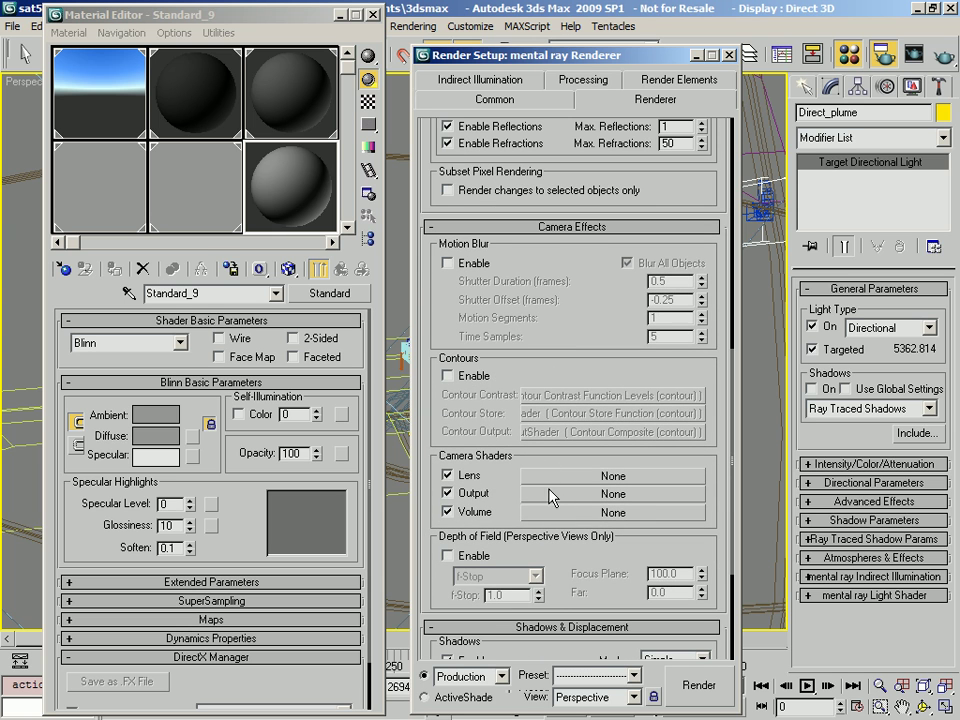
click(554, 493)
click(230, 240)
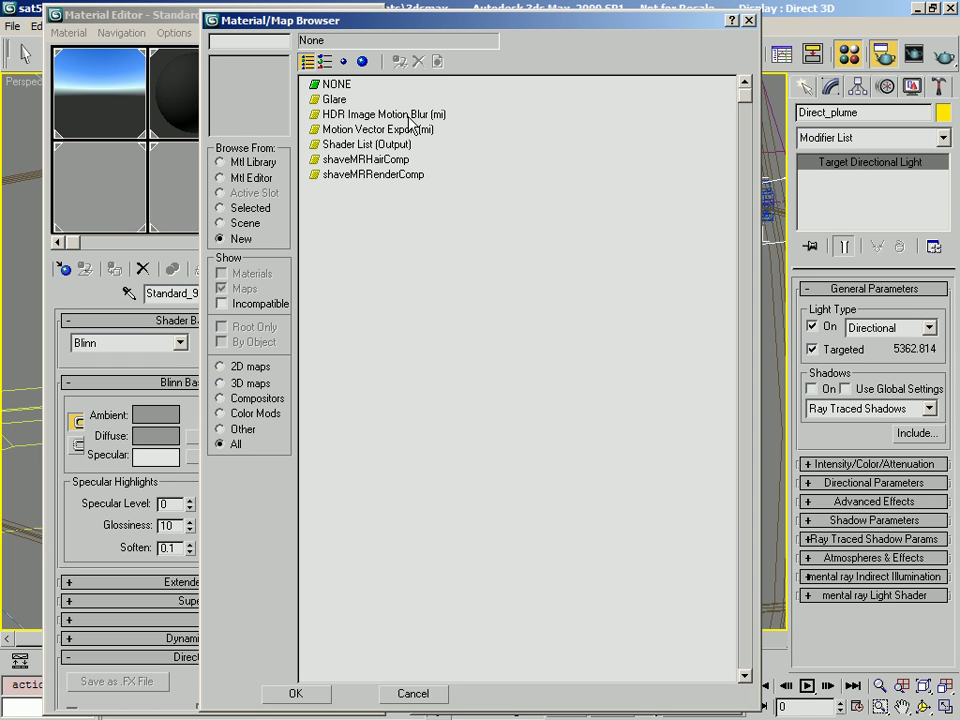
click(360, 114)
click(297, 692)
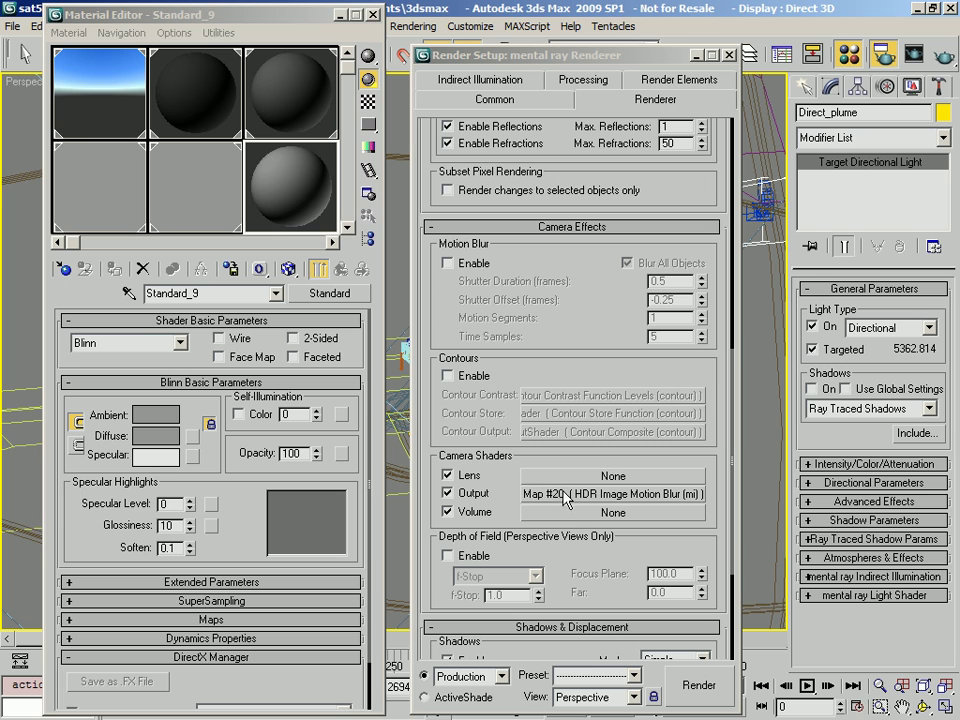
- Instance the motion blur output shader into the Standard_9 material slot and set its Shutter Duration to 1 frame
drag(568, 502, 304, 204)
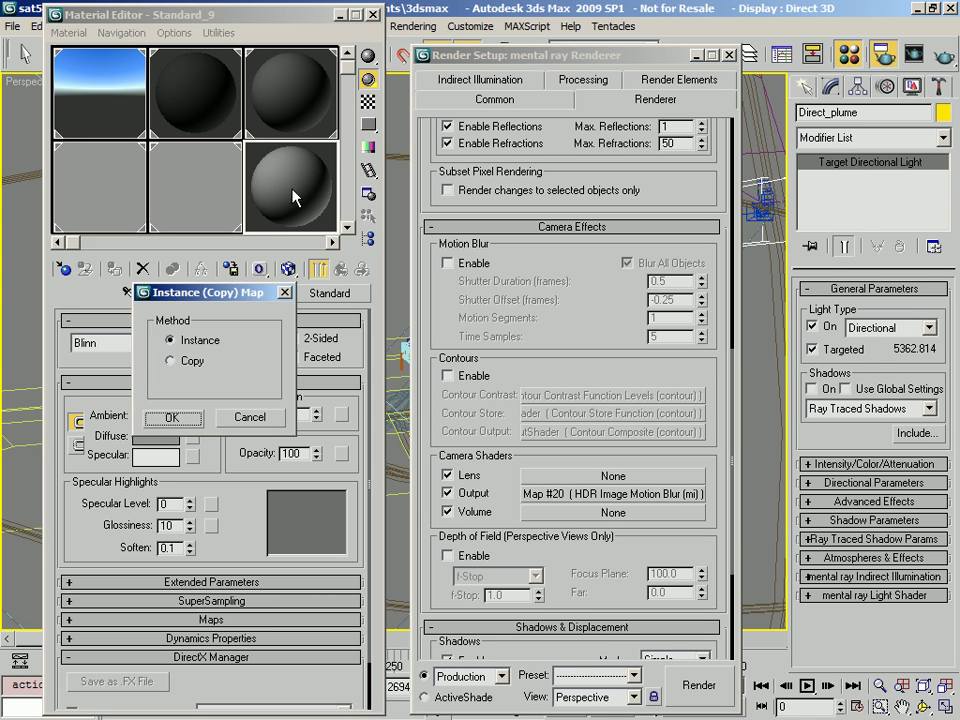
click(178, 420)
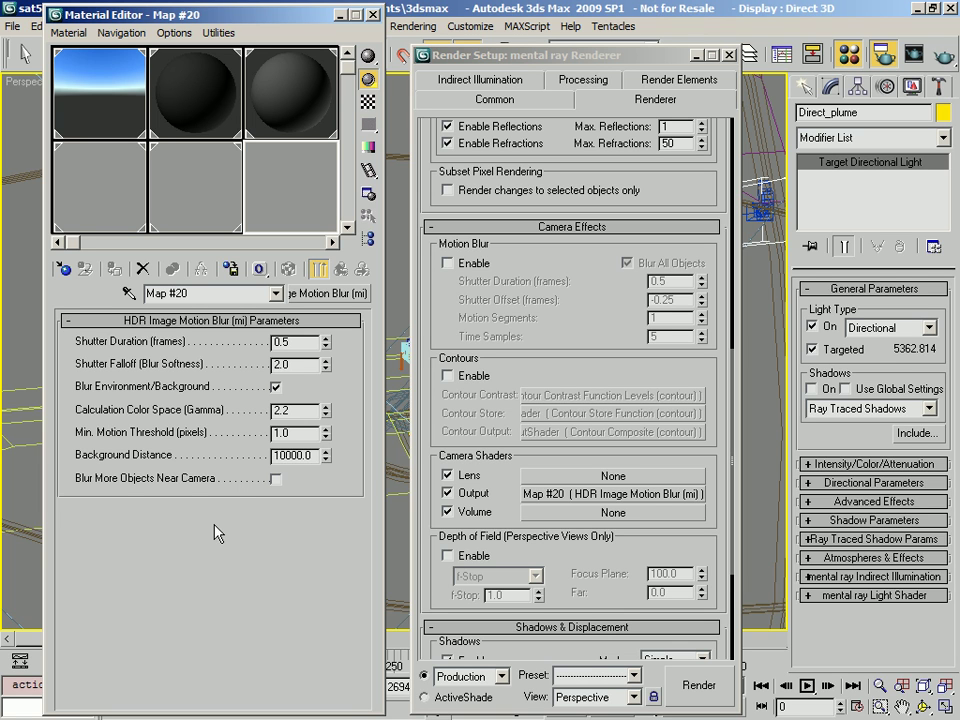
double_click(290, 341)
text(1)
key(Return)
- Close the Material Editor and the Render Setup window
scroll(594, 302, up, 2)
click(210, 617)
drag(240, 12, 235, 56)
click(368, 58)
drag(560, 55, 466, 36)
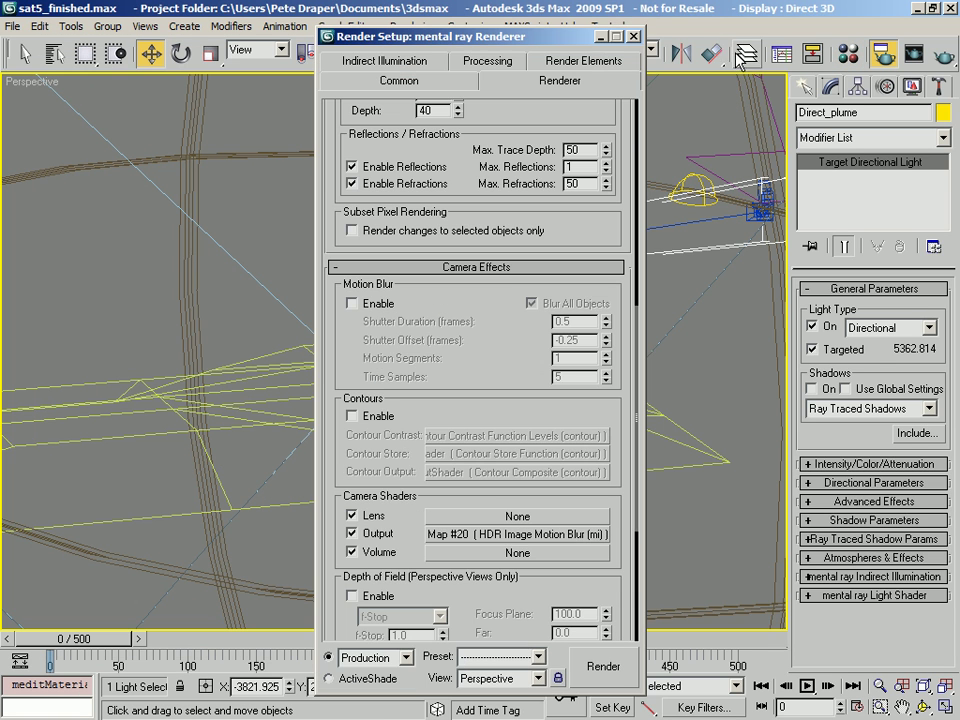
click(633, 36)
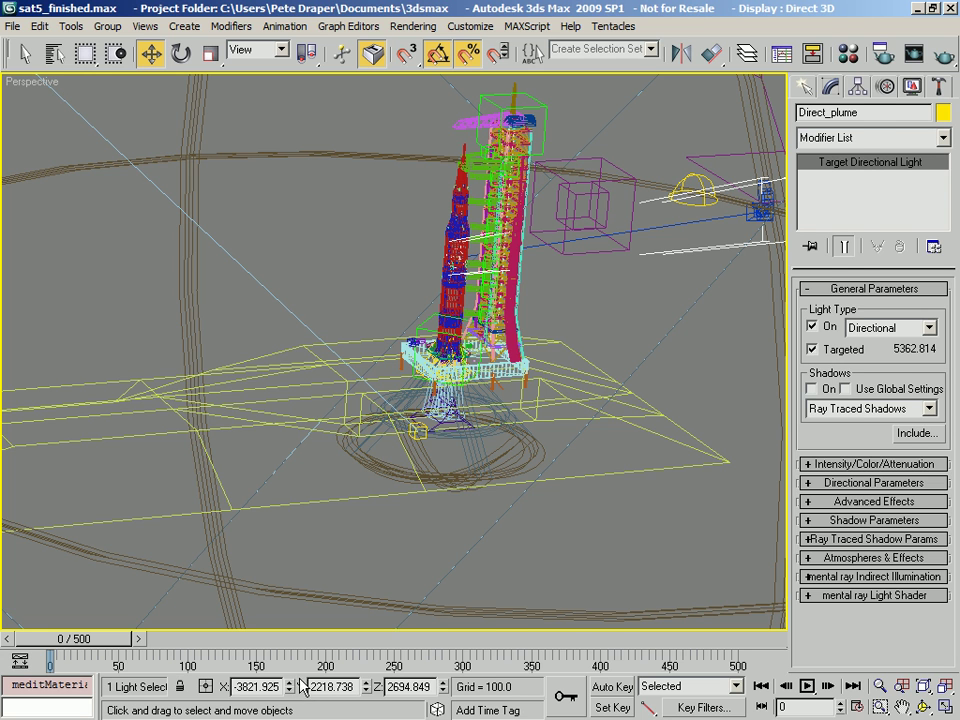
- Turn on PF Source Engine01 through Engine05 in Particle View and close it
key(6)
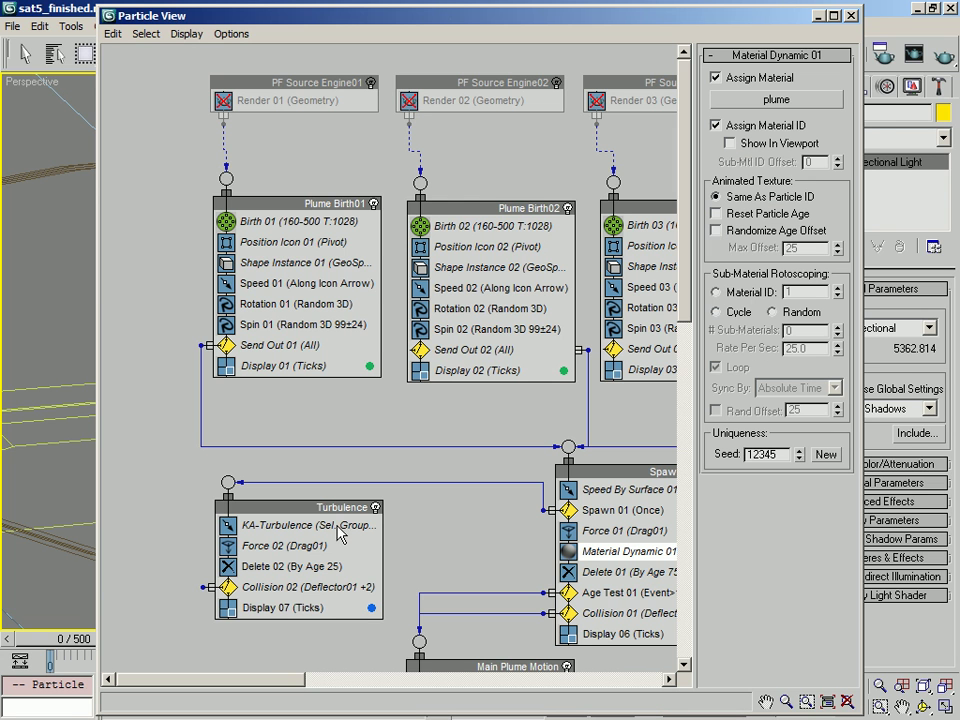
click(371, 83)
click(558, 84)
middle_drag(586, 100, 207, 102)
click(364, 84)
click(552, 84)
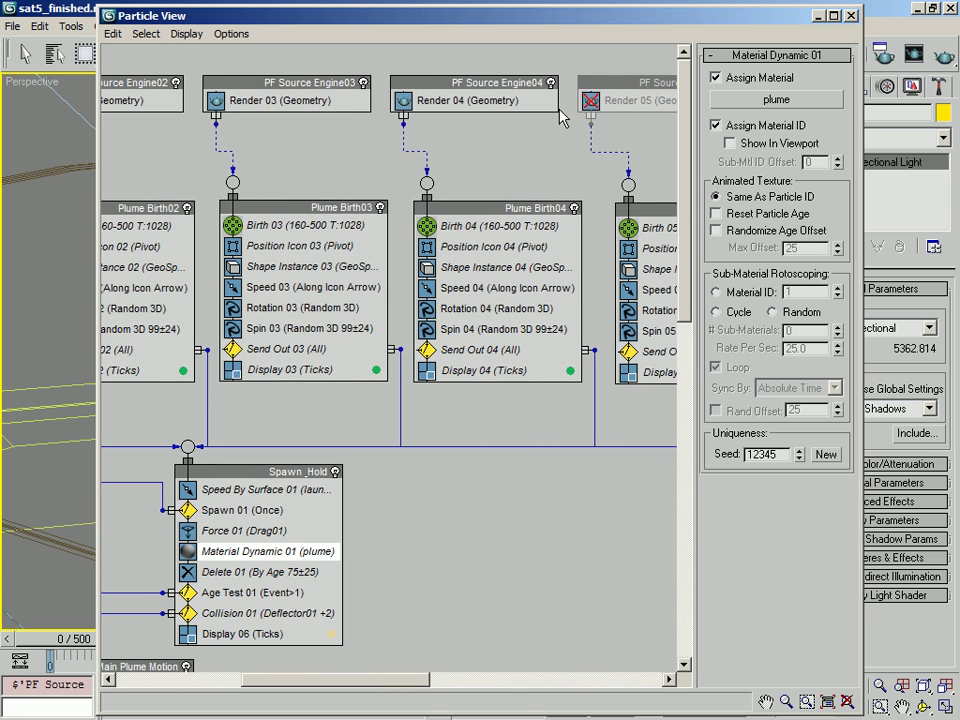
middle_drag(563, 146, 371, 146)
click(547, 84)
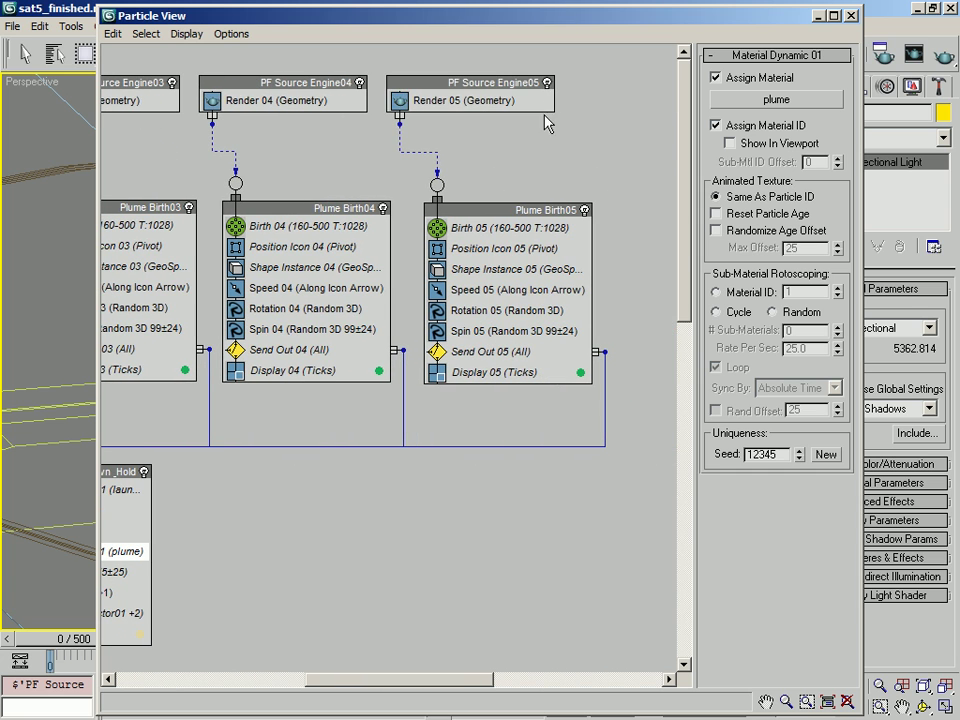
click(851, 16)
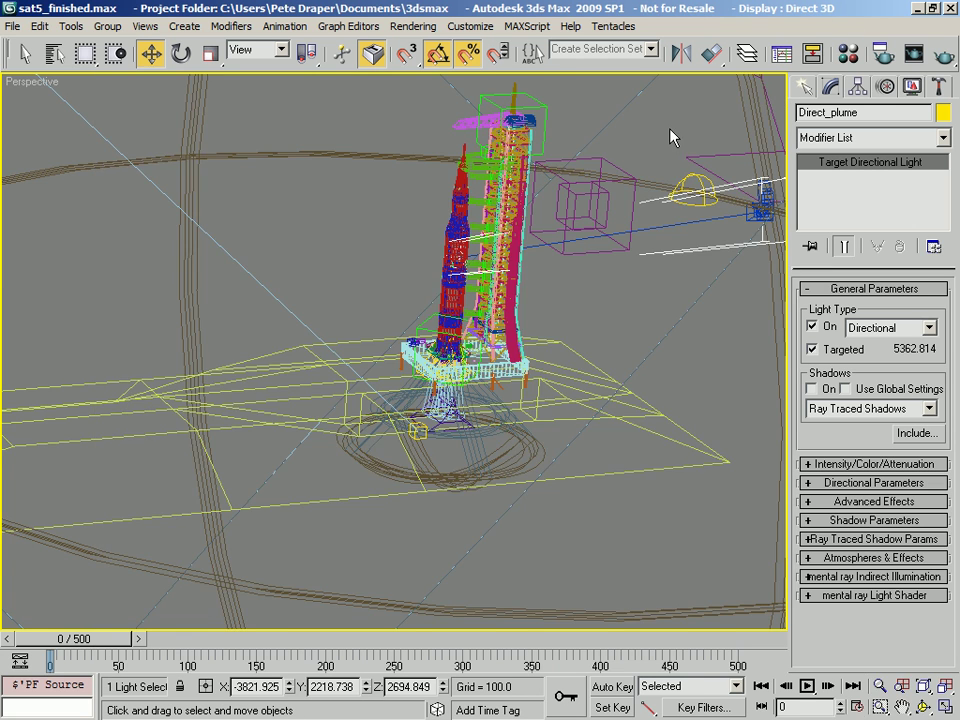
- Switch the viewport to Camera01 and set the render time output to the frame range 160 to 500
key(c)
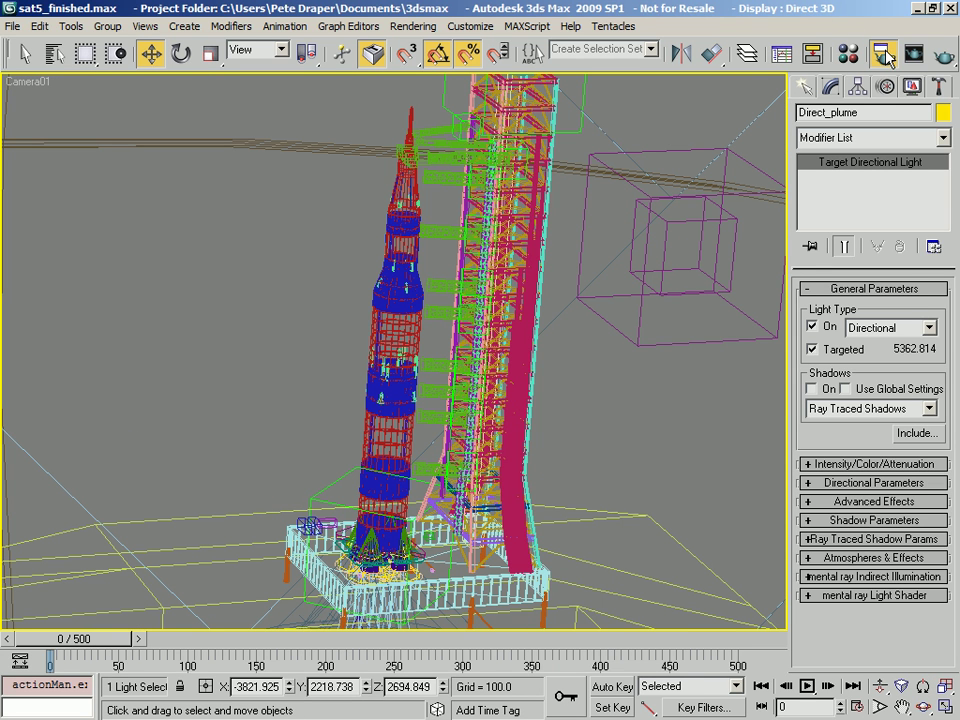
key(F10)
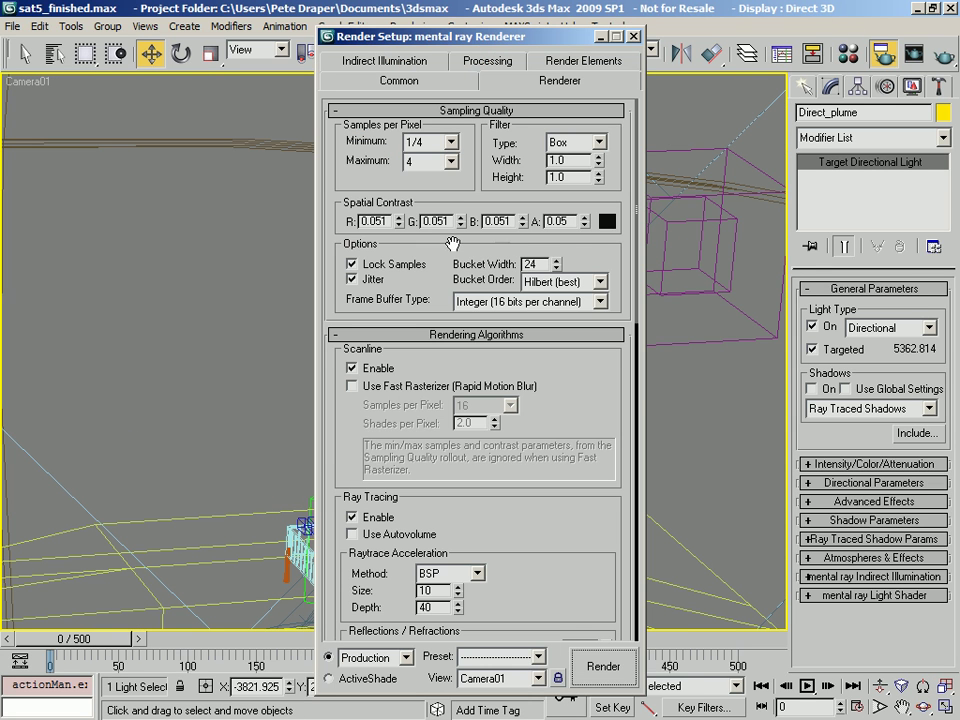
click(399, 80)
click(378, 186)
double_click(420, 186)
text(160)
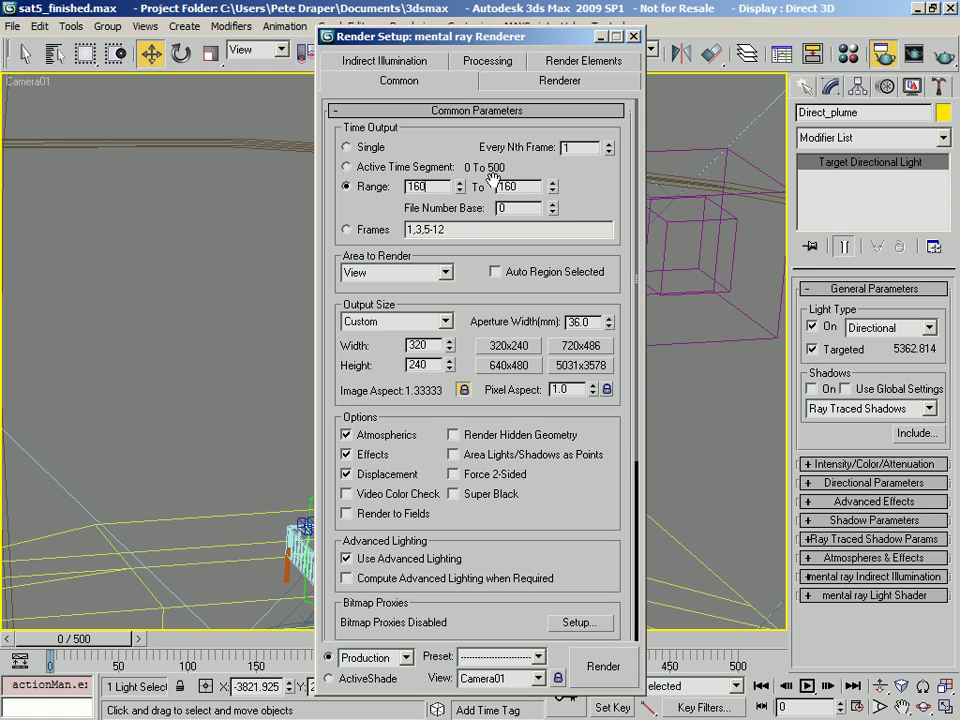
double_click(512, 186)
text(500)
key(Return)
- Check the output size, render options and output file settings in the render's Common Parameters
drag(561, 591, 557, 268)
drag(510, 400, 591, 317)
drag(594, 266, 614, 460)
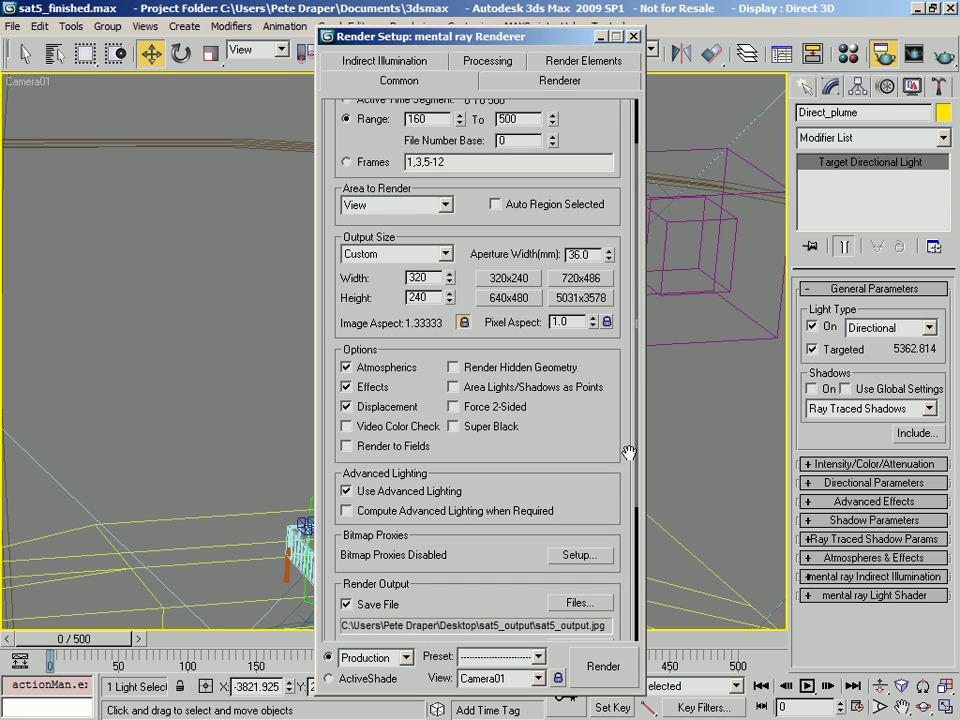
drag(534, 452, 574, 570)
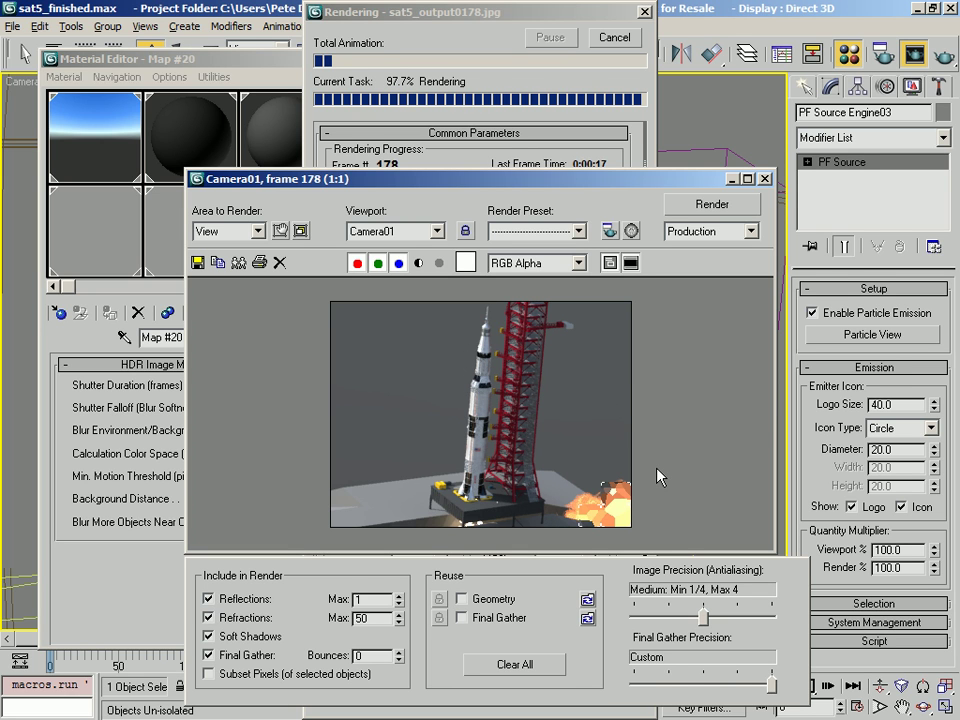
- Move the rendering progress window aside and examine the render progress, sampling and algorithm settings alongside the rendered frame
click(580, 147)
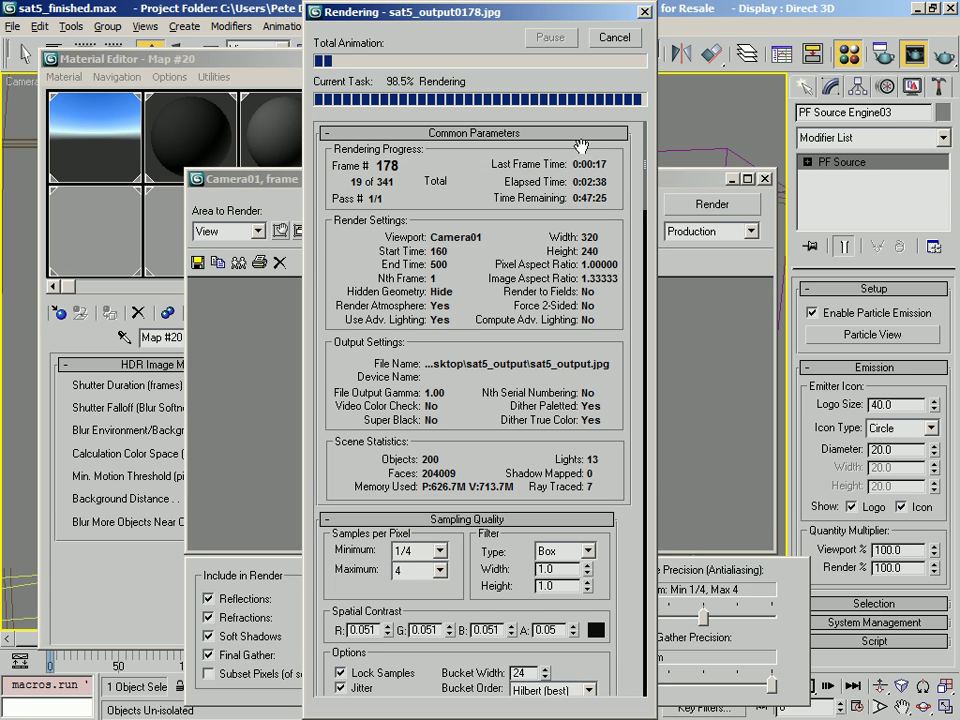
drag(473, 18, 223, 18)
click(543, 452)
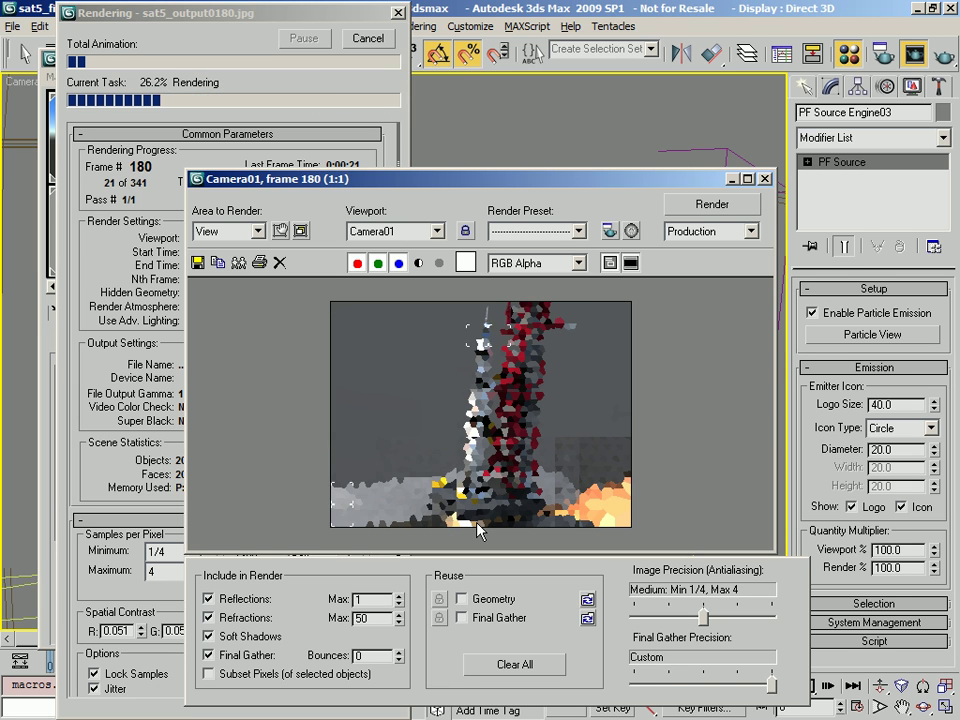
drag(140, 445, 148, 203)
drag(192, 608, 190, 528)
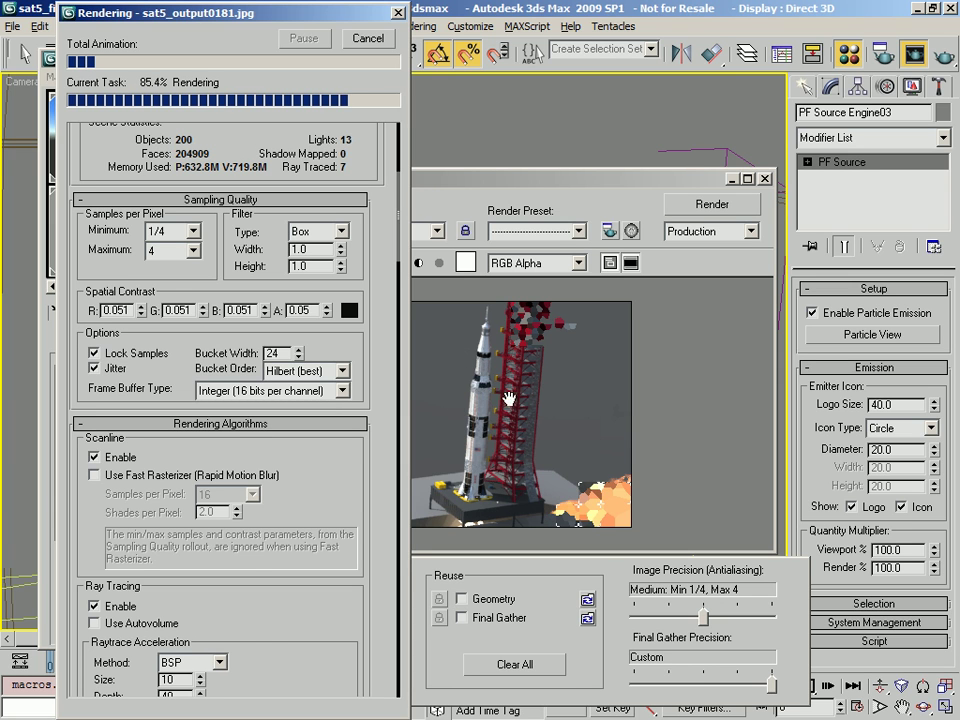
- Move the rendered frame window clear of the progress window and review the remaining render settings while the animation renders
click(480, 400)
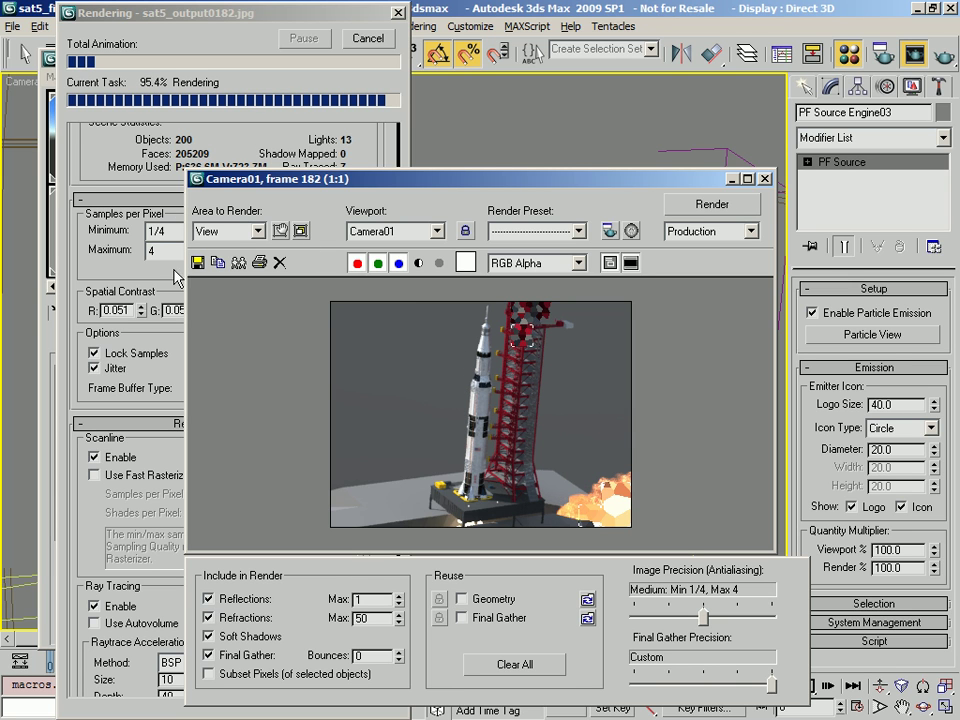
drag(258, 183, 440, 173)
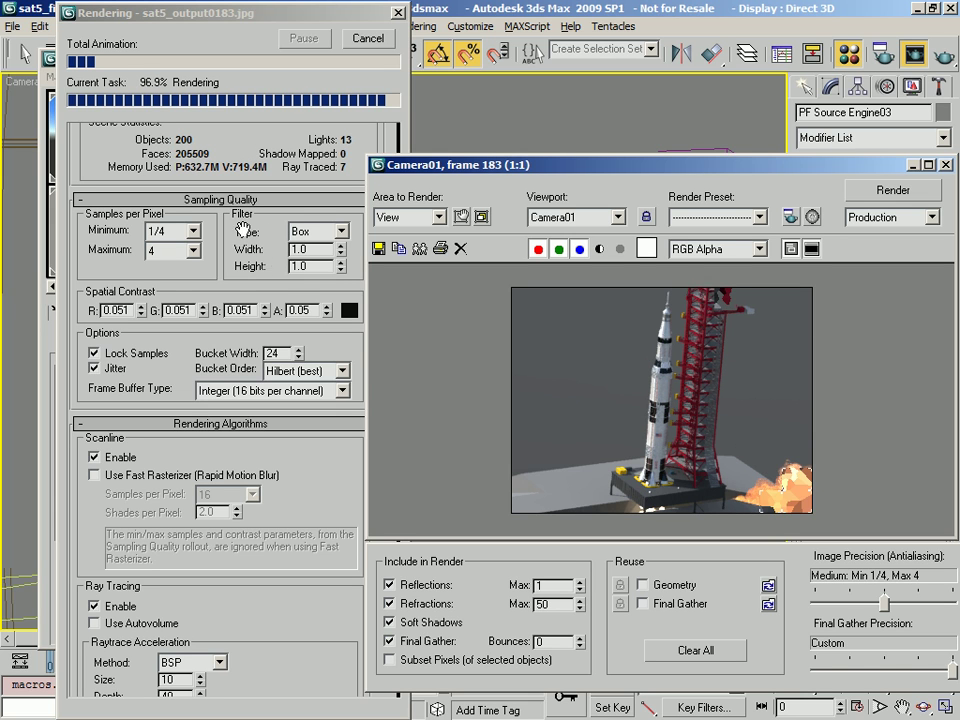
click(341, 234)
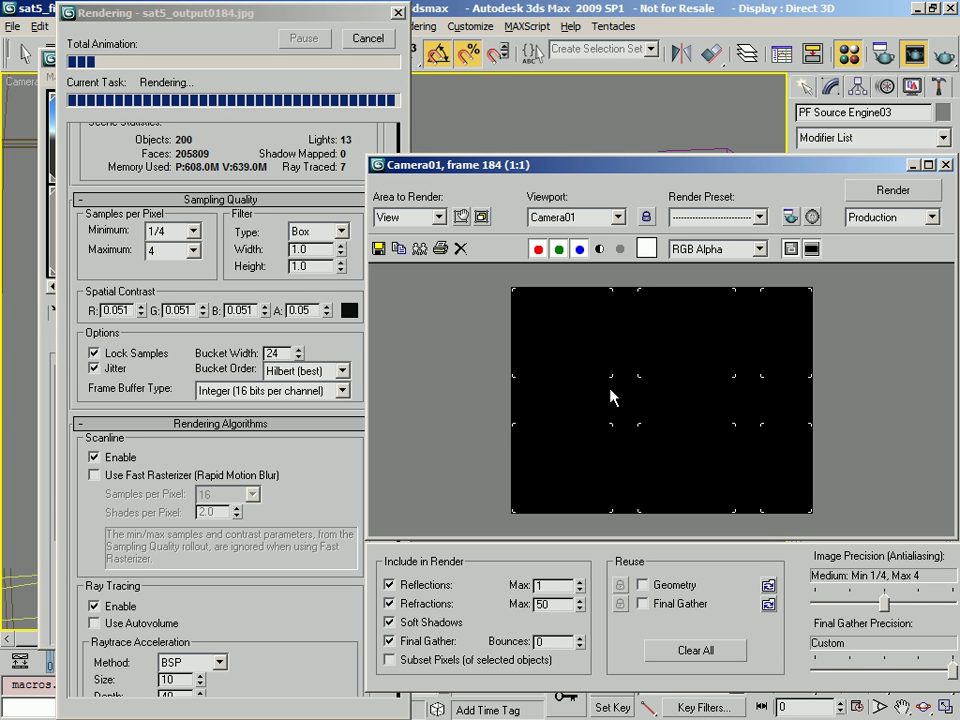
drag(332, 690, 300, 338)
drag(224, 600, 238, 147)
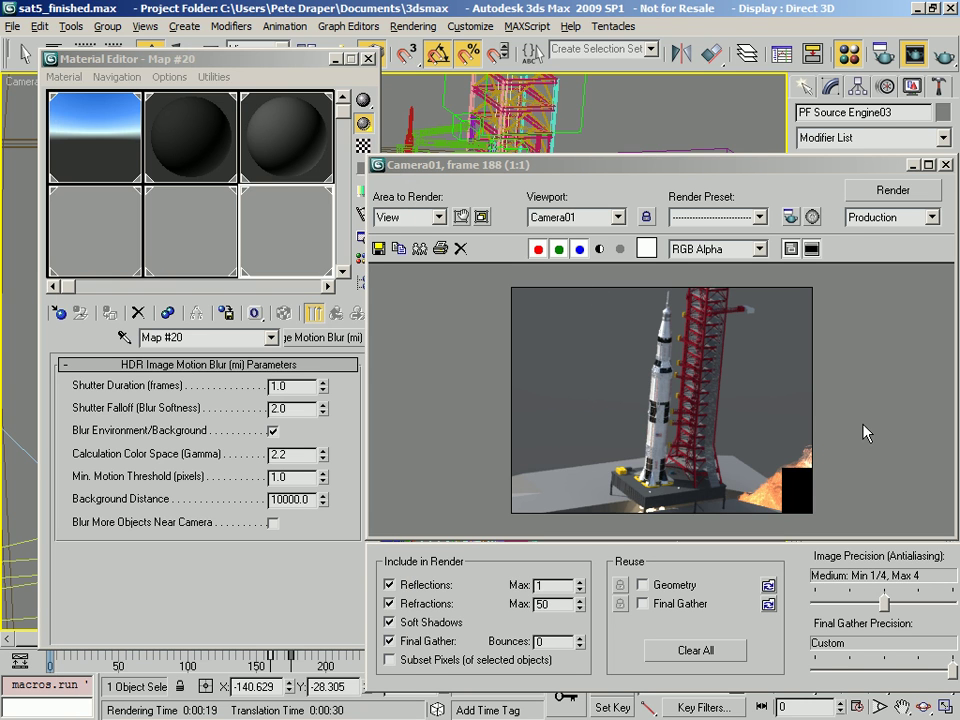
- Close the rendered frame window and load the displ0000.ifl image sequence into channel A of the RAM Player
drag(769, 166, 654, 140)
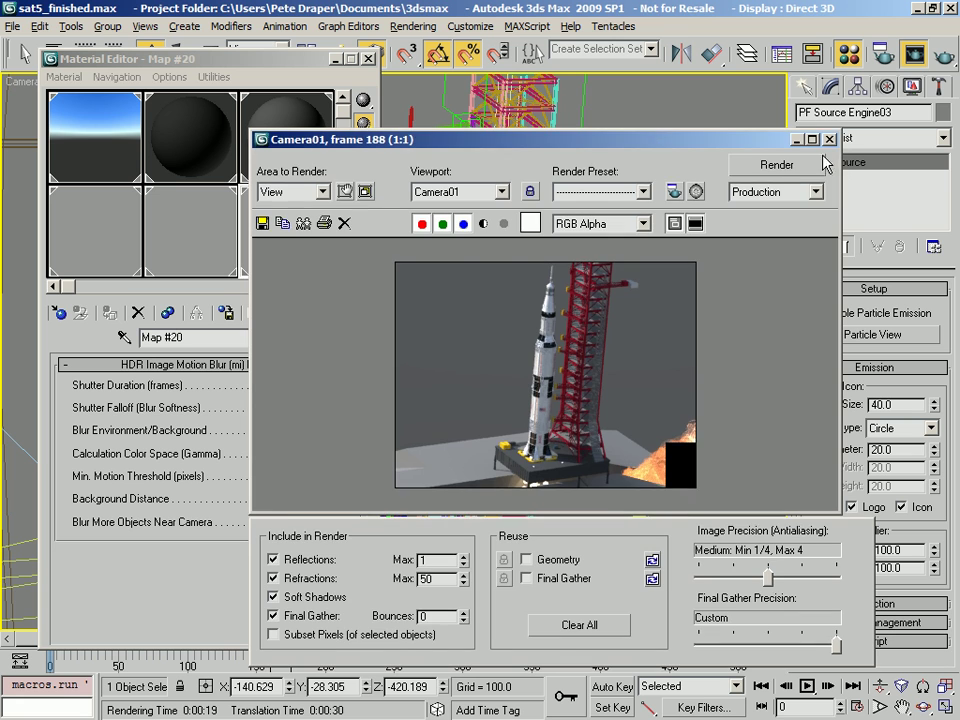
click(763, 125)
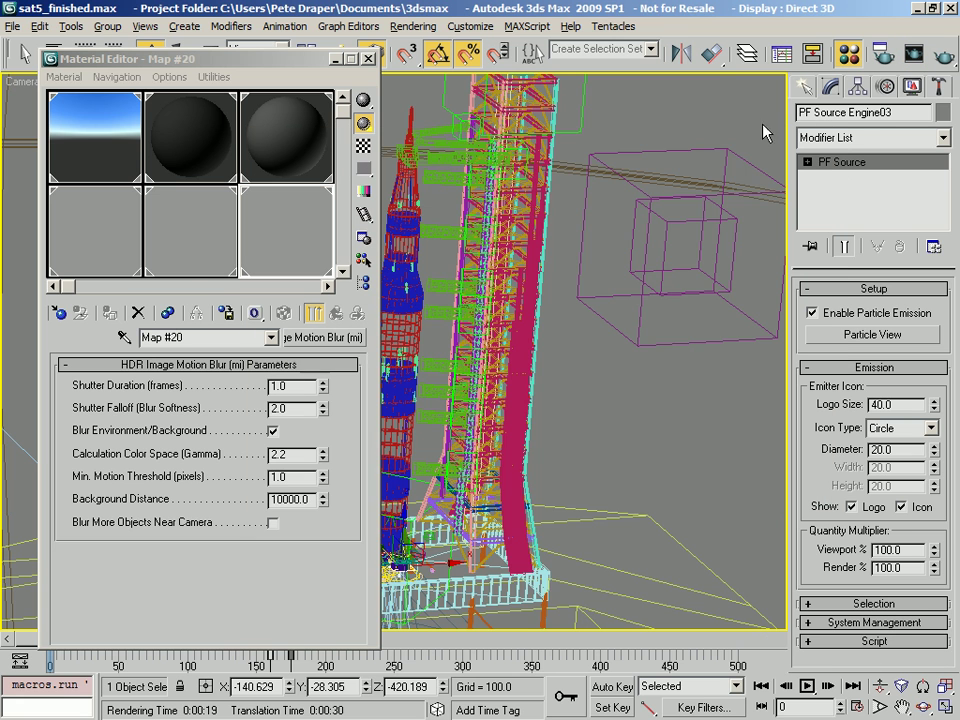
click(13, 27)
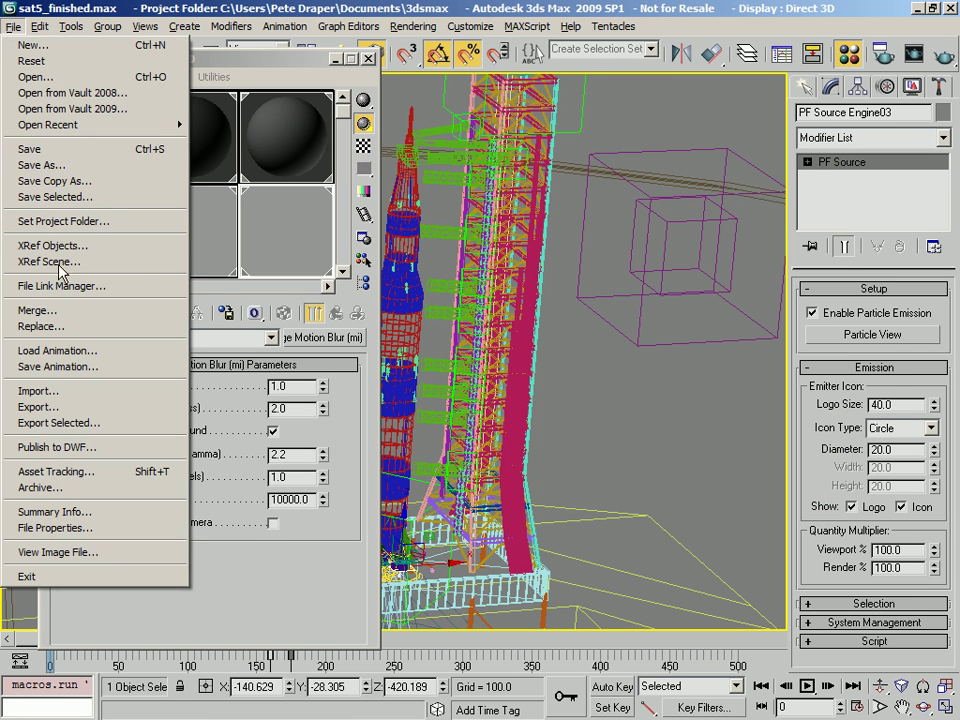
click(44, 156)
click(412, 26)
click(455, 355)
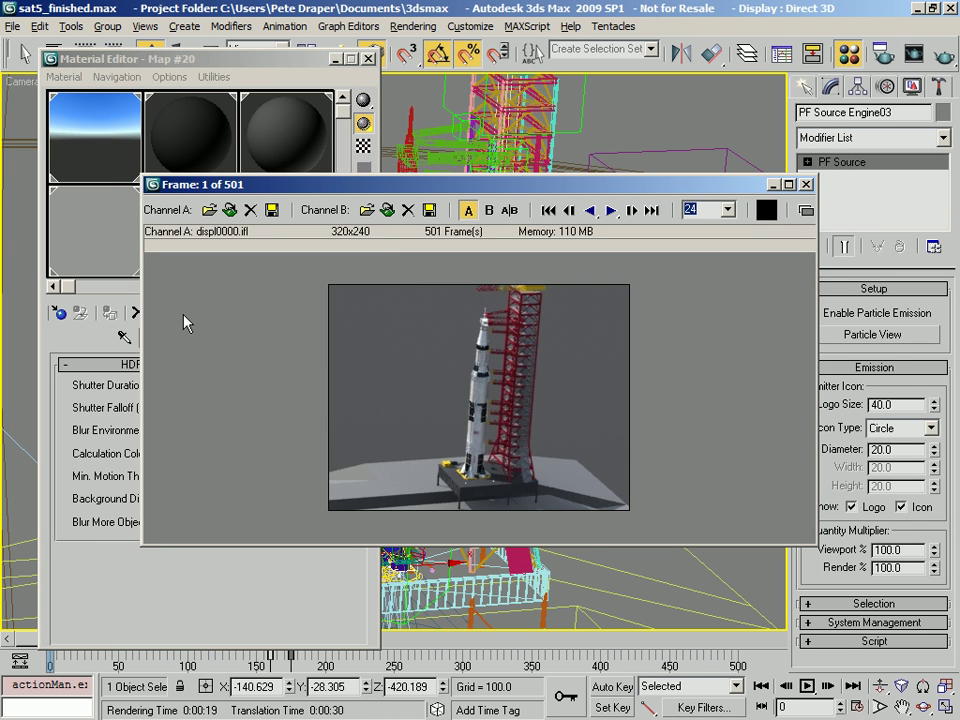
drag(306, 187, 310, 134)
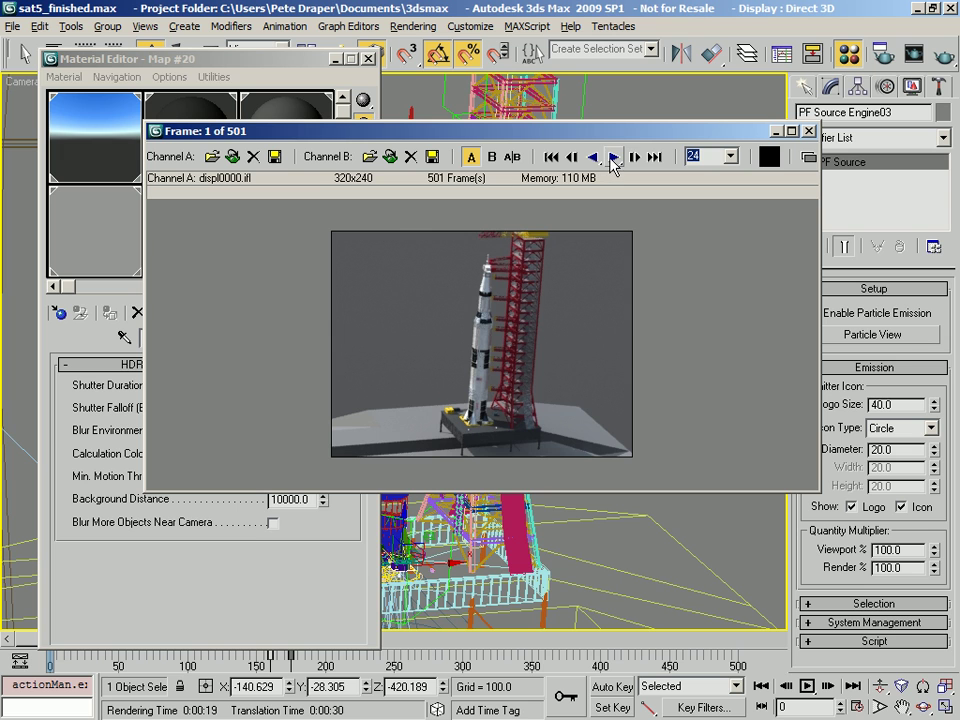
- Check the scene's frame rate in Time Configuration and set the RAM Player playback rate to 25
right_click(806, 687)
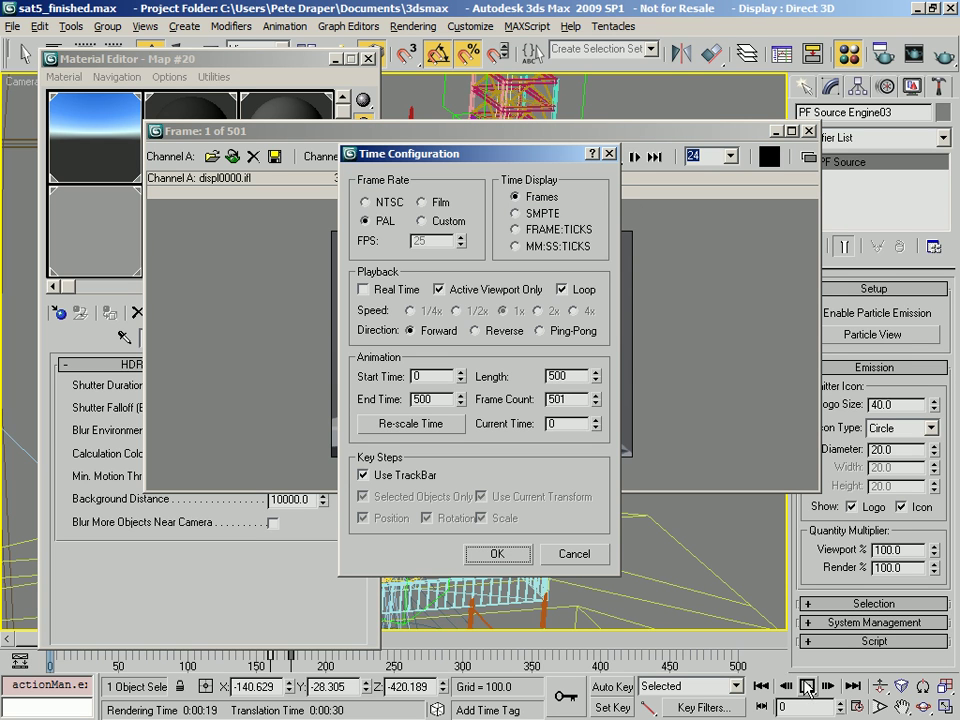
click(572, 555)
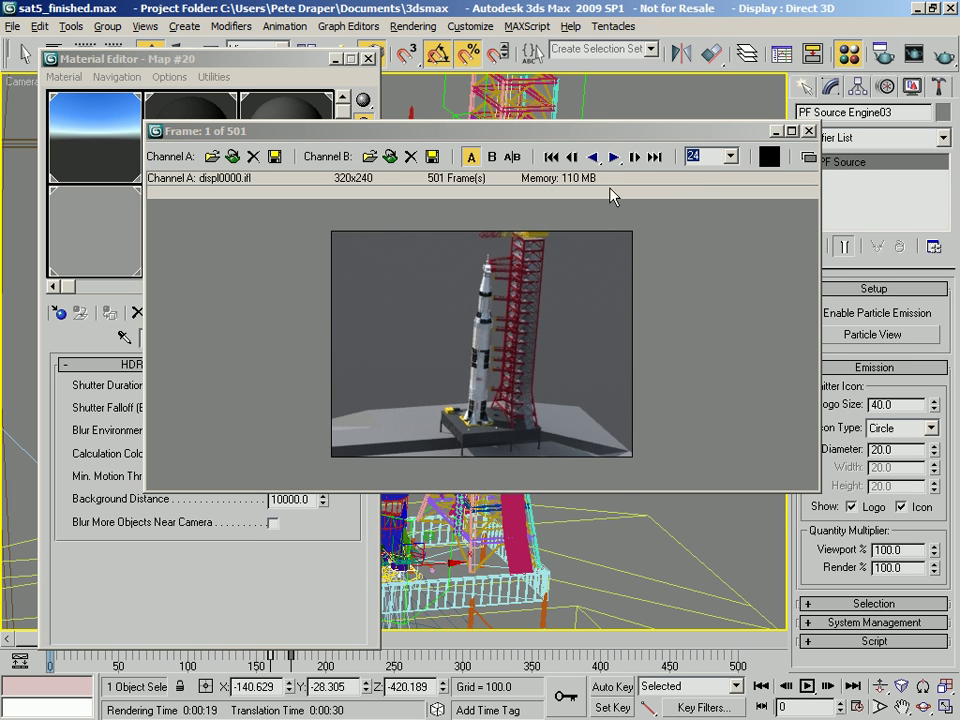
click(731, 155)
click(748, 214)
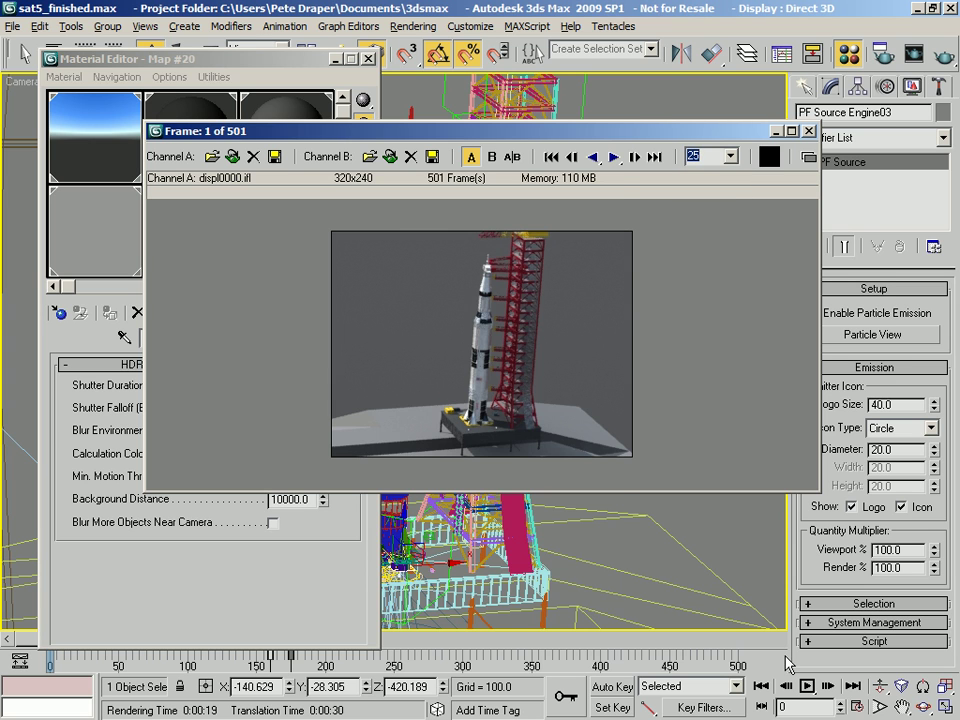
right_click(806, 690)
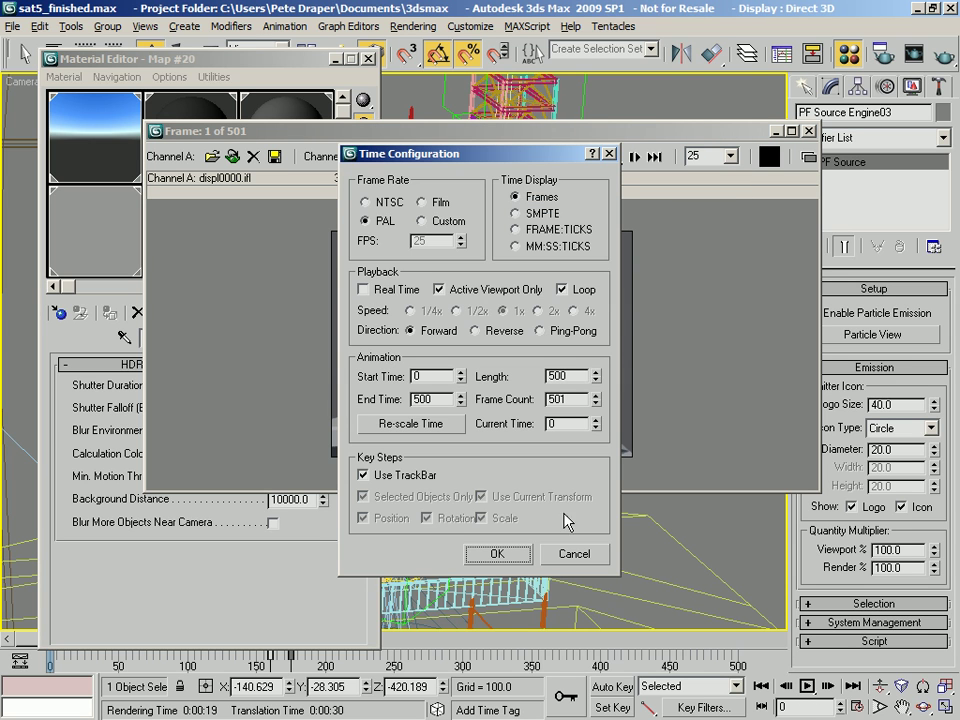
click(513, 556)
- Play the loaded launch sequence in the RAM Player and exit the player, unloading its files
click(614, 157)
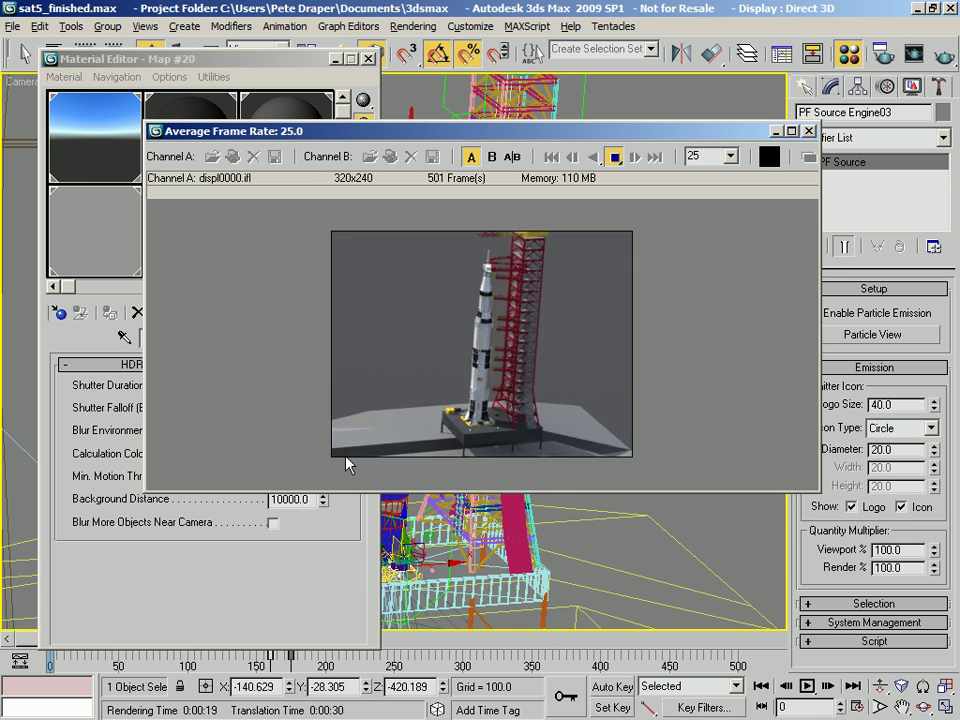
click(809, 131)
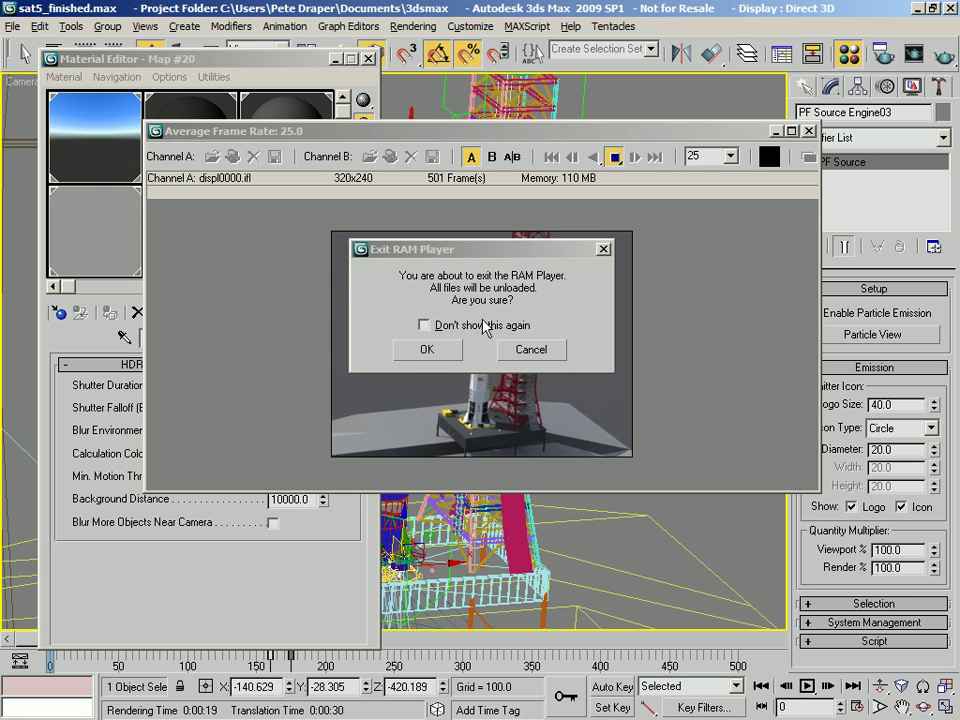
click(430, 349)
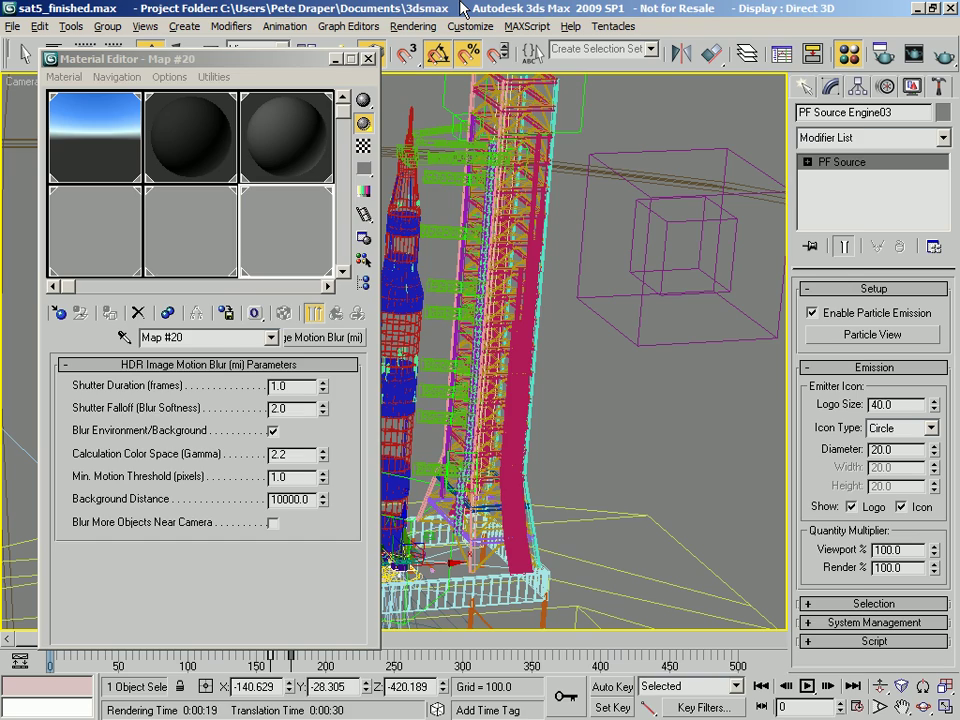
- Examine the plume events and Spin 02's spin axis options in Particle View, keep Random 3D, and close it
key(6)
middle_drag(524, 468, 464, 299)
mouse_move(514, 413)
middle_down()
mouse_move(452, 355)
mouse_move(489, 377)
middle_up()
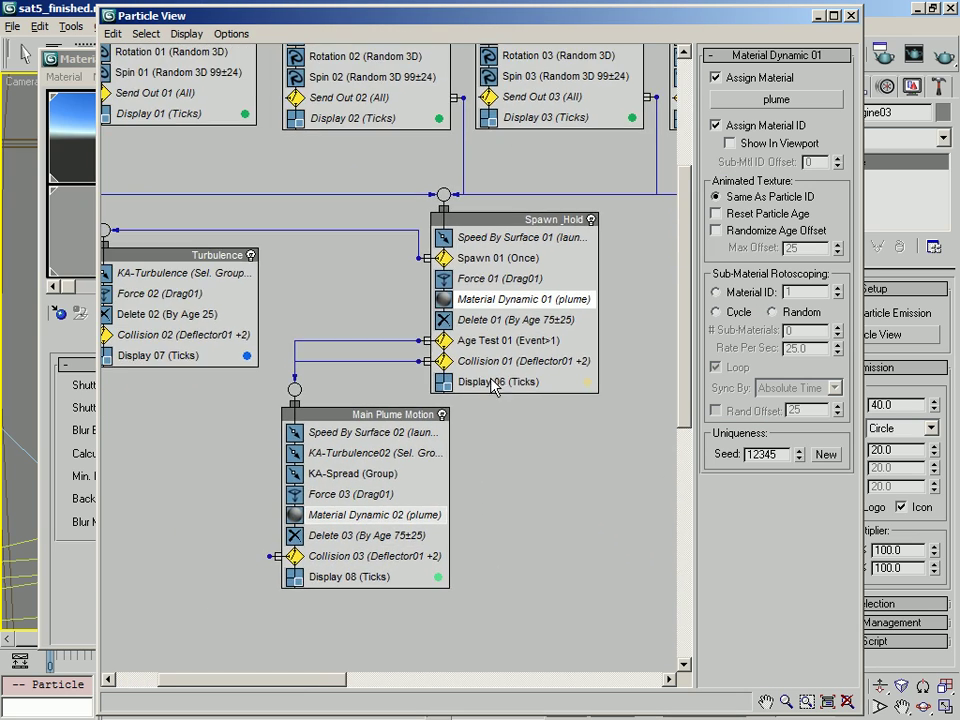
middle_drag(420, 184, 462, 248)
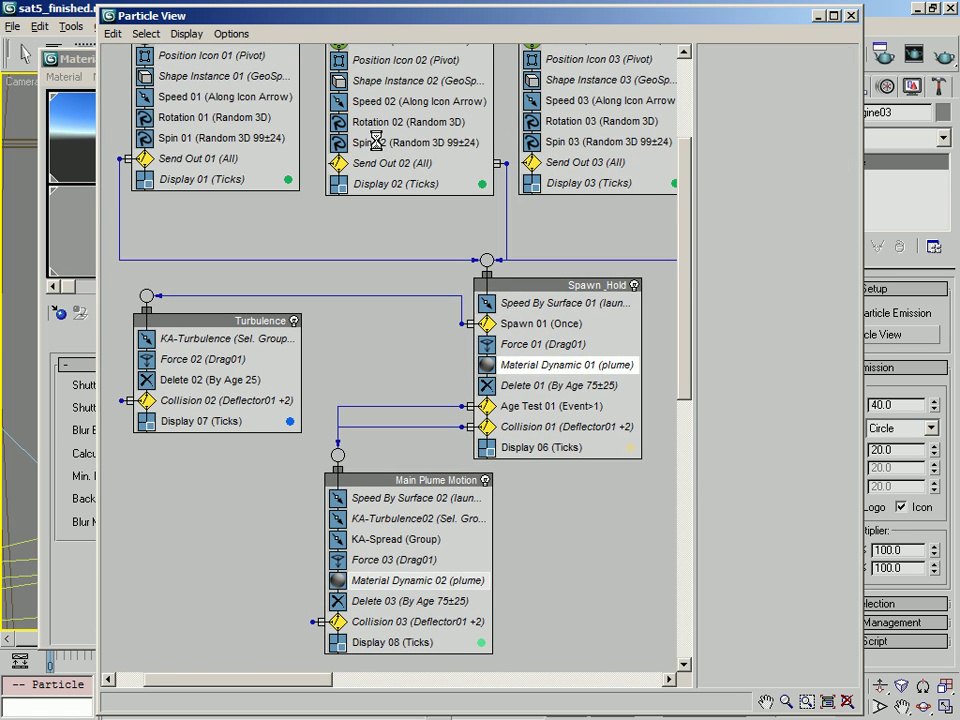
click(380, 143)
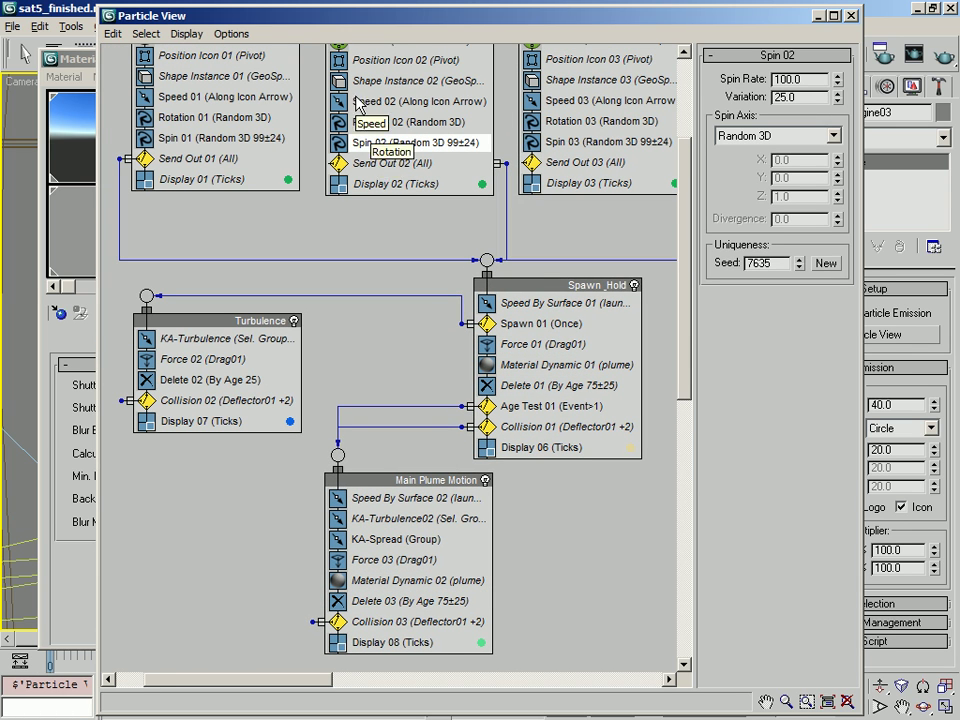
click(818, 142)
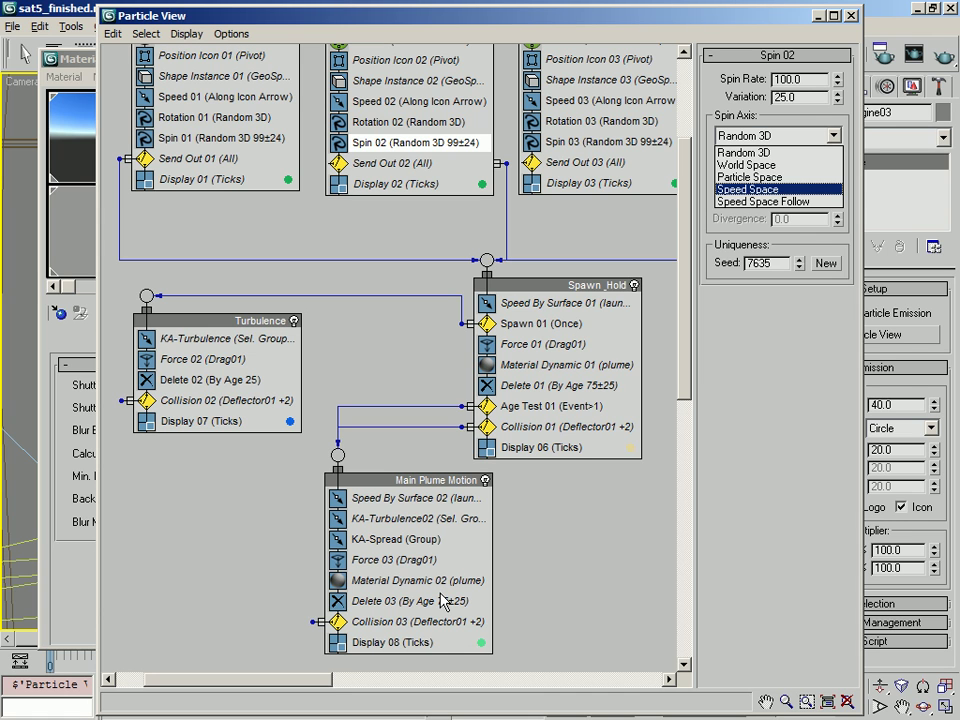
click(790, 152)
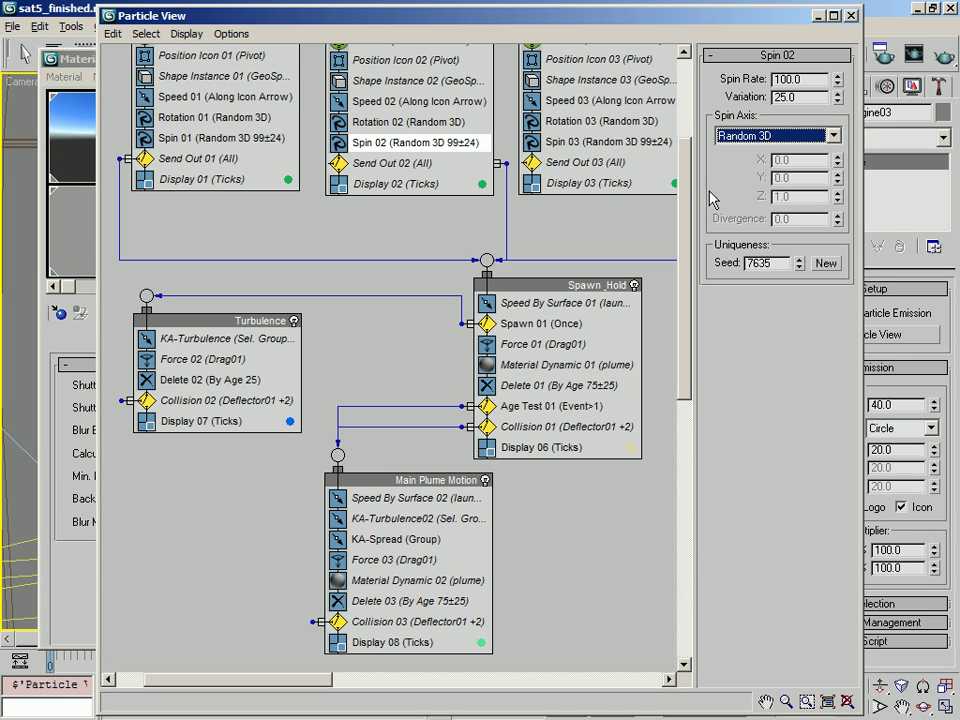
click(851, 16)
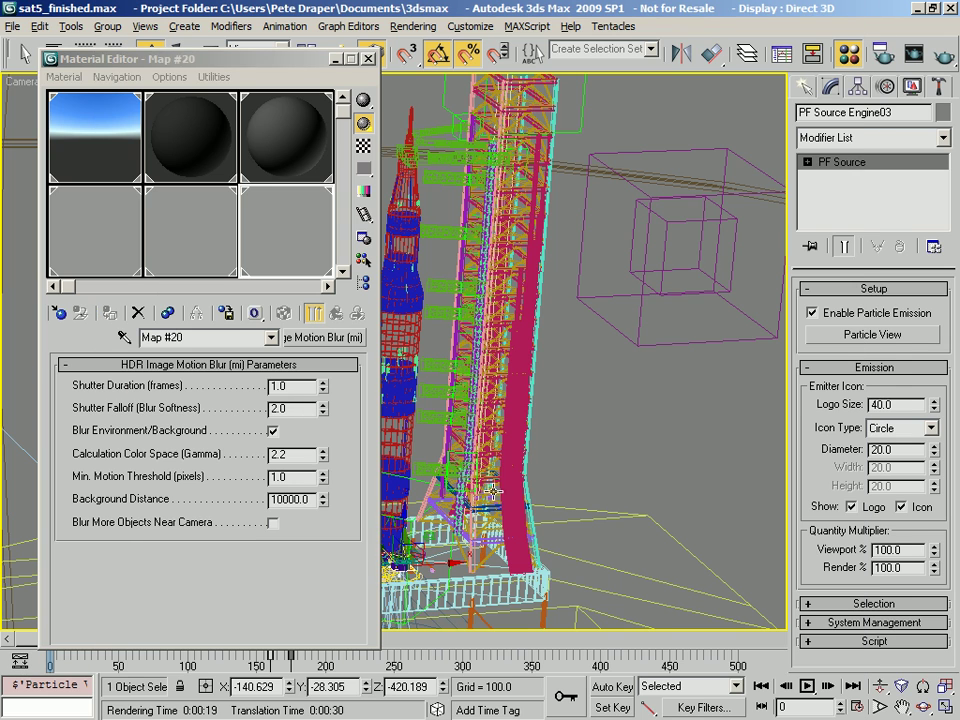
- Move the Material Editor aside to uncover more of the rocket in the camera viewport
click(228, 614)
mouse_move(189, 52)
mouse_down()
mouse_move(178, 44)
mouse_move(450, 15)
mouse_move(162, 46)
mouse_move(176, 50)
mouse_up()
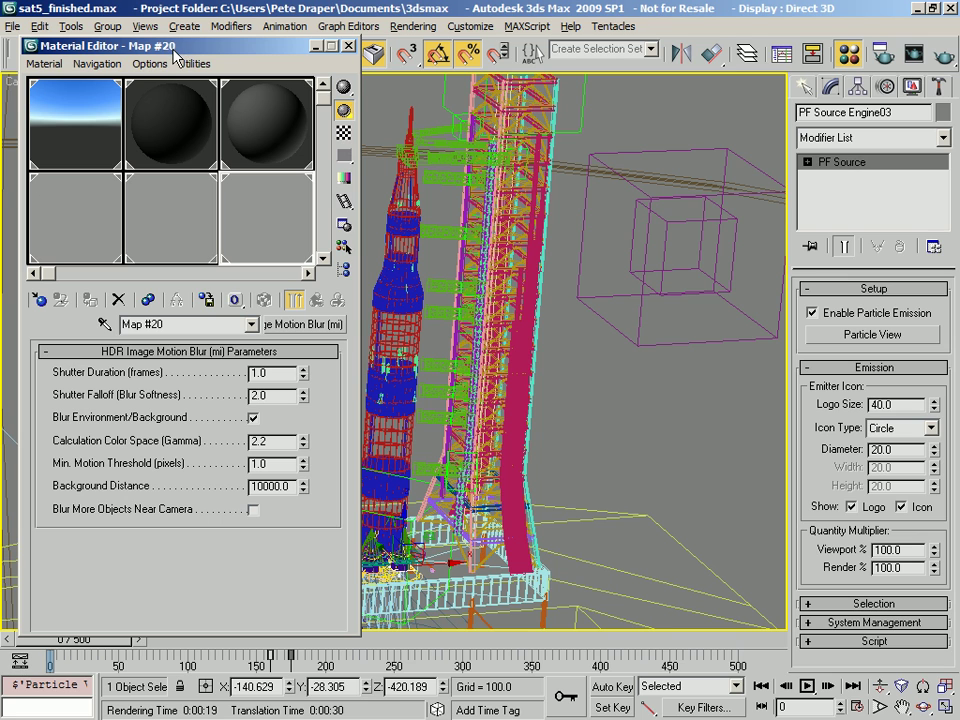